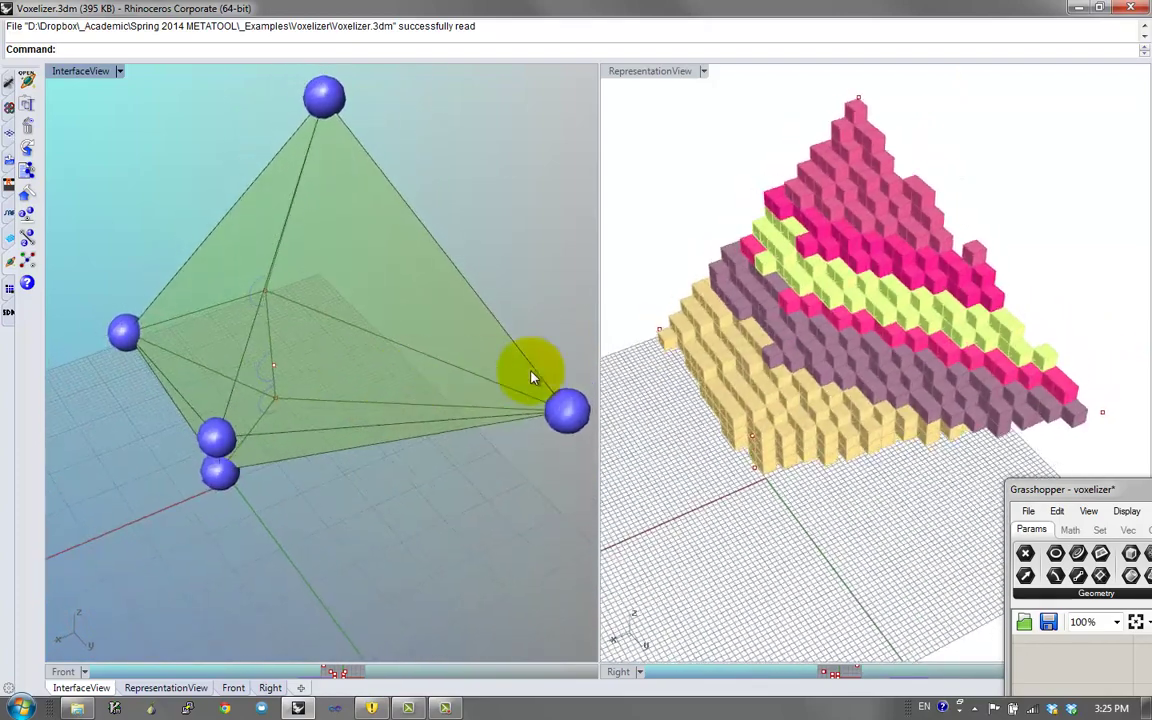
Replace the ratio list in the Grasshopper panel with two entries, 50 and 50
right_click_drag(370, 410, 346, 372)
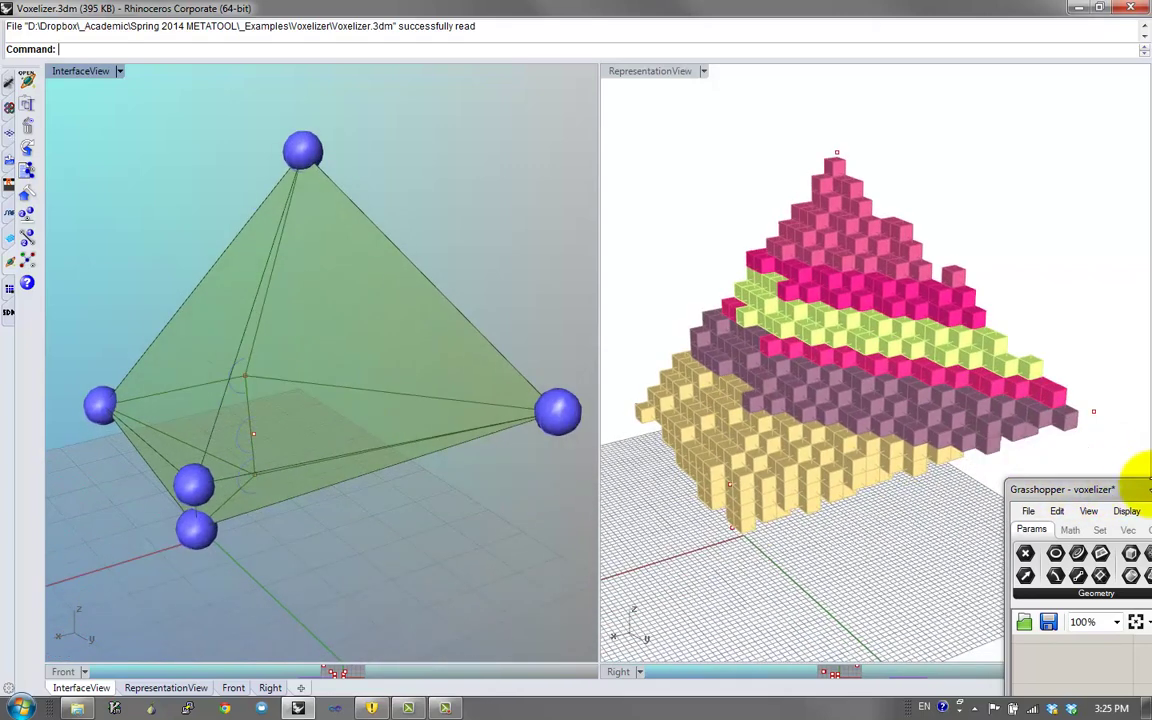
left_click_drag(1082, 492, 970, 192)
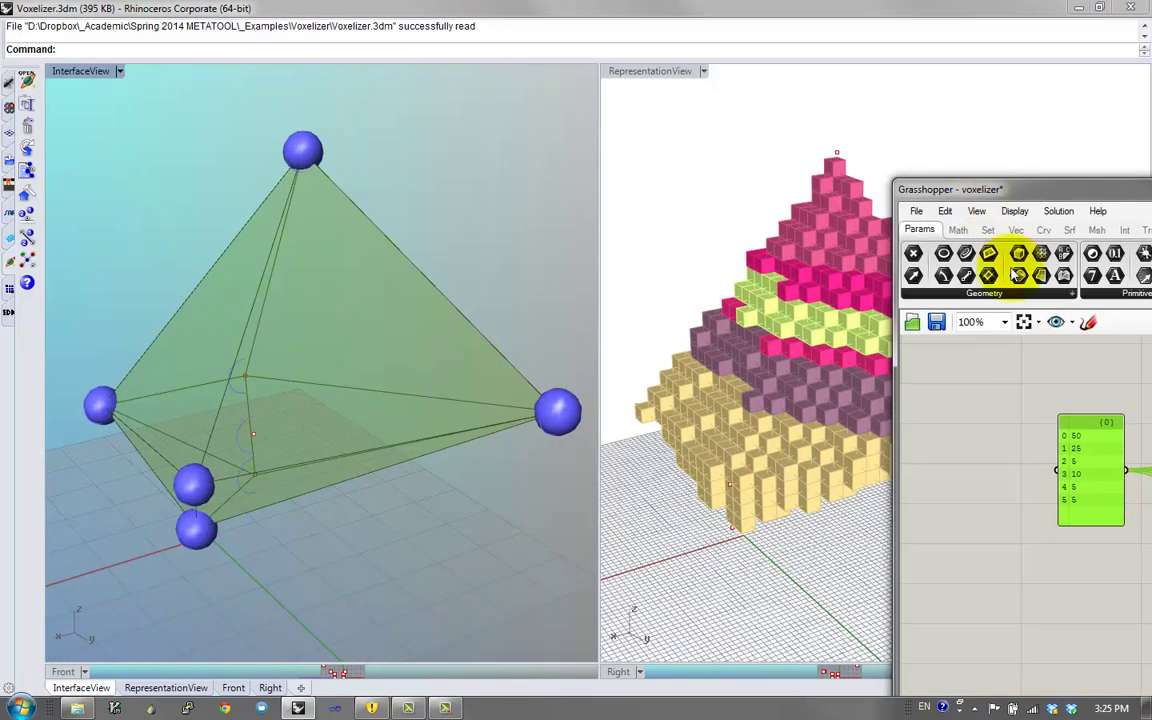
double_click(1112, 474)
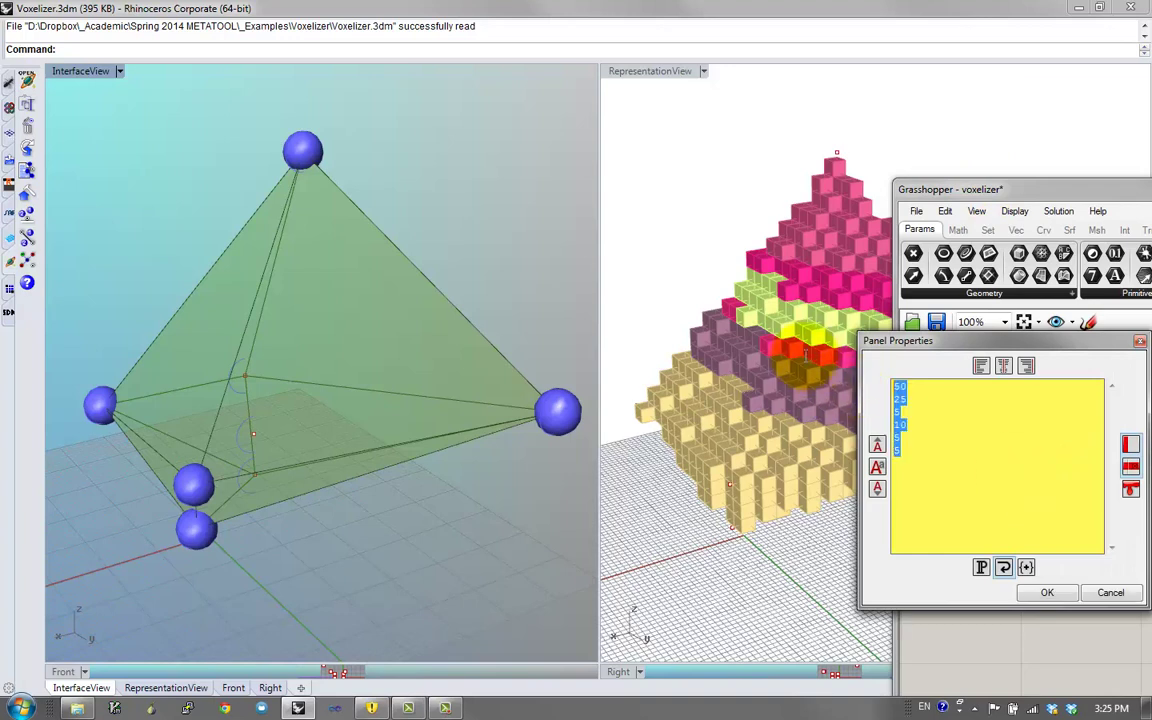
type("50")
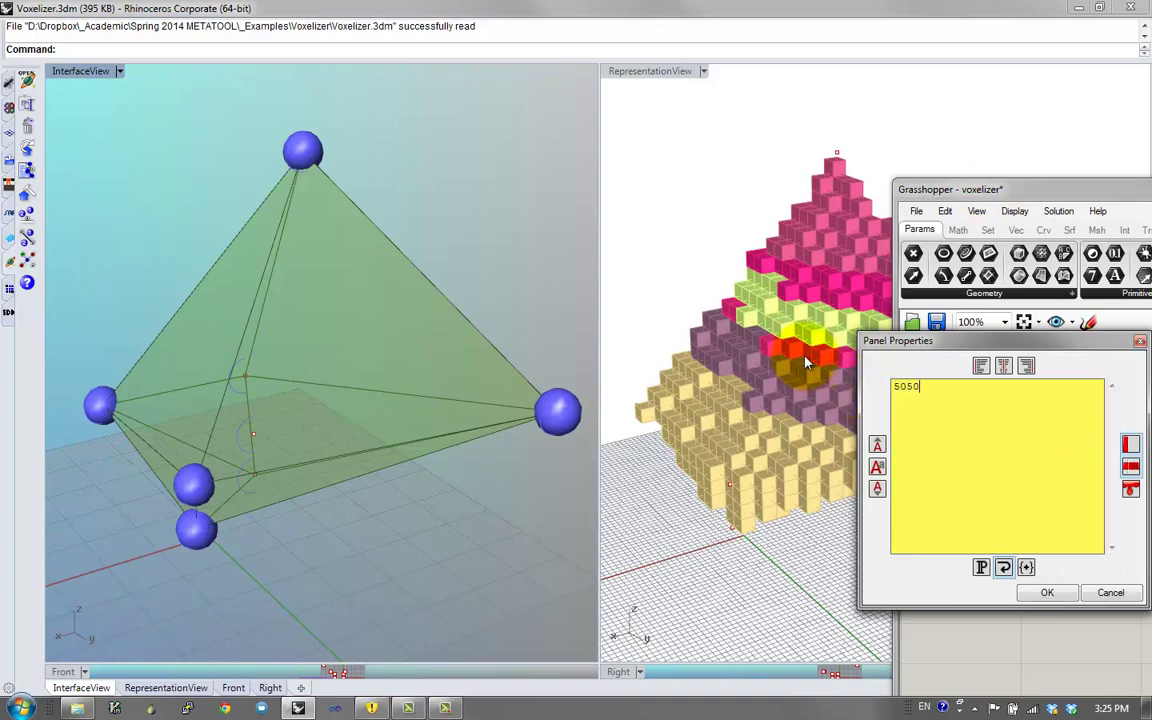
key("Return")
type("50")
left_click(1045, 594)
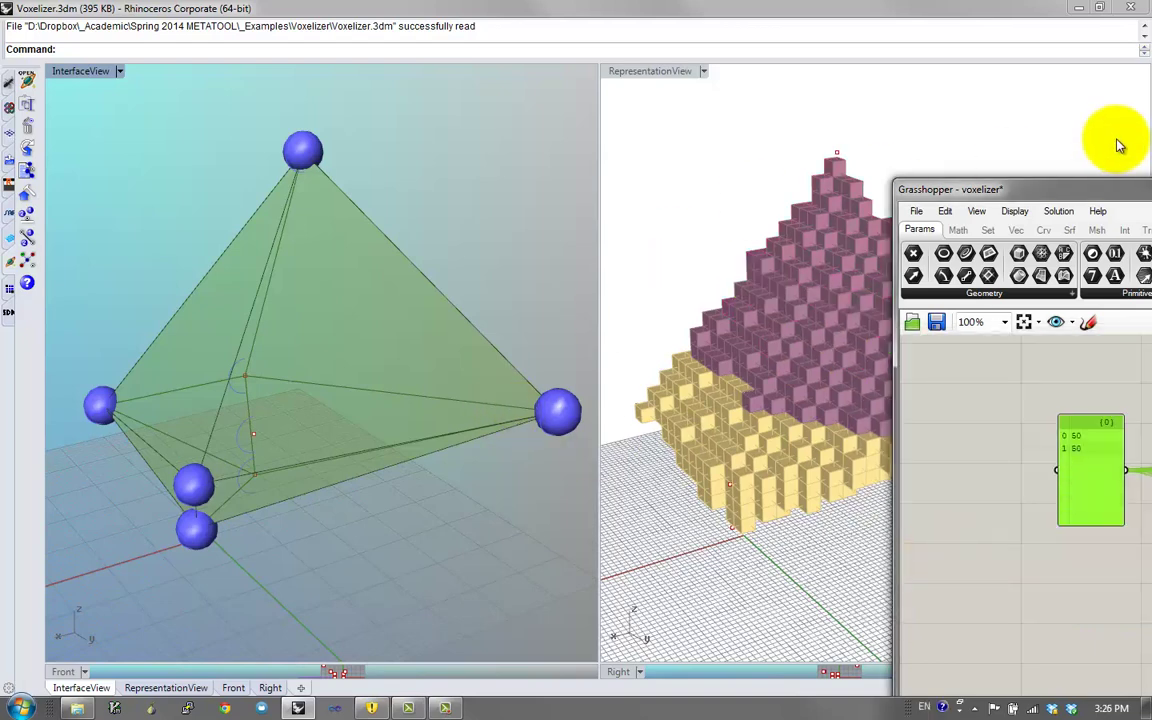
Collapse the Grasshopper window and examine the two-colour voxel model from a low side angle
left_click_drag(997, 197, 1049, 329)
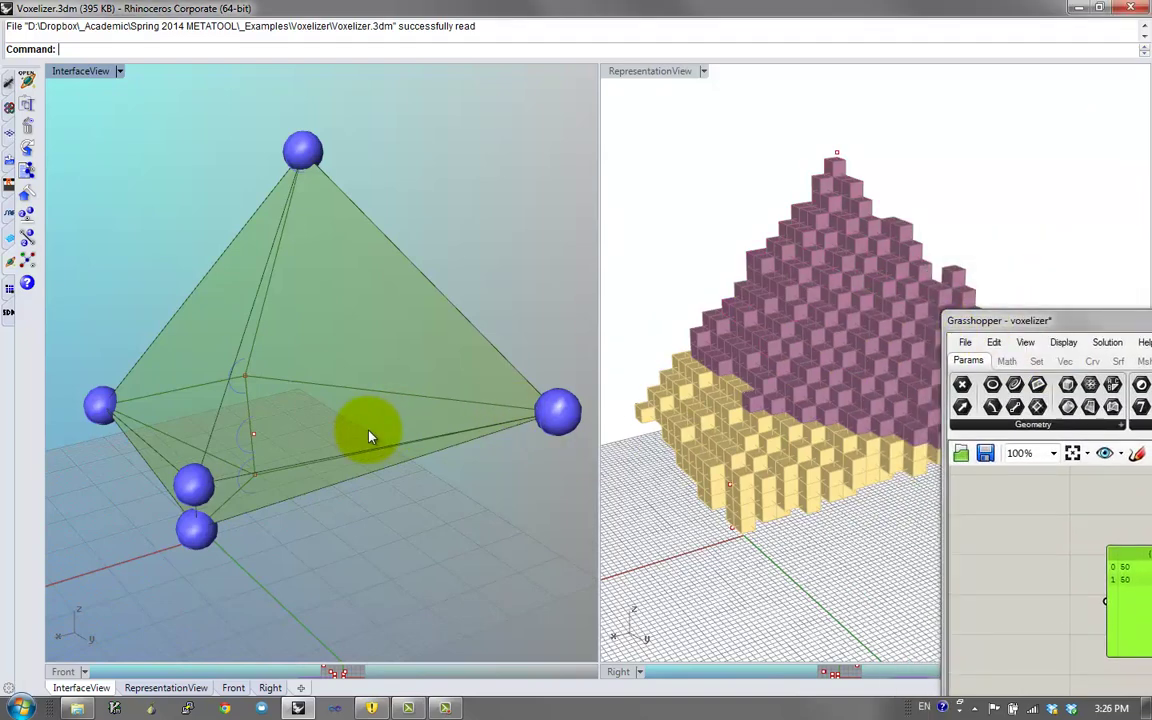
right_click(428, 505)
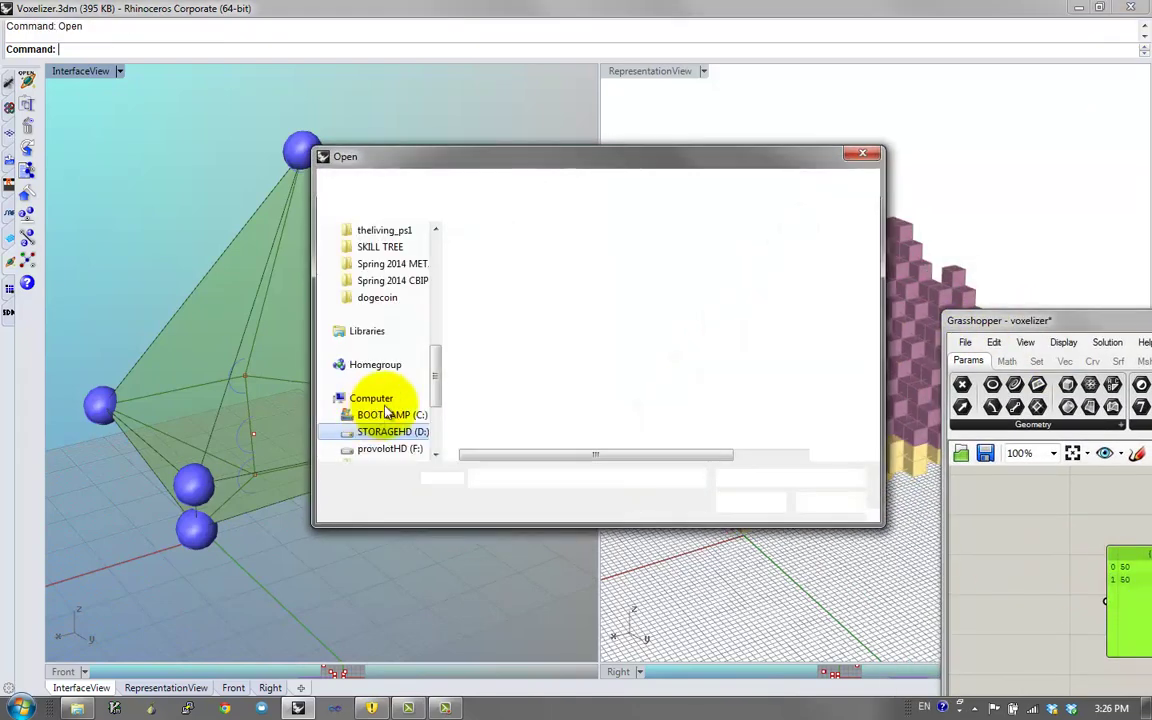
left_click(862, 153)
right_click_drag(314, 458, 296, 362)
left_click_drag(982, 321, 625, 426)
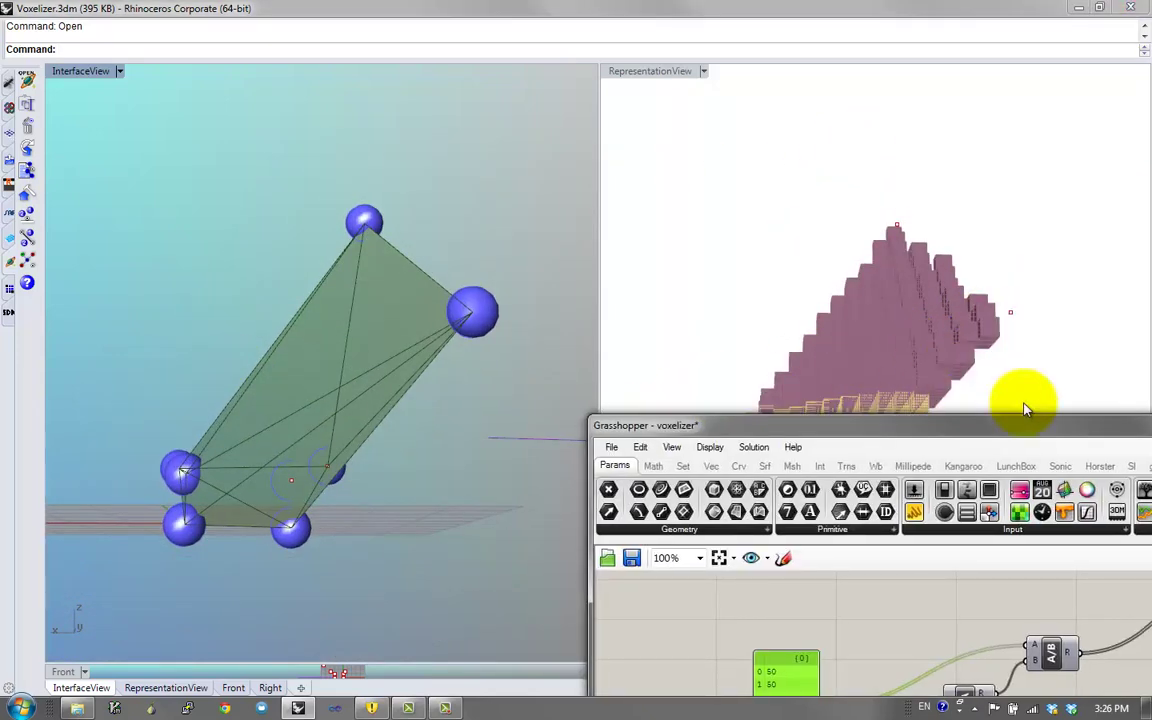
left_click_drag(988, 447, 946, 452)
left_click(985, 457)
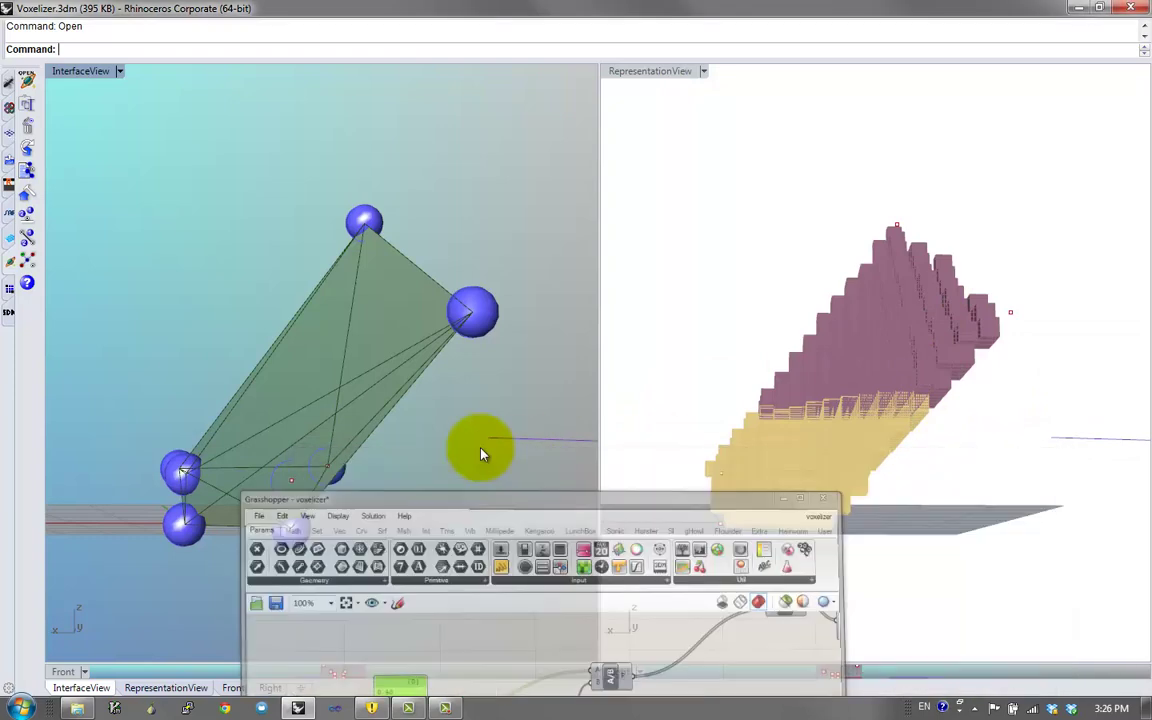
right_click_drag(378, 347, 406, 386)
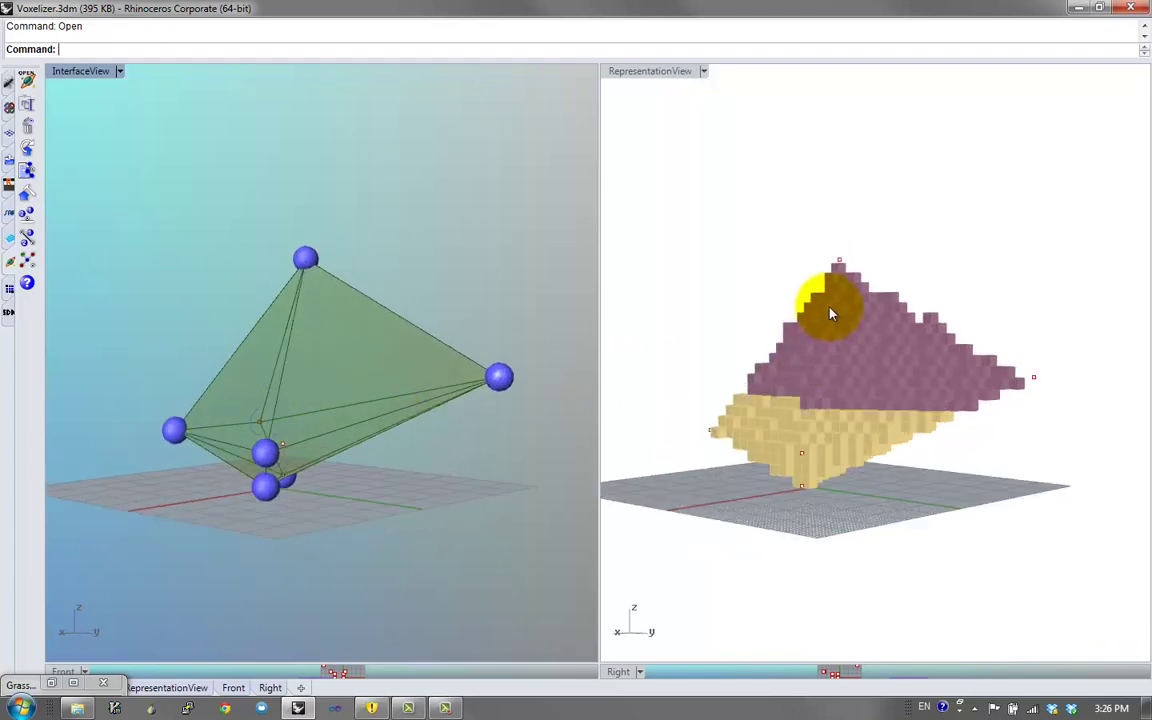
Move the hull's farthest corner control point inward with the gumball to reshape the voxel volume
right_click_drag(245, 401, 210, 407)
left_click_drag(437, 347, 655, 461)
left_click_drag(420, 384, 325, 412)
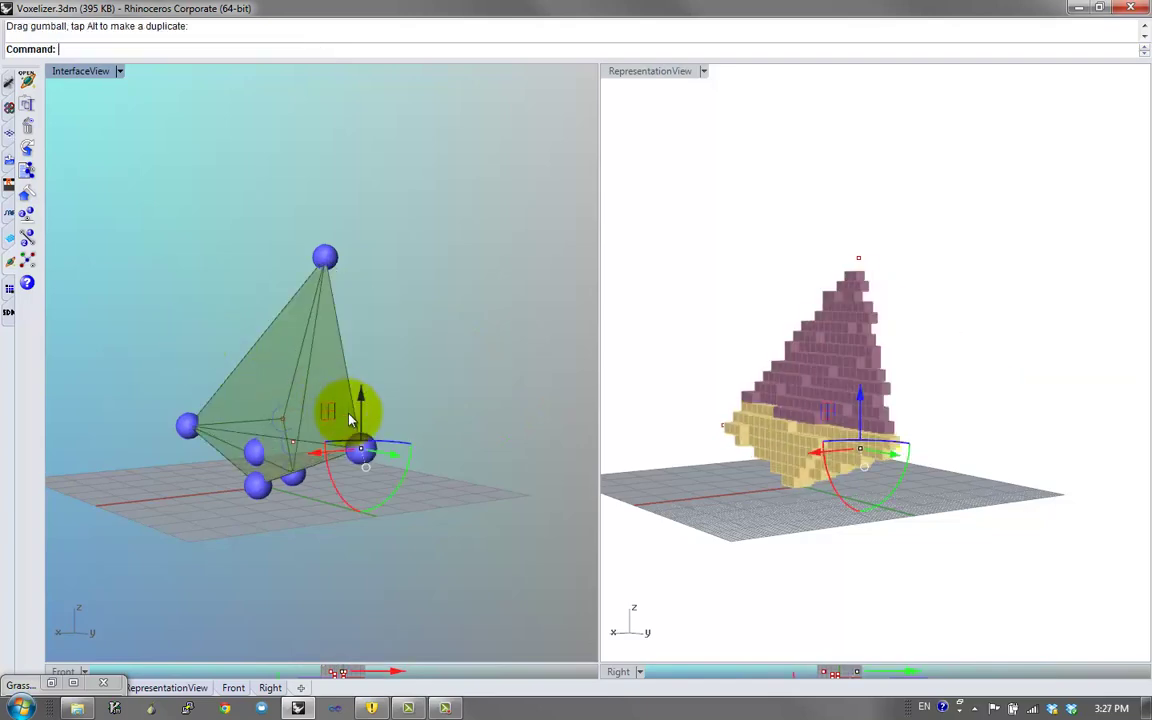
right_click_drag(350, 420, 444, 462)
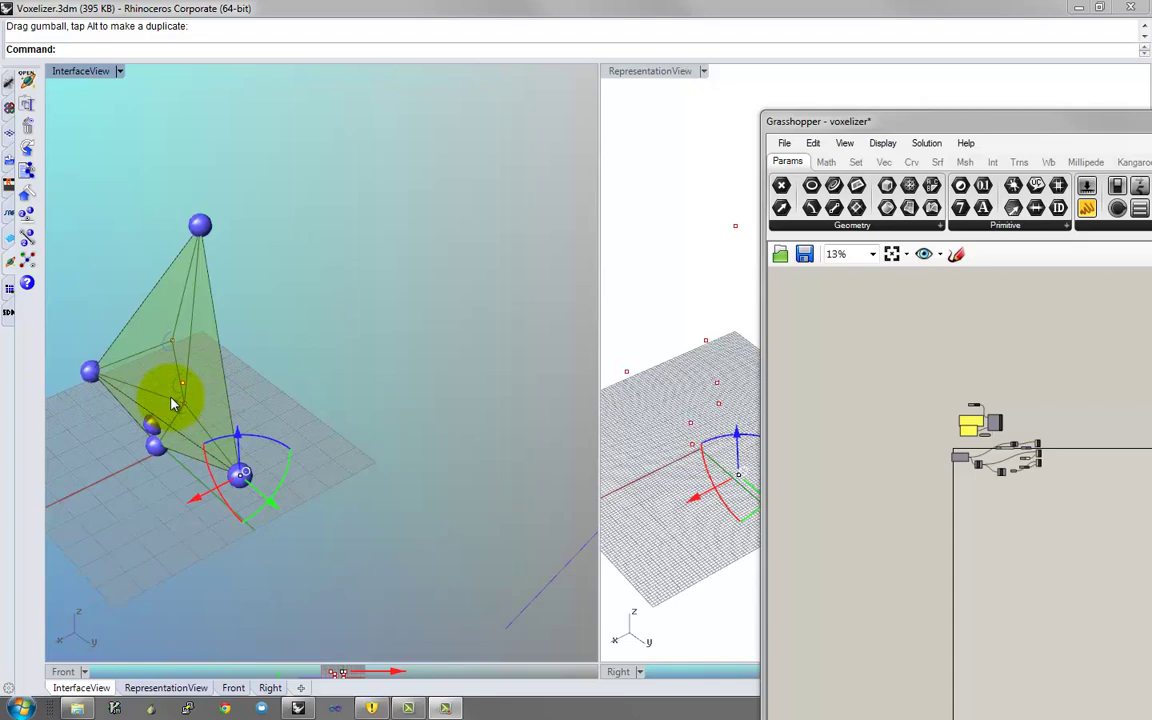
Restore the Rhino window from full screen and widen it so it sits beside the Grasshopper window
mouse_move(171, 403)
right_mouse_down()
mouse_move(177, 391)
mouse_move(139, 321)
mouse_move(152, 396)
mouse_move(166, 406)
right_mouse_up()
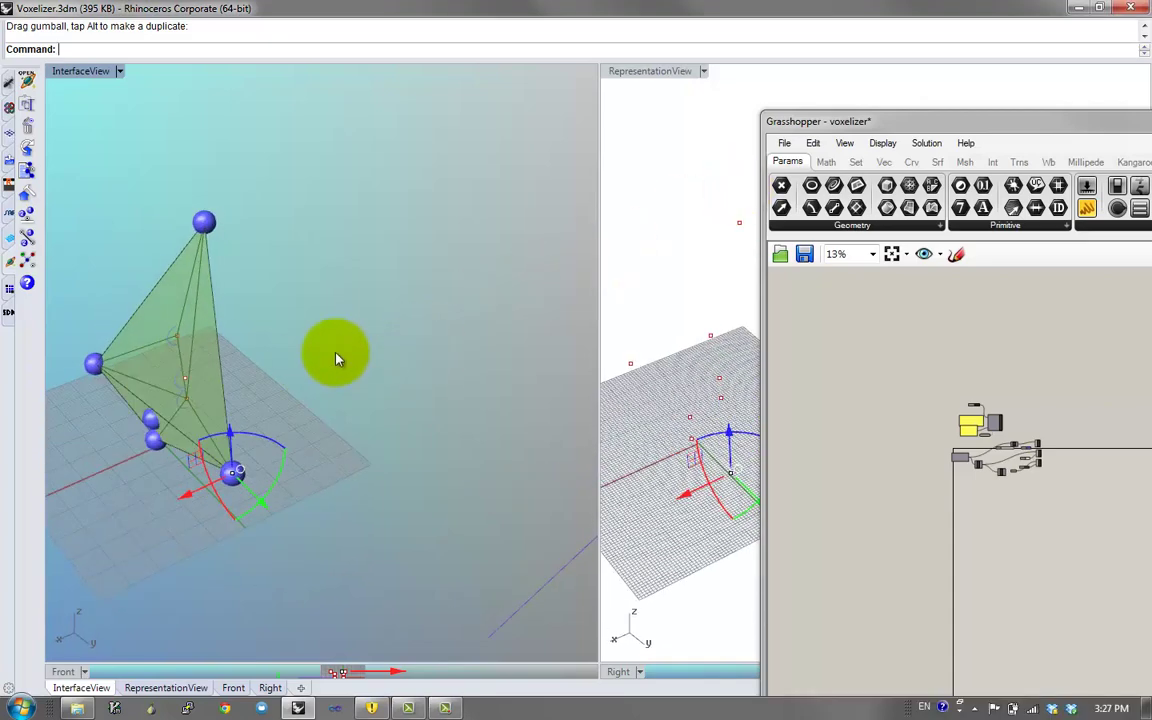
right_click_drag(334, 352, 418, 335)
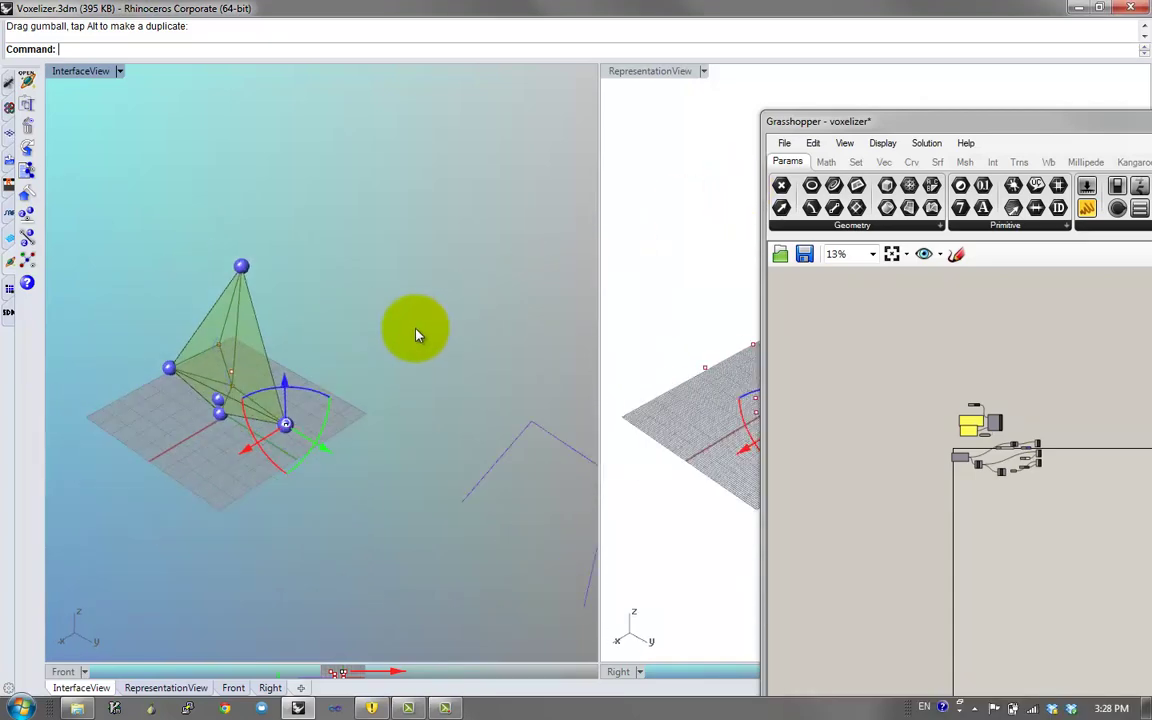
double_click(678, 14)
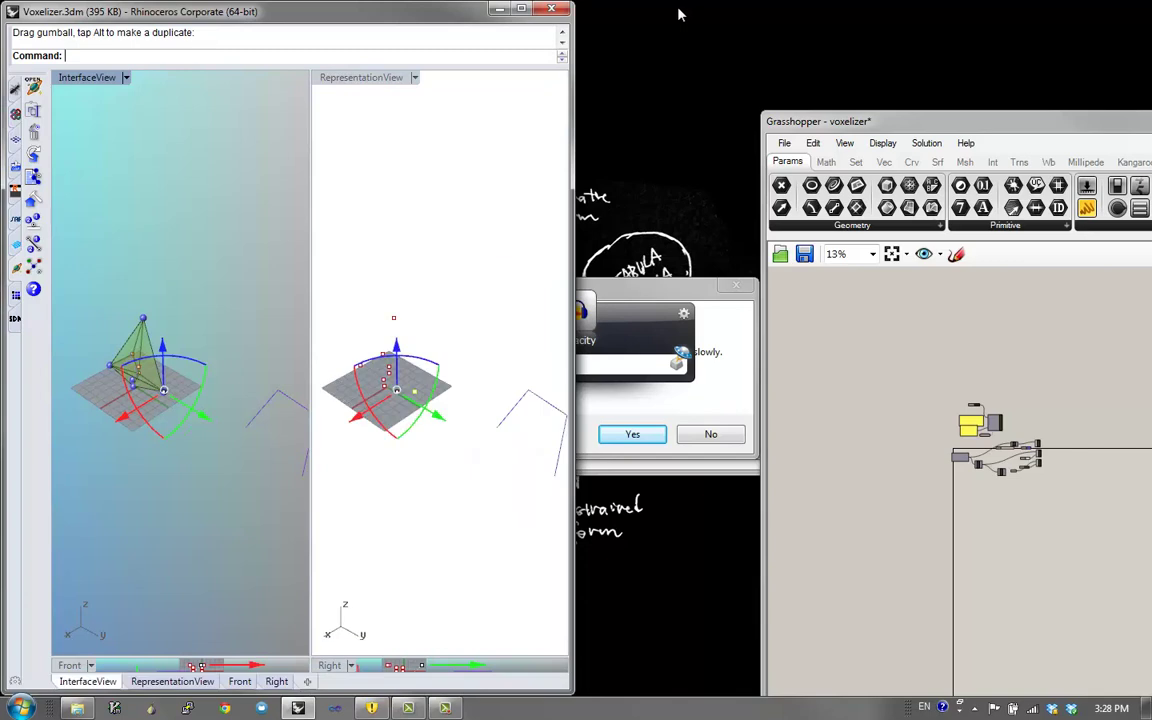
left_click(453, 147)
left_click_drag(571, 294, 686, 300)
Select the hull's control points in the InterfaceView viewport and examine them up close
left_click(152, 320)
scroll(146, 318, "up", 3)
right_click_drag(147, 320, 182, 335)
left_click_drag(251, 291, 110, 492)
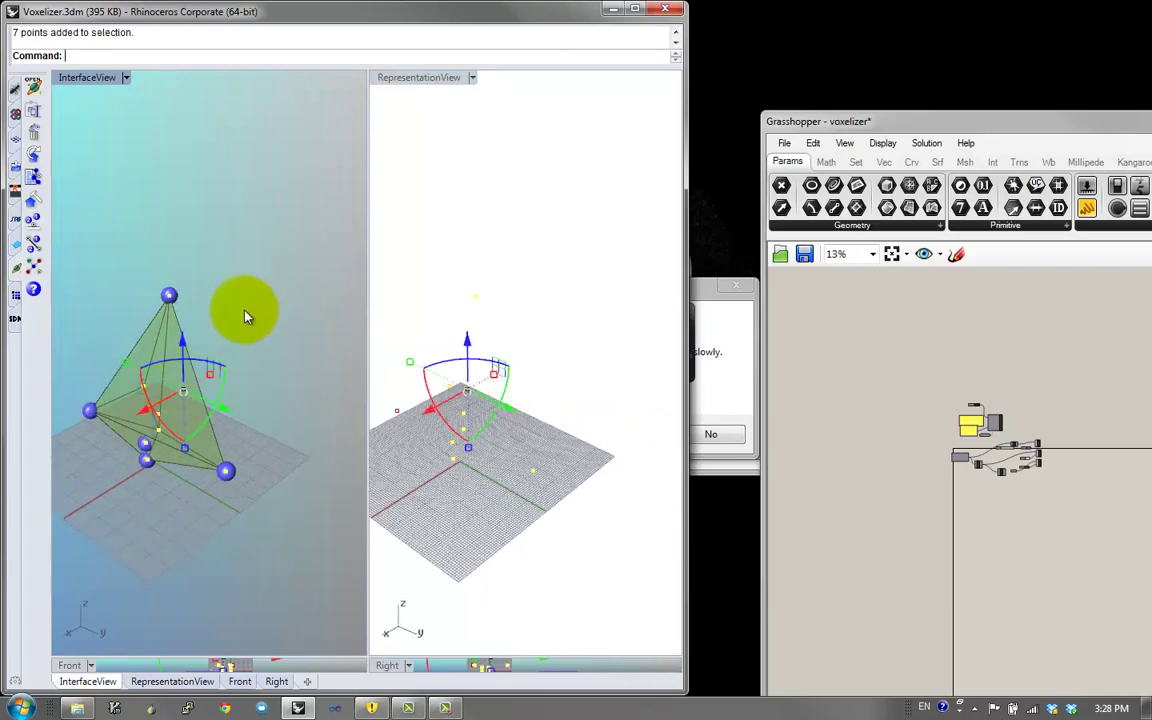
right_click_drag(243, 256, 216, 392)
Examine the camera-sync, sphere and convex hull components in the Grasshopper definition
left_click(908, 446)
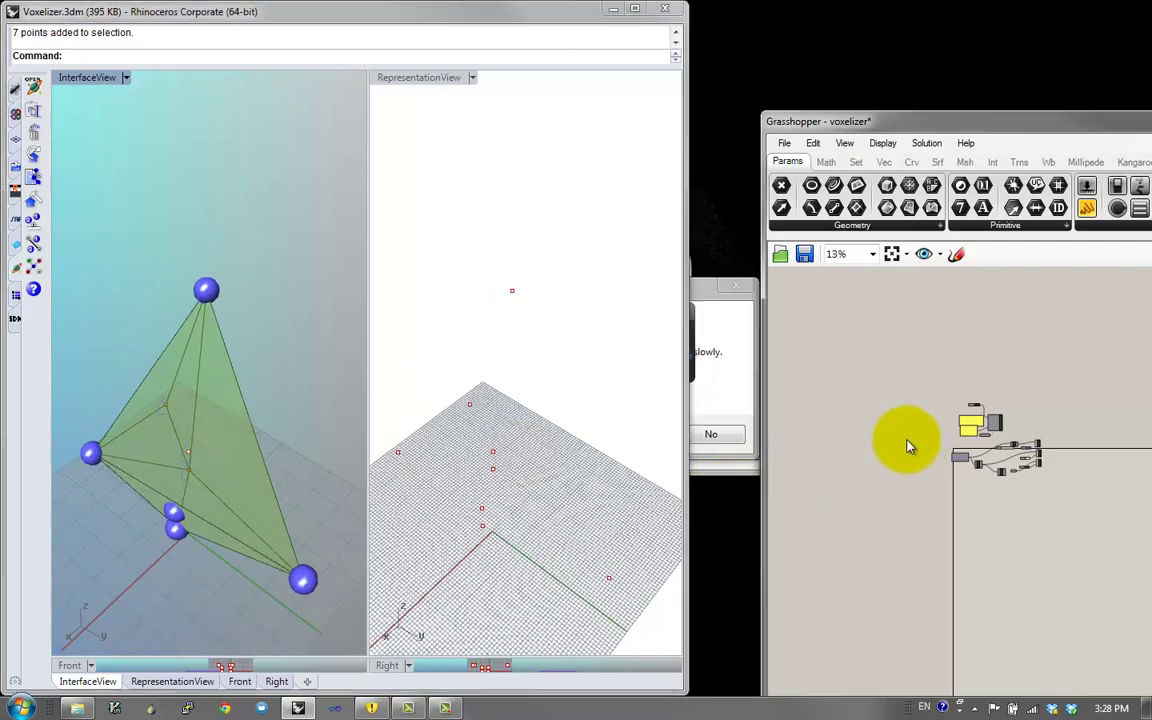
scroll(995, 420, "up", 9)
right_click_drag(931, 508, 980, 352)
scroll(905, 432, "down", 1)
right_click_drag(905, 432, 996, 466)
right_click_drag(273, 425, 274, 414)
left_click(893, 425)
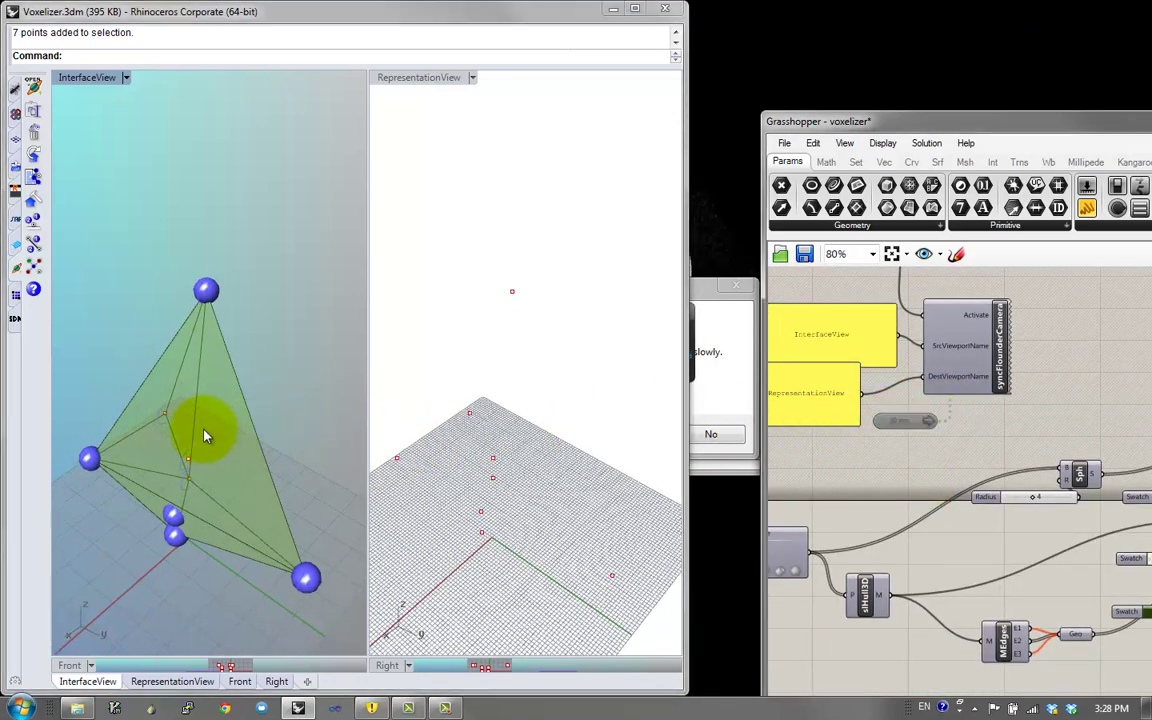
Examine the hull and its corner spheres in InterfaceView from low, oblique and near-top angles
right_click_drag(204, 436, 253, 370)
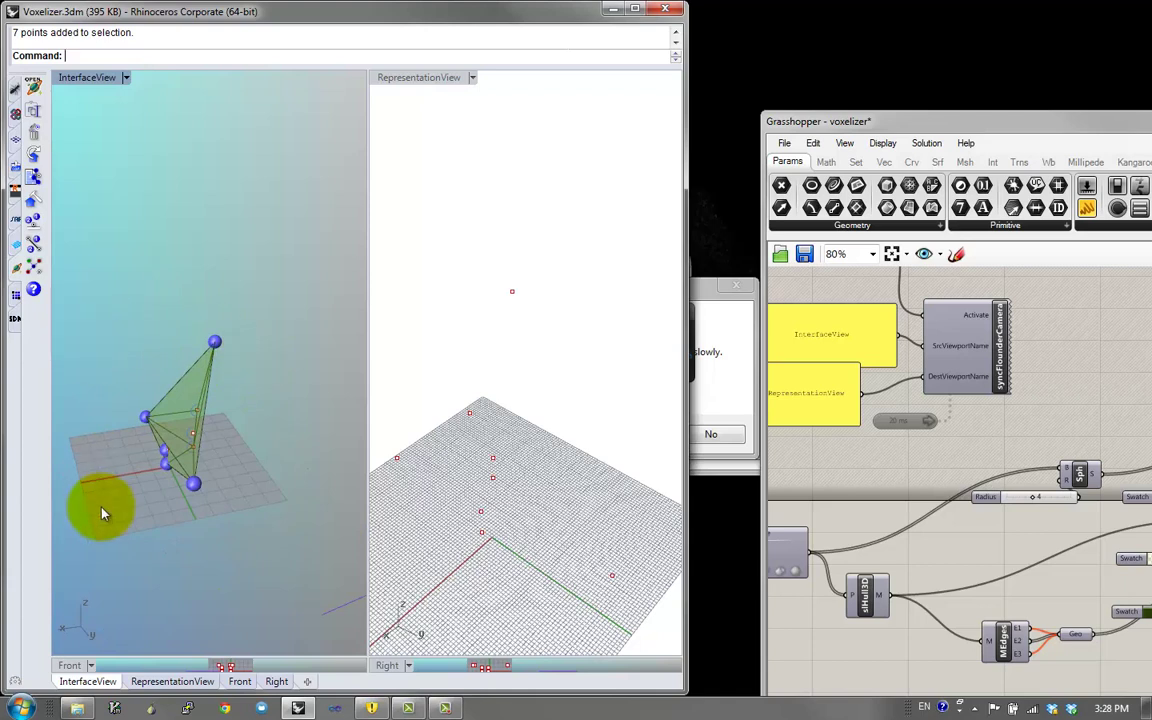
right_click_drag(155, 372, 203, 451)
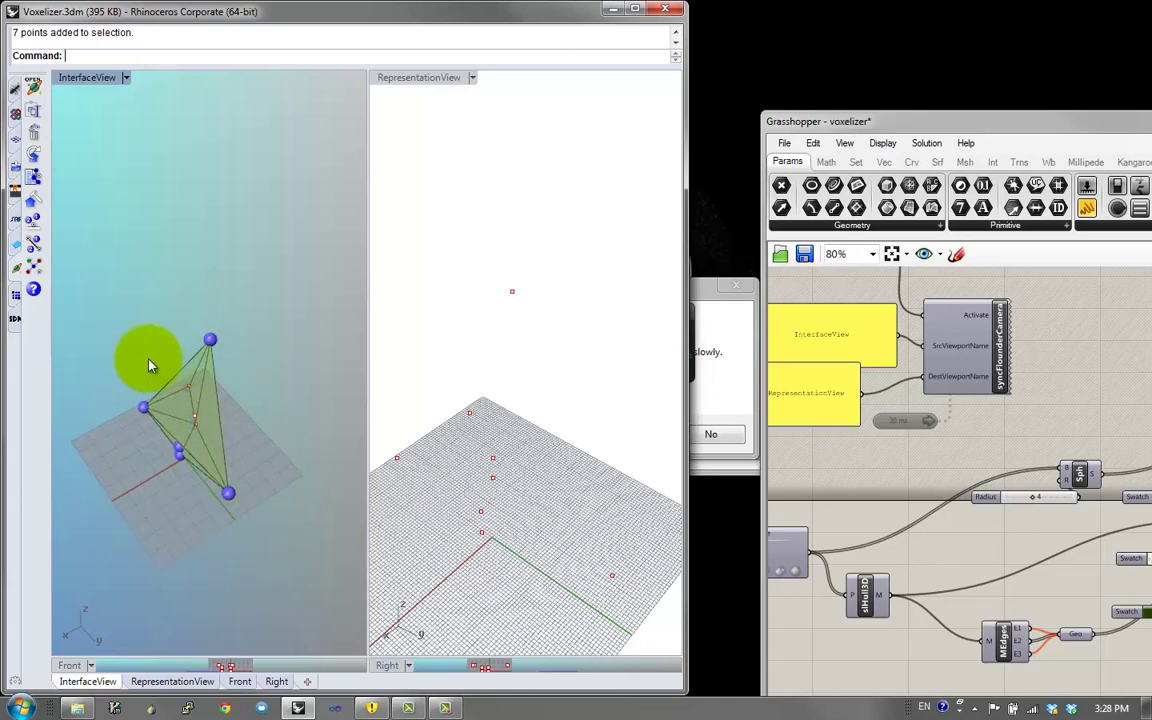
right_click_drag(148, 366, 129, 465)
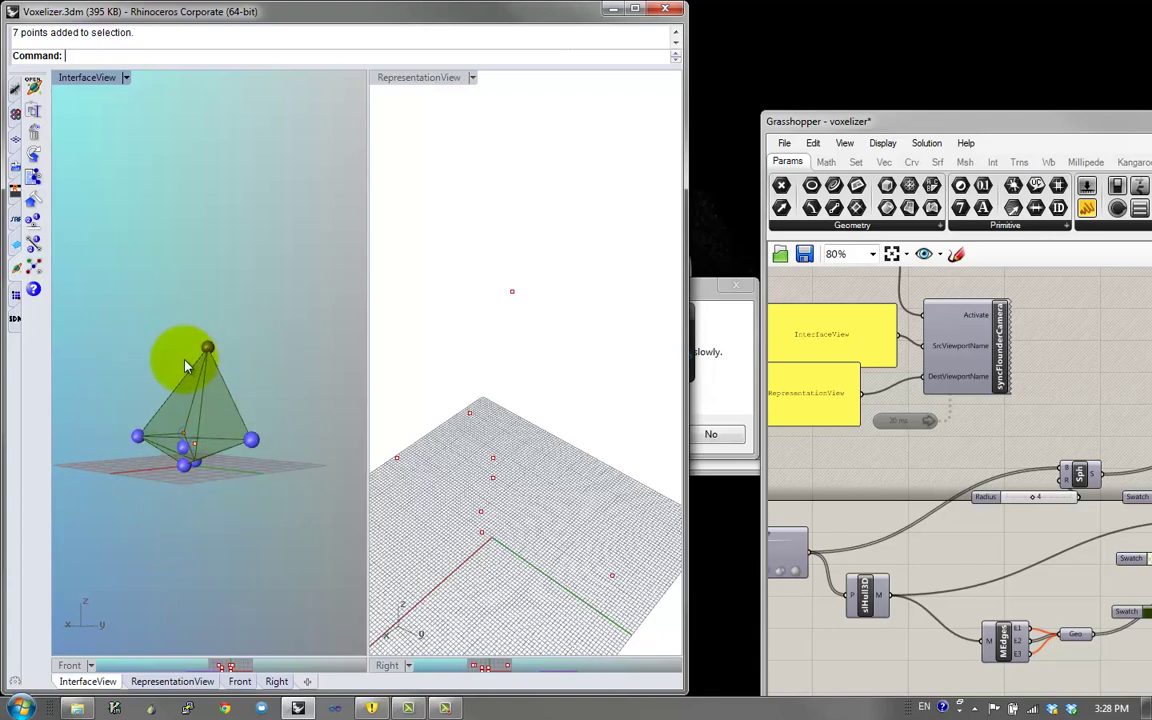
right_click_drag(185, 366, 178, 550)
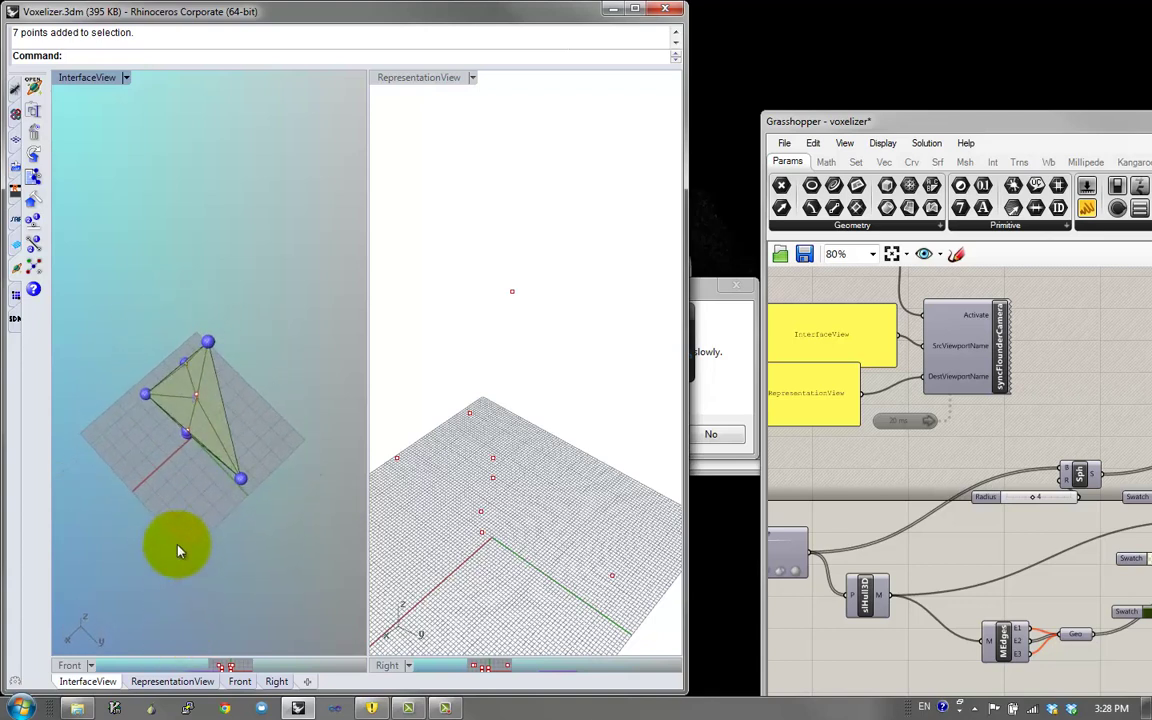
right_click_drag(268, 461, 183, 388)
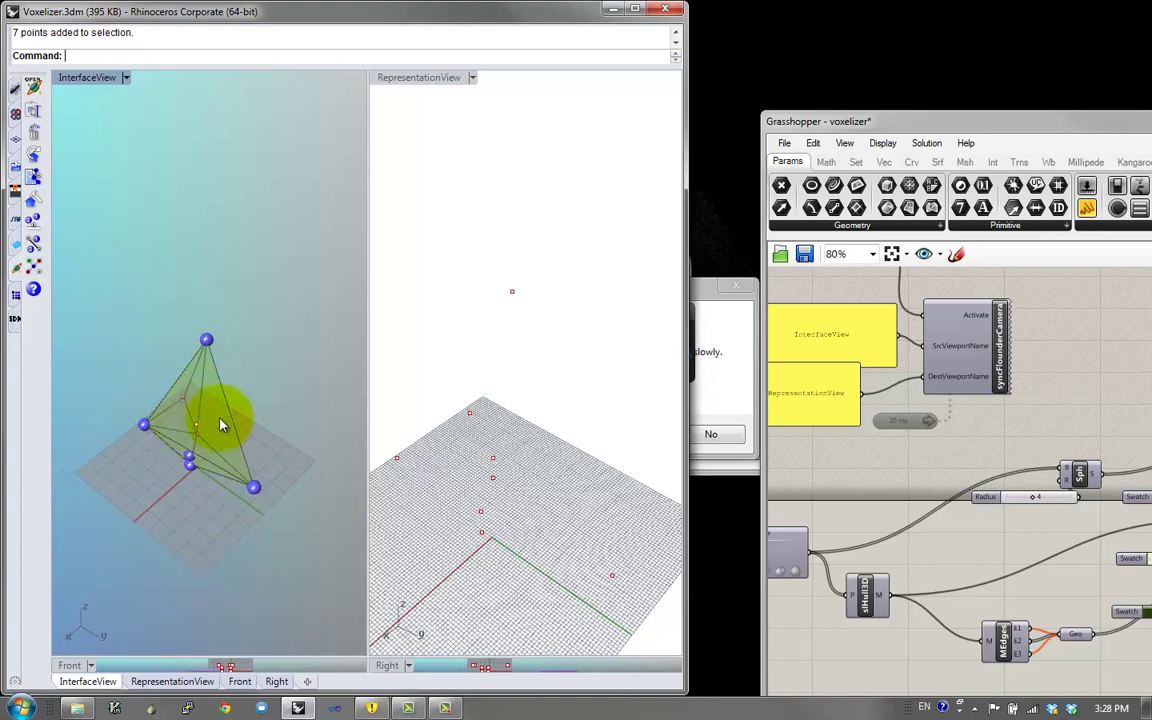
right_click_drag(212, 477, 210, 387)
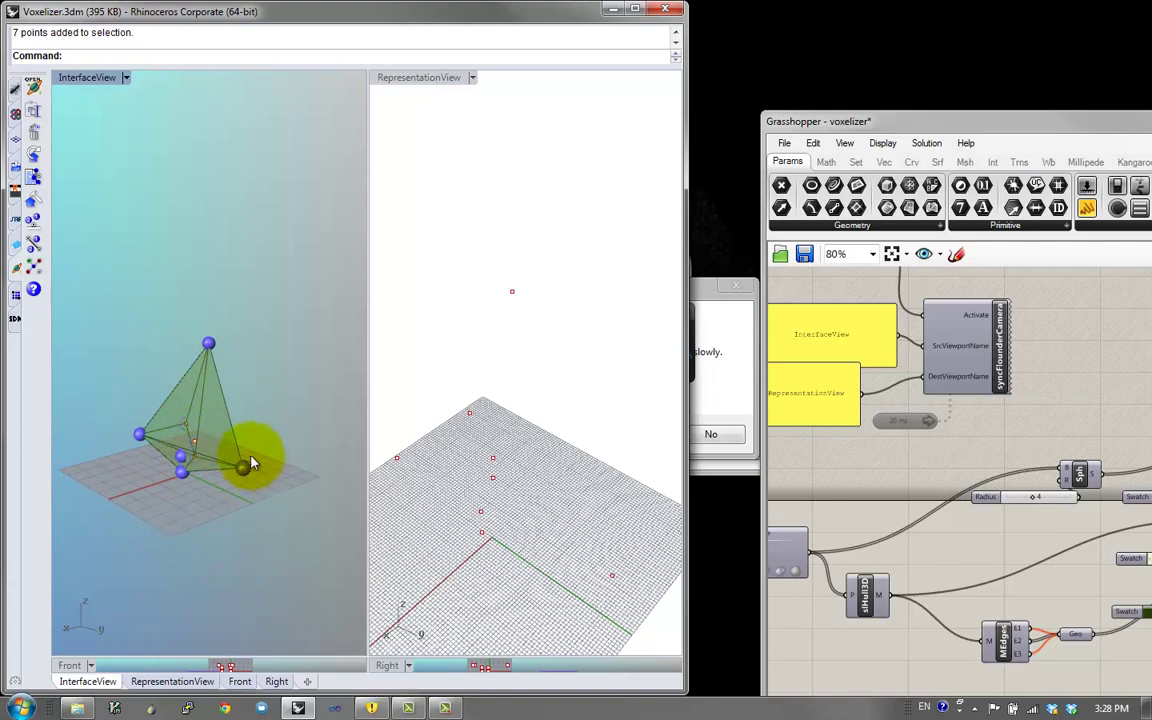
right_click_drag(231, 459, 218, 487)
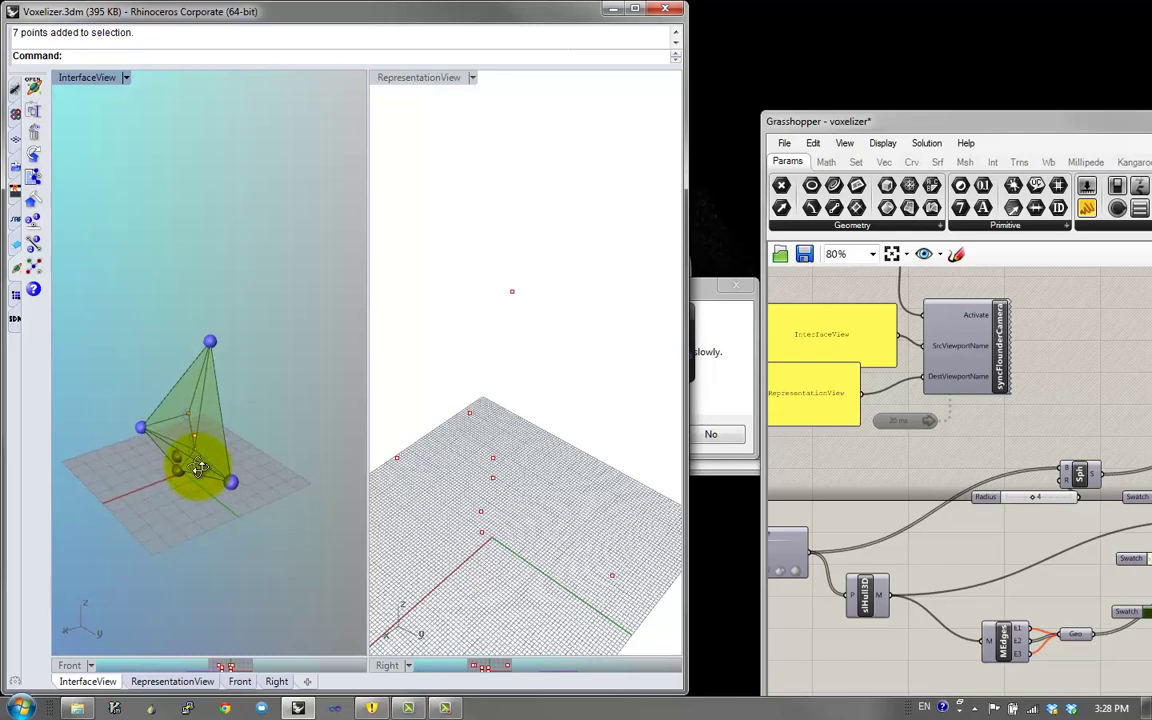
Add a panel below the hull components containing the note "Get points inside volume (based on a resolution)"
scroll(916, 500, "down", 3)
scroll(922, 555, "up", 1)
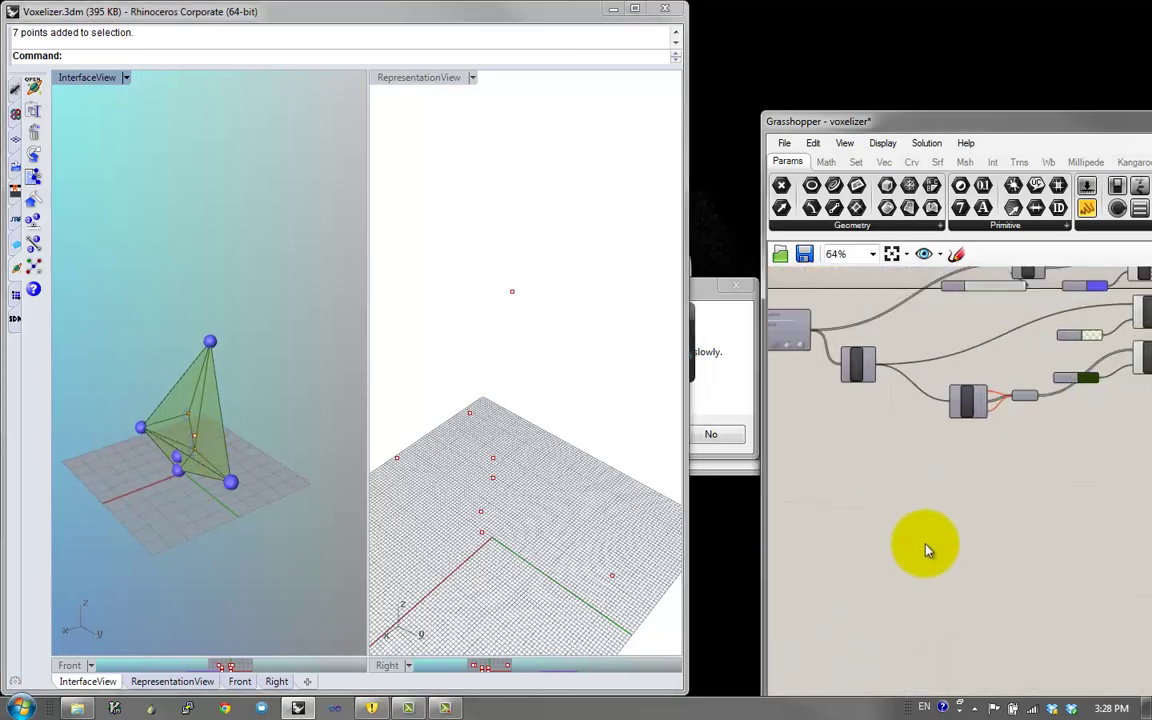
double_click(926, 550)
type("panel")
key("Return")
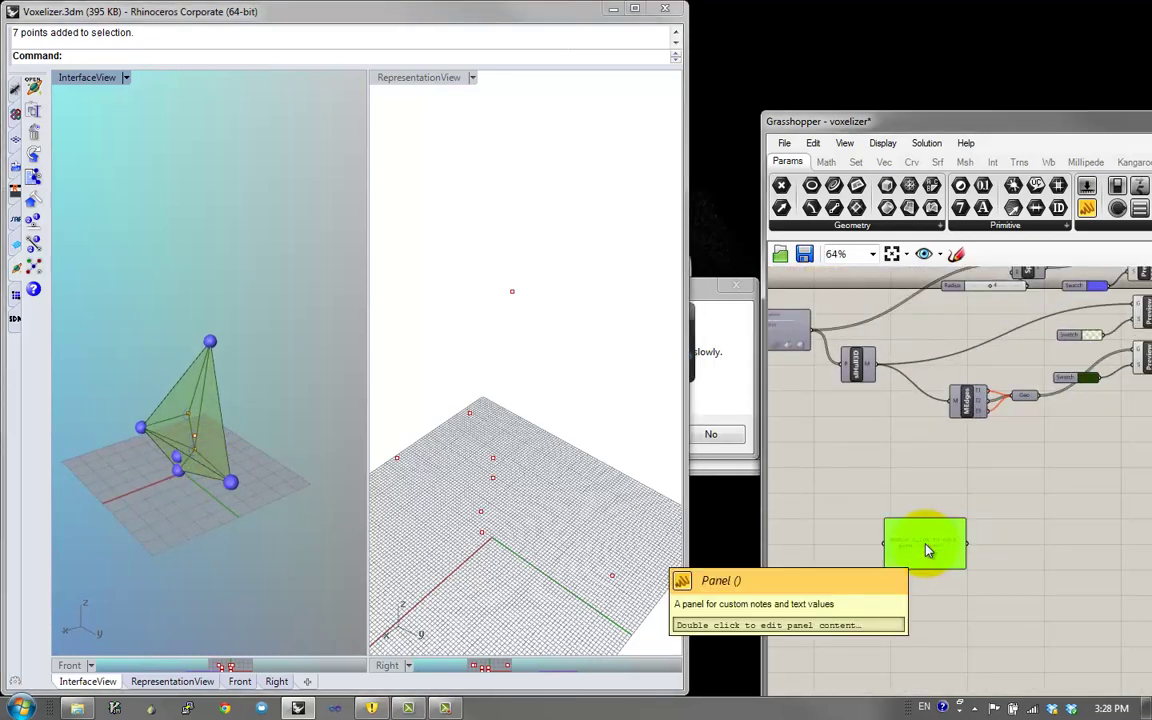
double_click(926, 549)
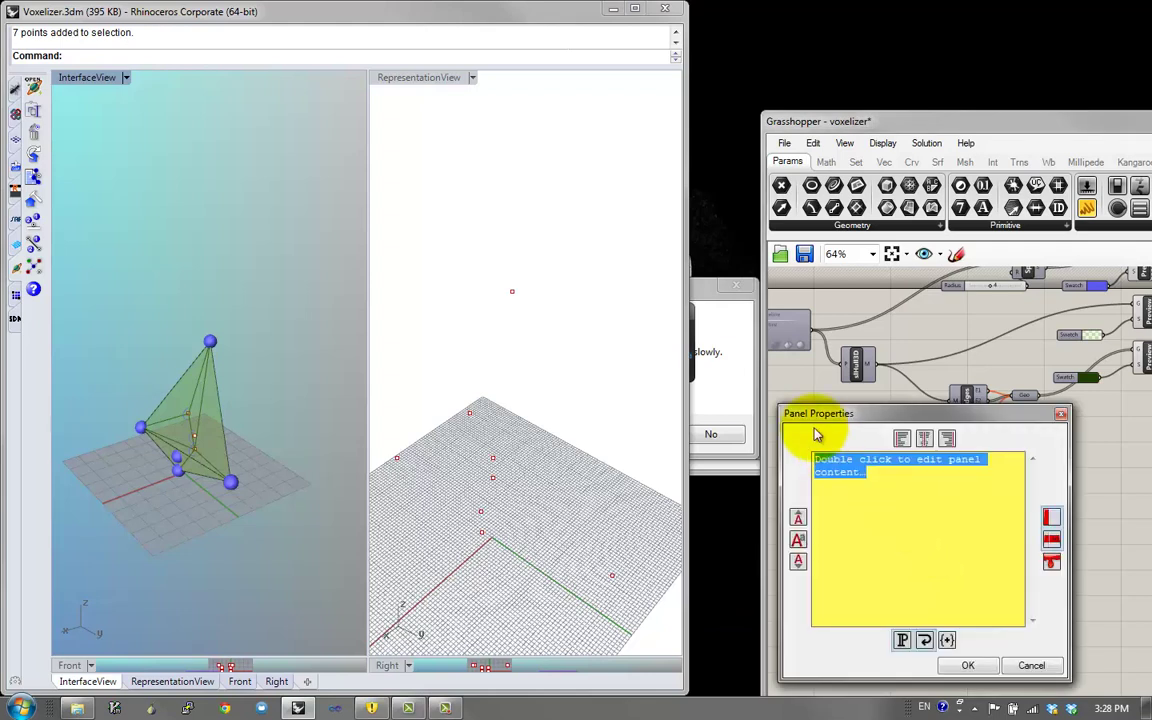
type("Get a")
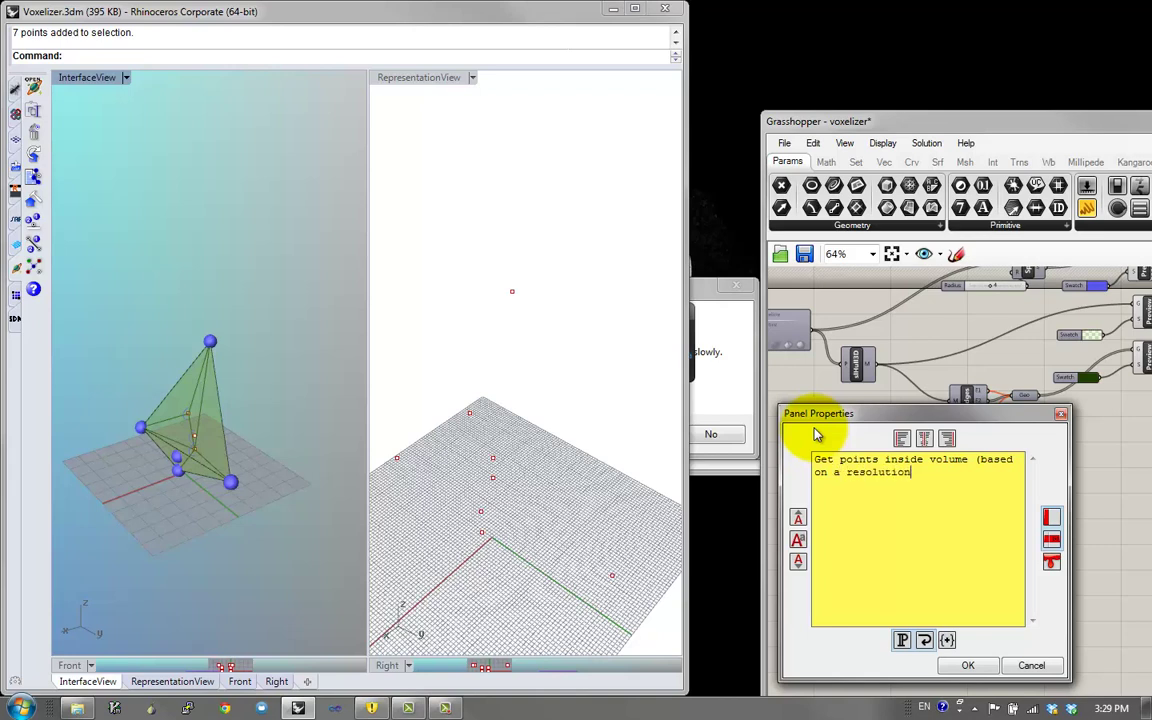
left_click(968, 665)
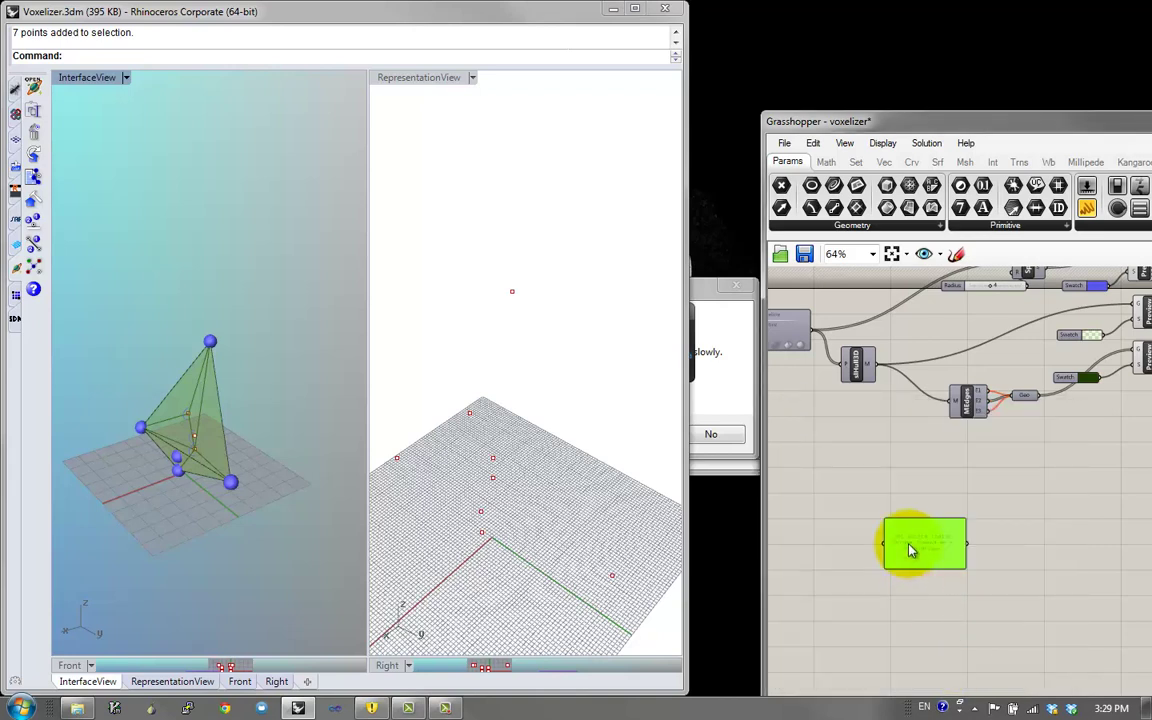
Duplicate the note panel beside the original and change the copy's text to "create boxes on points"
scroll(920, 552, "up", 2)
scroll(920, 552, "up", 3)
left_click_drag(920, 552, 1077, 555)
scroll(1077, 555, "down", 1)
right_click_drag(1077, 555, 828, 536)
left_click_drag(828, 536, 910, 518)
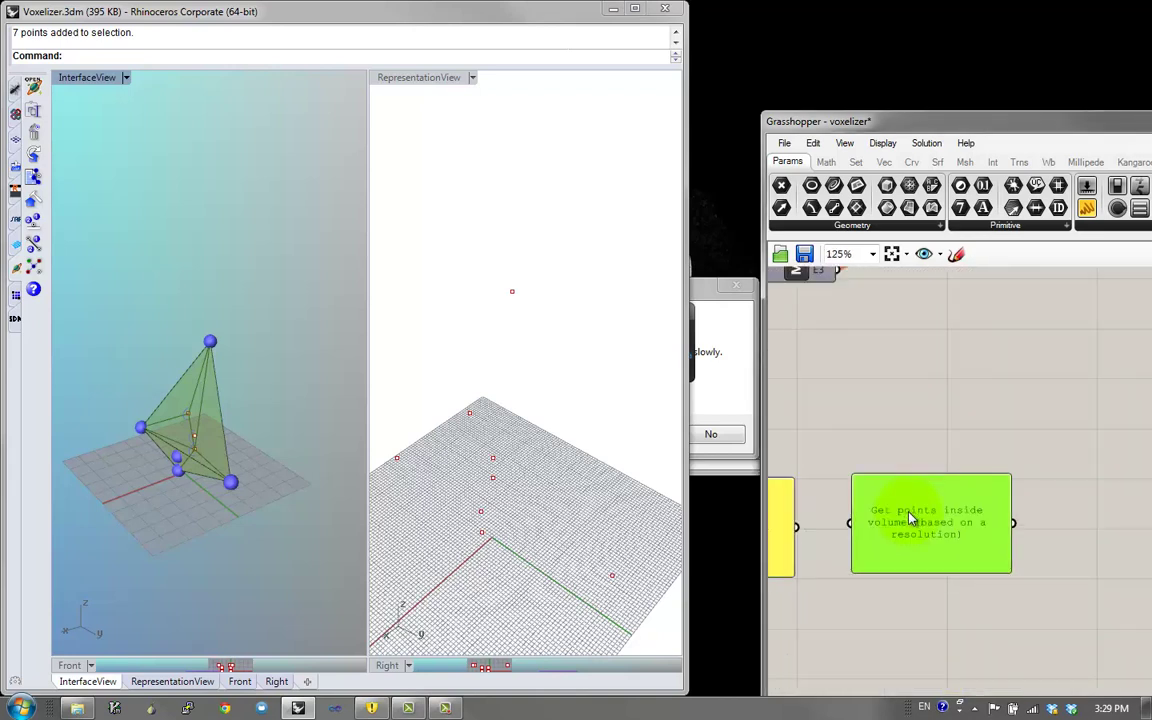
double_click(910, 515)
type("create boxes on points")
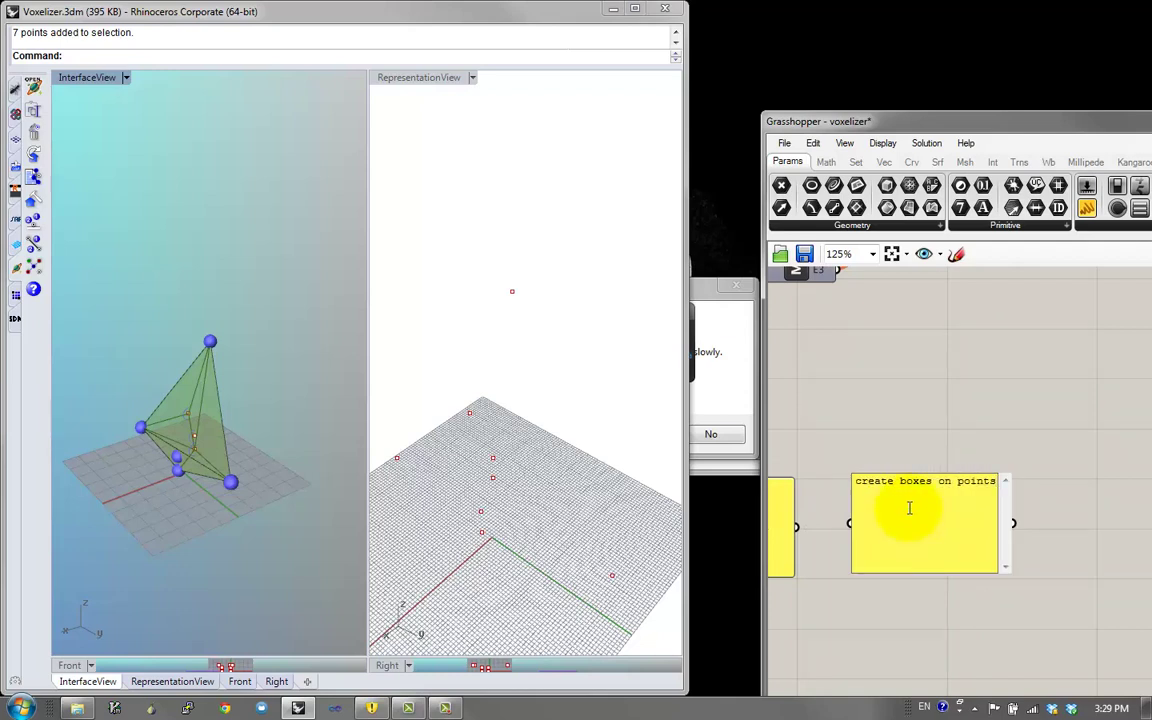
left_click(930, 423)
Duplicate the "create boxes on points" panel and change the new copy's text to "count boxes based on given ratio"
left_click_drag(930, 527, 1137, 572, "alt")
right_click_drag(1137, 572, 988, 543)
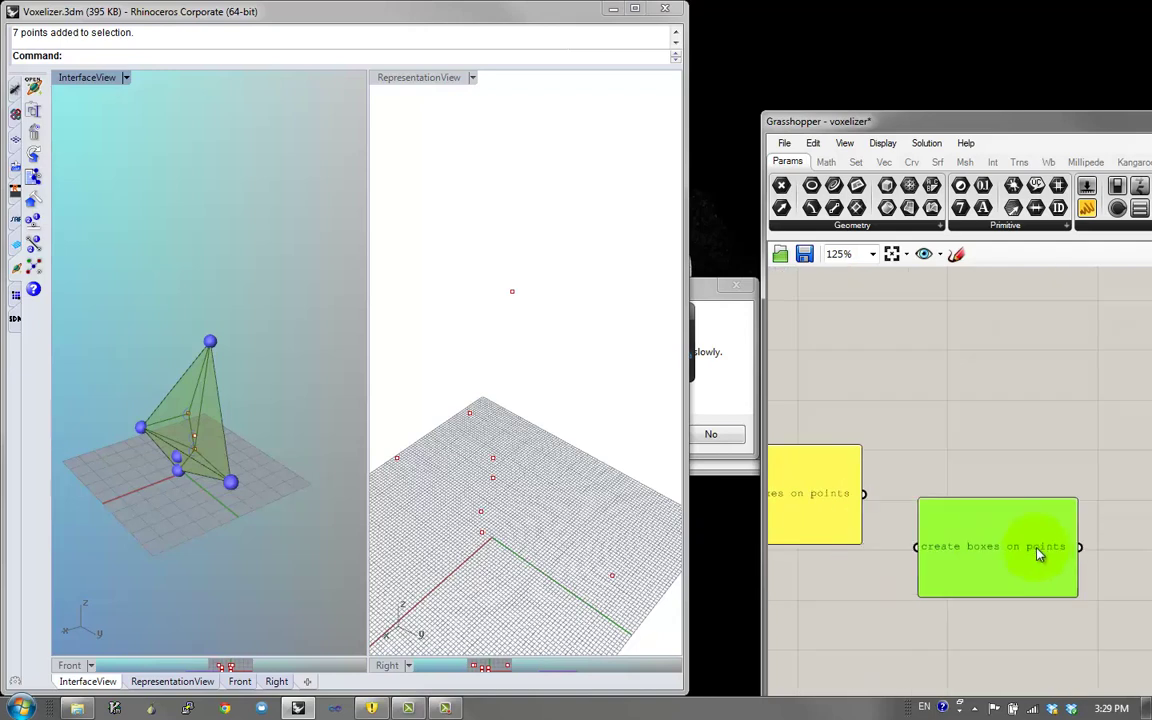
double_click(1038, 555)
type("coun")
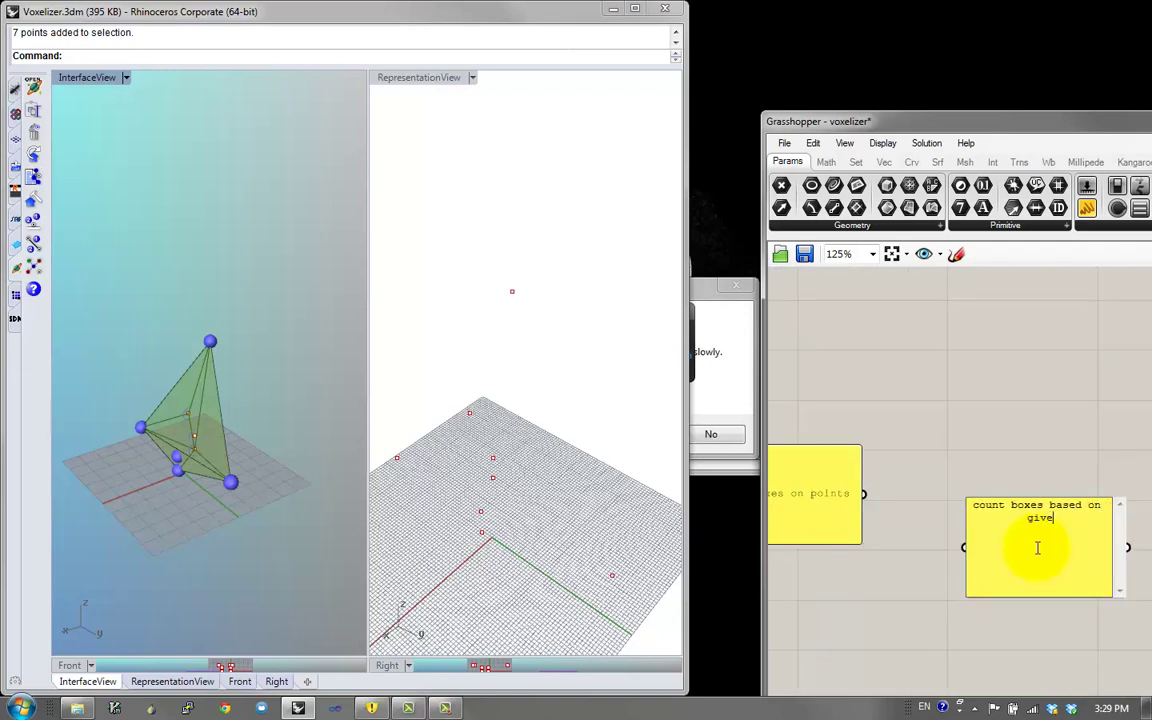
left_click(1062, 614)
scroll(1059, 577, "down", 2)
right_click_drag(1052, 571, 1021, 503)
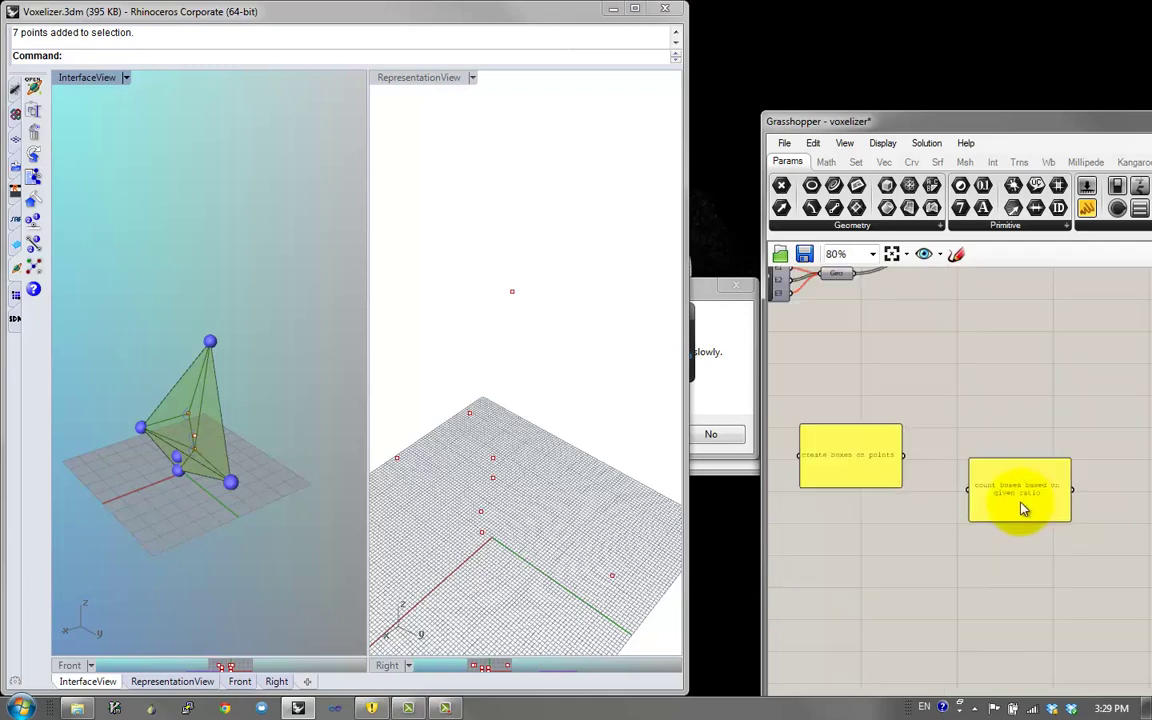
Duplicate the "count boxes based on given ratio" panel and change the copy's text to "display boxes with colors"
left_click_drag(997, 498, 1110, 533, "alt")
right_click_drag(1020, 533, 871, 545)
double_click(963, 549)
type("disp")
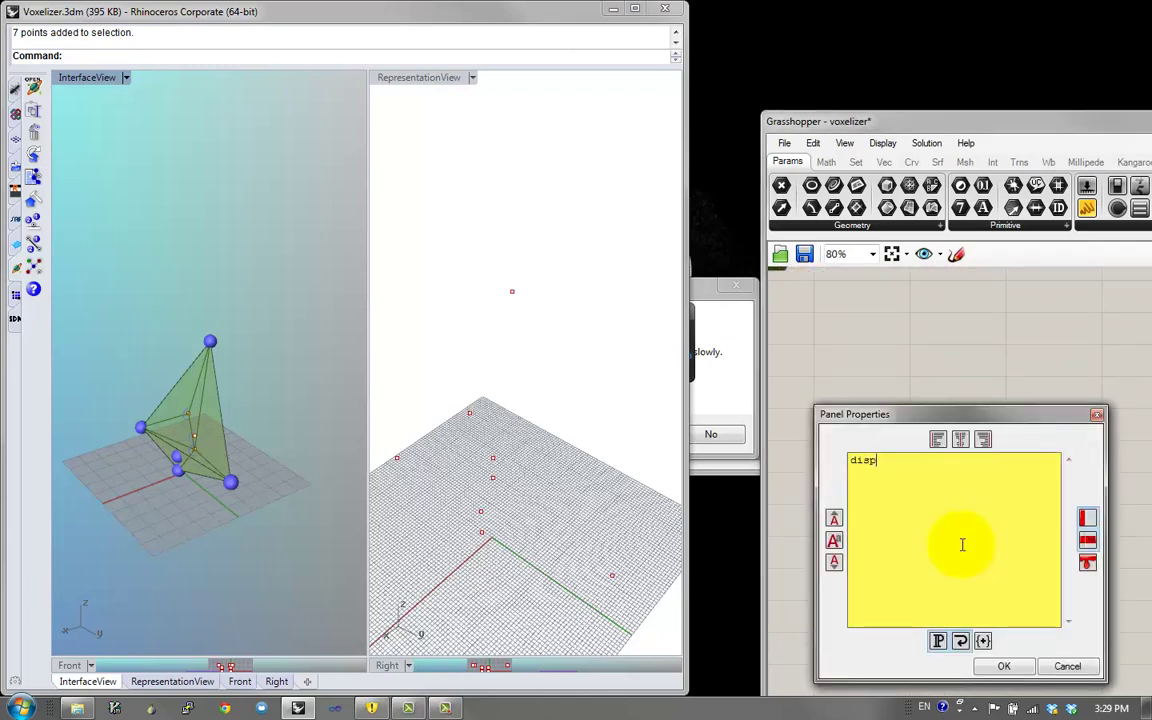
key("Escape")
double_click(966, 549)
type("colors")
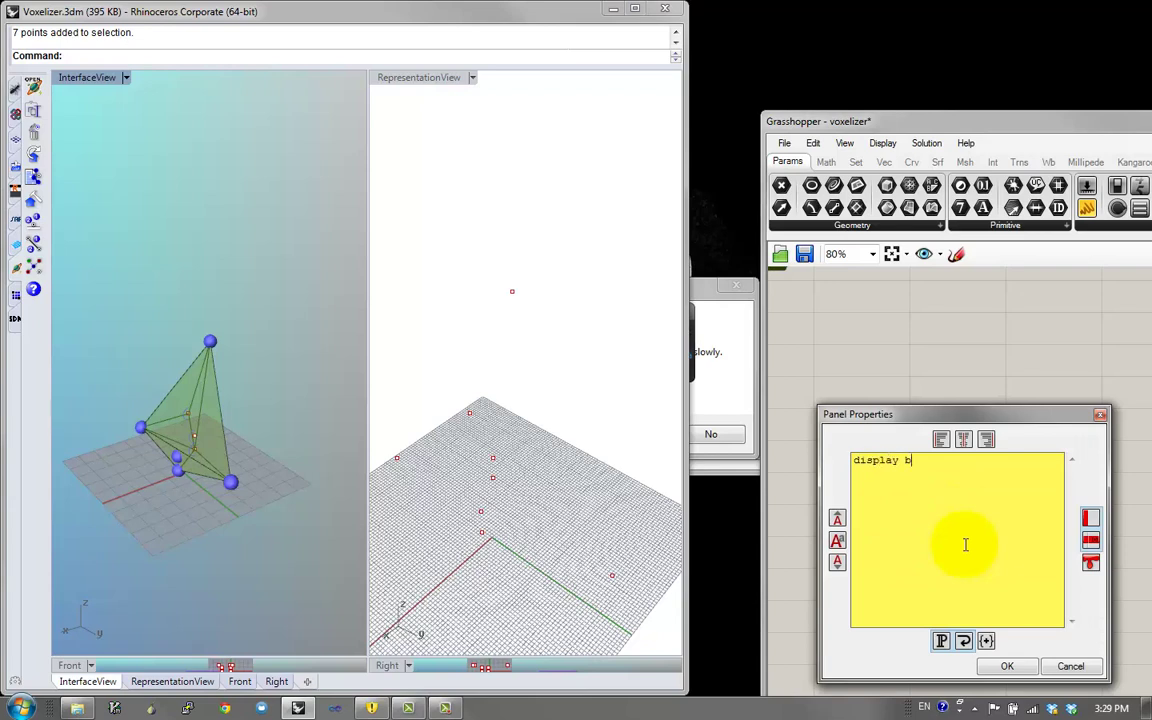
left_click(1007, 666)
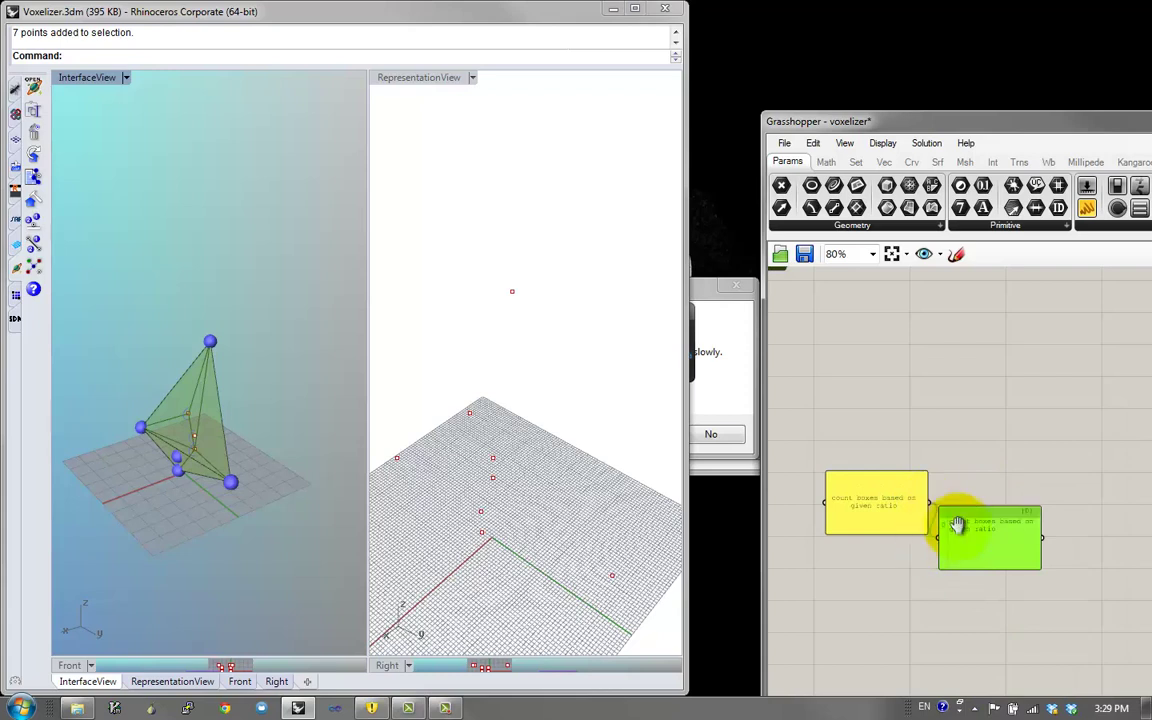
Disconnect the wire between the "count boxes based on given ratio" panel and the "display boxes with colors" panel
right_click_drag(958, 525, 1050, 512)
scroll(964, 510, "up", 1)
right_click_drag(955, 498, 942, 483)
scroll(939, 480, "down", 1)
left_click_drag(1003, 470, 1011, 505, "ctrl")
left_click(1015, 538)
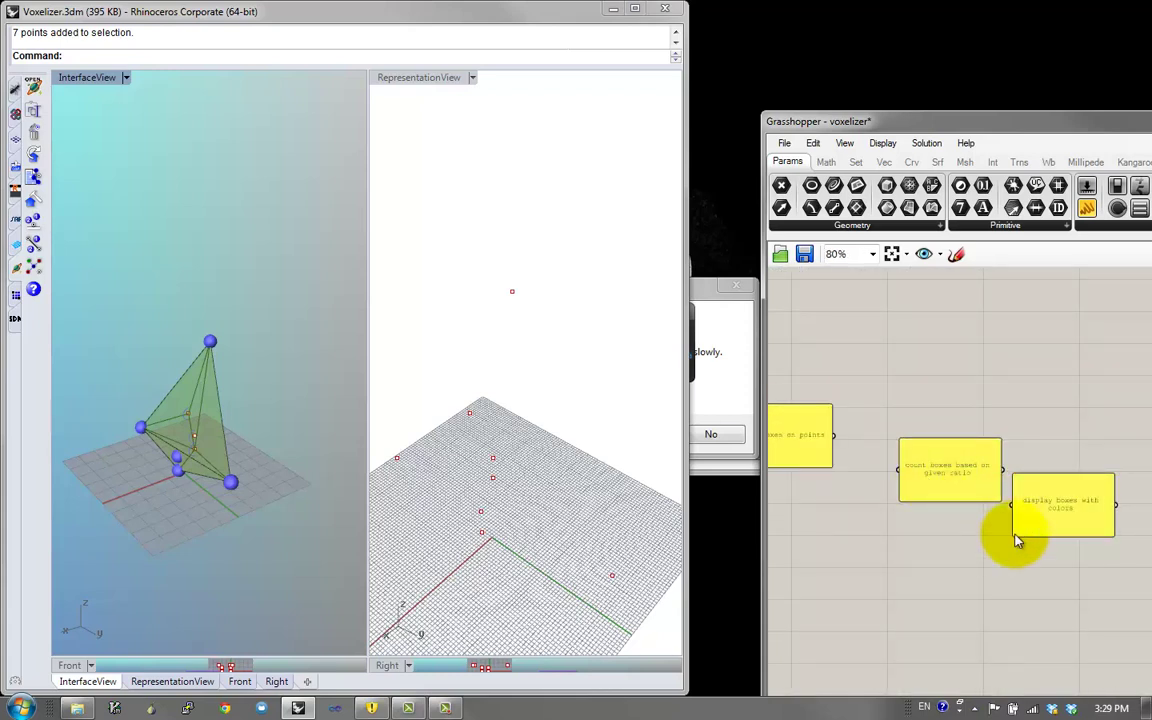
Move the "count boxes based on given ratio" panel roughly into line with the "create boxes on points" panel
right_click_drag(946, 498, 1012, 522)
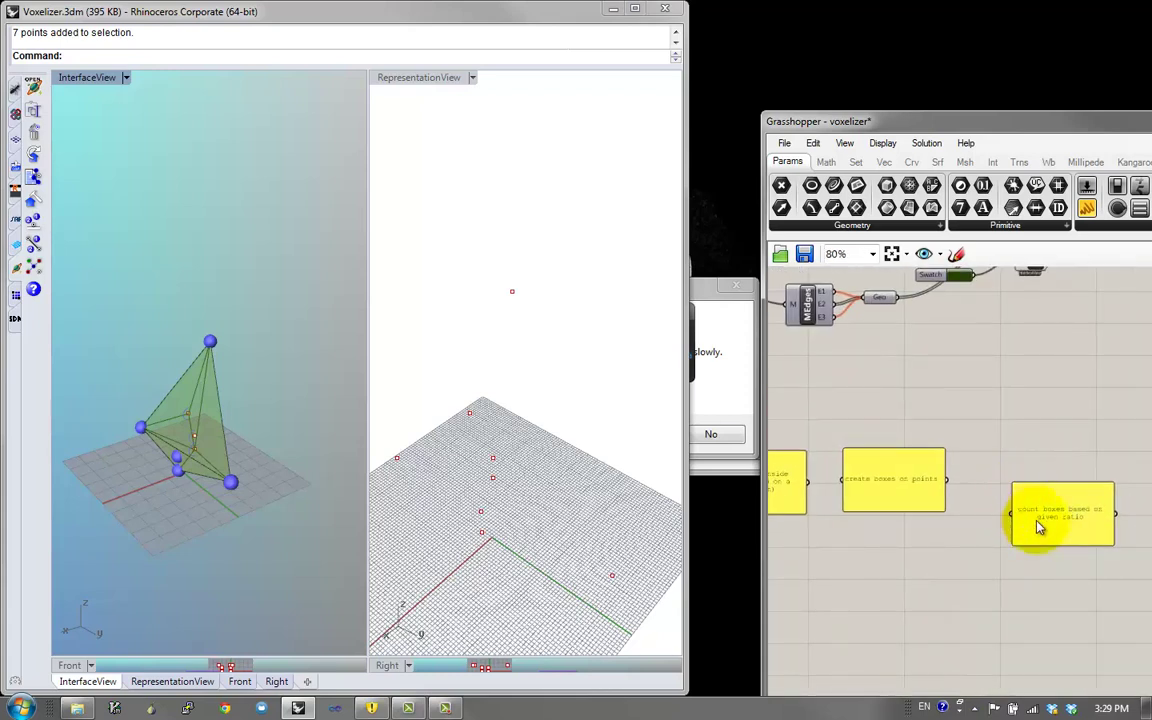
left_click_drag(1048, 524, 1038, 506)
left_click_drag(946, 480, 987, 478)
scroll(969, 518, "down", 1)
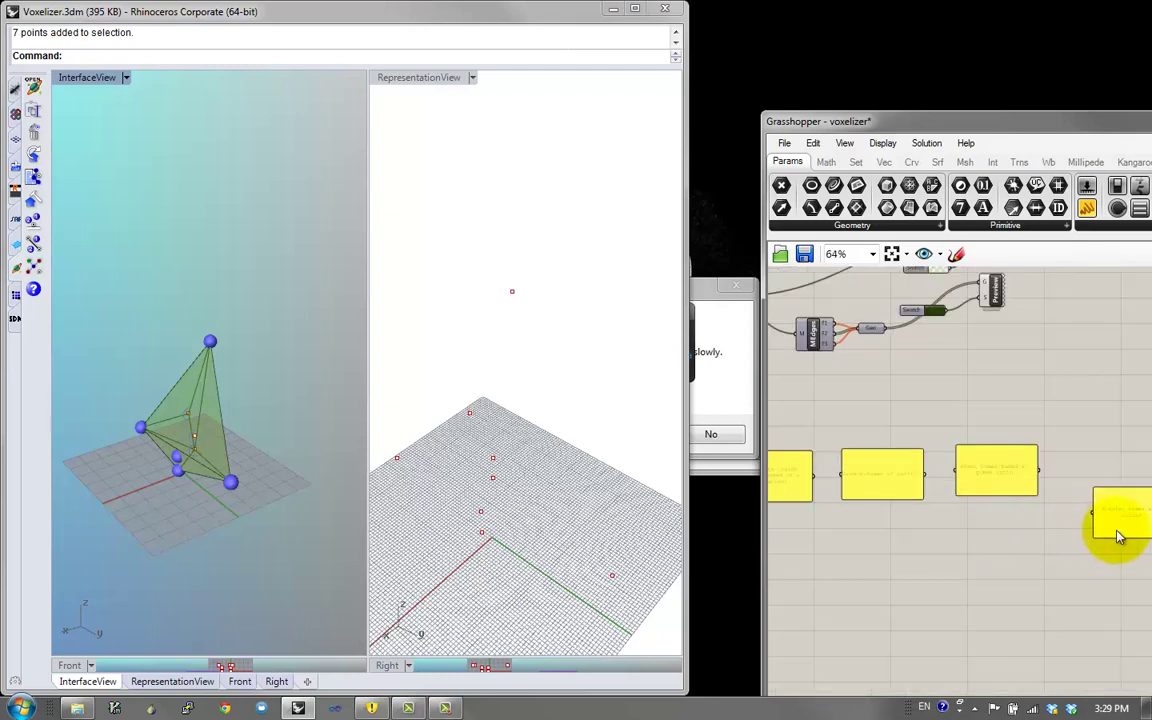
scroll(887, 500, "up", 2)
right_click_drag(854, 494, 1059, 516)
right_click_drag(982, 489, 946, 485)
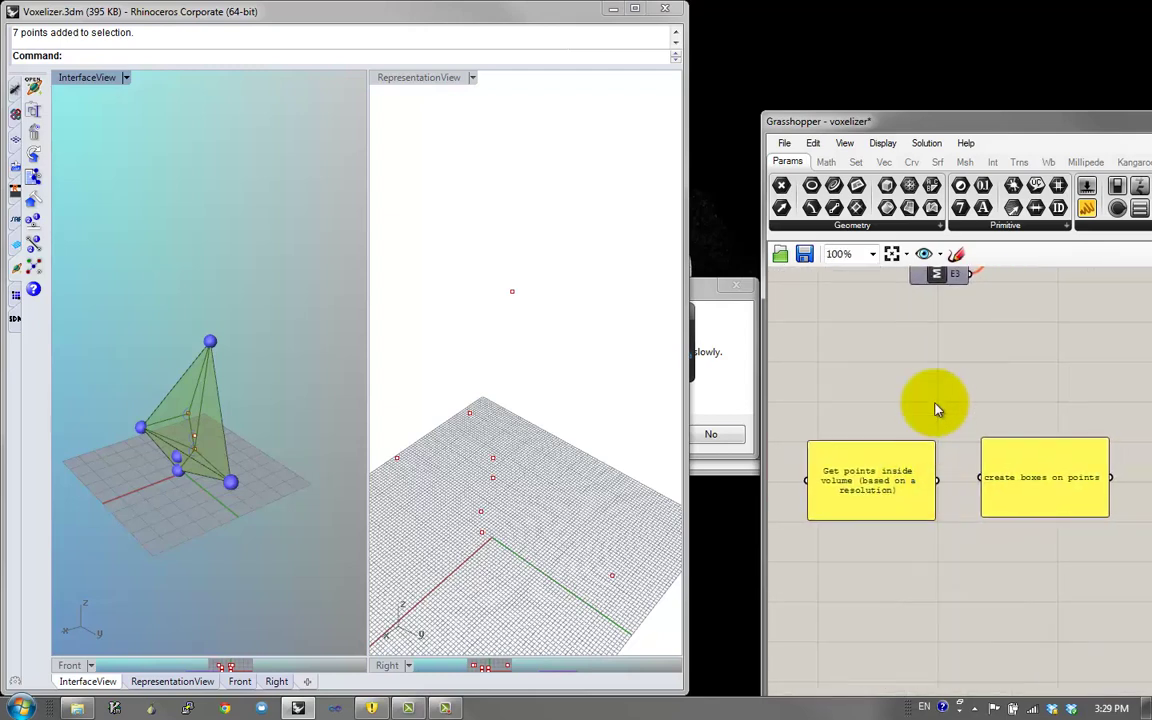
Move the Grasshopper window fully onto the screen beside InterfaceView, bringing its whole canvas with the note panels into sight
left_click_drag(912, 125, 792, 11)
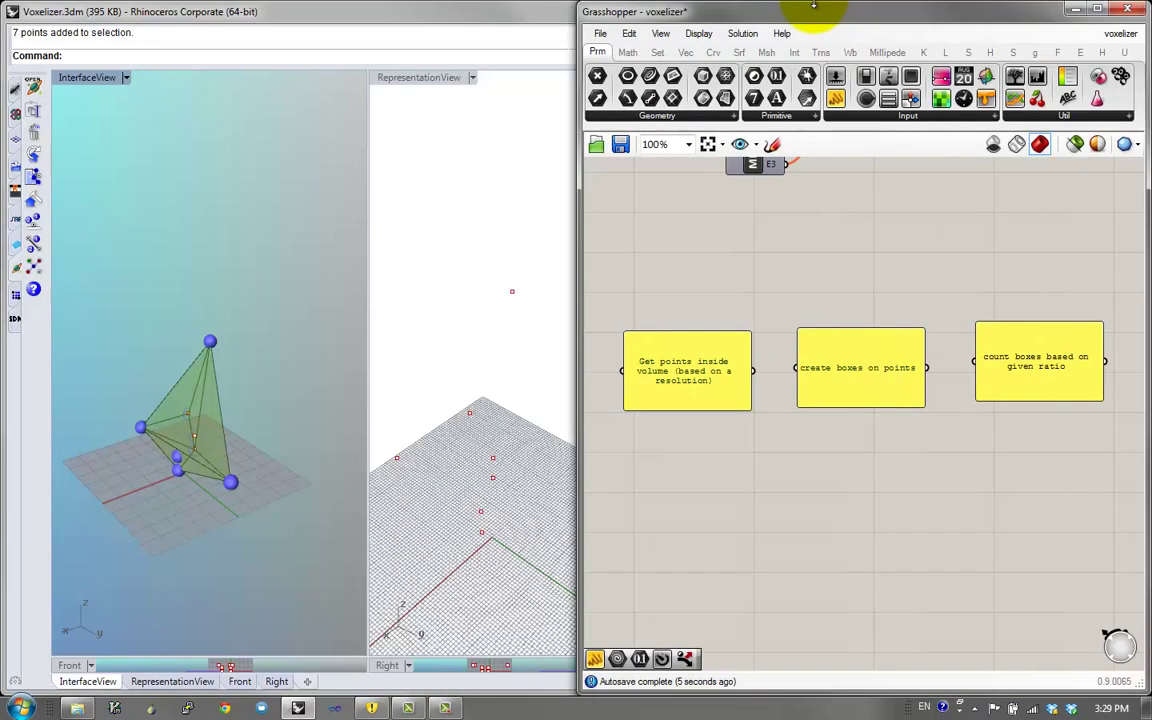
scroll(771, 414, "down", 2)
scroll(787, 391, "up", 3)
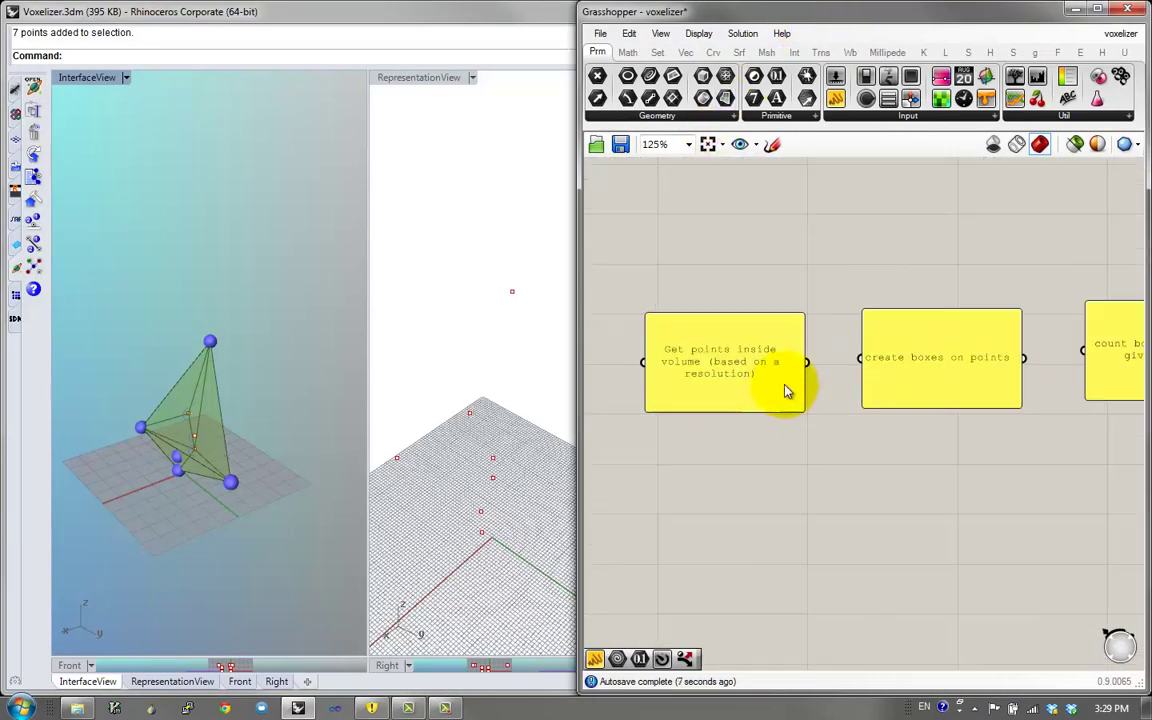
scroll(815, 380, "down", 1)
left_click(775, 380)
scroll(772, 376, "down", 1)
scroll(771, 437, "down", 1)
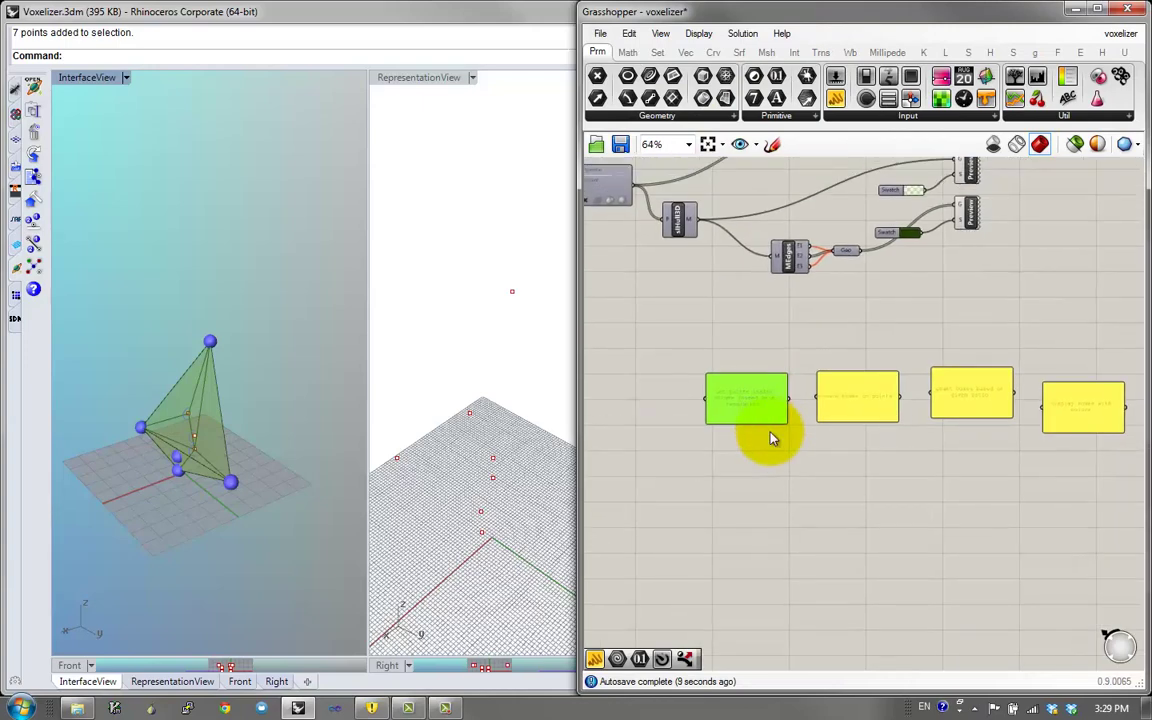
scroll(758, 452, "up", 1)
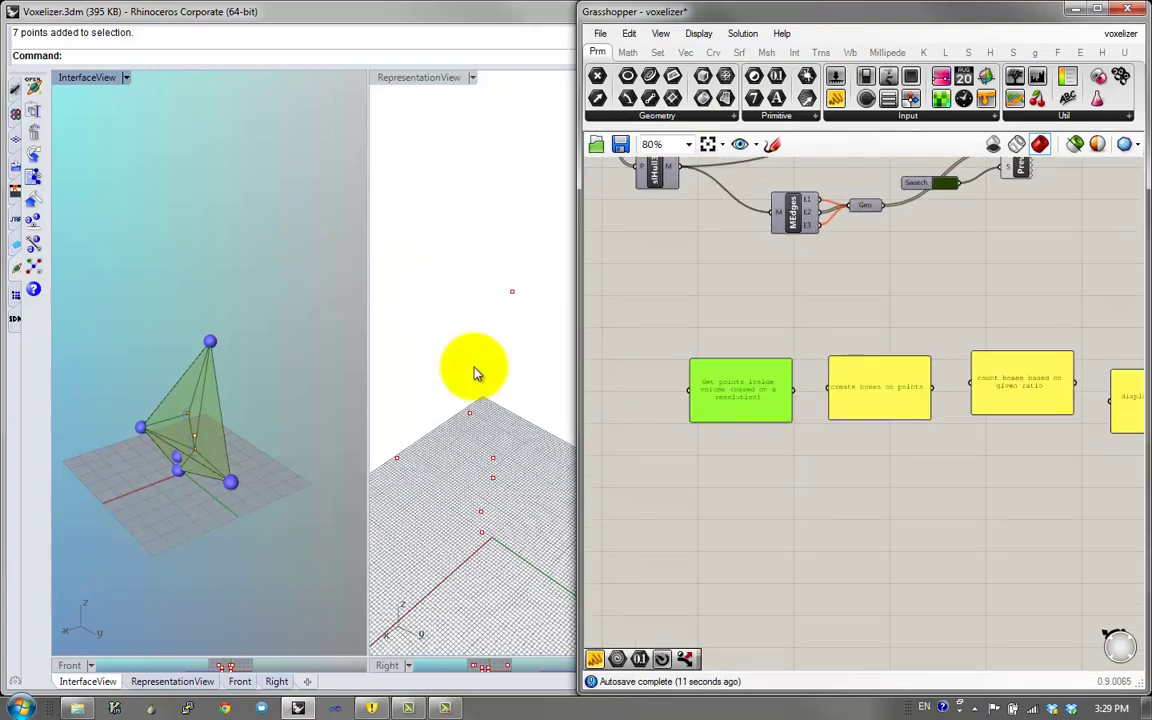
right_click_drag(782, 401, 780, 446)
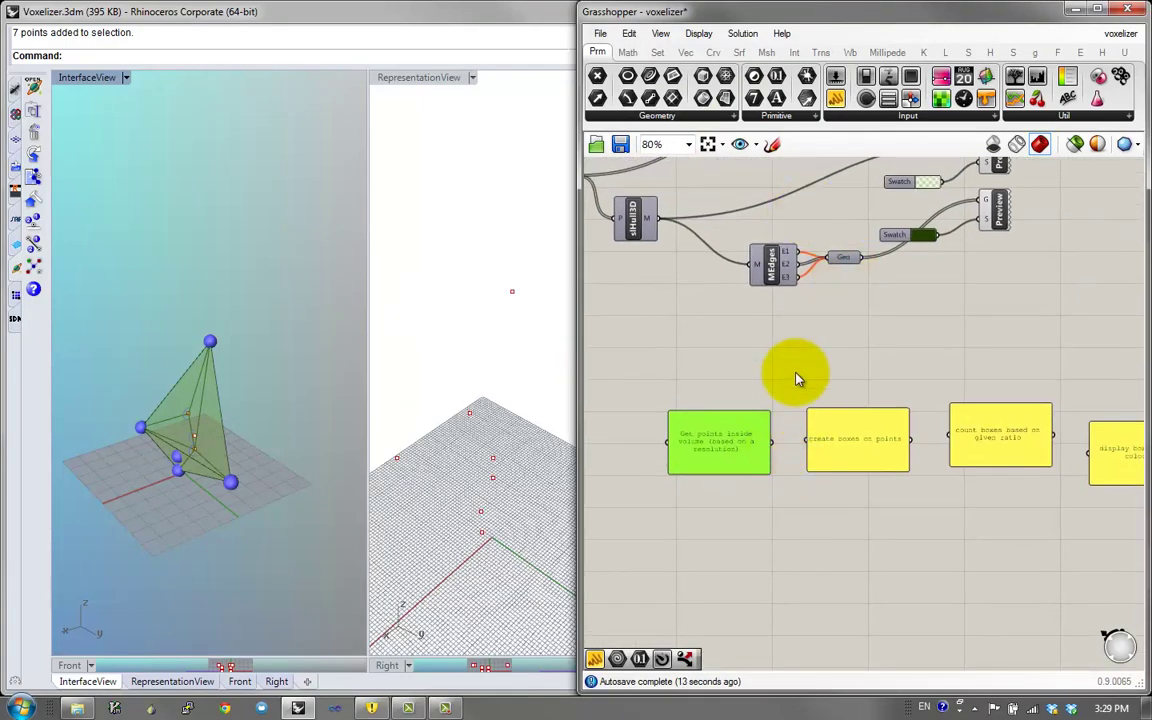
Add a chain of four linked Data parameters below the note panels, each named with its panel's text
double_click(757, 511)
type("data")
left_click(755, 494)
left_click_drag(759, 505, 1044, 517)
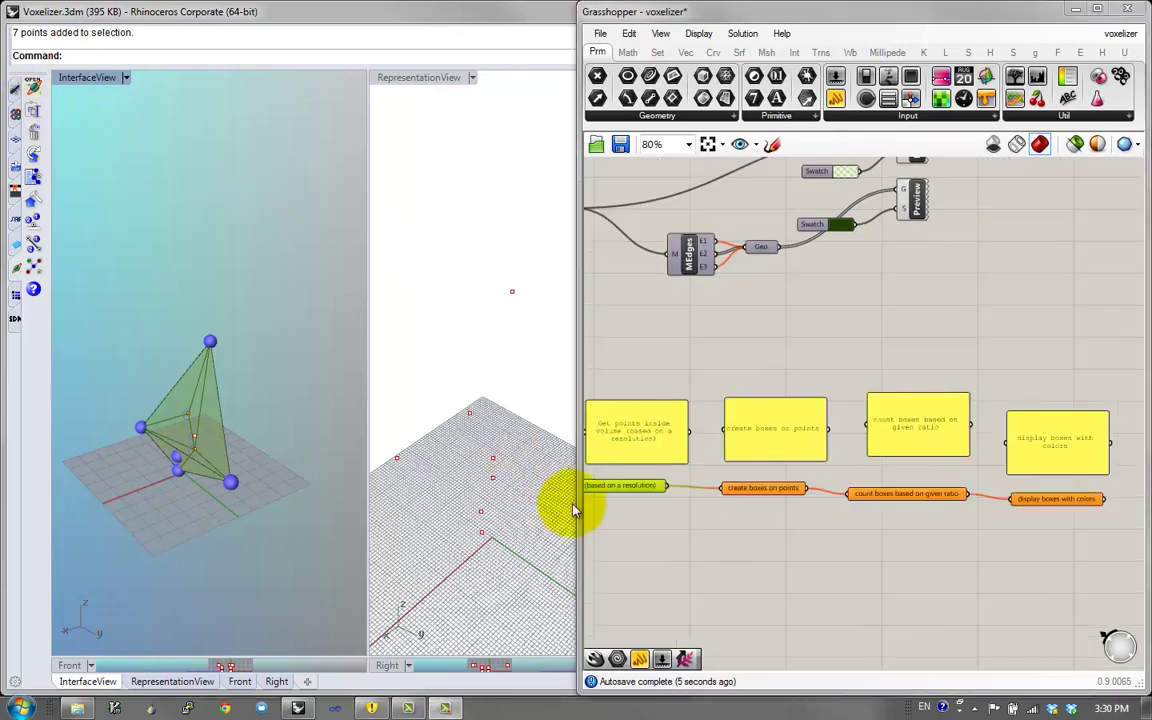
Examine the named Data parameter chain, from the coloured display back to the points inside volume, and the hull components above it
right_click_drag(740, 505, 786, 502)
right_click_drag(695, 482, 638, 489)
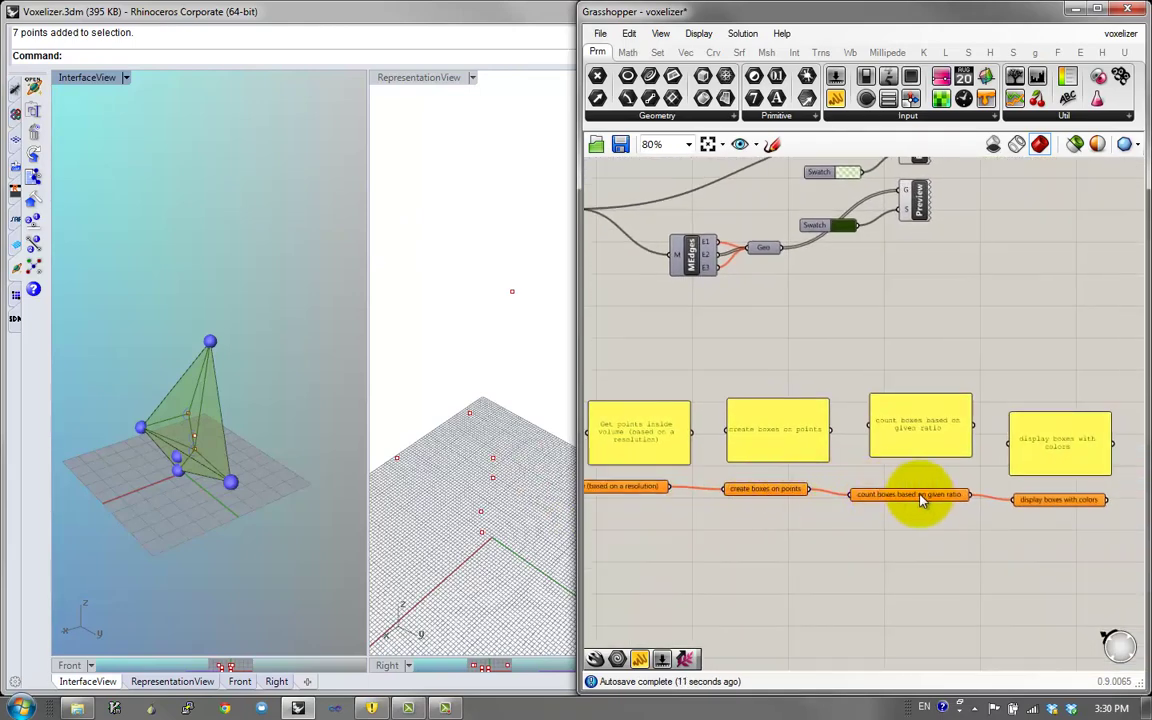
right_click_drag(938, 496, 922, 499)
right_click_drag(707, 493, 908, 486)
scroll(752, 482, "up", 3)
right_click_drag(752, 482, 744, 482)
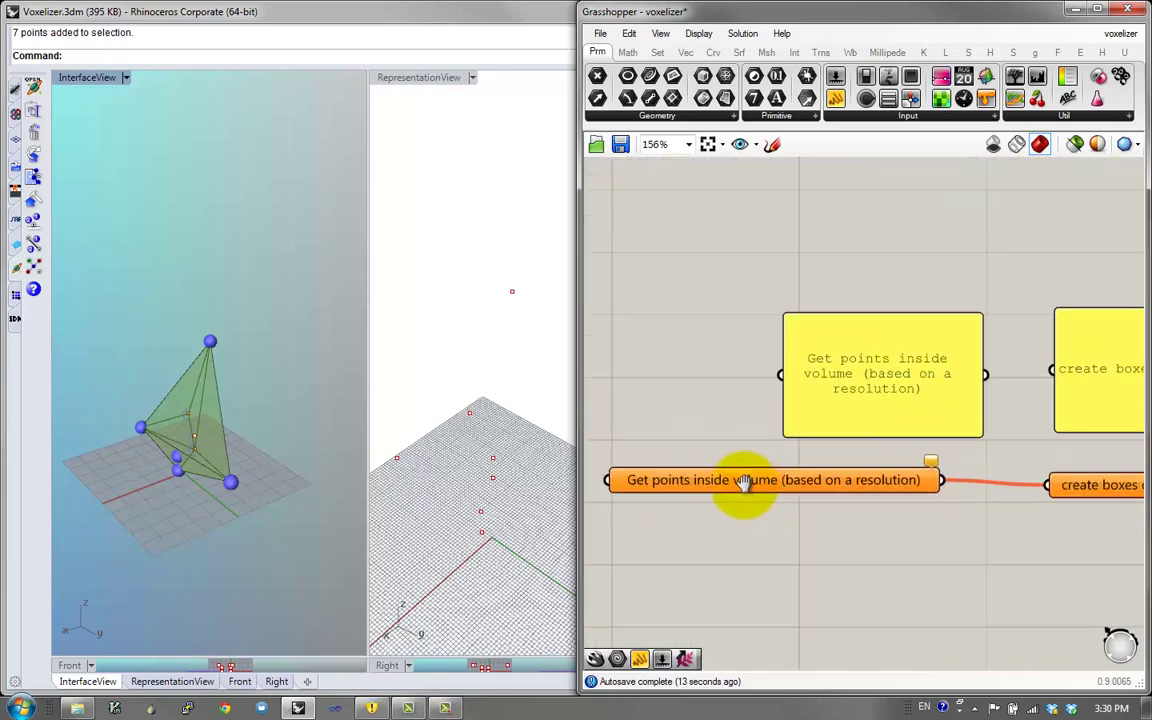
scroll(760, 475, "up", 1)
scroll(818, 429, "down", 5)
scroll(812, 428, "up", 3)
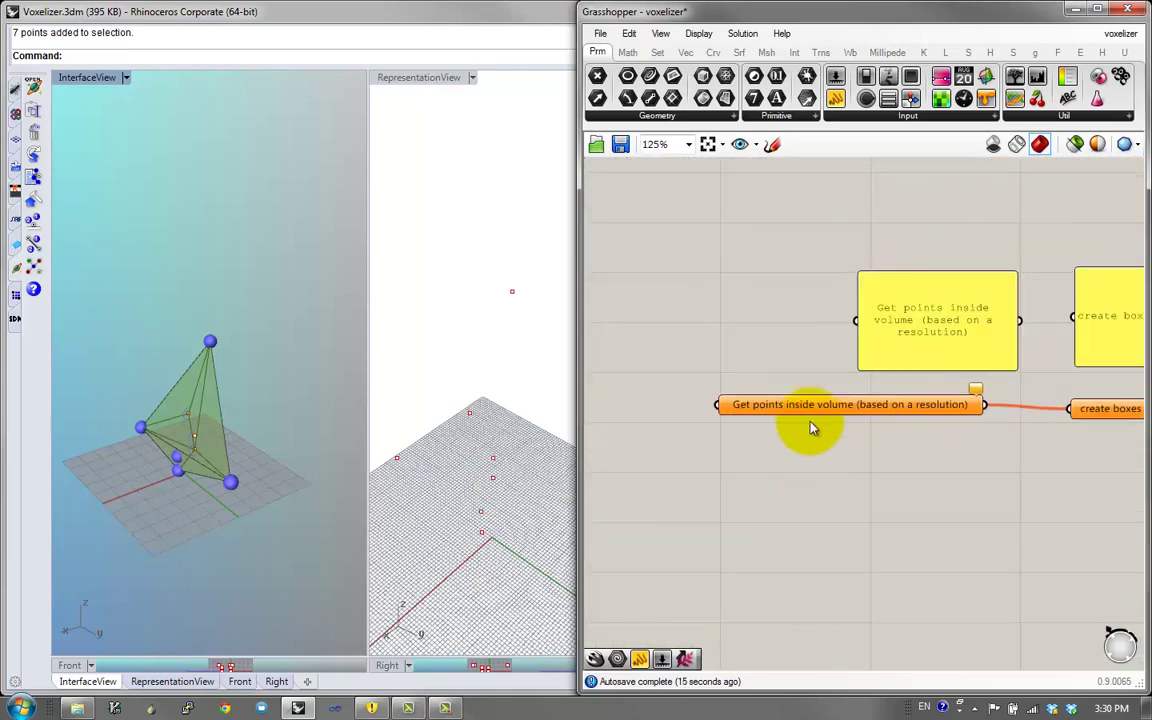
scroll(840, 432, "down", 4)
scroll(900, 265, "up", 4)
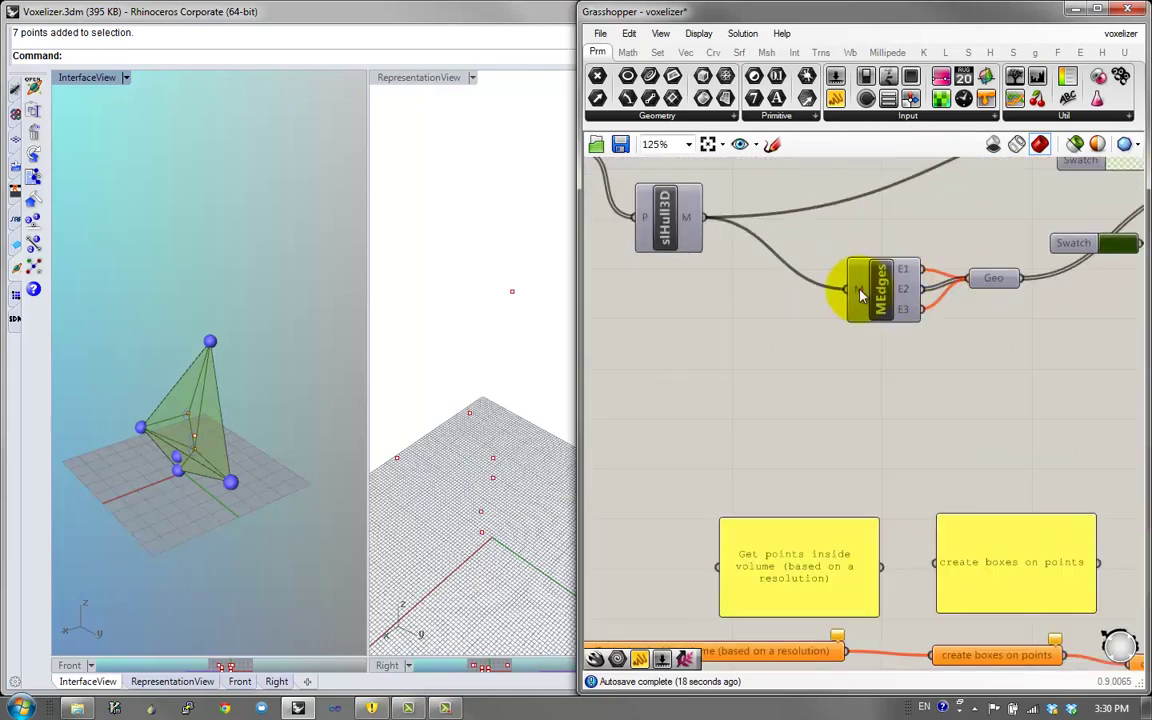
Add a Geometry parameter, connect the hull component's mesh output to it, and place it below the Data parameter chain
double_click(760, 372)
type("geo")
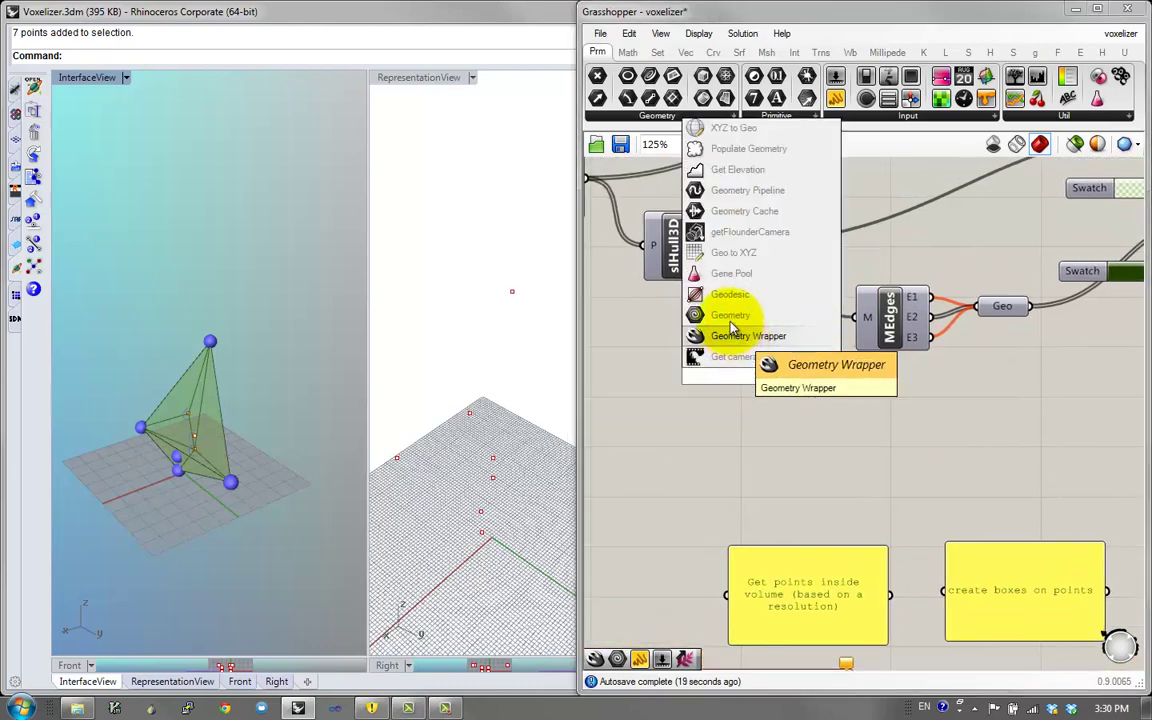
left_click(732, 315)
left_click_drag(714, 246, 759, 379)
left_click(760, 378)
right_click_drag(760, 380, 969, 246)
scroll(836, 222, "down", 2)
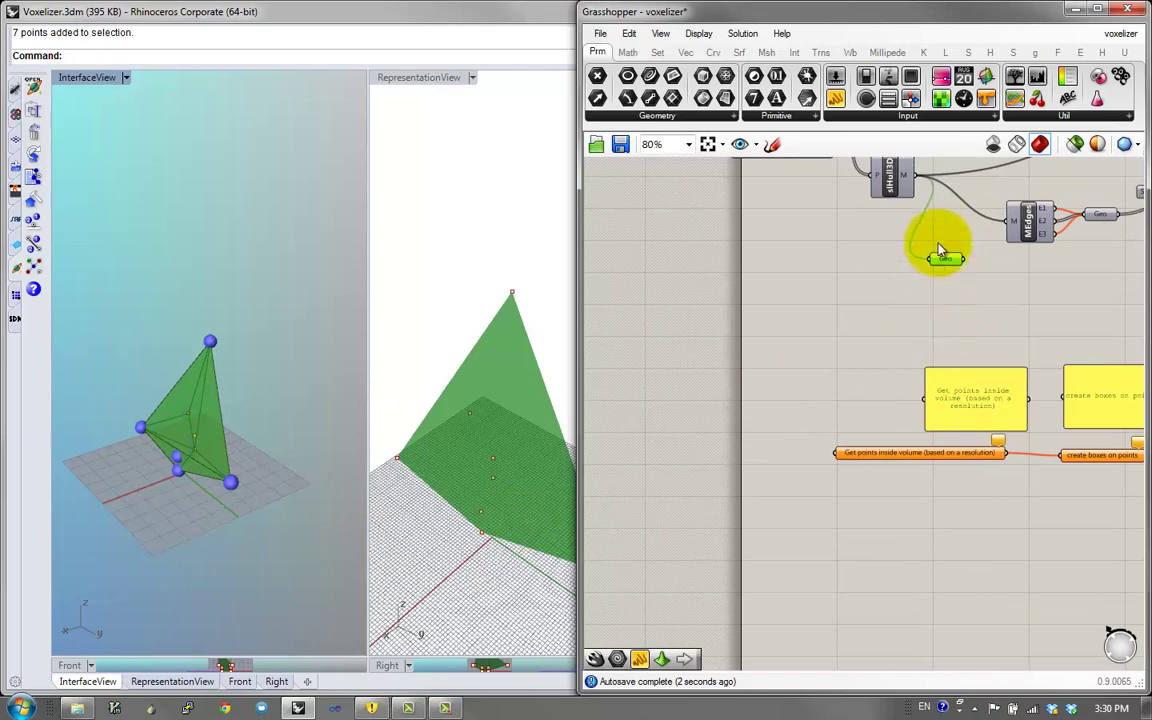
left_click_drag(940, 268, 872, 535)
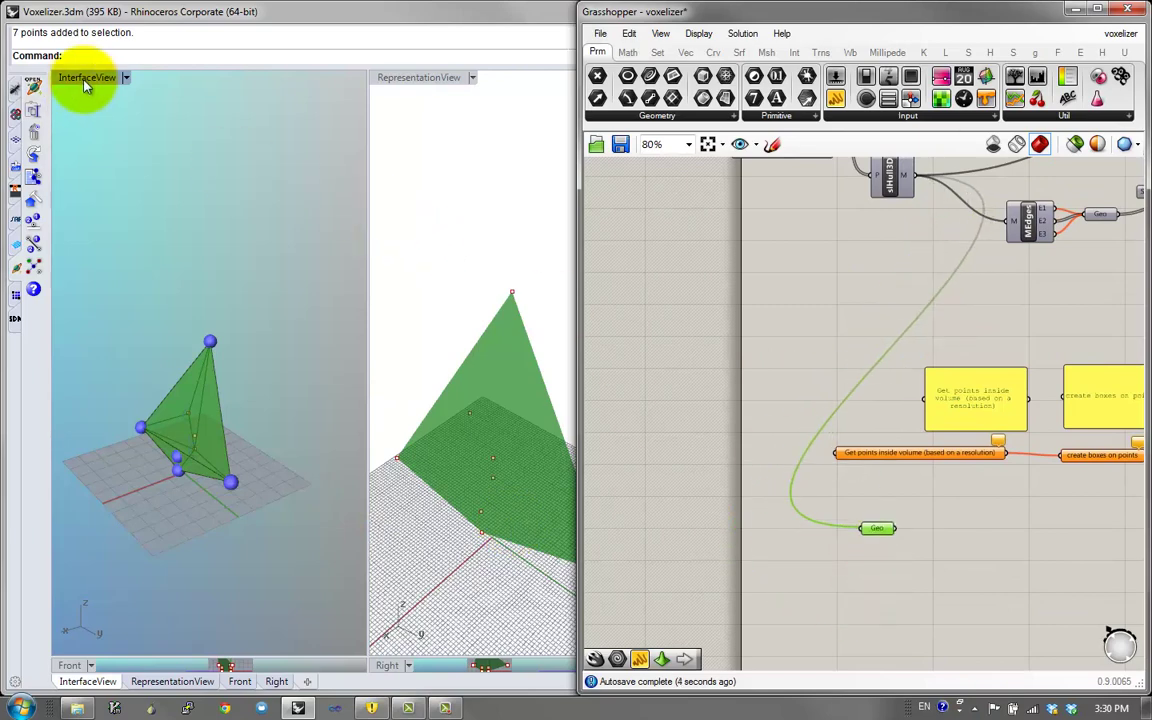
Maximize InterfaceView to fill the Rhino viewport area and show the hull from a low side angle
double_click(87, 78)
key("super")
key("super")
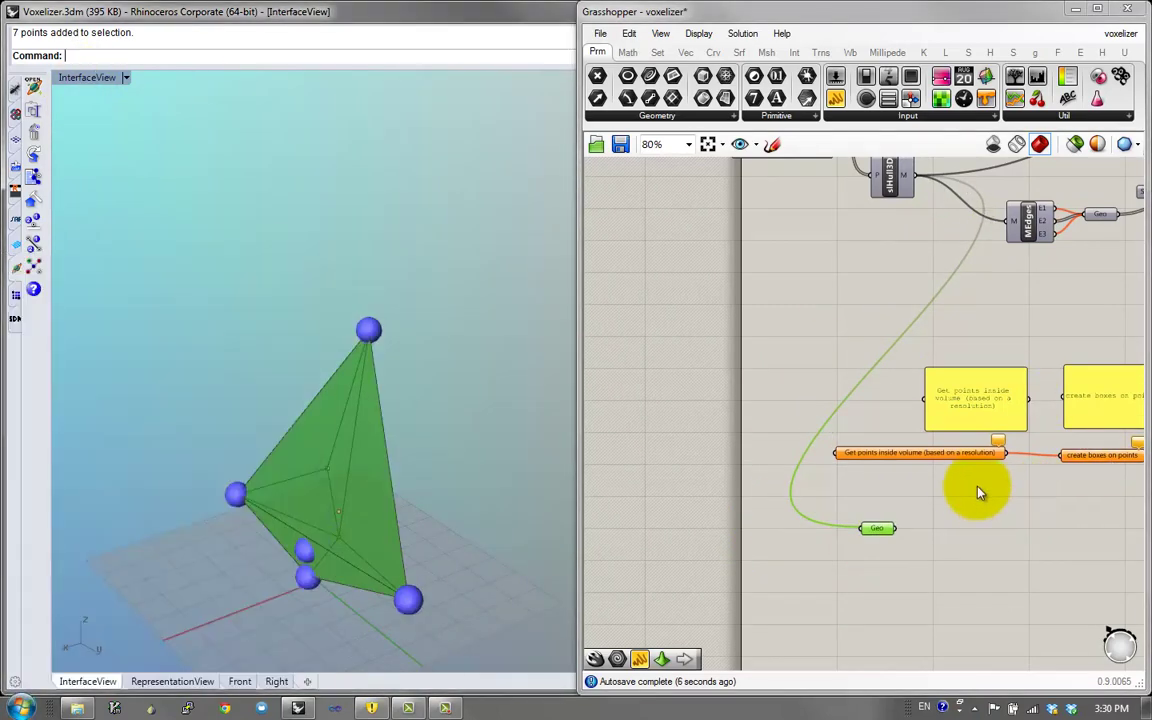
right_click(975, 495)
right_click_drag(918, 494, 861, 464)
right_click_drag(486, 517, 478, 396)
right_click_drag(845, 470, 804, 398)
scroll(800, 430, "up", 1)
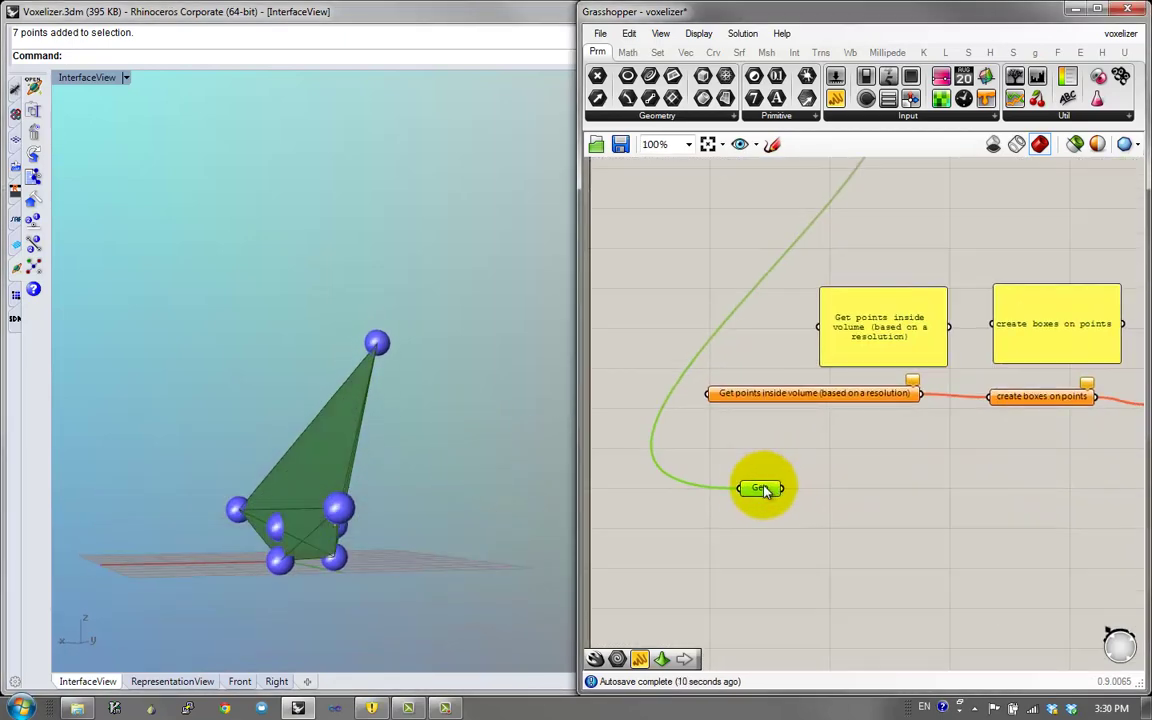
Move the Geometry parameter closer beneath the "Get points inside volume (based on a resolution)" parameter
left_click_drag(763, 486, 760, 410)
scroll(755, 460, "down", 2)
scroll(800, 490, "up", 4)
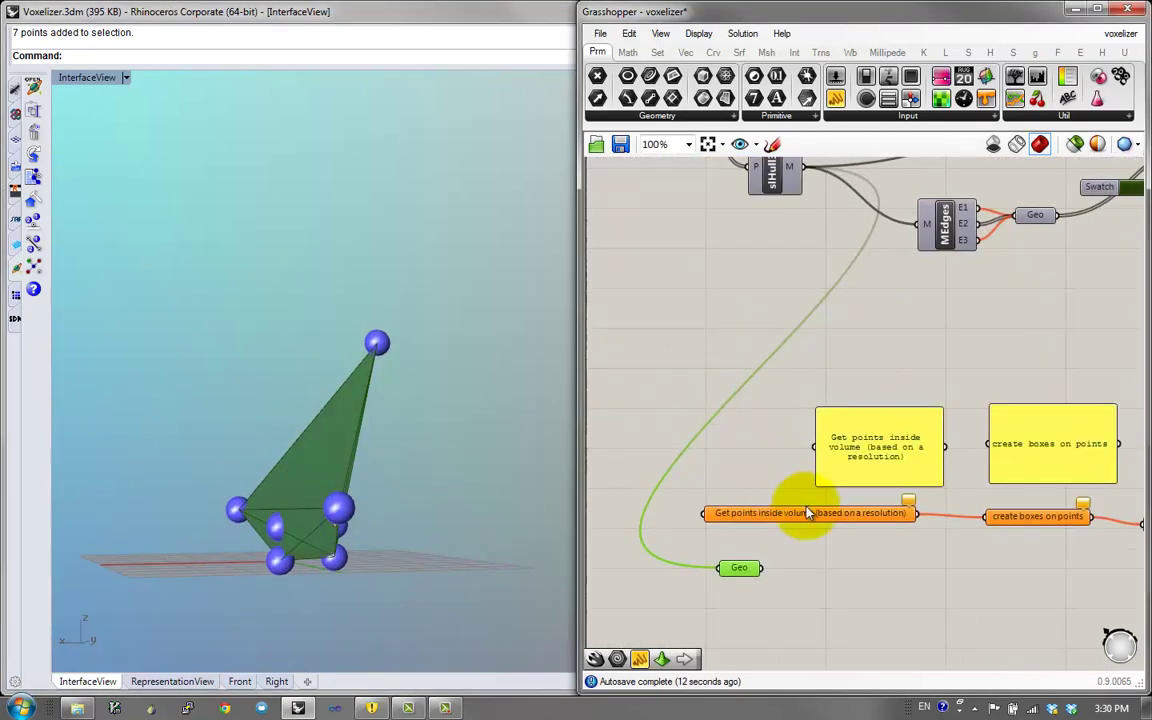
left_click_drag(695, 425, 679, 452)
Examine the hull volume in InterfaceView from oblique and raised angles
right_click_drag(545, 455, 410, 343)
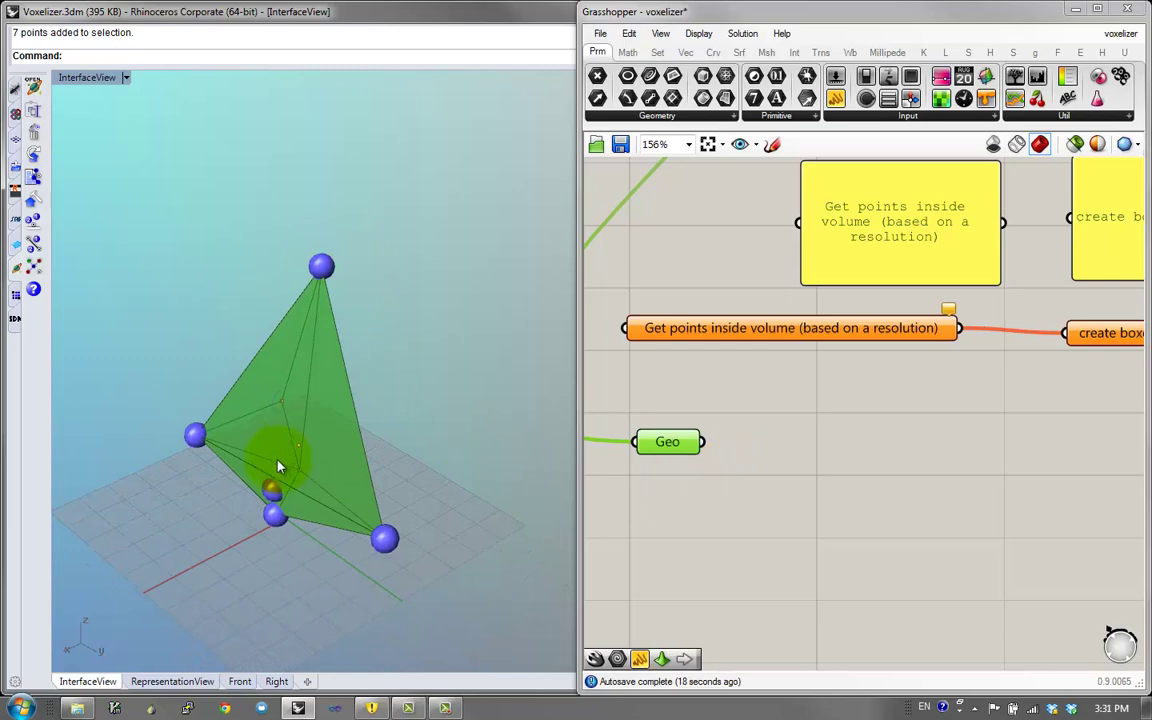
mouse_move(279, 466)
right_mouse_down()
mouse_move(237, 342)
mouse_move(211, 463)
mouse_move(219, 391)
mouse_move(180, 332)
mouse_move(247, 265)
mouse_move(300, 462)
right_mouse_up()
right_click_drag(224, 452, 322, 258)
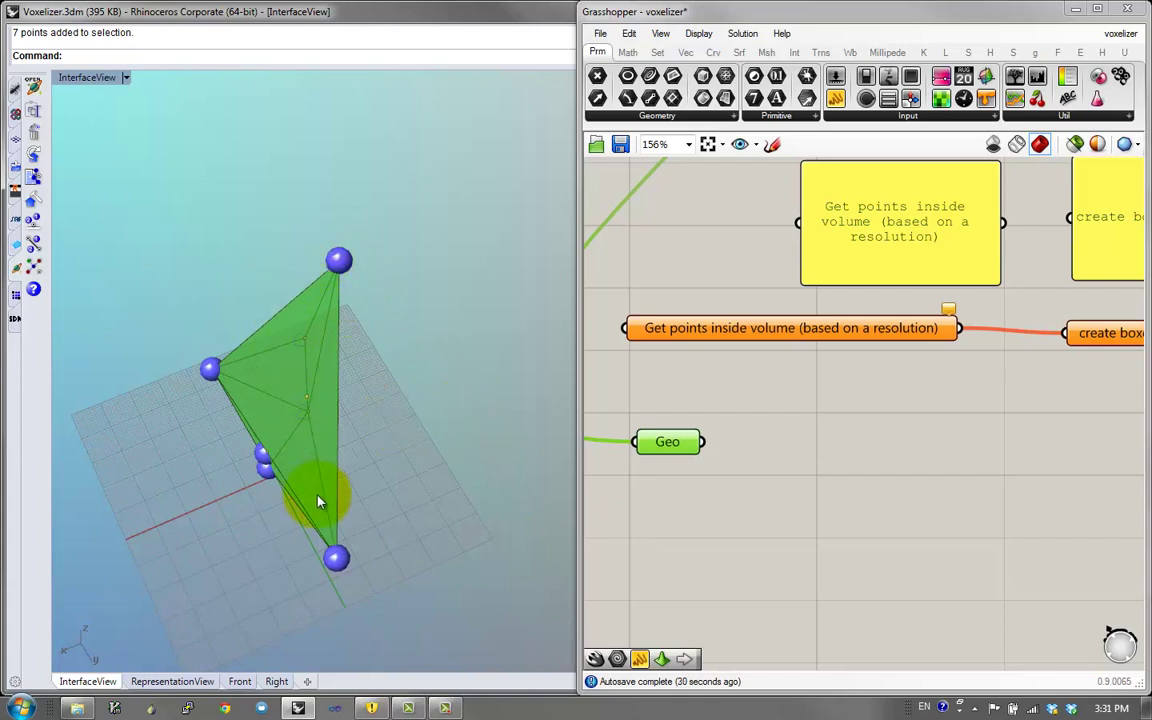
right_click_drag(318, 502, 368, 460)
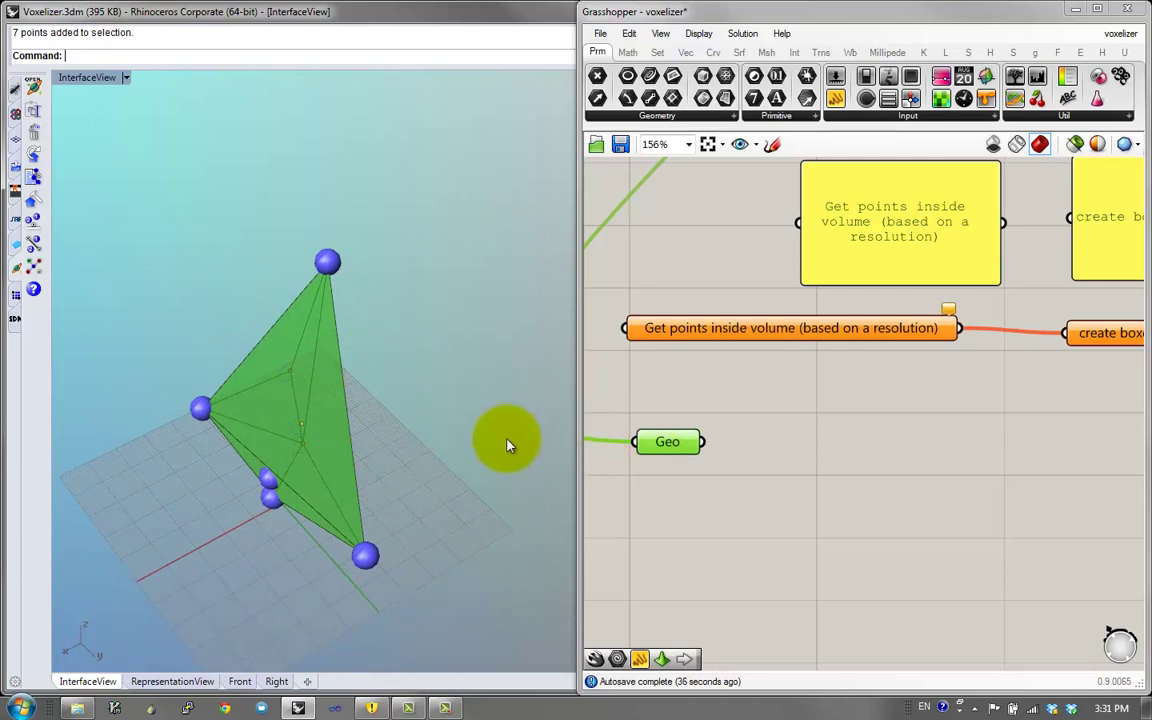
Duplicate the Geometry parameter, connect the original to the copy, and rename the copy "create boundinbox around geometry", placed beside the original
right_click(664, 443)
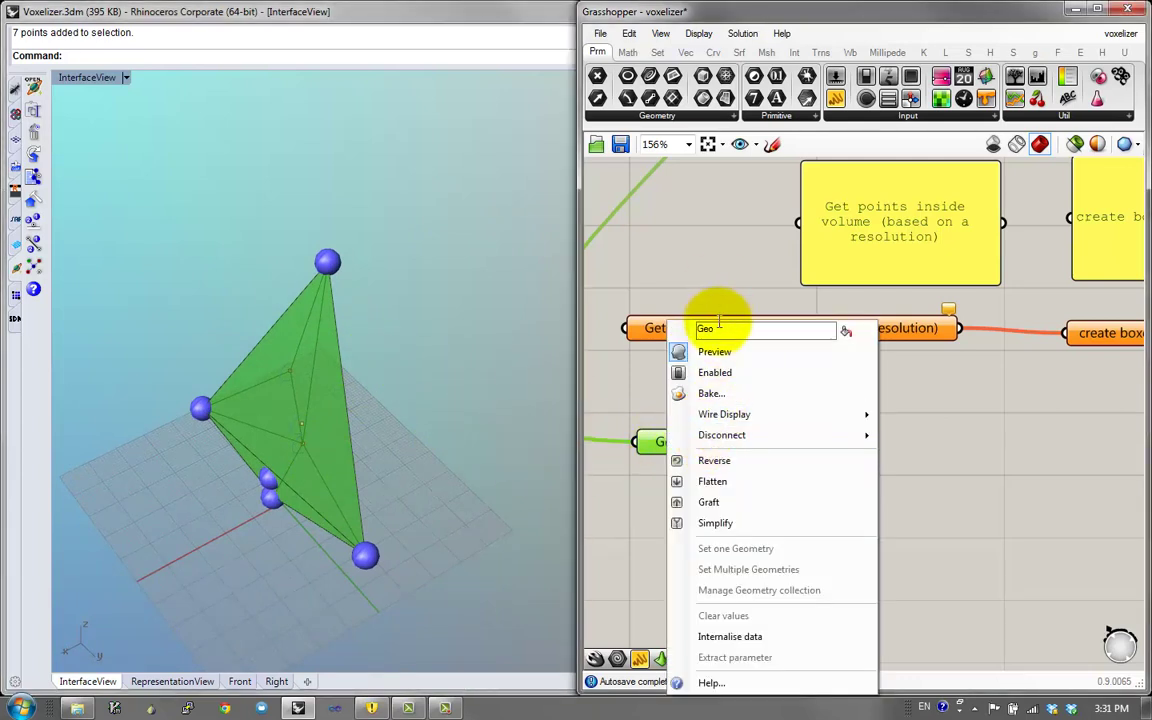
left_click(658, 430)
left_click_drag(686, 457, 789, 457, "alt")
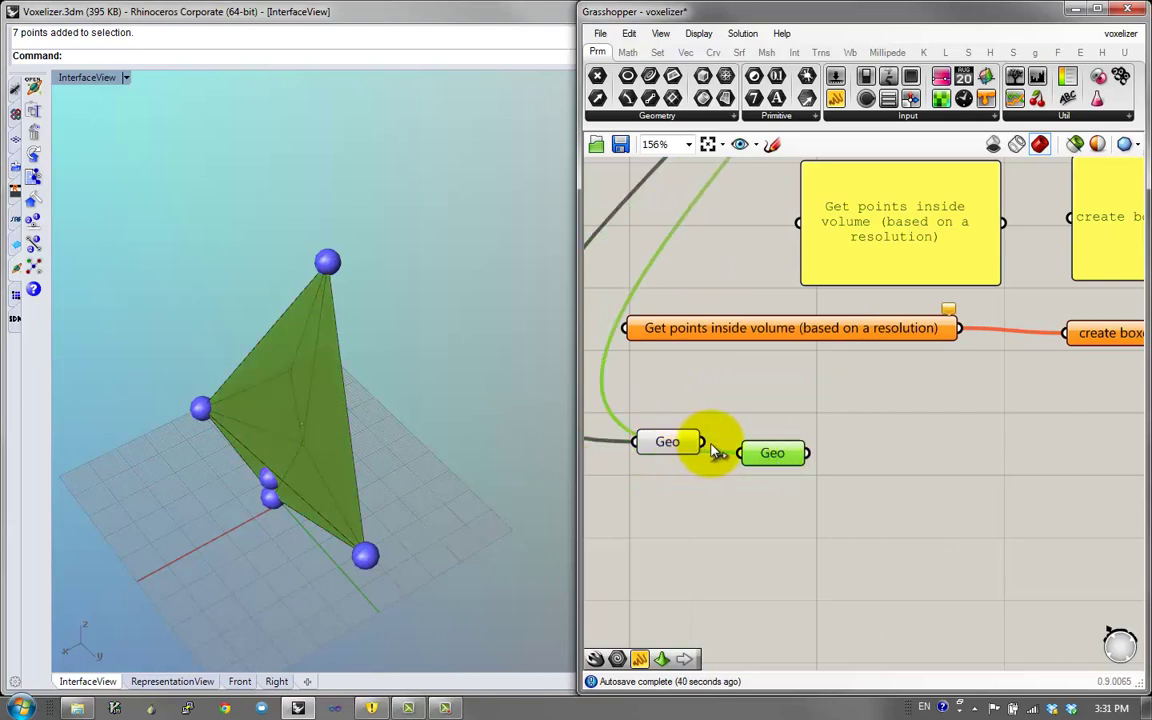
right_click(768, 453)
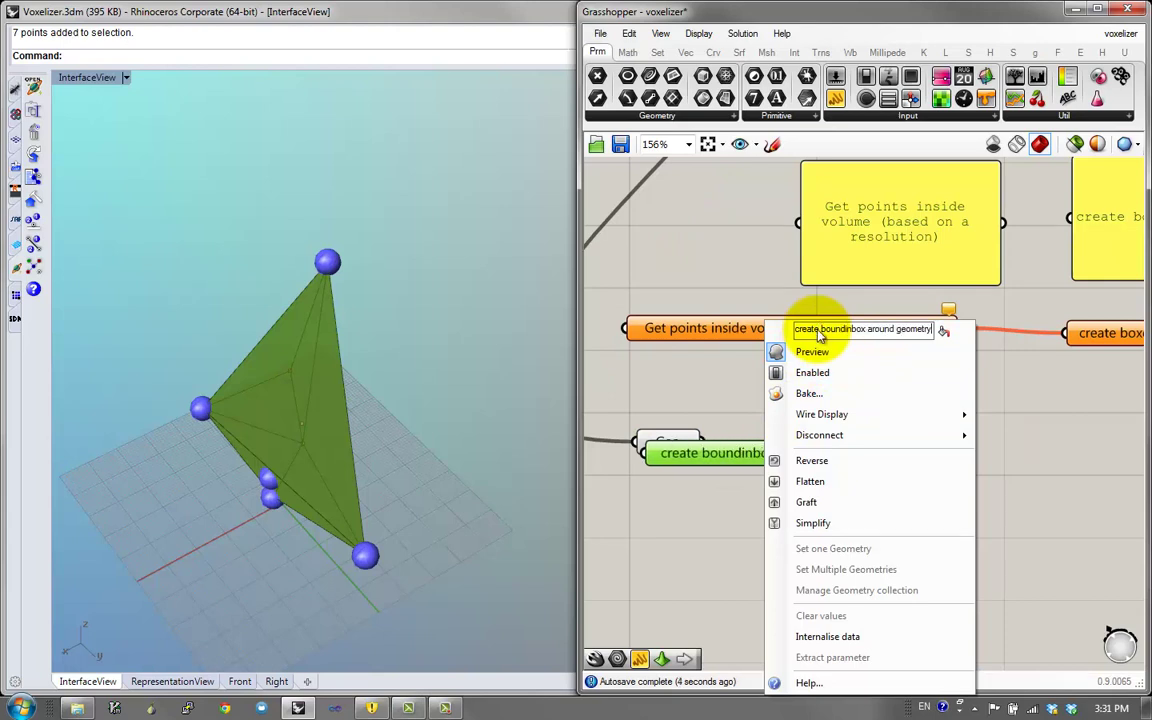
key("Return")
left_click_drag(740, 463, 905, 462)
Duplicate the "create boundinbox around geometry" parameter, connect the original to the copy, and rename the copy "create 3d array of points"
right_click_drag(905, 462, 783, 450)
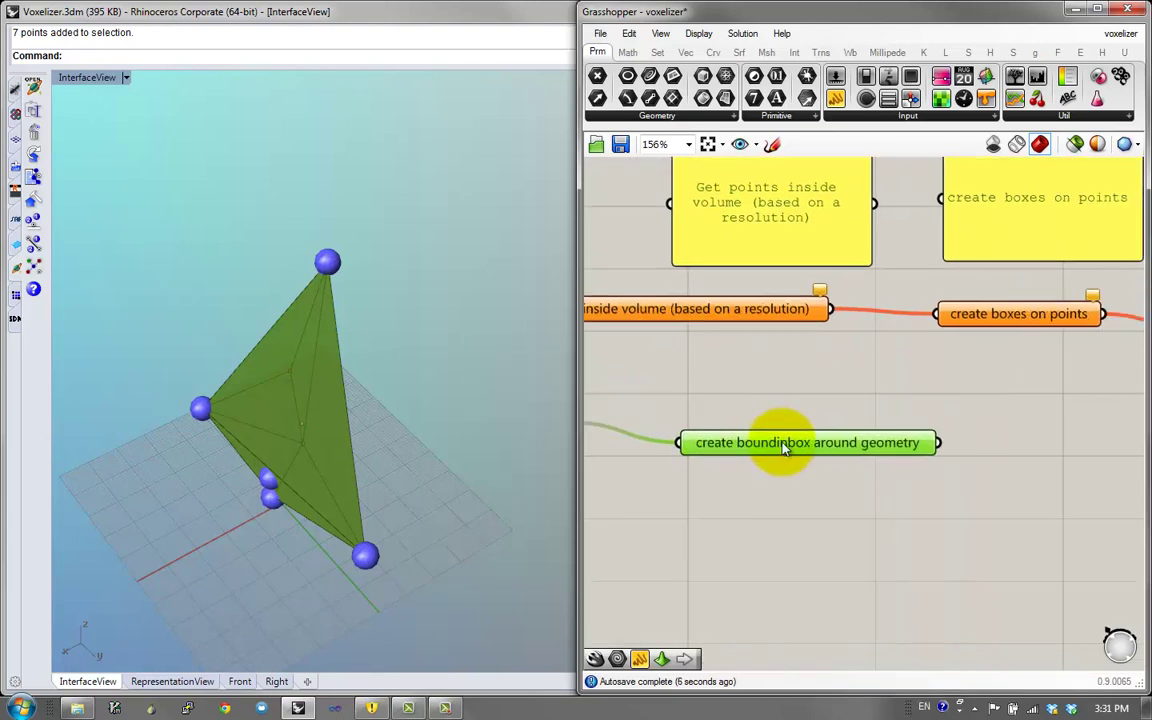
left_click_drag(783, 450, 918, 496, "alt")
left_click_drag(843, 500, 809, 492)
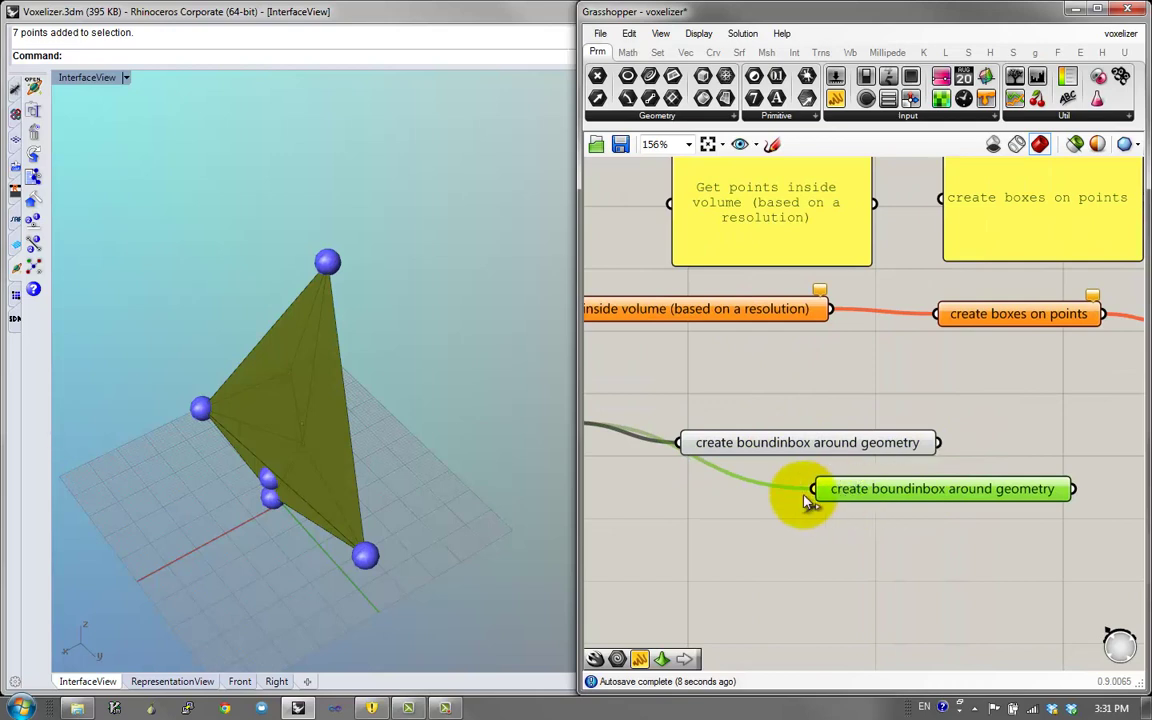
right_click(941, 489)
left_click(1001, 330)
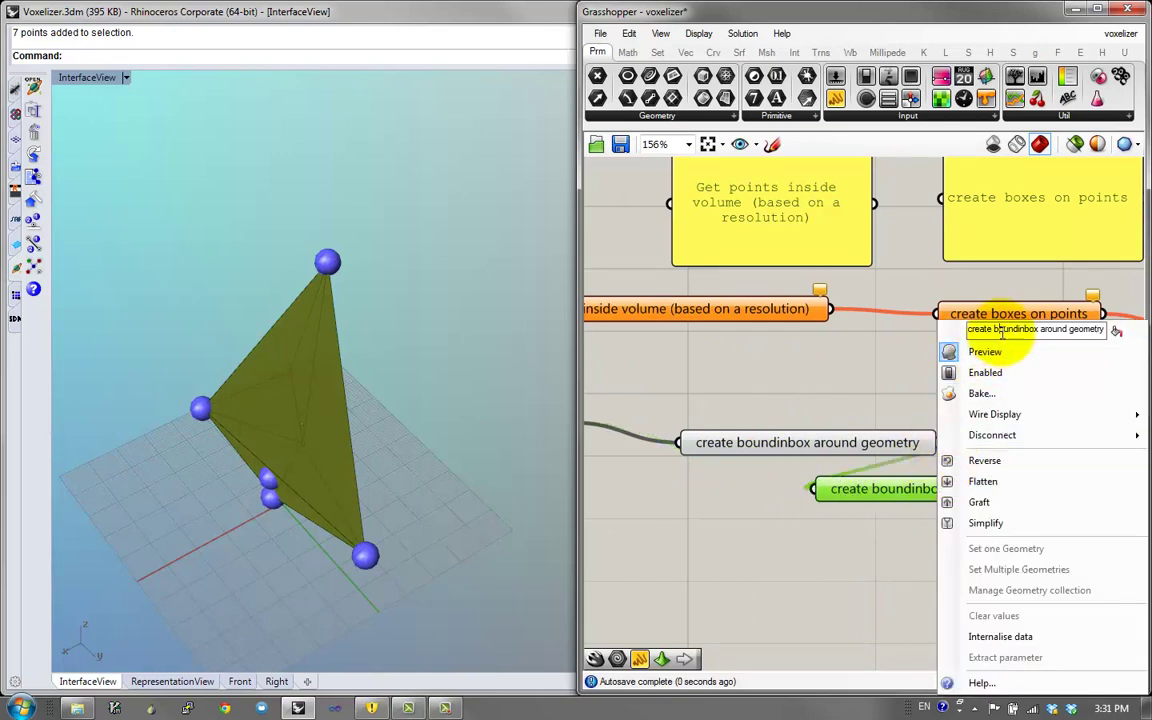
type("create 3d array of po")
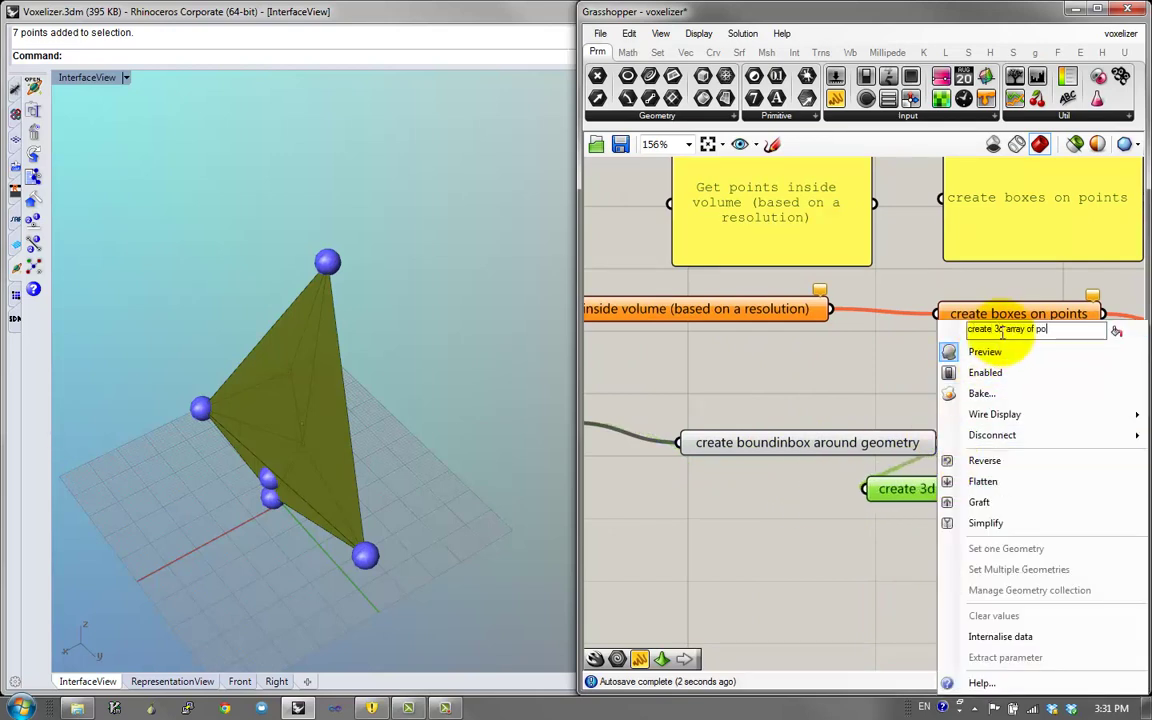
type("ints")
key("Return")
Duplicate the "create 3d array of points" parameter, connect the original to the copy, and rename the copy "find only points that are inside geometry"
right_click_drag(841, 427, 660, 410)
key("ctrl+c")
key("ctrl+v")
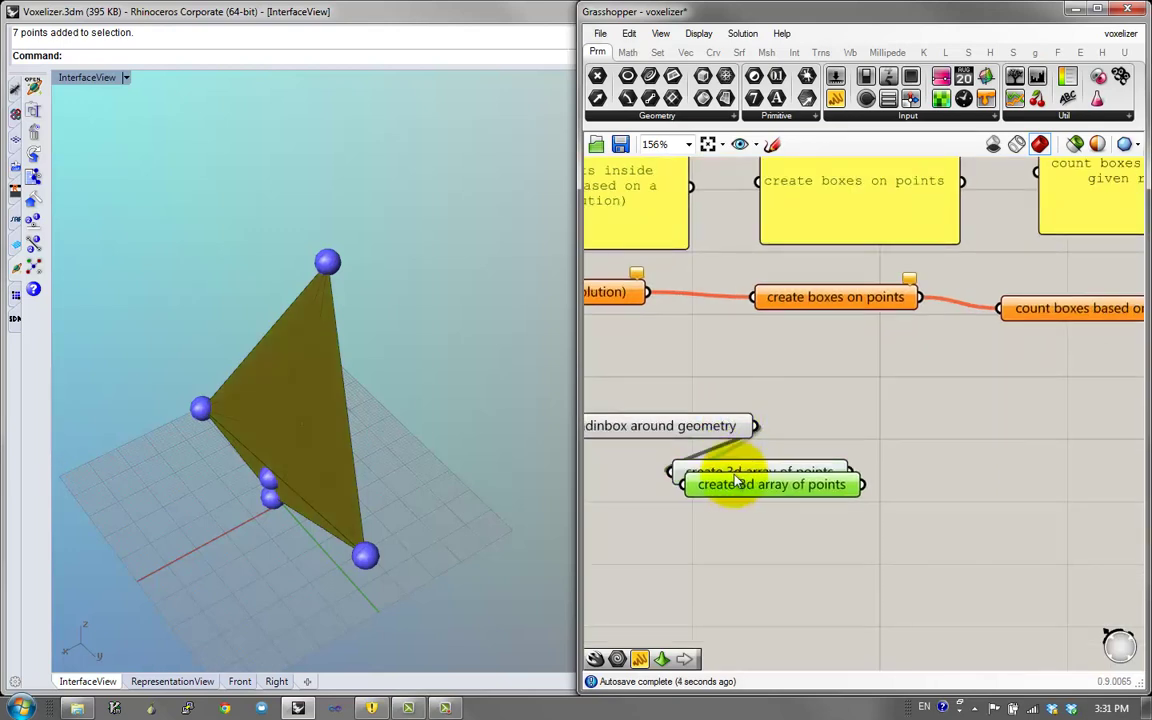
left_click_drag(737, 481, 917, 525)
right_click(884, 527)
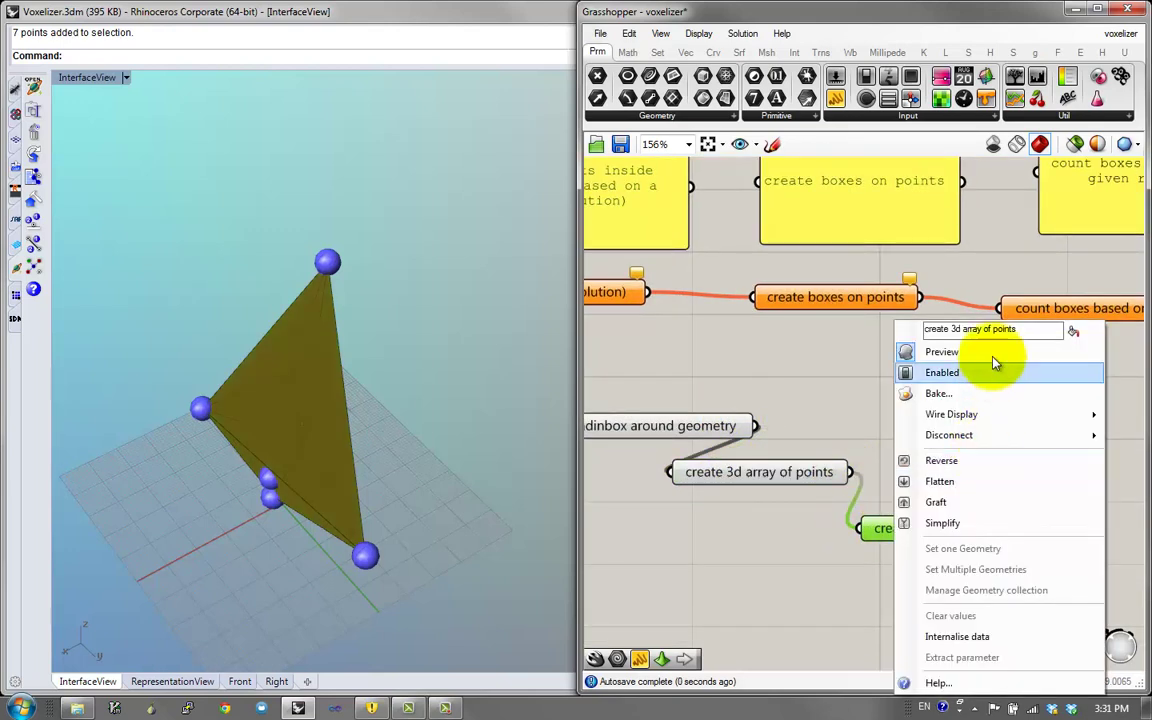
type("find o")
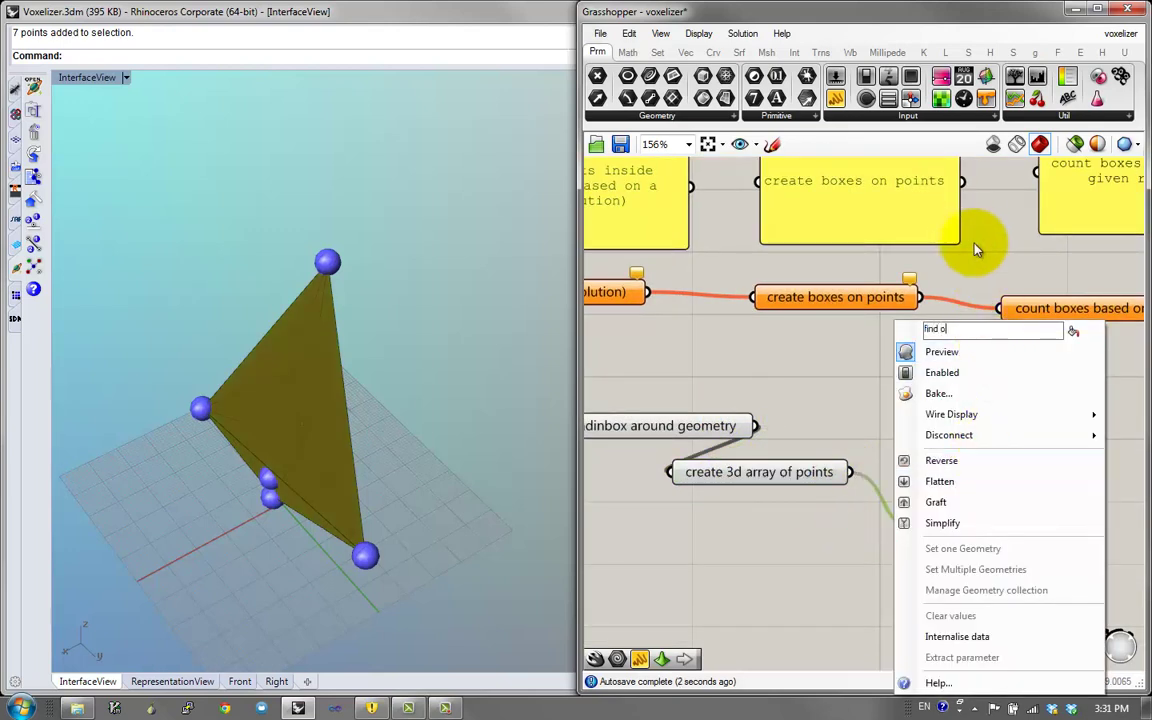
type("nly points that are inside geometry")
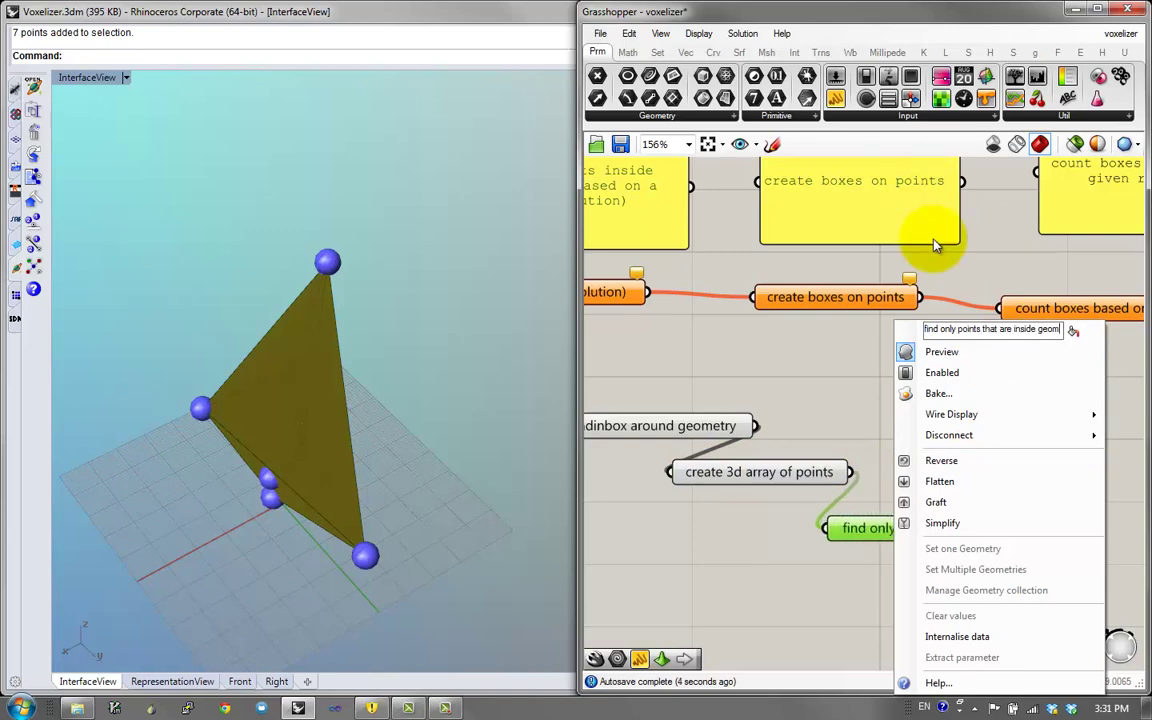
key("Return")
Move the Geometry parameter and its three linked named parameters together to a spot beneath the "Get points inside volume (based on a resolution)" parameter
scroll(918, 352, "down", 3)
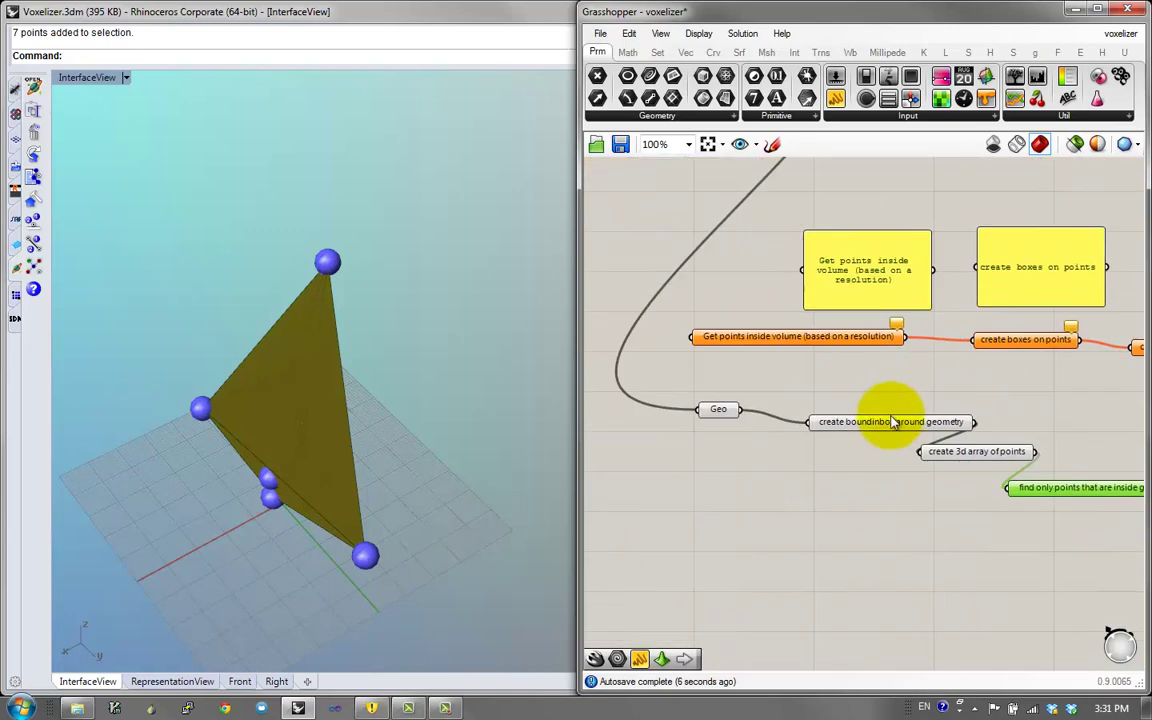
left_click_drag(1080, 418, 707, 566)
left_click_drag(848, 424, 731, 476)
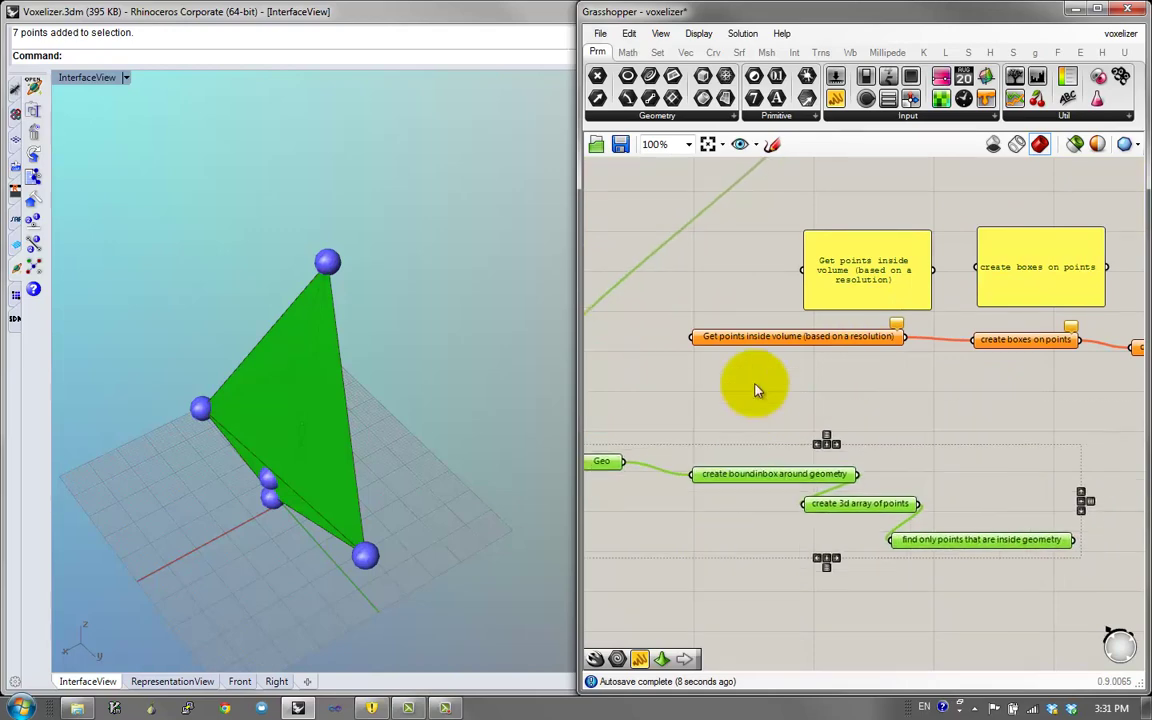
Connect "find only points that are inside geometry" to "create boxes on points" and delete the "Get points inside volume (based on a resolution)" parameter
left_click(770, 345)
left_click_drag(770, 345, 798, 354)
right_click_drag(910, 410, 891, 387)
scroll(833, 366, "down", 1)
scroll(833, 370, "up", 1)
left_click_drag(1000, 503, 894, 305)
right_click_drag(838, 387, 927, 389)
left_click_drag(879, 324, 876, 390)
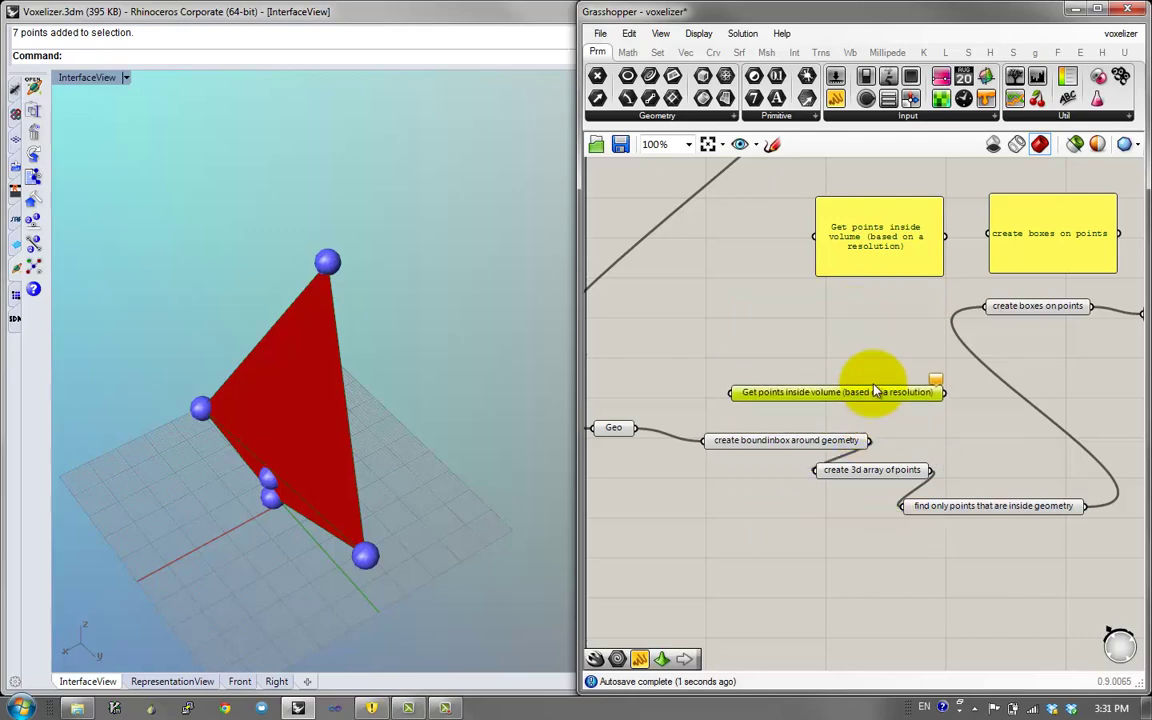
key("Delete")
Move the Geometry parameter chain well below the notes and place the "Get points inside volume" note just above it
scroll(985, 411, "down", 3)
scroll(1021, 424, "up", 2)
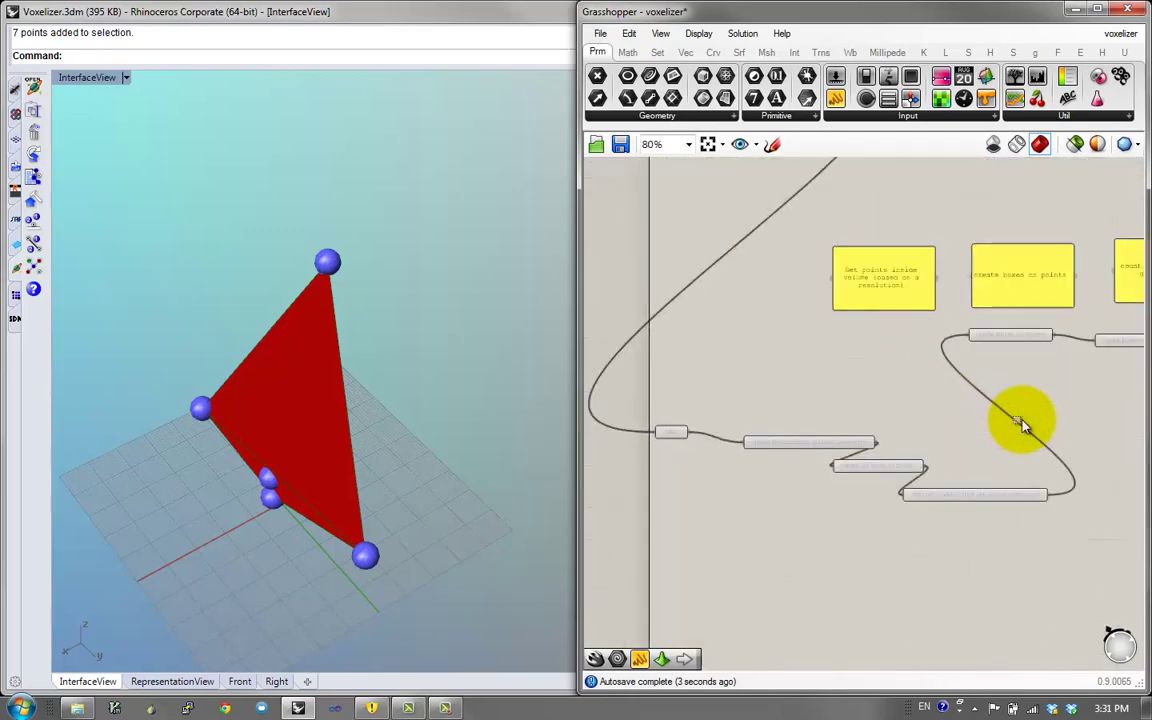
left_click_drag(1021, 420, 645, 594)
left_click_drag(765, 448, 800, 516)
scroll(830, 398, "down", 6)
scroll(800, 517, "up", 8)
left_click(790, 332)
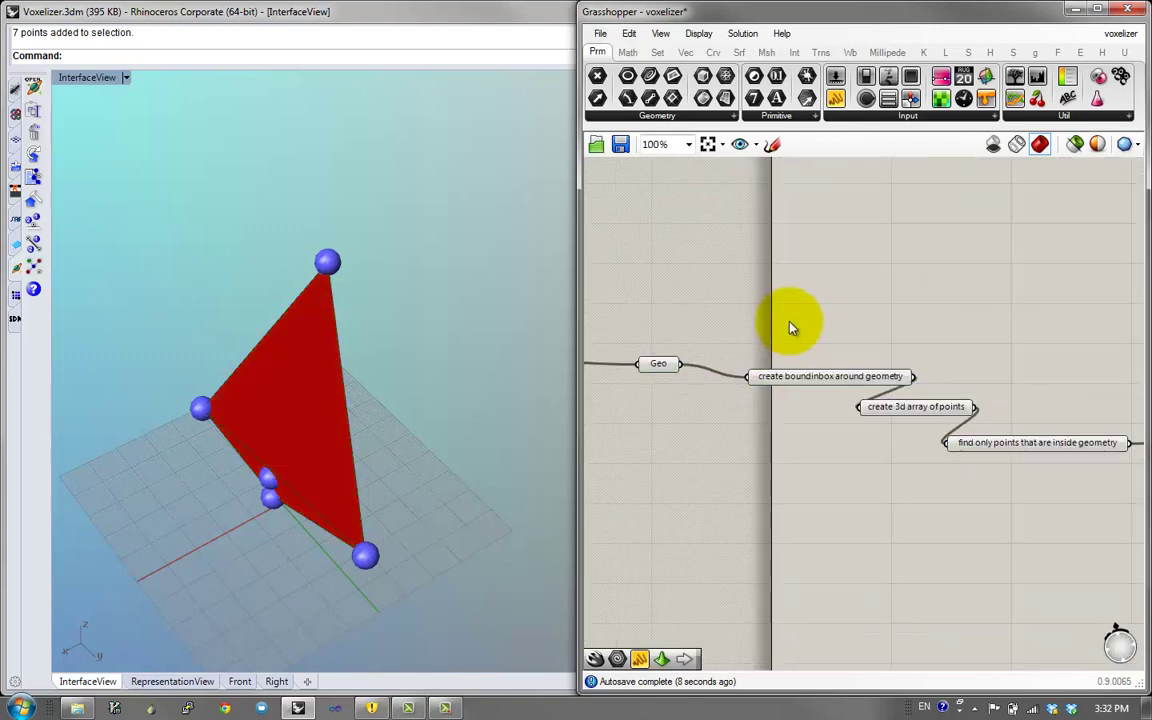
scroll(780, 350, "down", 4)
scroll(780, 350, "down", 4)
scroll(797, 226, "up", 2)
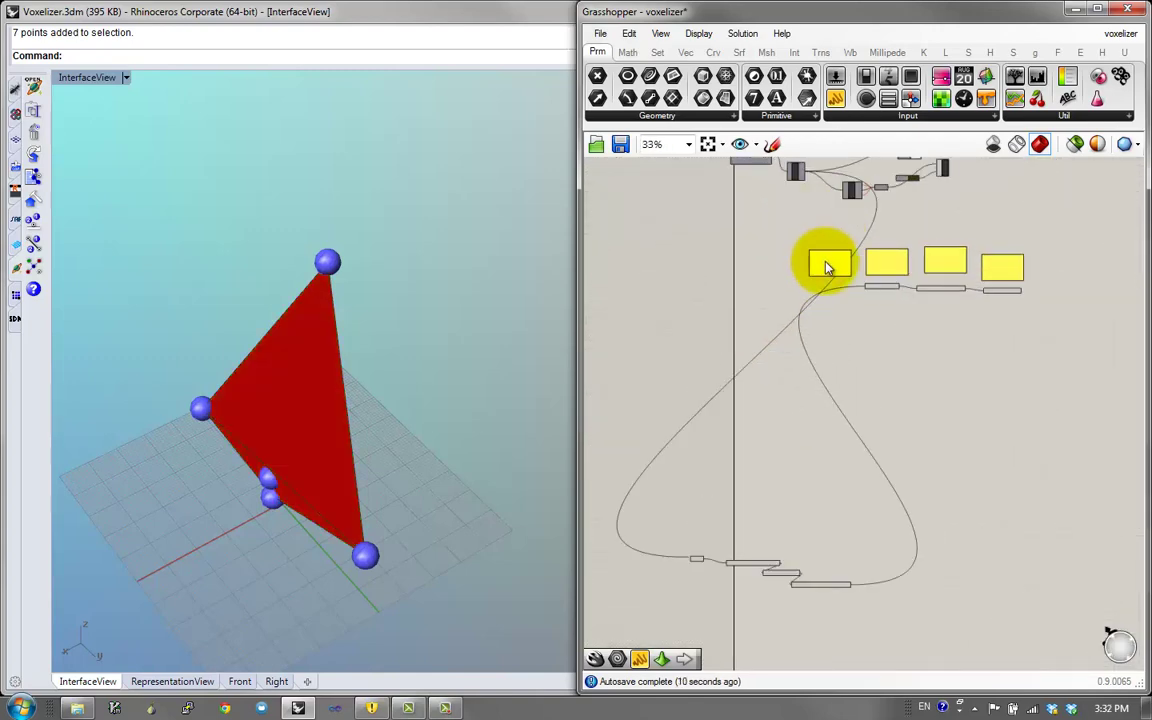
left_click(758, 548)
scroll(758, 548, "up", 3)
right_click_drag(758, 548, 864, 331)
Add a Bounding Box component, connect the Geometry parameter to its content input, and place it just below the Geometry parameter
double_click(774, 437)
type("bou")
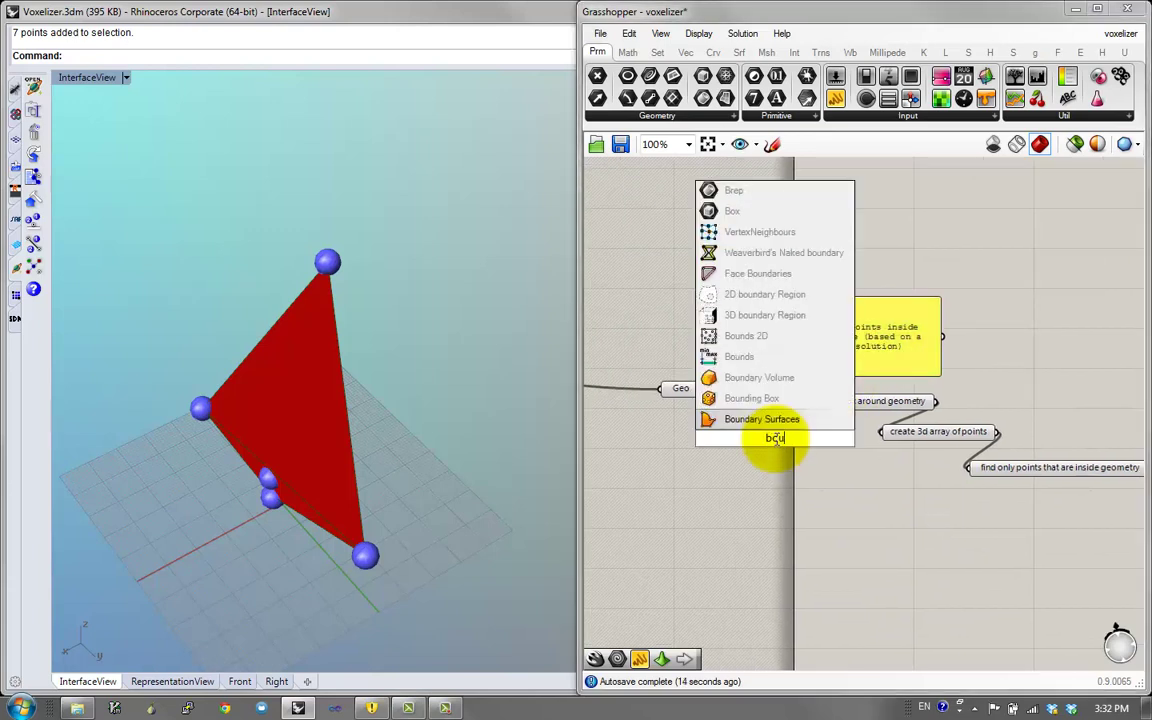
type("nd")
left_click(722, 398)
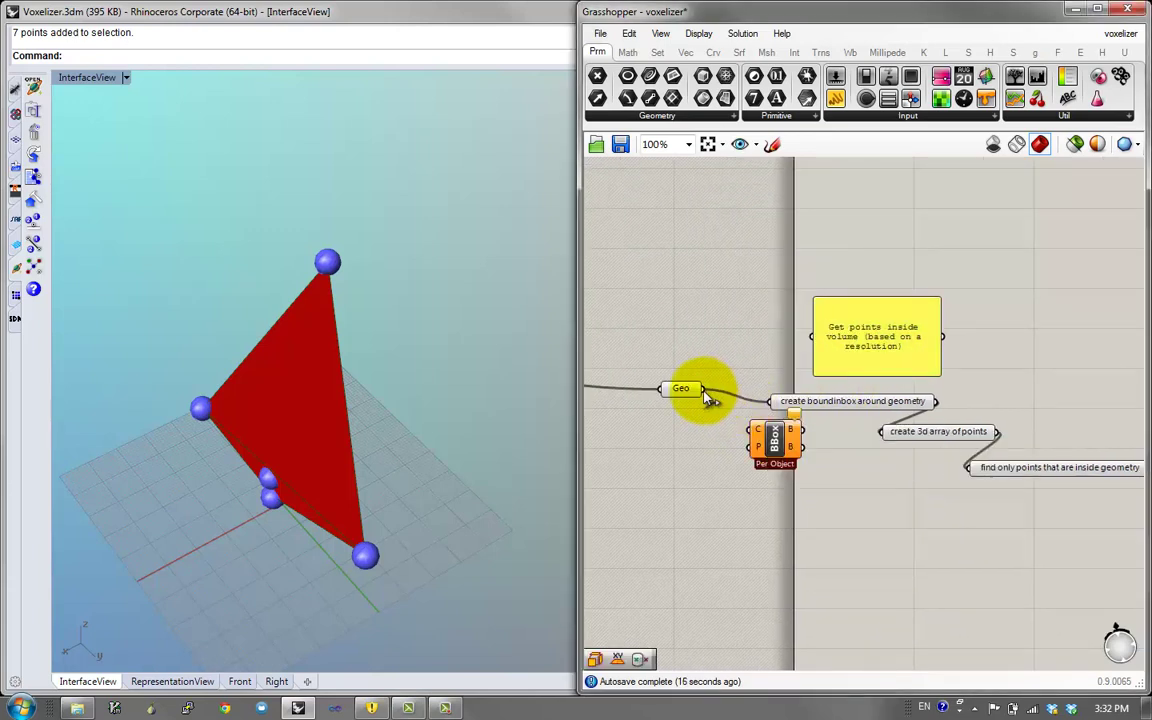
left_click_drag(750, 437, 686, 392)
right_click_drag(627, 354, 739, 358)
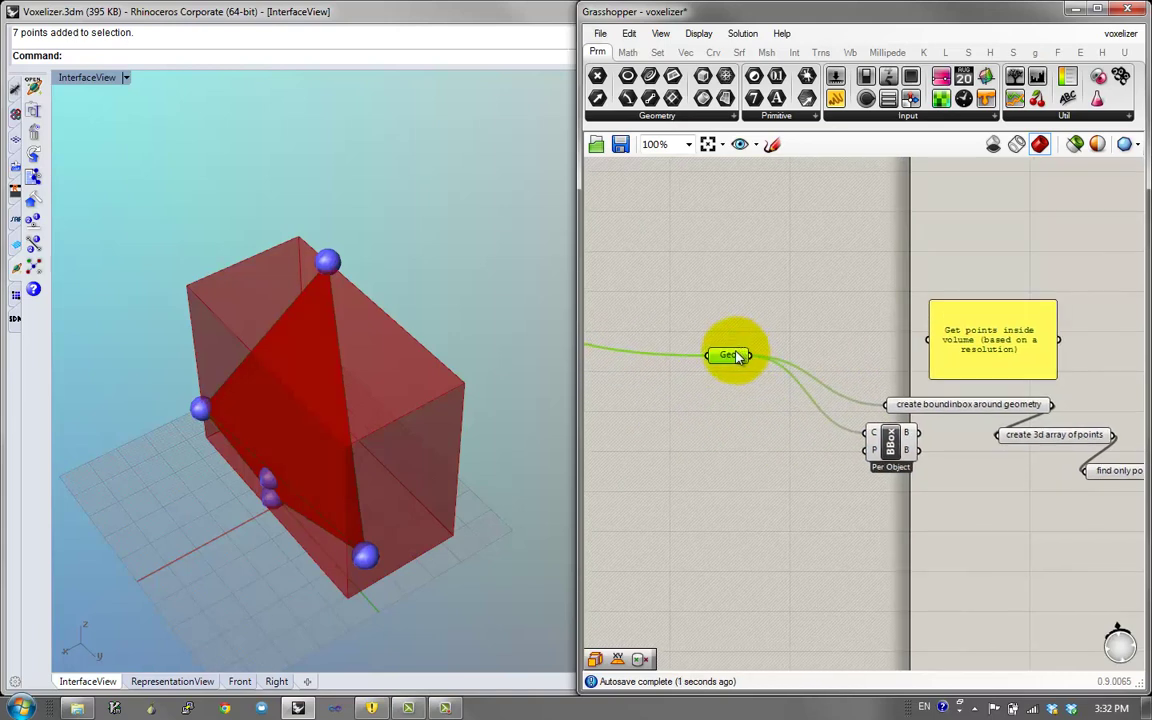
left_click_drag(893, 446, 743, 396)
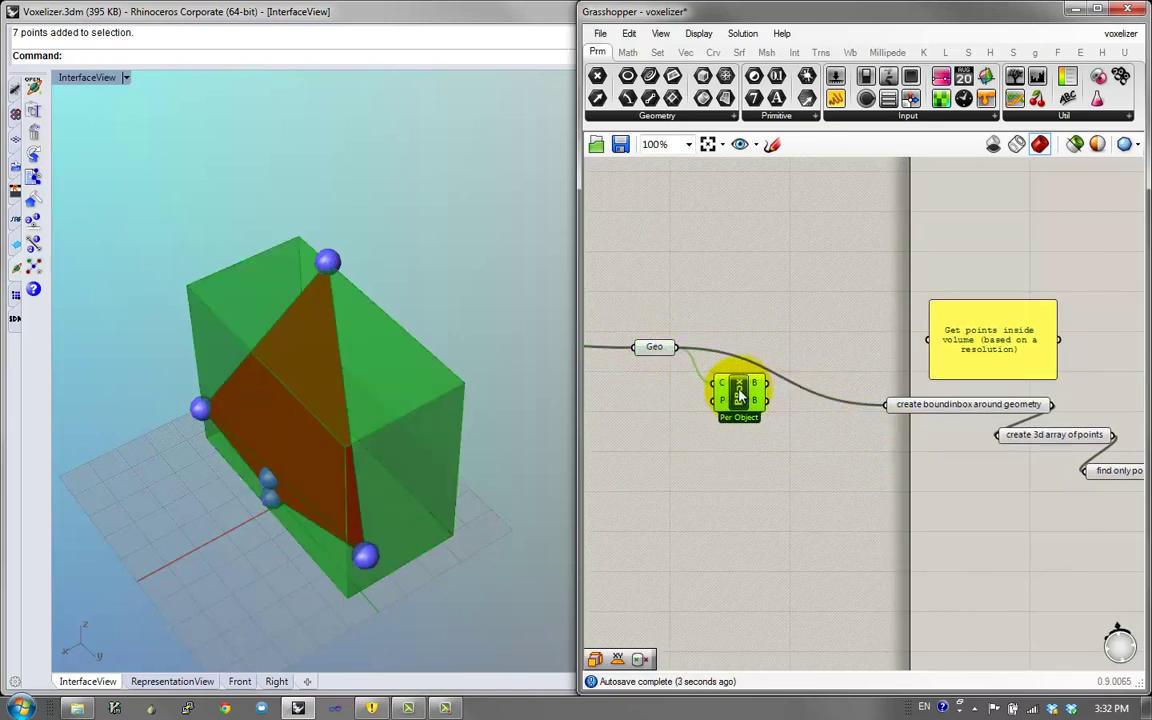
Try the Bounding Box component in Union Box mode and return it to Per Object
right_click(740, 395)
left_click(776, 486)
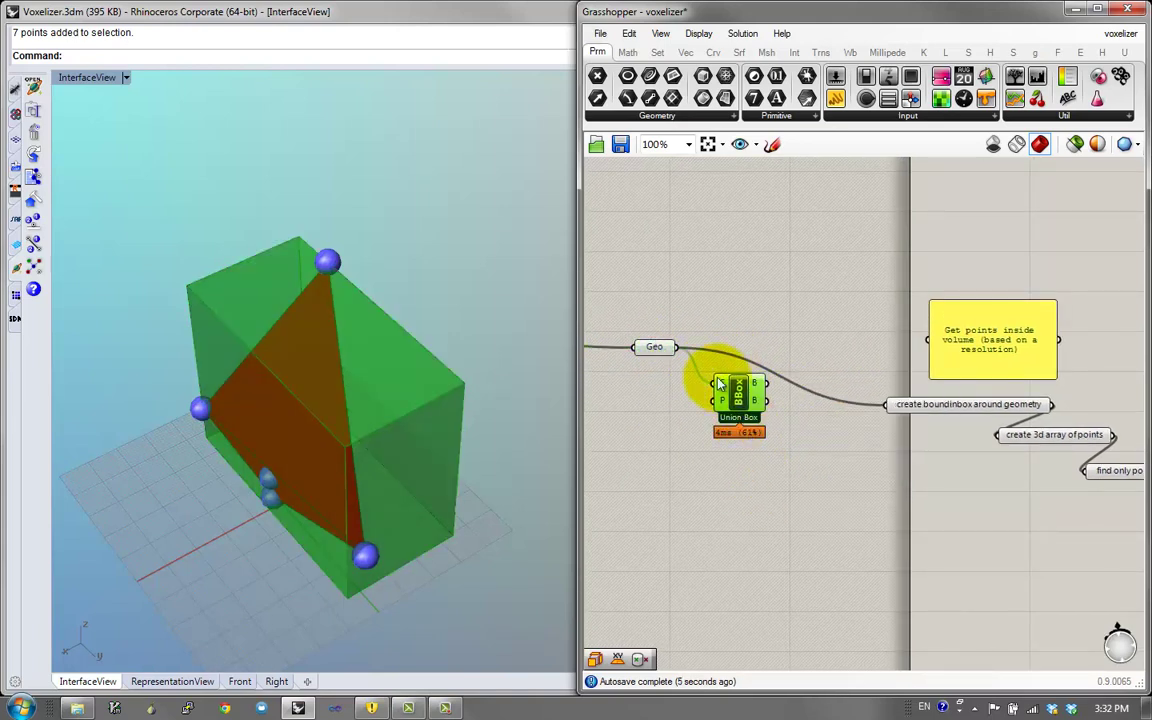
right_click(737, 393)
left_click(783, 487)
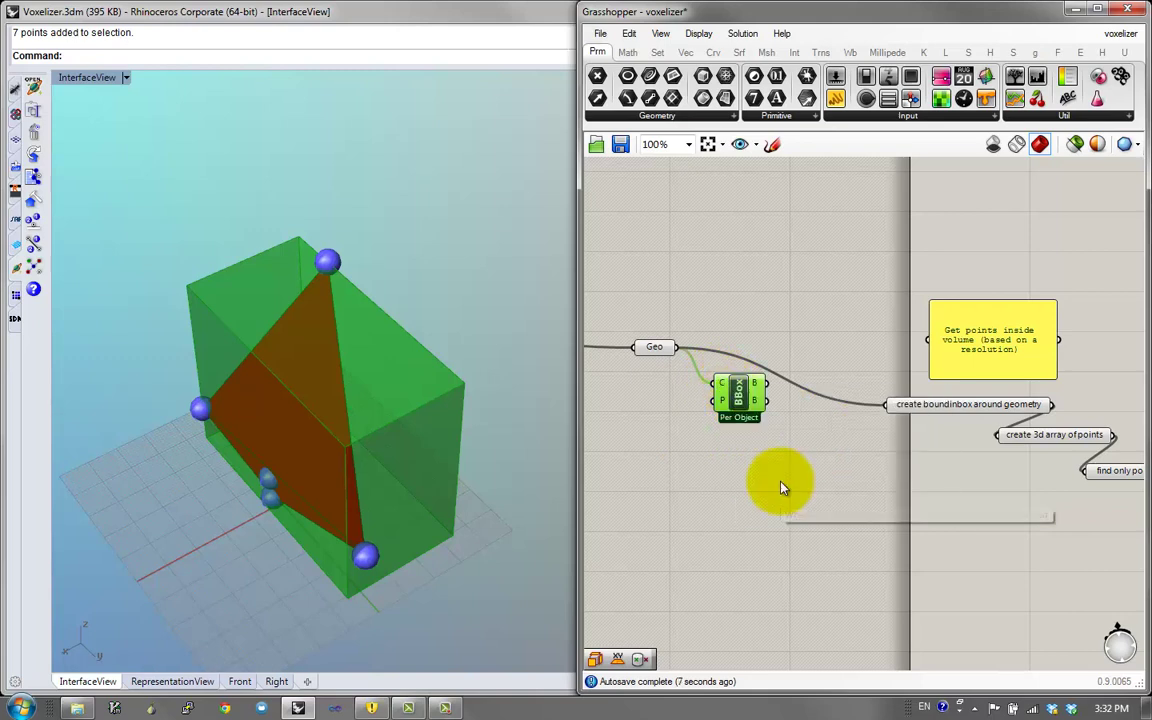
Move the Bounding Box component slightly lower beneath the Geometry parameter and set it to Union Box mode
right_click_drag(446, 343, 259, 222)
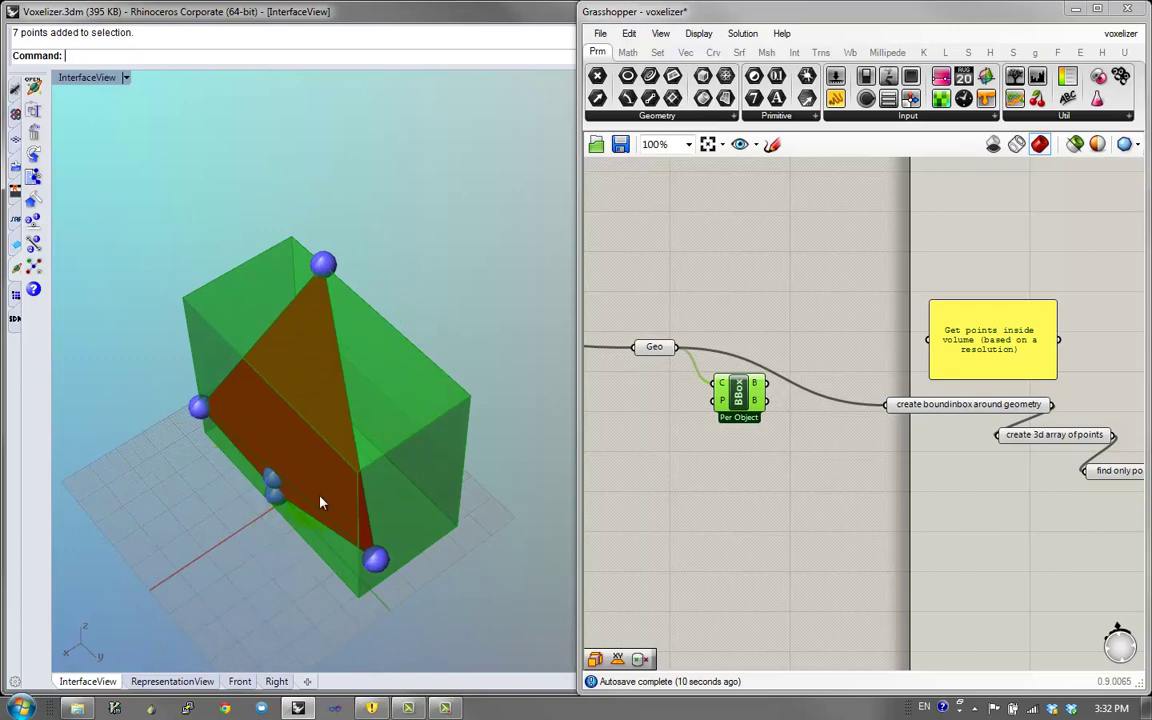
left_click_drag(735, 397, 741, 410)
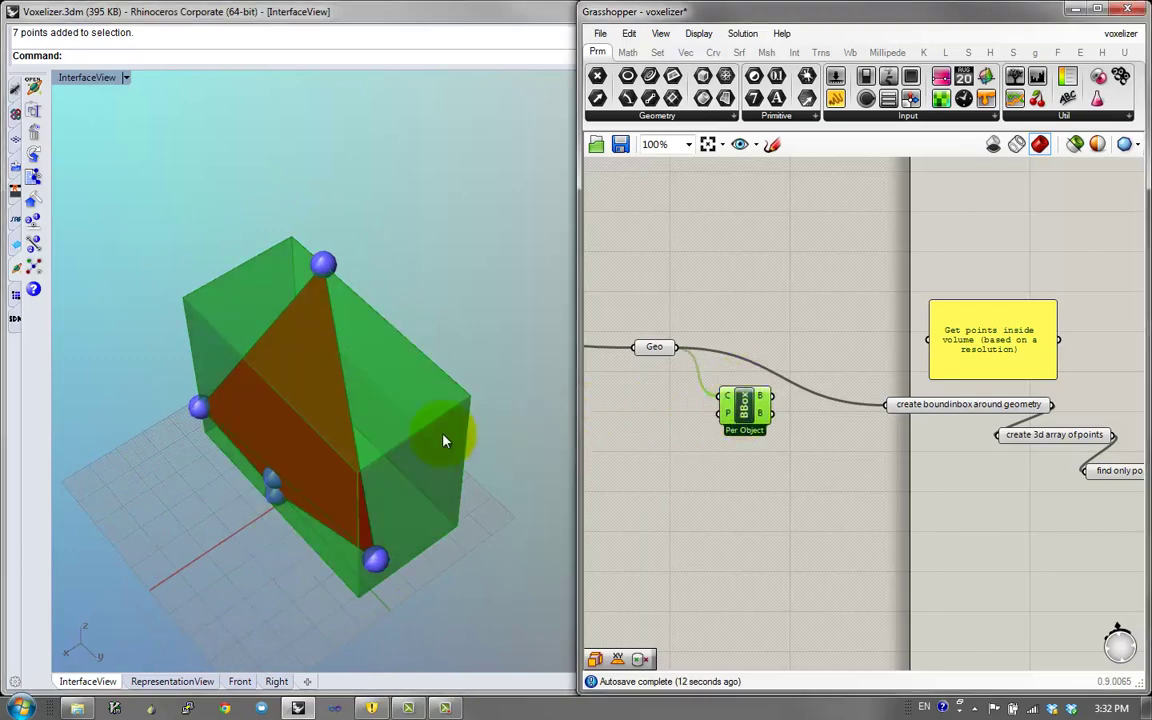
right_click_drag(445, 441, 400, 330)
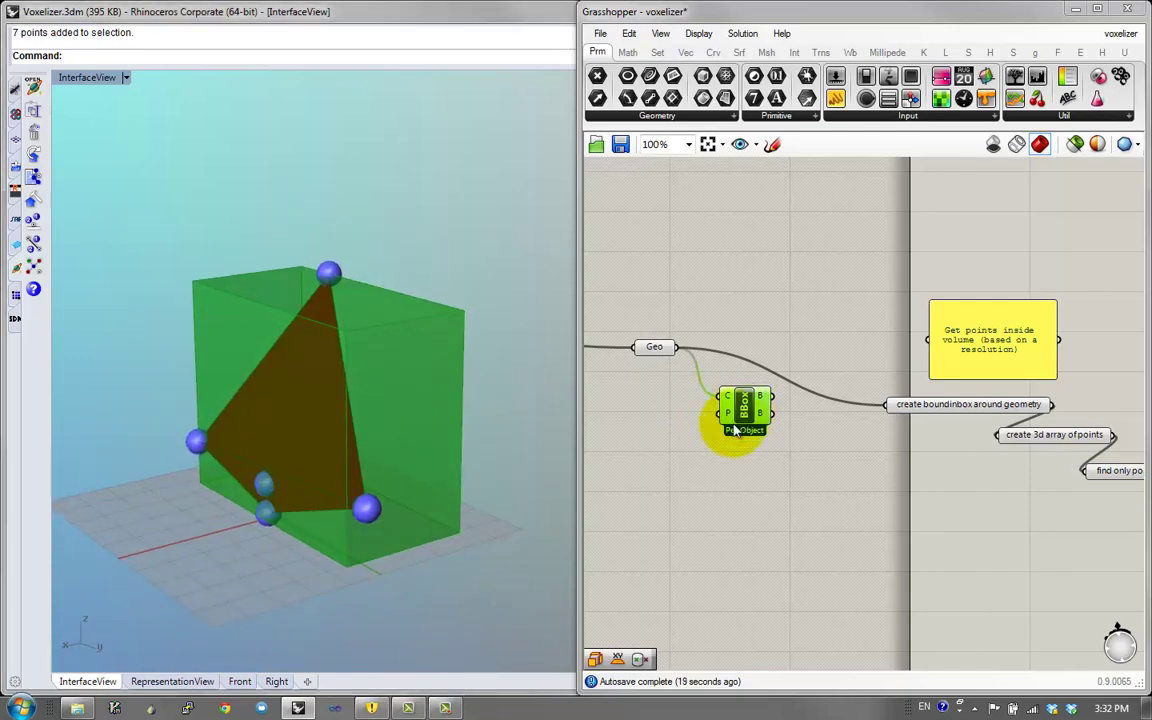
left_click_drag(735, 430, 716, 434)
right_click_drag(470, 390, 500, 470)
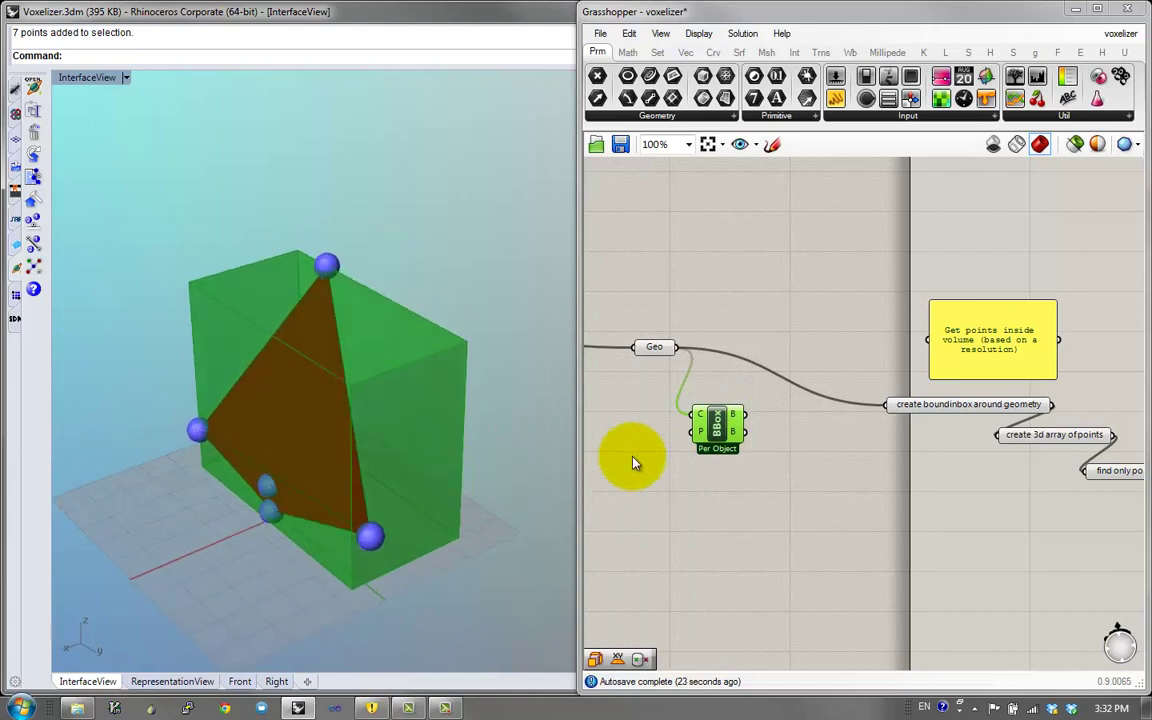
right_click(722, 430)
left_click(770, 521)
right_click_drag(420, 330, 390, 378)
Place the Bounding Box component beneath the "create boundinbox around geometry" parameter and connect its box output to "create 3d array of points"
right_click(900, 420)
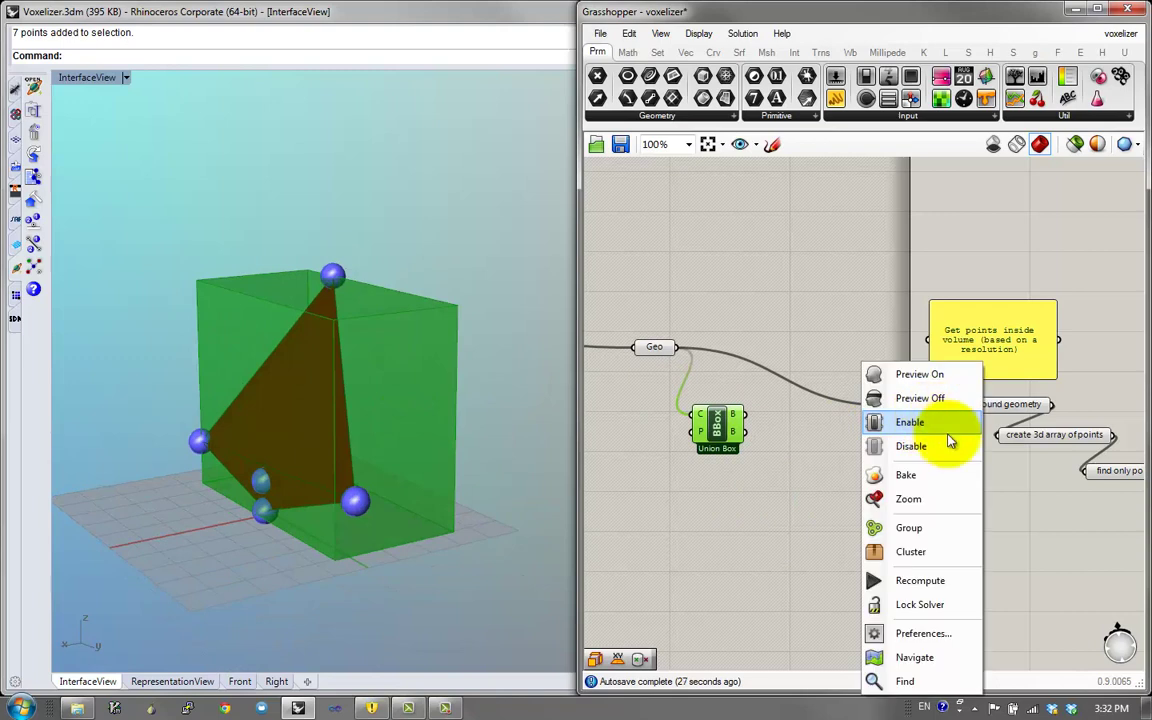
left_click(1040, 540)
left_click_drag(920, 404, 752, 374)
left_click_drag(728, 424, 1000, 436)
left_click(818, 386)
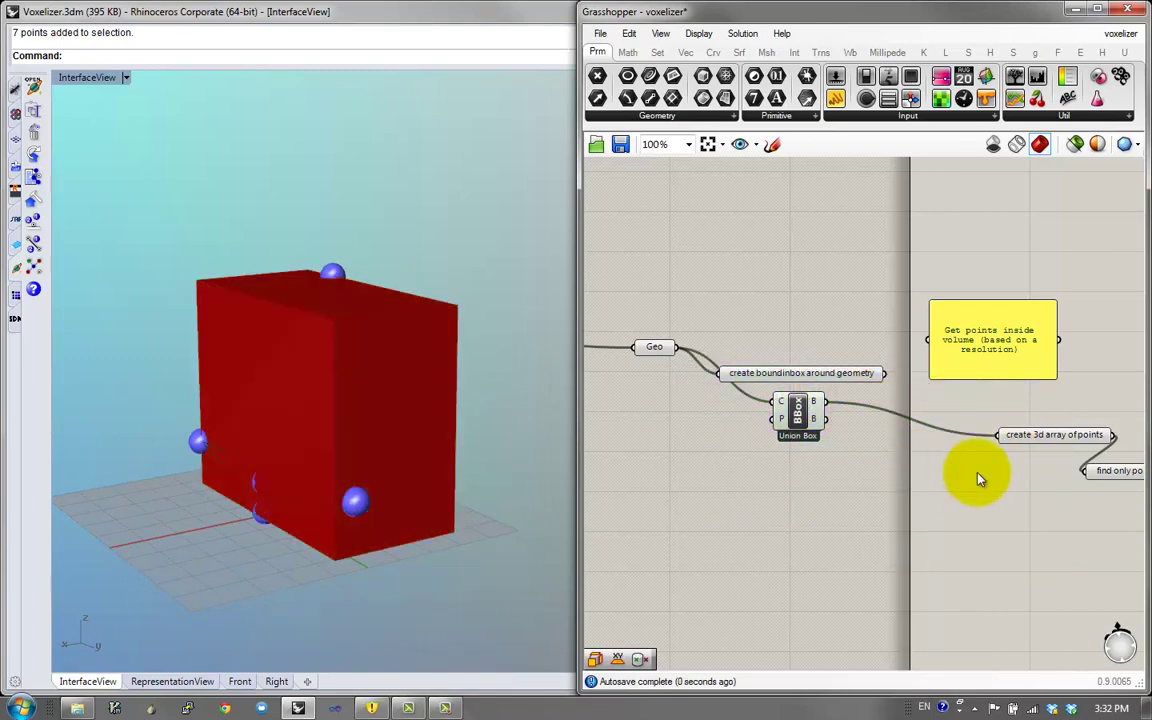
right_click_drag(980, 475, 791, 432)
left_click_drag(859, 396, 829, 388)
right_click_drag(651, 372, 733, 394)
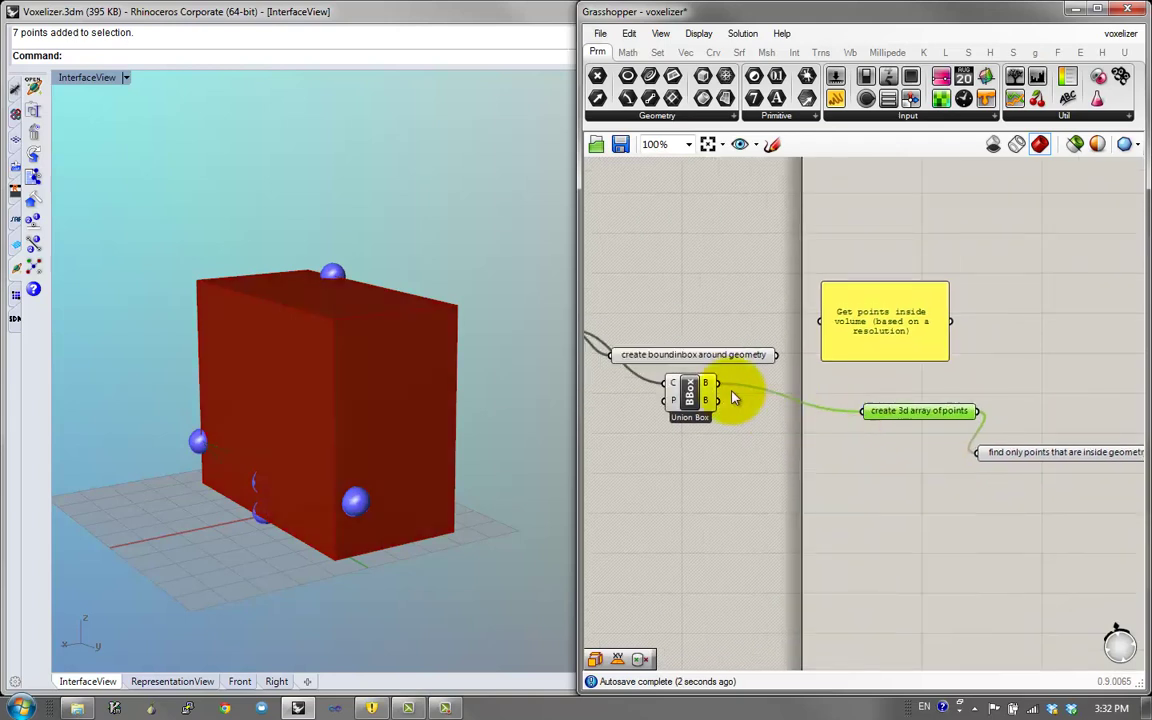
Add a Deconstruct Box component below the Bounding Box component and connect the world-aligned box output to it
left_click(683, 388)
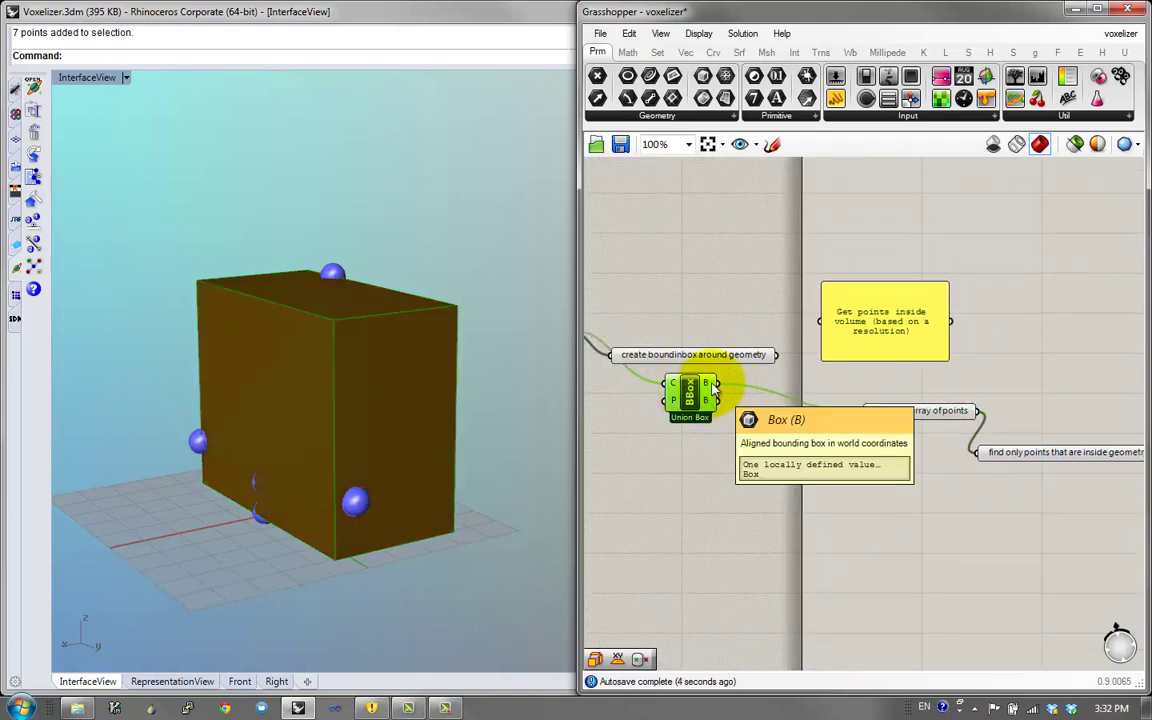
left_click(713, 53)
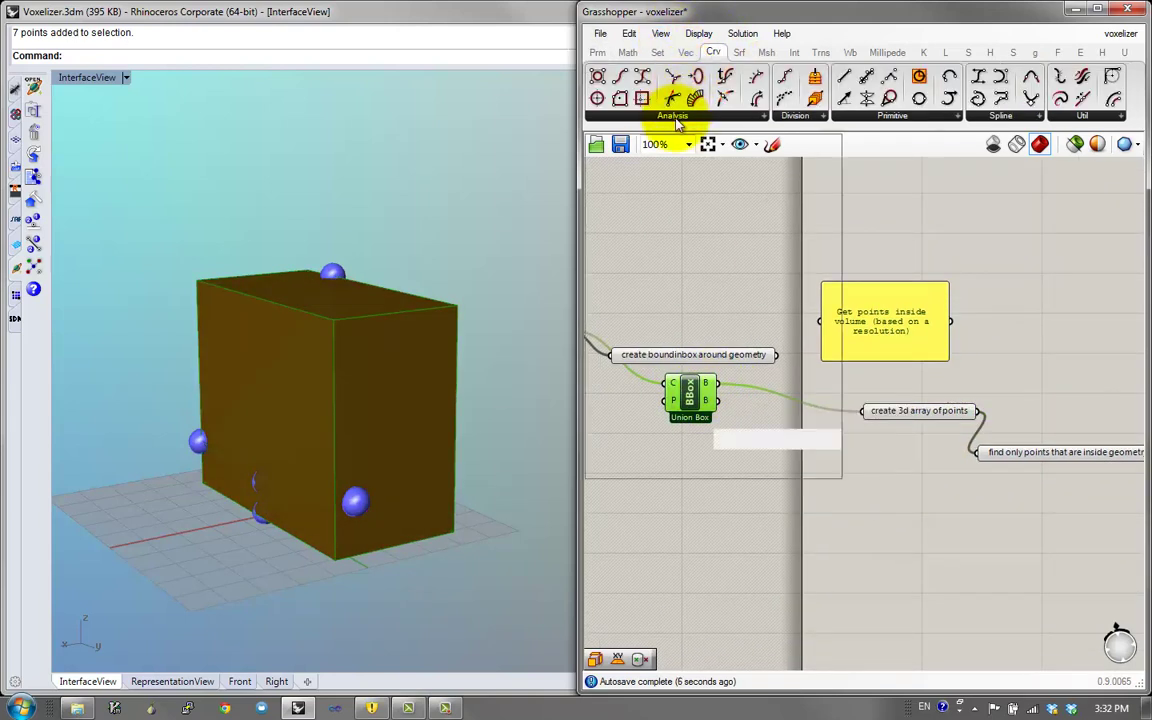
left_click(672, 115)
left_click(740, 52)
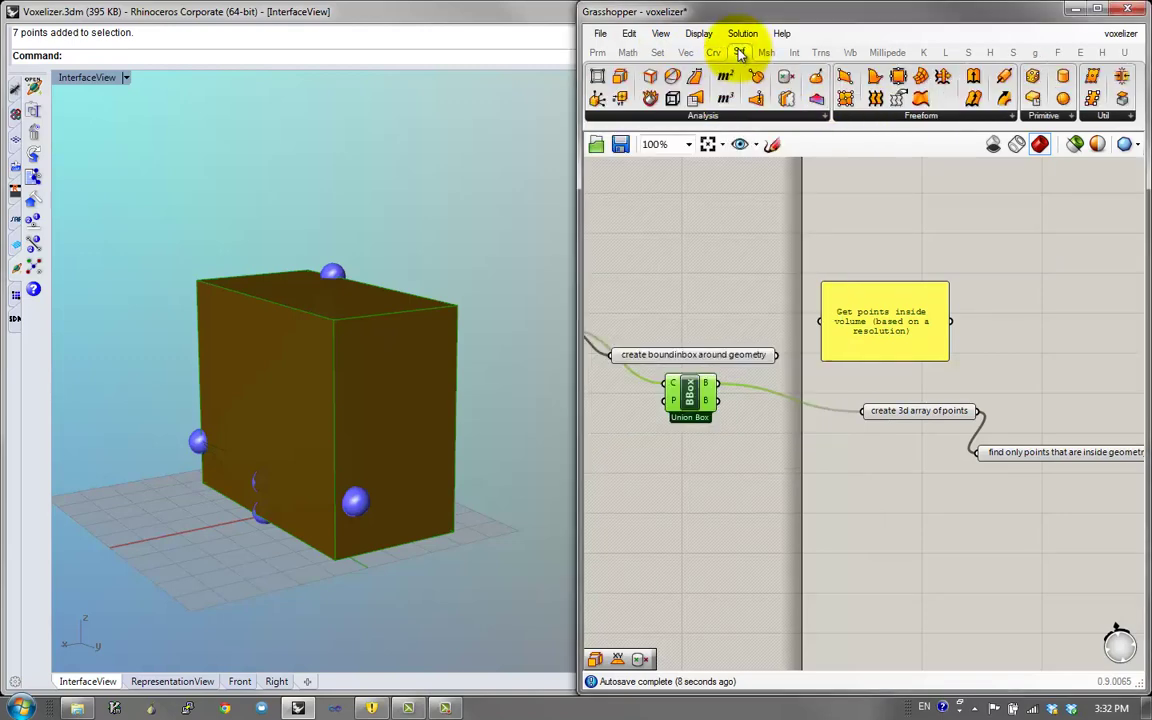
left_click(705, 117)
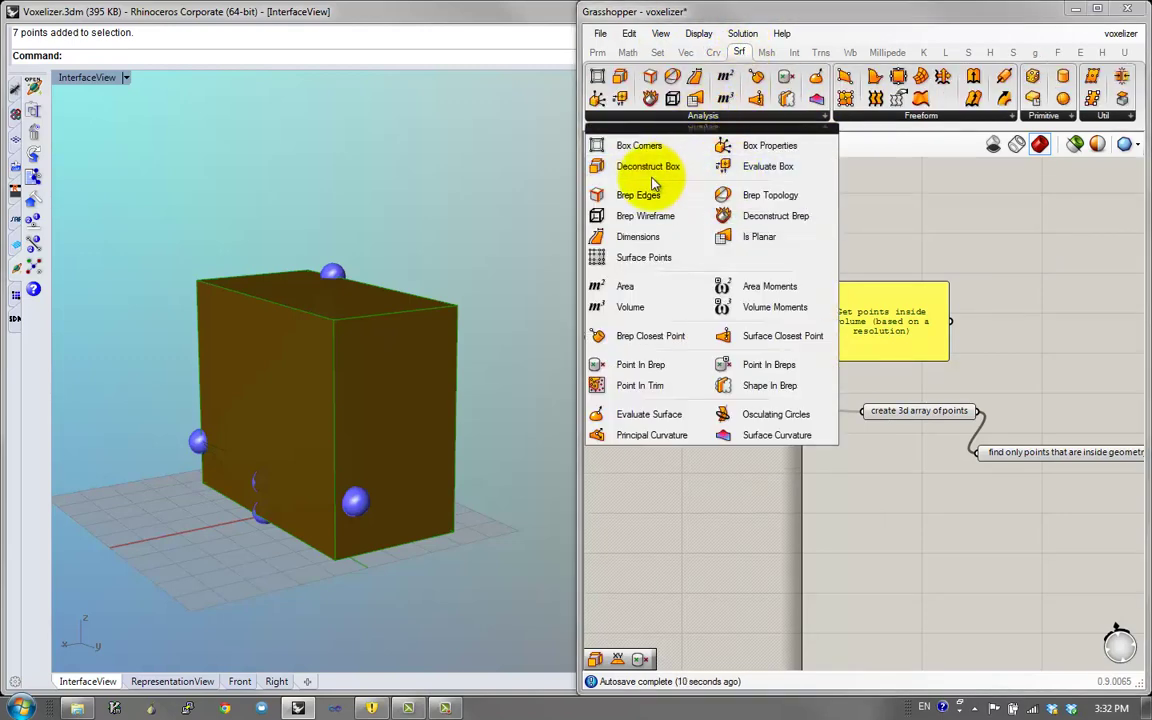
left_click_drag(650, 168, 784, 473)
left_click(784, 543)
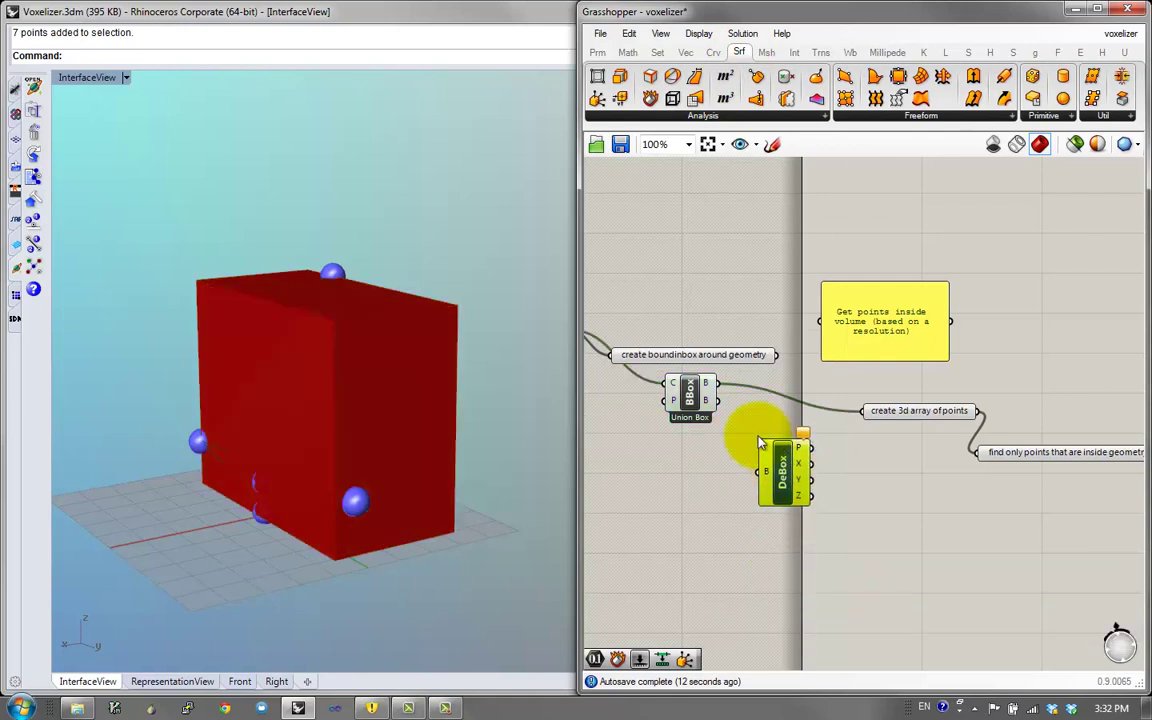
left_click_drag(718, 384, 768, 466)
Add a Number parameter beside the Deconstruct Box component and connect the X dimension output to it
scroll(770, 468, "up", 5)
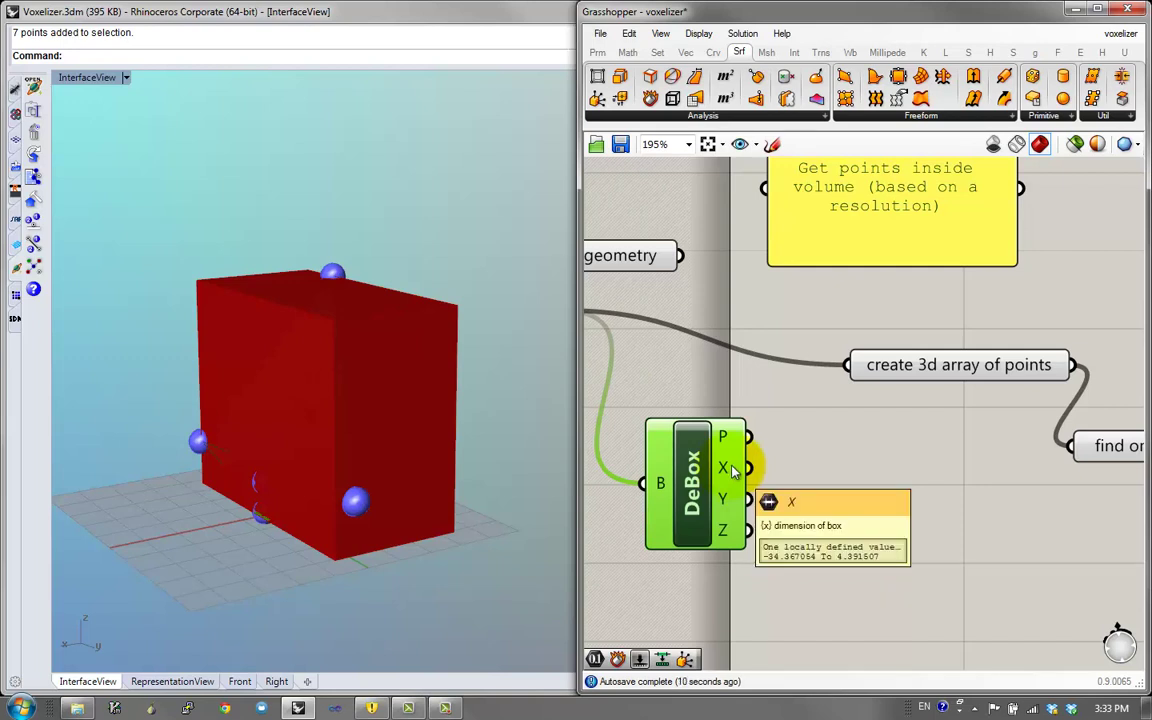
double_click(800, 496)
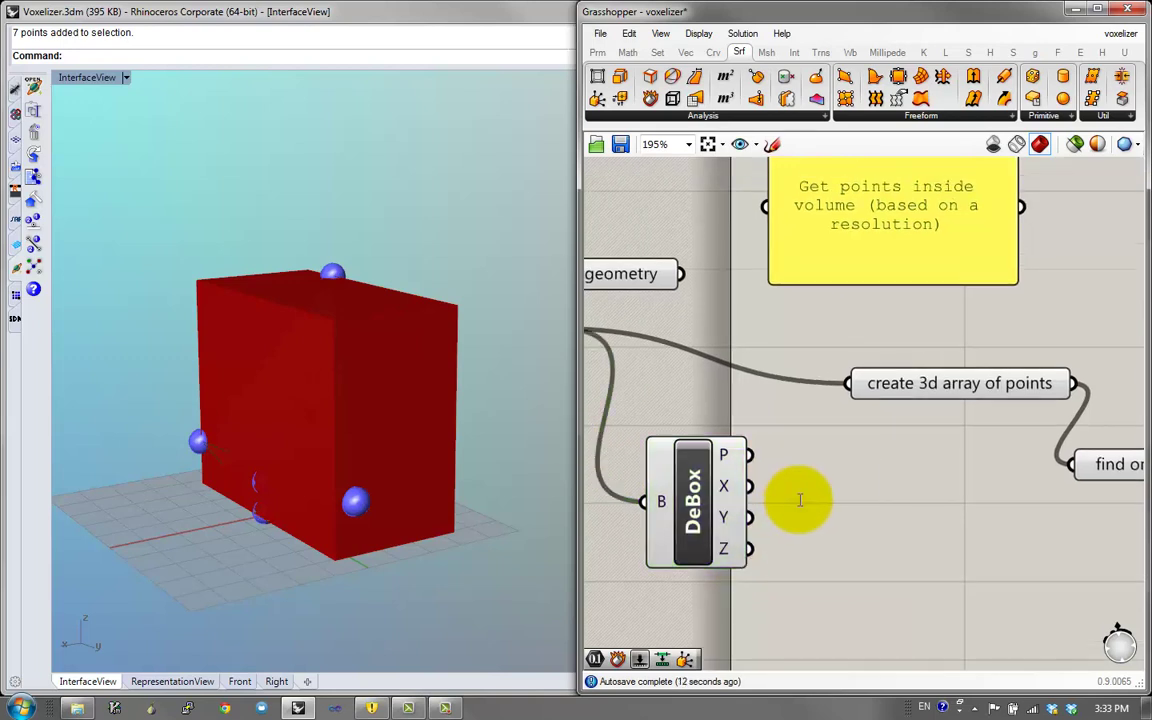
type("num")
key("Return")
left_click_drag(801, 504, 820, 482)
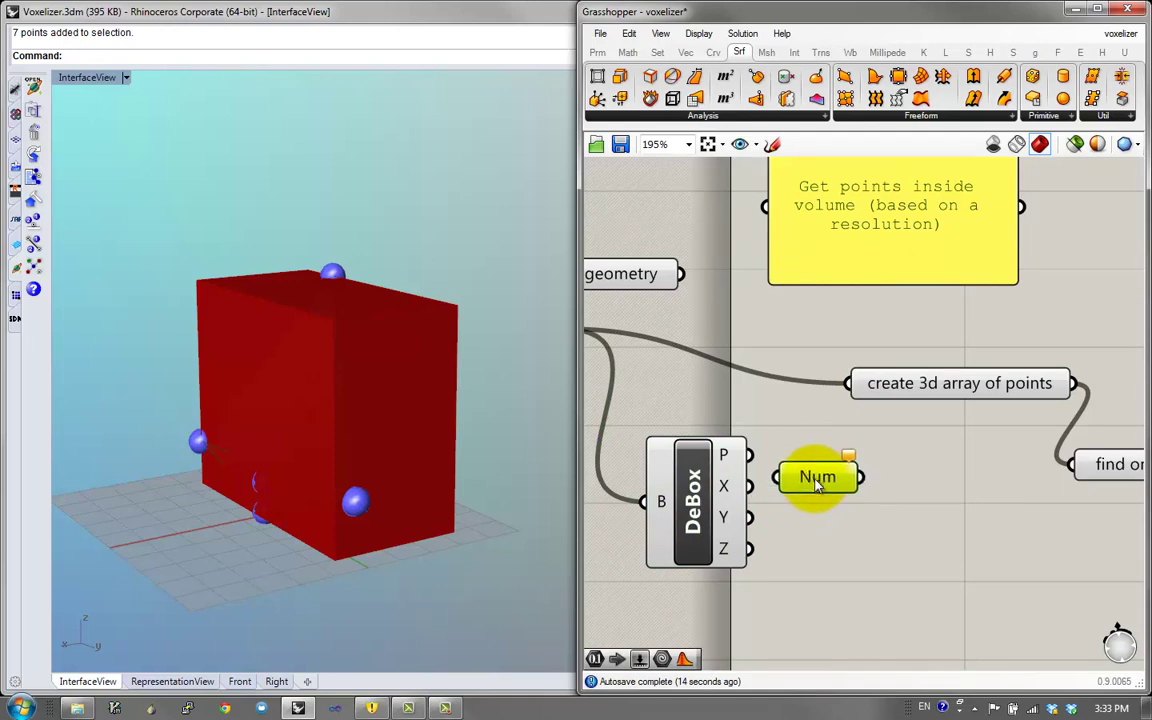
left_click_drag(750, 486, 830, 491)
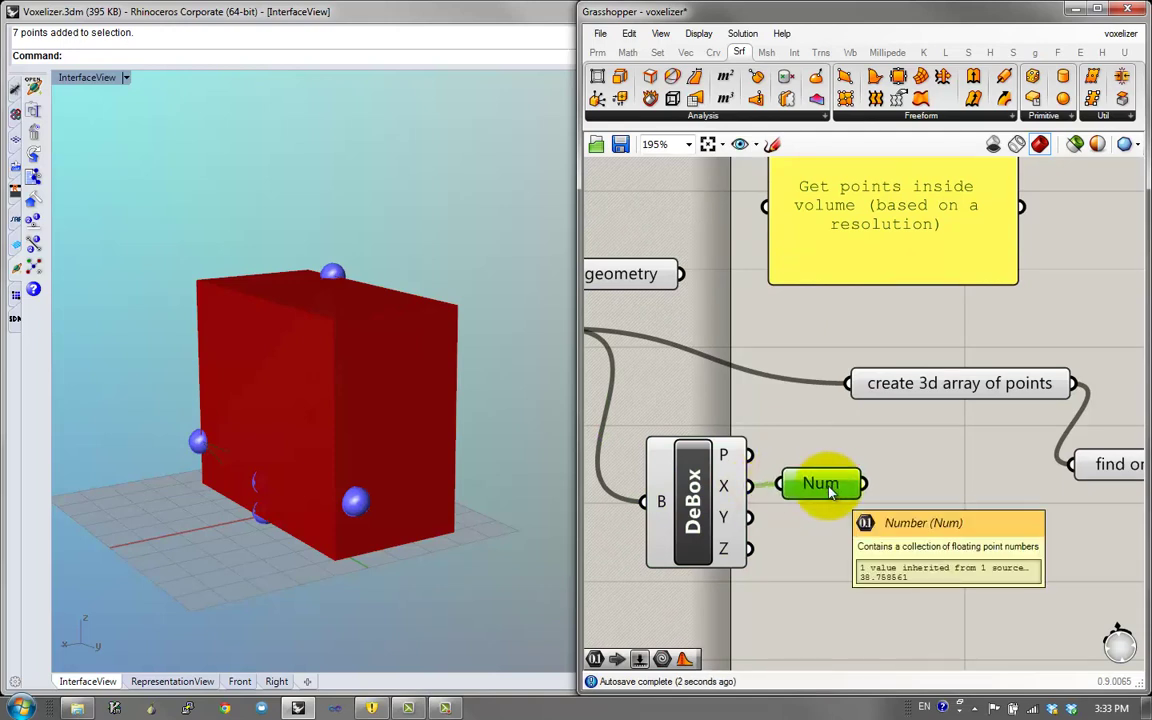
Duplicate the Number parameter for the Deconstruct Box Y and Z outputs, connecting each output to its own copy
key("ctrl+c")
key("ctrl+v")
left_click_drag(829, 491, 829, 517)
left_click_drag(750, 518, 796, 534)
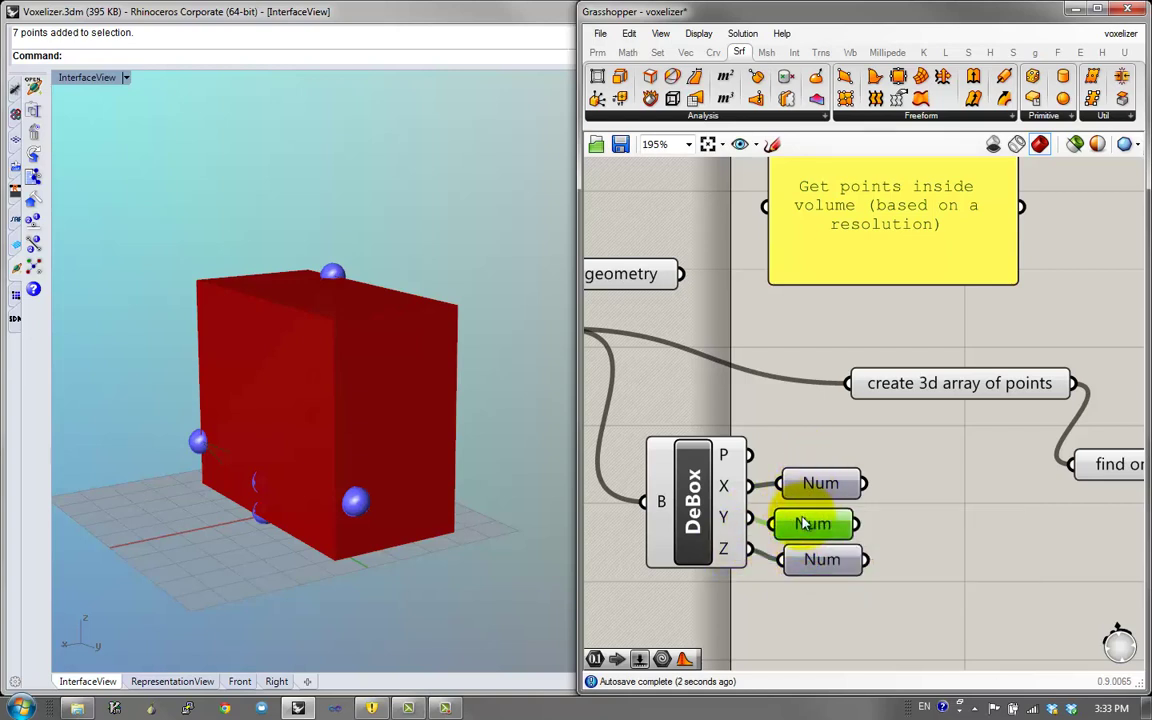
Widen the horizontal gap between the Number parameters and the "create 3d array of points" parameter
scroll(812, 568, "down", 2)
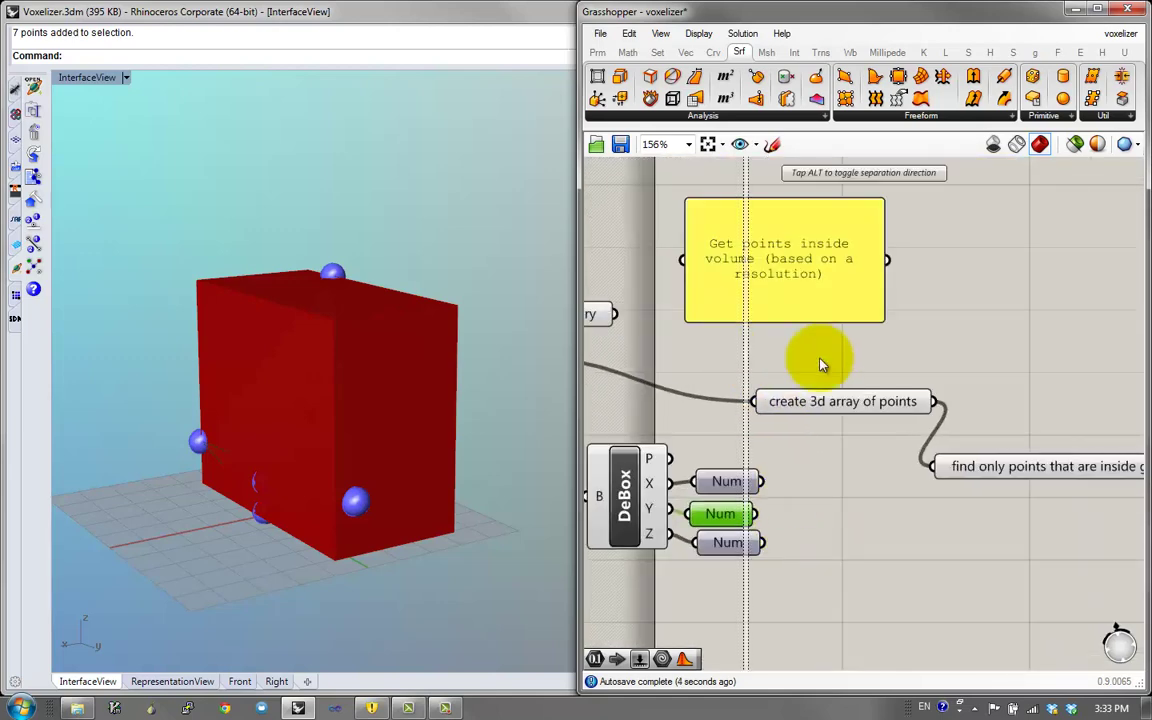
scroll(884, 389, "down", 2)
scroll(990, 437, "up", 2)
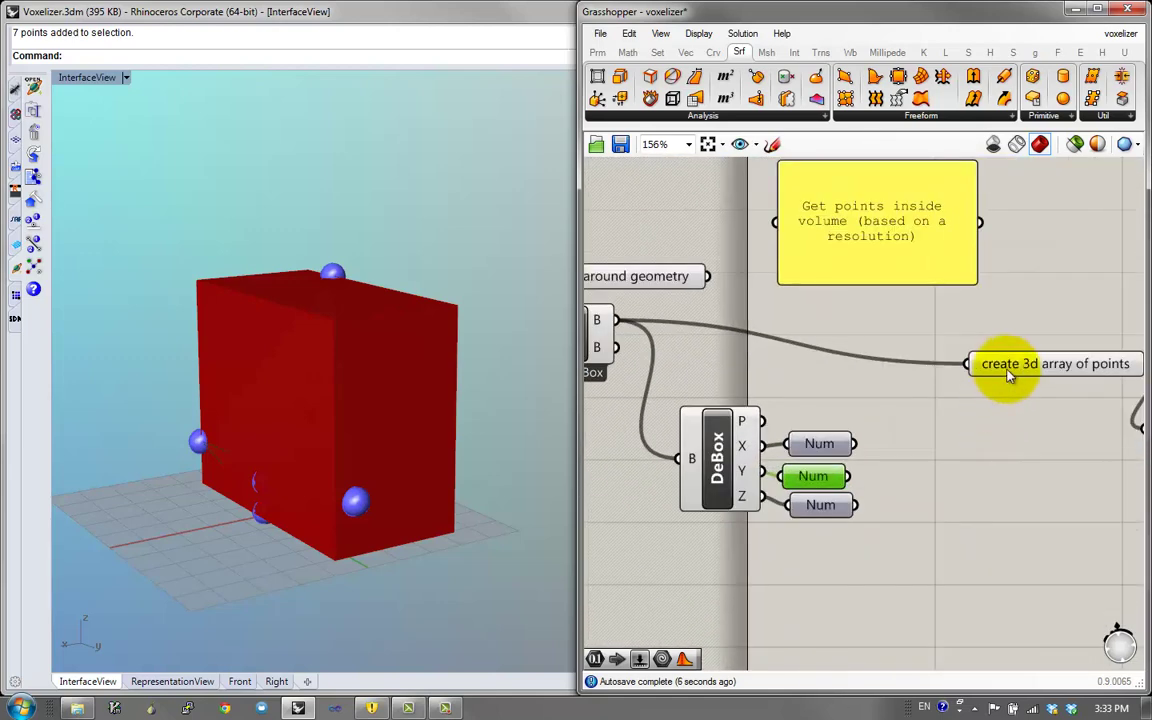
Move the "create 3d array of points" parameter closer to the Deconstruct Box component and add a number slider with value 2 below that component
left_click_drag(998, 365, 913, 340)
right_click_drag(360, 383, 489, 399)
double_click(700, 566)
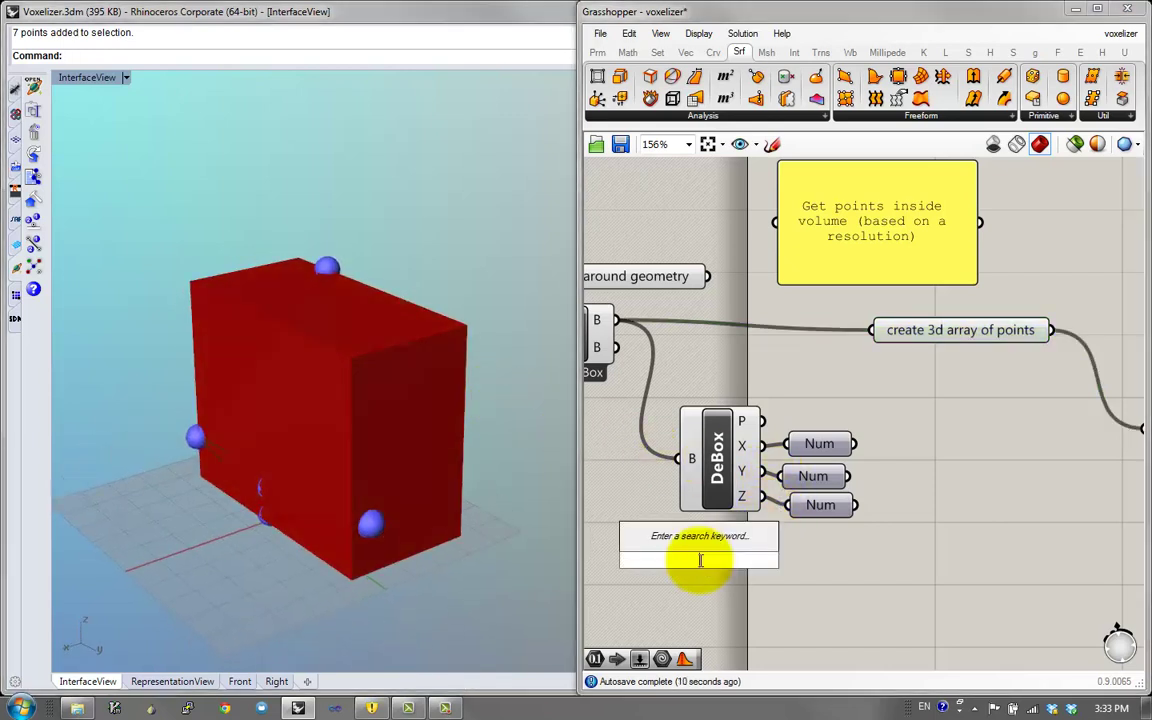
type("2")
key("Return")
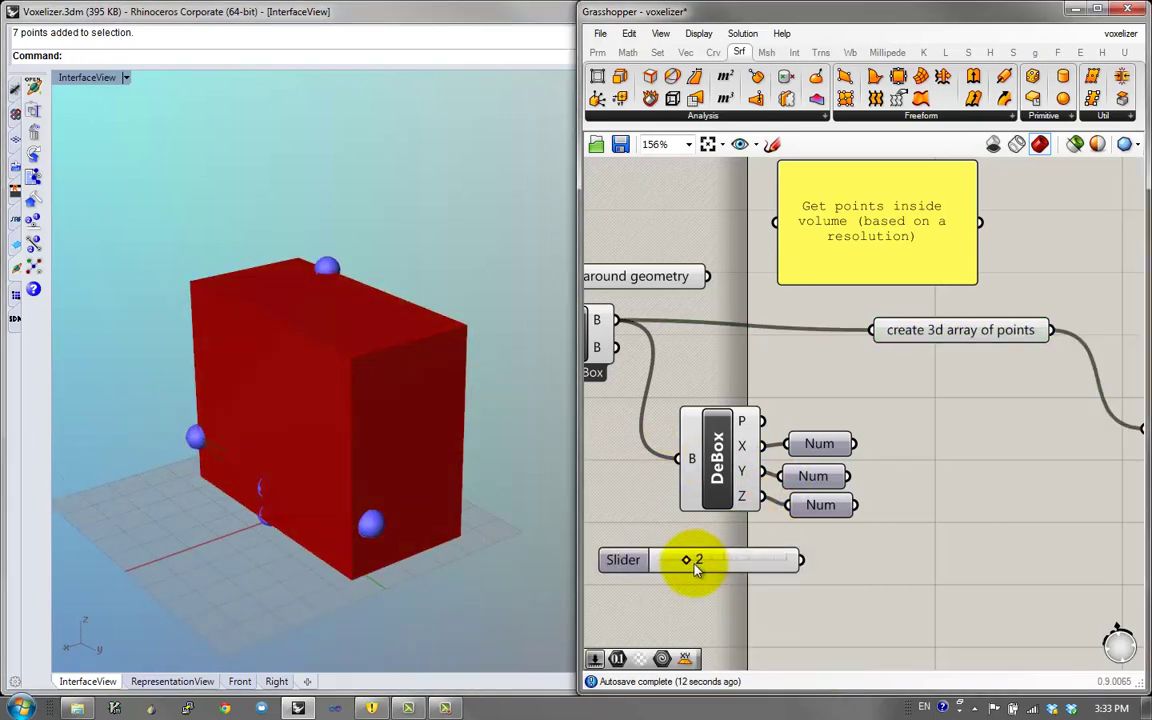
Set the number slider to 10 and position it below the three Number parameters
left_click(617, 567)
double_click(621, 562)
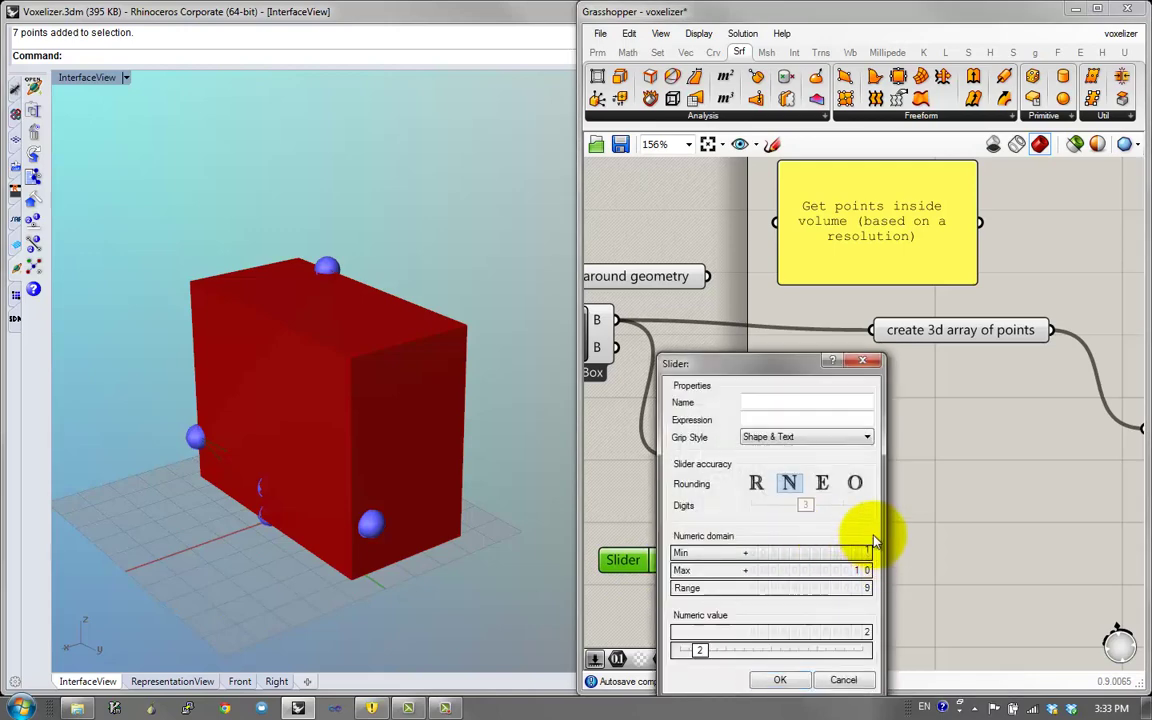
left_click(780, 680)
left_click_drag(683, 563, 812, 562)
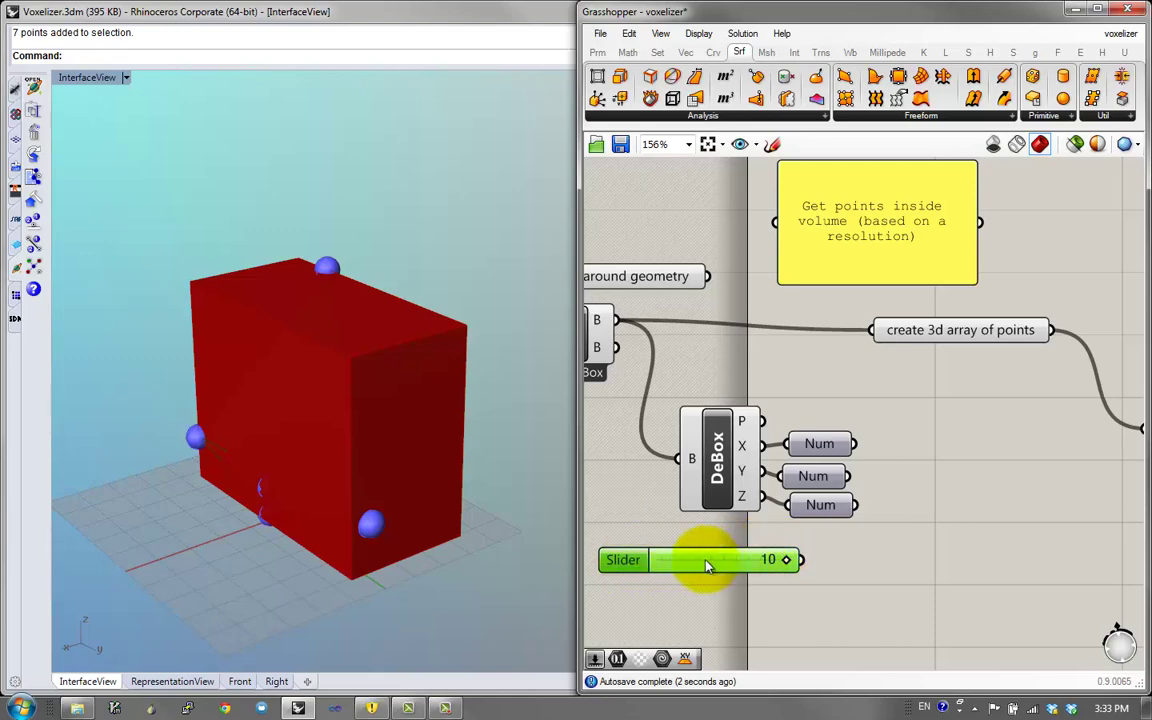
right_click_drag(626, 582, 676, 550)
left_click_drag(686, 532, 674, 568)
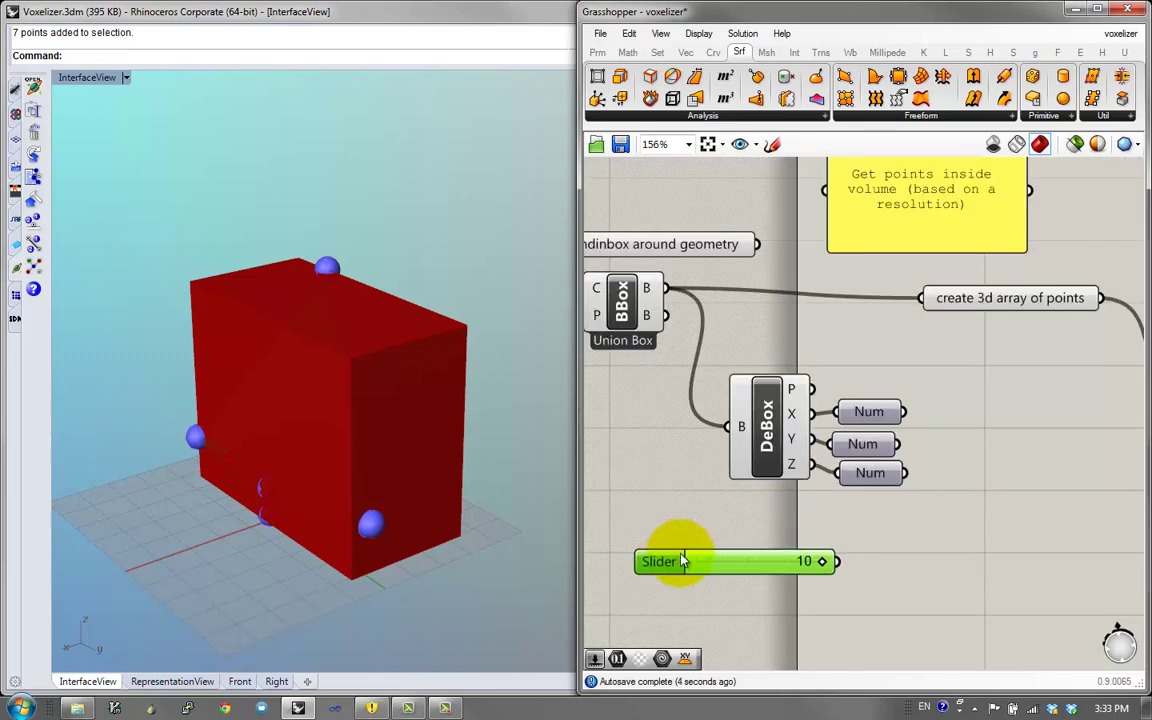
right_click_drag(466, 381, 432, 450)
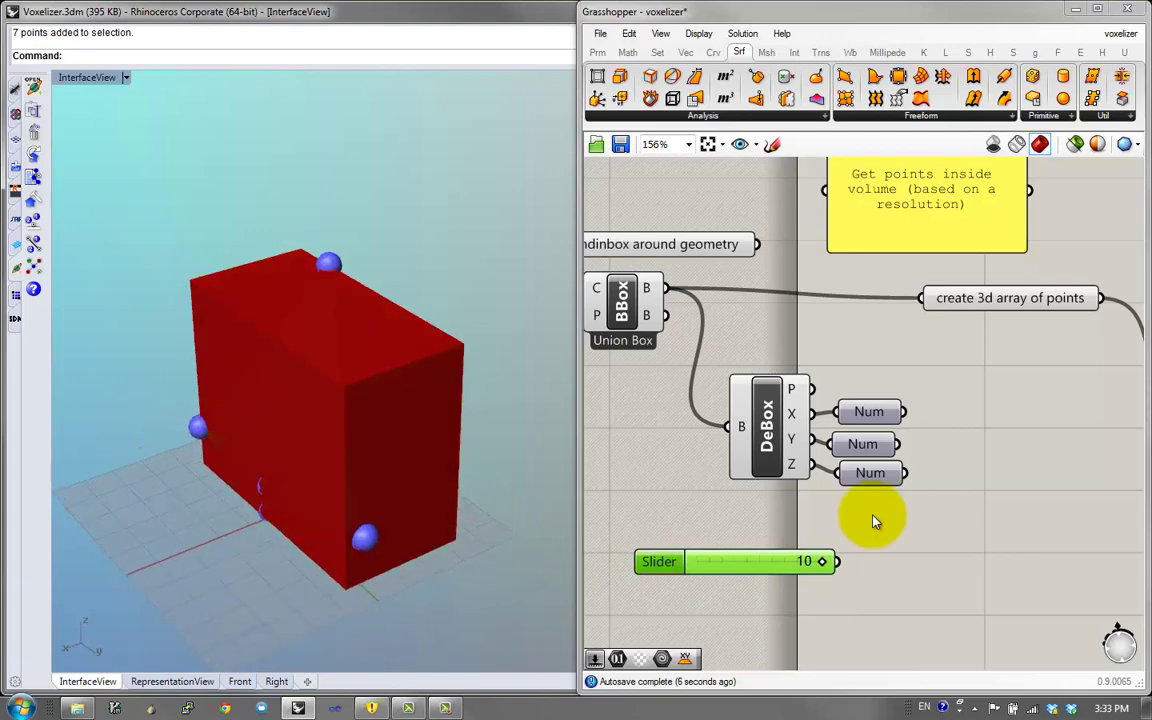
right_click_drag(872, 522, 785, 522)
left_click_drag(678, 565, 743, 579)
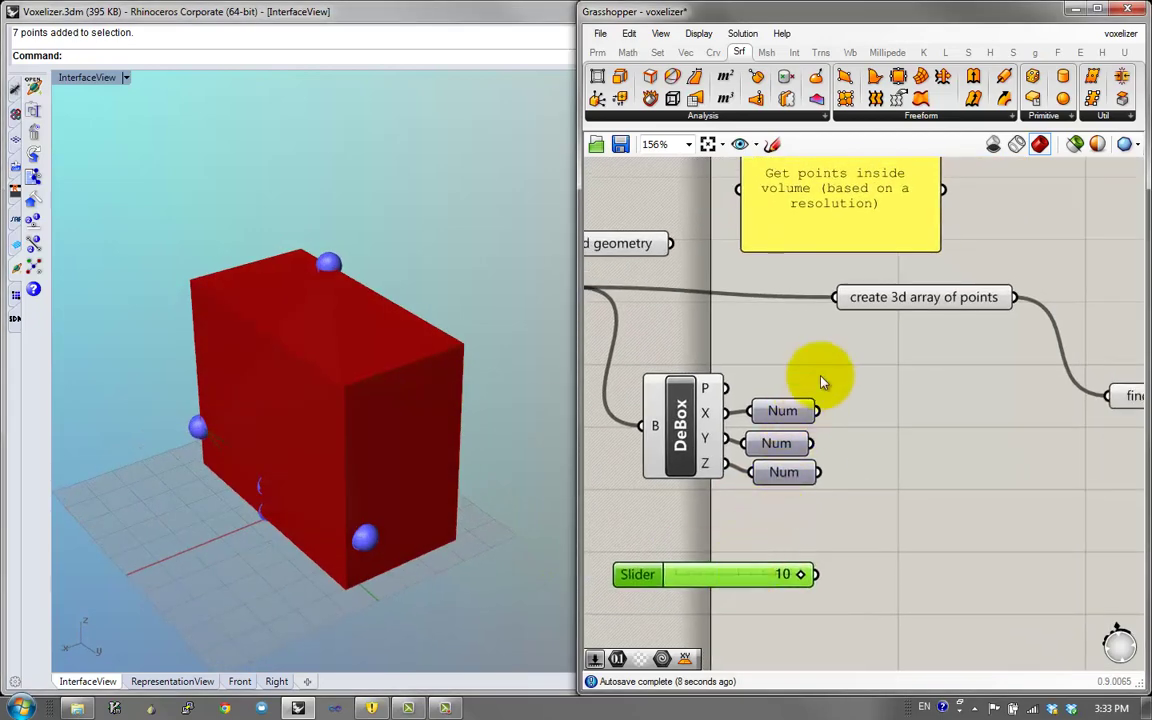
Add a Division component, connecting the X dimension's Number parameter to input A and the slider to input B
left_click_drag(825, 381, 768, 505)
left_click(842, 458)
right_click_drag(842, 458, 804, 472)
scroll(812, 447, "up", 1)
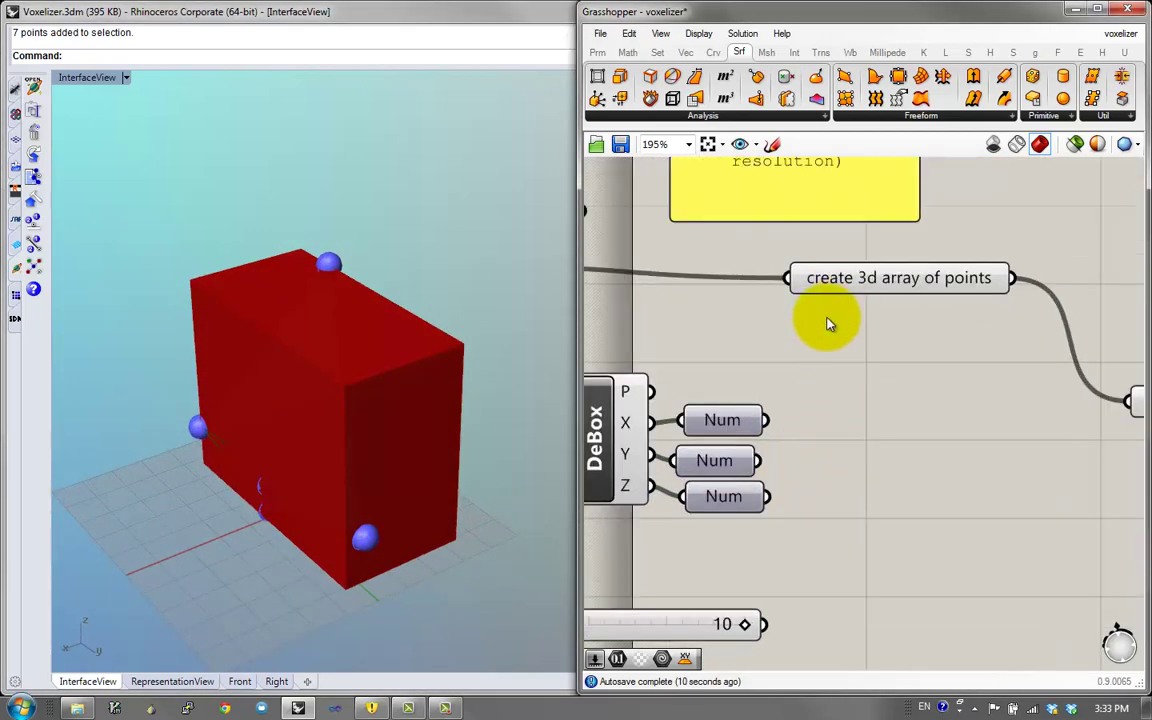
scroll(826, 360, "down", 2)
mouse_move(760, 401)
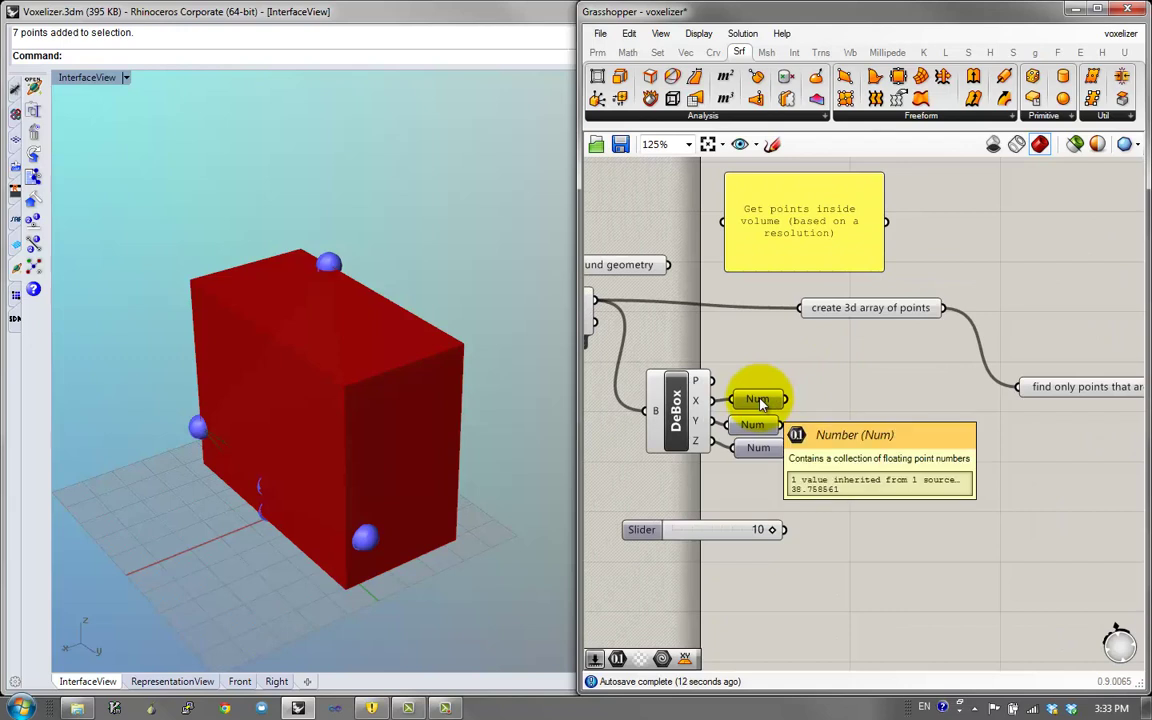
double_click(848, 428)
type("Division")
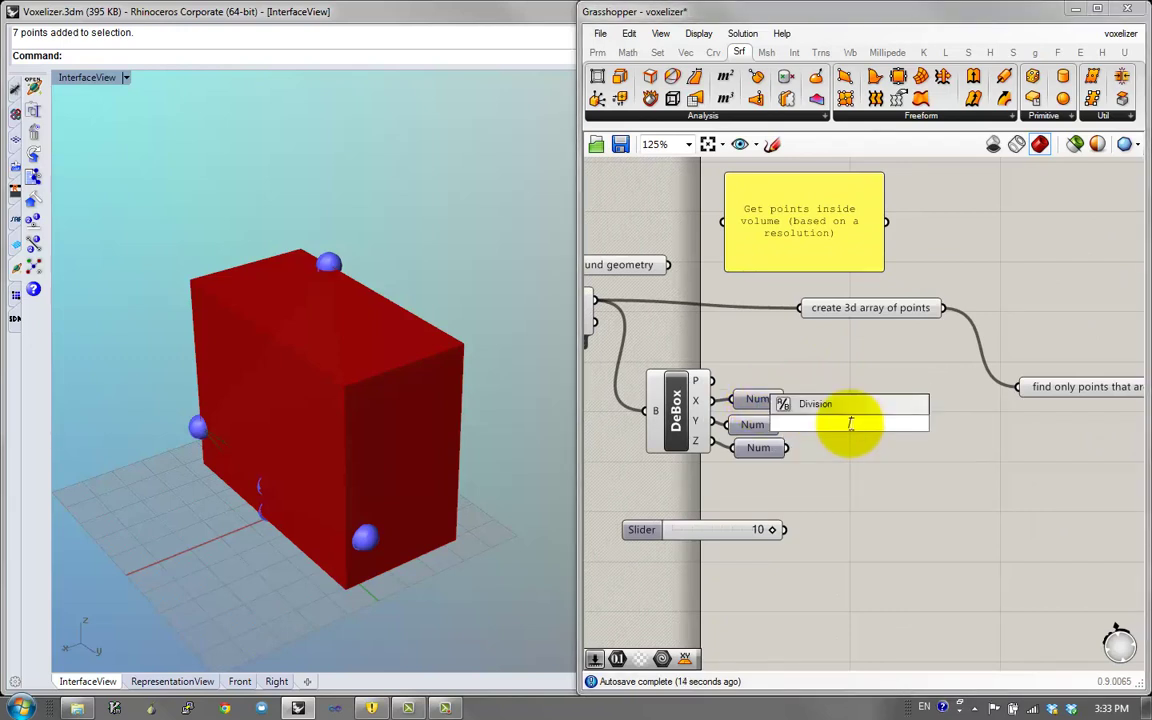
key("Return")
left_click_drag(772, 529, 808, 540)
left_click_drag(816, 412, 785, 399)
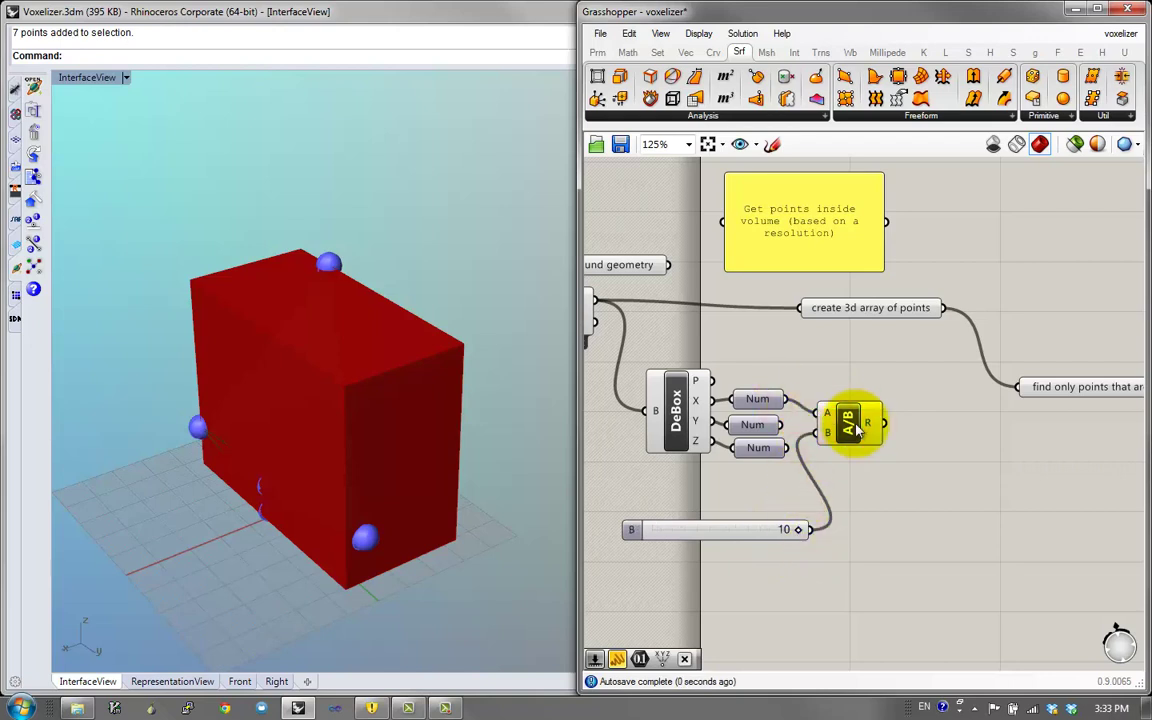
Move the Division component slightly away from the Number parameters and set the slider to 5
mouse_move(878, 428)
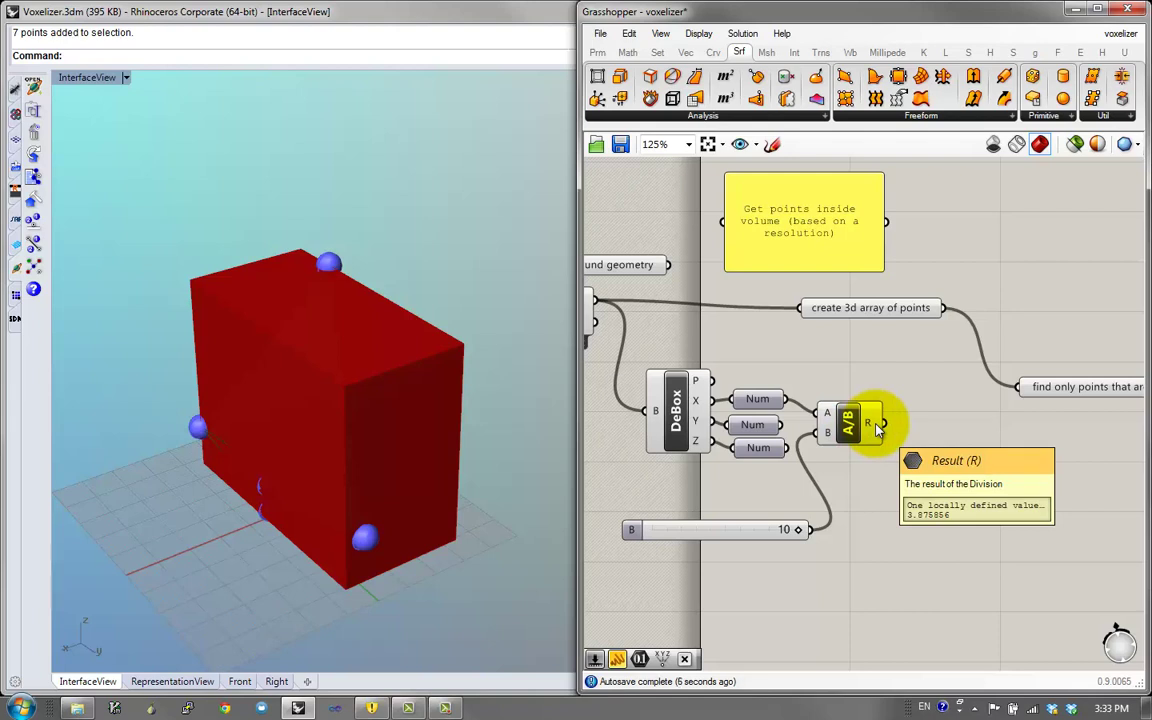
right_click_drag(918, 424, 869, 506)
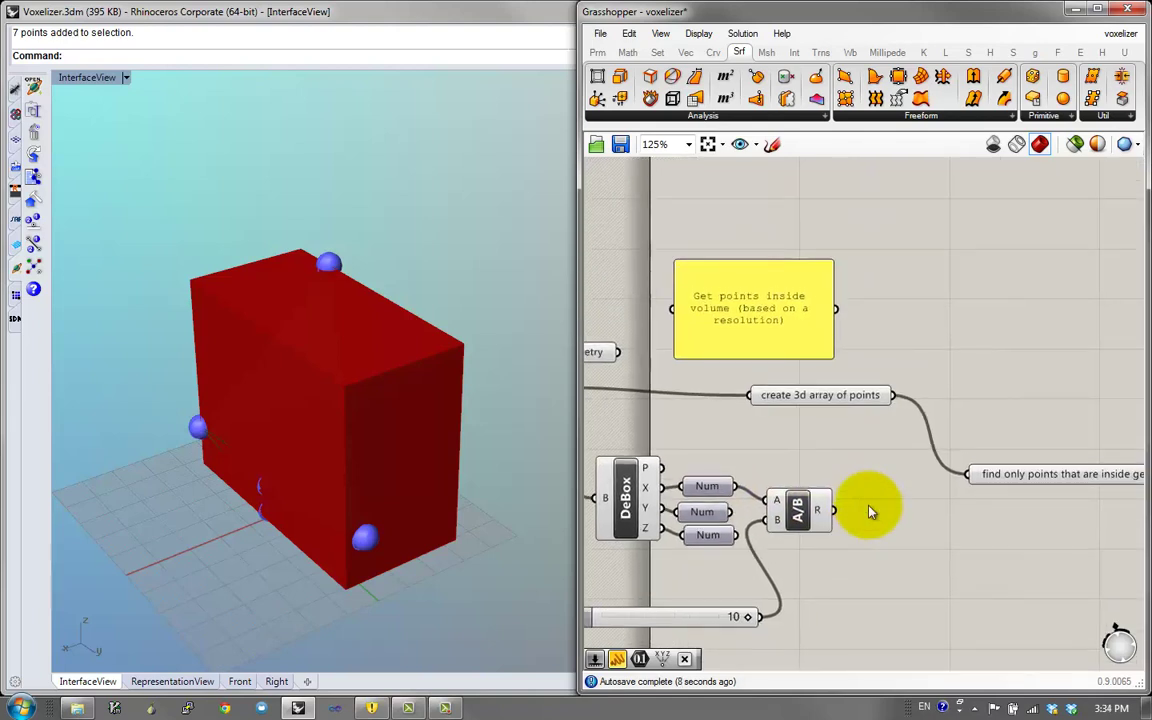
left_click_drag(796, 511, 815, 502)
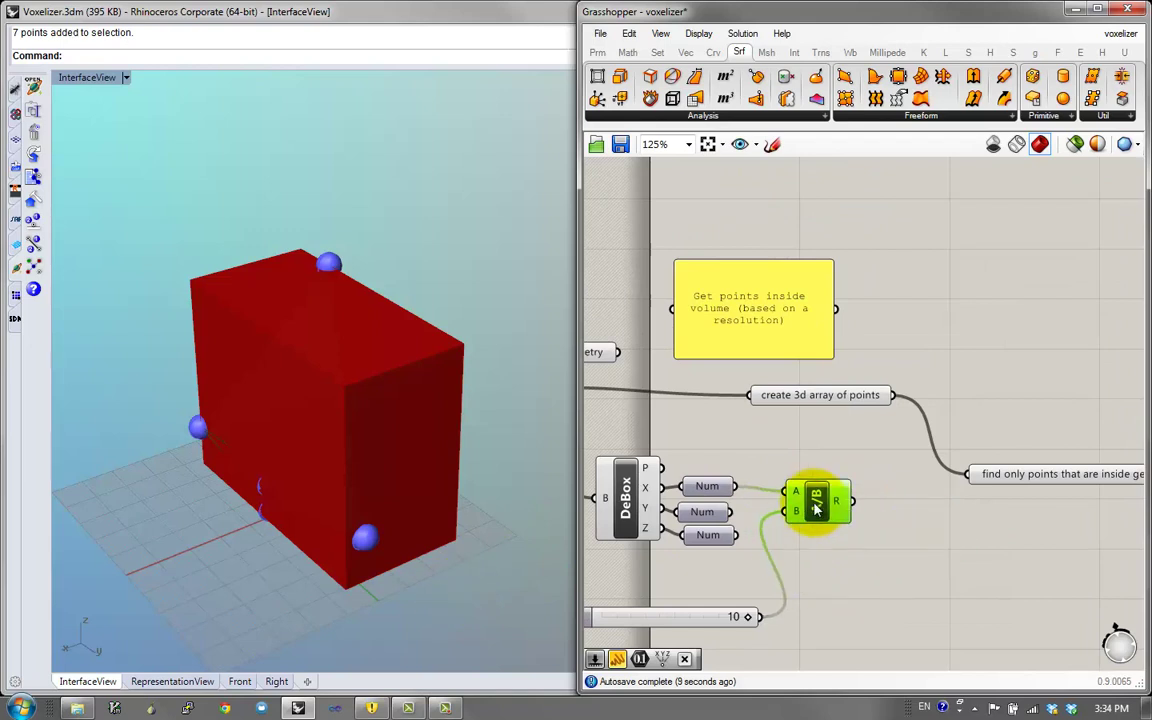
right_click_drag(746, 629, 796, 614)
left_click_drag(793, 606, 702, 606)
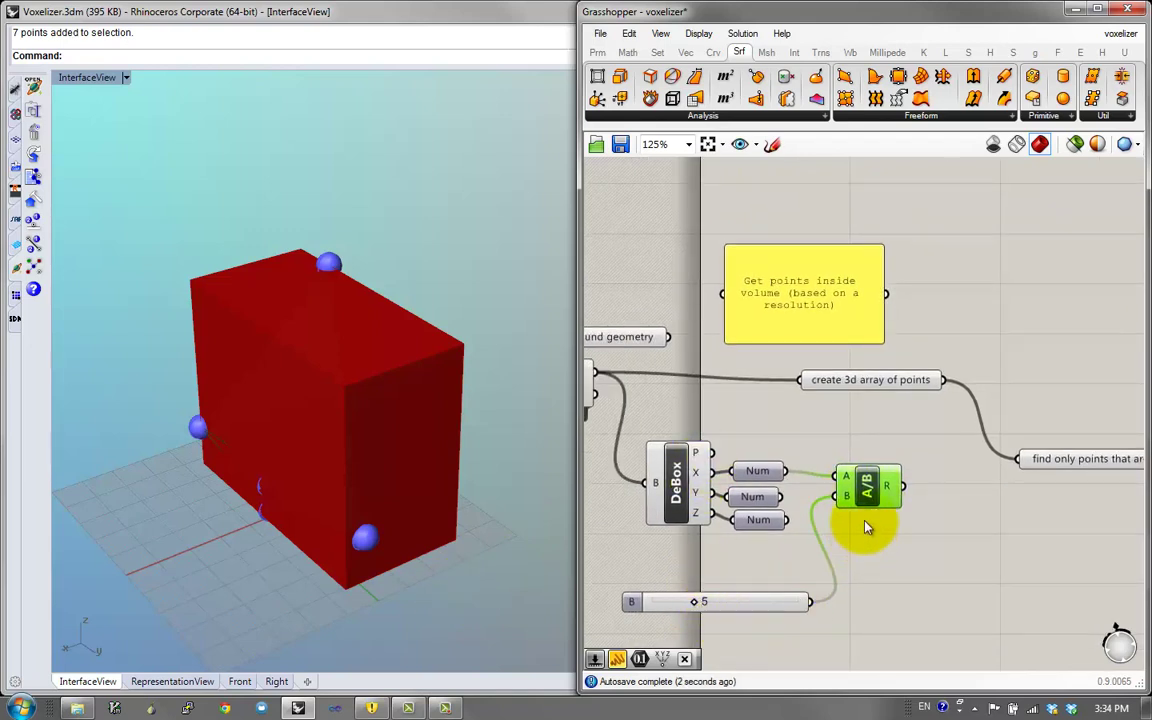
mouse_move(889, 488)
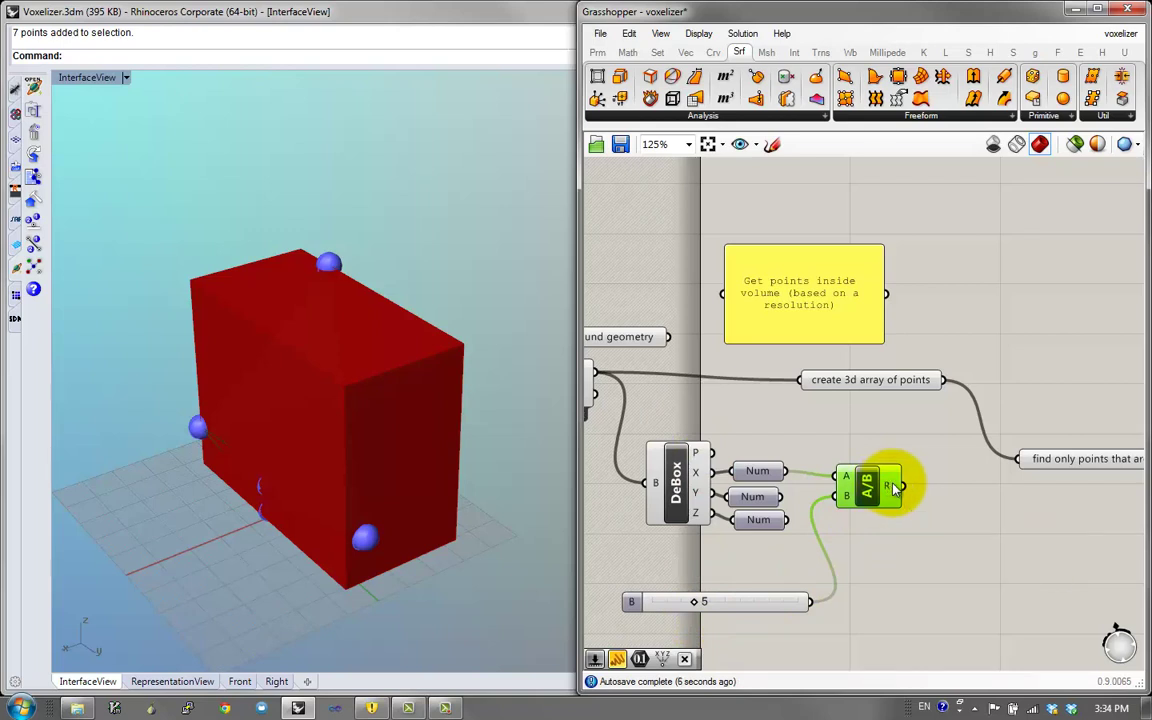
Add a Round component beside the Division component with the division result connected to its input
double_click(938, 487)
type("round")
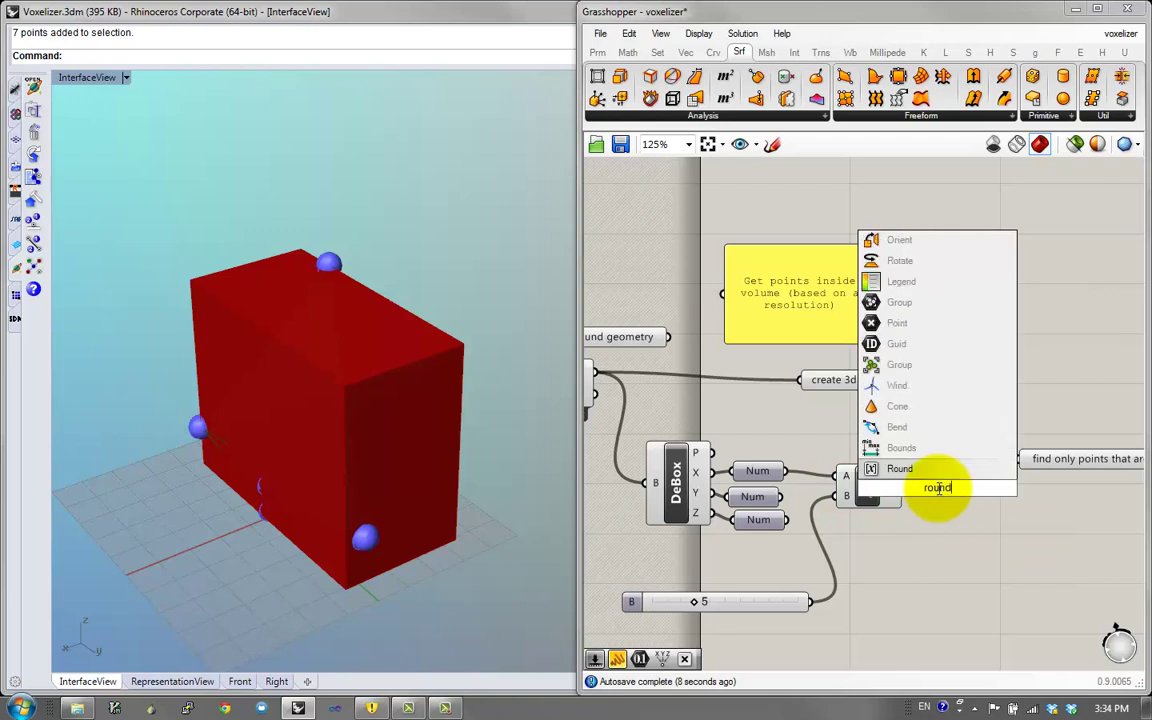
key("Return")
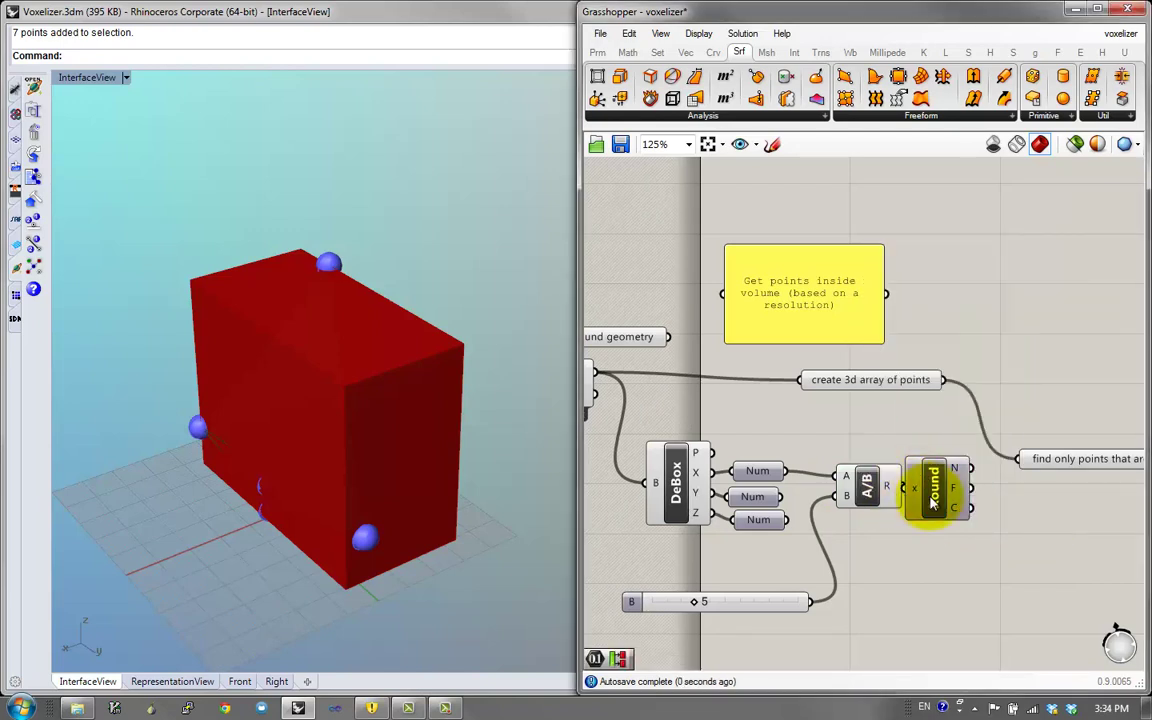
left_click_drag(932, 502, 954, 499)
right_click_drag(978, 488, 968, 516)
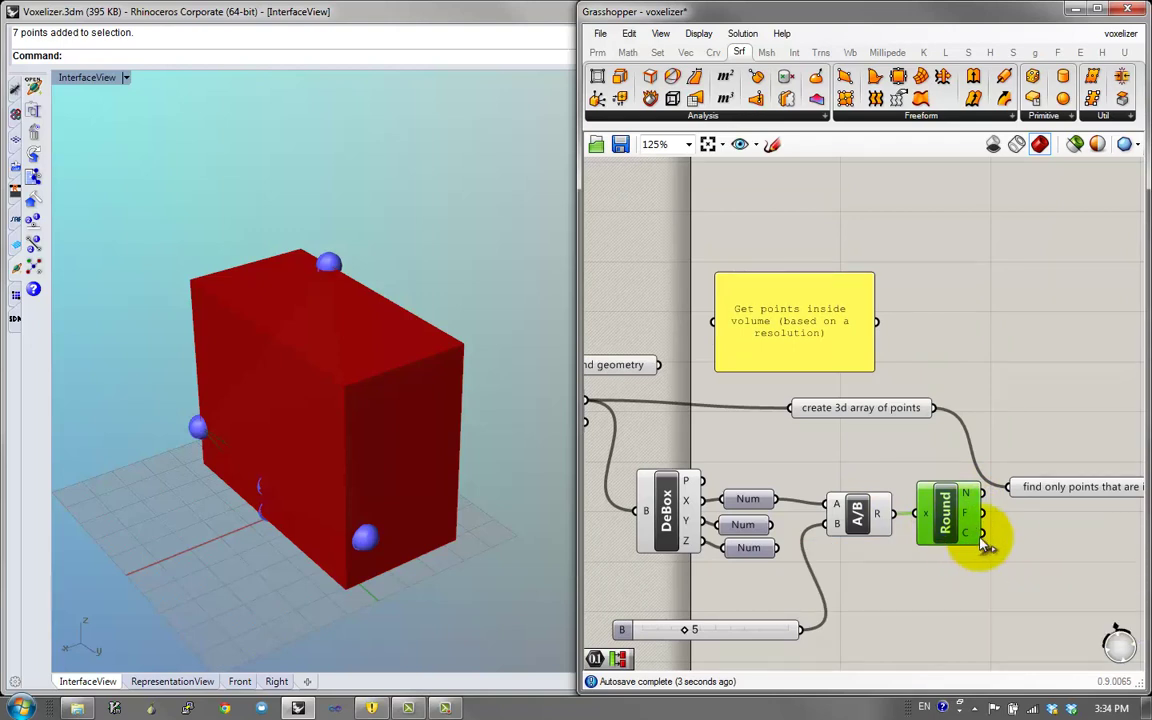
Connect a Panel to the Round component's ceiling output and move the "find only points that are inside geometry" parameter up to clear it
double_click(985, 536)
type("Panel")
key("Return")
left_click_drag(1004, 540, 1079, 545)
right_click_drag(1079, 545, 1032, 538)
left_click_drag(941, 529, 949, 532)
right_click_drag(994, 459, 929, 451)
left_click_drag(1021, 473, 1056, 401)
right_click_drag(930, 490, 1047, 463)
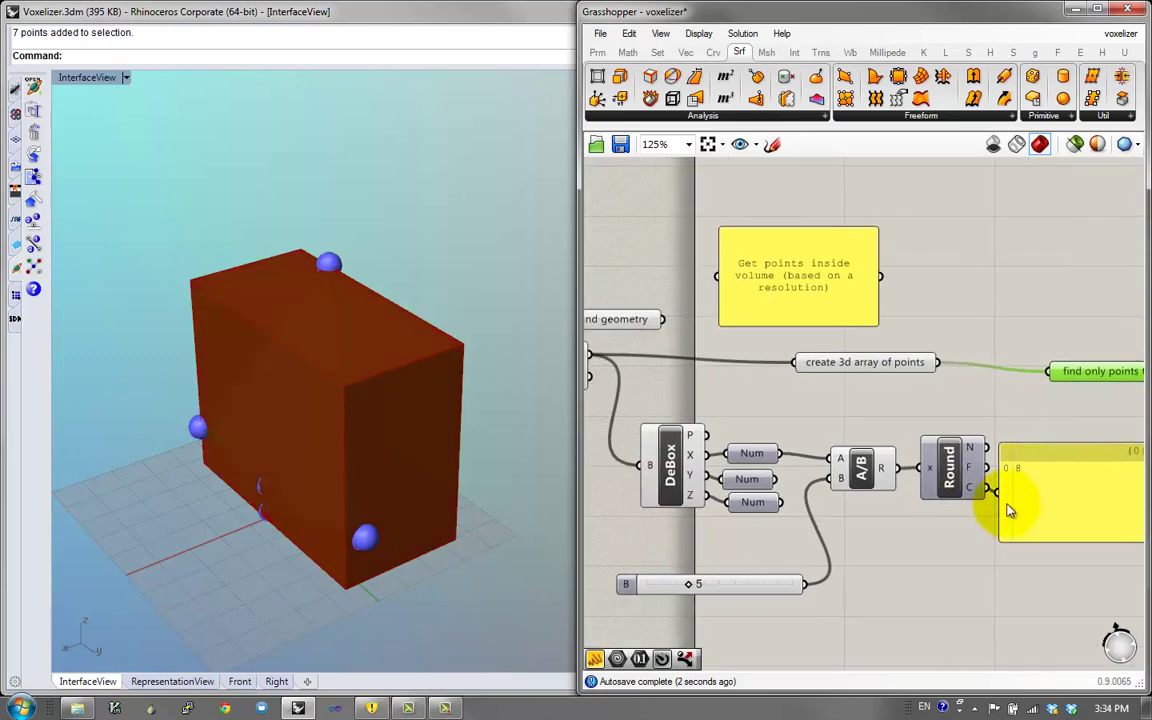
Examine the canvas downstream of the panel and the "find only points that are inside geometry" parameter
left_click(1007, 504)
left_click(1022, 494)
right_click_drag(905, 399, 673, 389)
right_click_drag(1130, 389, 928, 434)
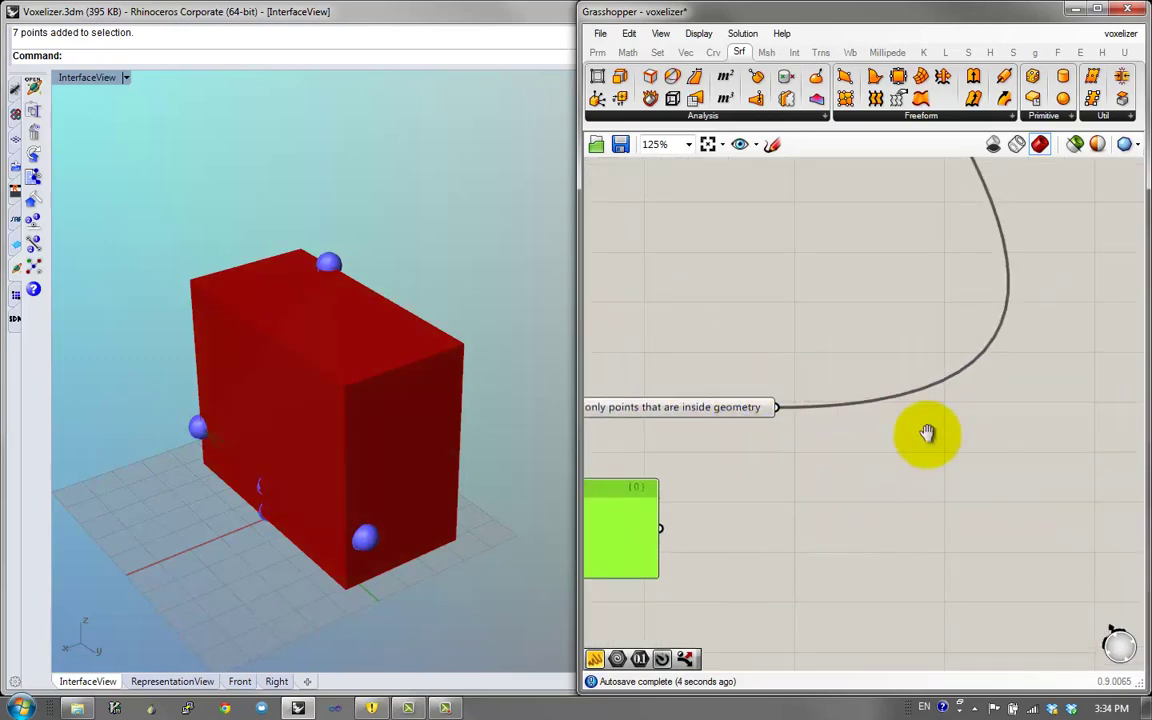
scroll(932, 380, "down", 1)
right_click_drag(937, 265, 1060, 320)
scroll(861, 450, "up", 3)
left_click(870, 467)
scroll(872, 452, "down", 3)
right_click_drag(887, 445, 1068, 400)
scroll(905, 516, "up", 1)
right_click_drag(905, 517, 982, 446)
Combine the Division and Round components into a single cluster
left_click_drag(935, 486, 857, 440)
mouse_move(858, 440)
left_mouse_down()
mouse_move(865, 430)
mouse_move(849, 436)
left_mouse_up()
left_click_drag(944, 515, 839, 420)
middle_click(842, 425)
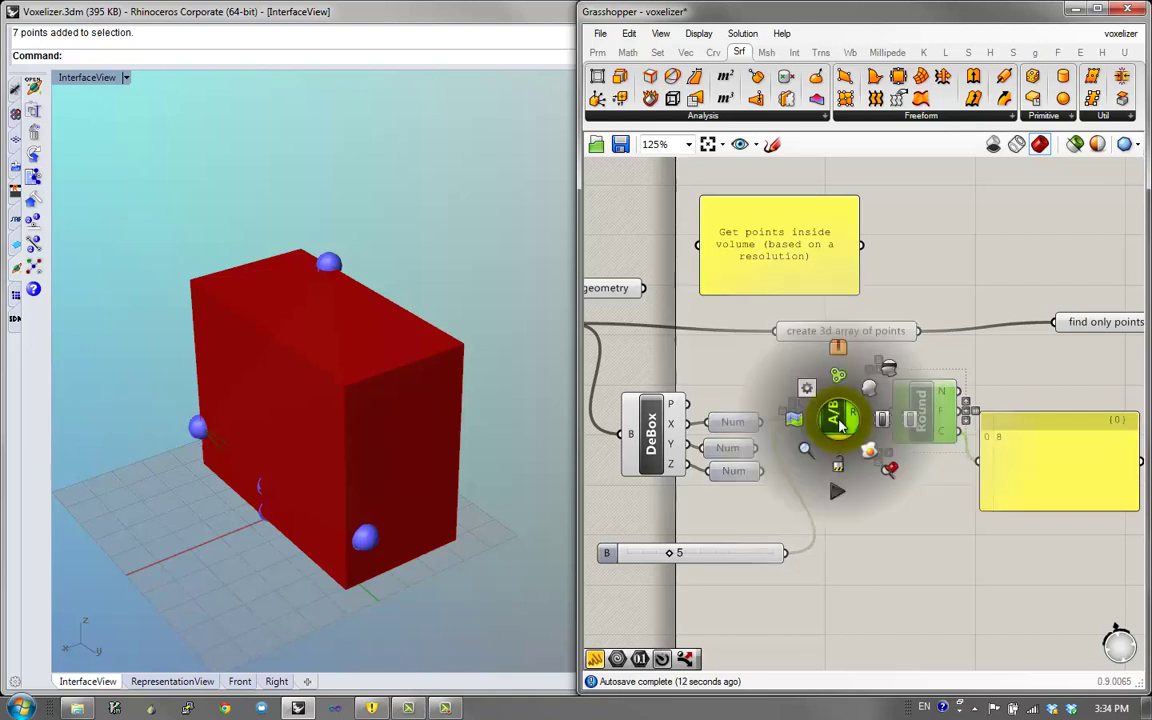
left_click(845, 370)
left_click(877, 402)
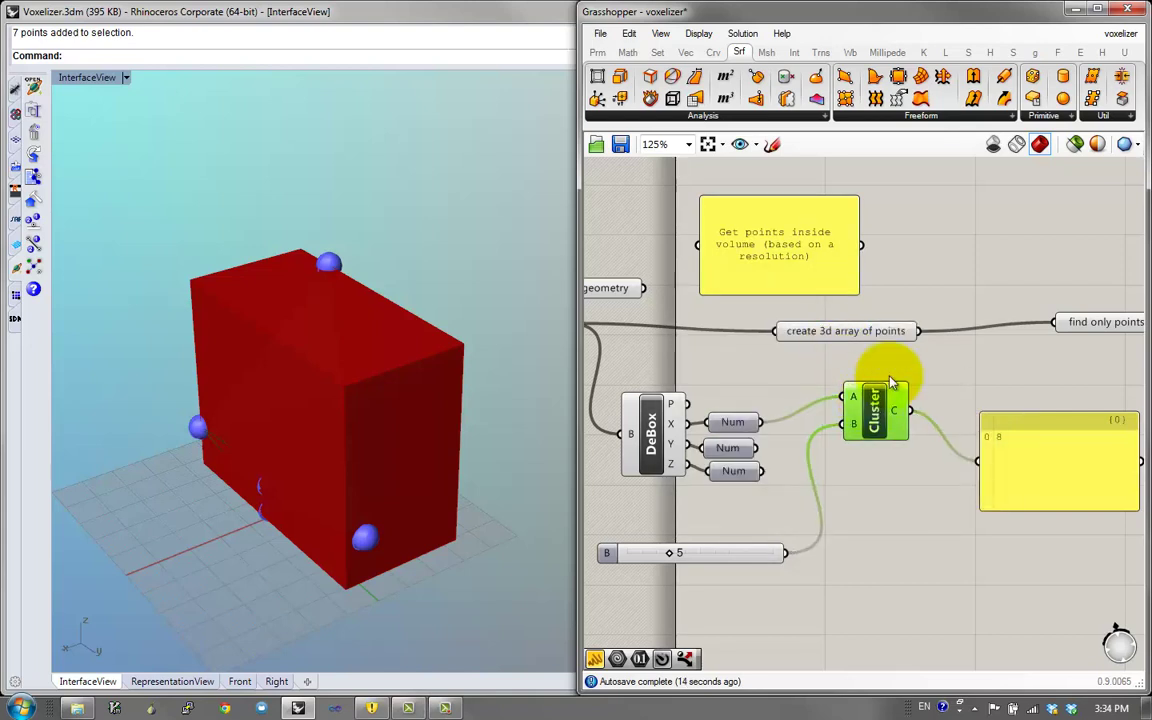
Rename the cluster as RoundUp and move it slightly up
right_click(880, 395)
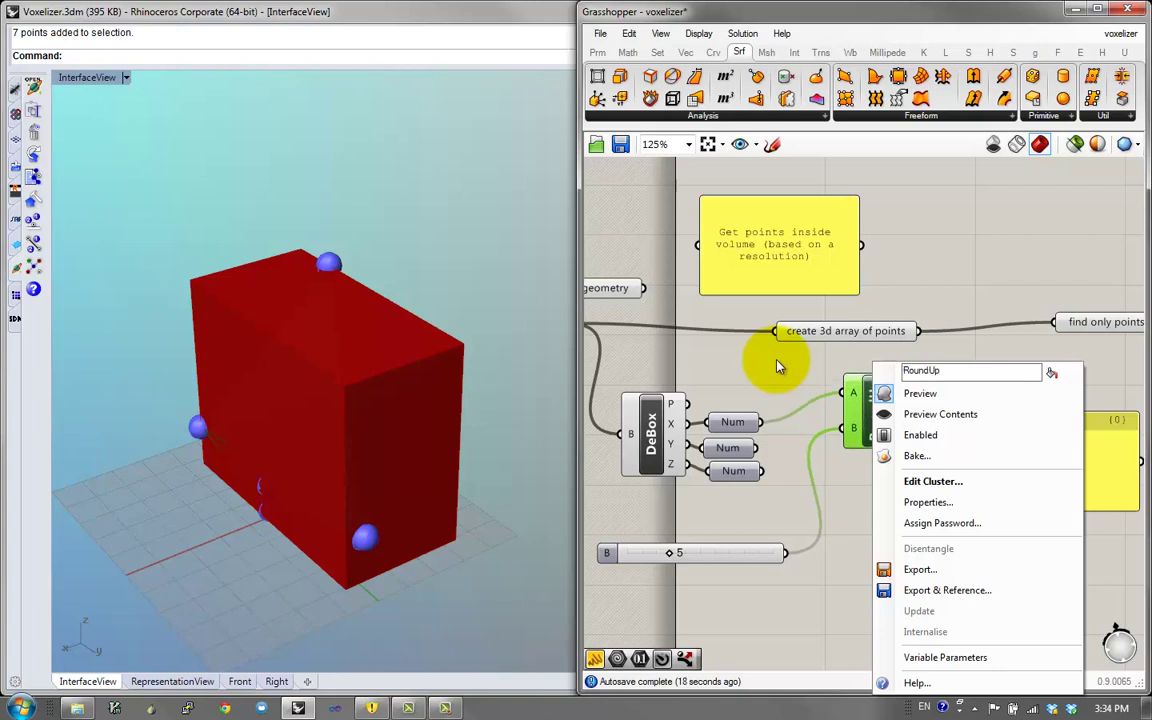
key("Return")
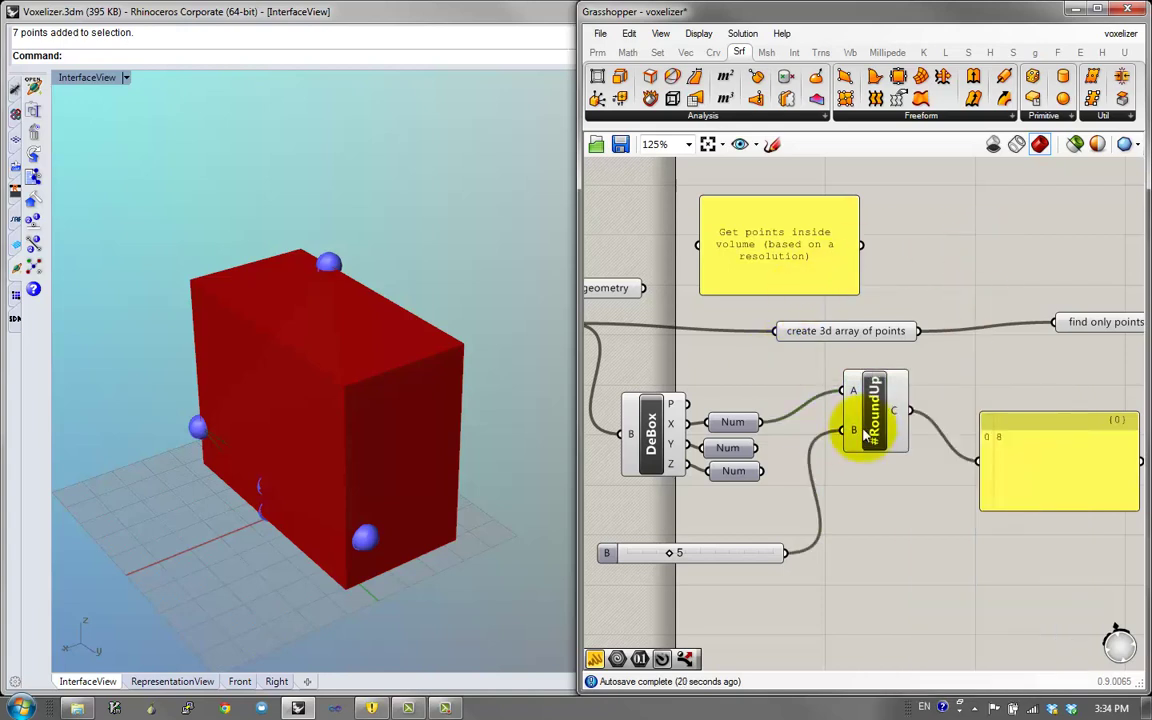
left_click_drag(876, 422, 880, 408)
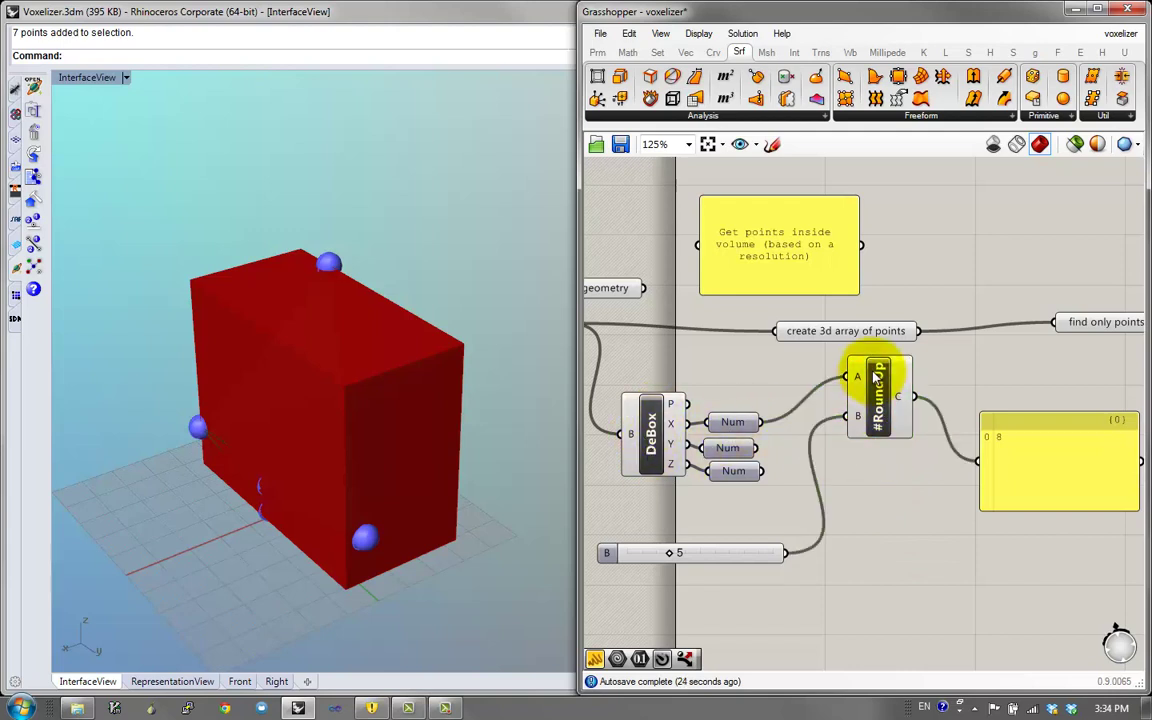
Duplicate the RoundUp cluster twice, connecting the Y and Z Number parameters to input A of their own copies
key("ctrl+c")
key("ctrl+v")
left_click_drag(878, 431, 879, 469)
left_click_drag(756, 448, 883, 502)
key("ctrl+c")
key("ctrl+v")
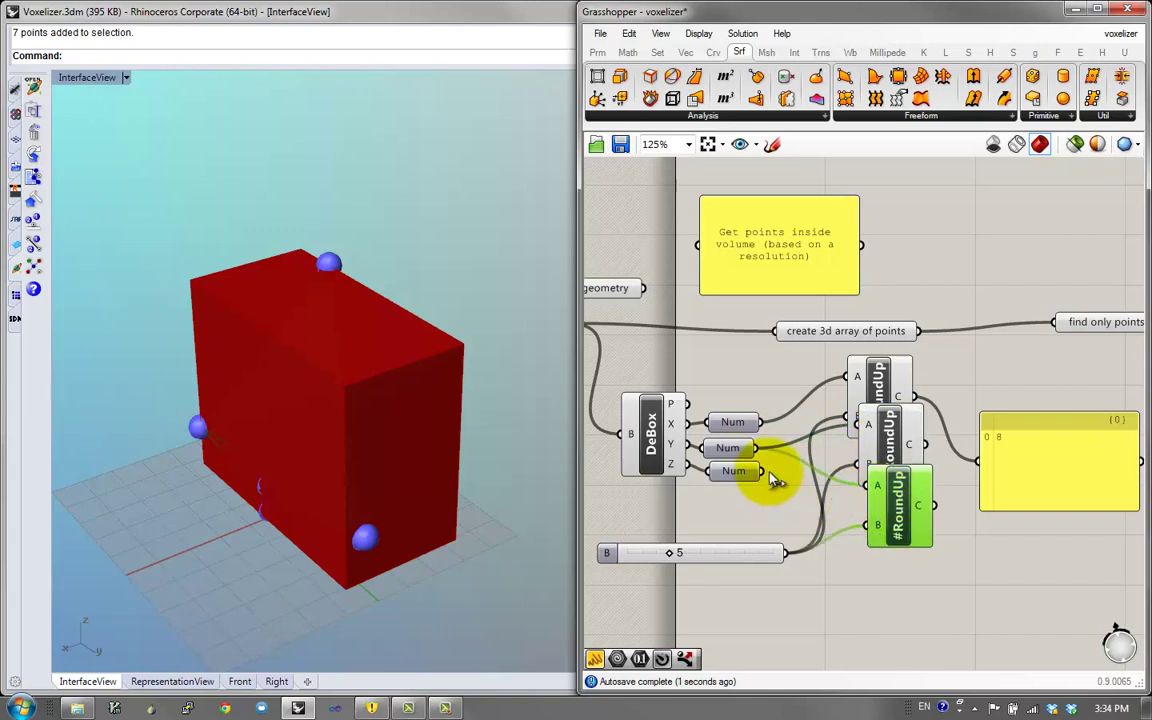
left_click_drag(762, 471, 868, 484)
Align the two copied RoundUp clusters and check each cluster's output in the panel, ending with the X cluster connected
left_click_drag(926, 446, 984, 462)
right_click_drag(1033, 468, 1003, 501)
left_click_drag(1003, 501, 1011, 487)
left_click_drag(880, 453, 878, 622)
right_click_drag(901, 502, 898, 457)
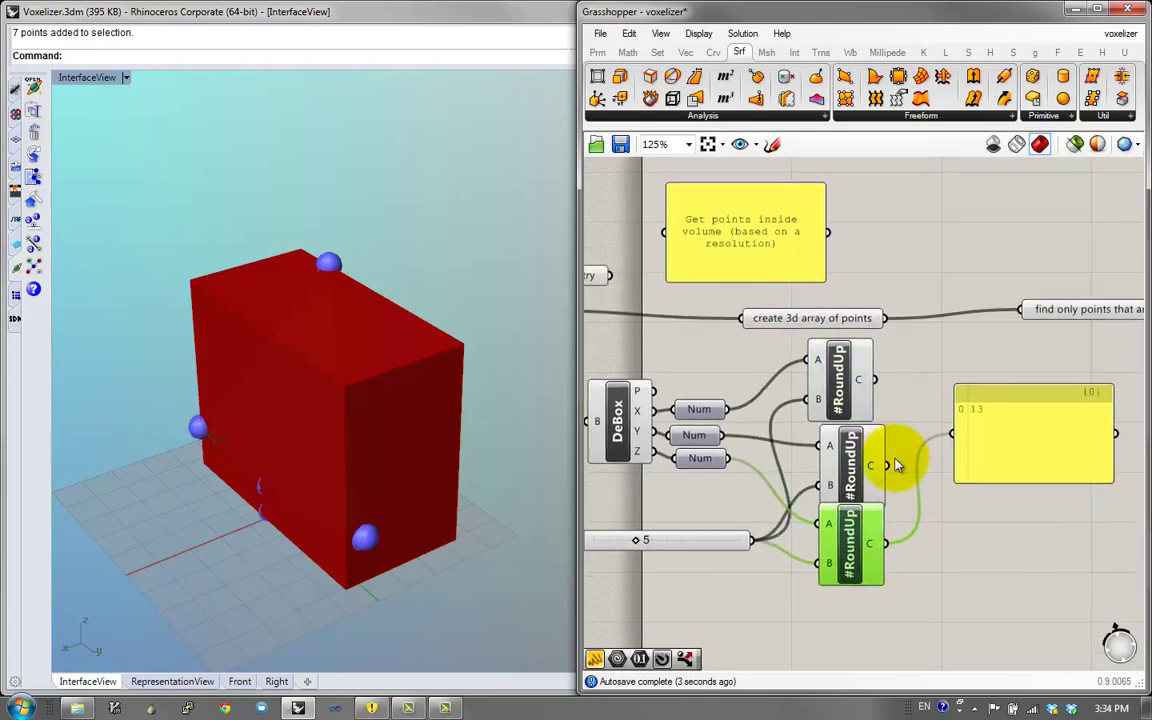
left_click(840, 378)
left_click_drag(874, 380, 977, 423)
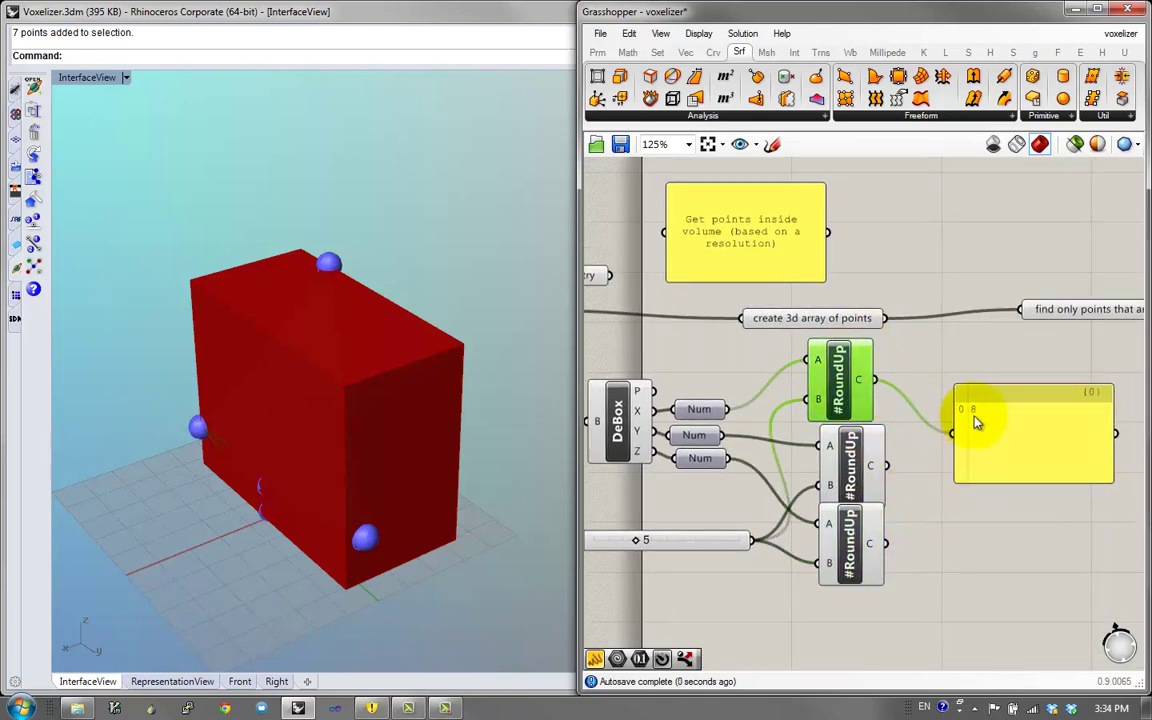
Move the Deconstruct Box and RoundUp group down, and shift the note, "create 3d array of points" parameter and panel right to make room
right_click_drag(977, 423, 882, 352)
scroll(779, 373, "down", 3)
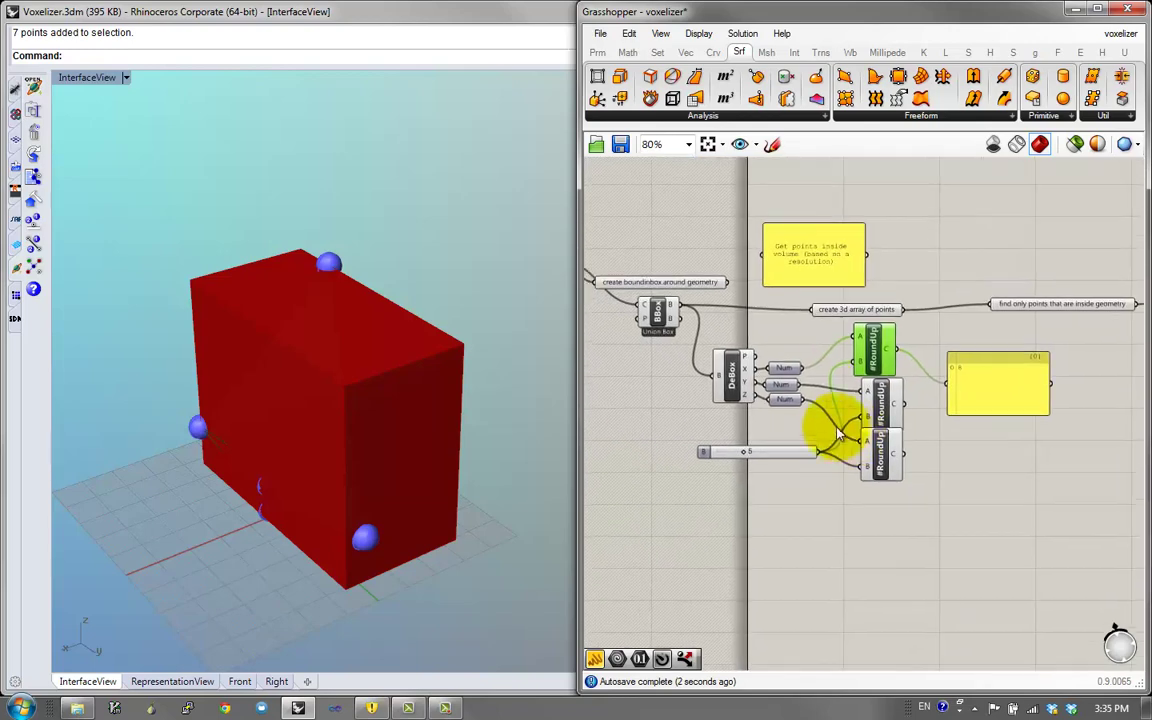
left_click_drag(840, 432, 850, 333)
left_click_drag(931, 555, 707, 404)
left_click_drag(1068, 264, 758, 326)
left_click_drag(743, 236, 940, 218)
left_click_drag(993, 385, 1087, 377)
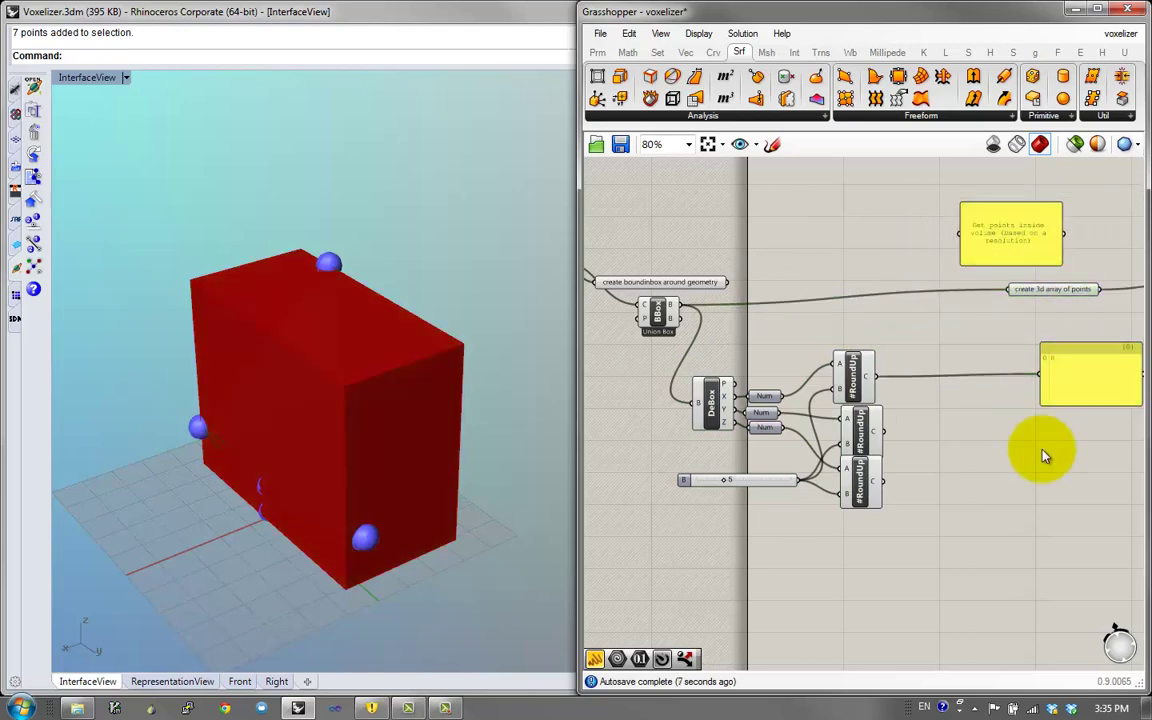
Add a Box Array component beside the RoundUp clusters
right_click_drag(915, 395, 752, 370)
scroll(906, 426, "up", 1)
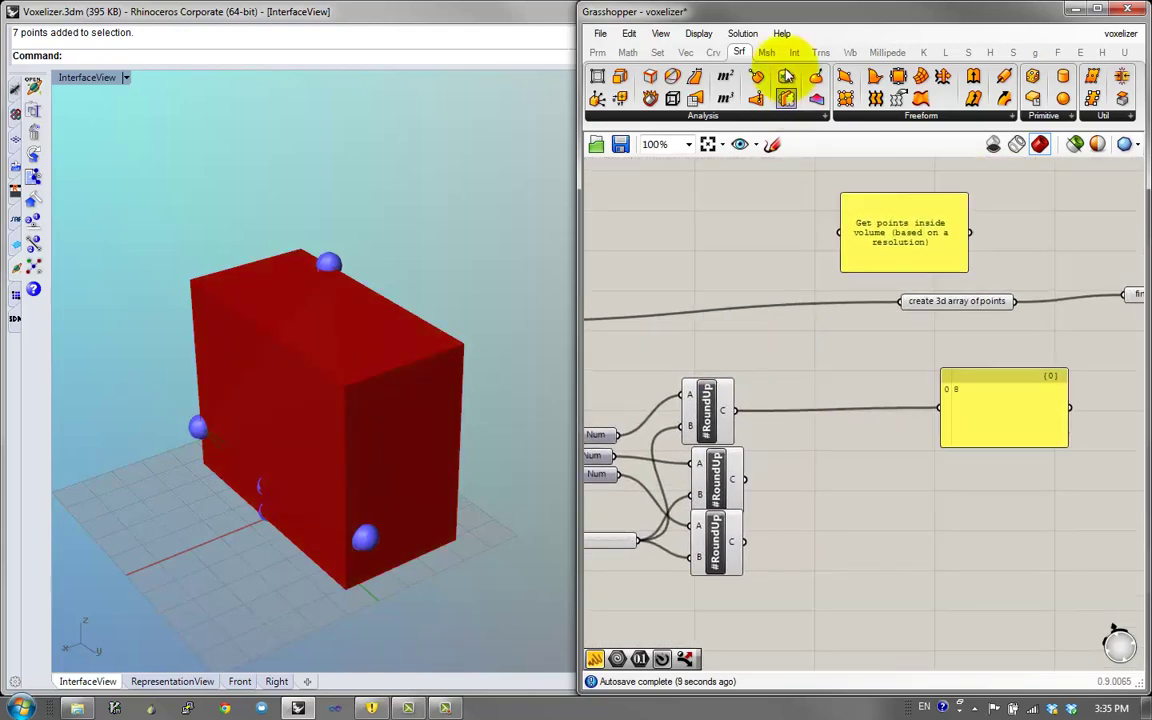
left_click(713, 52)
left_click(767, 53)
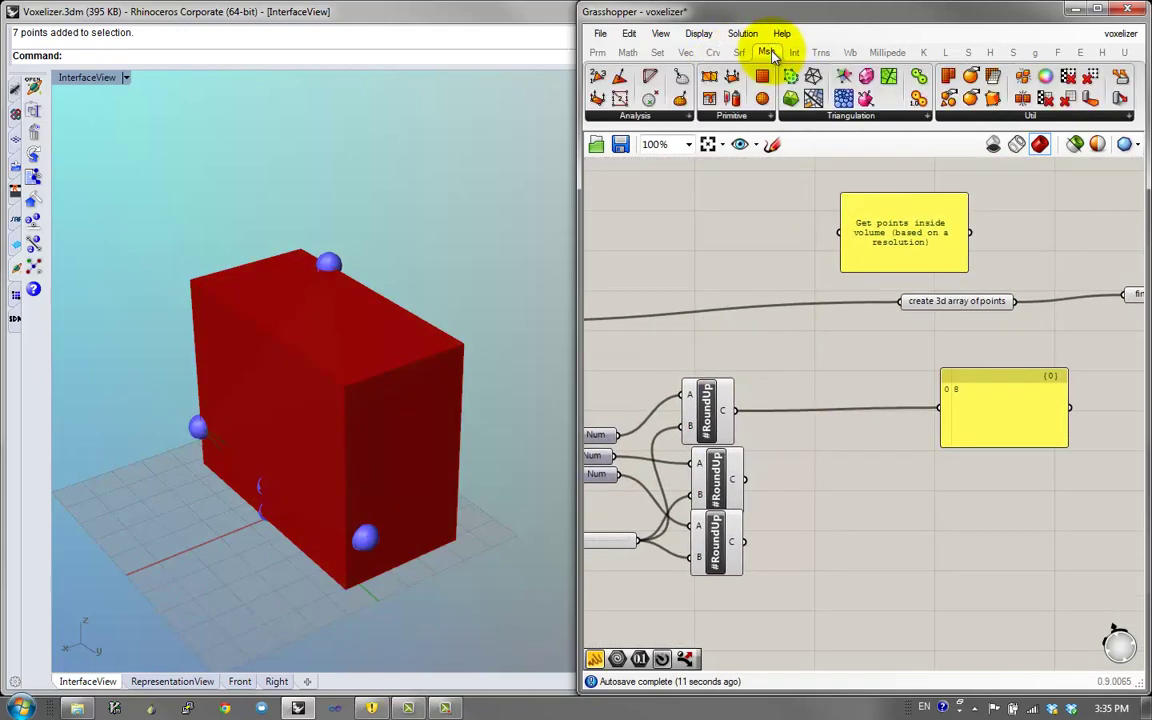
left_click(795, 53)
left_click(818, 53)
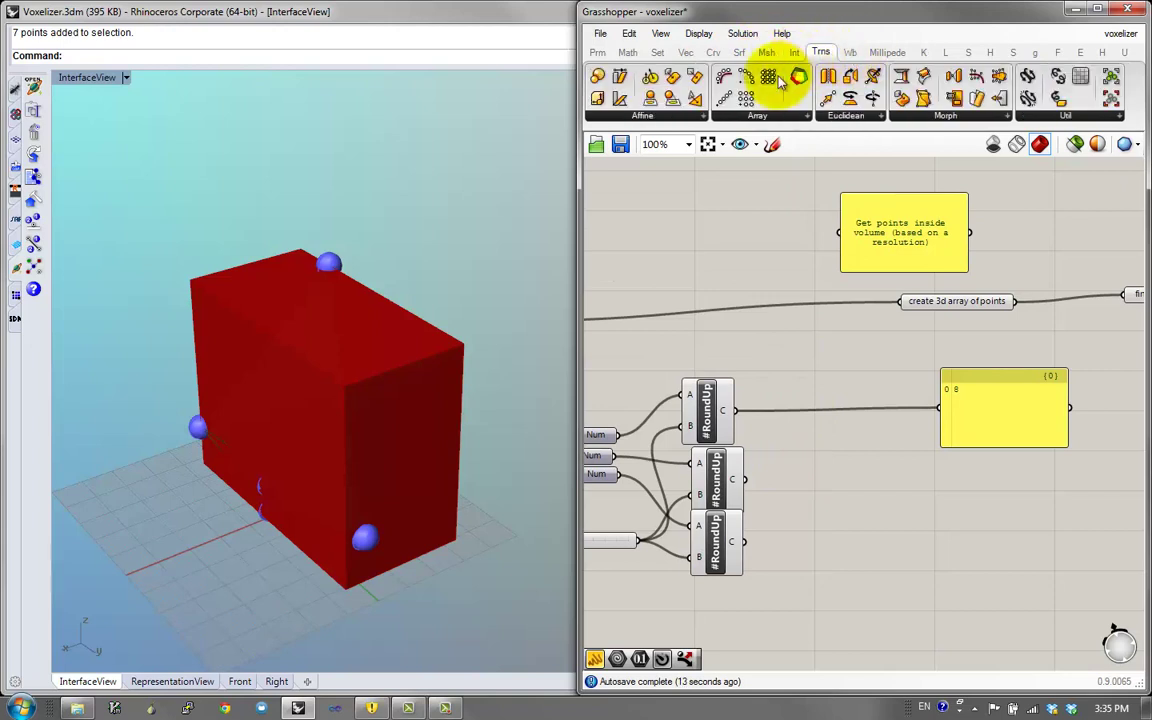
left_click_drag(778, 80, 824, 472)
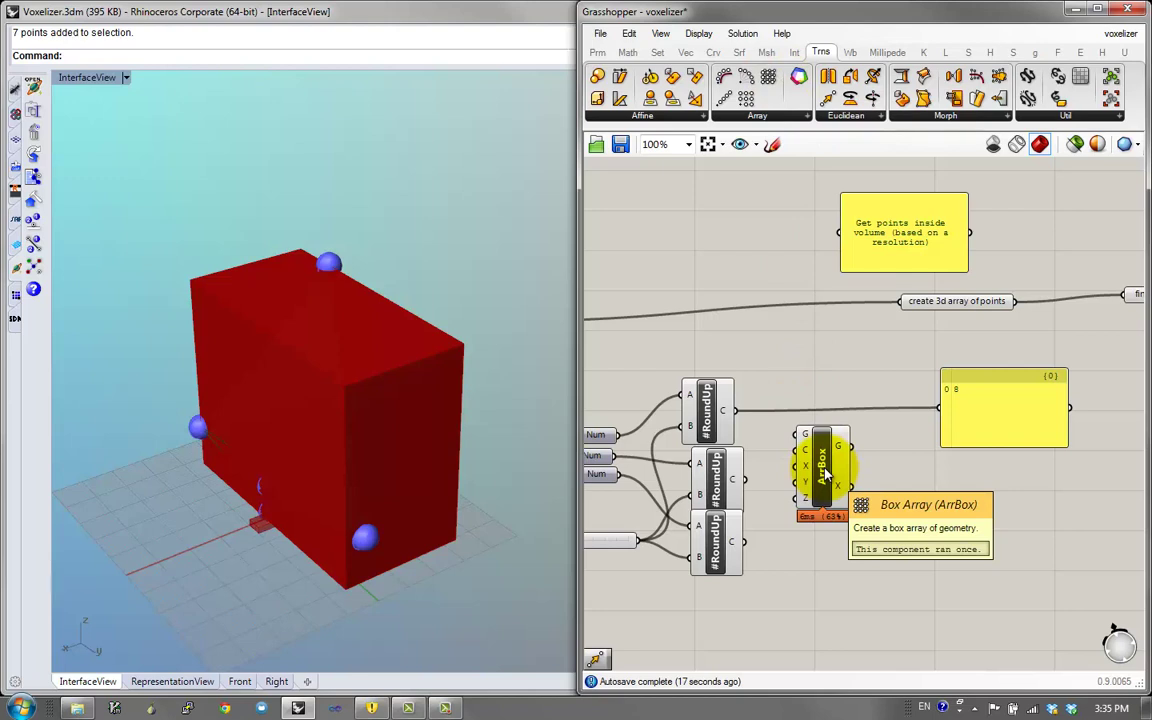
Connect the three RoundUp cluster outputs to the Box Array's X, Y and Z inputs, and limit the viewport preview to selected components
left_click_drag(823, 473, 850, 502)
right_click_drag(848, 502, 890, 488)
scroll(889, 488, "up", 1)
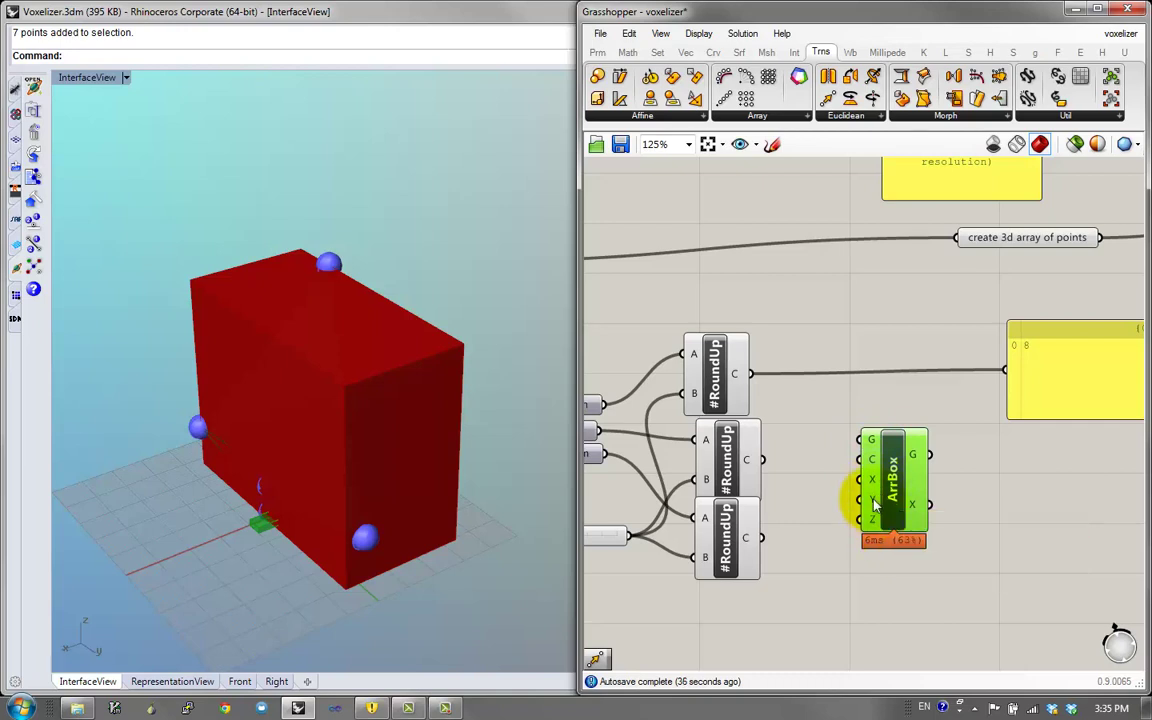
left_click_drag(876, 490, 766, 370)
left_click_drag(770, 466, 766, 537)
left_click_drag(893, 455, 885, 345)
left_click(1074, 144)
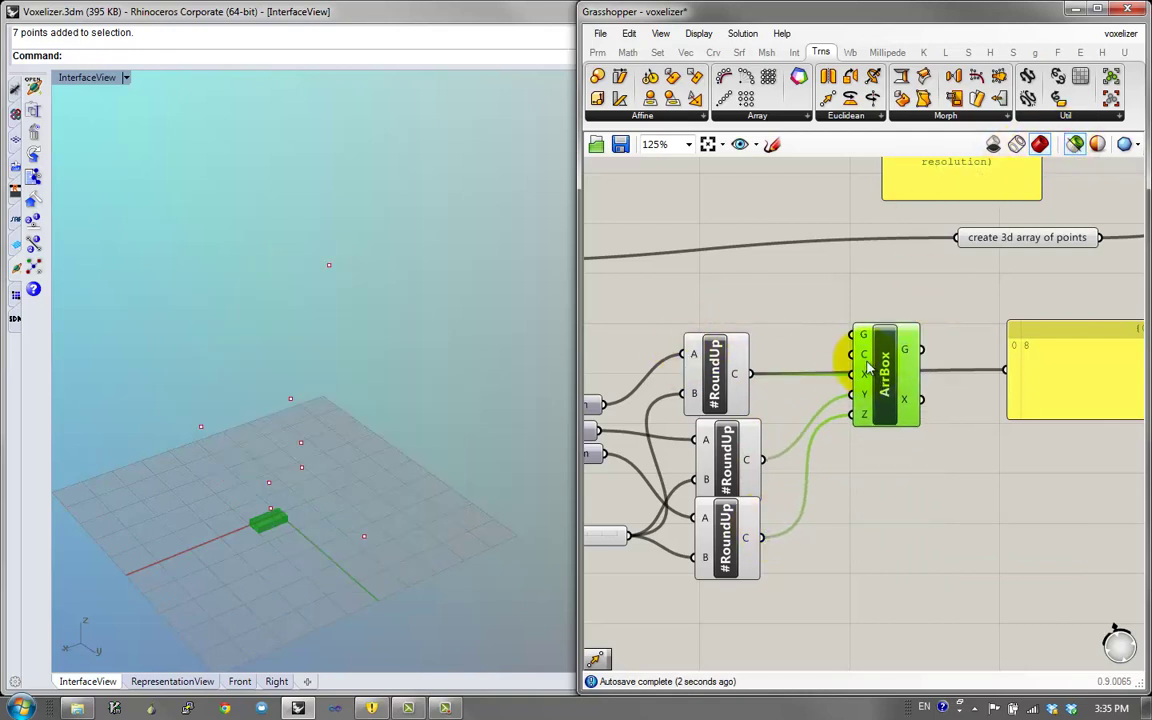
Move the Box Array and output panel away from the RoundUp clusters, and line up the two lower clusters beneath the first
left_click_drag(884, 374, 919, 426)
right_click_drag(838, 416, 815, 396)
left_click_drag(1056, 486, 953, 430)
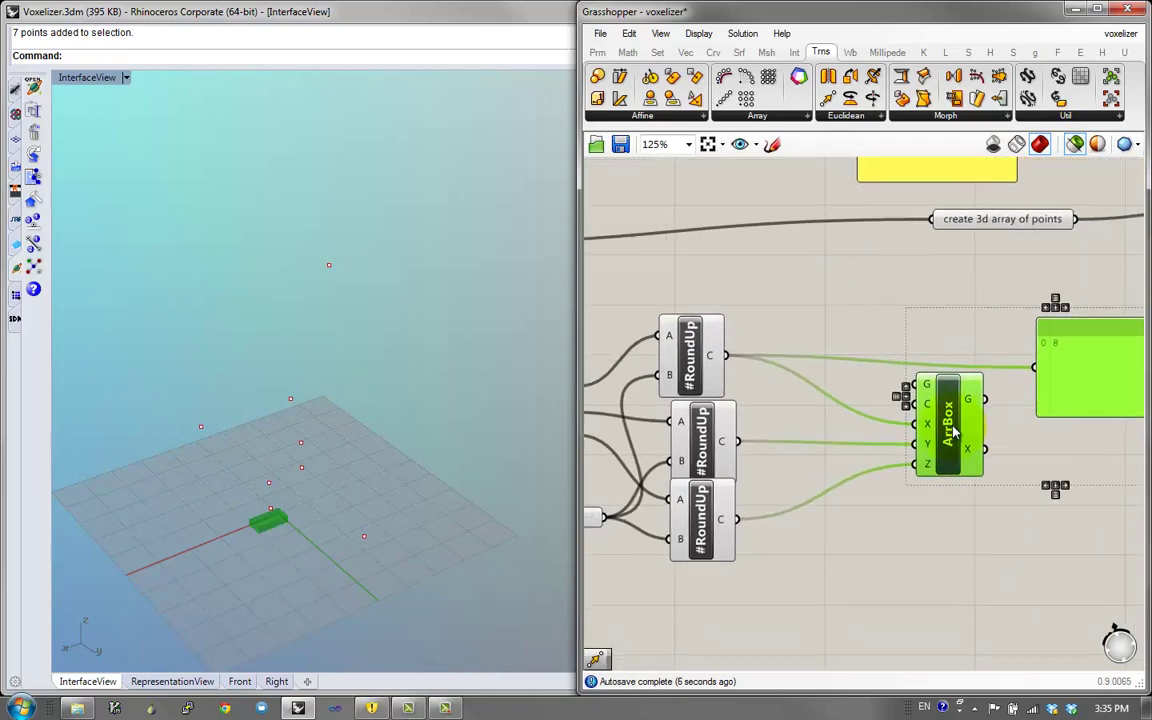
left_click(792, 398)
right_click_drag(792, 398, 953, 417)
left_click_drag(856, 462, 845, 459)
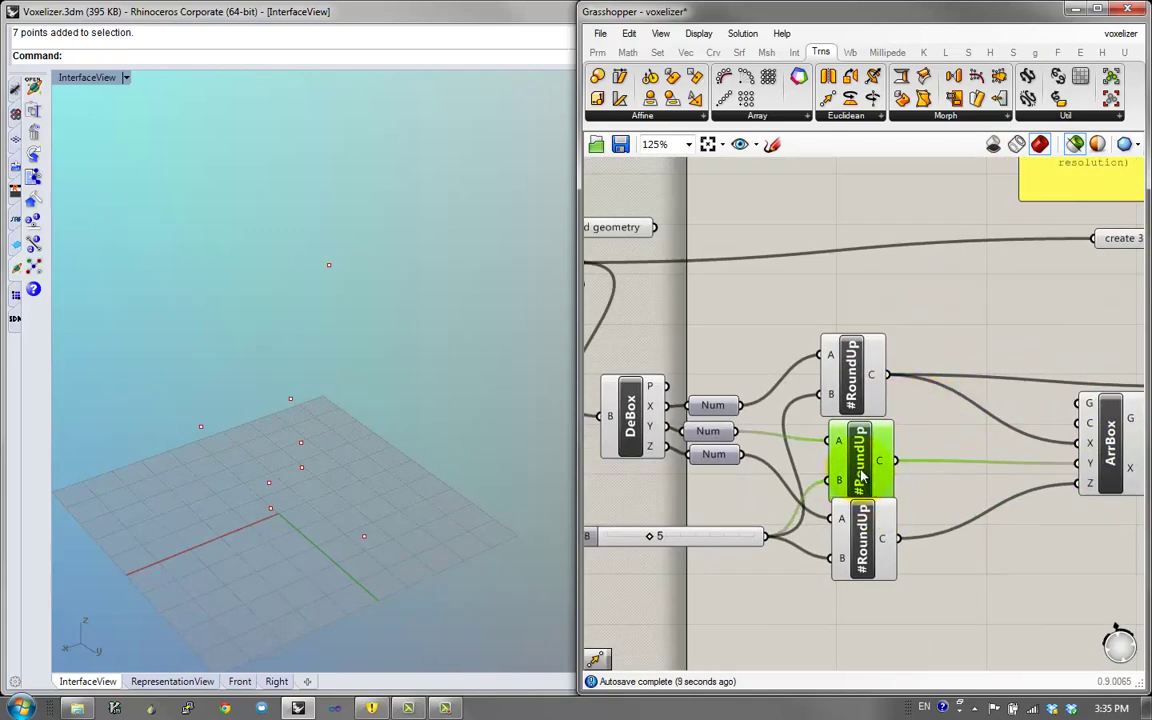
mouse_move(872, 536)
left_mouse_down()
mouse_move(873, 548)
mouse_move(872, 536)
left_mouse_up()
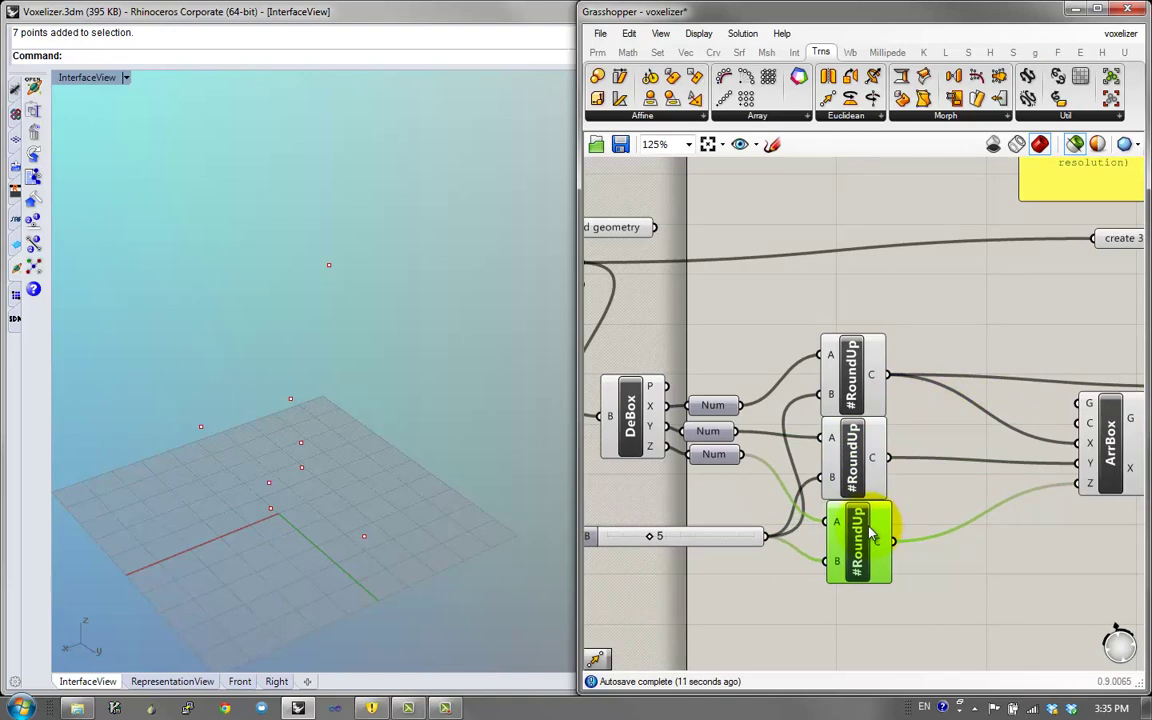
right_click_drag(915, 357, 874, 378)
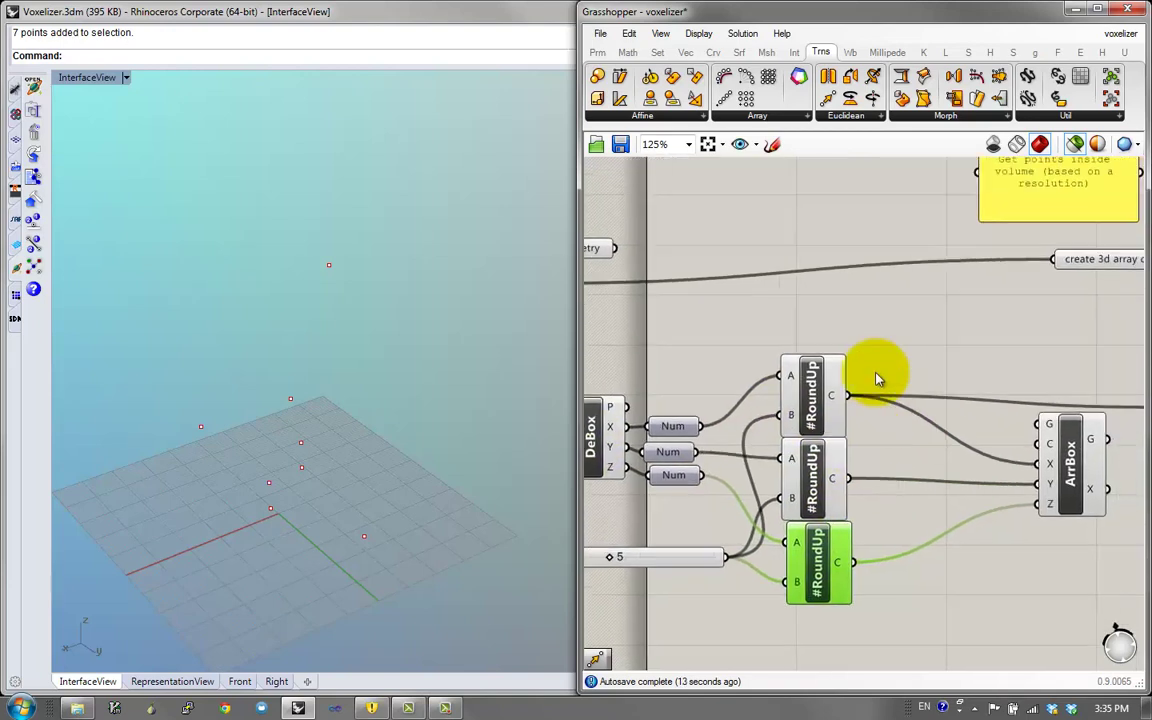
Add a Center Box component between the RoundUp clusters and the Box Array
left_click(715, 53)
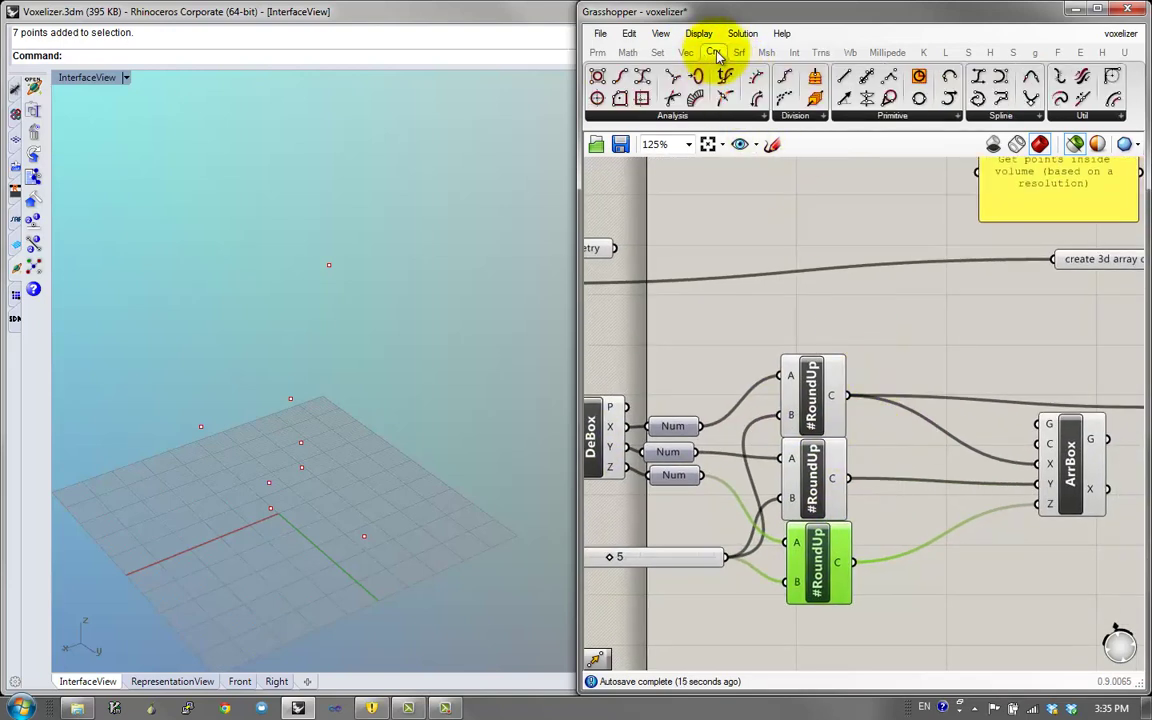
left_click(738, 53)
double_click(895, 320)
type("box")
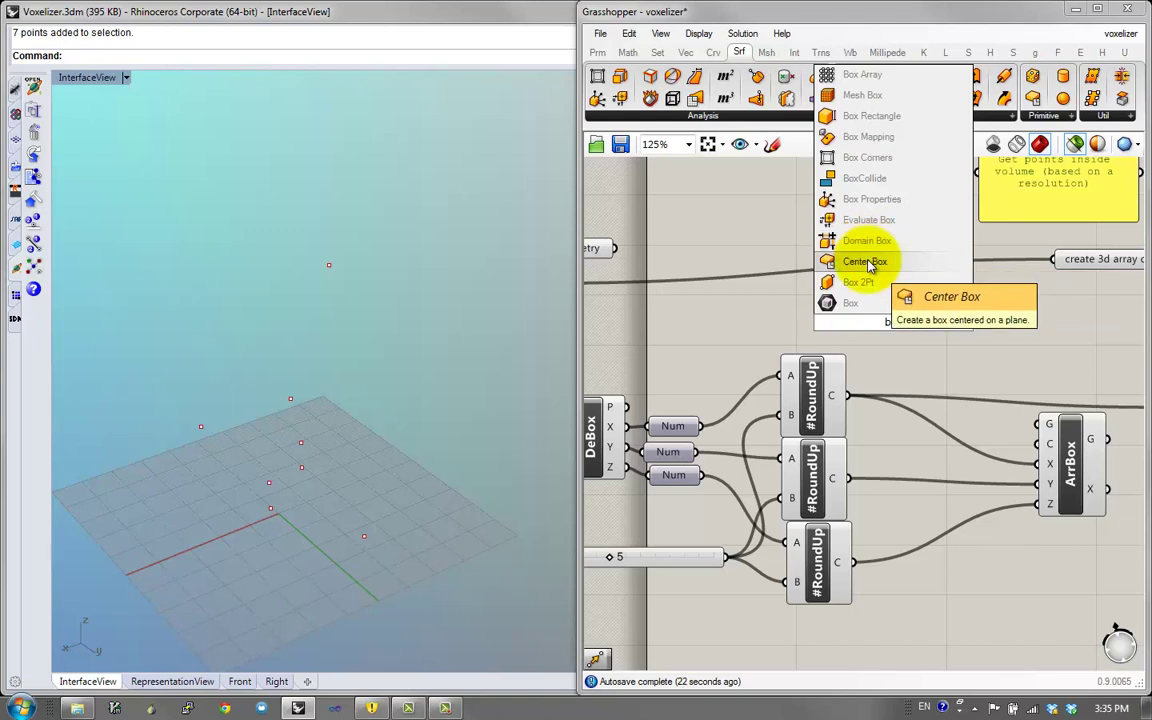
left_click(866, 262)
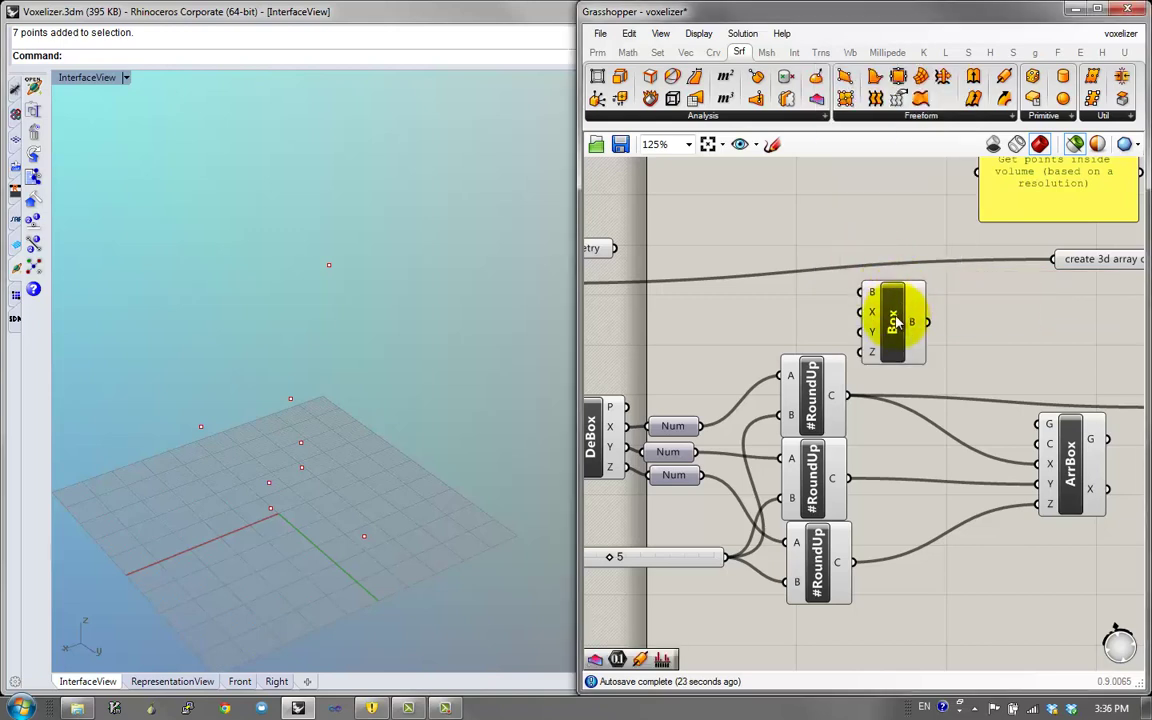
left_click_drag(895, 322, 983, 375)
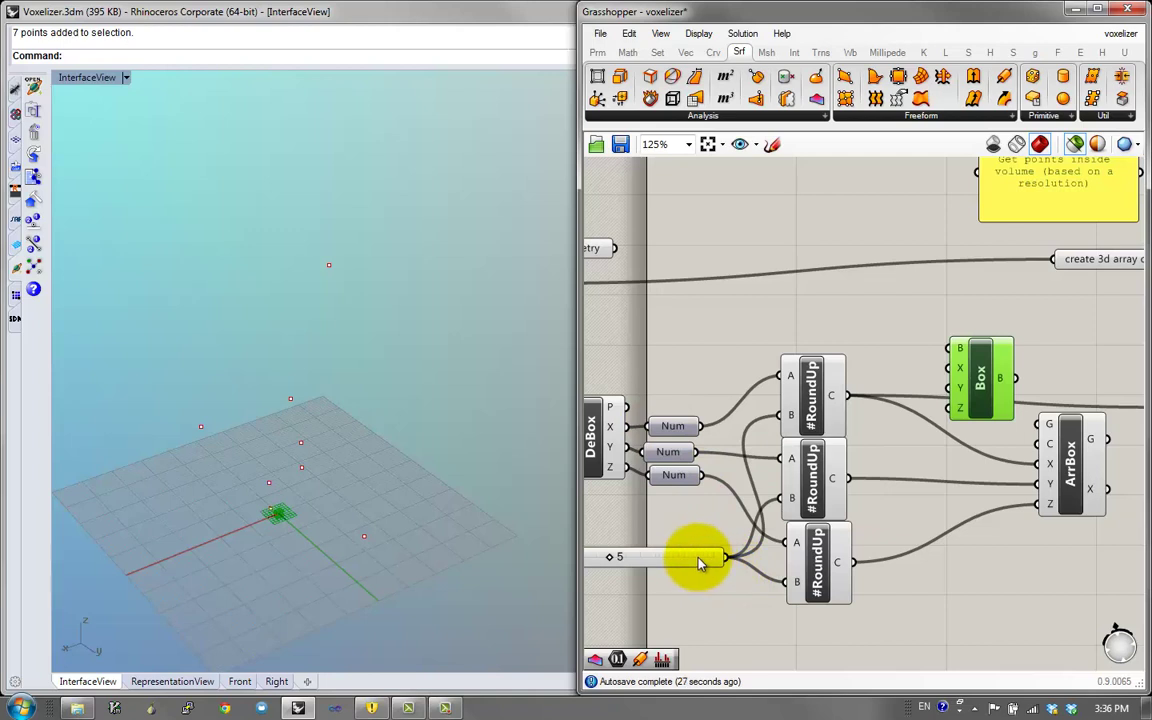
Connect the resolution slider to the Center Box's X, Y and Z inputs
left_click_drag(986, 394, 974, 424)
left_click_drag(675, 563, 675, 546)
left_click_drag(757, 547, 945, 418)
left_click_drag(733, 539, 961, 432)
right_click_drag(1056, 460, 1009, 444)
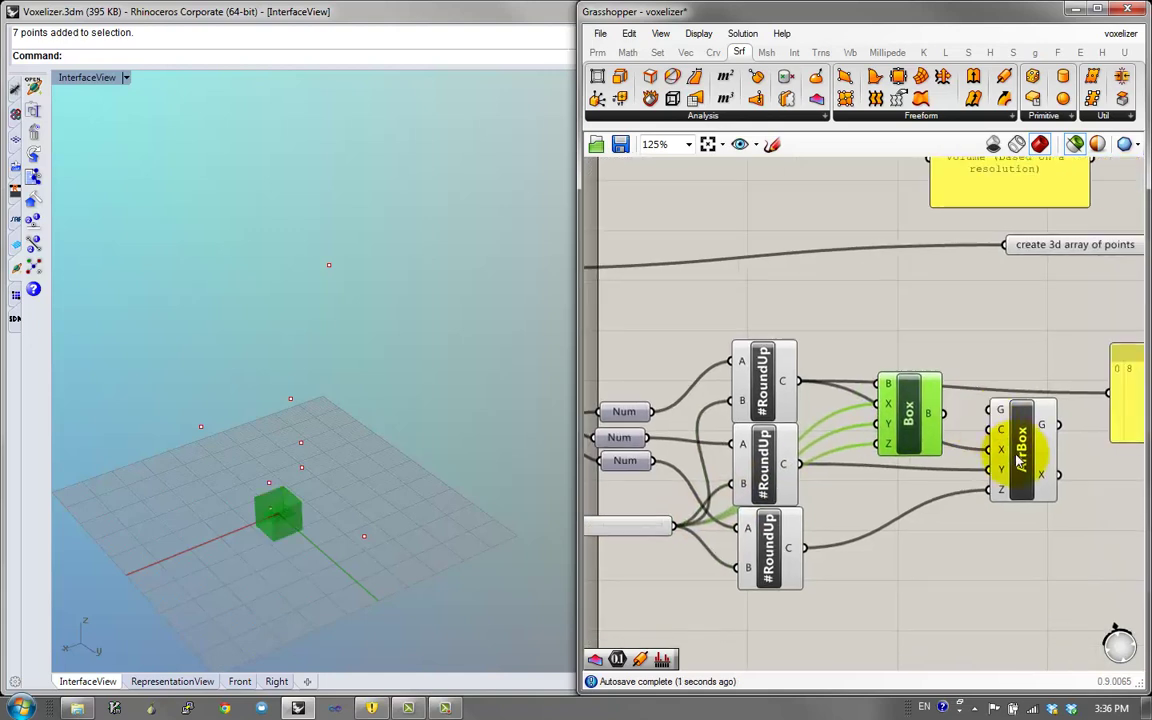
Space the Box Array and Center Box farther from the RoundUp clusters, and set the resolution slider to 6
left_click_drag(1022, 463, 1068, 442)
right_click_drag(902, 435, 908, 434)
left_click_drag(918, 427, 965, 418)
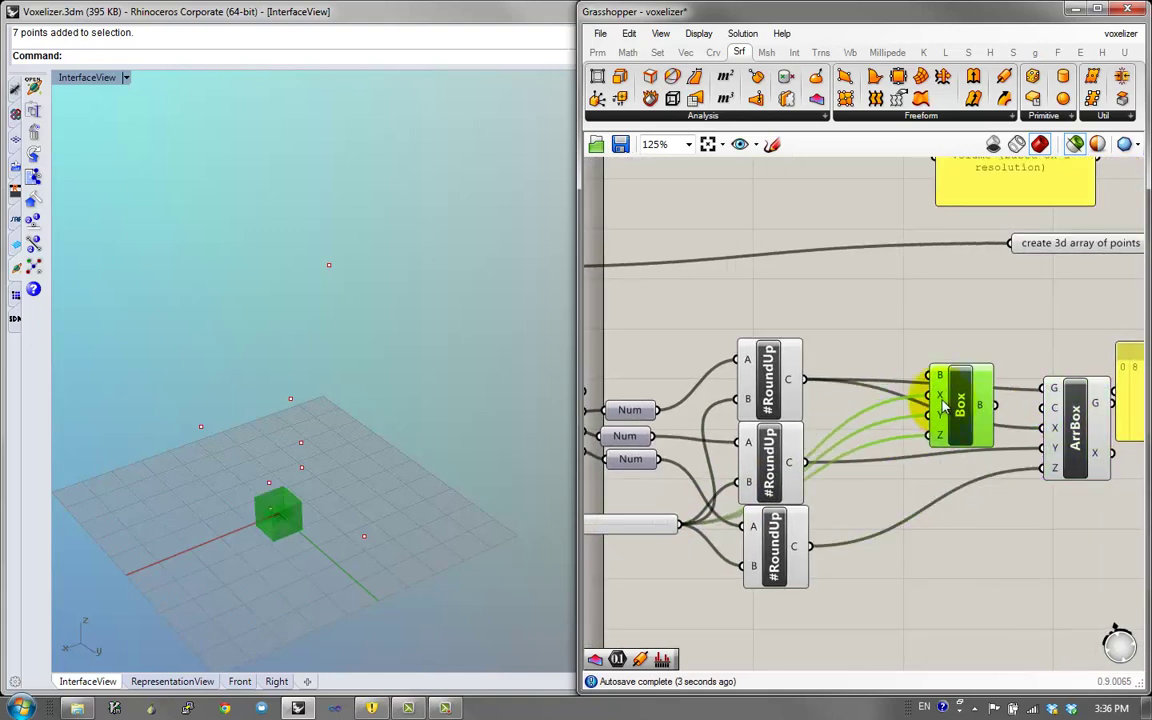
right_click_drag(753, 485, 832, 483)
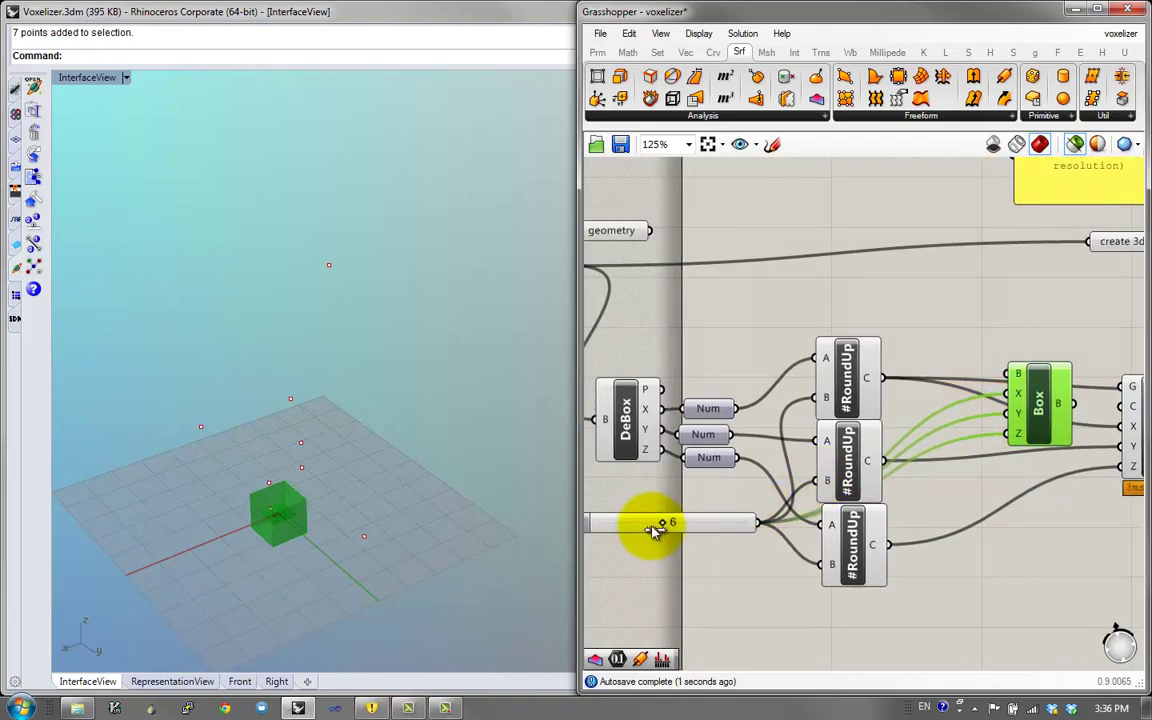
mouse_move(652, 533)
left_mouse_down()
mouse_move(740, 522)
mouse_move(638, 528)
mouse_move(728, 527)
mouse_move(656, 535)
mouse_move(662, 528)
left_mouse_up()
Connect the Center Box output to the Box Array's cell (C) and geometry (G) inputs, and preview the resulting array
right_click_drag(954, 480, 811, 467)
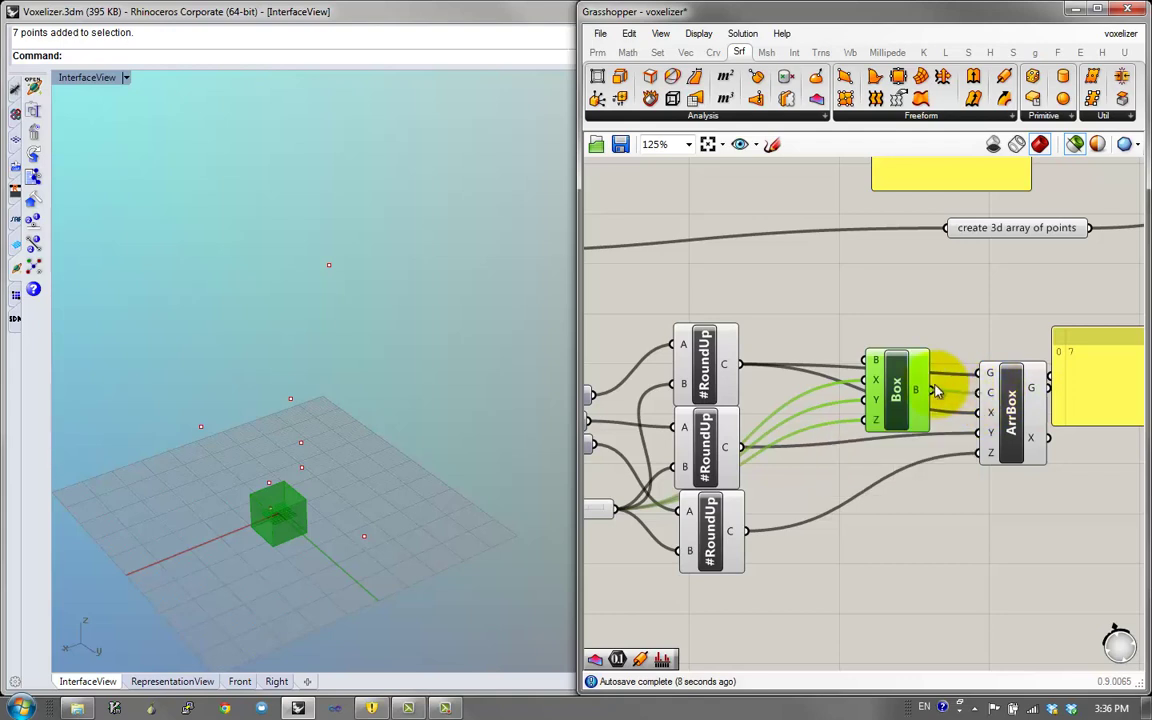
left_click(988, 402)
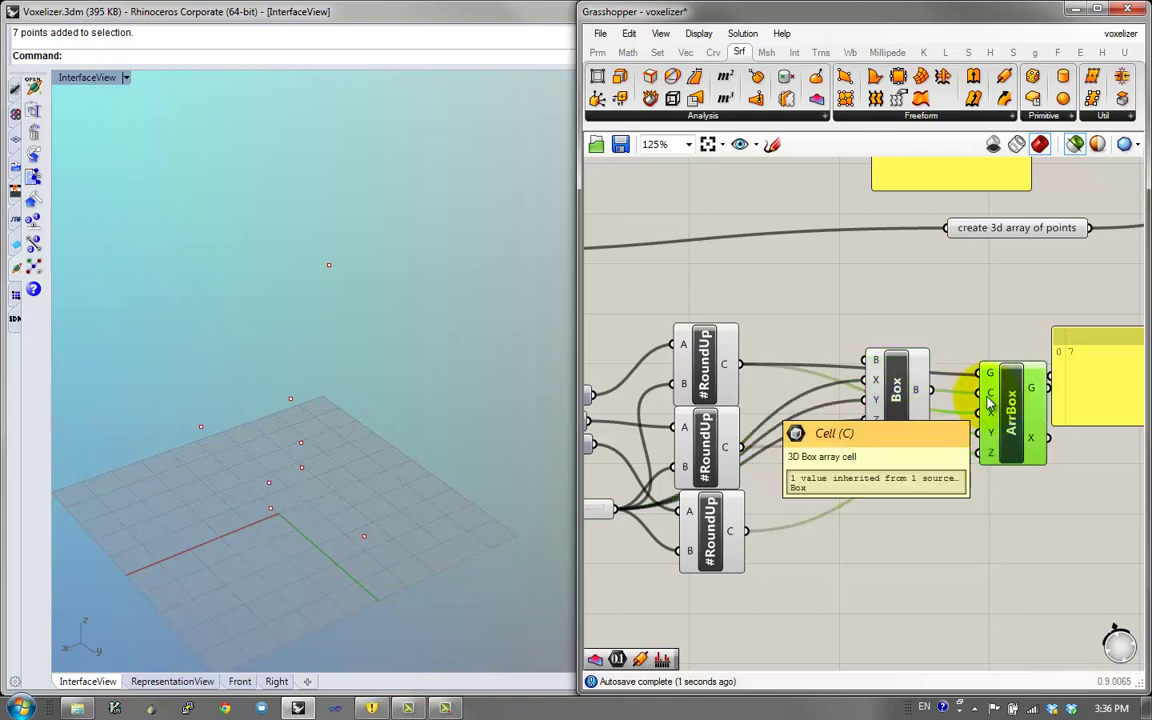
right_click_drag(990, 377, 913, 458)
left_click(915, 430)
scroll(1000, 440, "down", 3)
scroll(940, 440, "up", 2)
left_click(1000, 475)
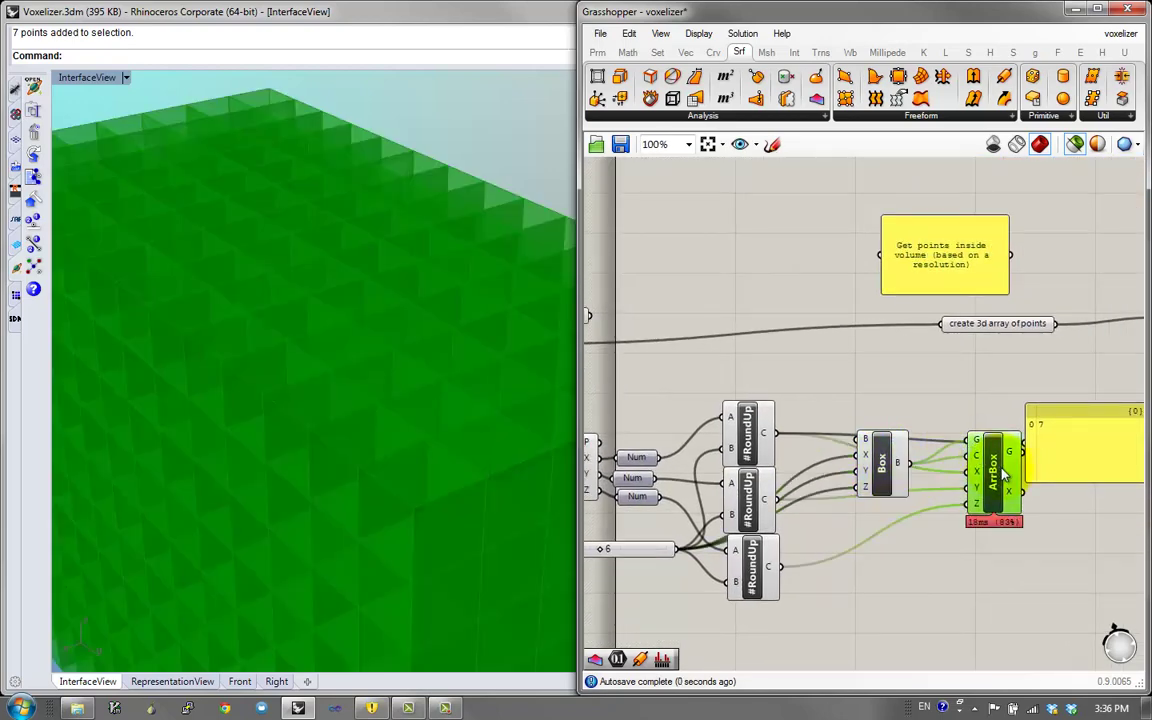
Compare the extent of the box array with the Bounding Box component's preview in the viewport
mouse_move(334, 365)
right_mouse_down()
mouse_move(341, 206)
mouse_move(318, 355)
right_mouse_up()
right_click_drag(700, 446, 746, 440)
scroll(746, 440, "down", 1)
right_click_drag(633, 413, 717, 426)
left_click(674, 381)
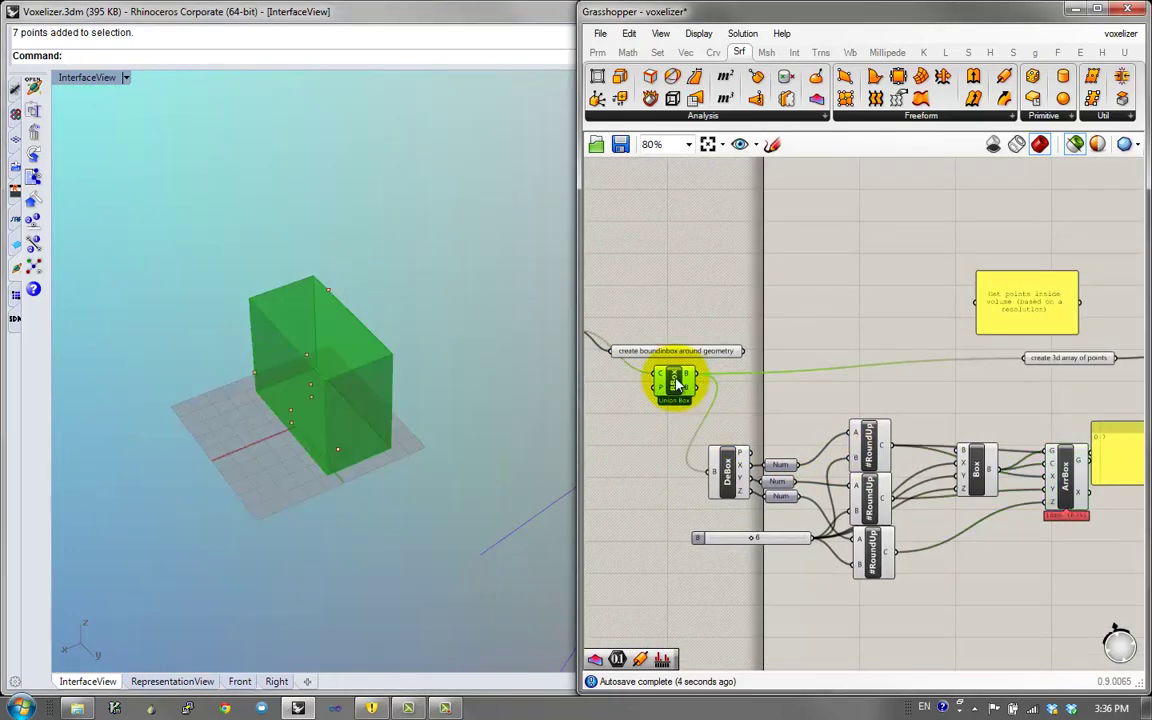
right_click_drag(345, 398, 365, 290)
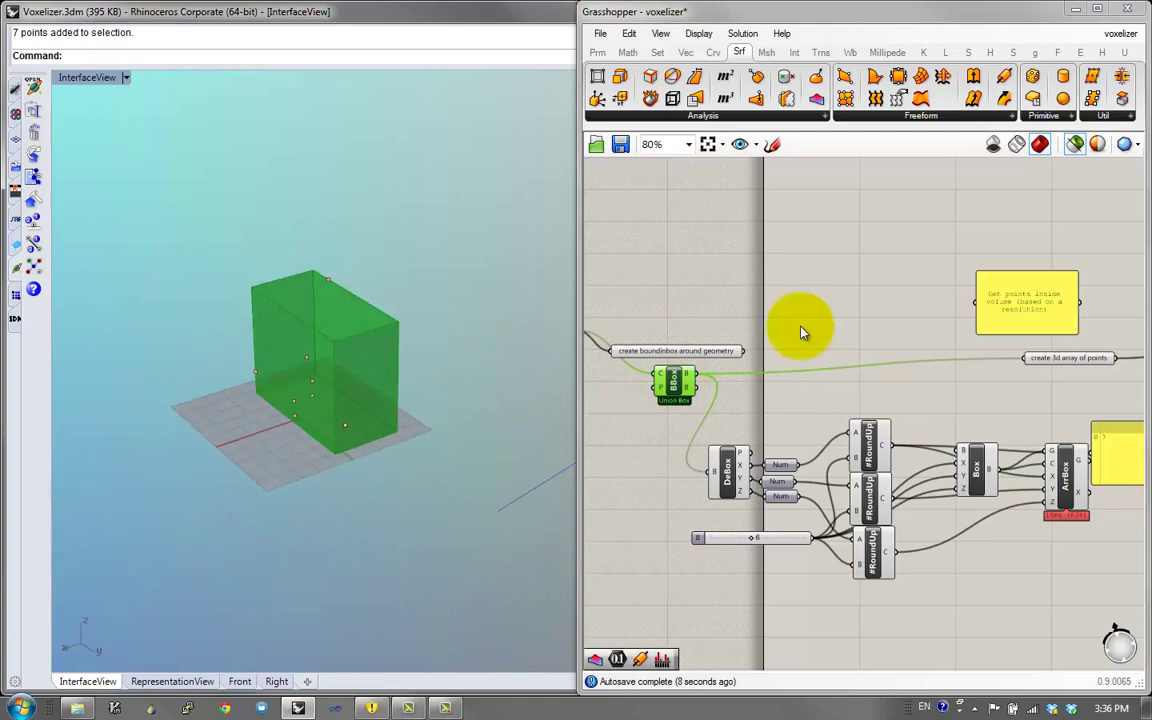
Preview the single Center Box and vary the resolution slider to check the cell's size, ending at 6
scroll(1045, 455, "up", 2)
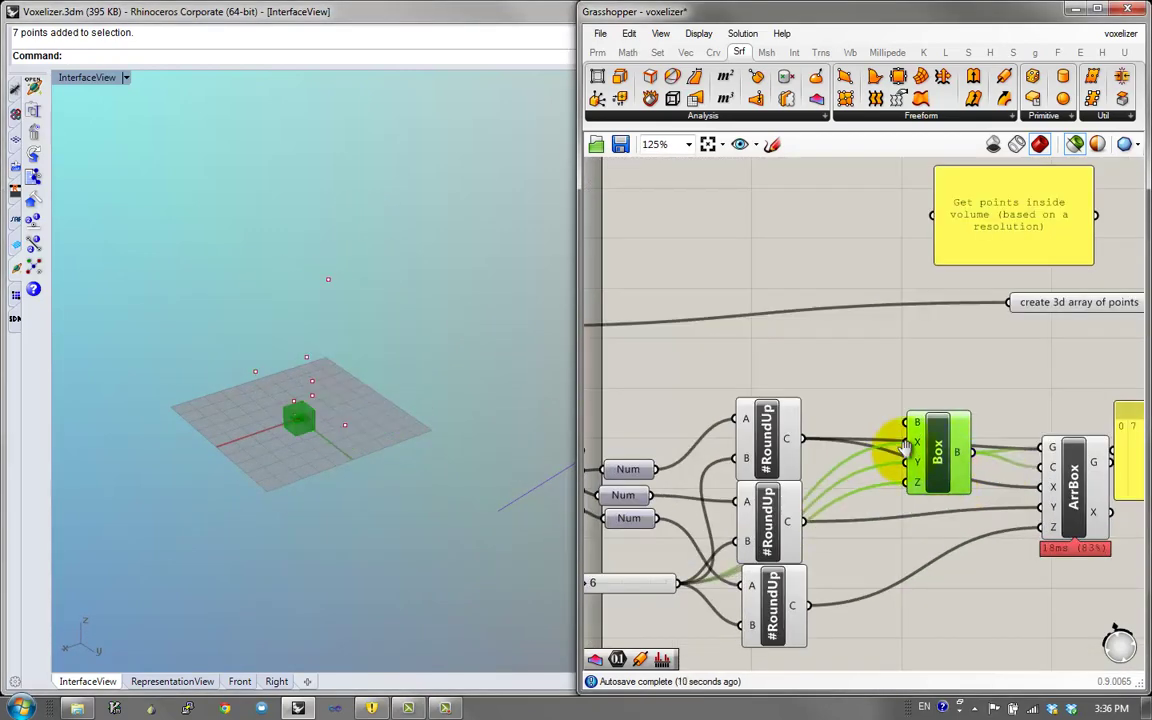
right_click_drag(905, 448, 959, 439)
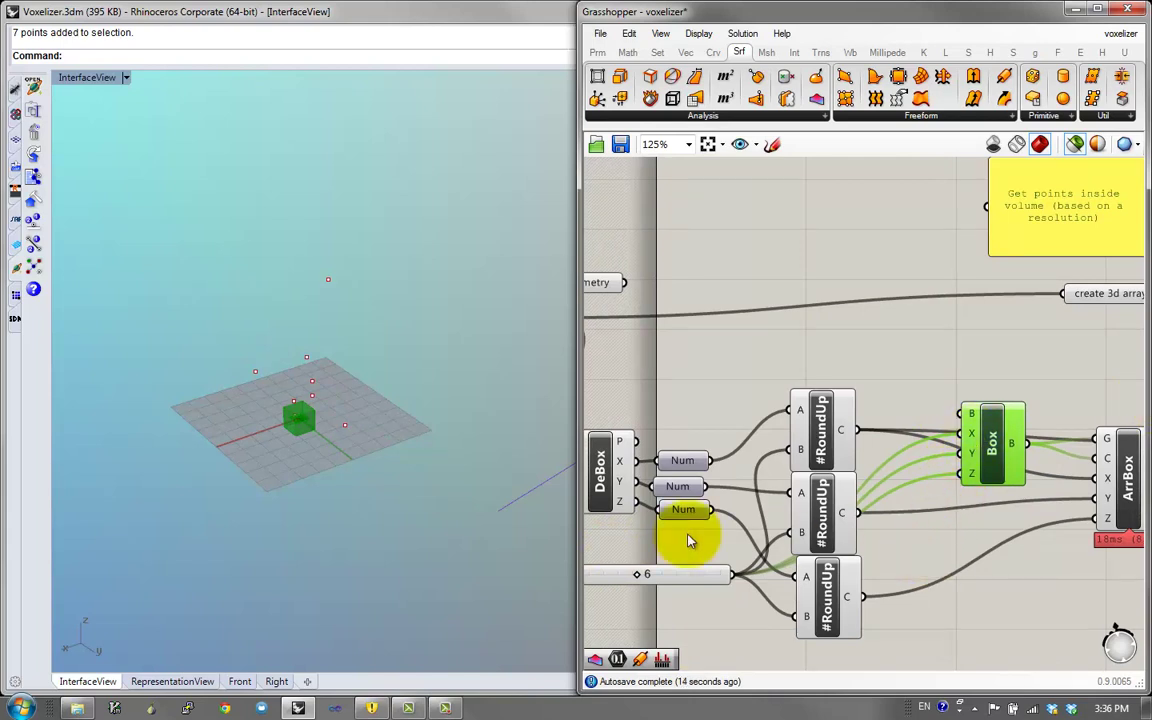
right_click_drag(659, 530, 724, 518)
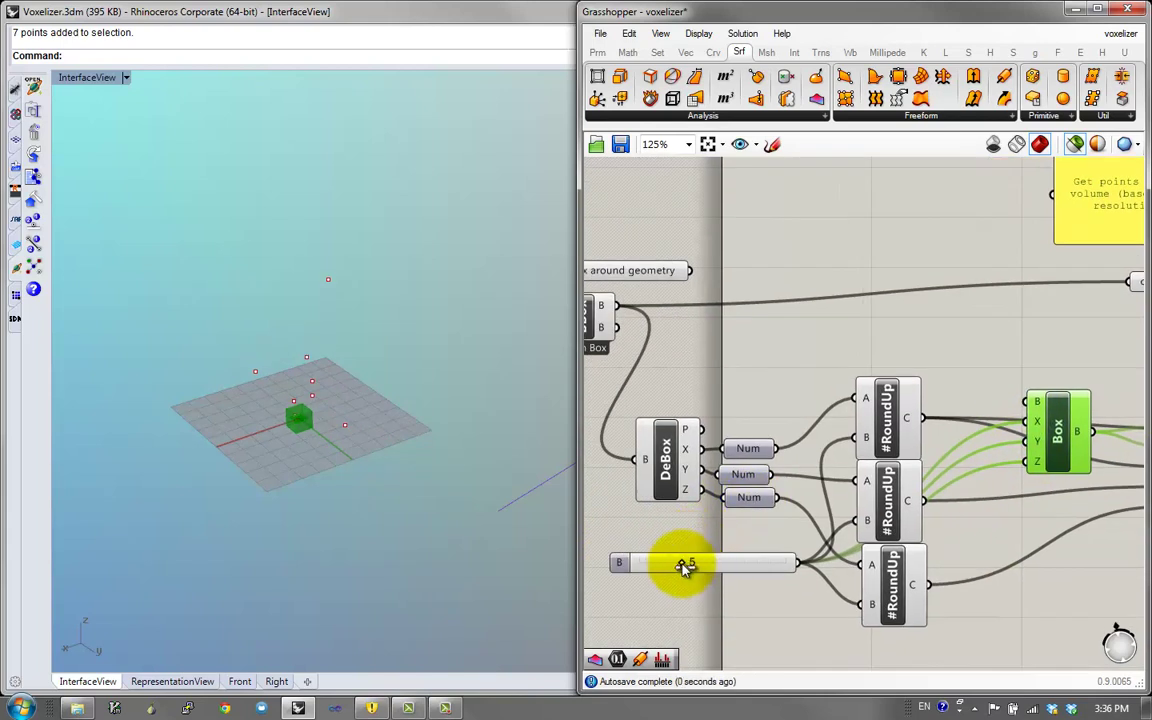
left_click_drag(703, 567, 677, 567)
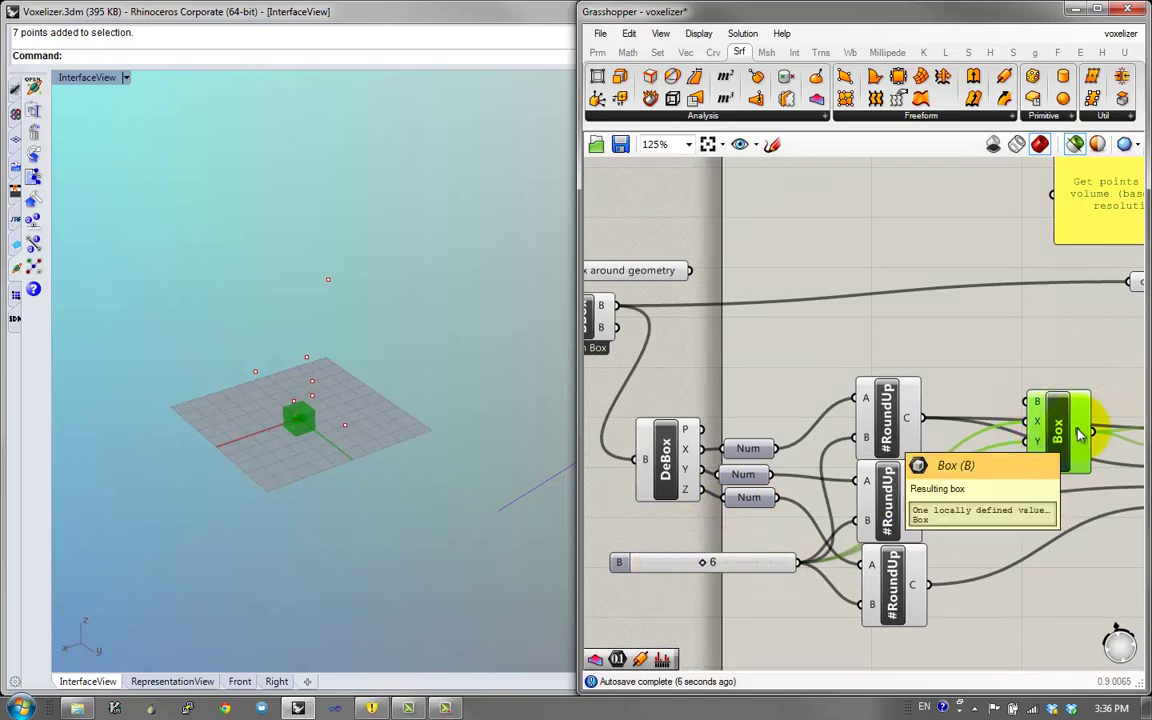
right_click_drag(1078, 434, 1052, 448)
left_click_drag(642, 473, 1045, 343, "alt")
left_click_drag(1067, 446, 1023, 349)
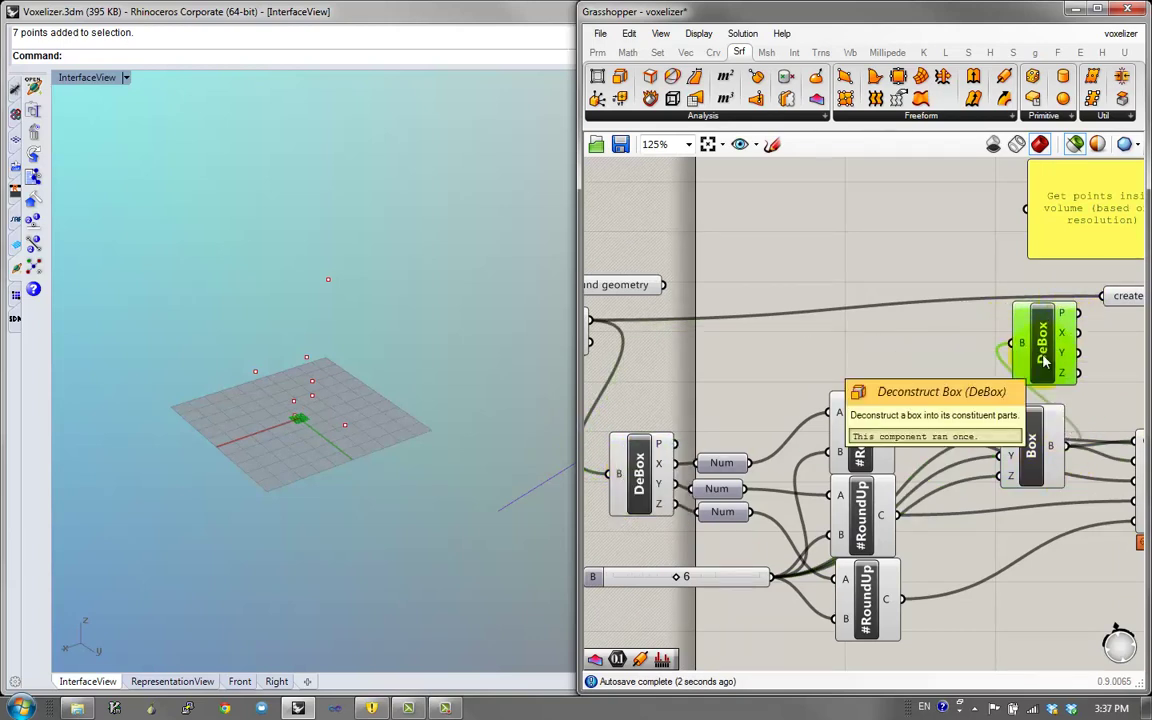
key("Delete")
Make room beside the Center Box and add a Division component and a panel containing 2
left_click_drag(1031, 445, 1053, 435)
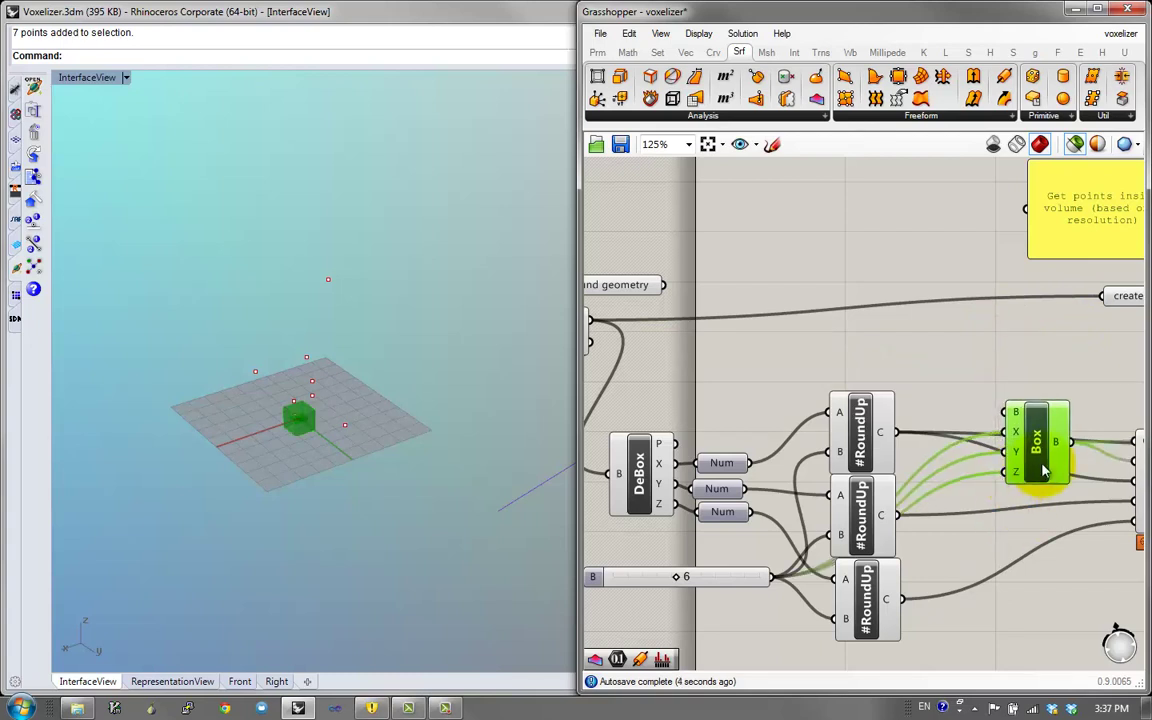
double_click(965, 396)
key("Return")
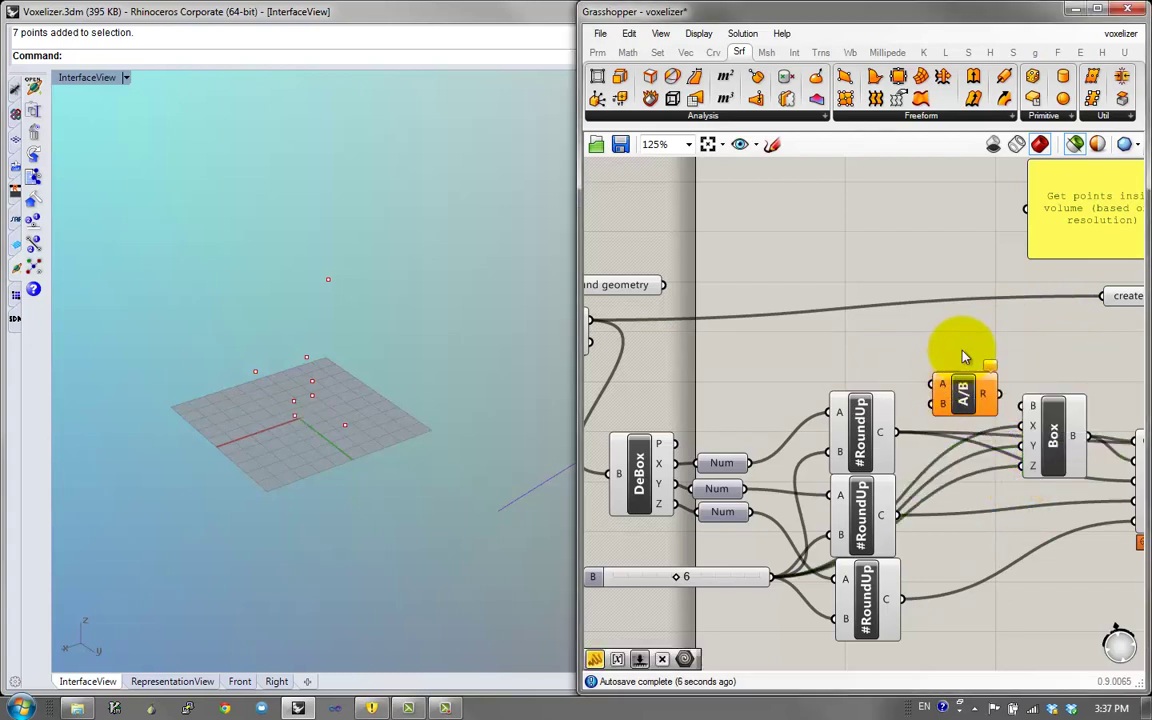
double_click(963, 357)
type("2")
key("Return")
Place the small panel beside the Division component, connecting the panel to input B and the resolution slider to input A
scroll(955, 361, "down", 1)
right_click_drag(955, 361, 904, 335)
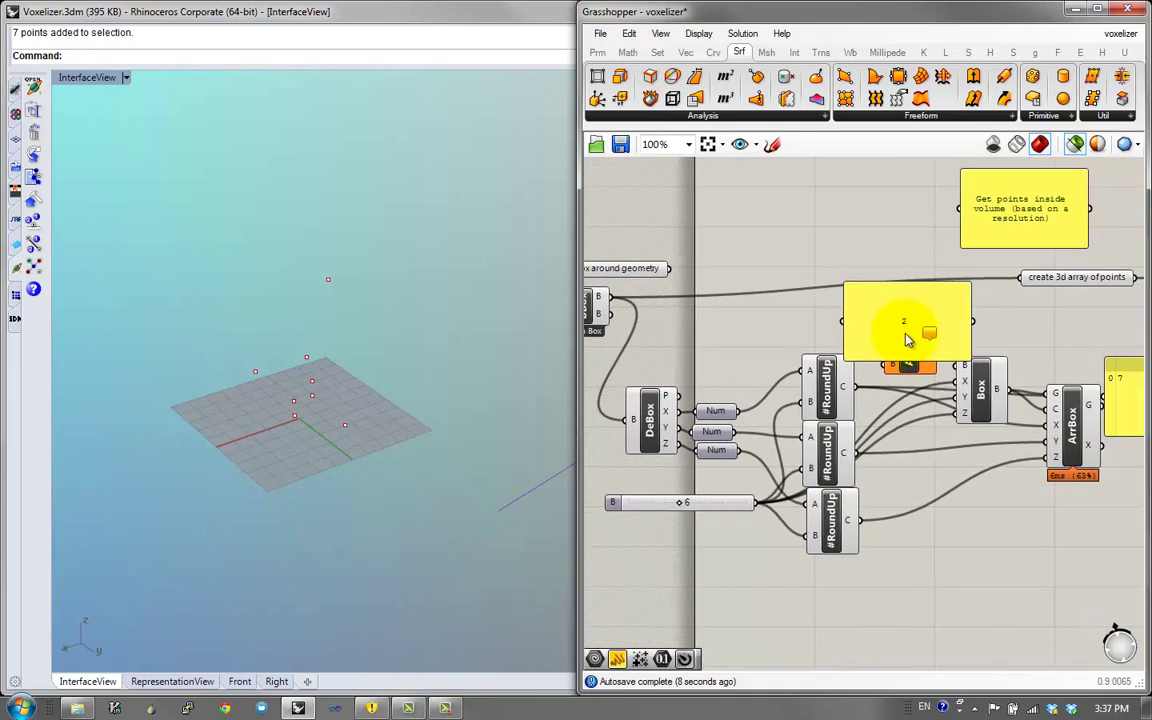
right_click_drag(928, 381, 767, 403)
left_click_drag(731, 432, 911, 397, "alt")
right_click_drag(837, 436, 899, 454)
left_click_drag(656, 543, 1005, 403)
right_click_drag(949, 402, 790, 412)
scroll(790, 412, "up", 1)
left_click_drag(985, 450, 985, 432)
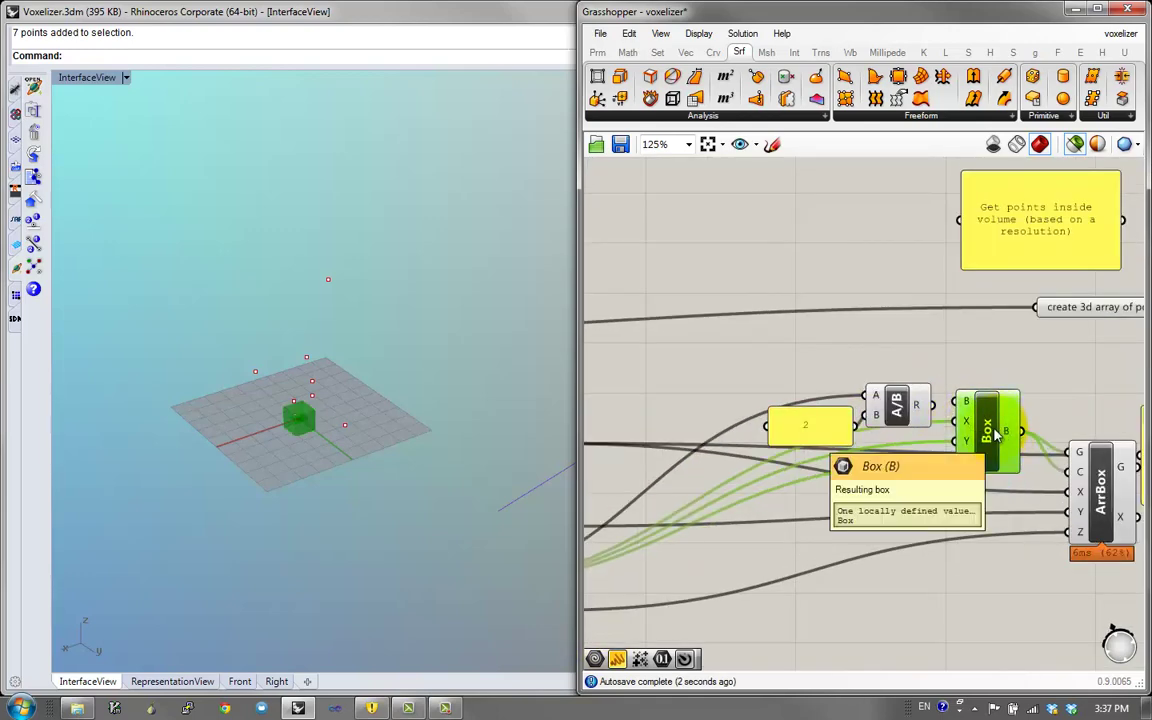
Connect the Division result to the Center Box's X, Y and Z inputs in place of the resolution slider
right_click_drag(643, 515, 851, 504)
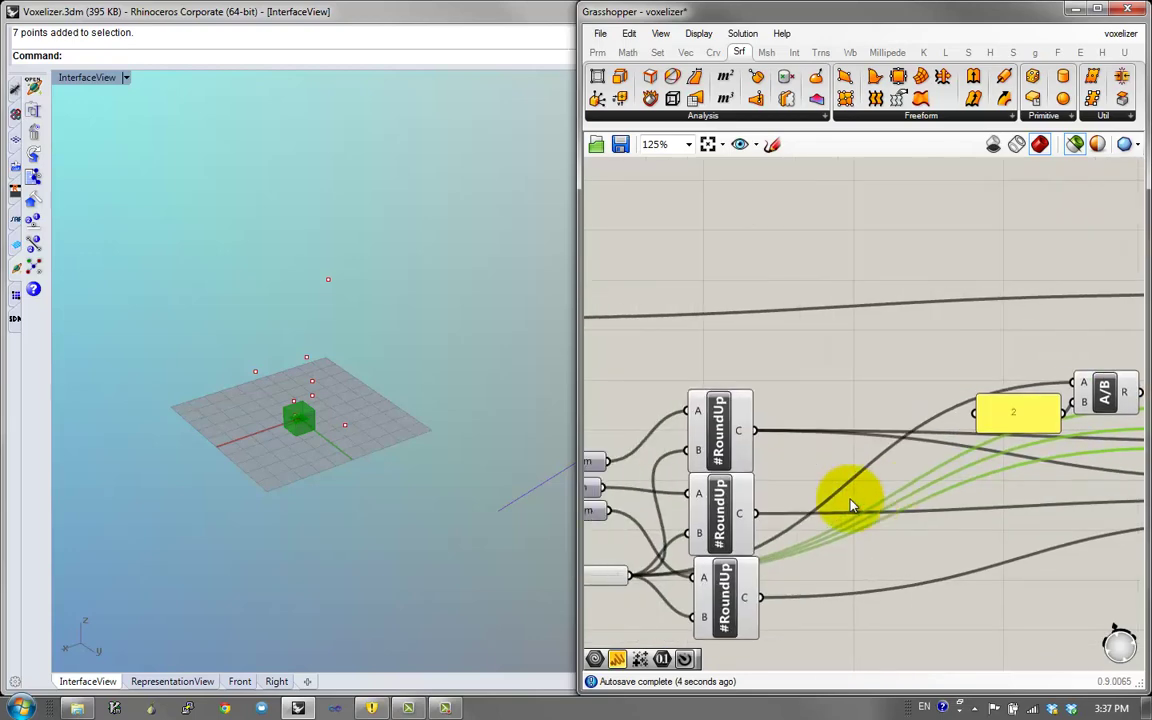
right_click_drag(652, 560, 821, 550)
right_click_drag(1050, 450, 135, 527)
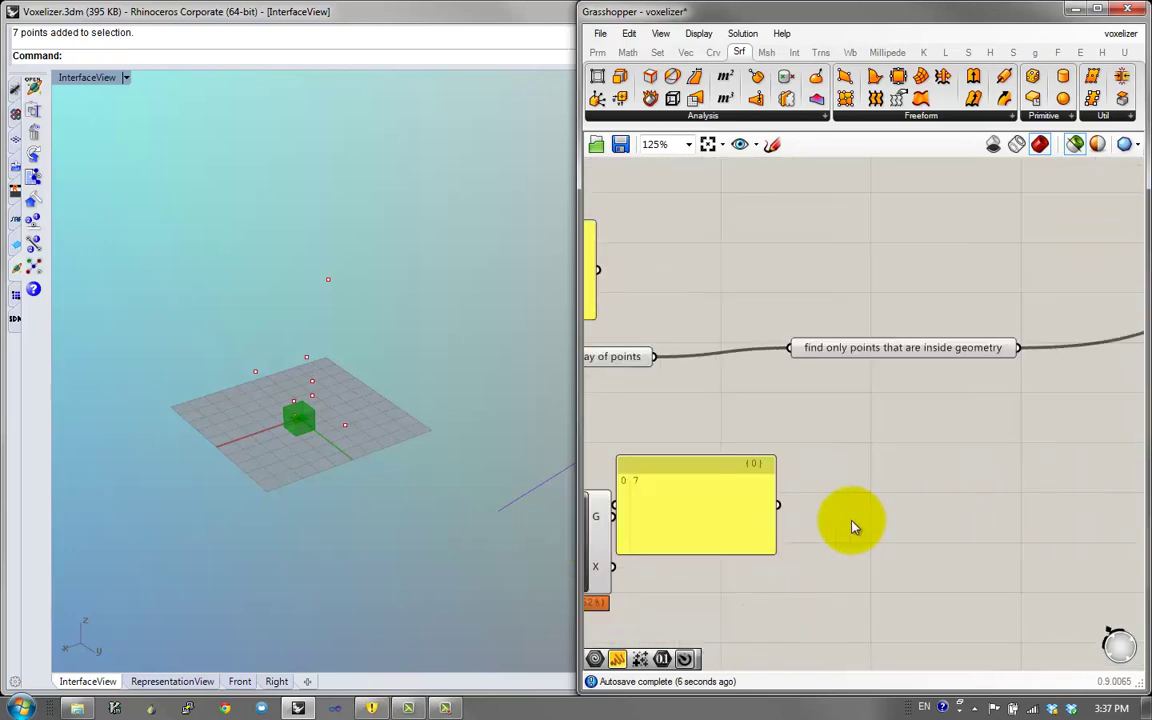
right_click_drag(613, 510, 1034, 478)
scroll(870, 447, "up", 1)
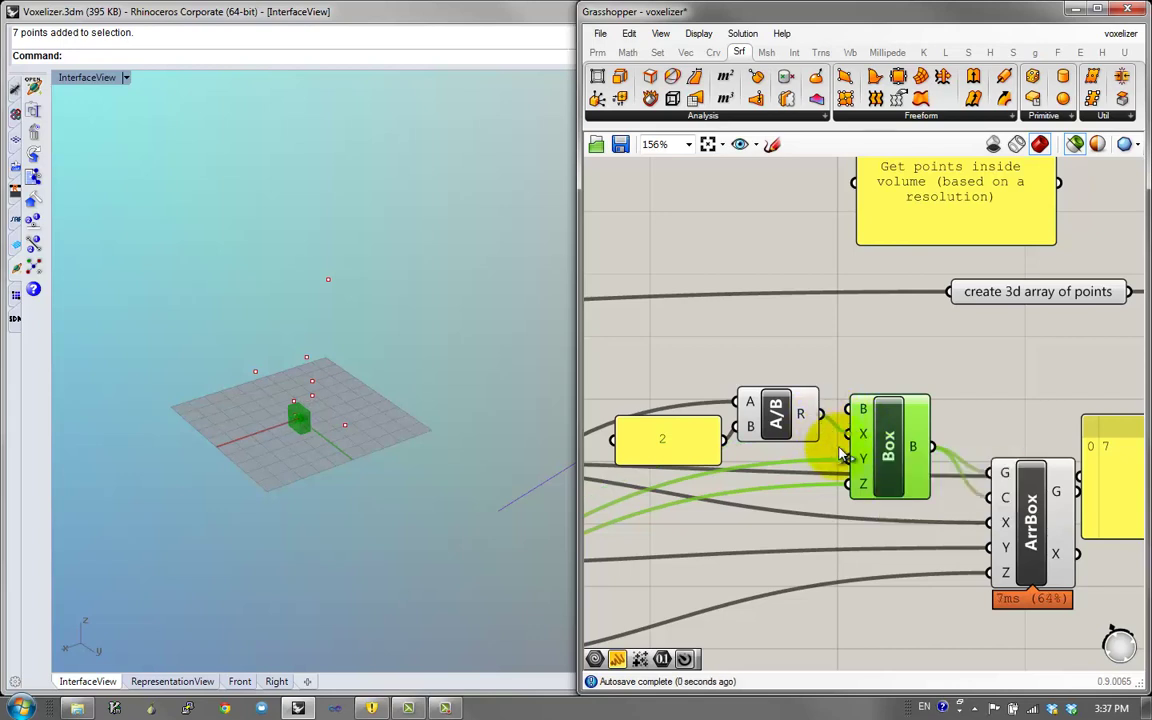
left_click_drag(843, 458, 845, 486)
right_click_drag(340, 426, 339, 426)
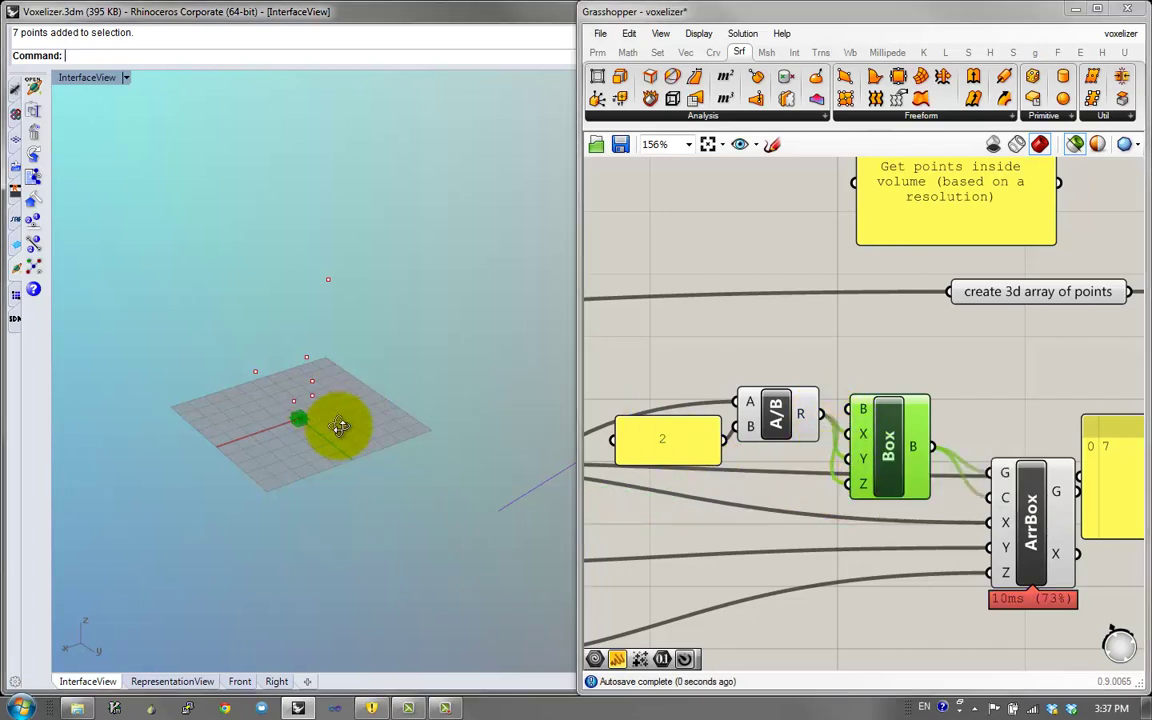
Preview the resized box array and compare it with the bounding box in the viewport
left_click(1043, 540)
right_click_drag(400, 318, 389, 364)
right_click_drag(813, 413, 1117, 345)
right_click_drag(757, 364, 759, 309)
scroll(1055, 322, "down", 2)
left_click(713, 265)
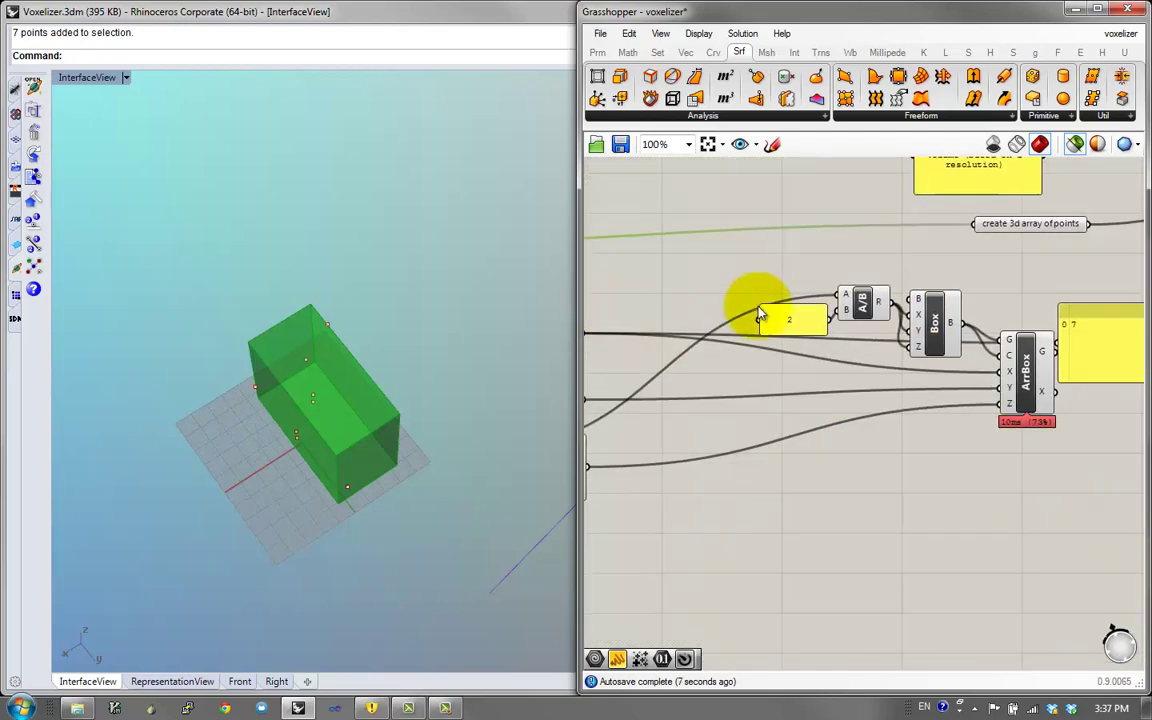
Examine the wiring from the panel and Division component into the Center Box, and preview the box array again
scroll(1015, 390, "up", 3)
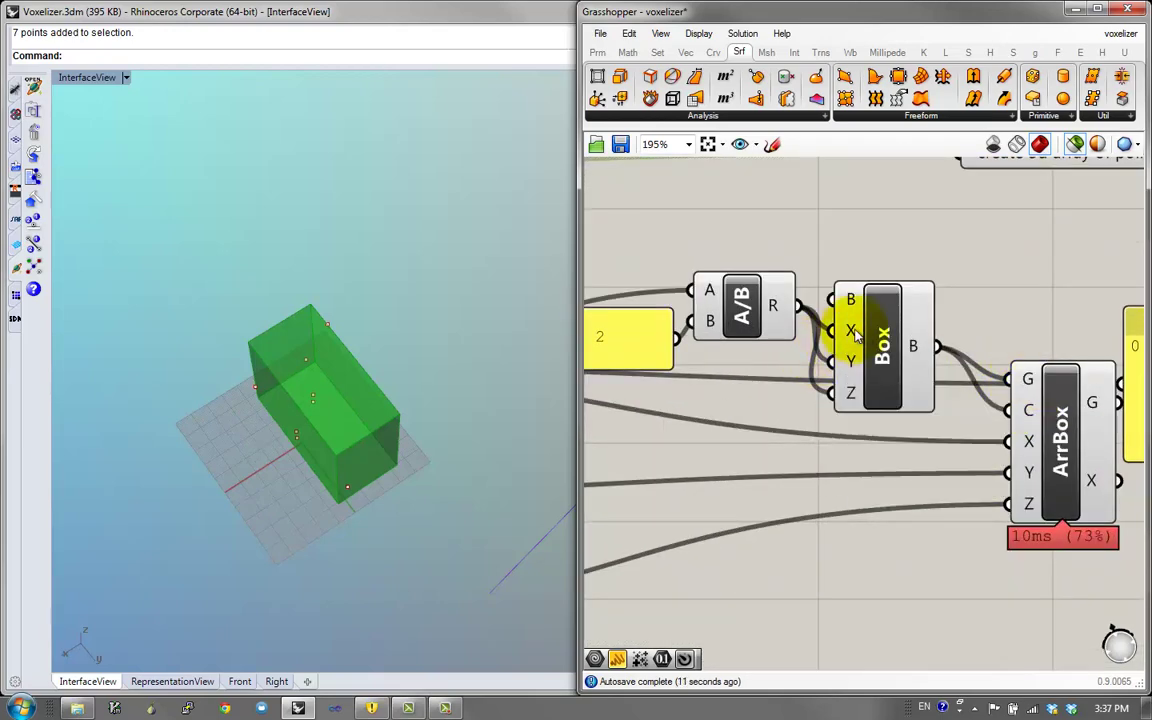
right_click_drag(802, 357, 866, 340)
scroll(868, 340, "down", 2)
left_click(826, 314)
left_click(745, 328)
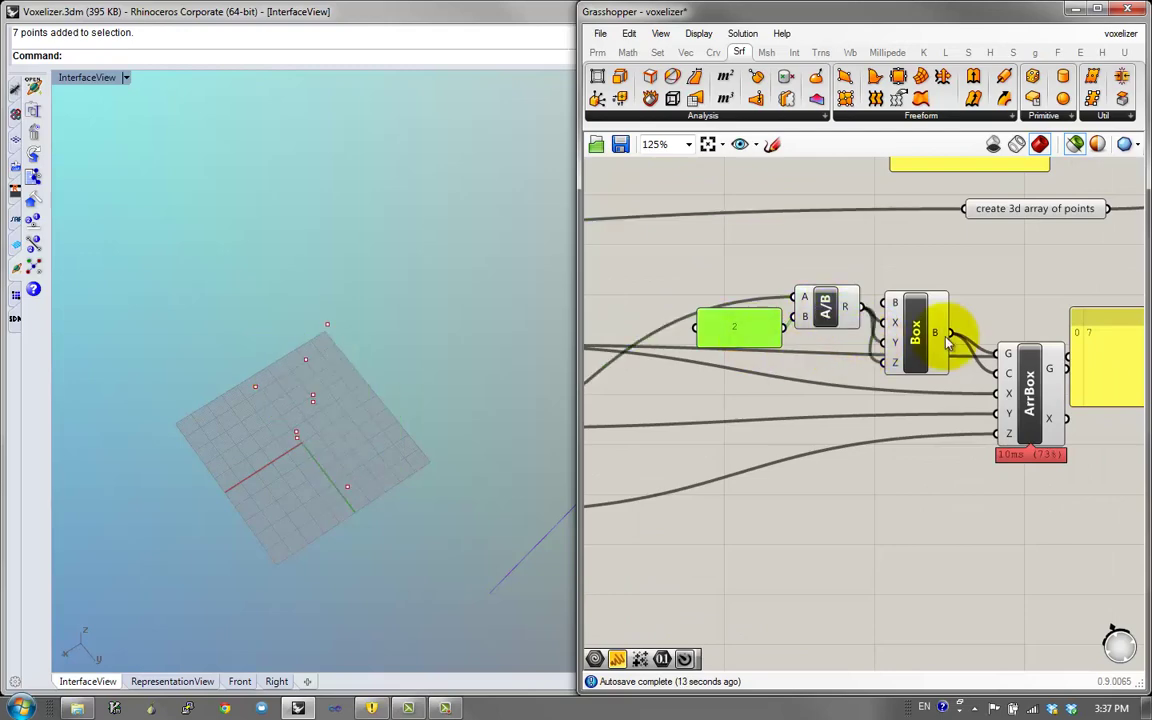
left_click(1037, 375)
right_click_drag(932, 378, 931, 417)
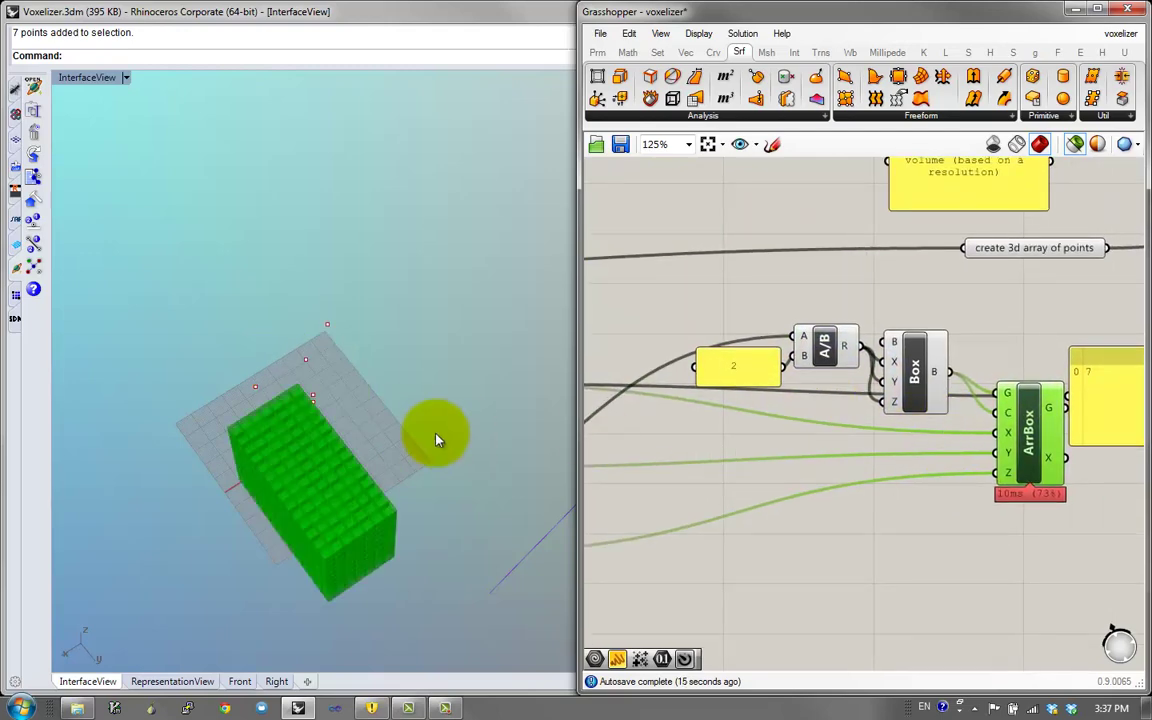
Preview the box array, the single Center Box and the bounding box in turn to compare their positions in the viewport
right_click_drag(437, 440, 562, 376)
right_click_drag(913, 378, 1104, 396)
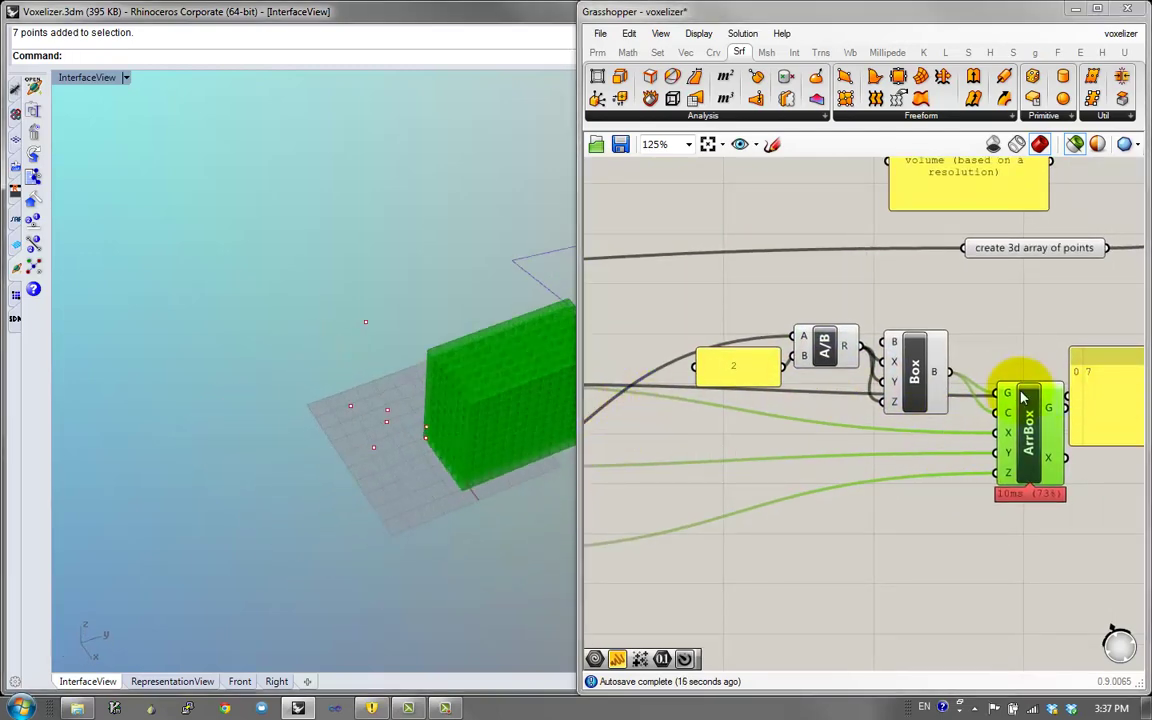
right_click_drag(442, 467, 866, 375)
left_click(911, 377)
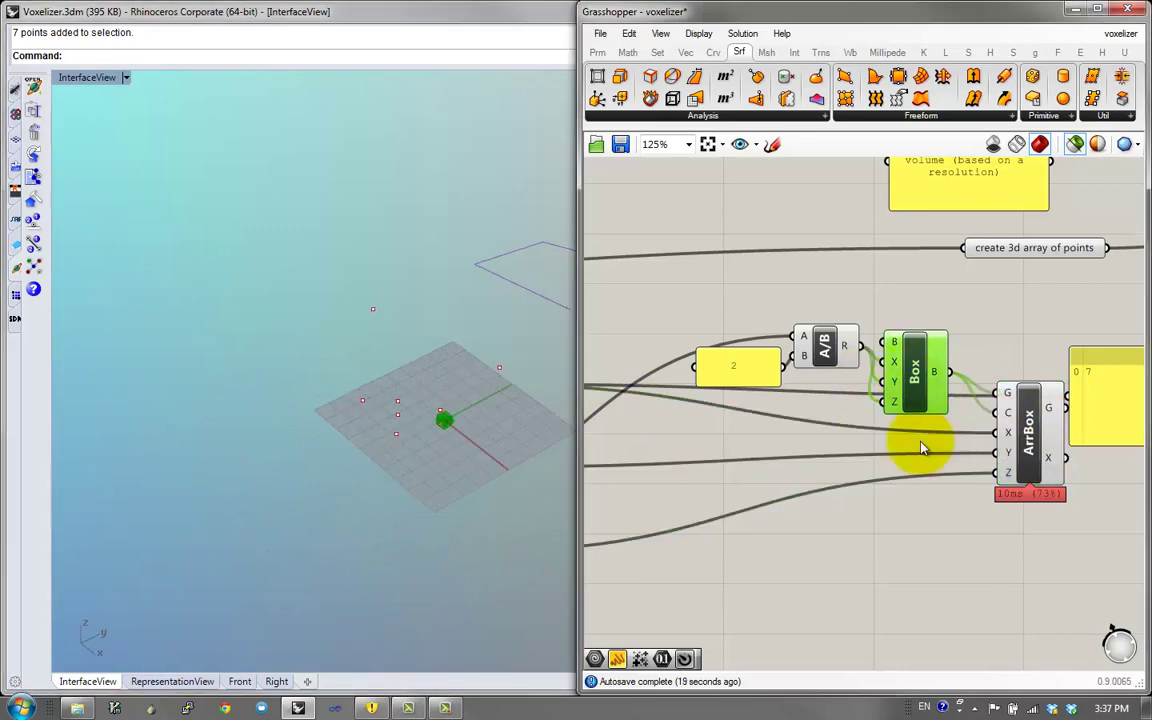
right_click_drag(921, 472, 972, 463)
scroll(972, 463, "down", 2)
right_click_drag(706, 409, 958, 416)
right_click_drag(757, 416, 848, 440)
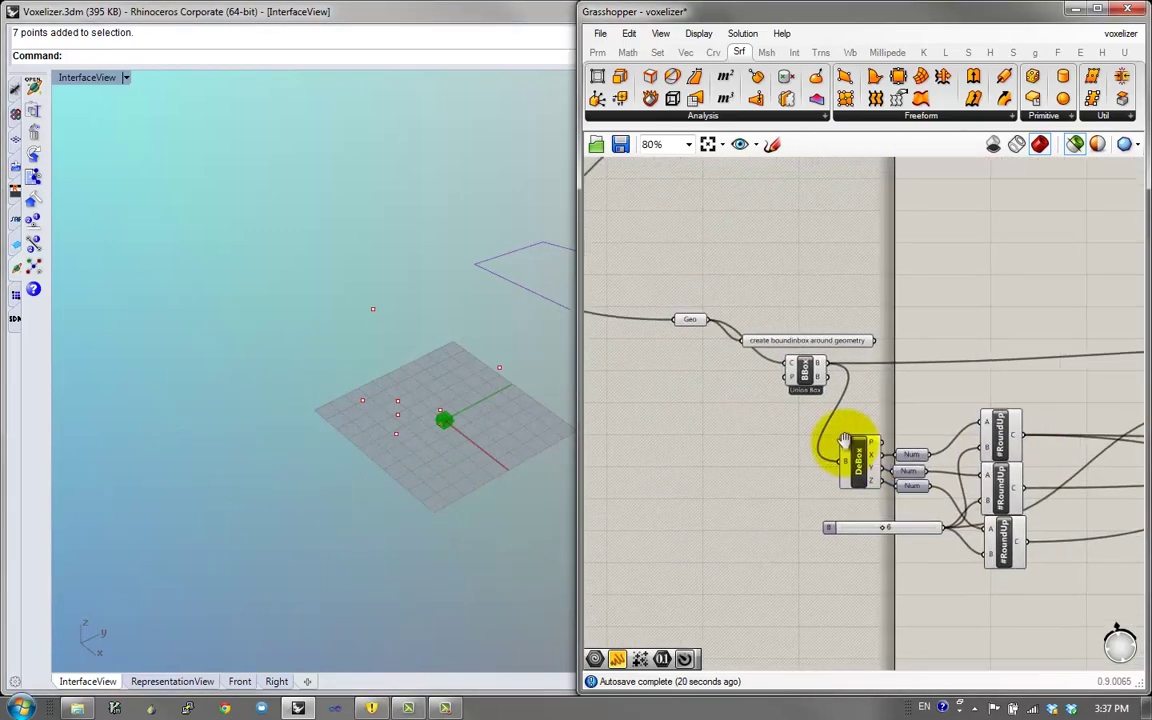
left_click(818, 372)
right_click_drag(404, 411, 345, 442)
scroll(267, 484, "up", 6)
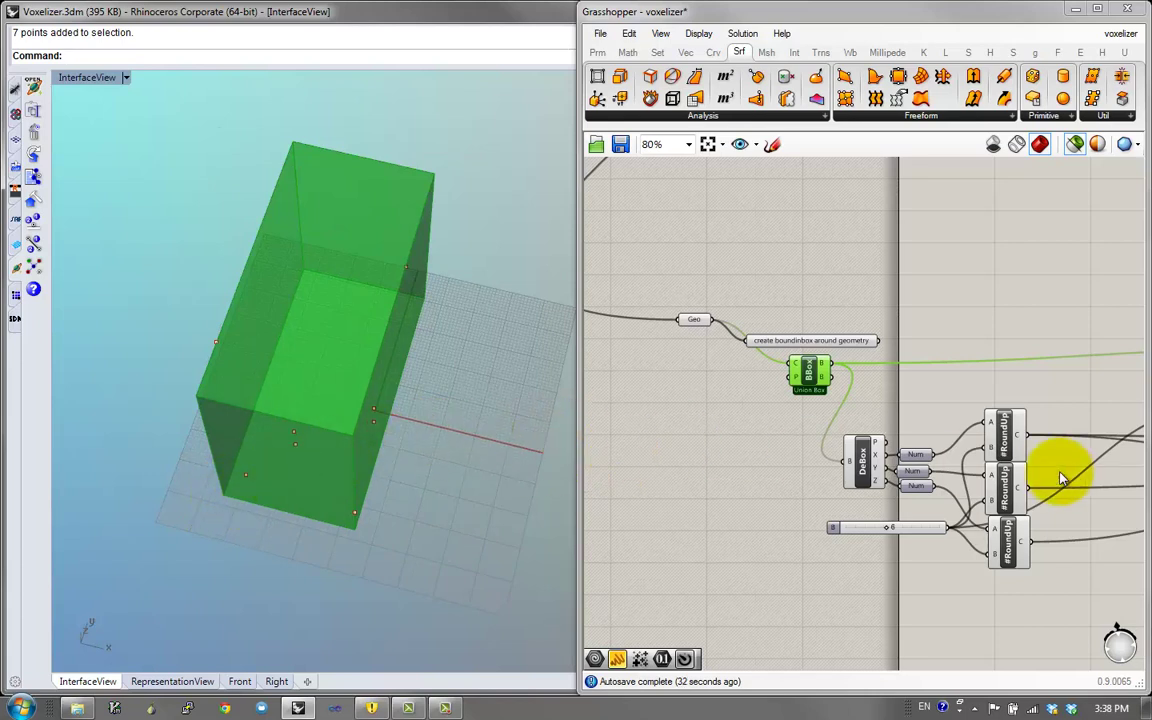
Examine the wiring from the bounding box through the rounded dimensions to the Box Array inputs, and view the bounding box's base corners
scroll(959, 399, "down", 2)
scroll(1088, 428, "up", 2)
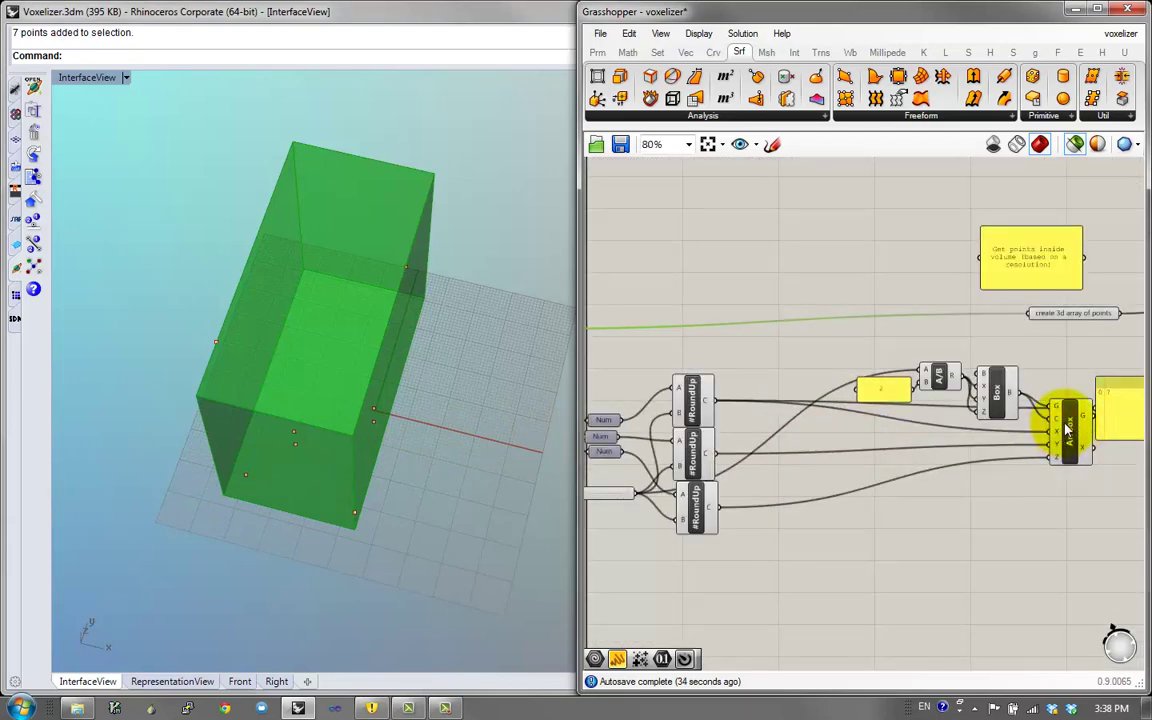
right_click_drag(810, 411, 1143, 456)
scroll(1008, 432, "down", 2)
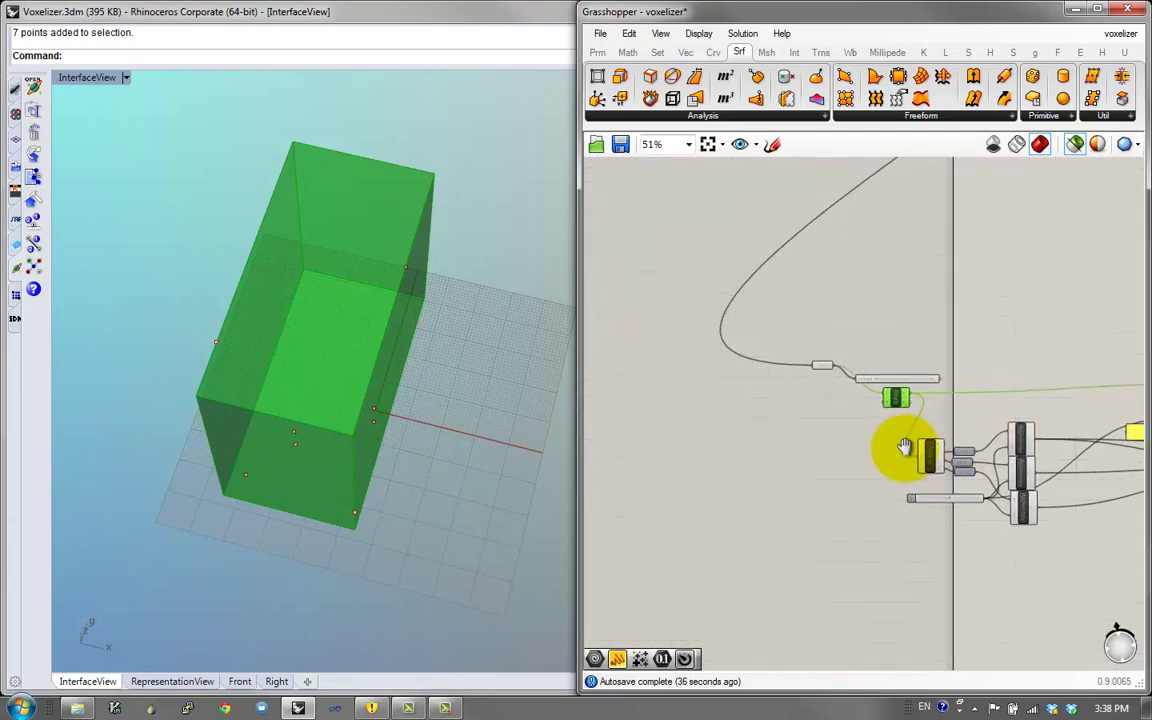
right_click_drag(904, 446, 671, 486)
scroll(1036, 506, "up", 6)
mouse_move(978, 488)
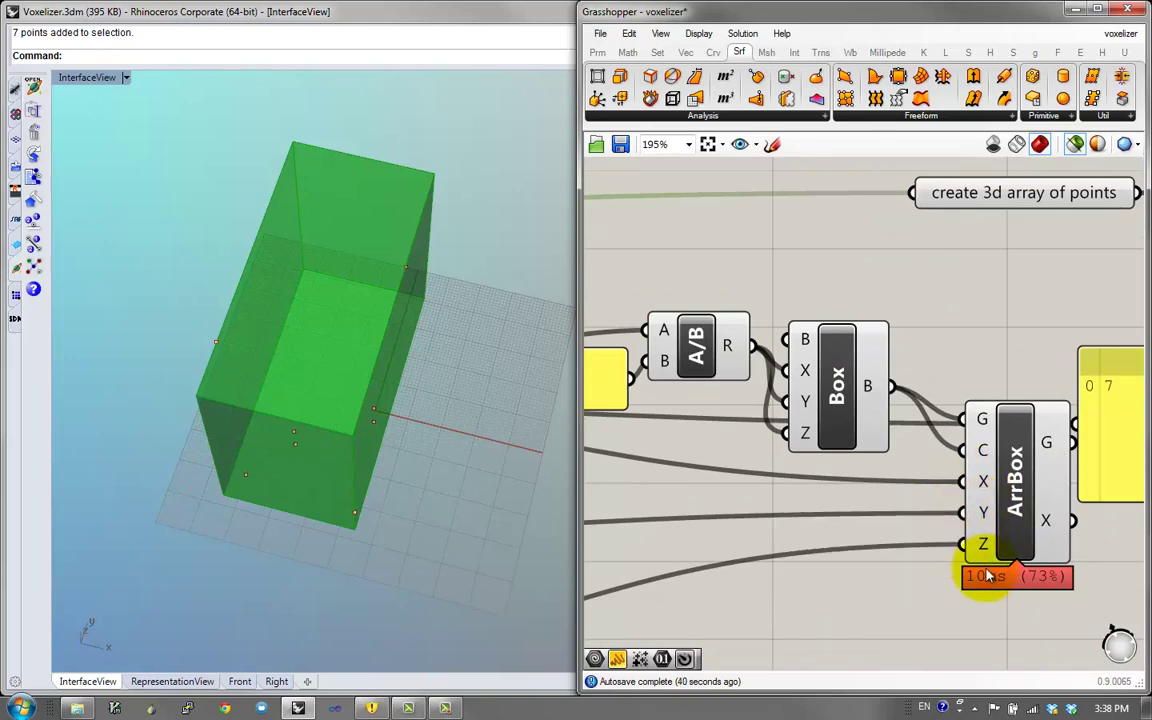
right_click_drag(809, 491, 965, 489)
scroll(966, 489, "down", 4)
right_click_drag(690, 483, 972, 486)
right_click_drag(777, 454, 870, 443)
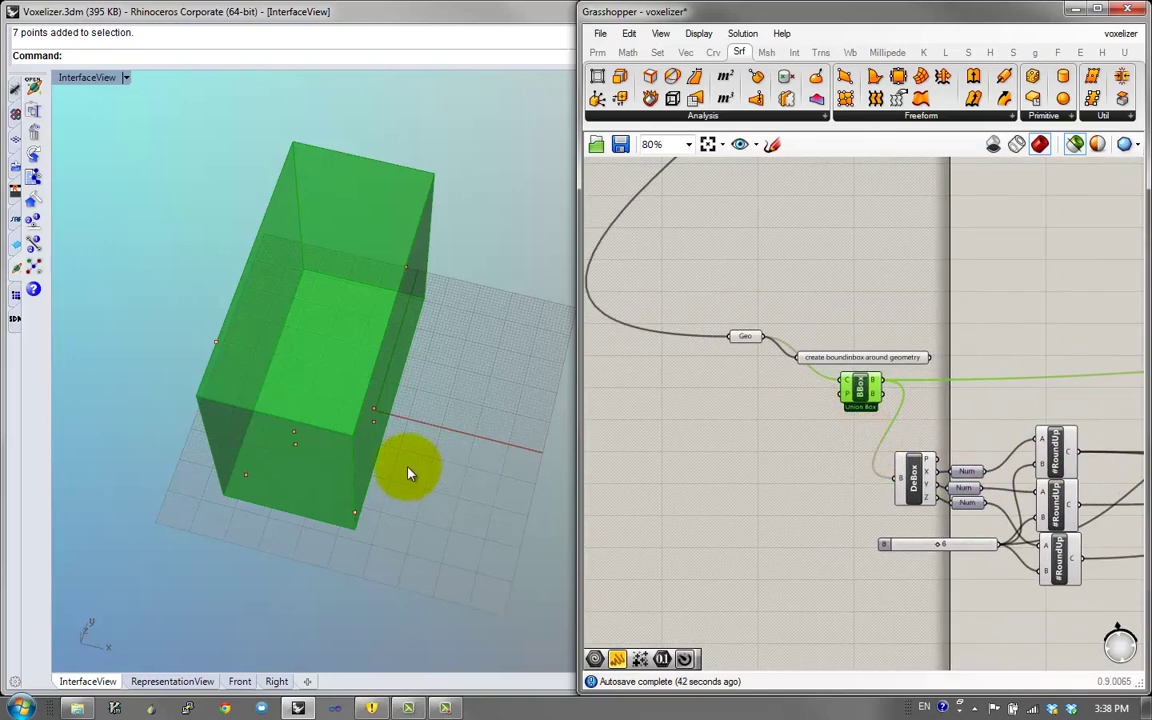
right_click_drag(268, 381, 215, 473)
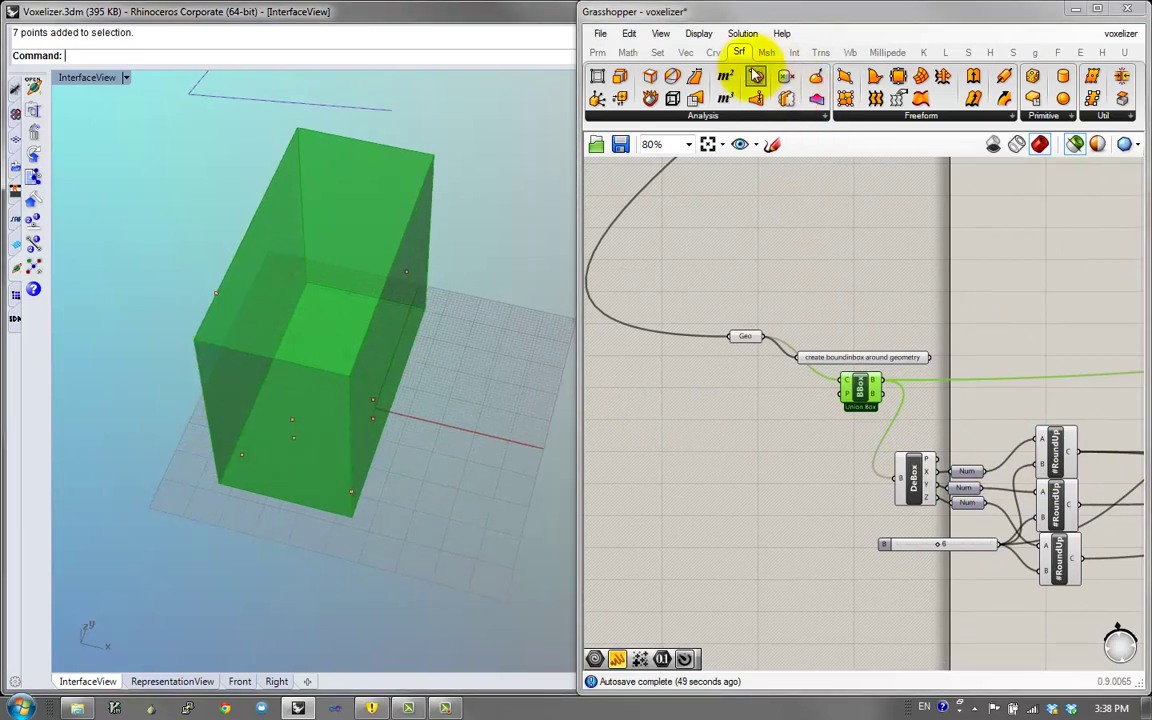
Add a Deconstruct Brep component below the round-up components and connect the Bounding Box's box output to its input
left_click(697, 118)
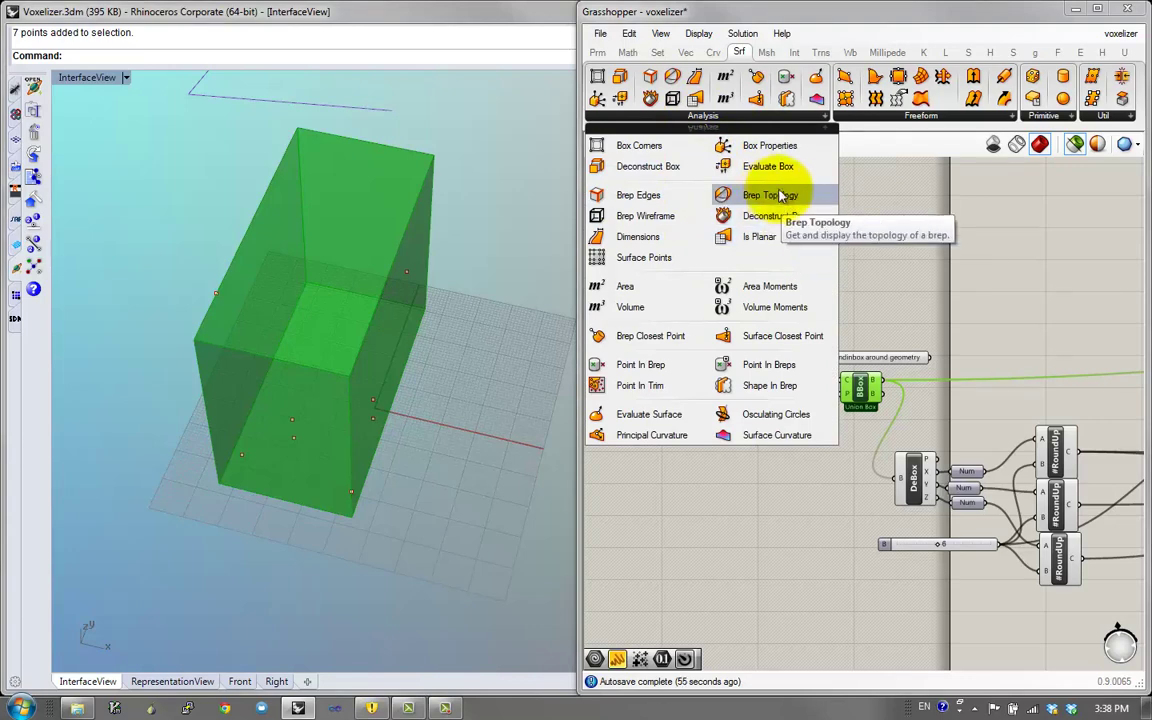
left_click_drag(820, 205, 823, 483)
scroll(817, 336, "up", 2)
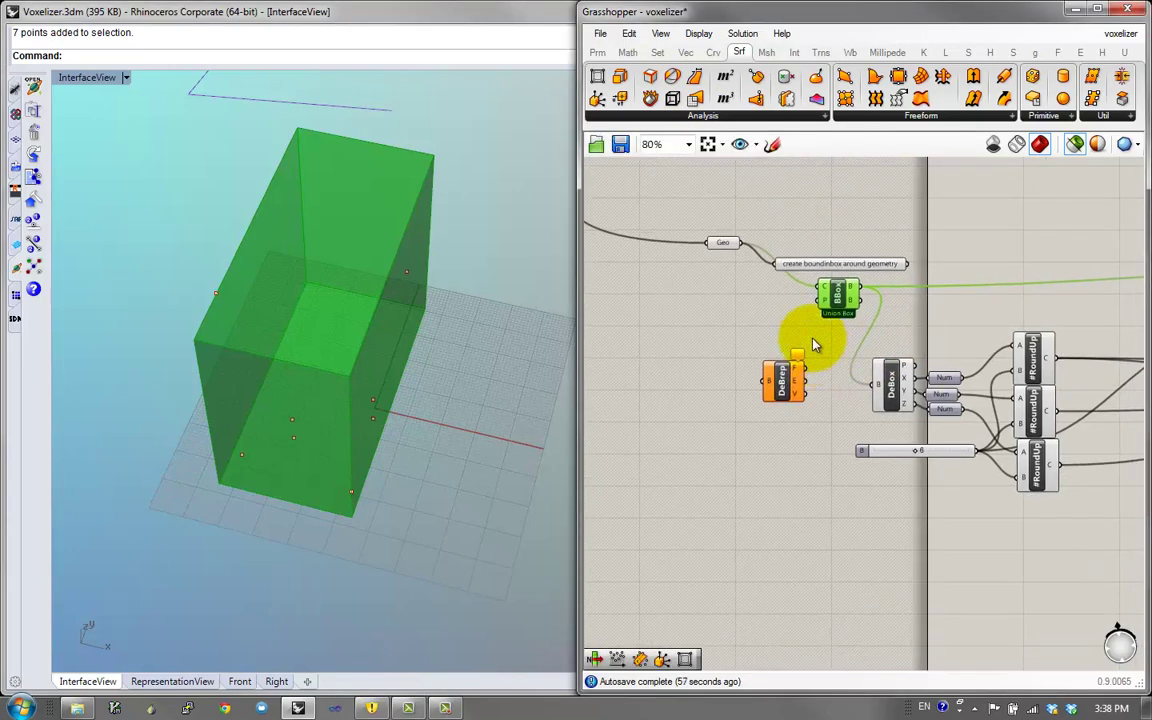
mouse_move(888, 261)
left_mouse_down()
mouse_move(800, 388)
mouse_move(735, 408)
mouse_move(1093, 624)
left_mouse_up()
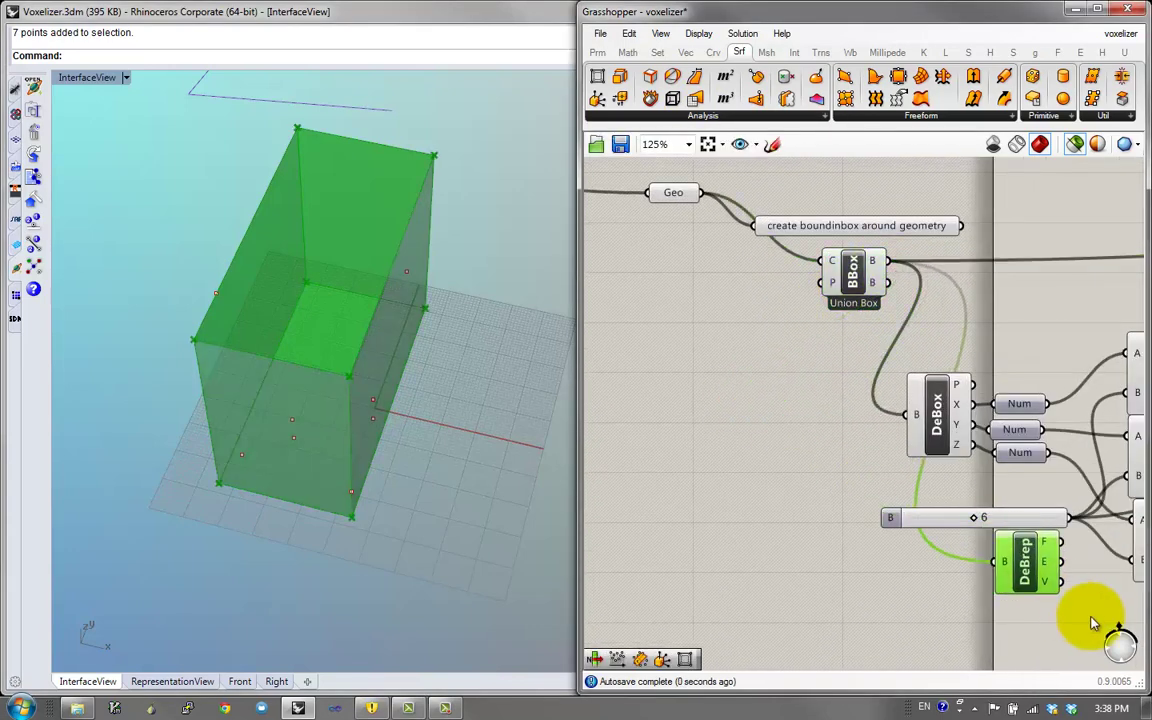
right_click_drag(863, 467, 535, 250)
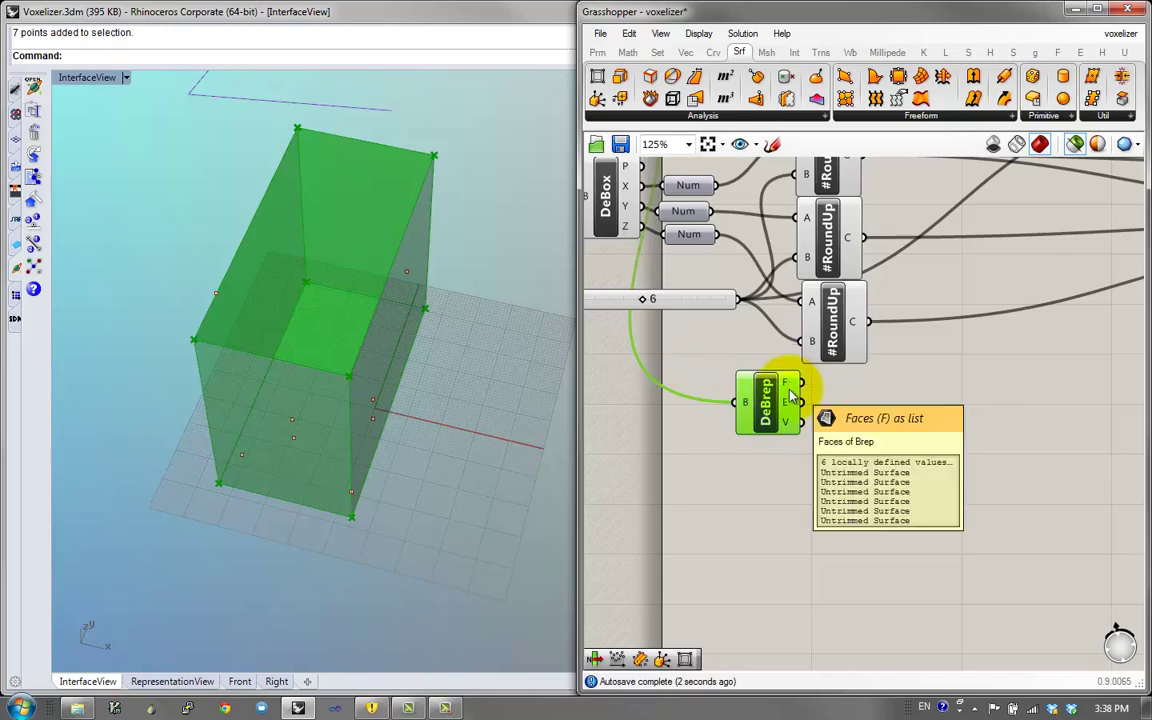
left_click_drag(790, 388, 887, 476)
scroll(887, 476, "down", 2)
right_click_drag(887, 476, 810, 515)
scroll(810, 515, "up", 2)
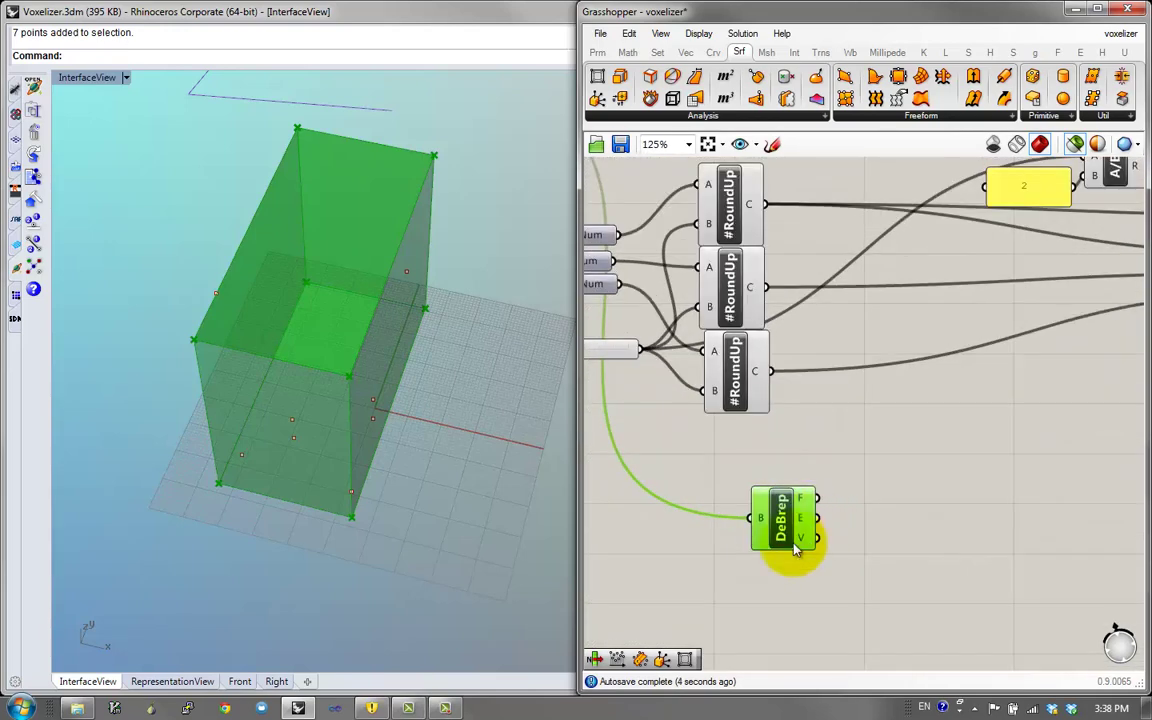
Add a Sort Points component beside Deconstruct Brep and feed it the vertices output
double_click(913, 514)
type("sort")
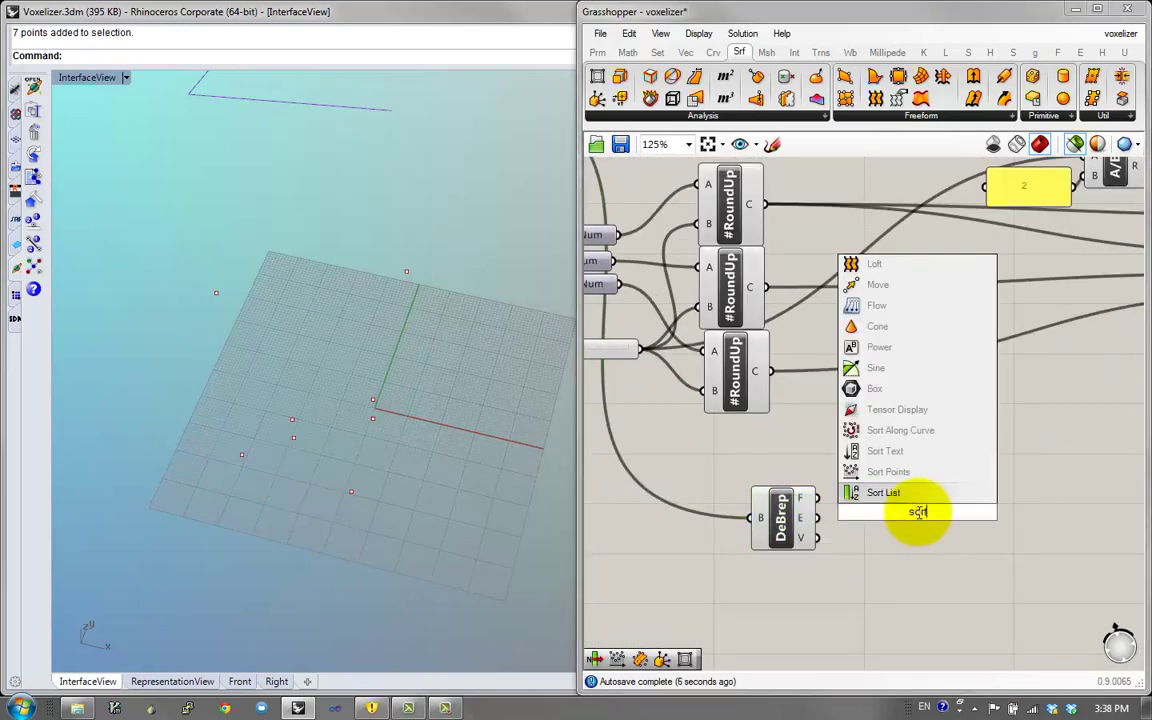
left_click(887, 472)
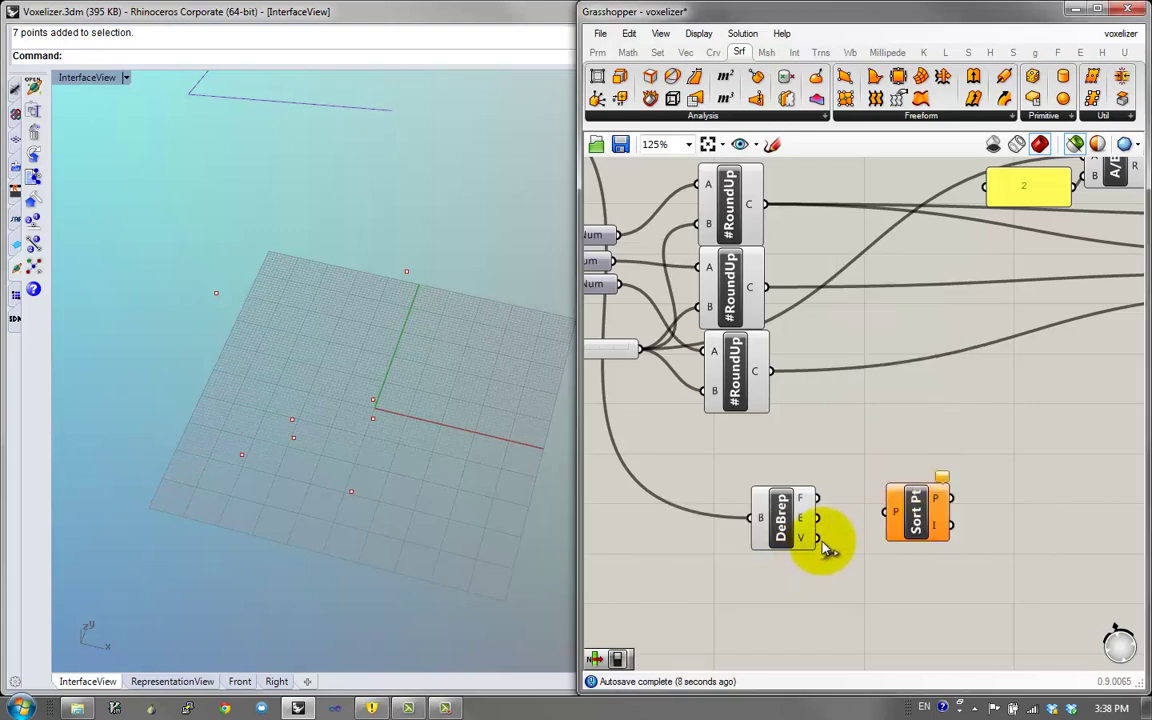
left_click_drag(818, 538, 910, 537)
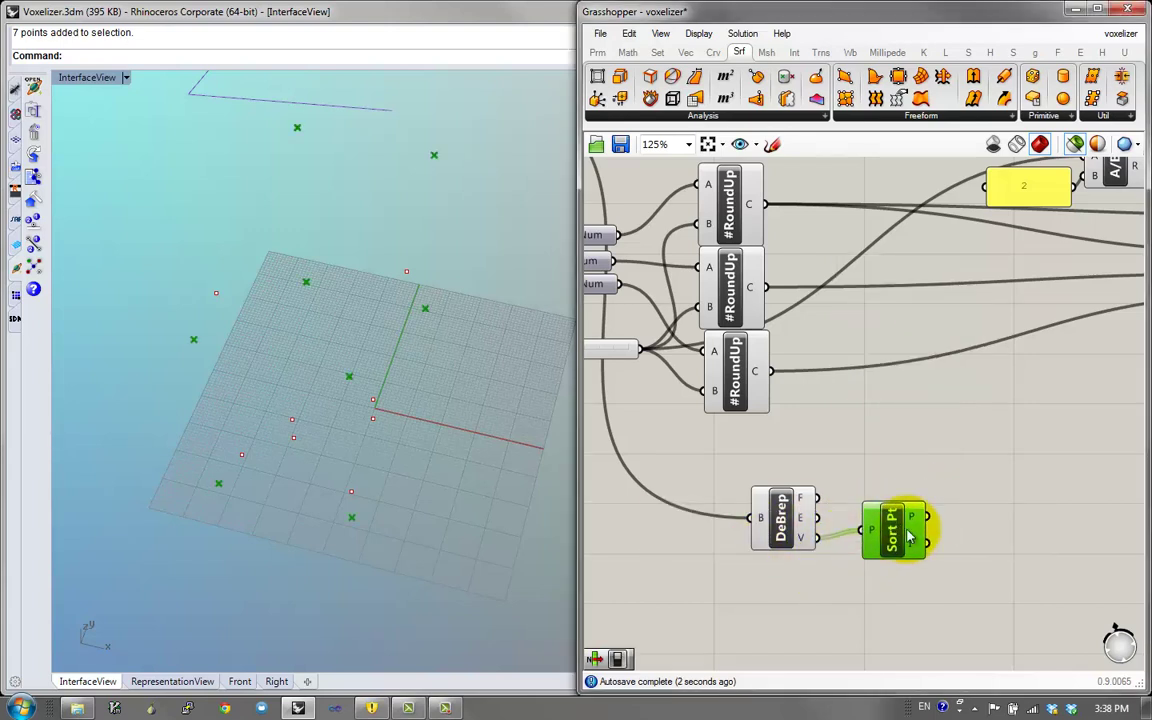
Add a List Item component beside Sort Points and connect the sorted points to its list input
double_click(974, 518)
type("item")
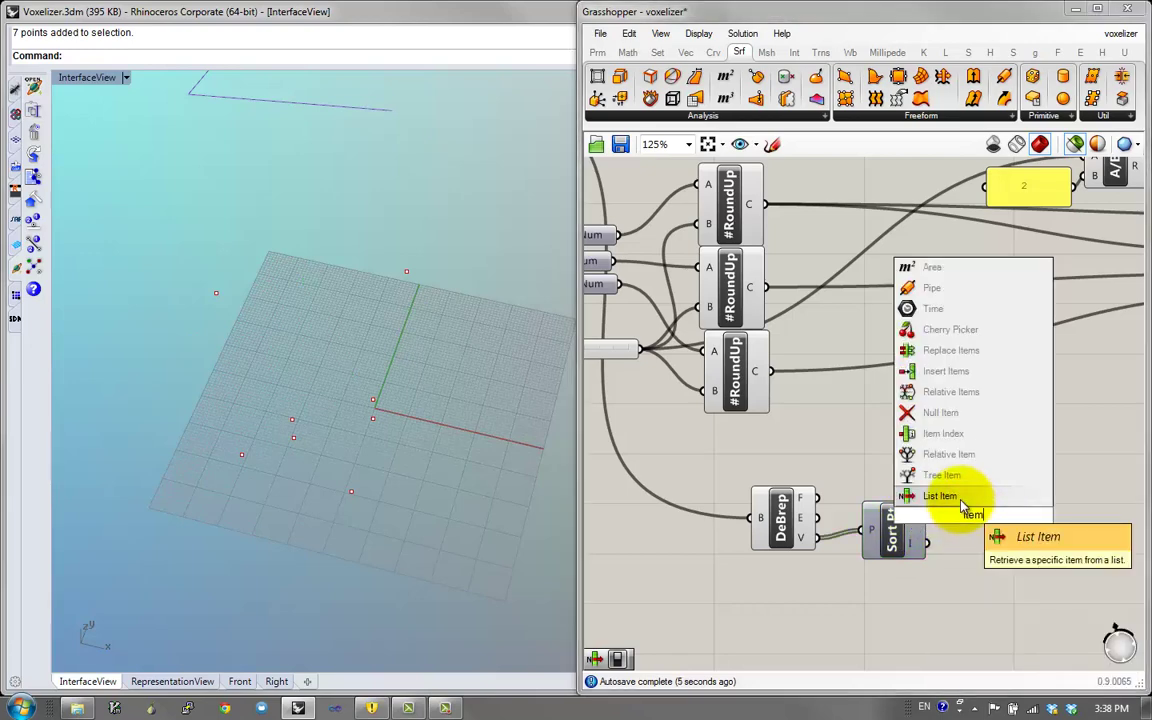
left_click(943, 496)
right_click_drag(977, 505, 906, 498)
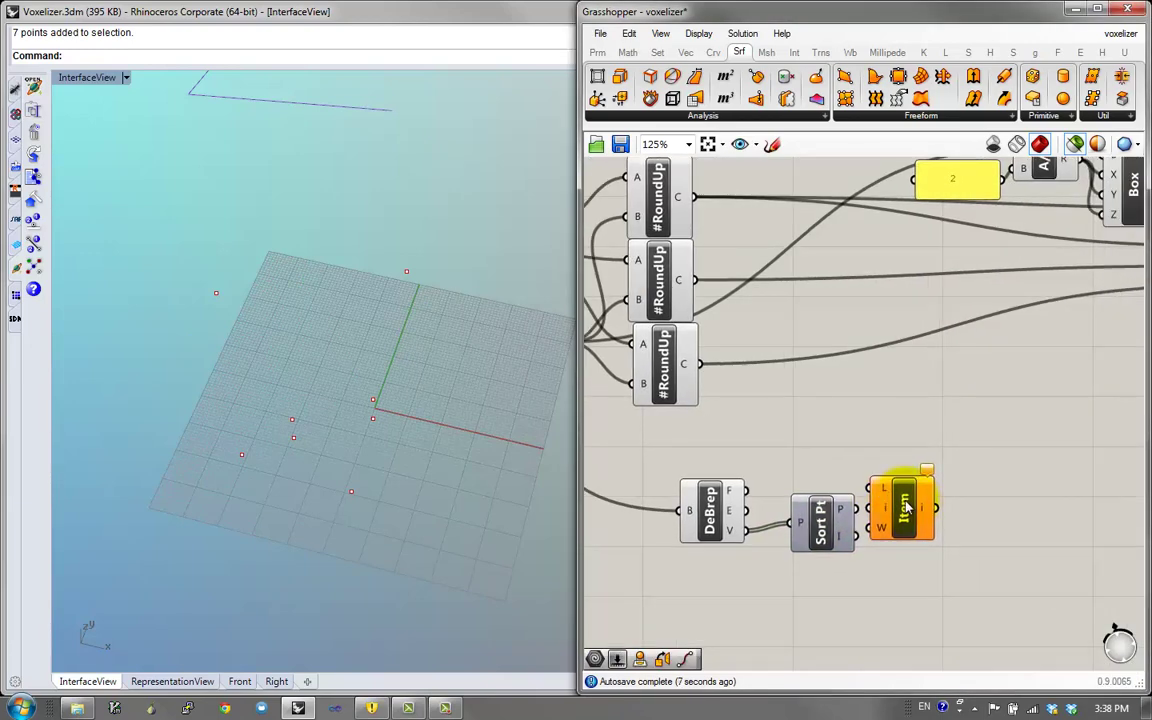
left_click_drag(905, 506, 929, 523)
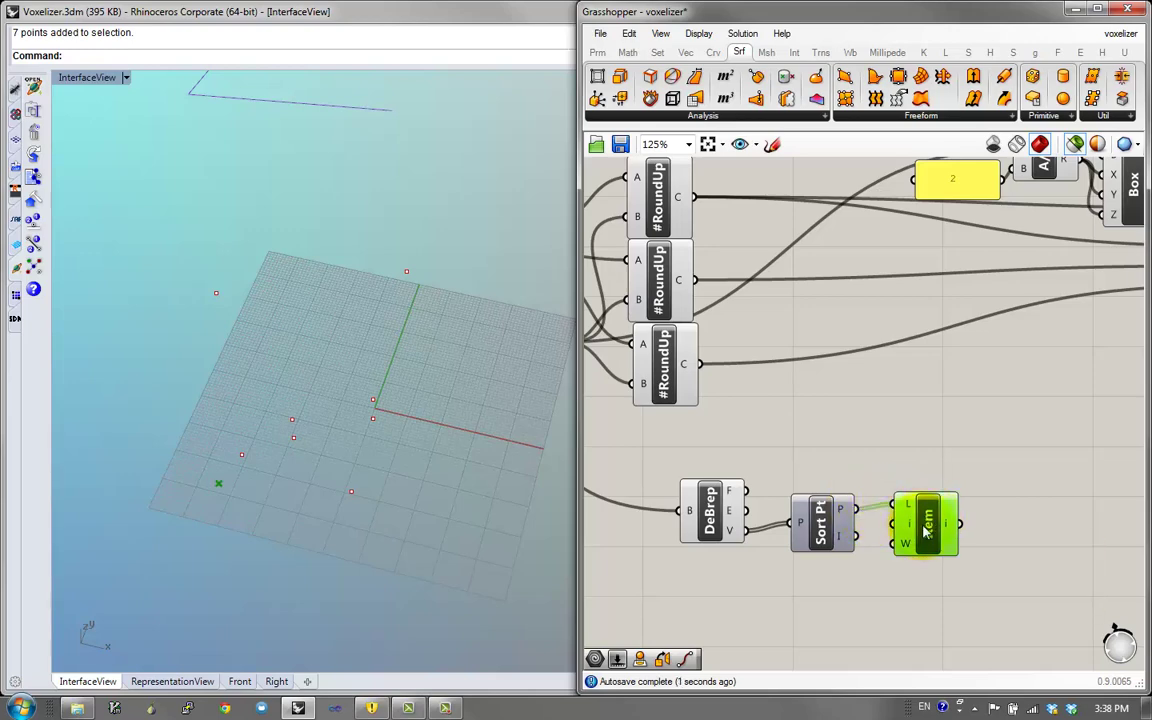
Connect the List Item output to the Box Array's geometry input in place of the Center Box
right_click_drag(899, 500, 792, 520)
scroll(804, 490, "down", 1)
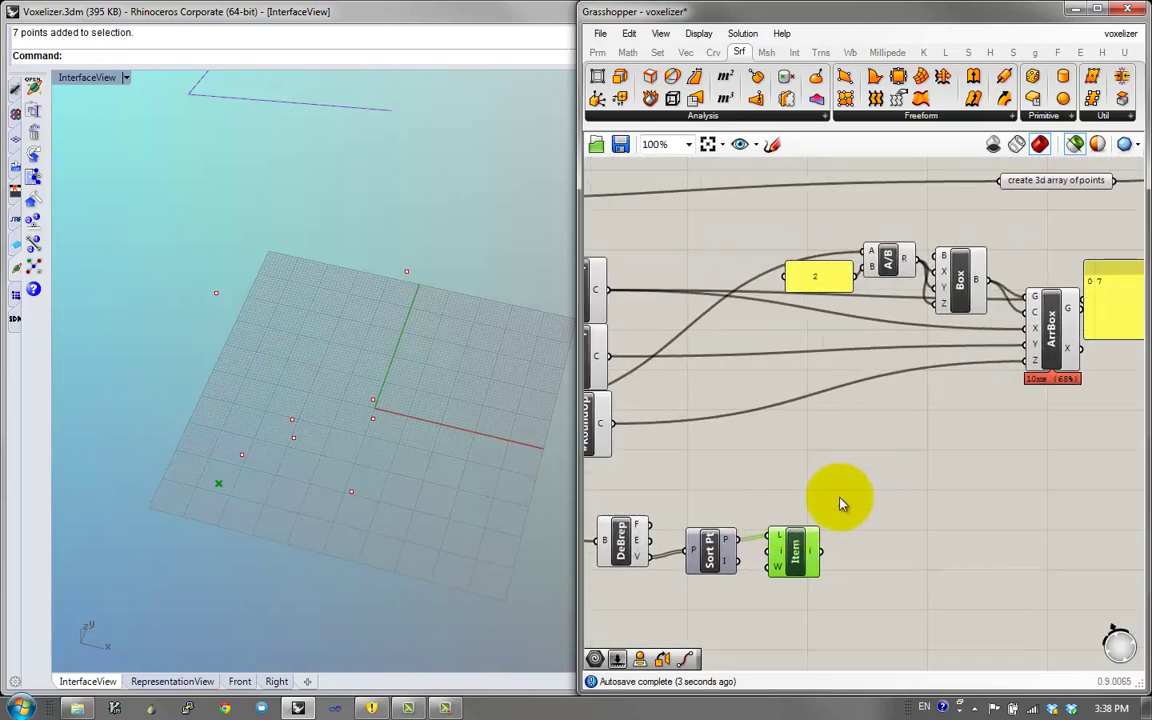
left_click_drag(1050, 333, 824, 556)
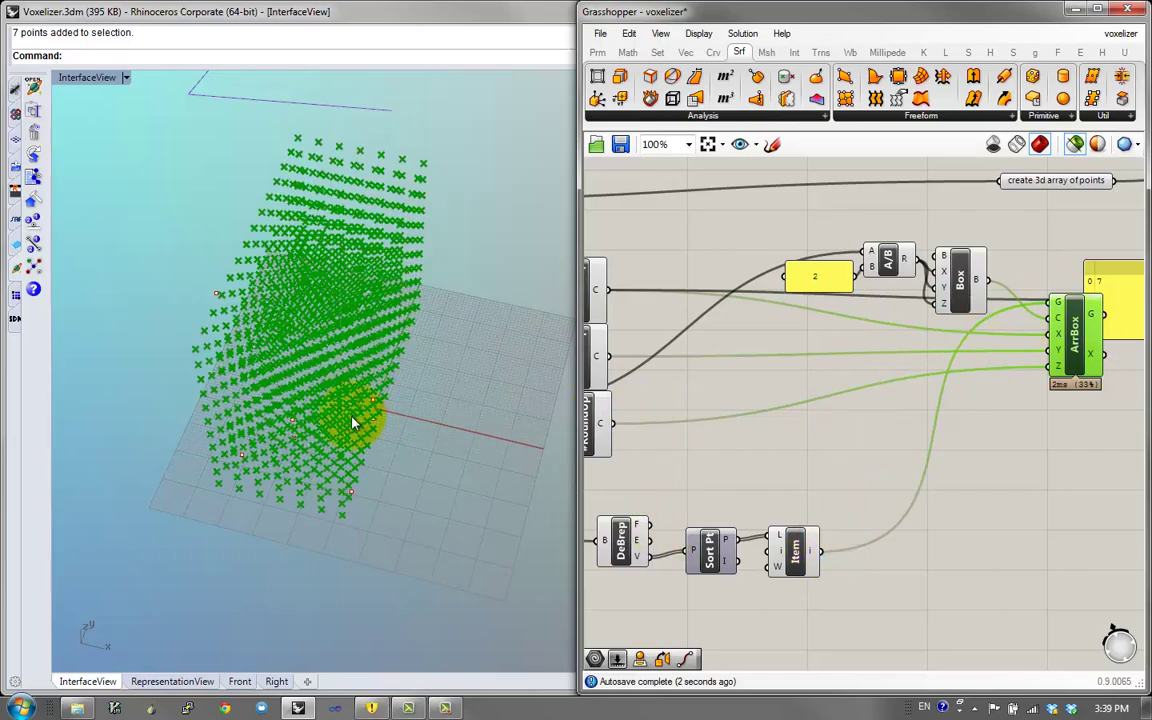
mouse_move(352, 422)
right_mouse_down()
mouse_move(324, 275)
mouse_move(288, 478)
mouse_move(327, 437)
mouse_move(343, 295)
mouse_move(348, 407)
right_mouse_up()
Preview the extracted corner point, the Center Box cell and the arrayed points one after another
left_click(797, 556)
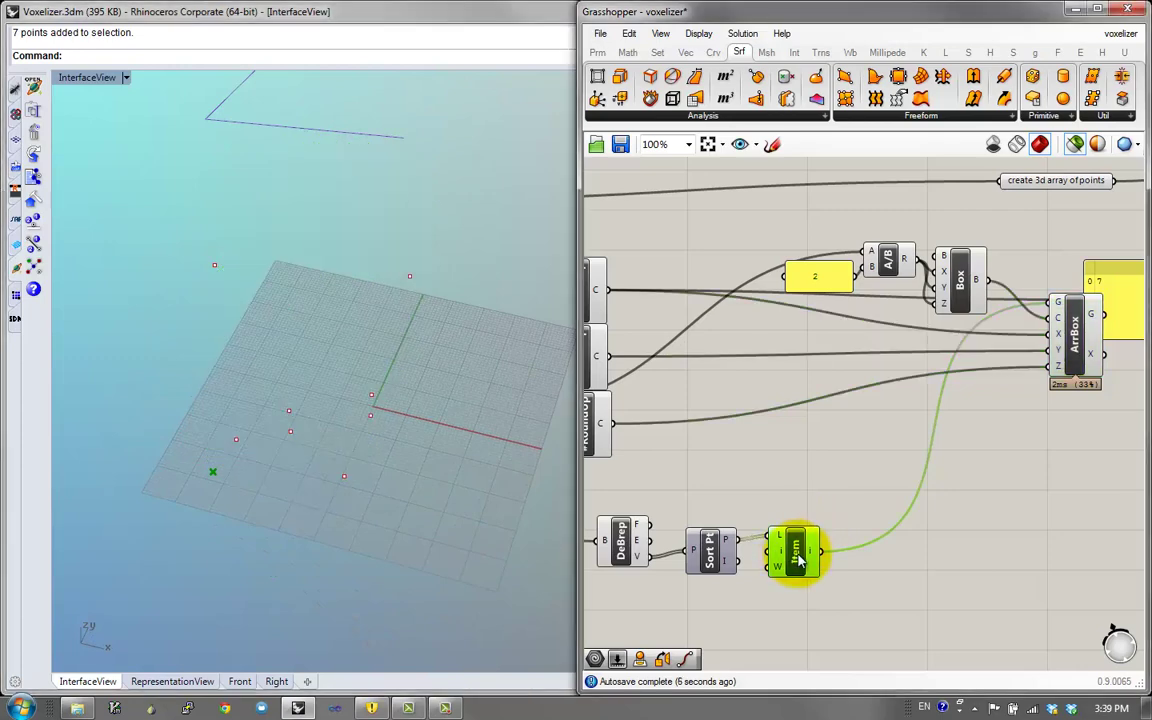
left_click(972, 287)
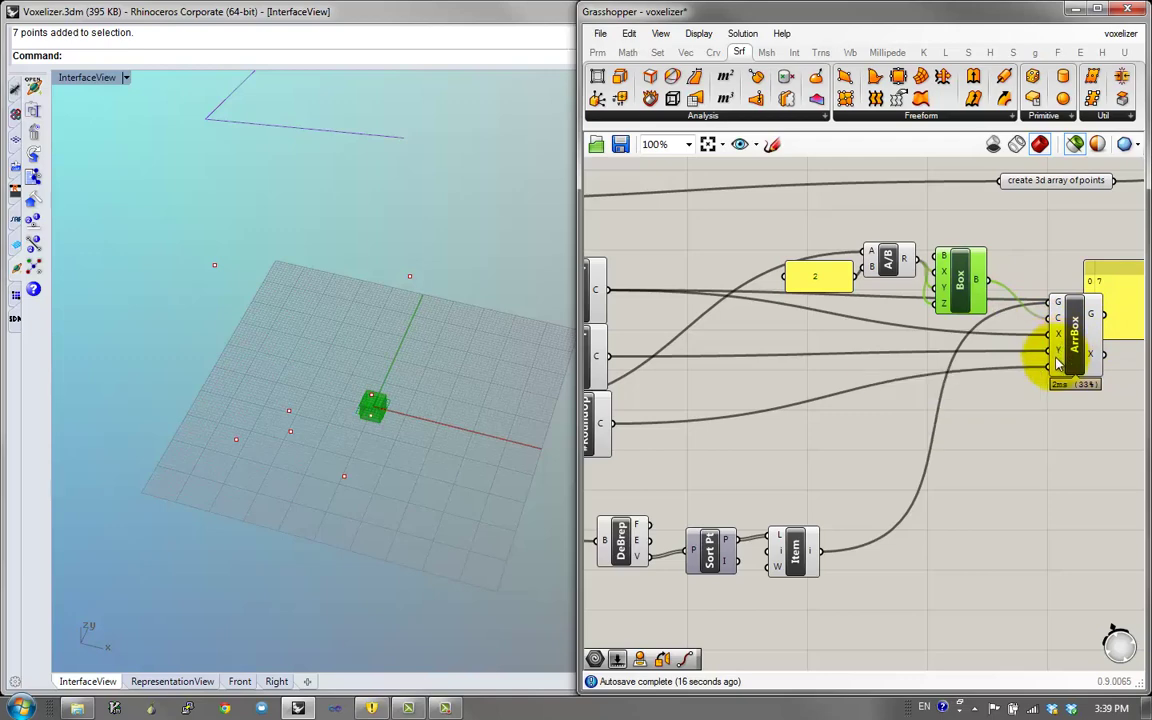
left_click(1074, 345)
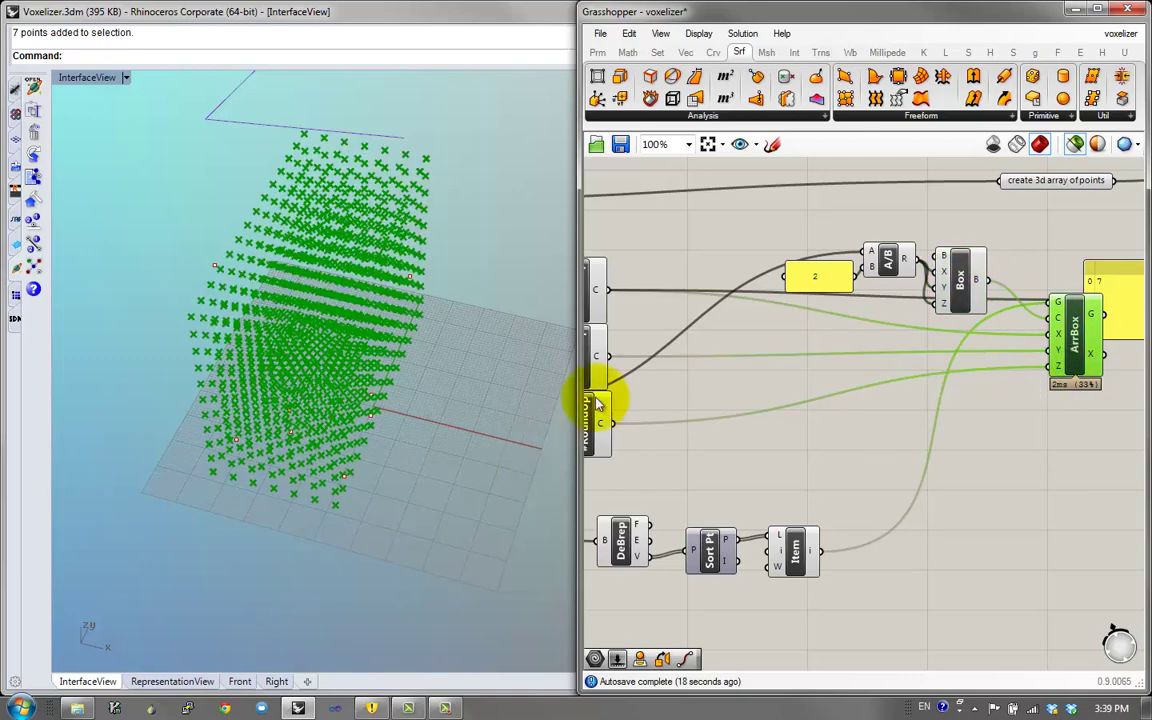
Preview the bounding box together with the Box Array points to compare their extents from another view angle
scroll(772, 370, "down", 4)
scroll(772, 370, "up", 4)
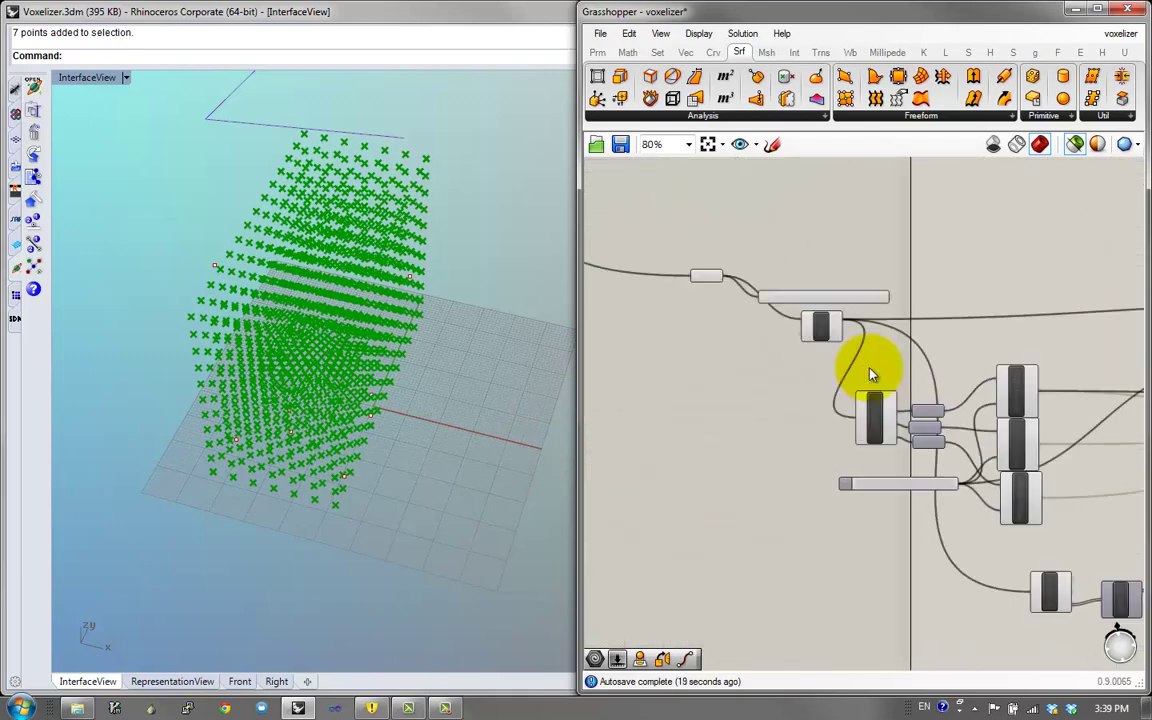
left_click(873, 424)
left_click(804, 324)
scroll(918, 360, "down", 3)
right_click_drag(1060, 395, 800, 338)
scroll(965, 358, "up", 3)
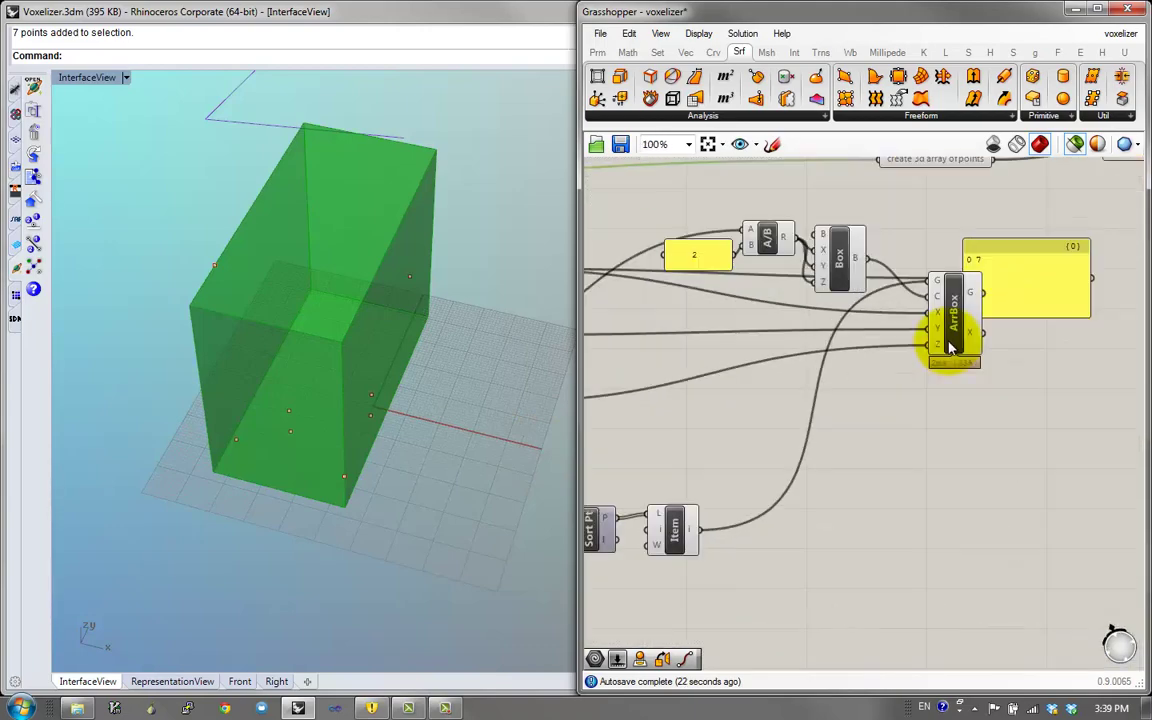
left_click(952, 342, "shift")
right_click_drag(375, 357, 324, 319)
Review the Box Array's source geometry, cell box and arrayed result in sequence once more
left_click(677, 522)
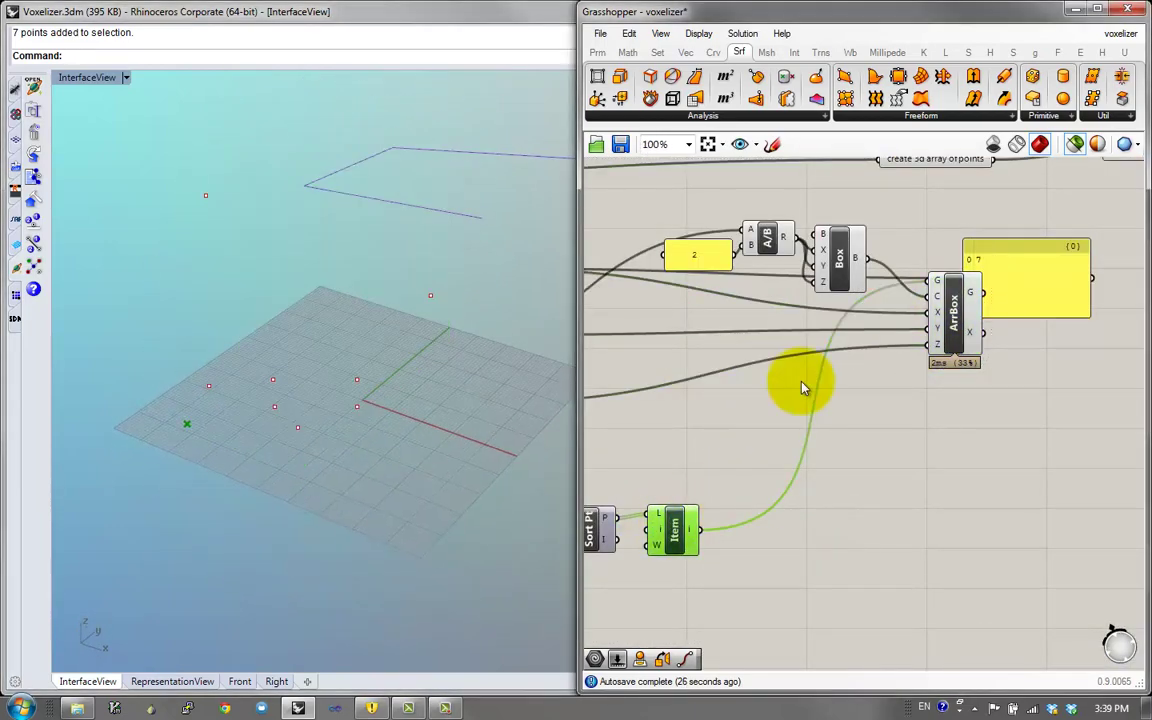
left_click(836, 266)
left_click(962, 314)
Move the output panel clear of the Box Array and connect the array's geometry output to it to inspect the points
right_click_drag(1008, 308, 880, 418)
left_click_drag(890, 414, 987, 384)
scroll(987, 384, "down", 1)
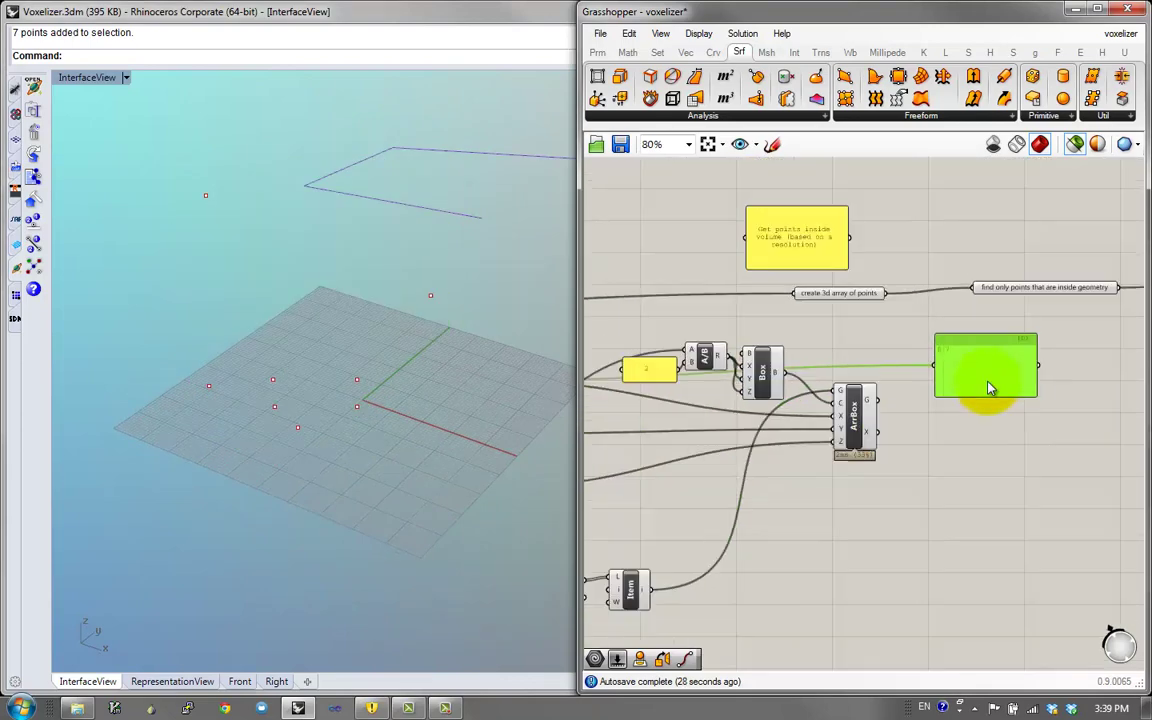
scroll(872, 411, "up", 2)
left_click_drag(879, 397, 968, 343)
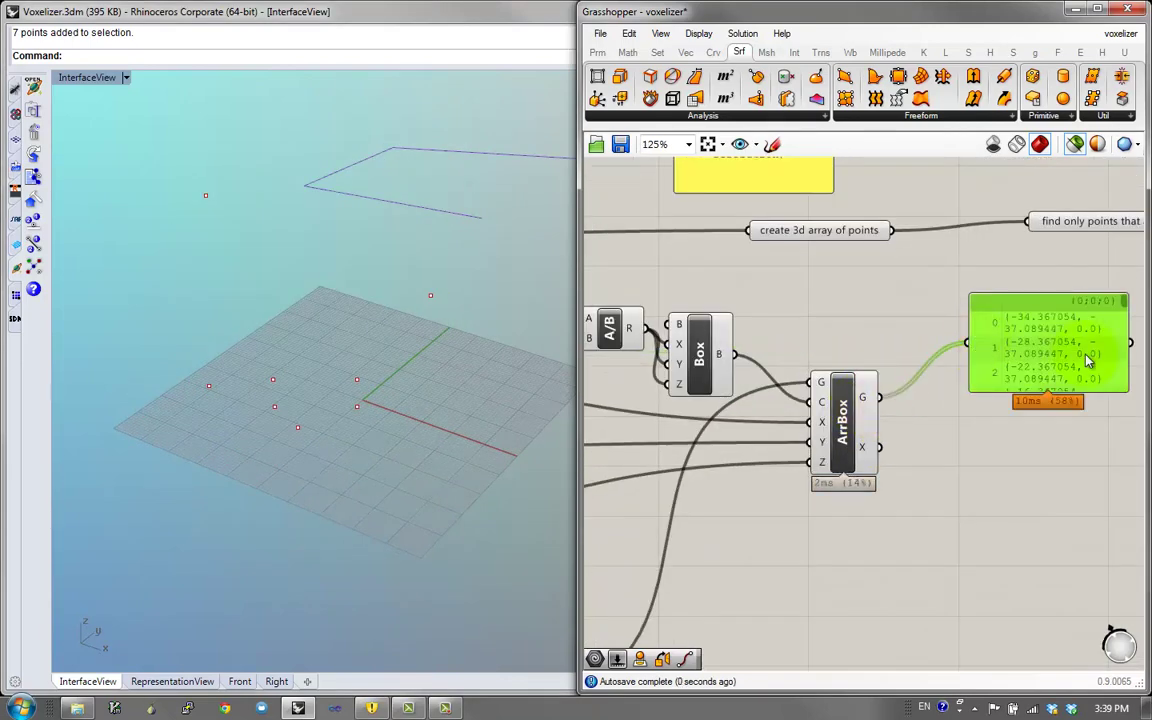
mouse_move(874, 398)
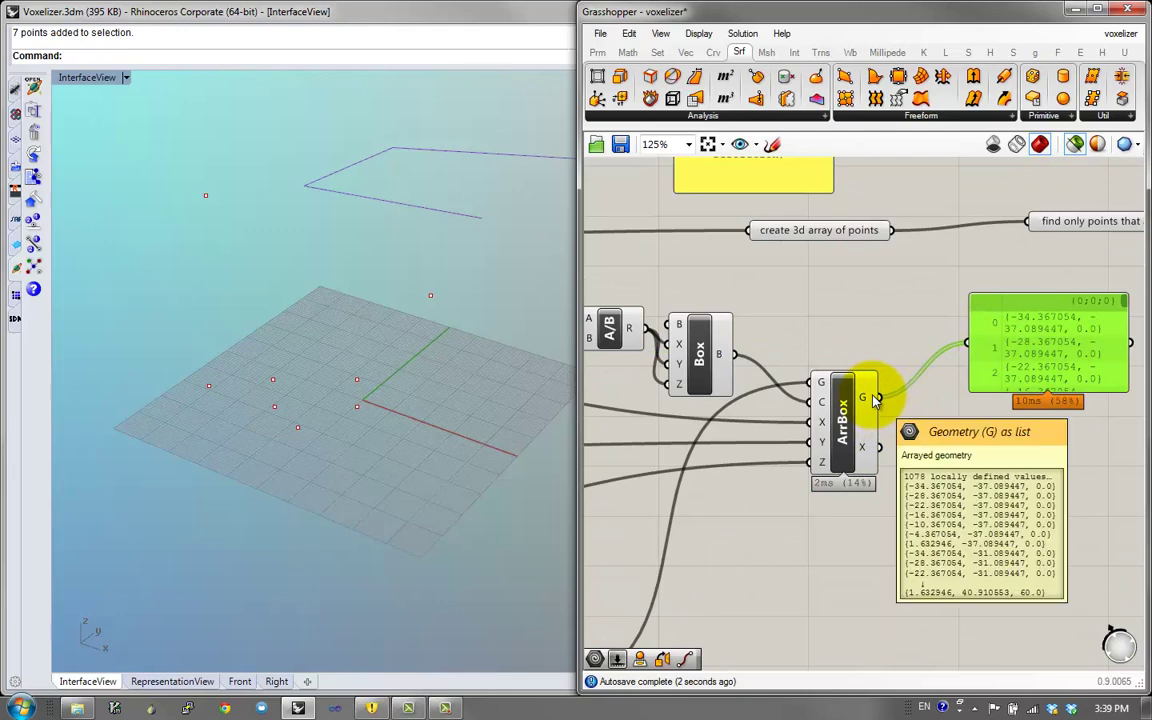
Connect the Box Array's geometry output to the "create 3d array of points" parameter in place of the bounding box, and delete the output panel
right_click_drag(863, 397, 932, 437)
scroll(931, 434, "down", 1)
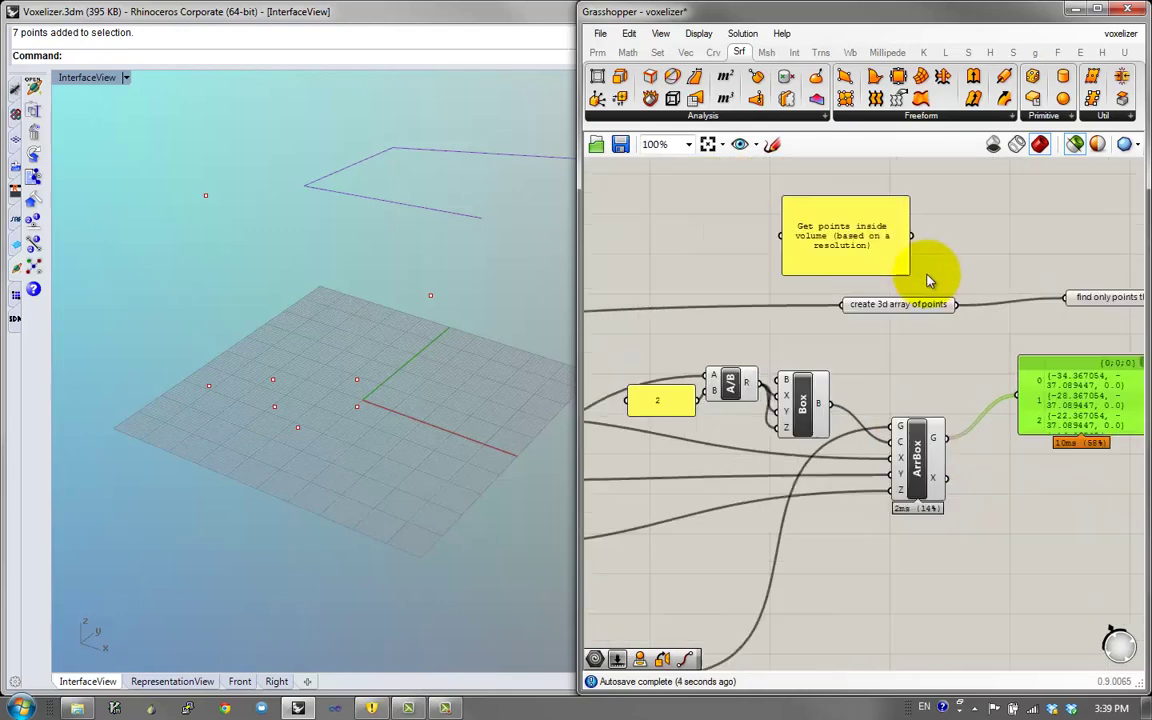
scroll(927, 275, "up", 2)
left_click_drag(900, 314, 946, 317)
scroll(948, 318, "down", 2)
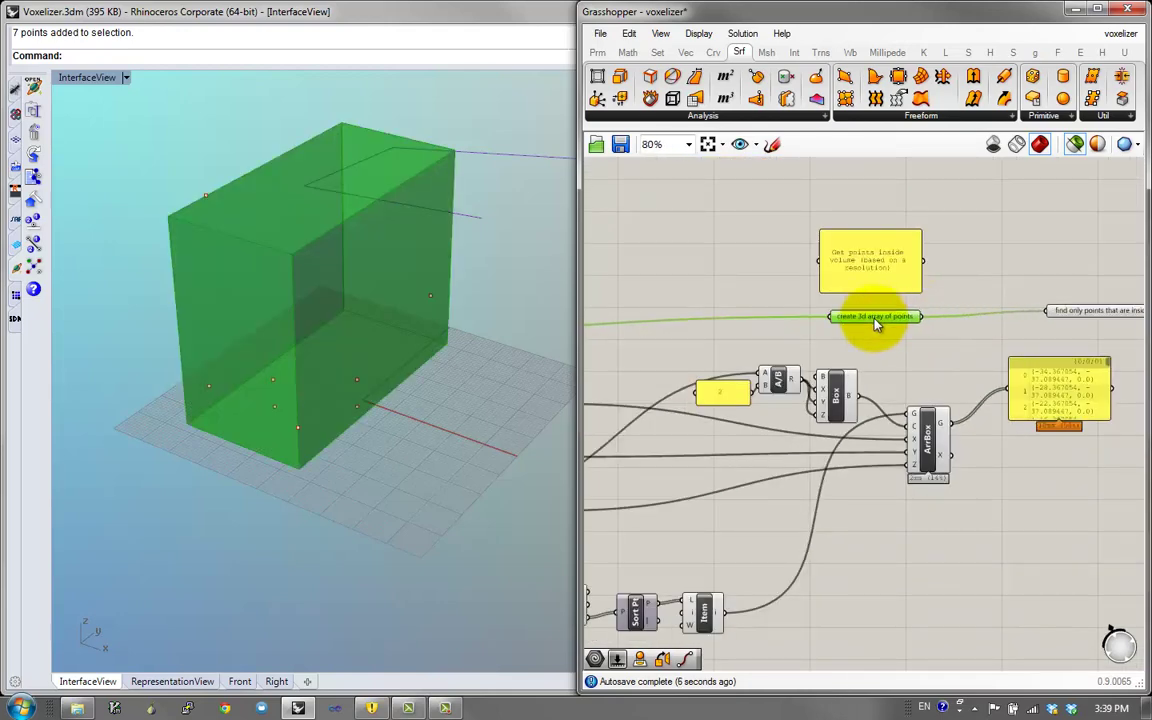
scroll(982, 320, "down", 2)
scroll(982, 320, "up", 2)
scroll(1028, 418, "up", 1)
left_click_drag(1070, 425, 921, 291)
right_click_drag(1066, 328, 706, 362)
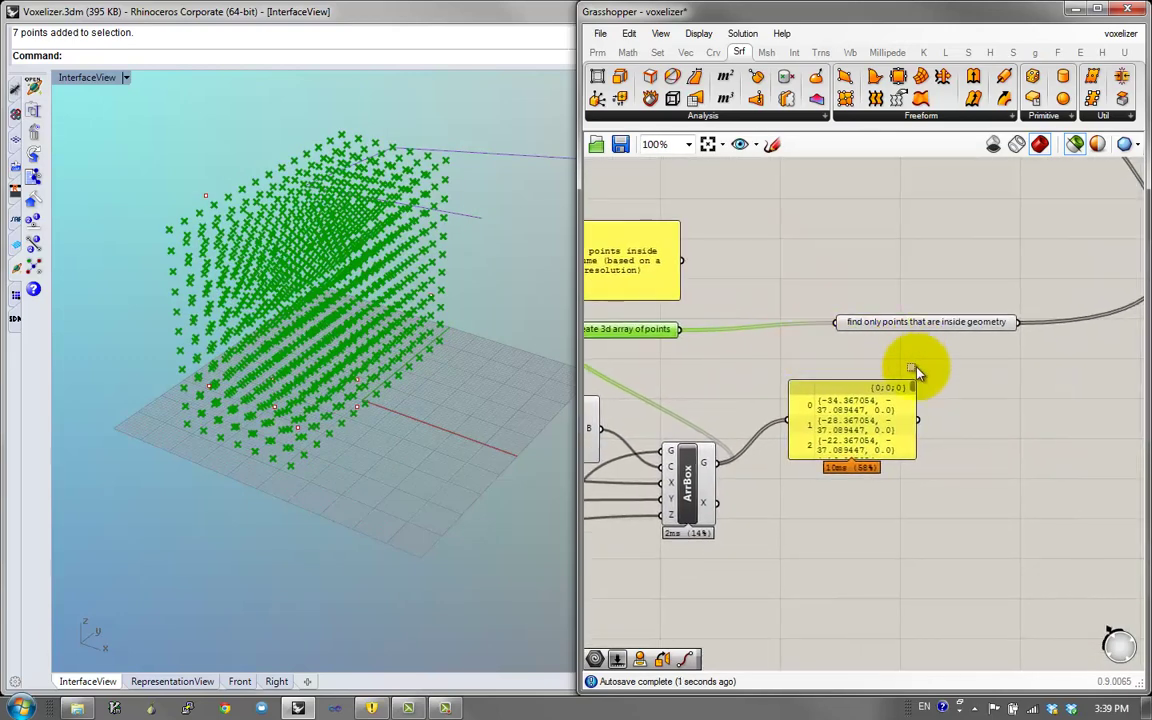
left_click(900, 390)
key("Delete")
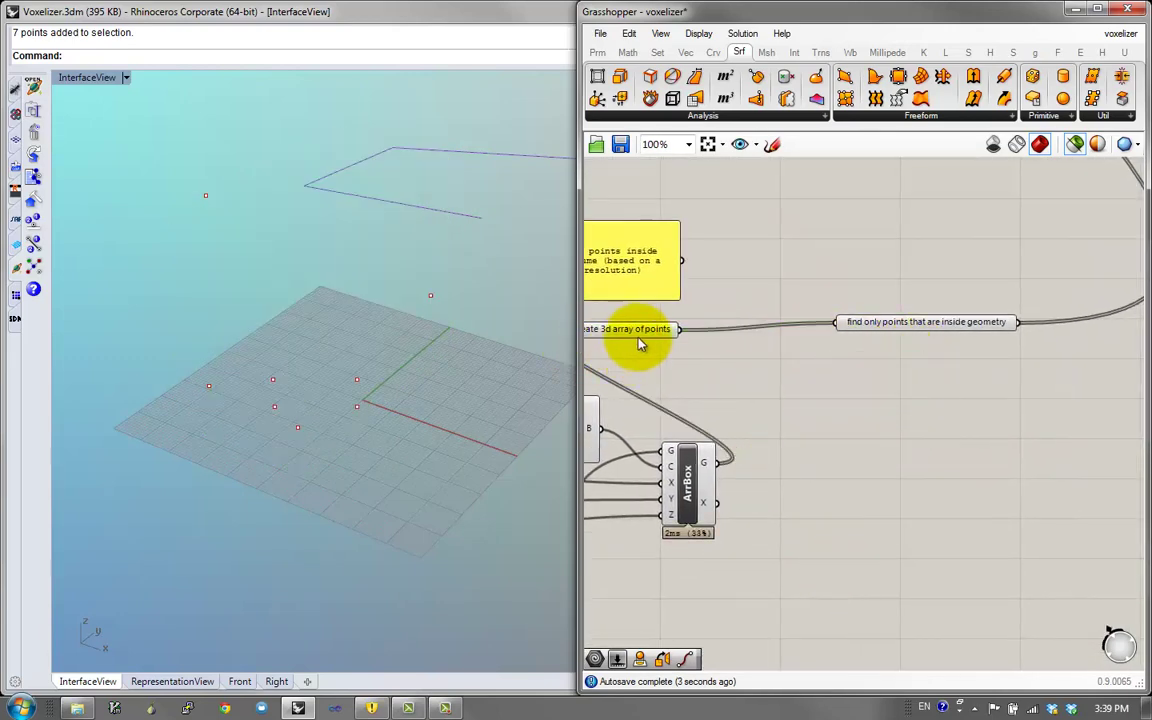
Space out the "create 3d array of points" and "find only points that are inside geometry" parameters to make room beyond the Box Array
left_click_drag(645, 345, 785, 368)
left_click_drag(876, 328, 1032, 313)
right_click_drag(950, 318, 835, 232)
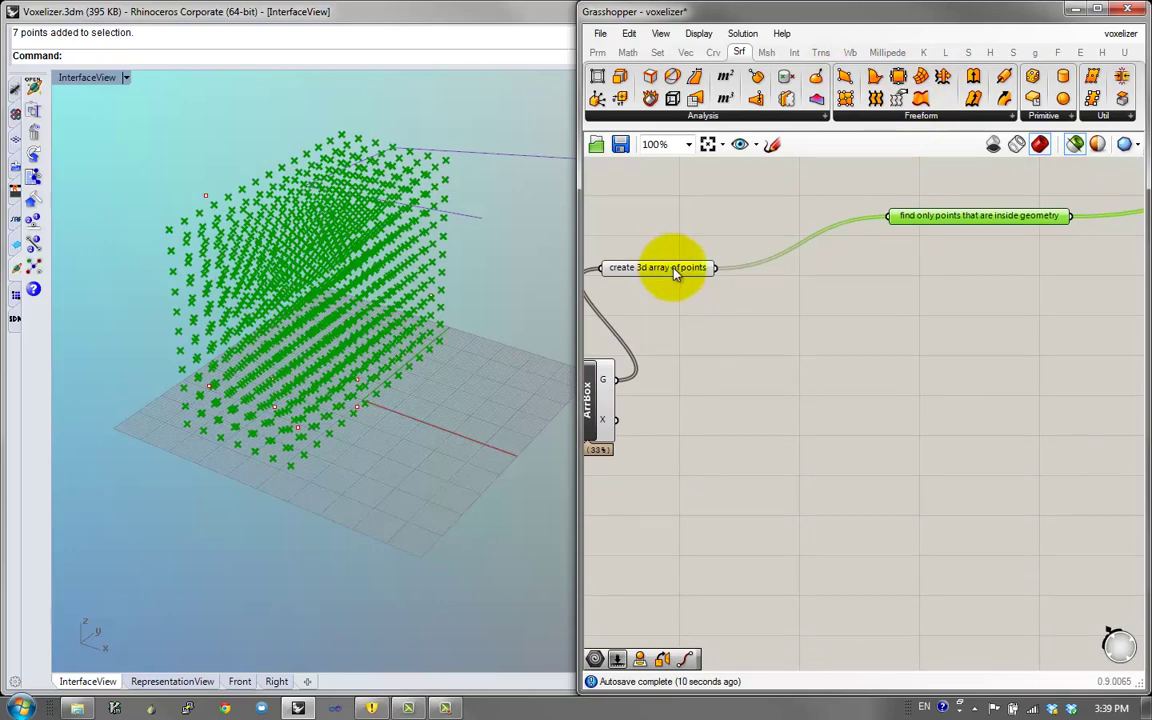
left_click_drag(676, 273, 790, 271)
right_click_drag(913, 329, 865, 402)
right_click_drag(733, 237, 953, 241)
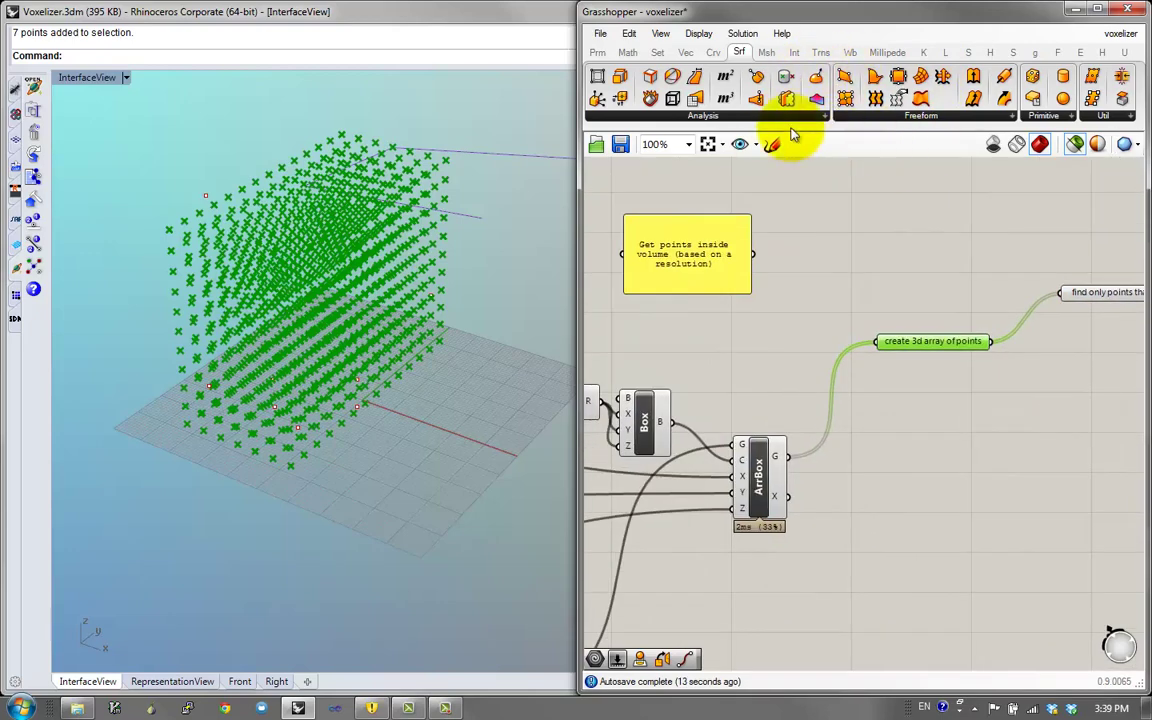
Add a Mesh Inclusion component after the "create 3d array of points" parameter and move that parameter clear of it
left_click(769, 55)
left_click(688, 116)
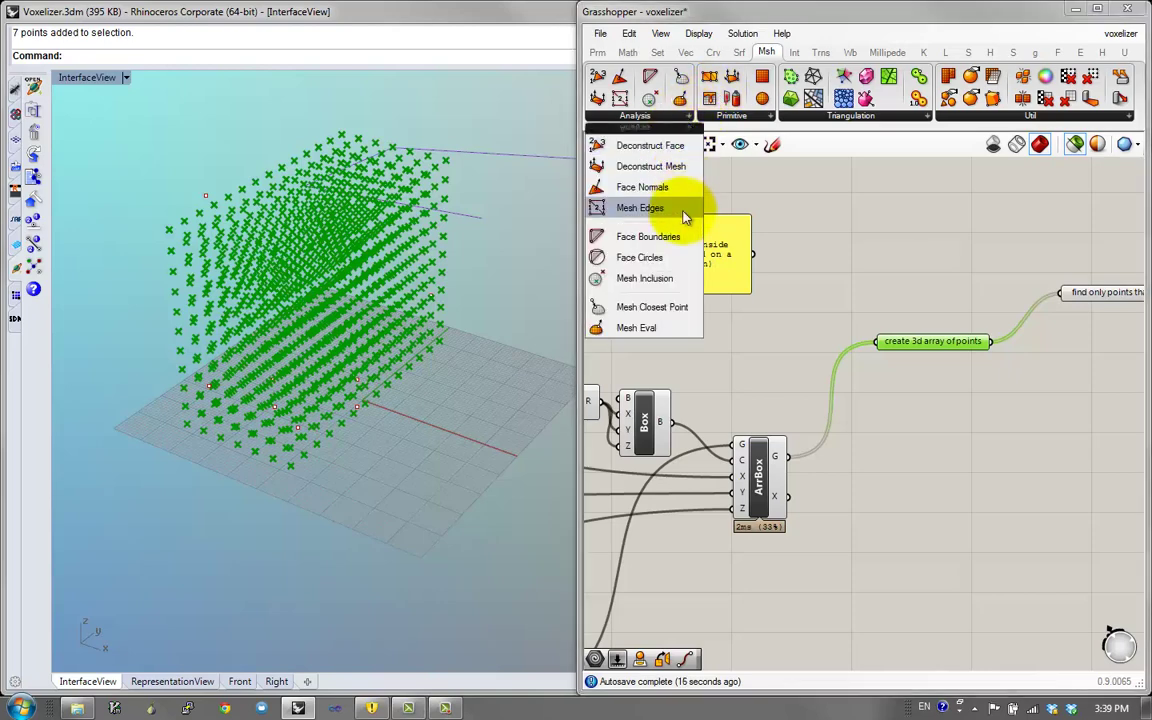
left_click_drag(690, 286, 1040, 385)
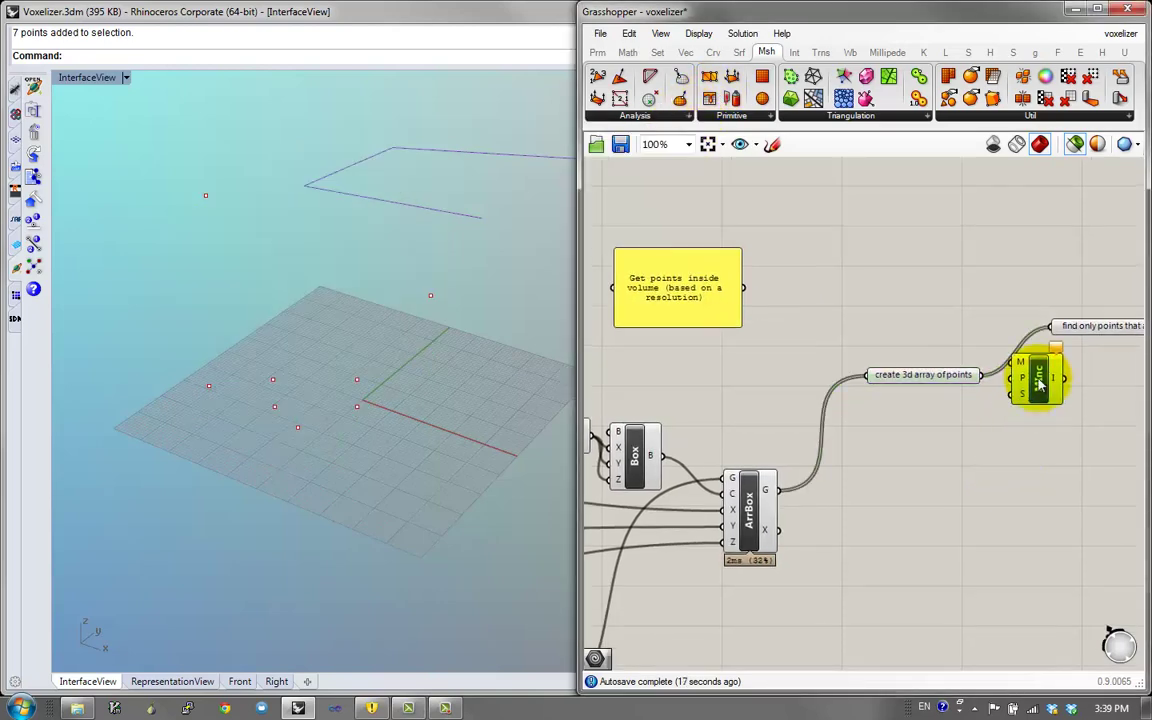
left_click_drag(959, 376, 951, 409)
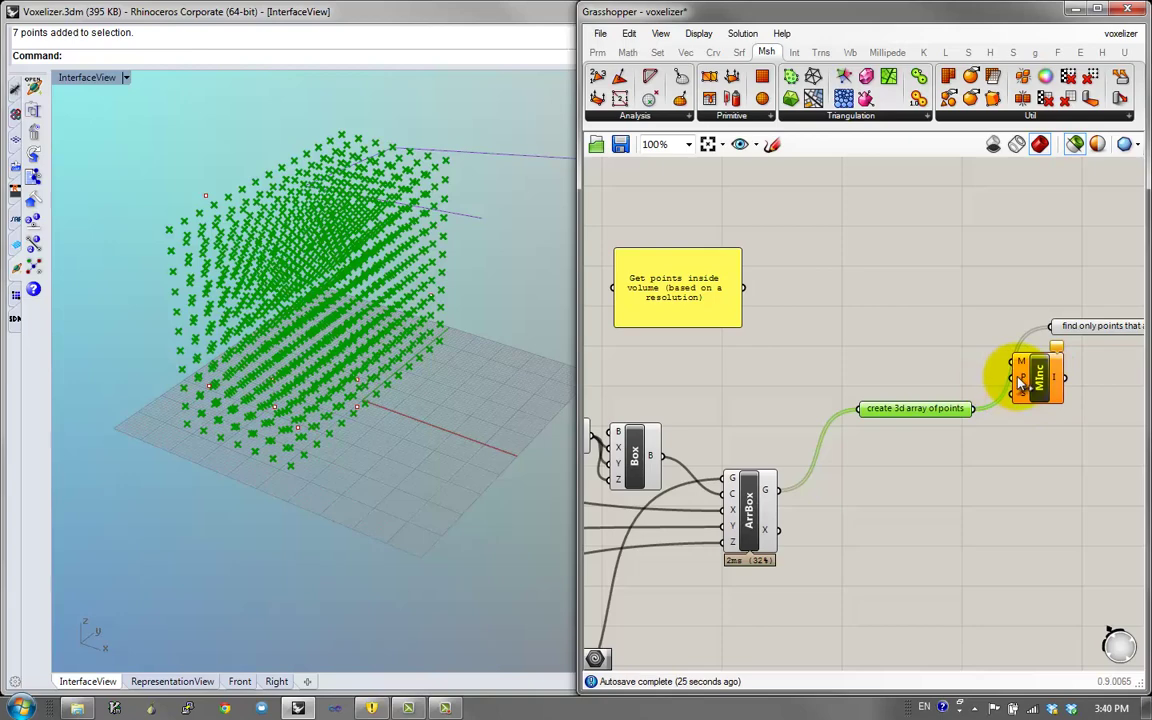
Connect the 3D point array to Mesh Inclusion's point input and the source geometry to its mesh input
scroll(1100, 333, "down", 5)
left_click_drag(1148, 350, 749, 336)
scroll(790, 332, "up", 5)
right_click_drag(900, 352, 586, 306)
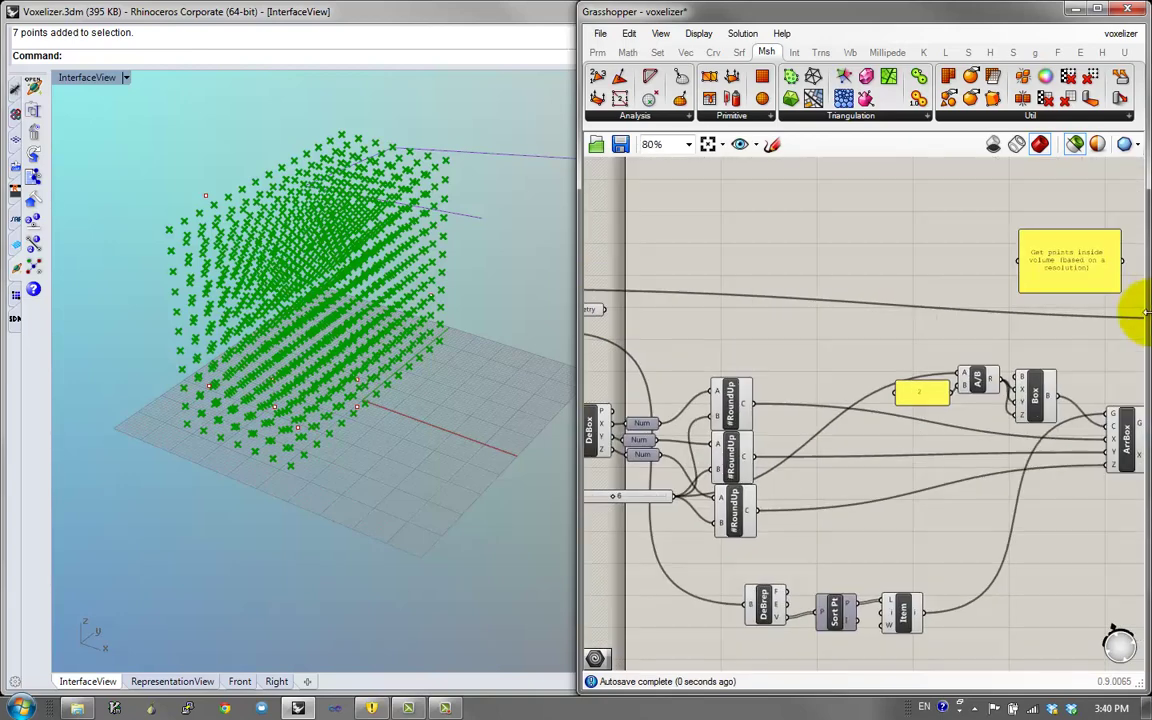
right_click_drag(1129, 311, 647, 329)
Add a panel connected to Mesh Inclusion's output and stretch it taller to list more of the results
double_click(924, 352)
type("panel")
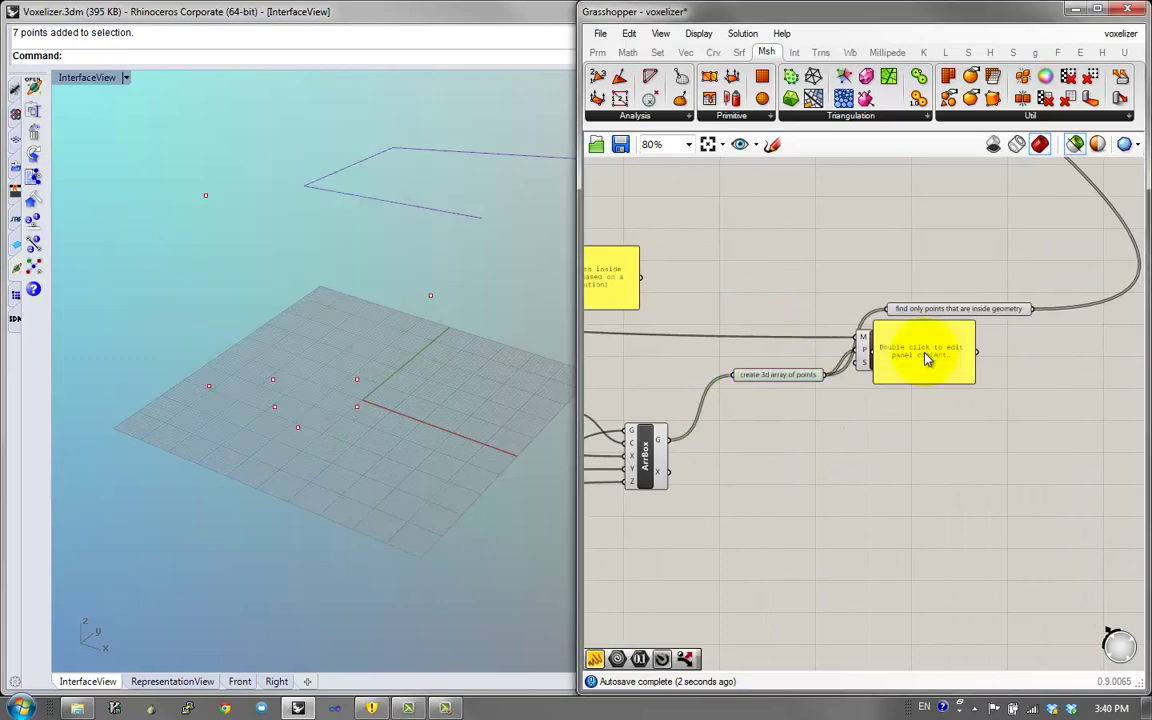
key("Return")
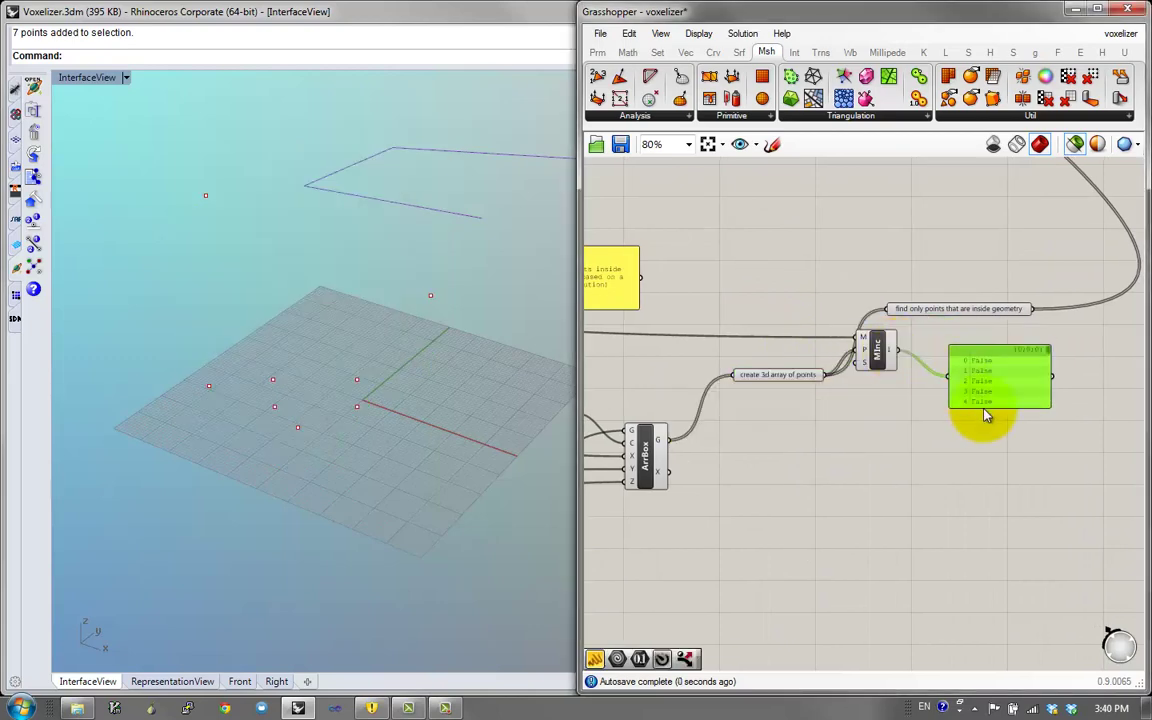
left_click_drag(985, 415, 988, 708)
right_click_drag(1001, 558, 995, 501)
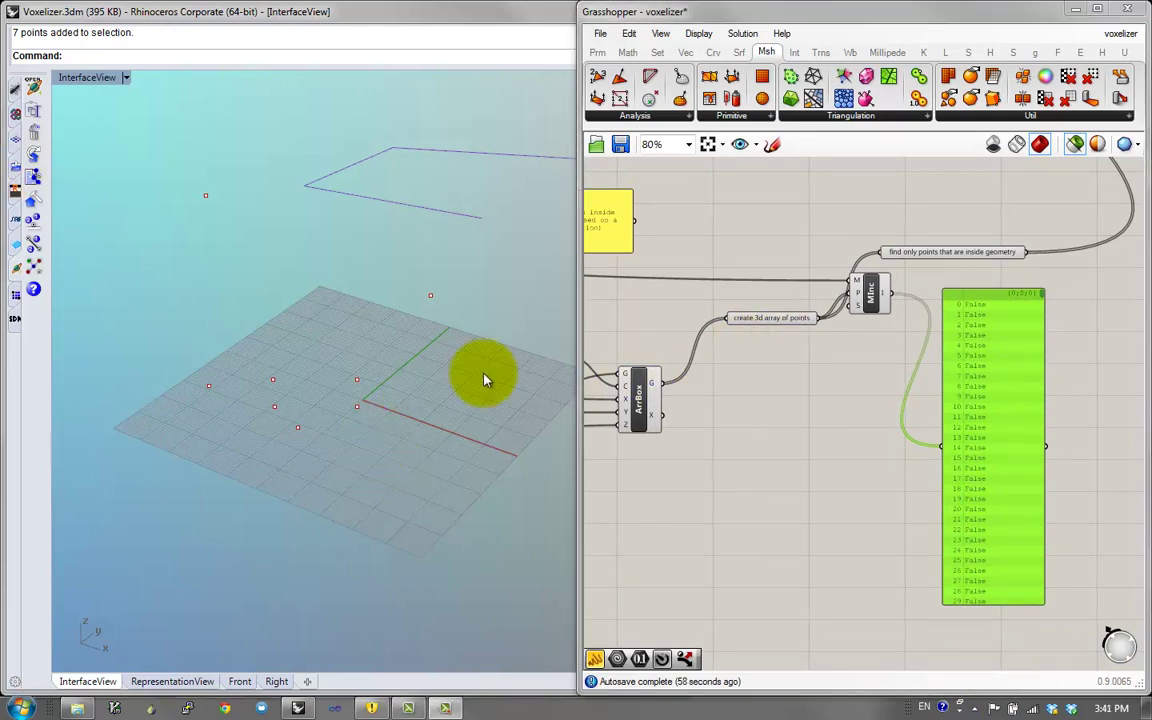
Add a Dispatch component above Mesh Inclusion and connect the inclusion result to its pattern input
right_click_drag(767, 370, 738, 403)
right_click_drag(835, 382, 773, 377)
right_click_drag(886, 293, 944, 453)
double_click(937, 376)
type("disp")
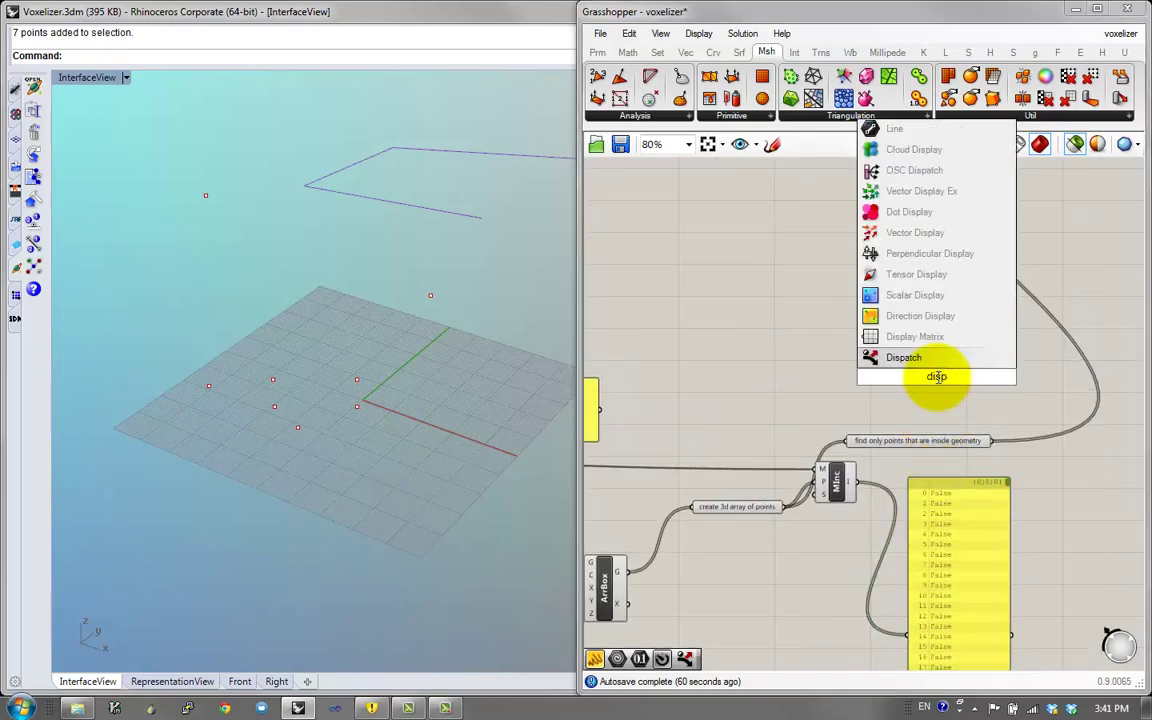
left_click(933, 366)
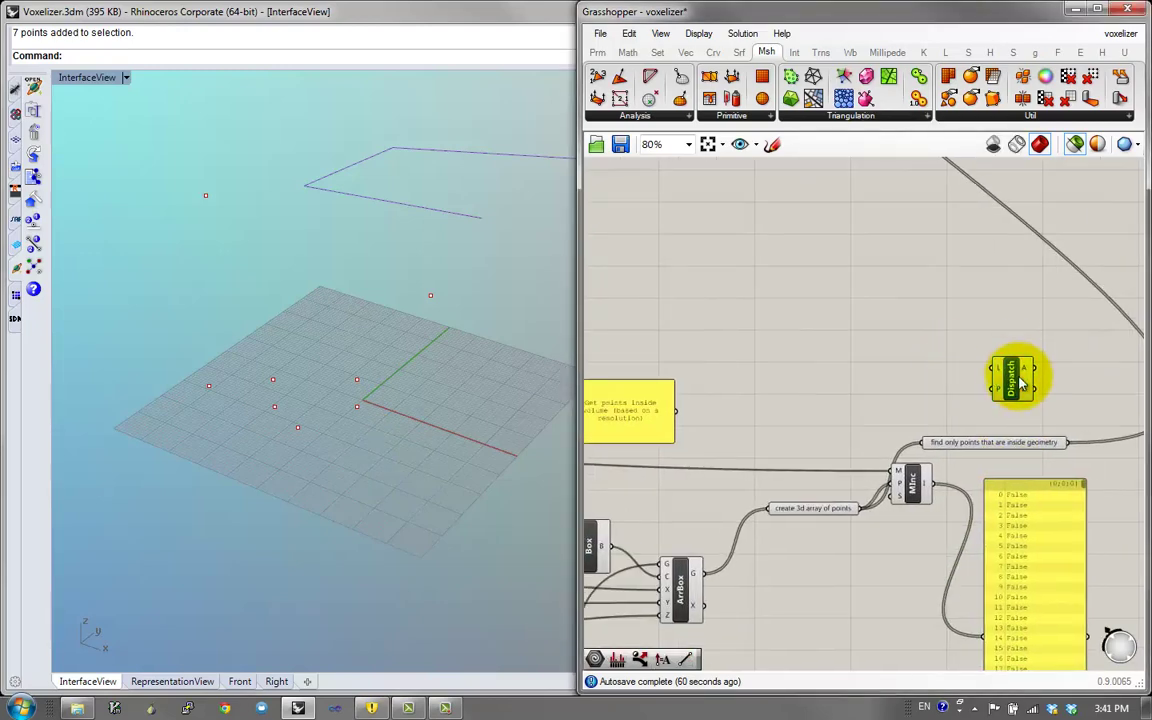
right_click_drag(1005, 476, 990, 404)
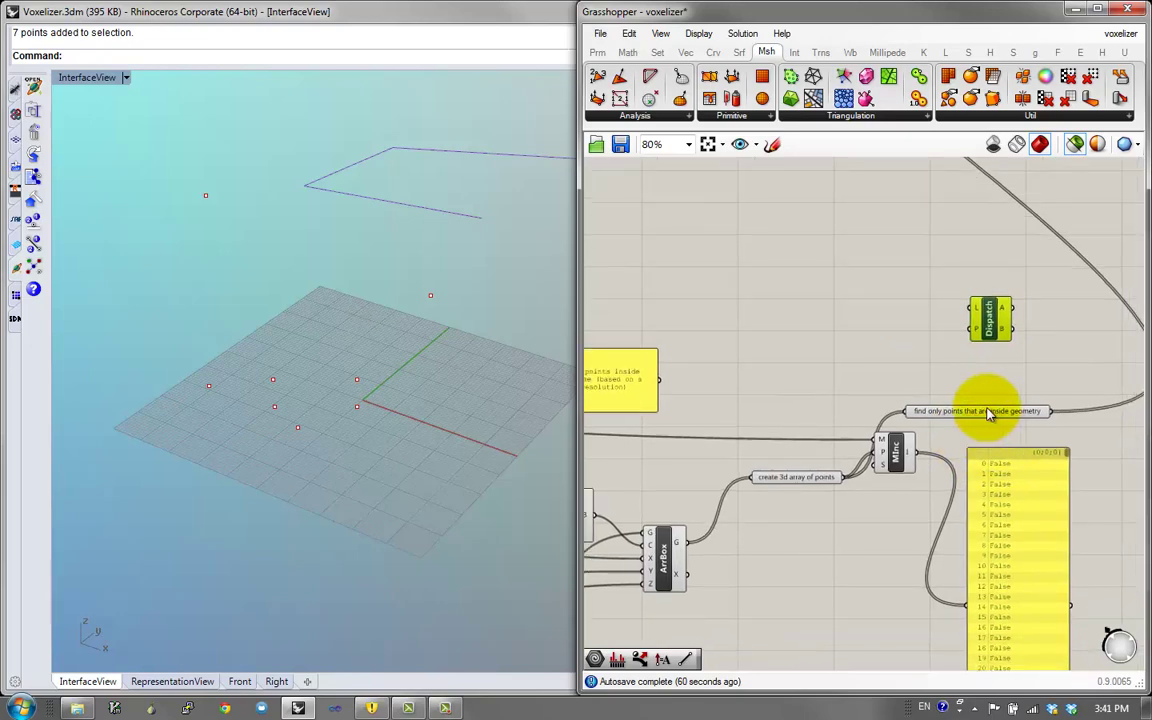
left_click_drag(916, 455, 970, 330)
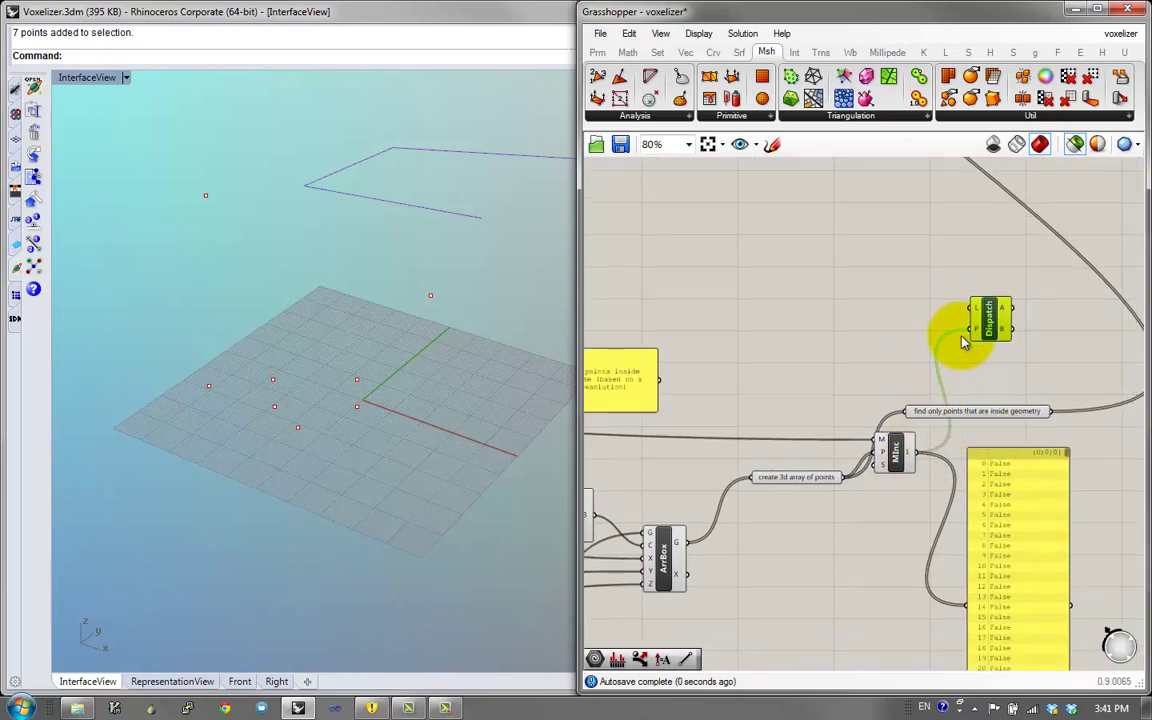
Connect the 3D point array to Dispatch's list input and check the description of its A output
right_click_drag(1016, 624, 1035, 560)
scroll(904, 472, "down", 1)
right_click_drag(904, 472, 1036, 442)
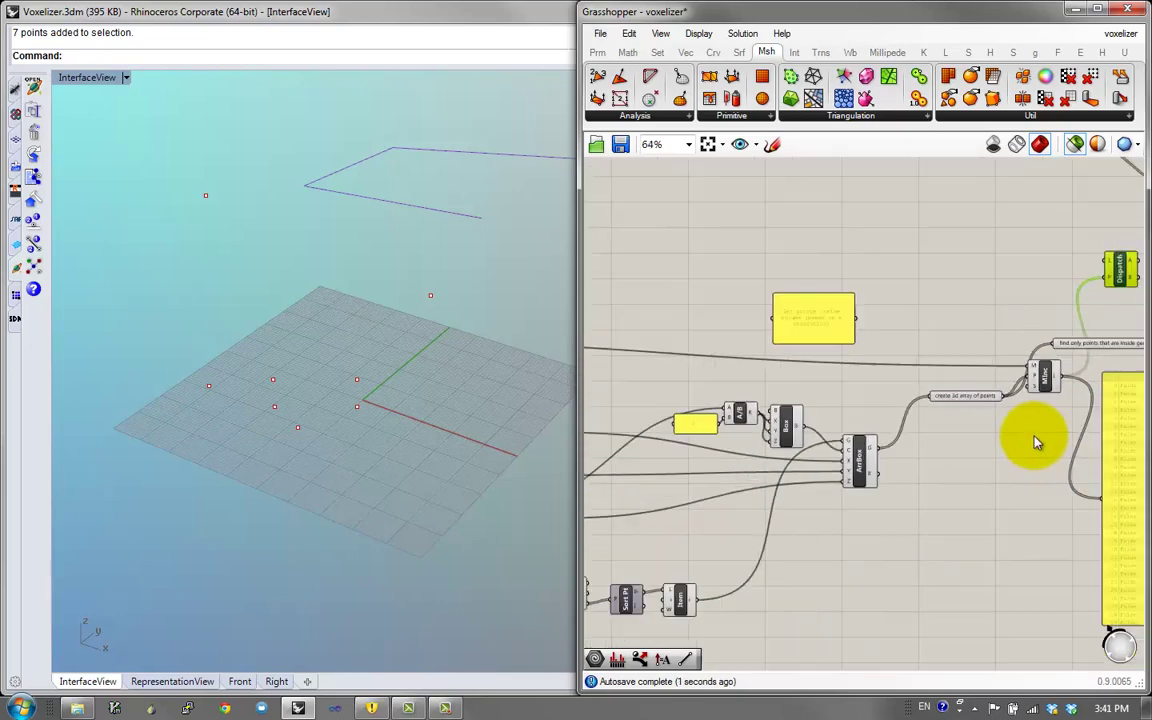
scroll(930, 427, "up", 1)
right_click_drag(935, 426, 761, 514)
left_click_drag(843, 479, 940, 318)
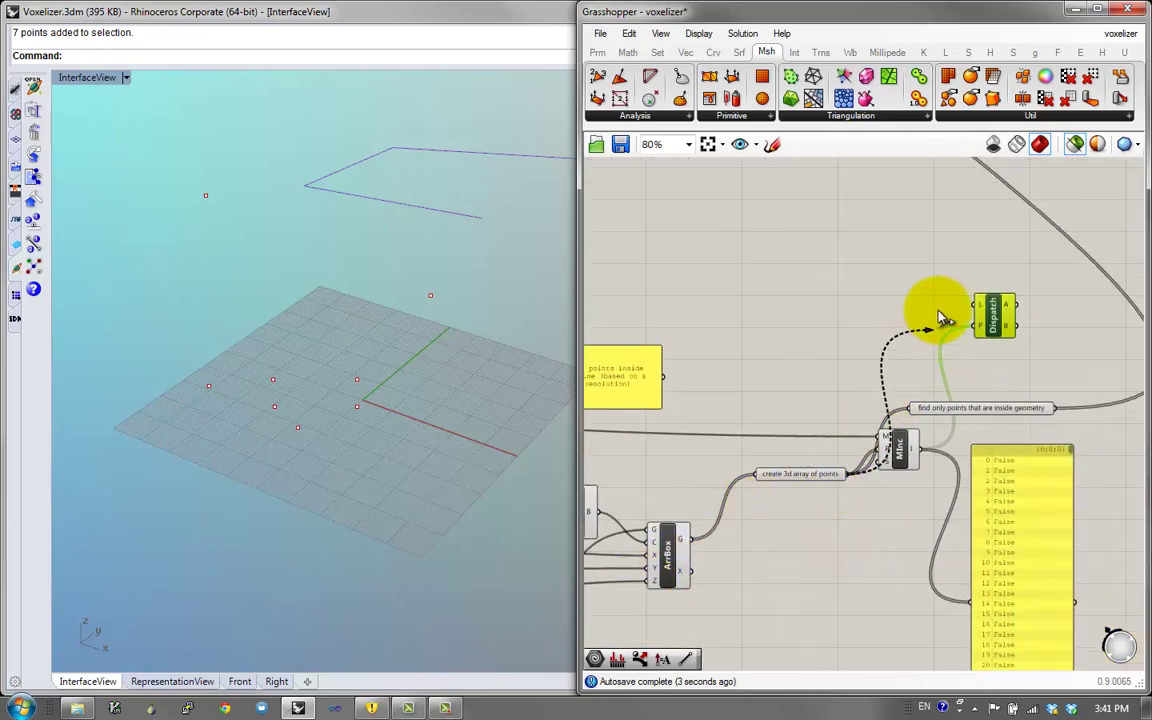
right_click_drag(948, 485, 806, 494)
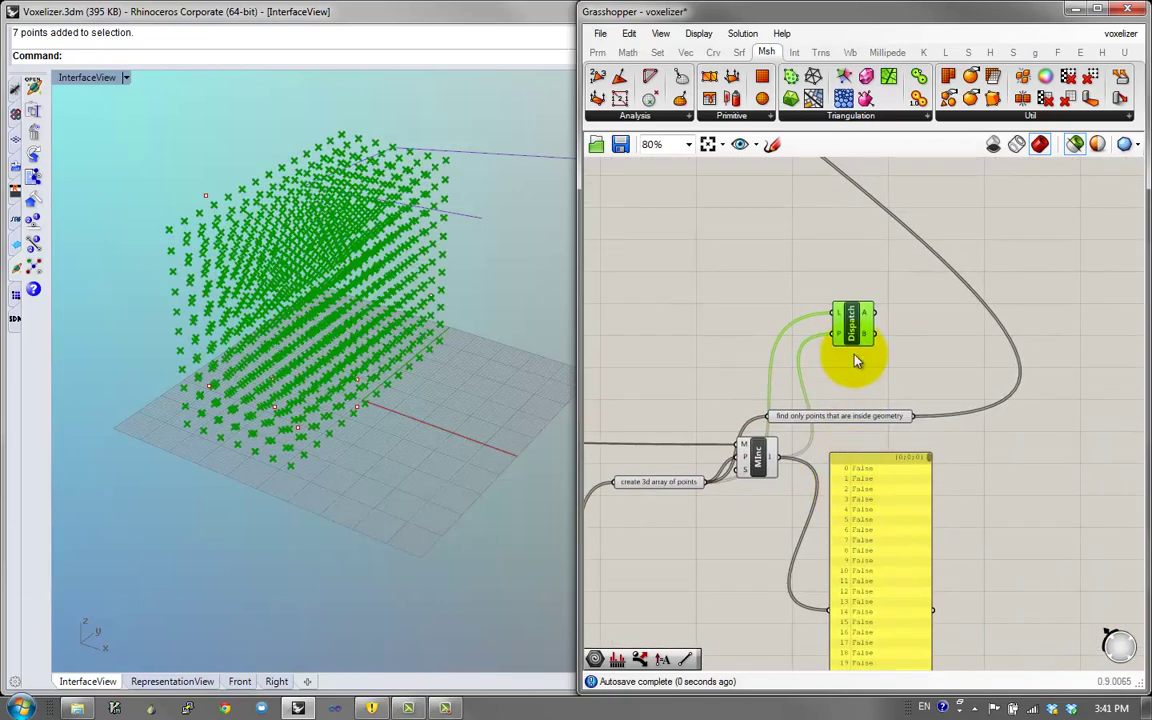
mouse_move(869, 316)
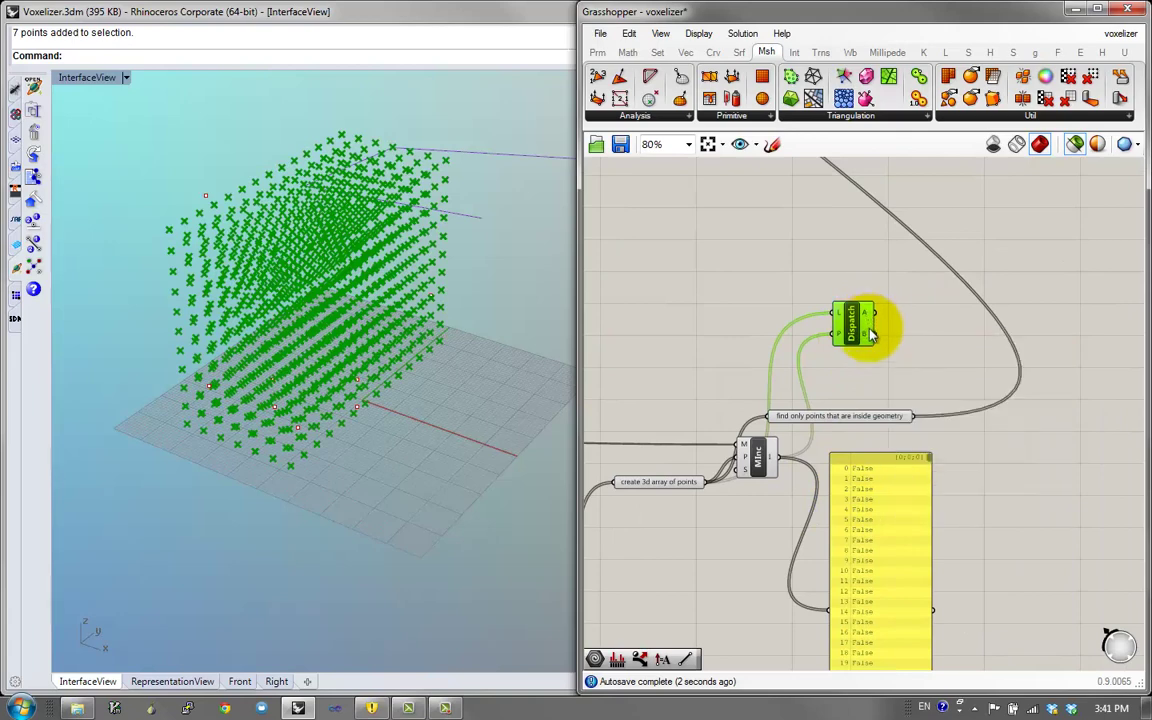
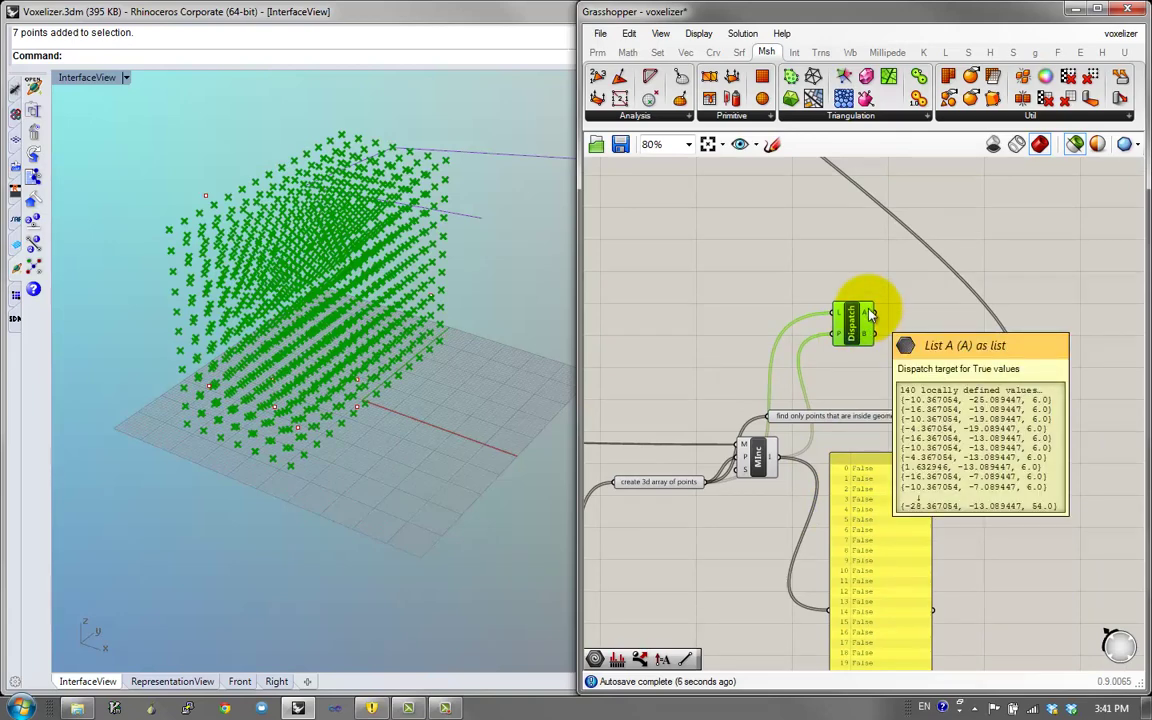
mouse_move(843, 340)
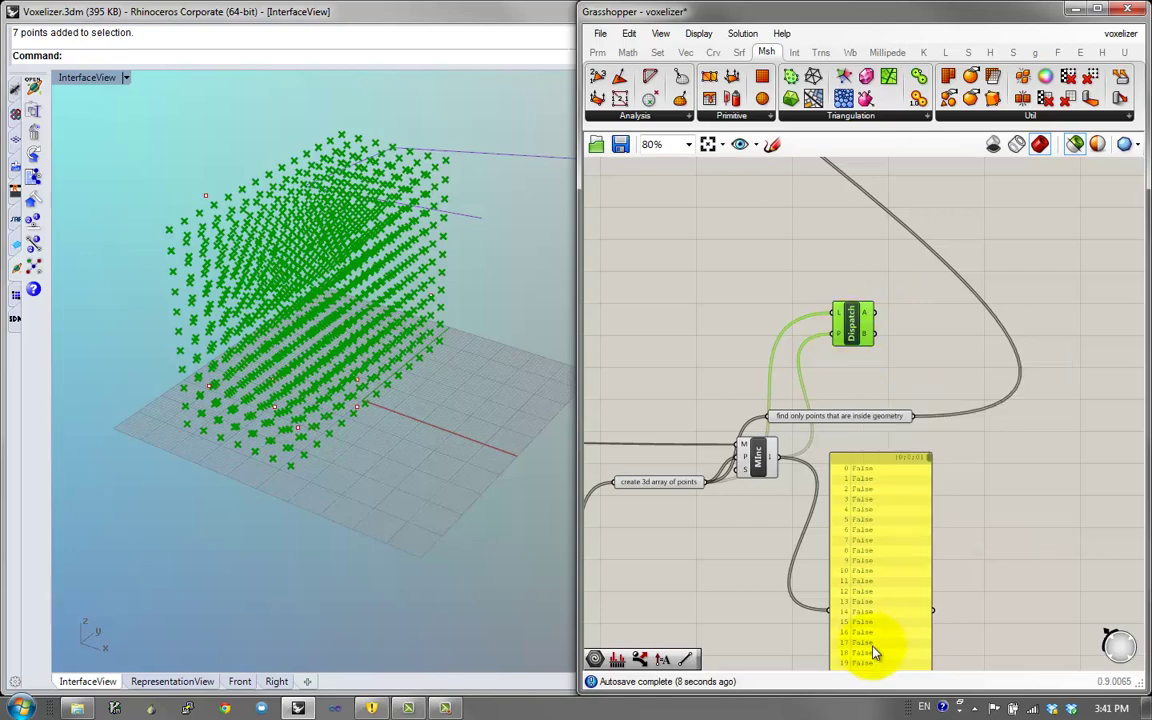
Add a Geometry parameter, connect Dispatch's A output to it, and inspect its points from another view angle
left_click_drag(865, 641, 875, 611)
double_click(911, 330)
type("ge")
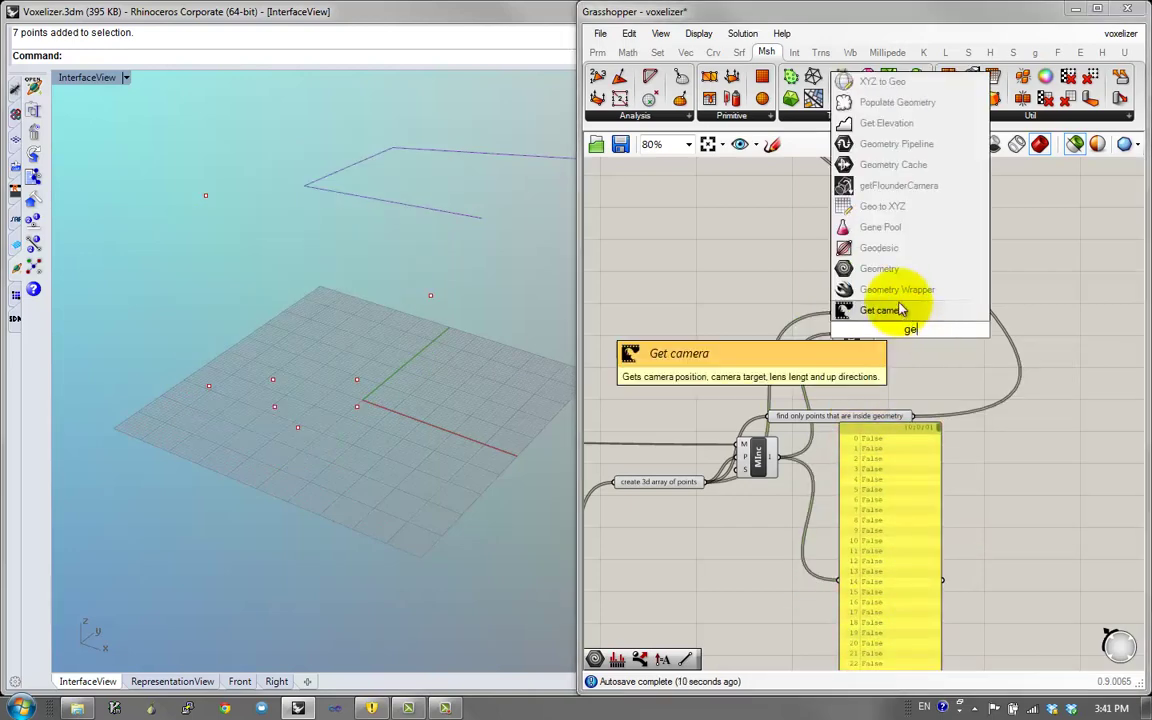
left_click(897, 273)
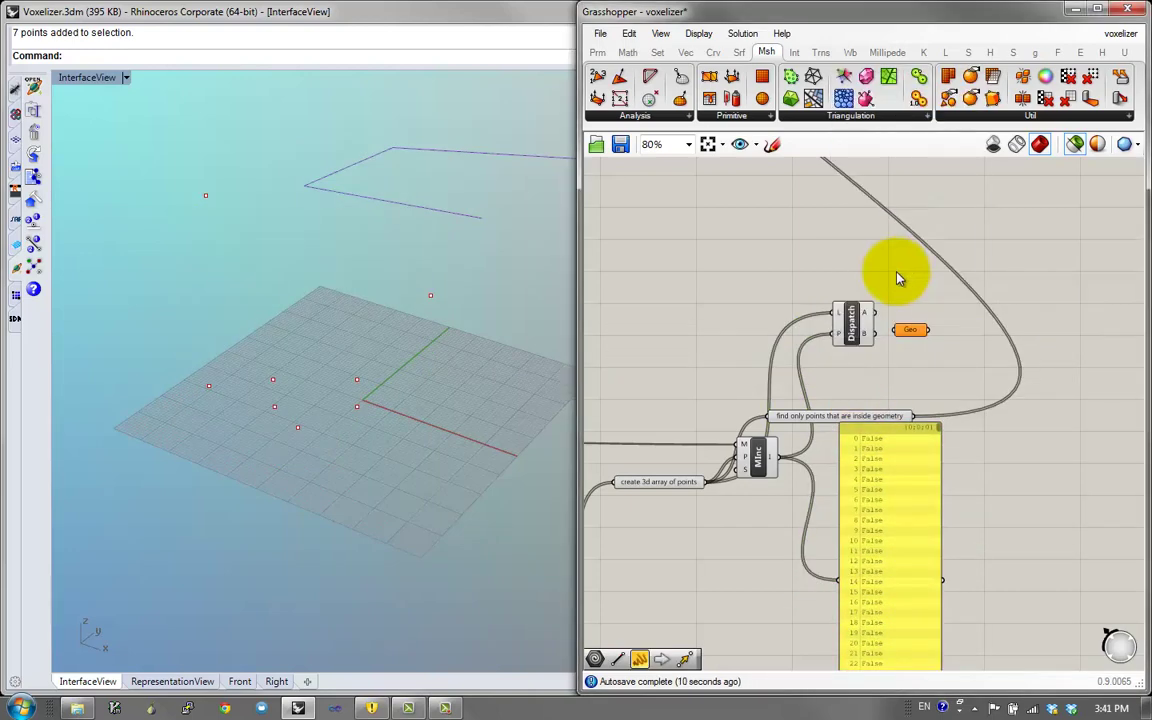
left_click(909, 330)
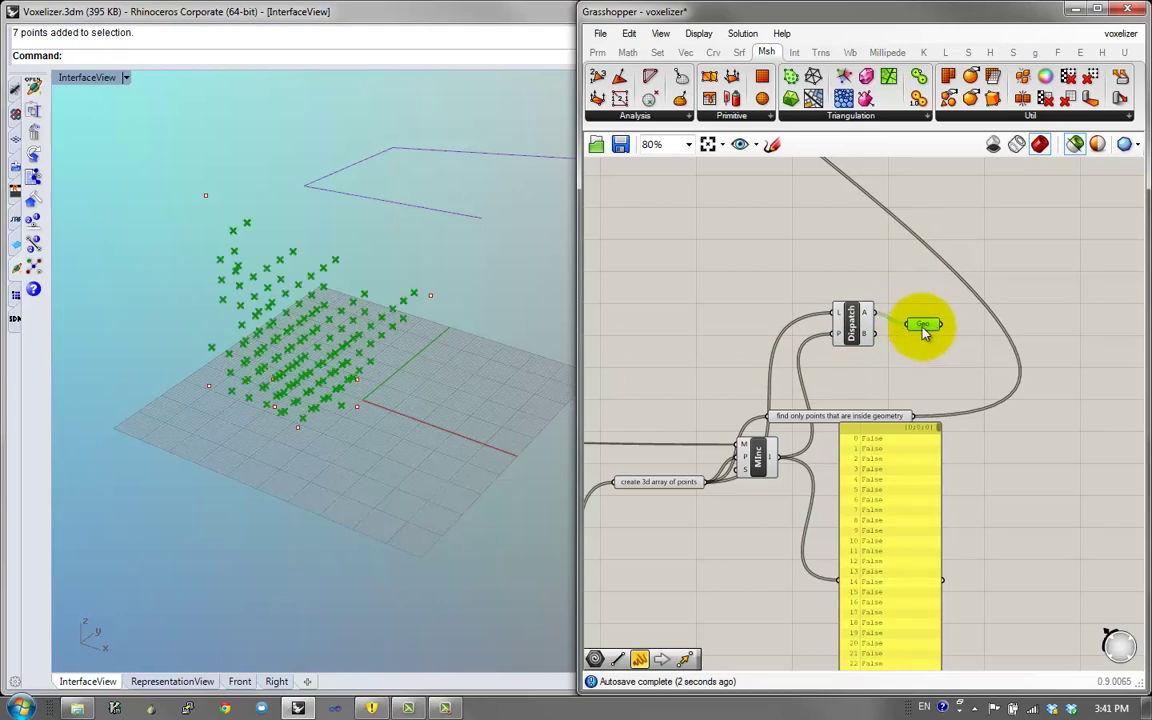
right_click_drag(334, 337, 96, 234)
right_click_drag(312, 215, 455, 325)
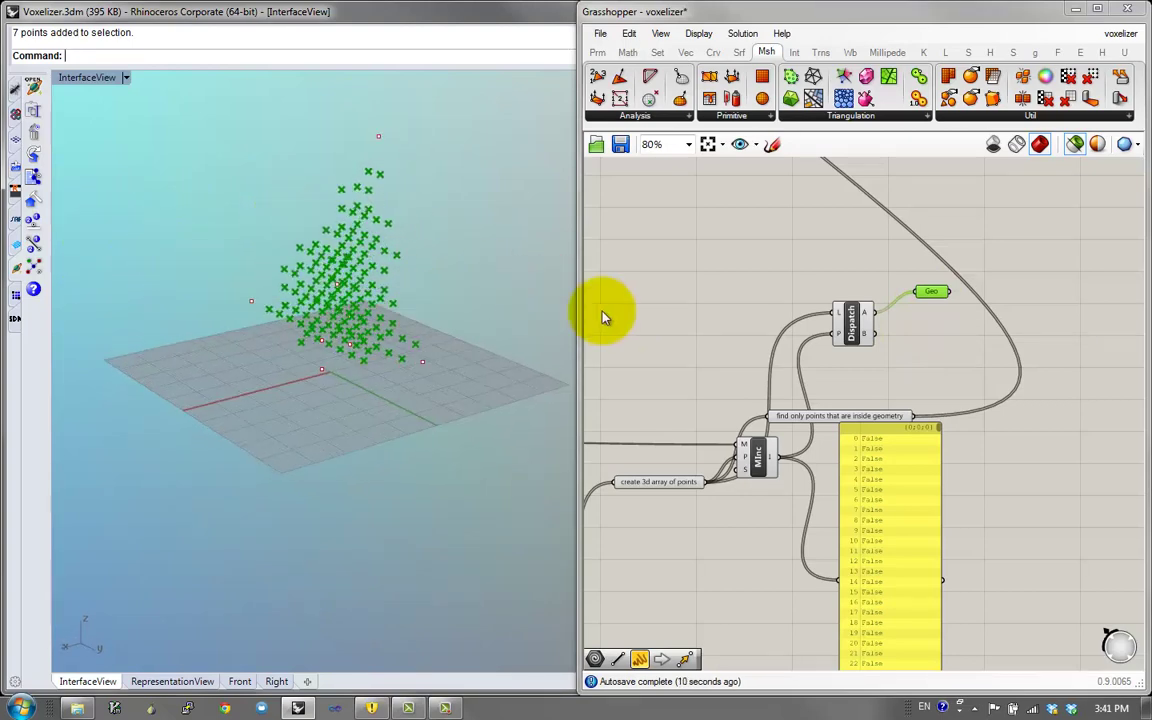
Set the resolution slider feeding the RoundUp components to 5 and its rounding to R with 3 digits
right_click_drag(682, 314, 770, 325)
scroll(790, 311, "down", 4)
right_click_drag(706, 368, 753, 359)
scroll(715, 419, "up", 8)
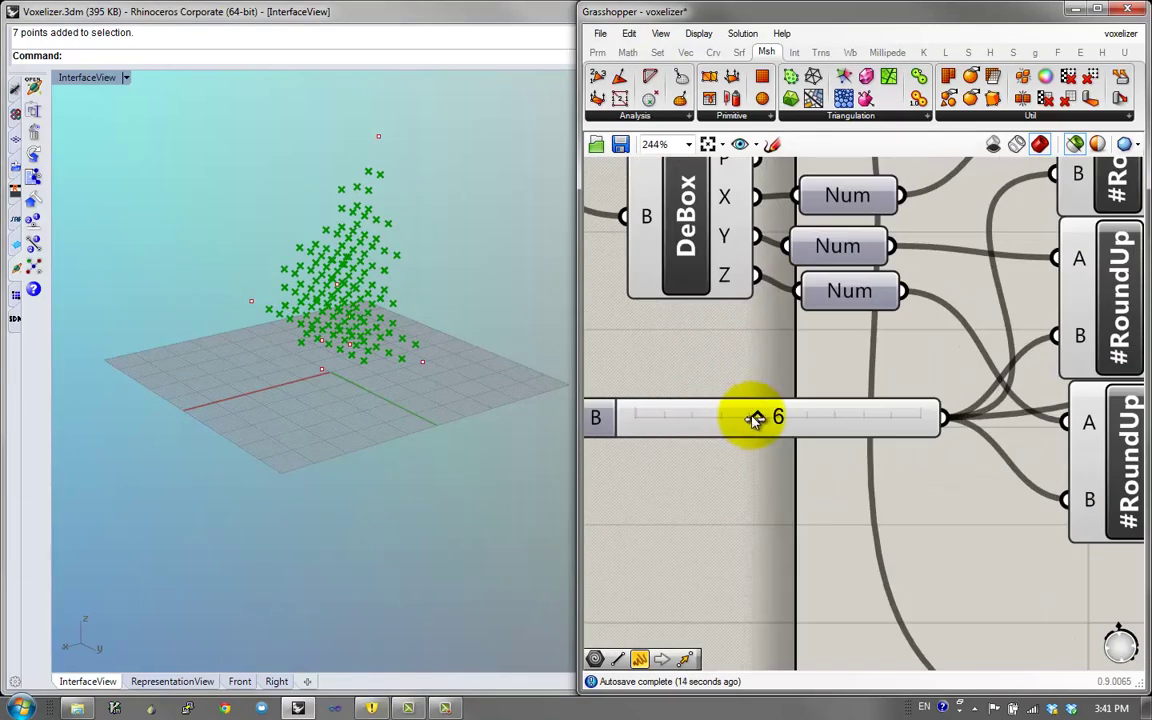
left_click_drag(757, 420, 727, 422)
double_click(593, 418)
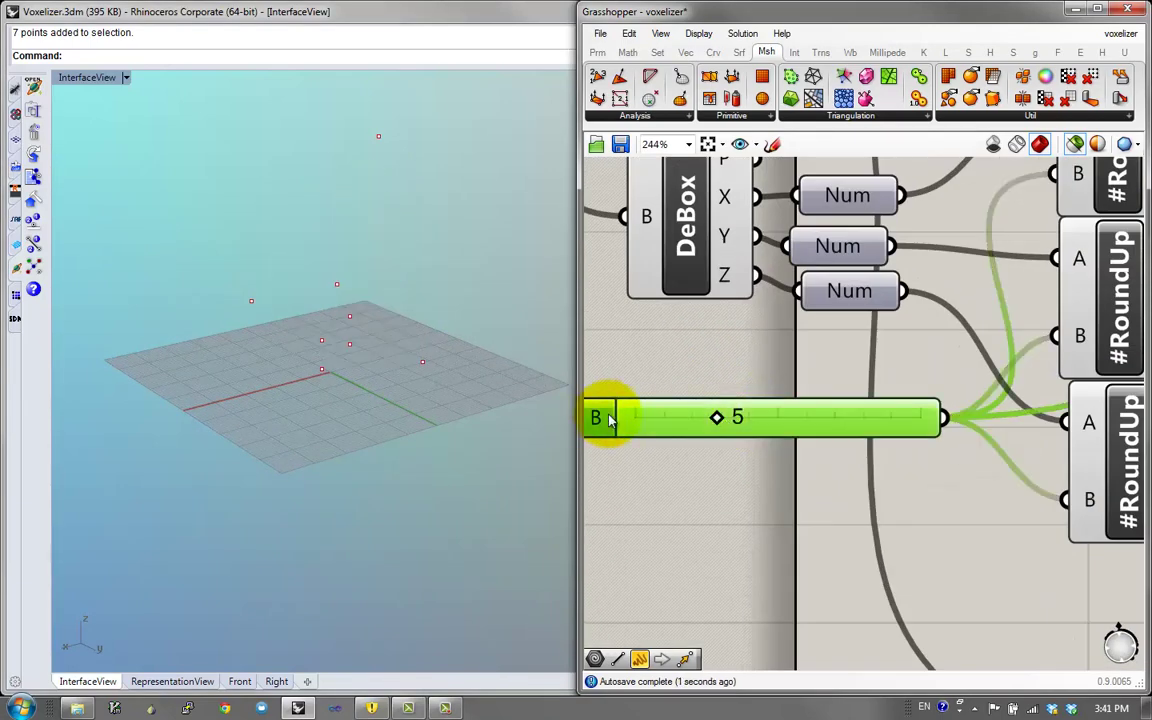
left_click(630, 566)
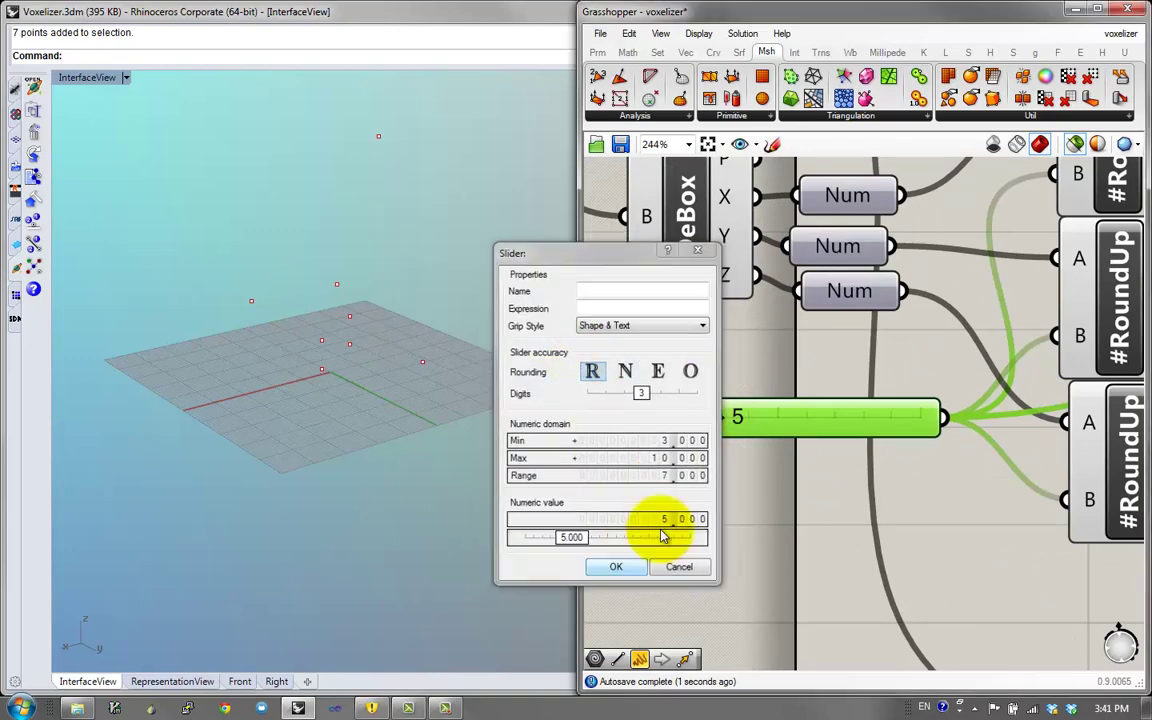
Preview the Geometry parameter's inside points at the new resolution from another view angle
right_click_drag(820, 424, 715, 414)
scroll(715, 414, "down", 9)
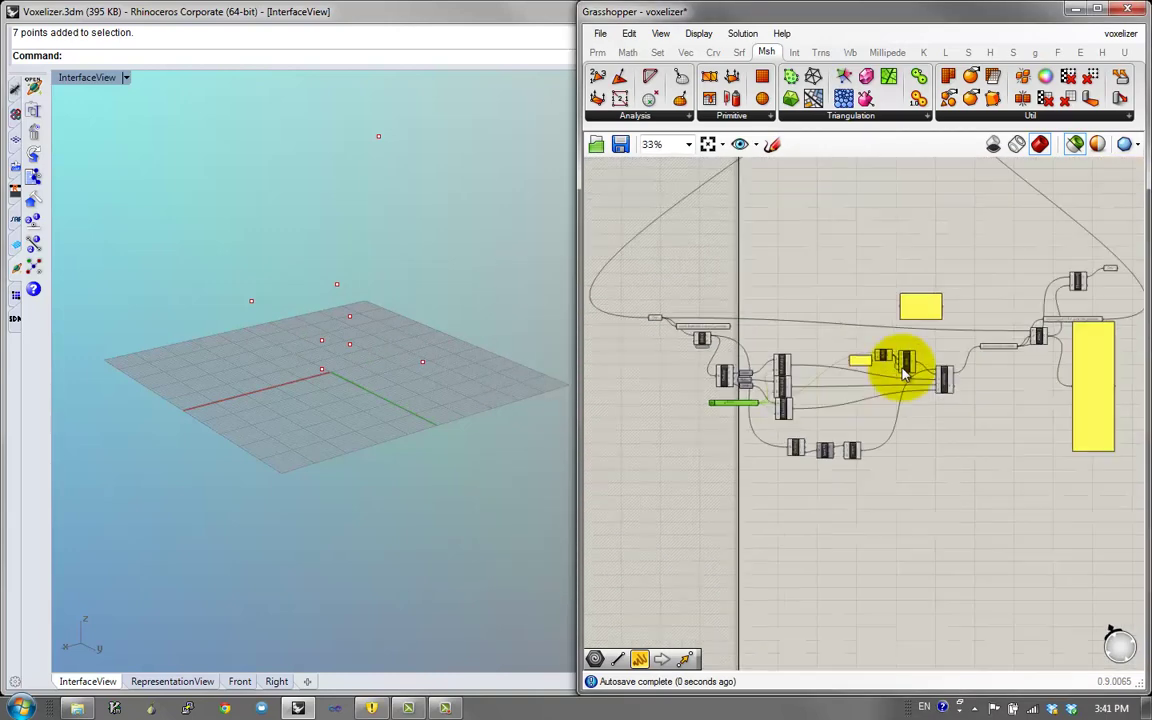
right_click_drag(1030, 318, 882, 312)
scroll(882, 311, "up", 5)
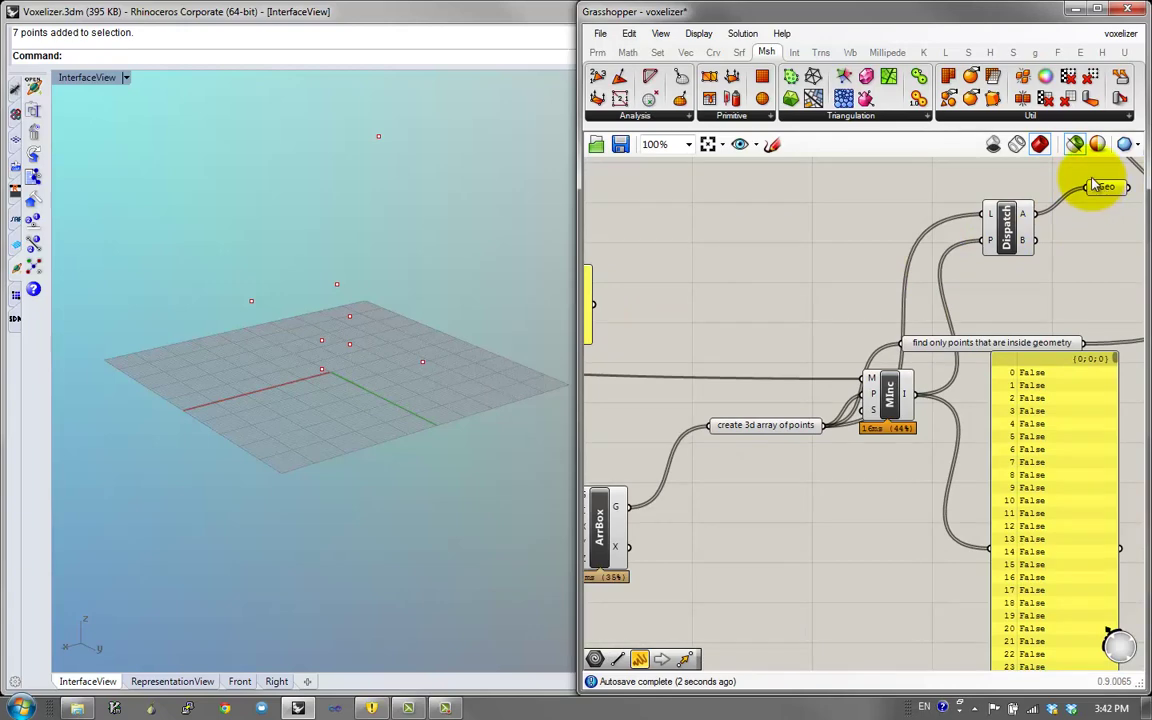
left_click(1094, 188)
right_click_drag(545, 459, 450, 345)
Lower the resolution slider to 3.000 and review the filtered points from several view angles
right_click_drag(655, 450, 1140, 502)
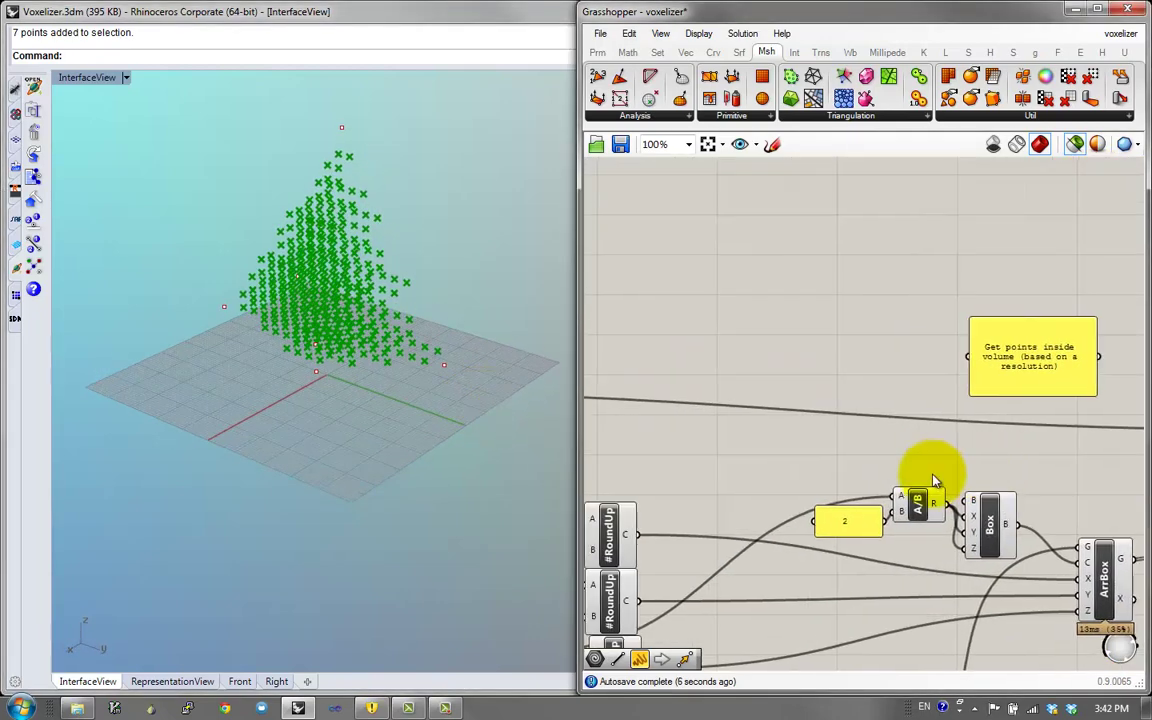
right_click_drag(642, 600, 926, 442)
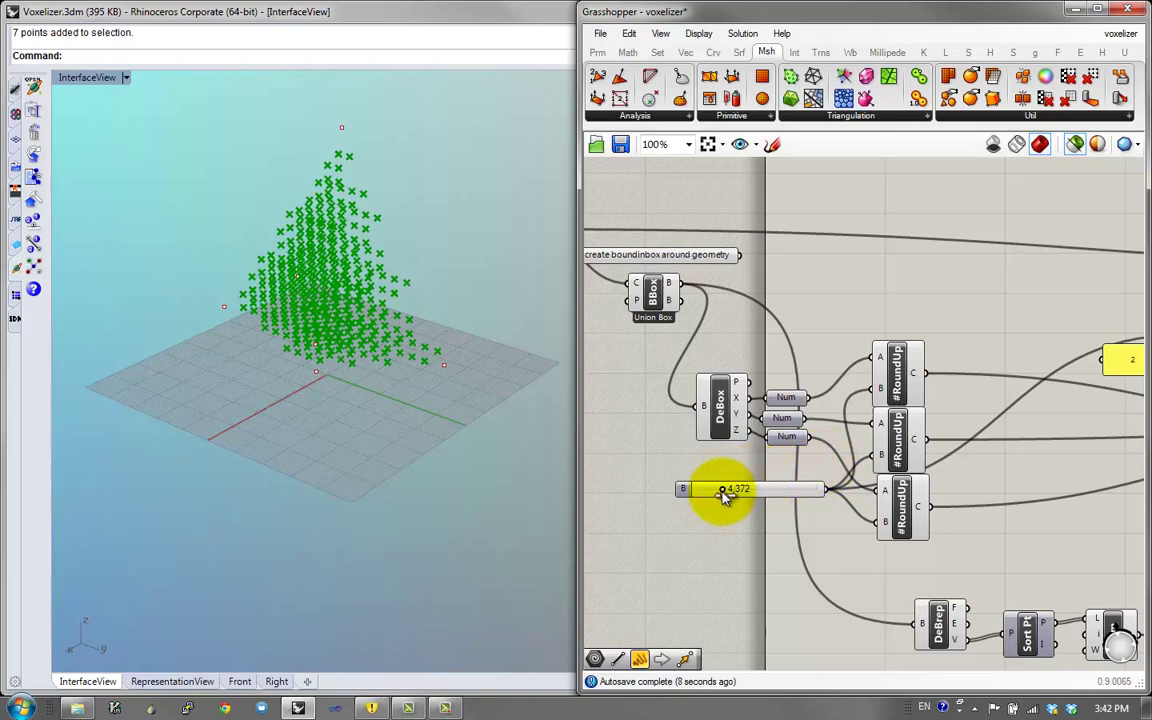
left_click_drag(724, 495, 695, 497)
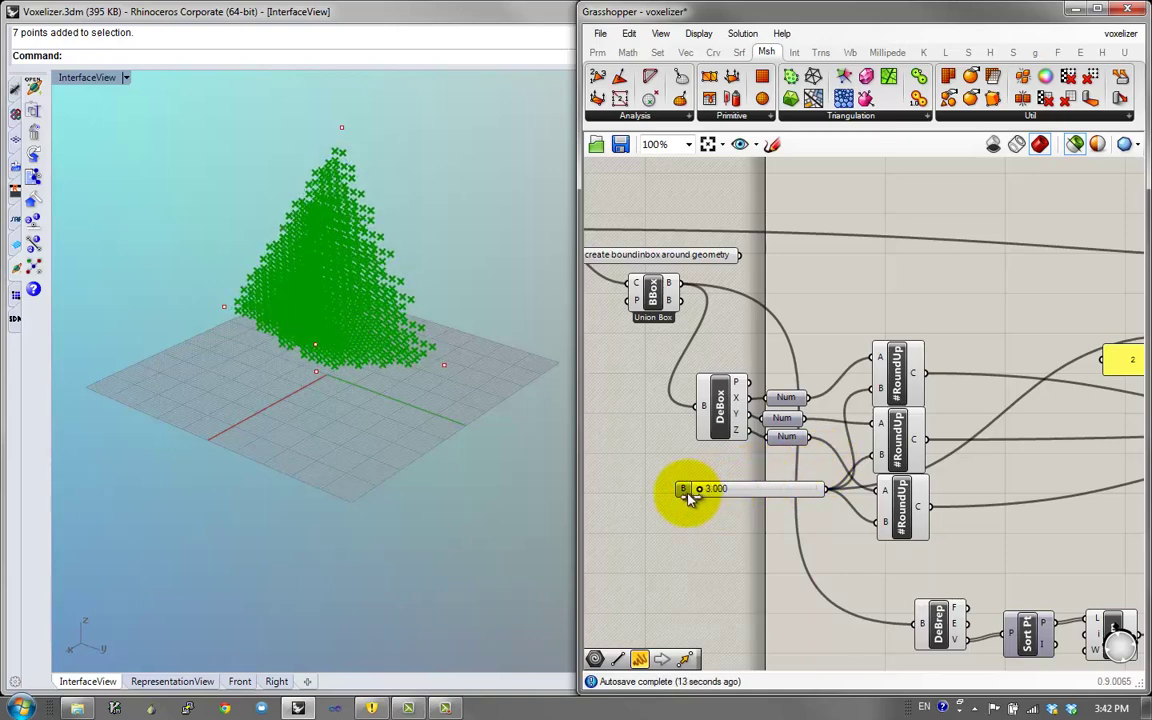
right_click_drag(430, 400, 302, 325)
right_click_drag(979, 455, 735, 398)
scroll(716, 384, "down", 5)
scroll(1013, 246, "up", 5)
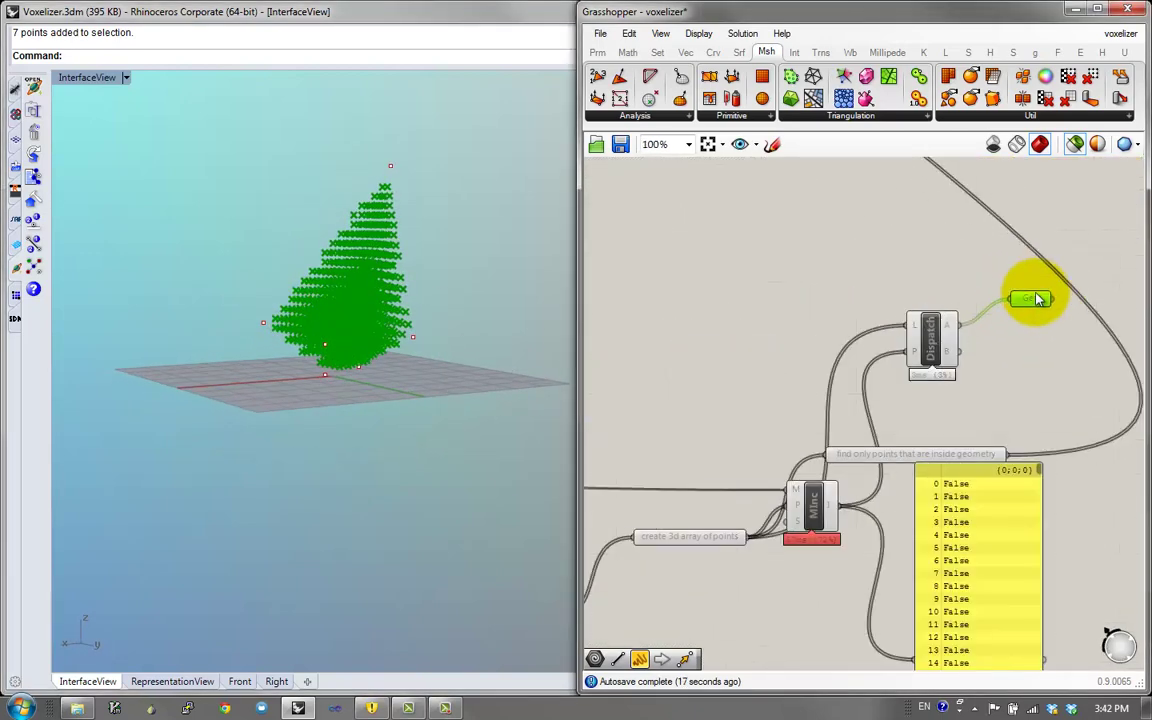
right_click_drag(399, 327, 386, 404)
Set the resolution slider to 3.345 and view the filtered points from another angle
scroll(800, 380, "down", 3)
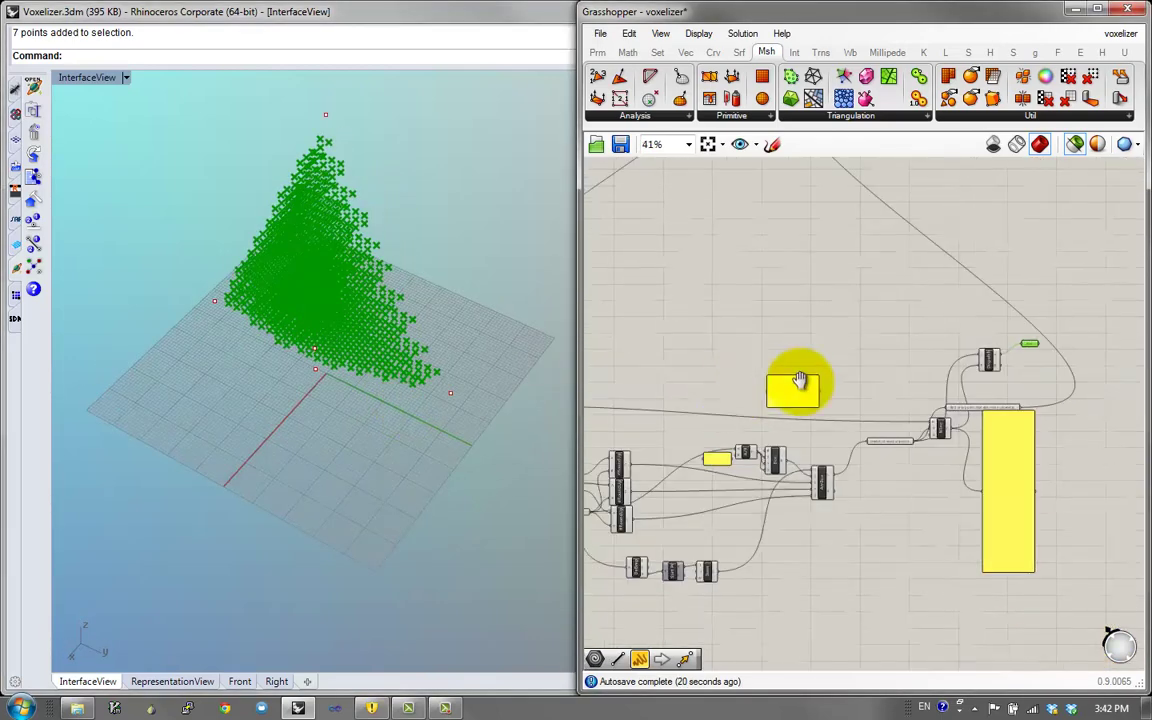
right_click_drag(800, 380, 684, 437)
scroll(684, 437, "up", 3)
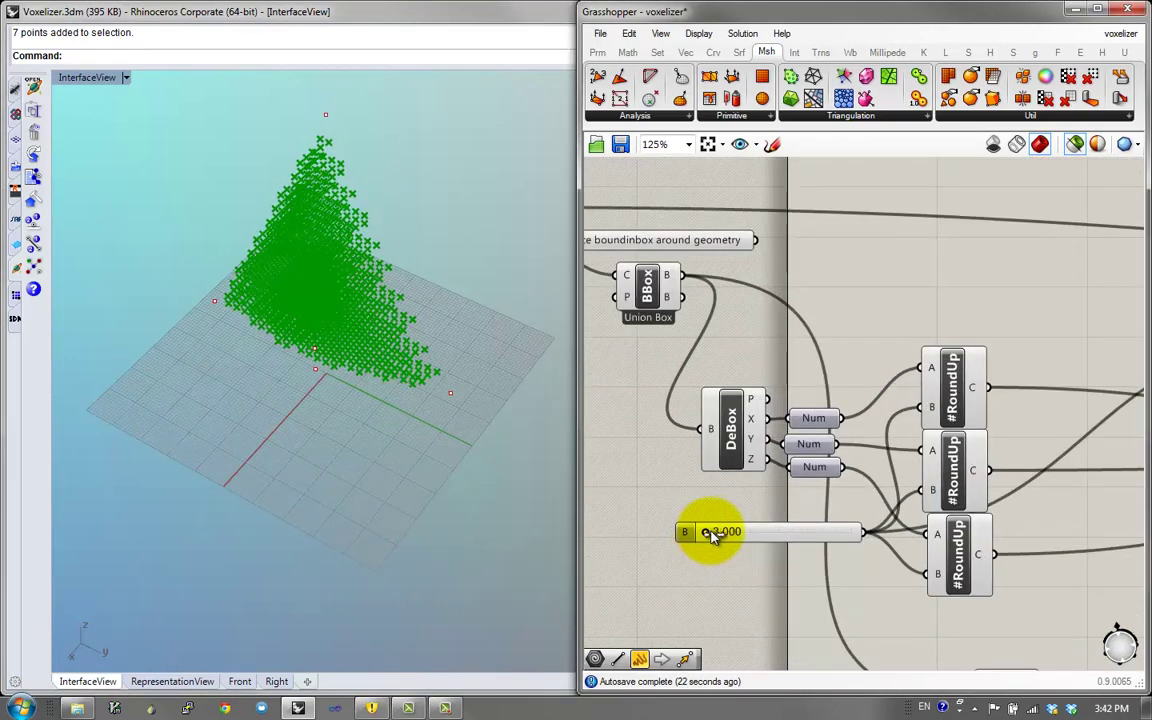
mouse_move(712, 535)
left_mouse_down()
mouse_move(803, 537)
mouse_move(686, 553)
mouse_move(715, 541)
left_mouse_up()
right_click_drag(476, 391, 330, 340)
left_click(851, 416)
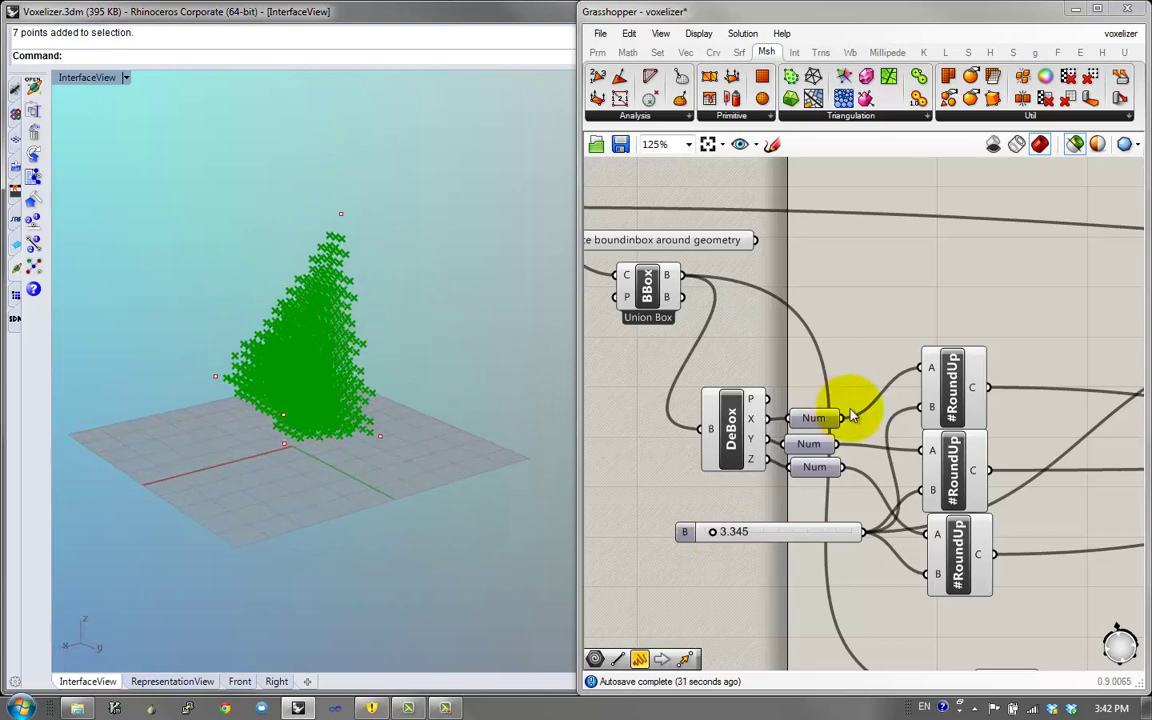
Move the "find only points that are inside geometry" parameter past Dispatch and feed it from the Geometry parameter instead of the full array
scroll(851, 416, "down", 2)
right_click_drag(885, 420, 810, 424)
scroll(812, 422, "down", 3)
right_click_drag(1000, 396, 818, 404)
scroll(932, 400, "up", 5)
right_click_drag(1033, 310, 800, 410)
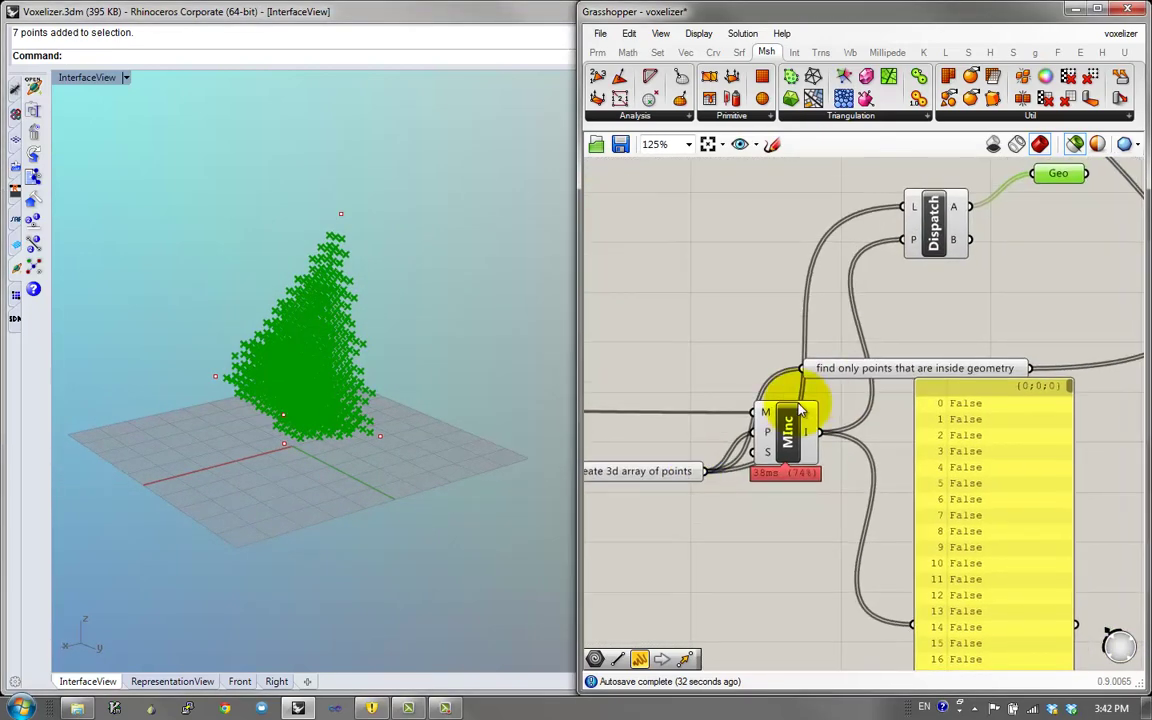
left_click_drag(899, 374, 1054, 363)
right_click_drag(1054, 363, 835, 412)
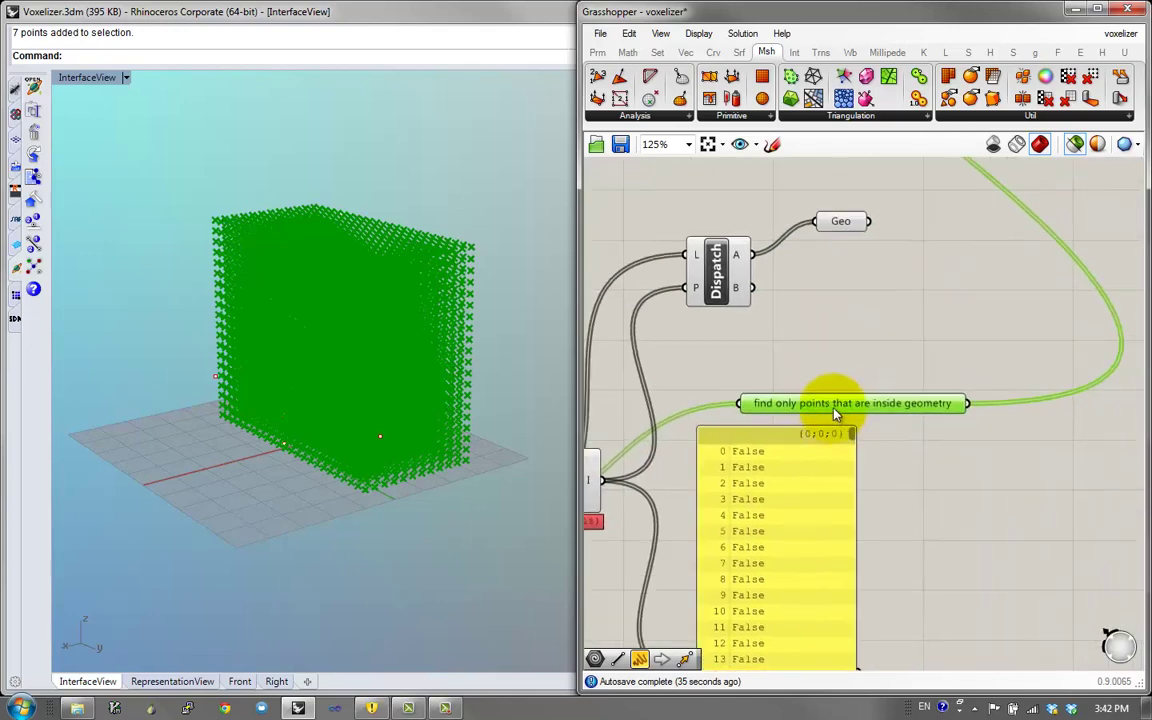
scroll(835, 413, "down", 1)
left_click_drag(843, 409, 1022, 322)
Select the panel that lists the Mesh Inclusion results
left_click(828, 522)
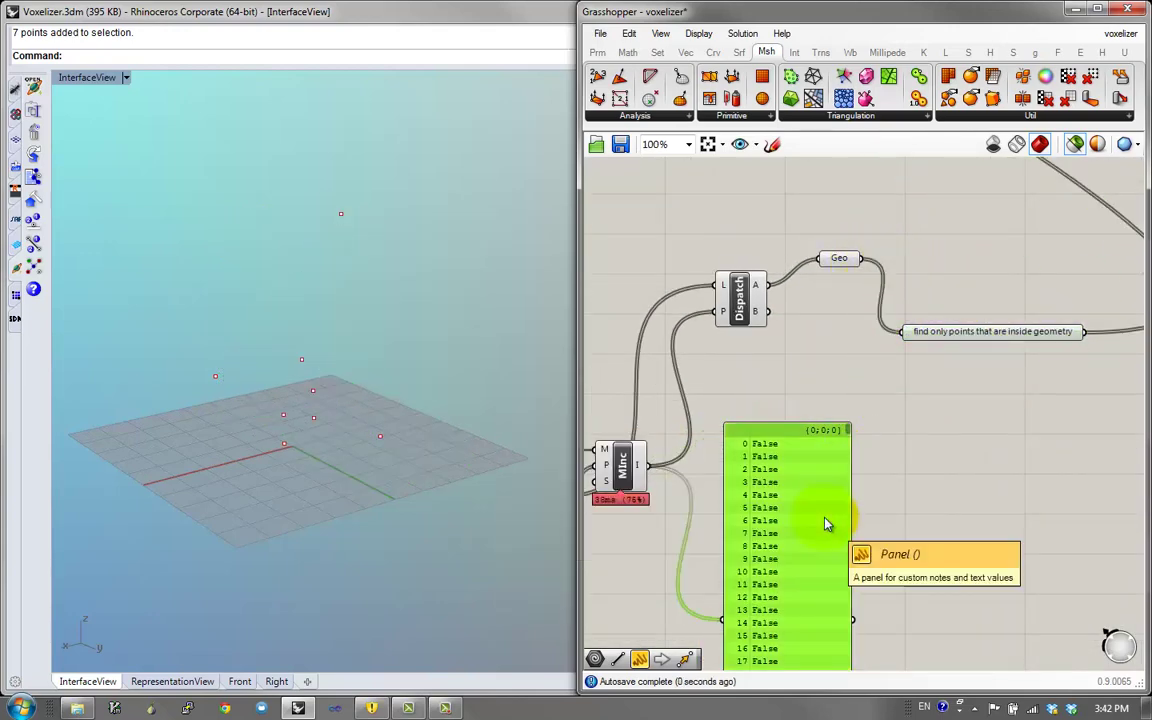
key("Delete")
right_click_drag(828, 522, 970, 483)
scroll(970, 483, "down", 1)
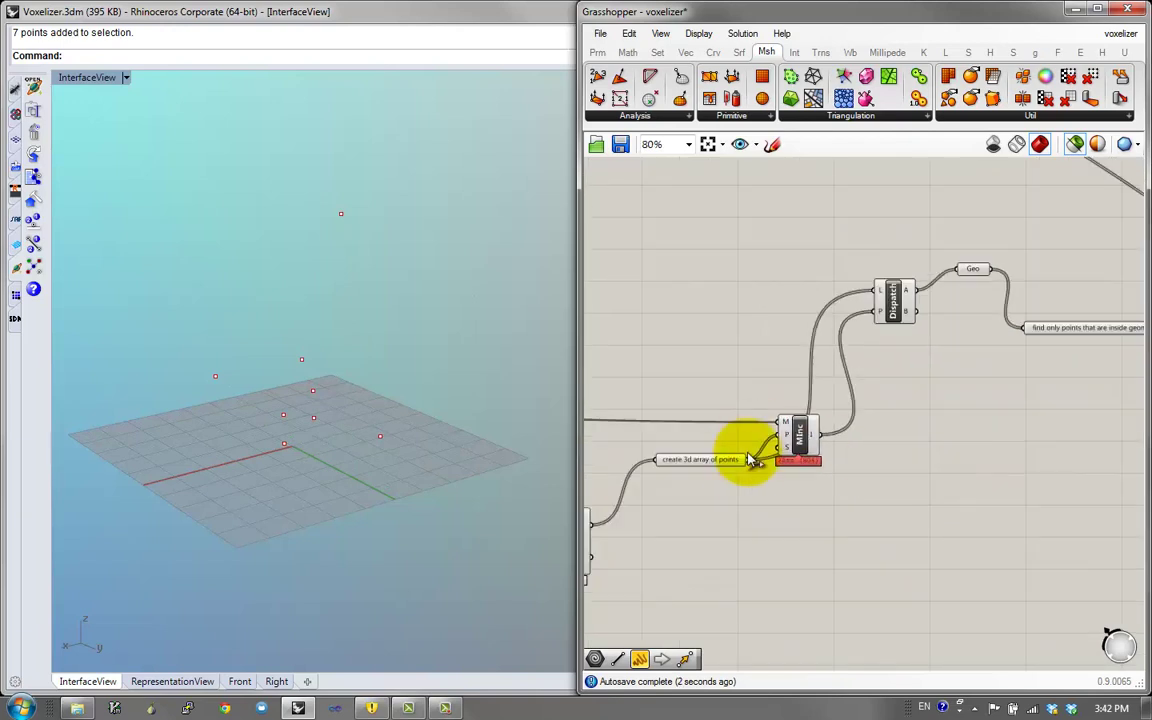
left_click_drag(727, 470, 673, 363)
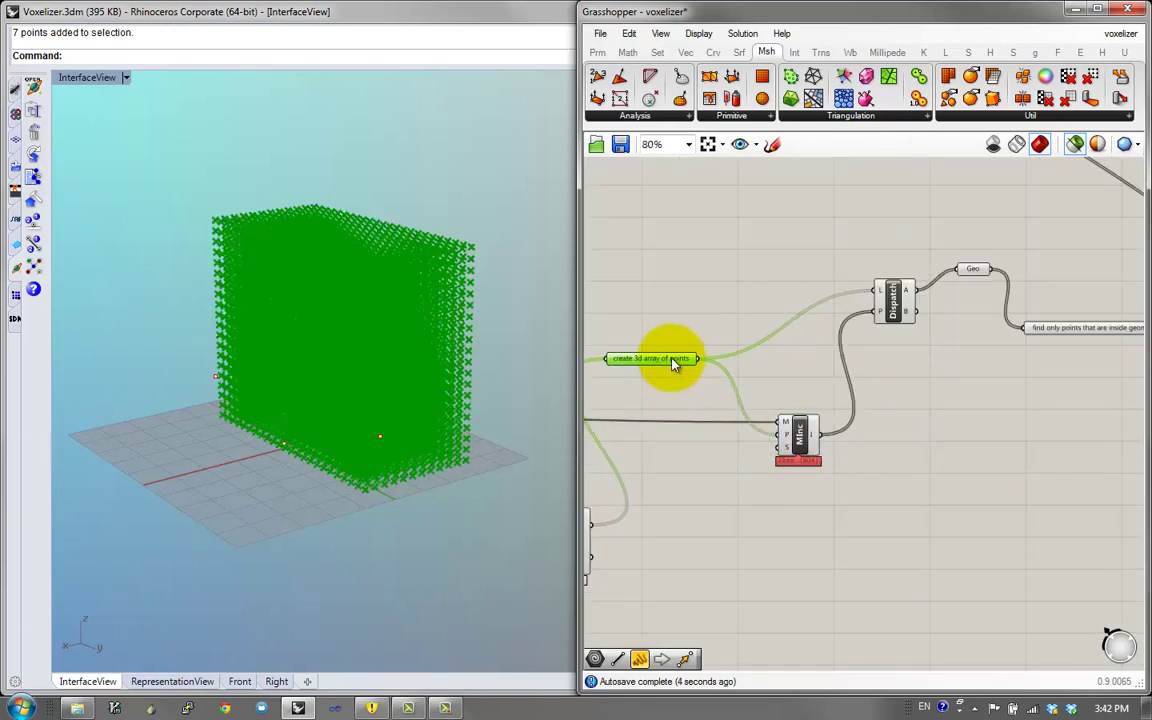
right_click_drag(836, 330, 826, 361)
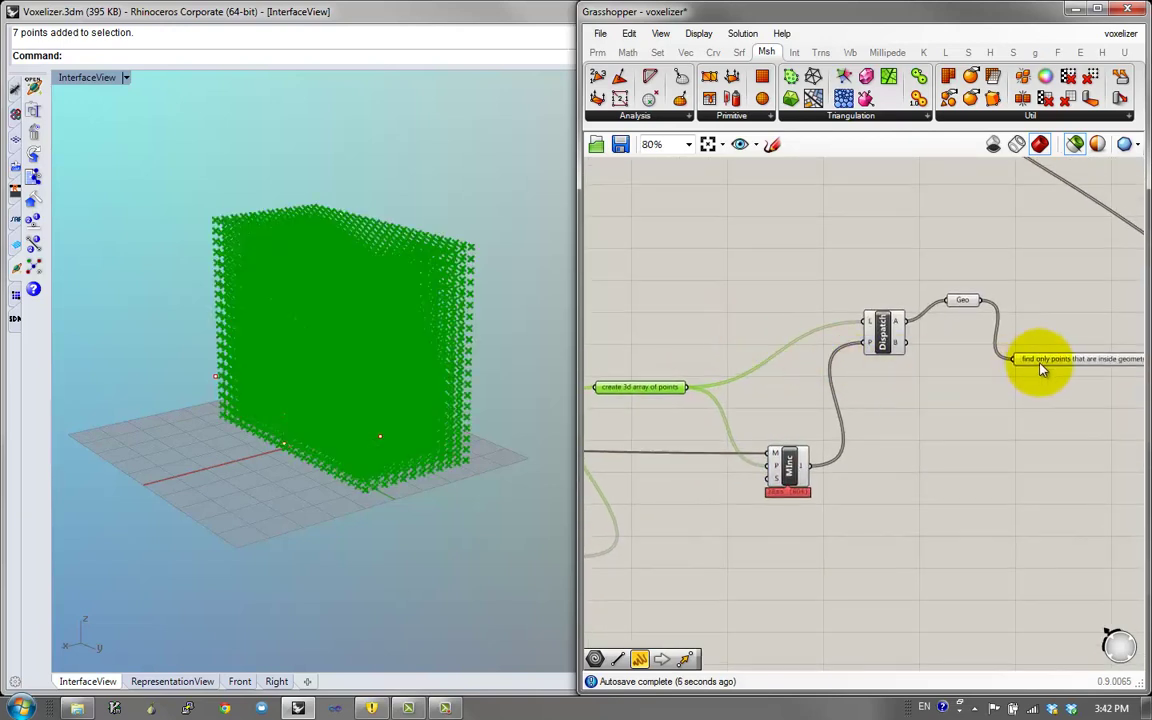
left_click_drag(1040, 363, 1019, 342)
key("ctrl+z")
key("ctrl+z")
key("ctrl+z")
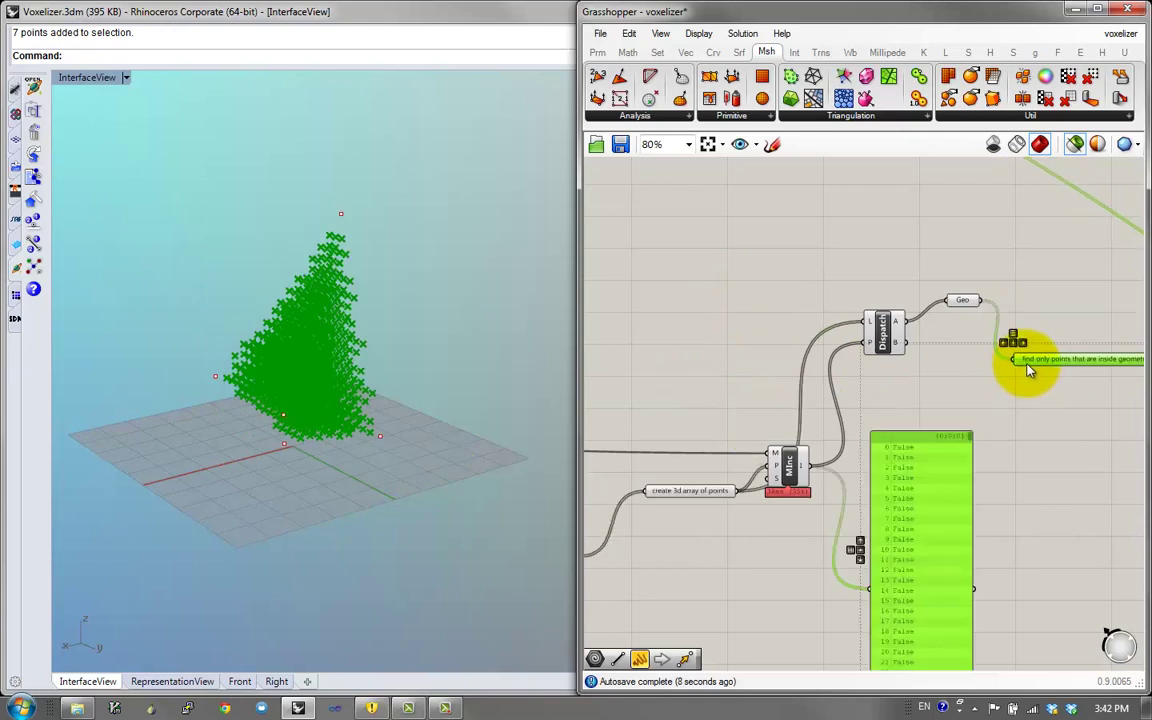
Undo the last rewiring of the "find only points that are inside geometry" parameter and move it above the Dispatch component
key("ctrl+z")
left_click(1033, 293)
left_click_drag(1041, 365, 811, 247)
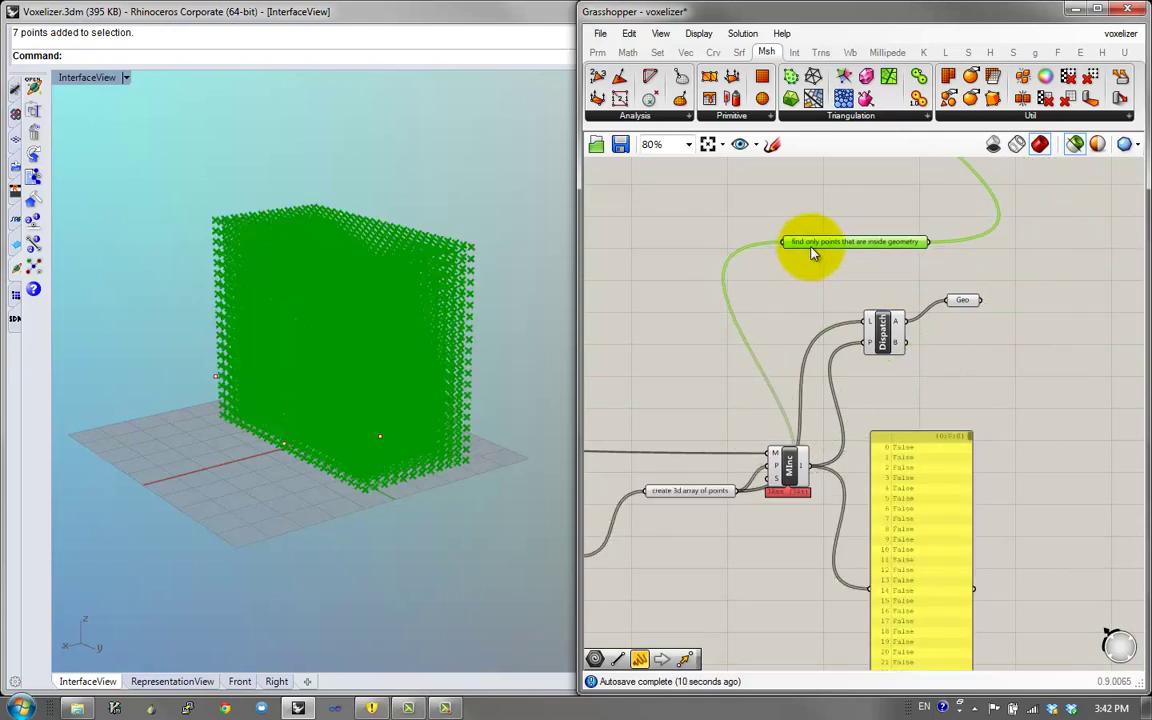
Add a Geometry parameter fed by "create 3d array of points" and wire it to Dispatch's L and MInc's P inputs
left_click_drag(705, 492, 775, 458)
double_click(689, 316)
type("geo")
left_click(658, 292)
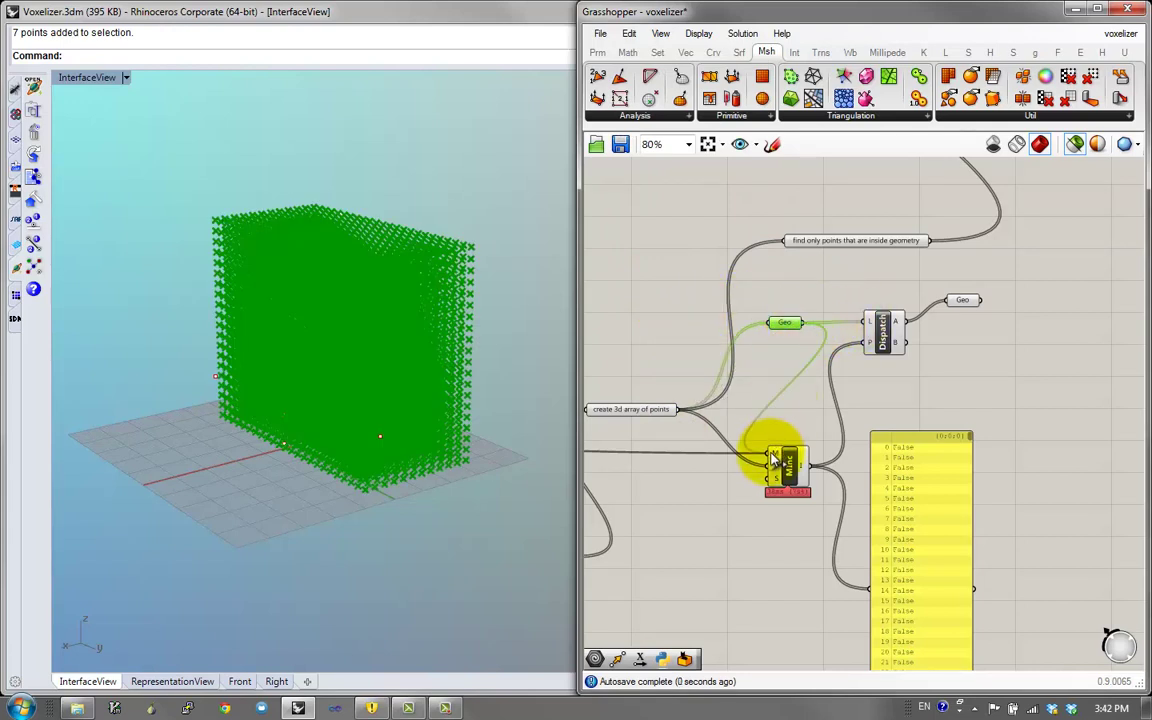
left_click_drag(784, 323, 772, 395)
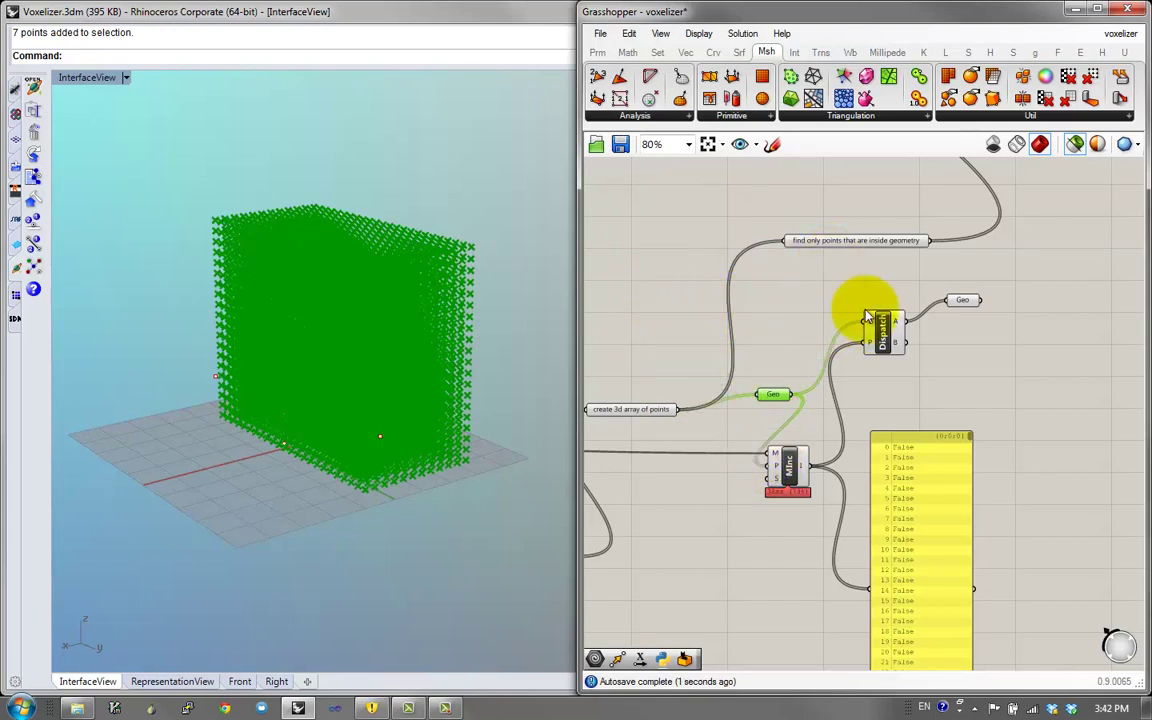
Delete the panel of True/False values and combine the new Geo parameter, MInc and Dispatch into one cluster
left_click(964, 532)
key("Delete")
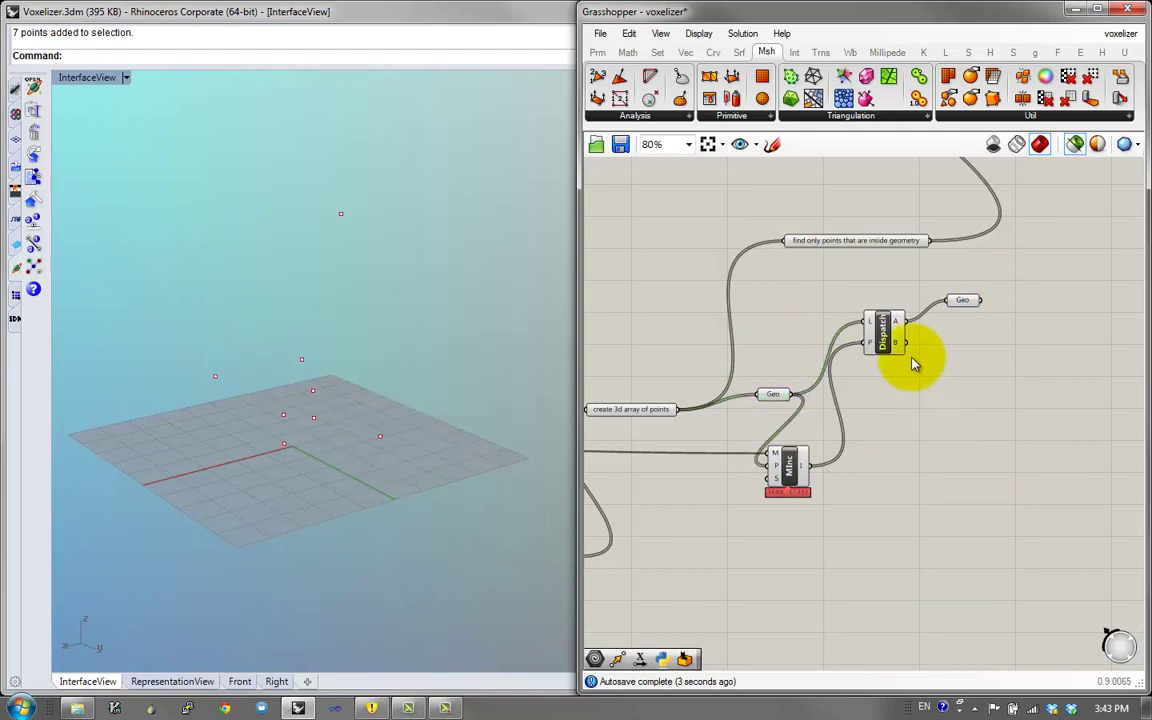
left_click_drag(920, 284, 760, 500)
left_click_drag(778, 397, 795, 395)
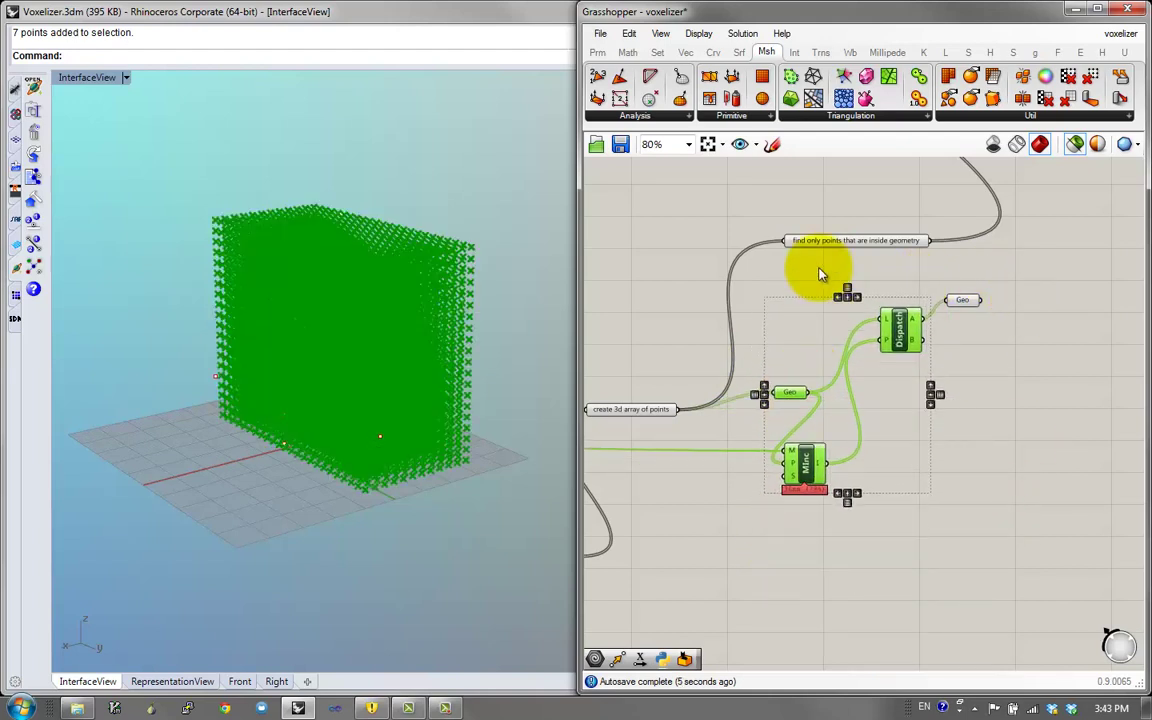
middle_click(905, 340)
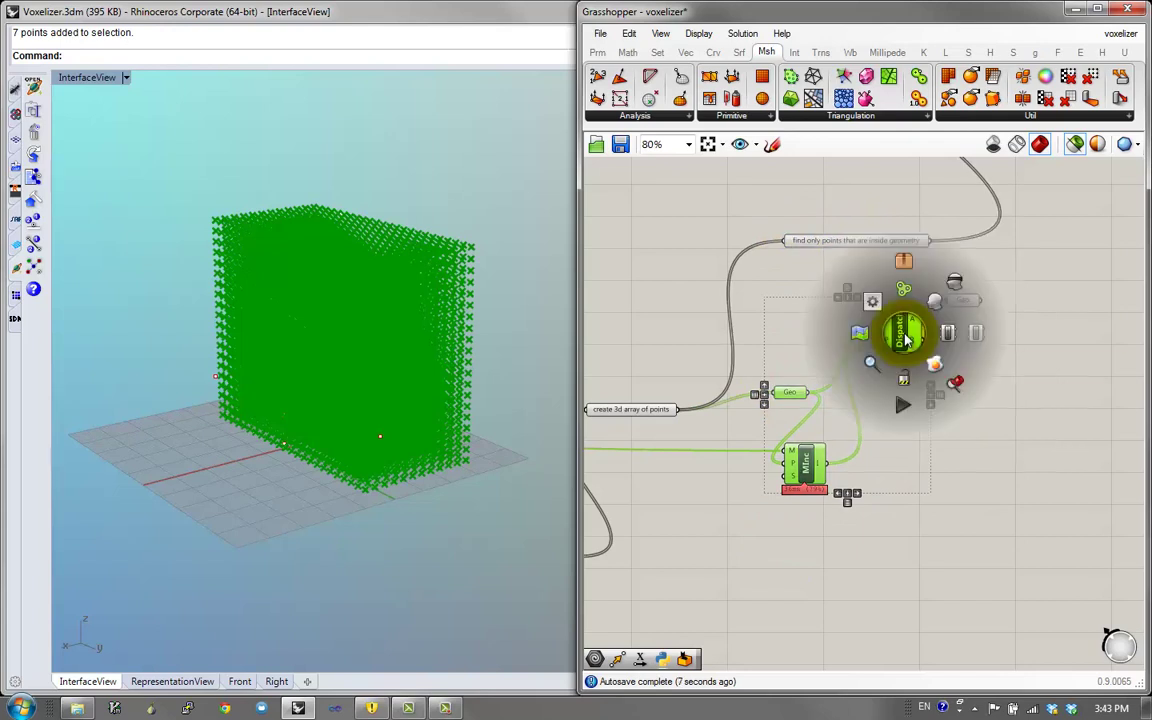
left_click(910, 254)
left_click_drag(847, 398, 873, 413)
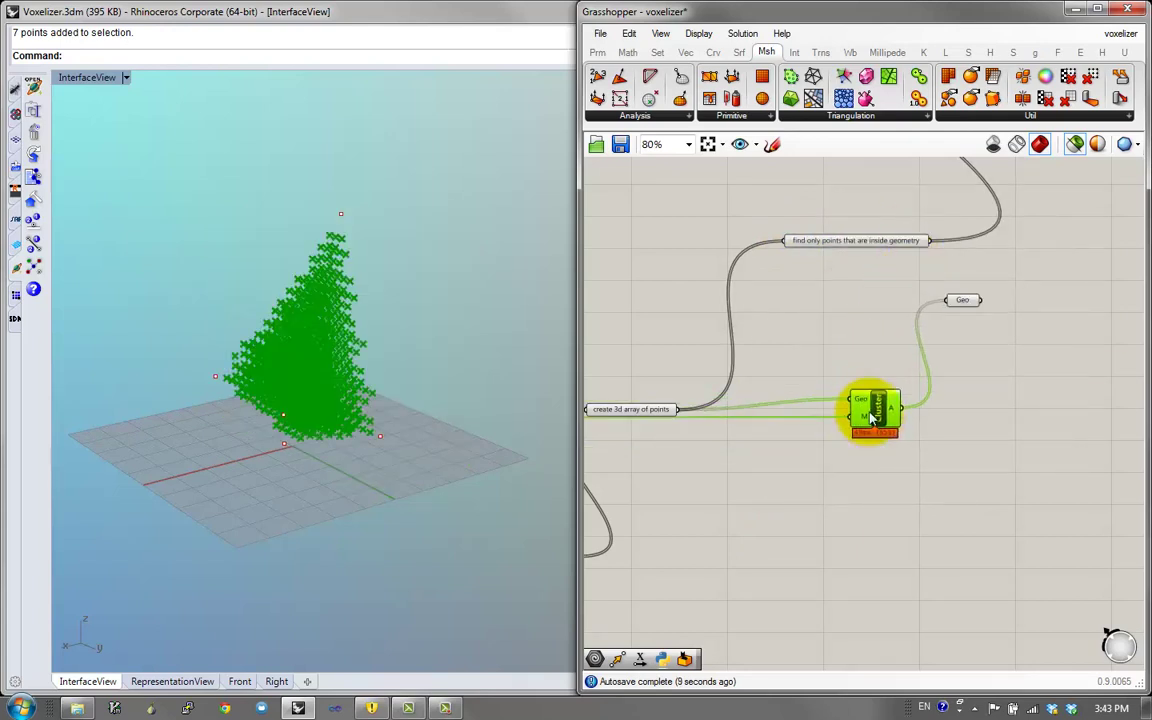
Rename the new cluster as #PtInsideGeo
right_click(870, 411)
left_click_drag(930, 371, 787, 352)
type("#P")
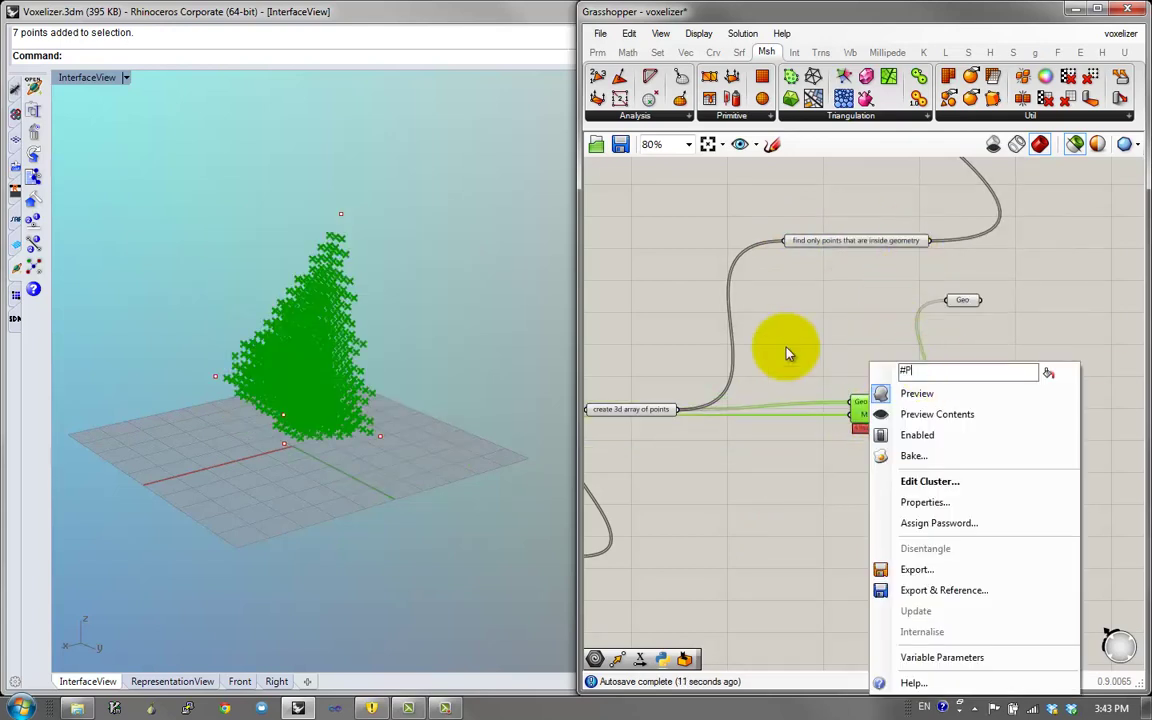
type("tIInsideGeo")
key("Return")
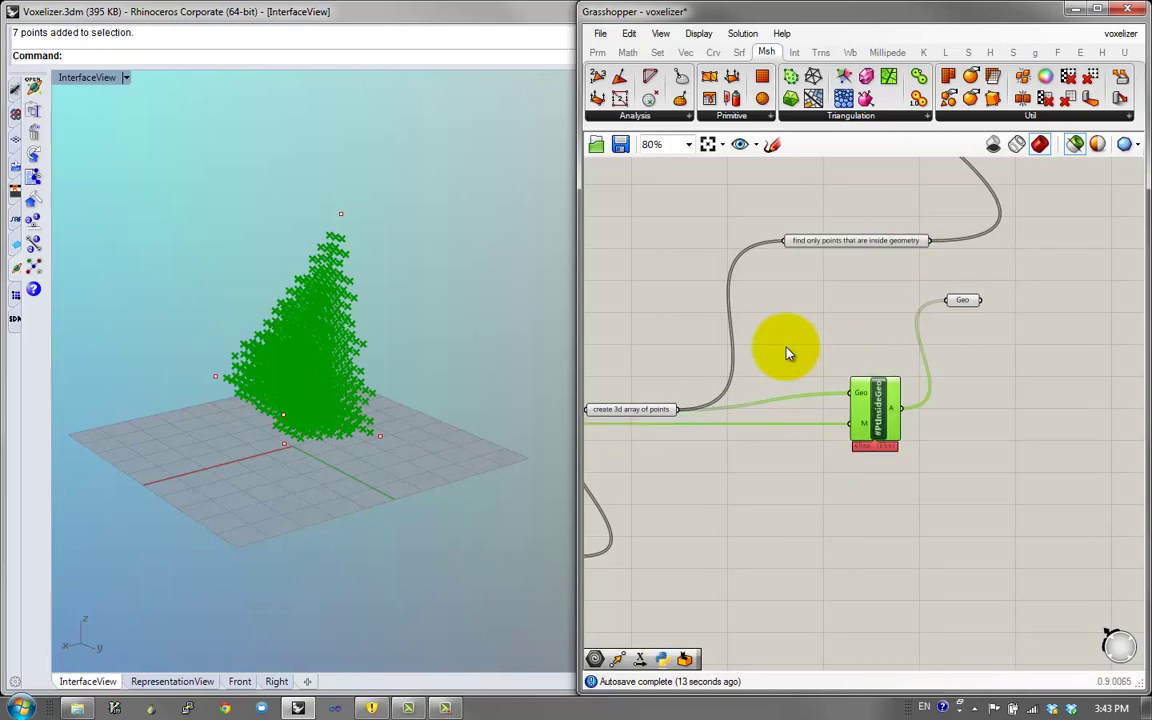
Move the "create boundinbox around geometry" parameter up, clear of the Bounding Box component
scroll(876, 409, "down", 1)
right_click_drag(700, 435, 1020, 339)
scroll(916, 376, "up", 2)
scroll(916, 376, "down", 2)
left_click(974, 312)
right_click_drag(720, 345, 842, 353)
scroll(687, 320, "up", 2)
left_click_drag(688, 322, 786, 217)
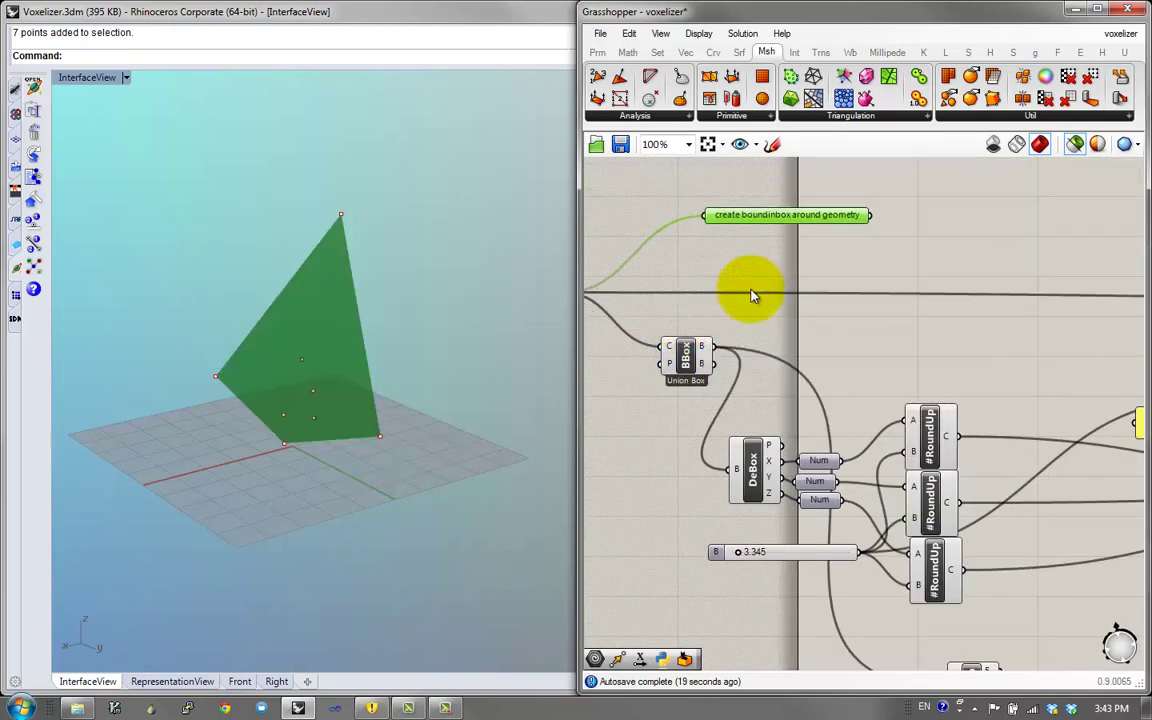
Try to turn the Bounding Box component alone into a cluster
right_click_drag(752, 296, 796, 323)
left_click_drag(741, 404, 800, 399)
middle_click(803, 375)
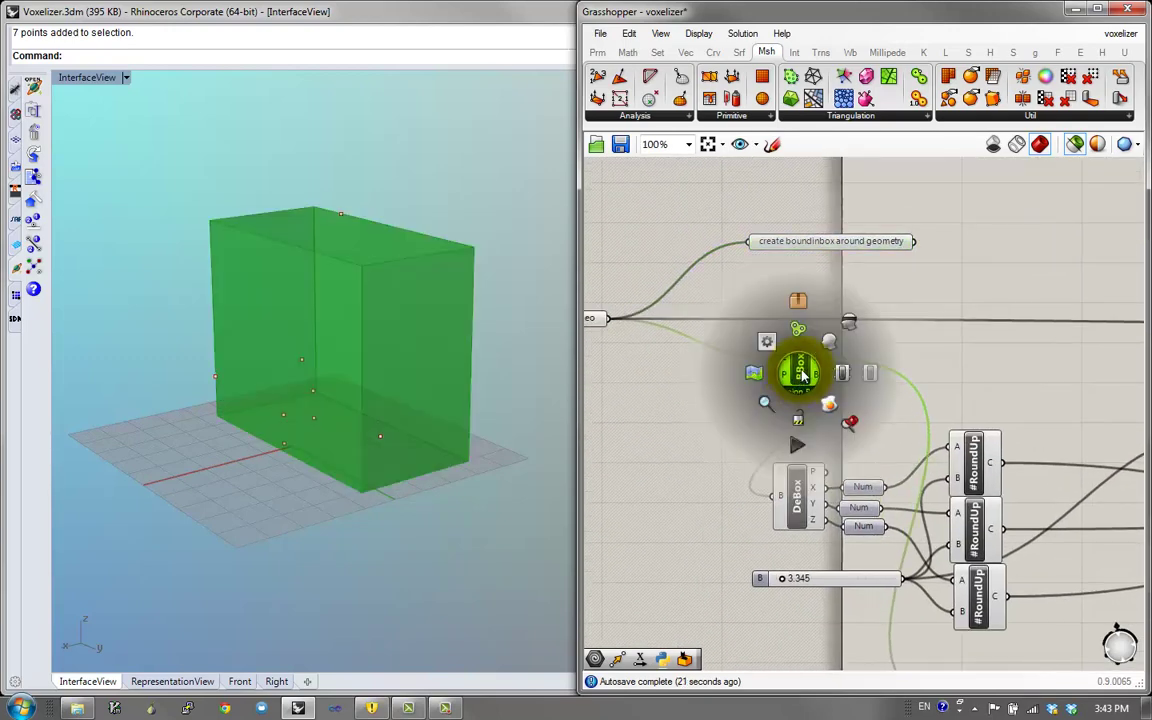
left_click(809, 313)
right_click(803, 375)
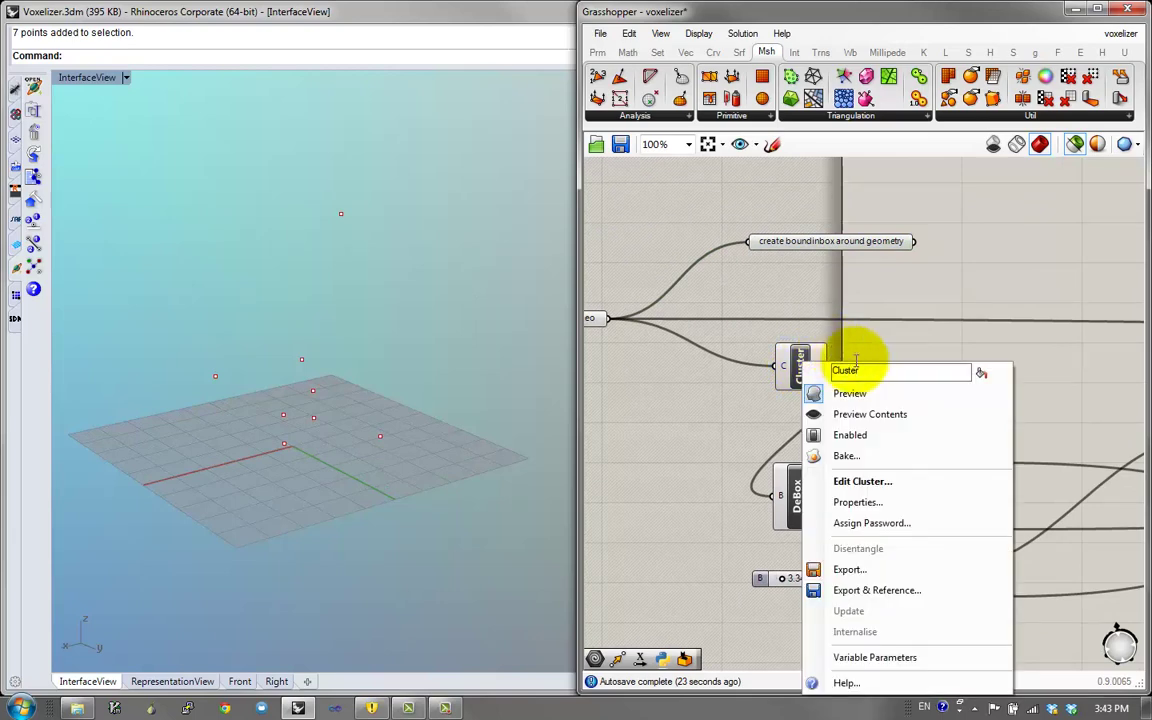
left_click(772, 367)
key("ctrl+z")
Place the Bounding Box component just before DeBox and move the 3.345 number slider further down
left_click_drag(810, 384, 721, 515)
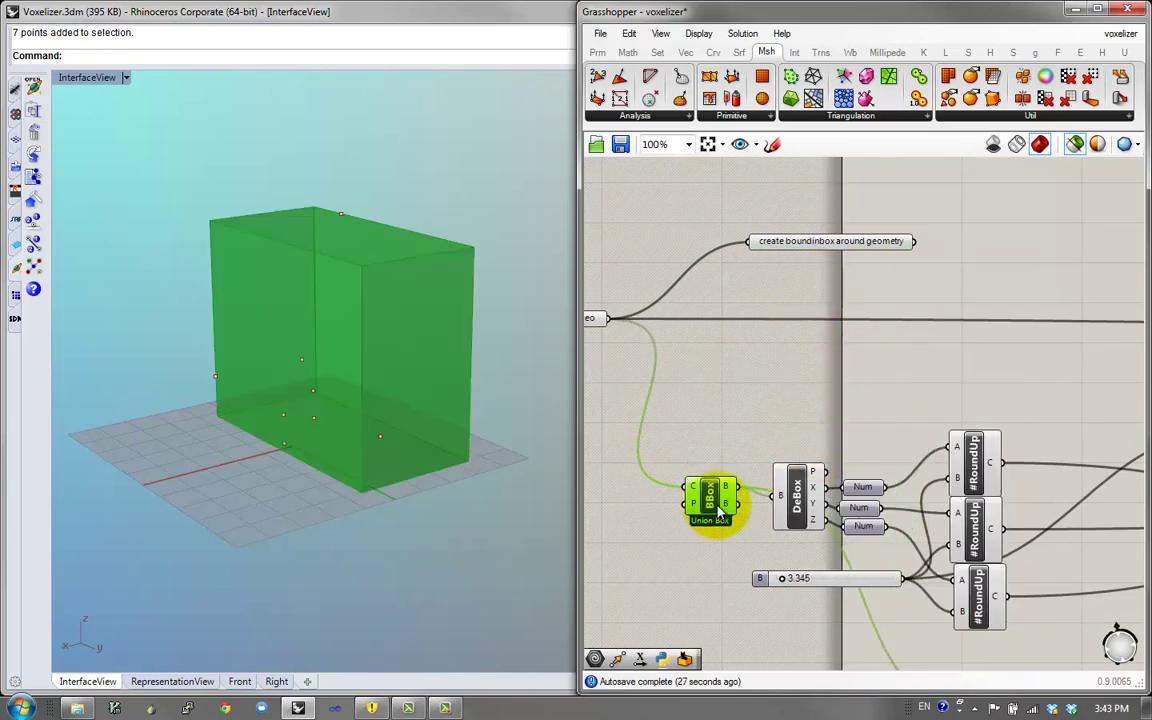
right_click_drag(880, 506, 735, 436)
scroll(742, 434, "down", 1)
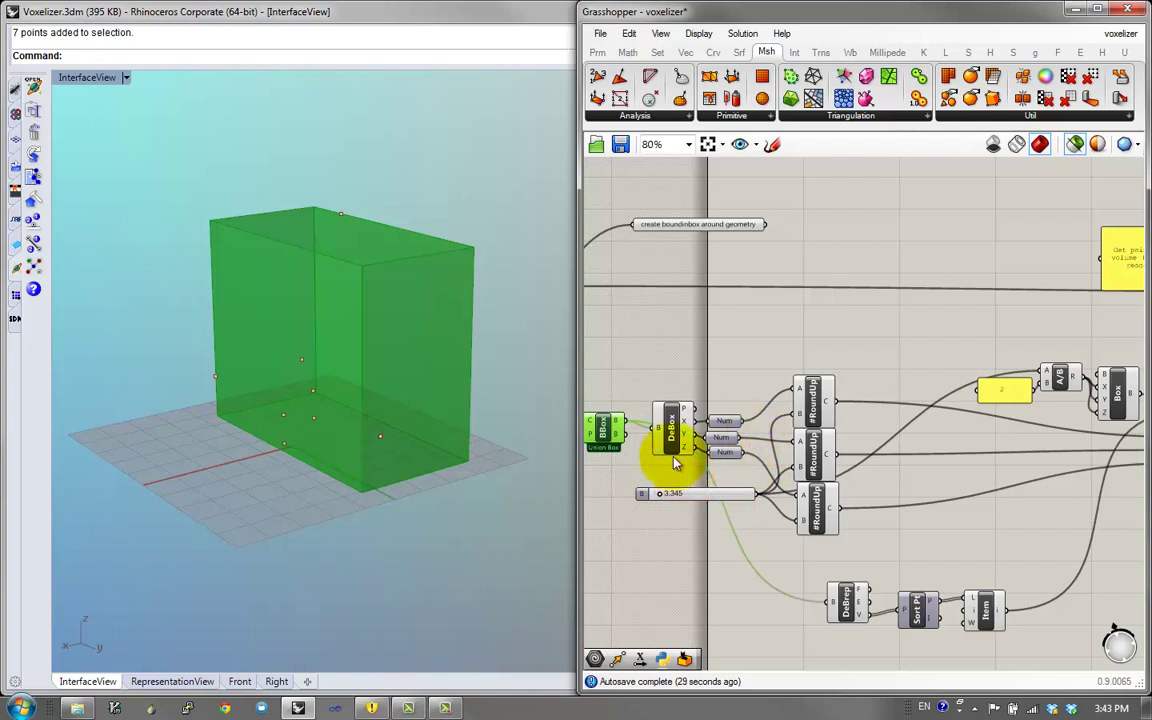
right_click_drag(674, 462, 775, 510)
left_click_drag(760, 510, 683, 578)
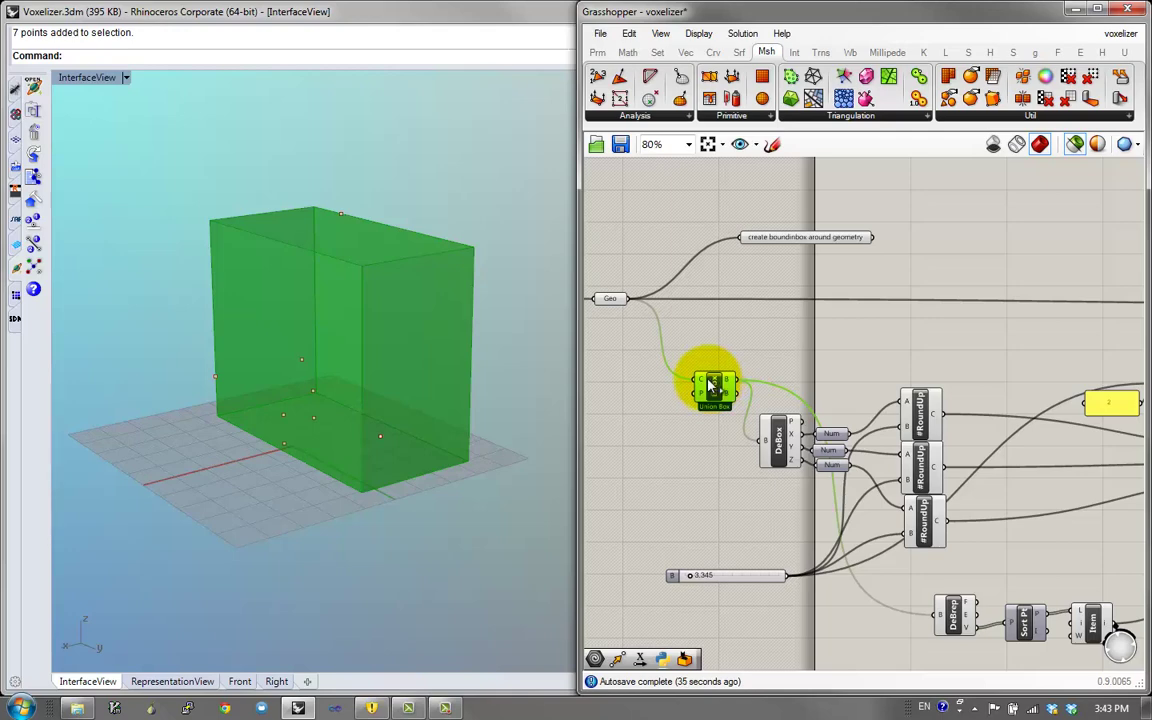
Move the number slider further away from the point-array components, outside the area they occupy
right_click_drag(829, 380, 689, 325)
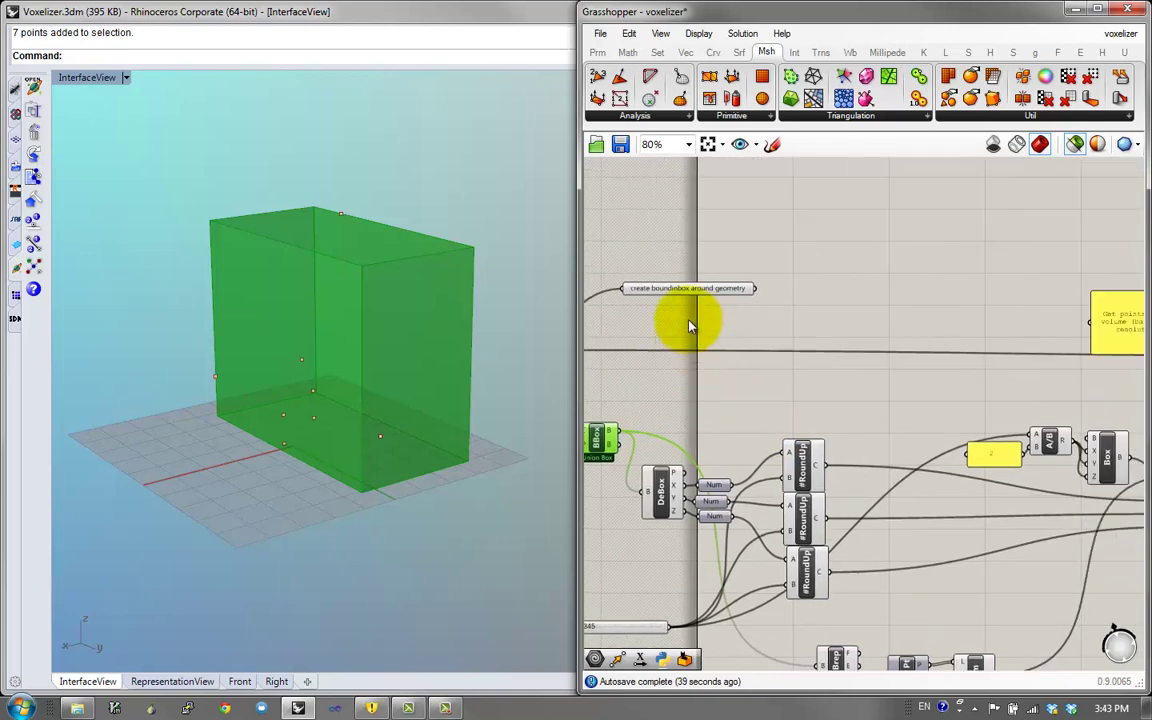
scroll(689, 325, "down", 1)
left_click(774, 298)
right_click_drag(928, 283, 1060, 285)
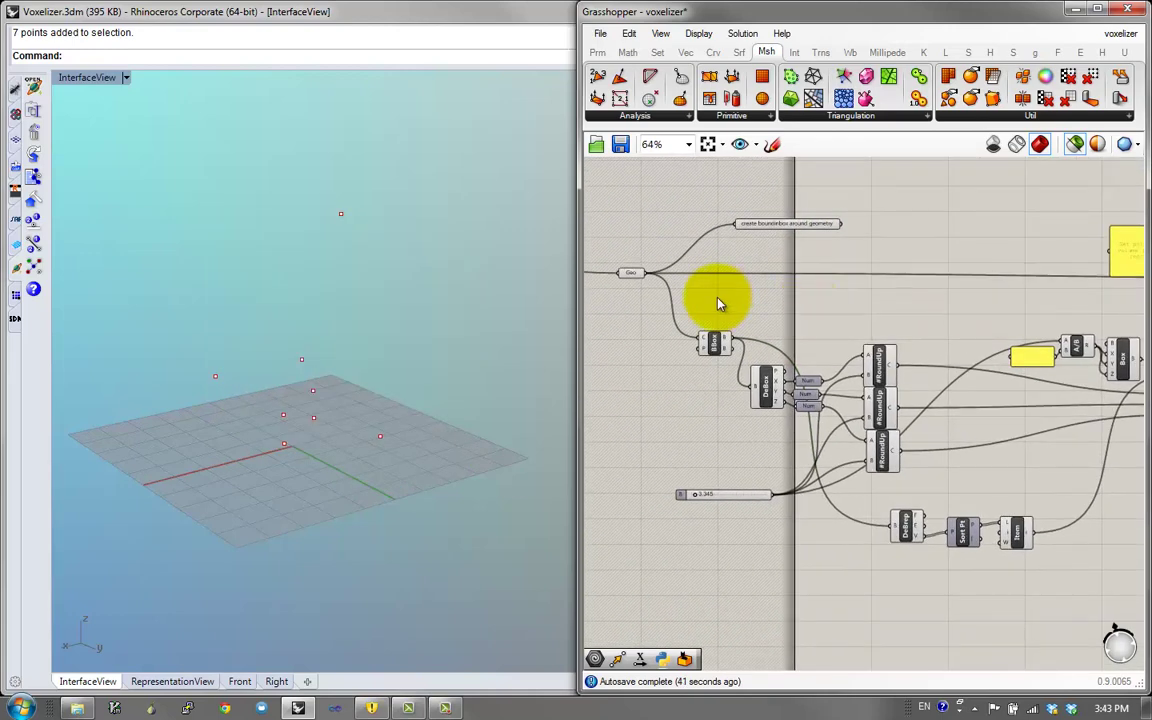
right_click_drag(1020, 340, 895, 345)
left_click_drag(1100, 561, 578, 429)
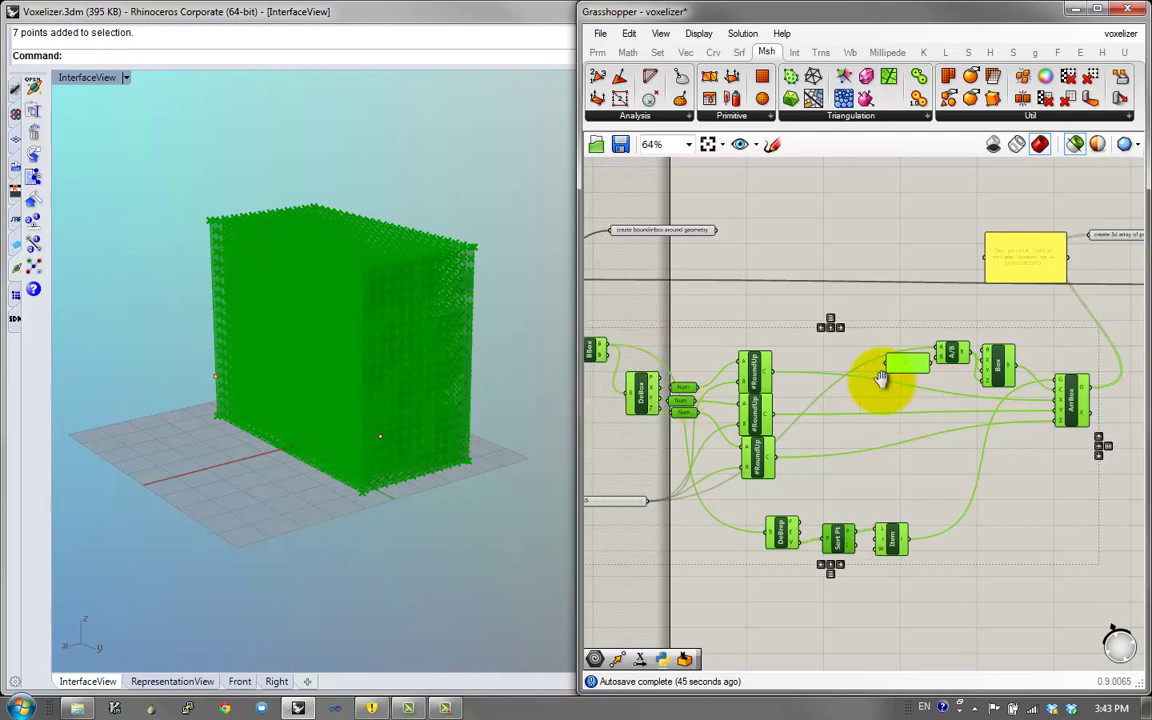
right_click_drag(1039, 350, 1150, 341)
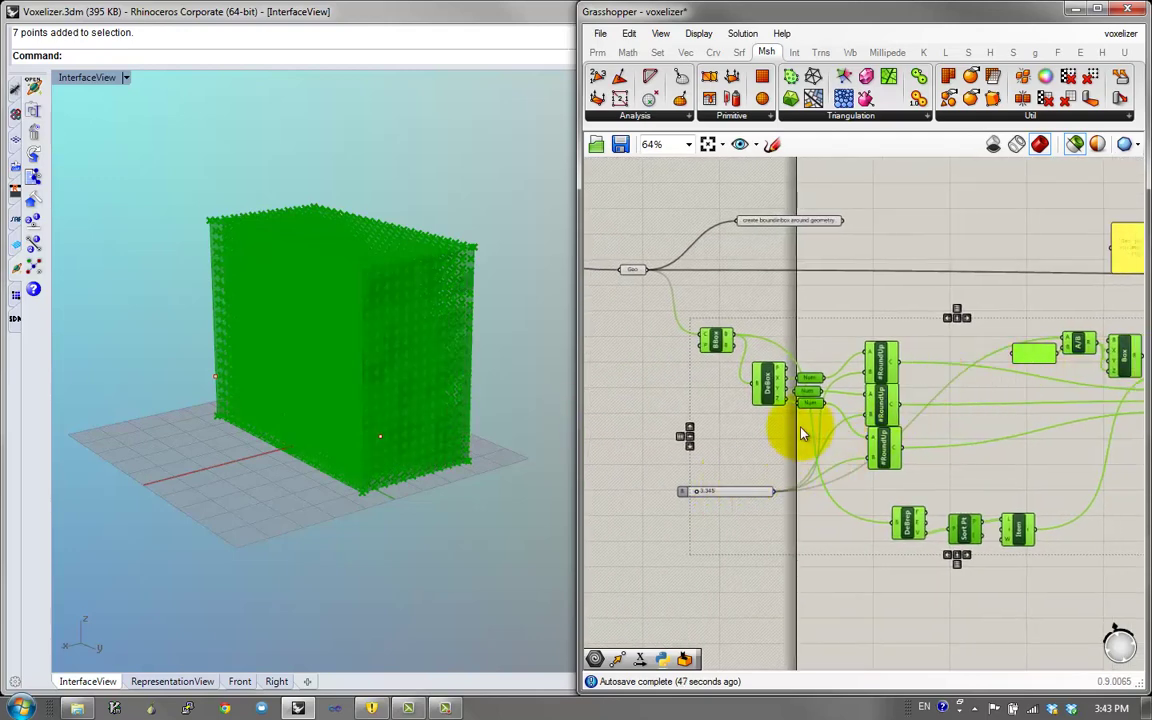
scroll(792, 483, "up", 3)
scroll(771, 488, "down", 3)
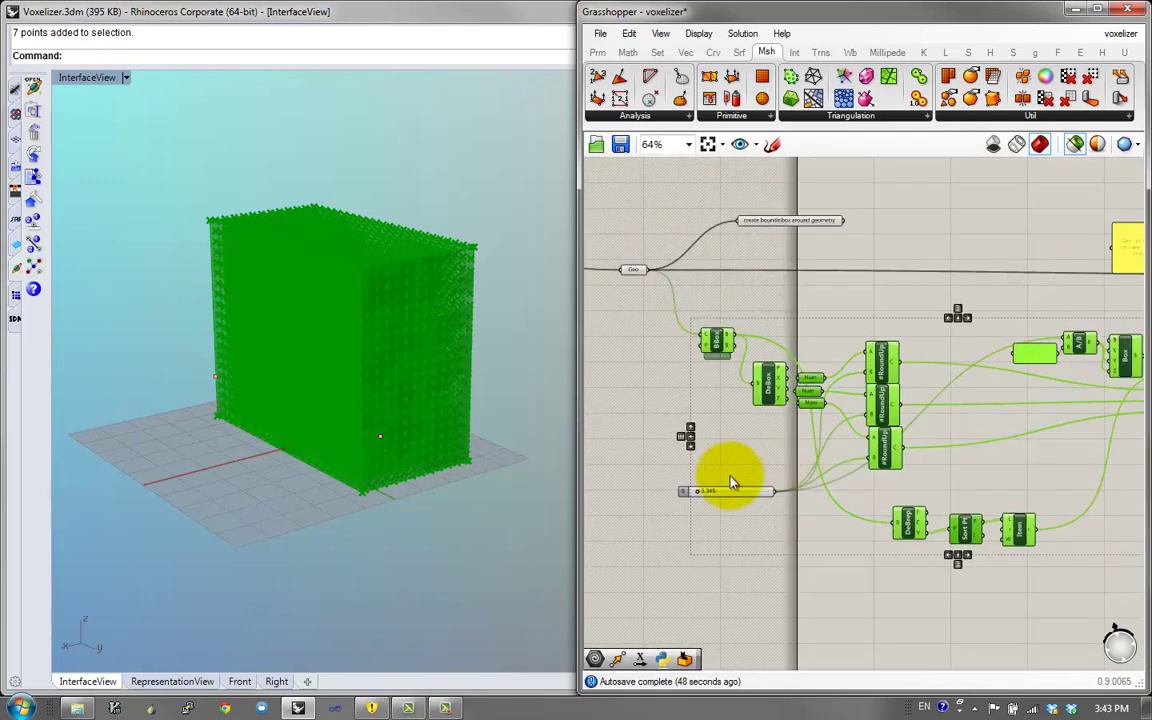
left_click_drag(686, 492, 597, 511)
Try to cluster all components from Bounding Box to Box Array with the slider wired directly to each of them
scroll(1100, 540, "down", 2)
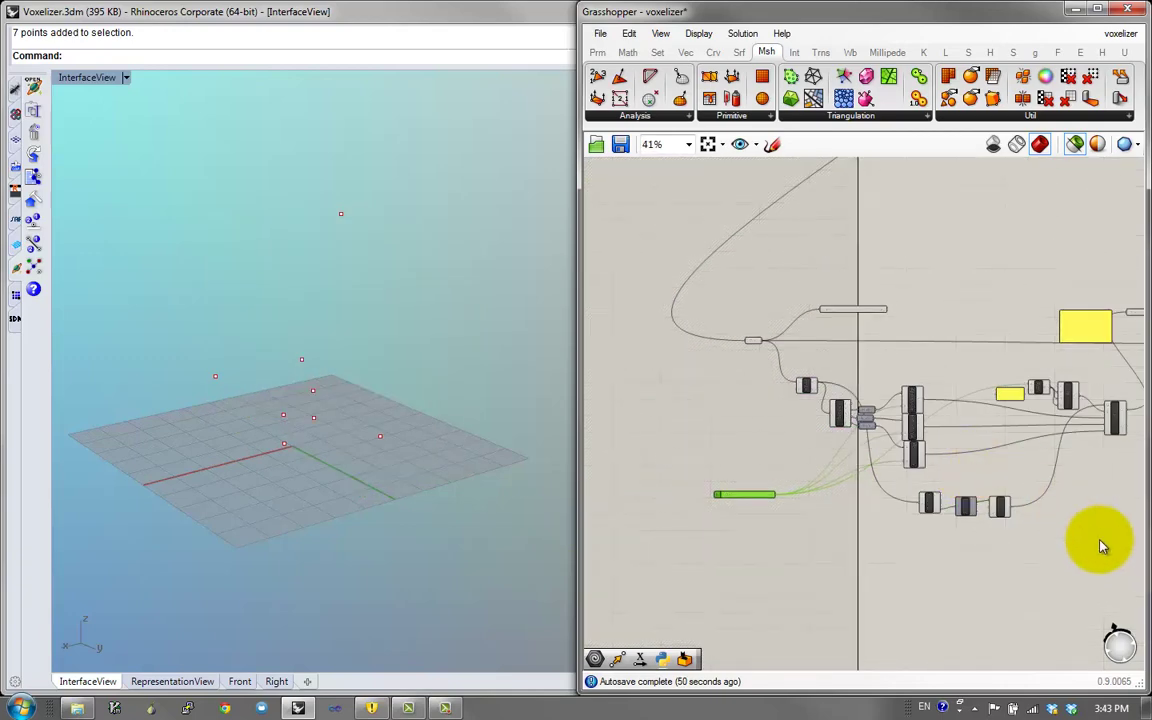
left_click_drag(1128, 540, 797, 380)
scroll(800, 510, "up", 3)
scroll(799, 505, "up", 1)
middle_click(828, 446)
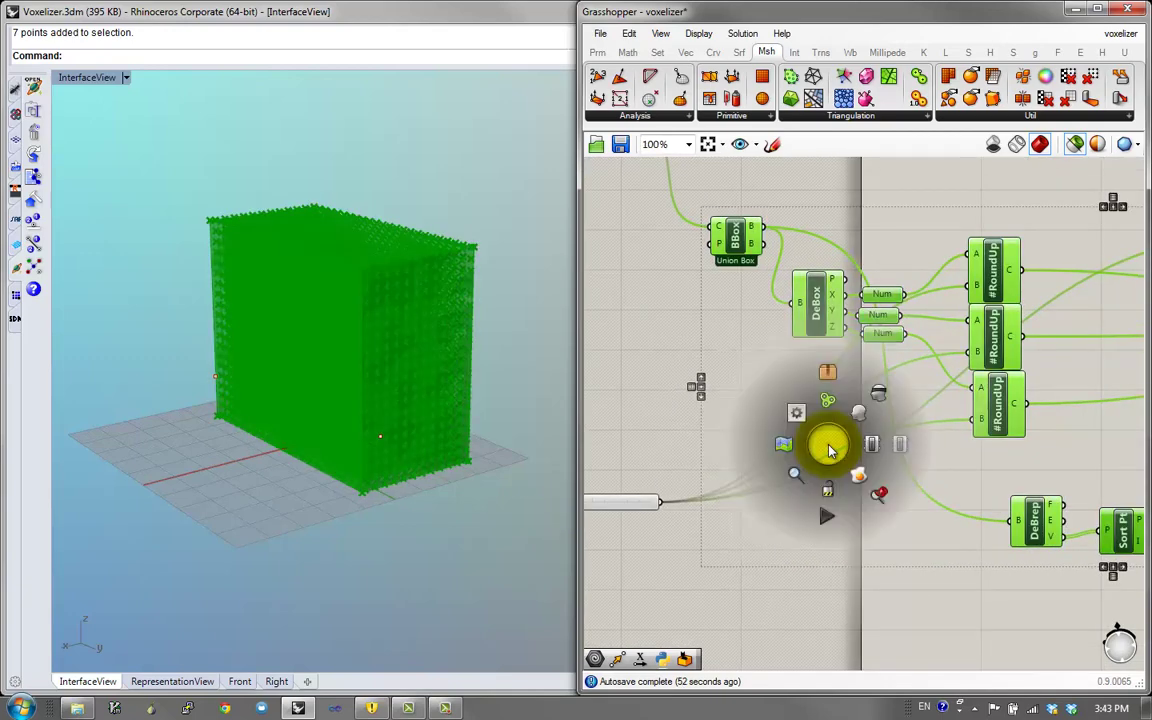
left_click(828, 397)
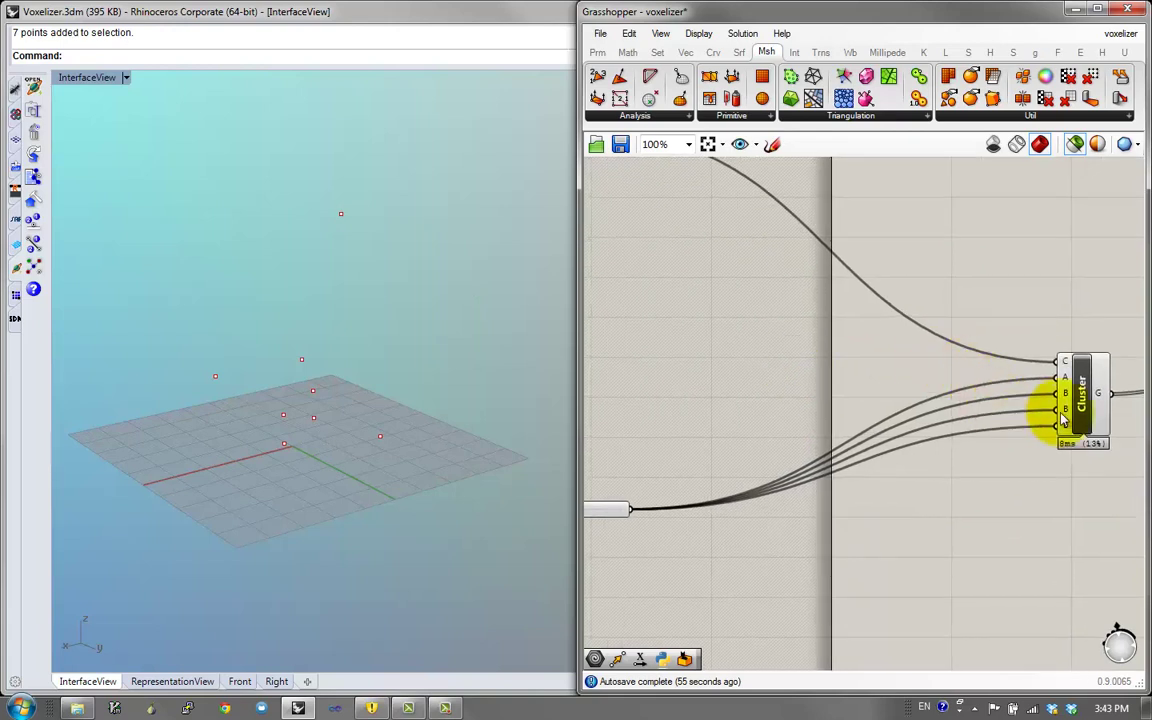
left_click_drag(1067, 391, 1044, 376)
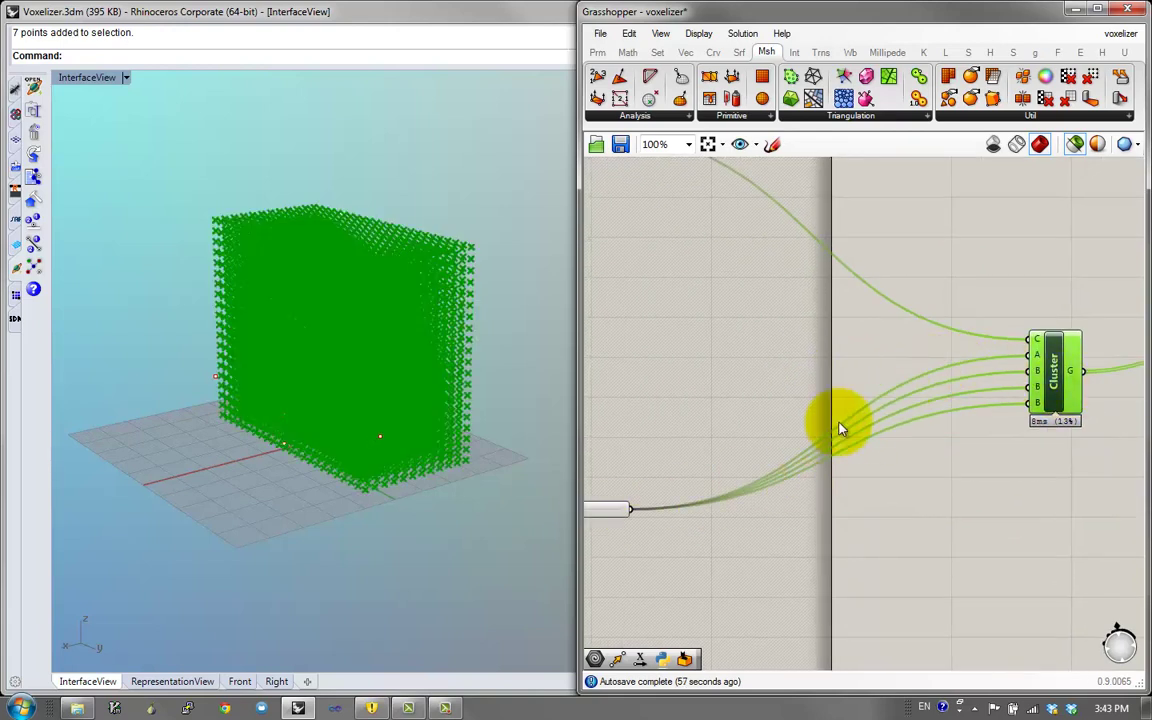
mouse_move(1014, 382)
right_mouse_down()
mouse_move(1081, 366)
mouse_move(996, 383)
right_mouse_up()
scroll(1079, 364, "down", 1)
scroll(1008, 379, "up", 3)
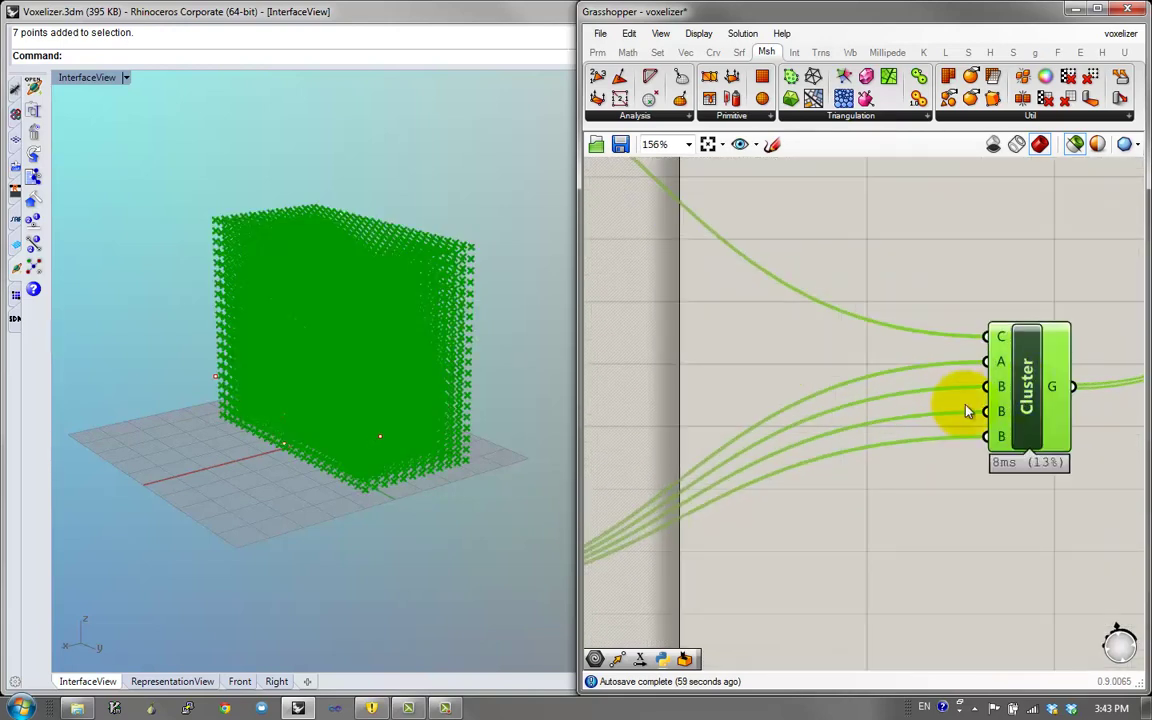
key("ctrl+z")
key("ctrl+z")
Add a Number parameter fed by the slider and route it to the B inputs of the three #RoundUp clusters and A/B's A input
scroll(795, 371, "down", 2)
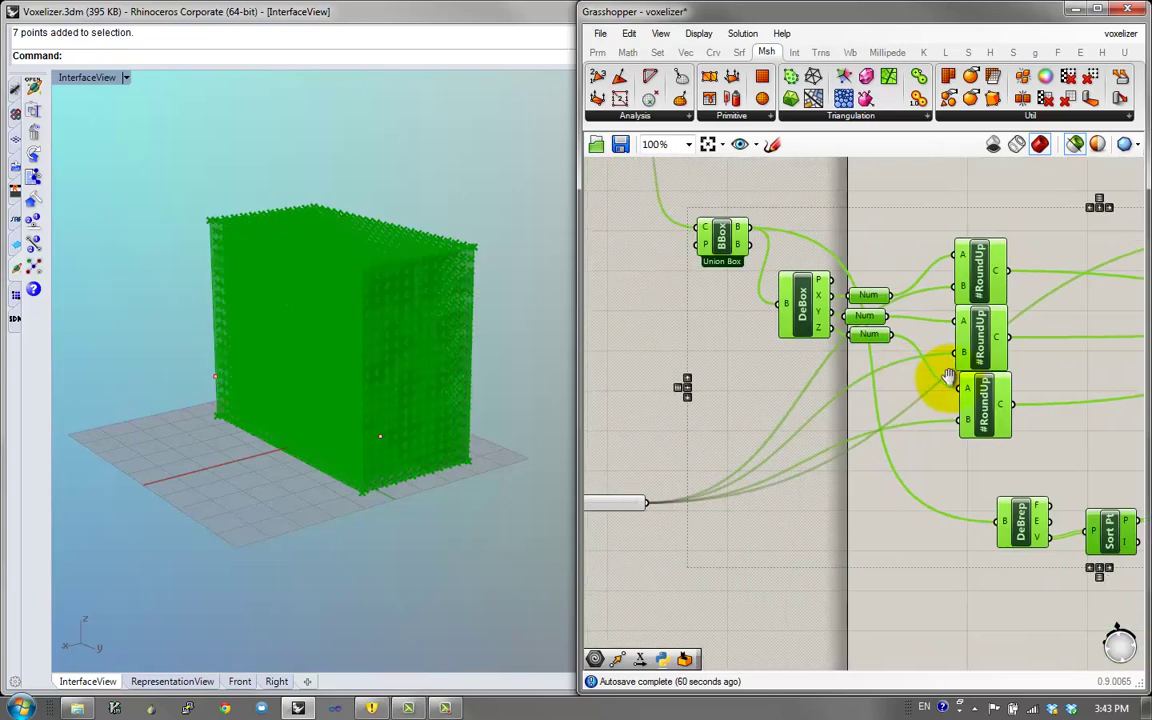
double_click(795, 371)
type("num")
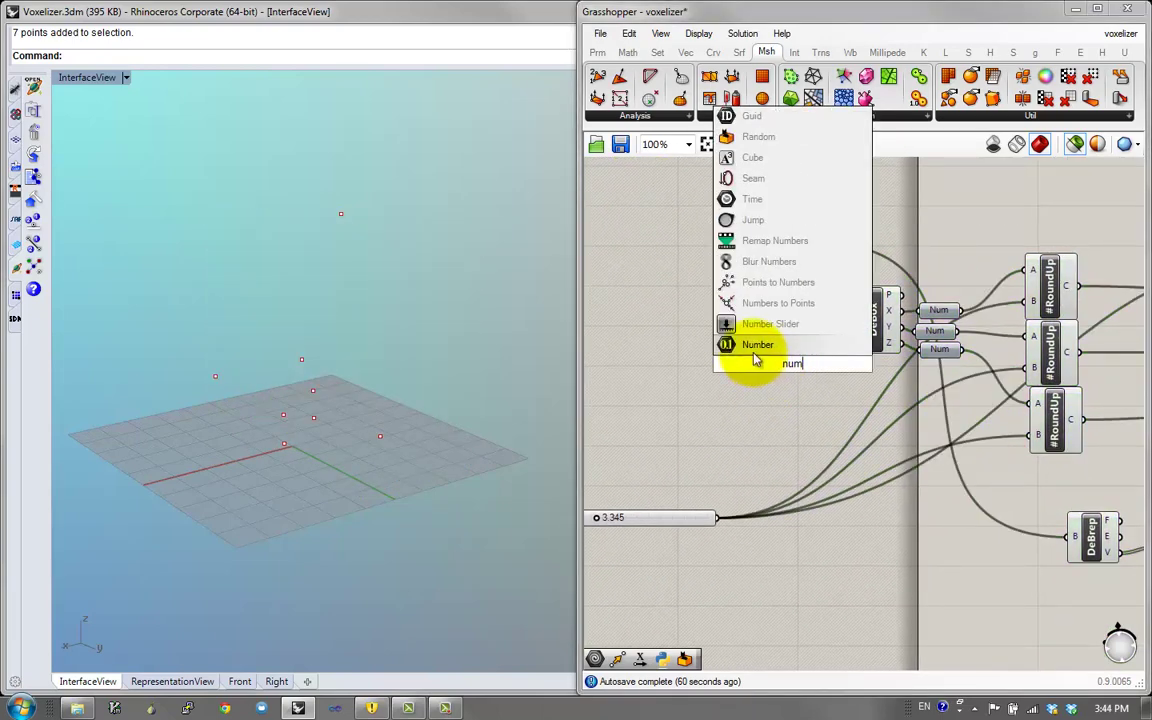
key("Return")
left_click_drag(740, 525, 770, 428)
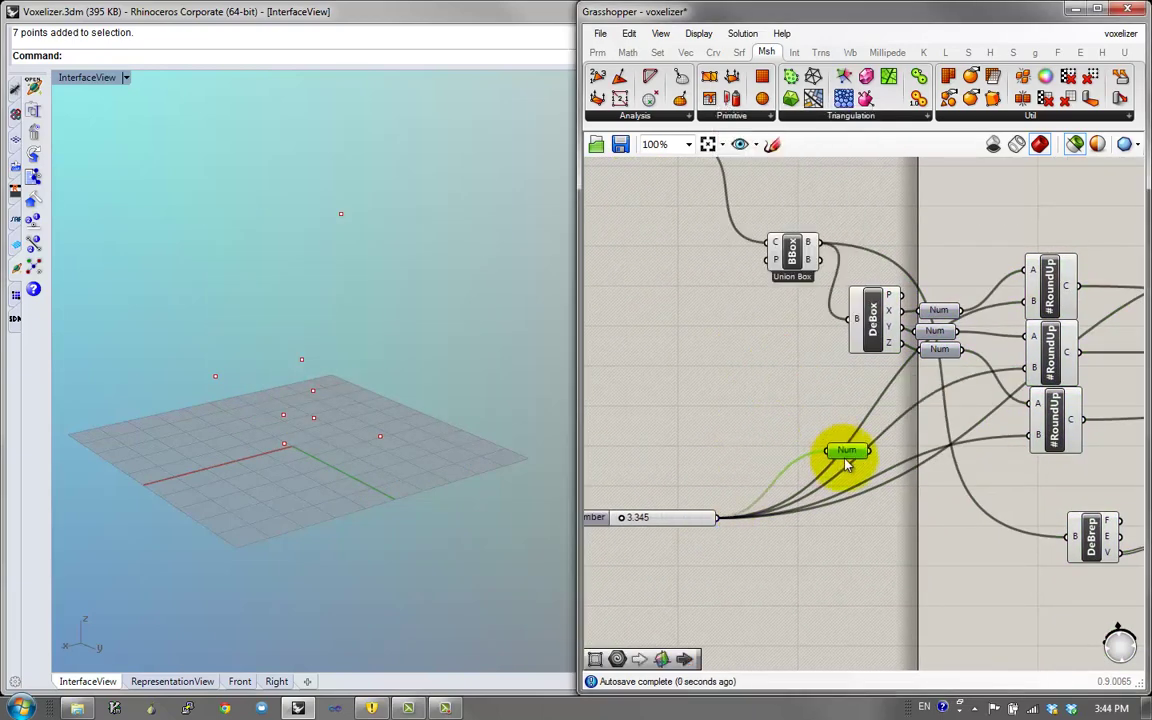
left_click_drag(953, 388, 1026, 302)
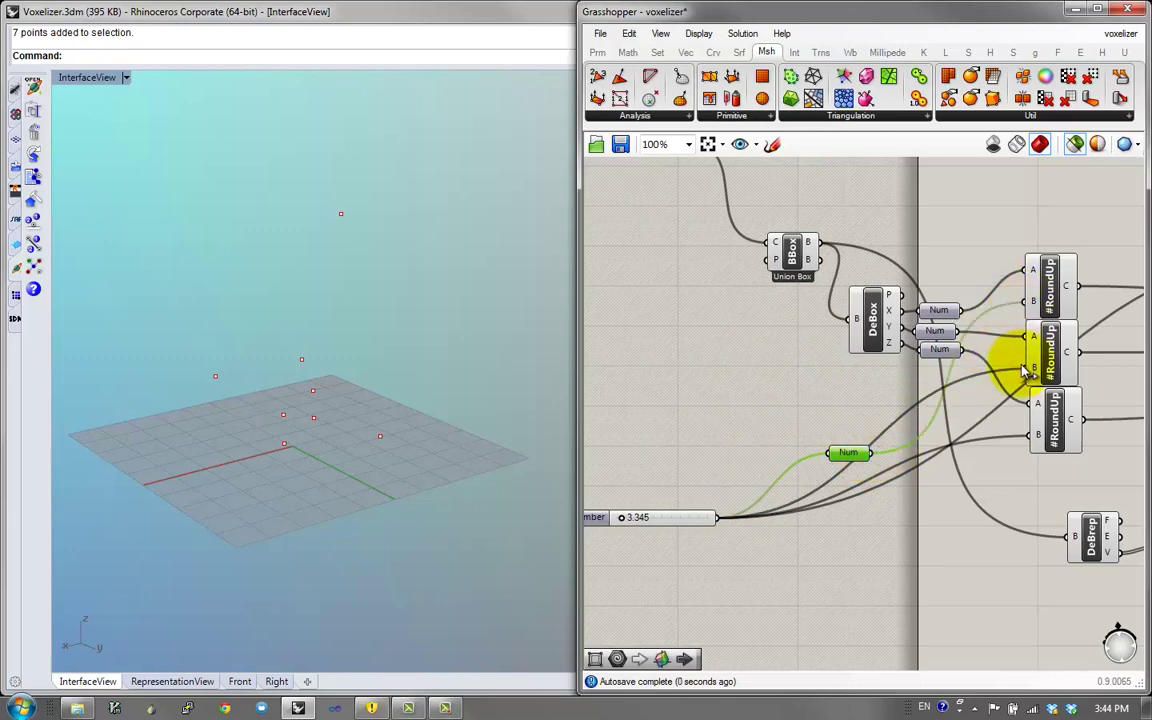
left_click_drag(1026, 368, 1031, 436)
right_click_drag(1013, 446, 772, 470)
scroll(850, 459, "down", 1)
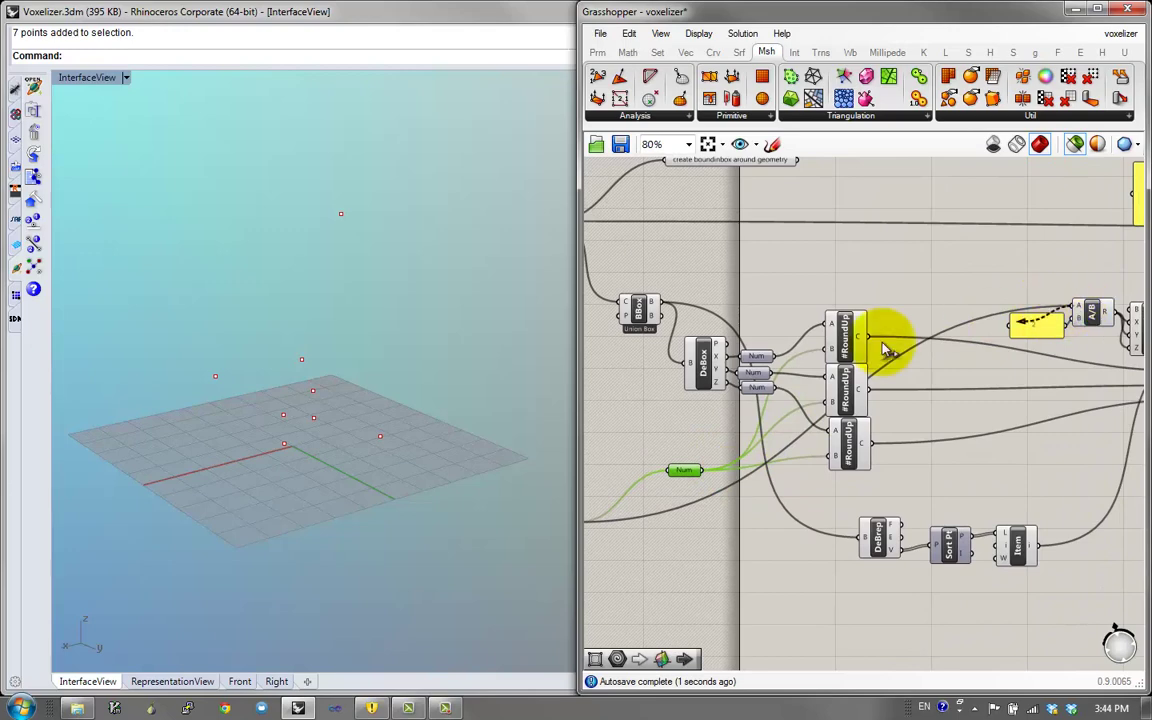
Combine the Number parameter and all components from Bounding Box to Box Array into one cluster
scroll(805, 404, "down", 3)
left_click_drag(1066, 507, 734, 349)
middle_click(737, 351)
left_click(735, 268)
scroll(858, 424, "up", 4)
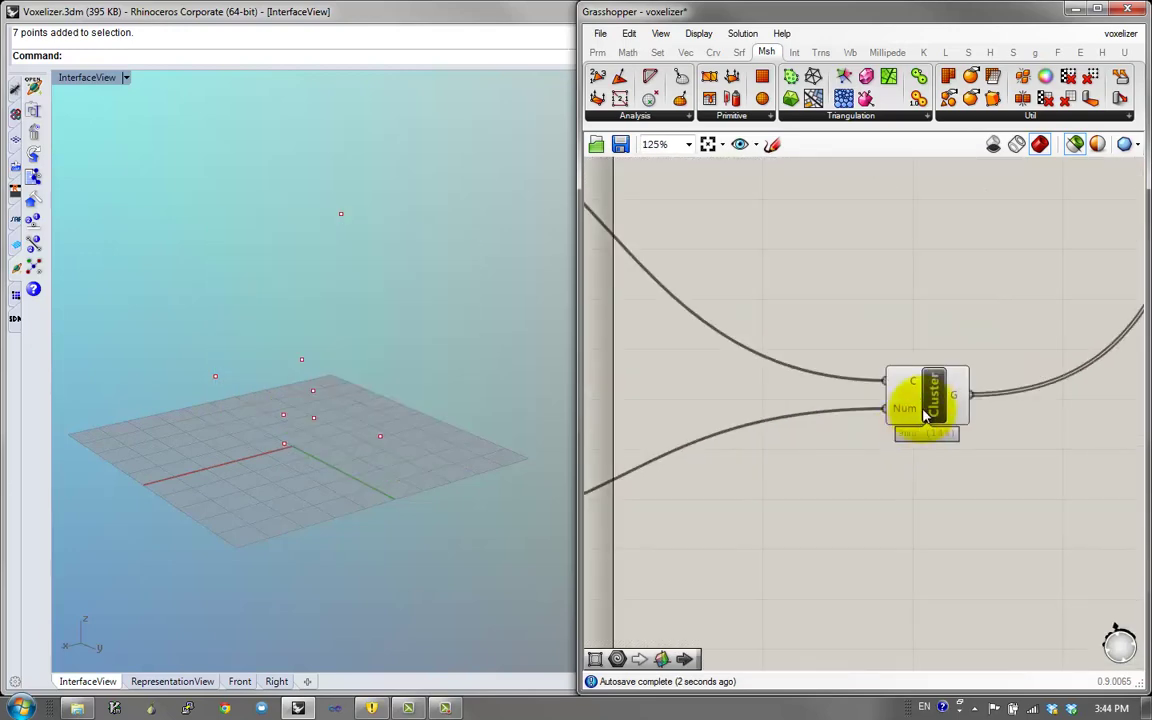
Rename the new point-array cluster as #MakePtArray
right_click(906, 364)
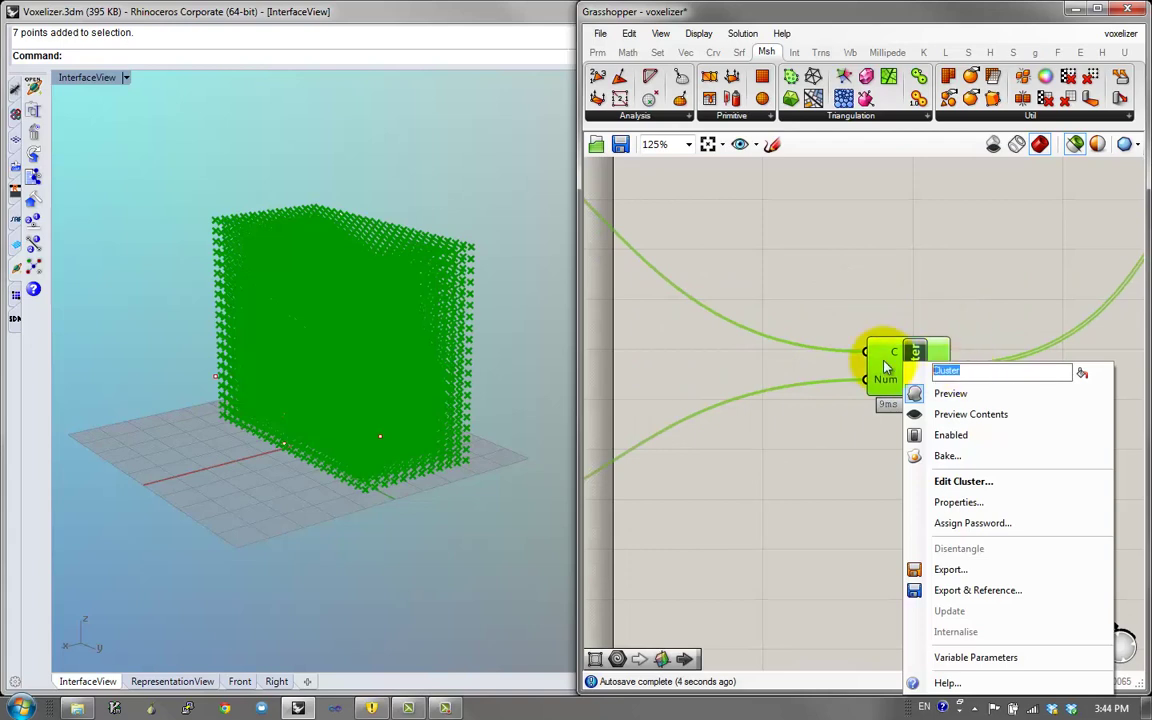
type("#MAk")
key("BackSpace")
key("BackSpace")
key("BackSpace")
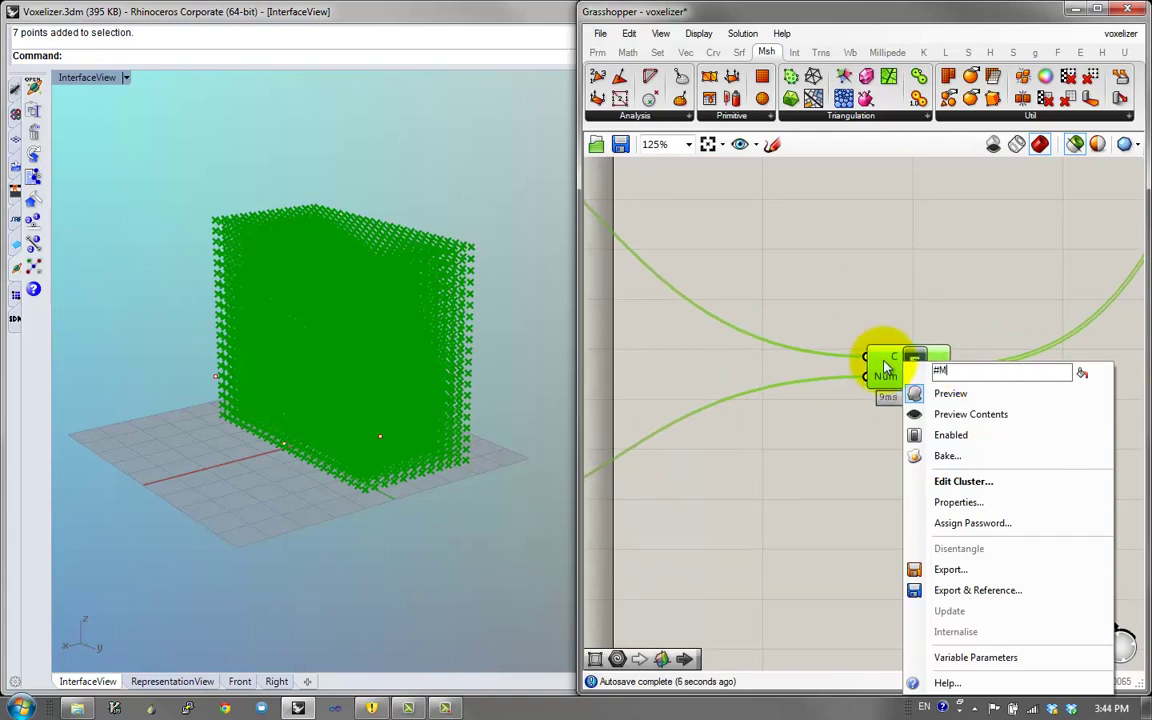
type("akePtArray")
key("Return")
scroll(885, 368, "down", 5)
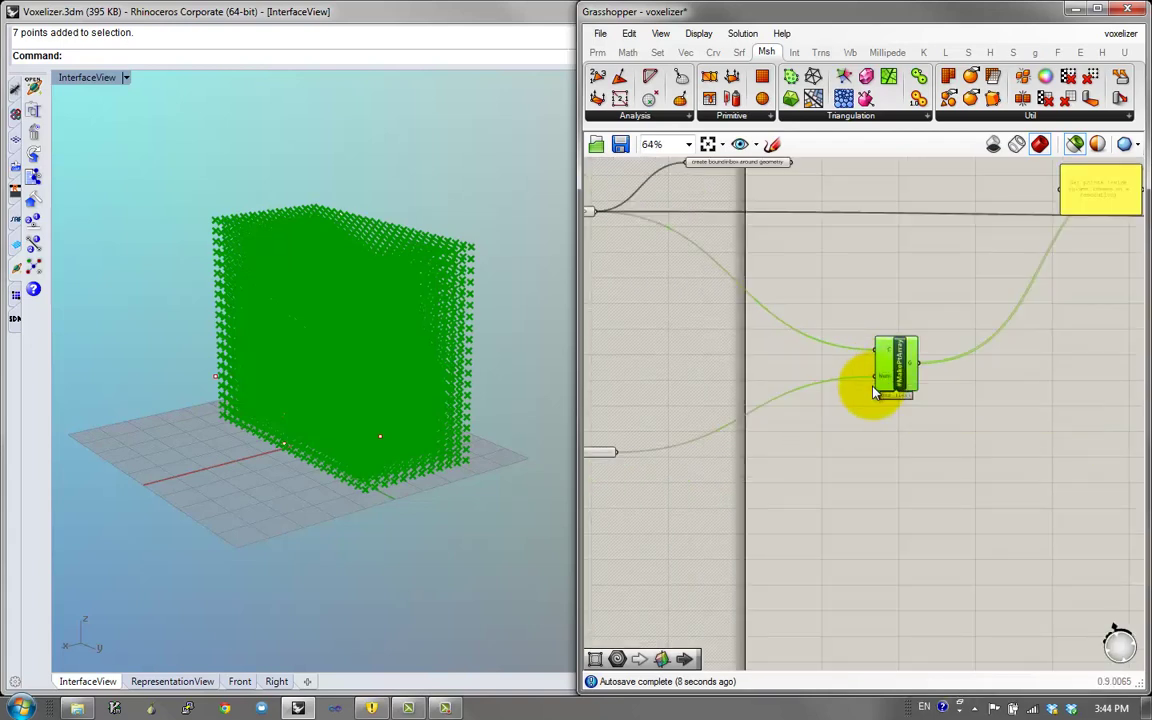
scroll(893, 310, "up", 3)
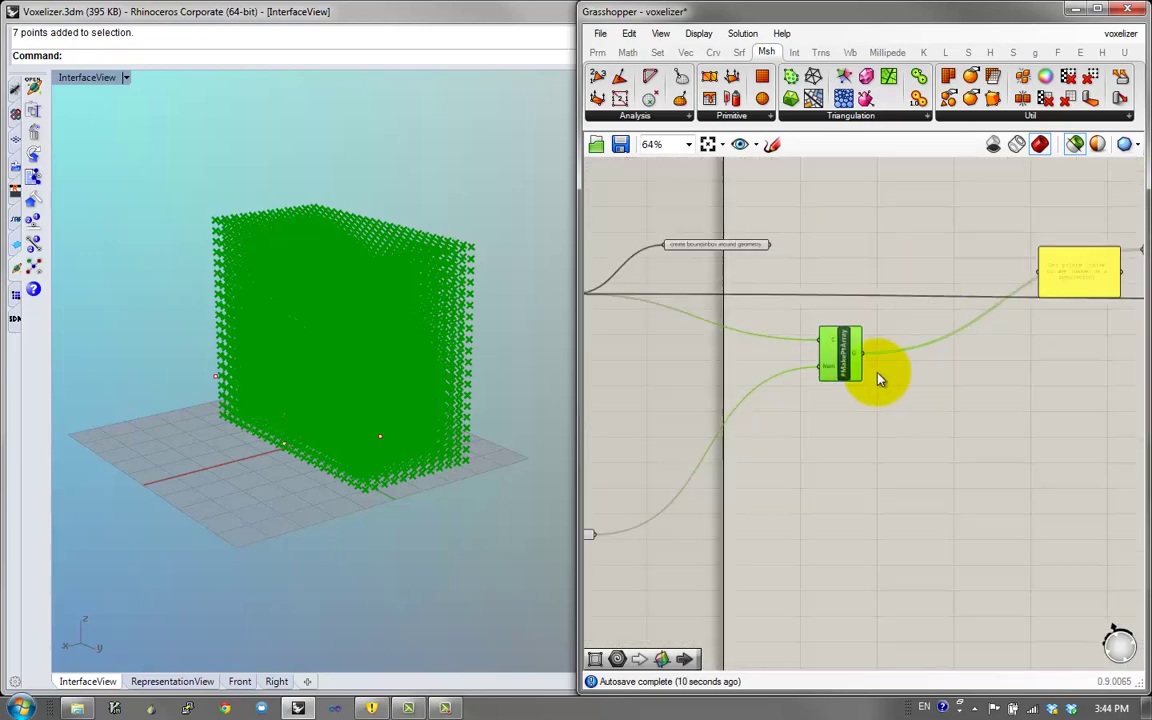
Move the #MakePtArray cluster up beside the bounding-box parameter and bring the number slider closer, just below the Geo parameter
left_click_drag(841, 363, 877, 252)
scroll(862, 258, "down", 2)
scroll(1063, 287, "up", 2)
right_click_drag(831, 275, 879, 314)
scroll(1063, 287, "up", 1)
scroll(820, 317, "down", 1)
right_click_drag(669, 307, 959, 316)
right_click_drag(759, 466, 899, 433)
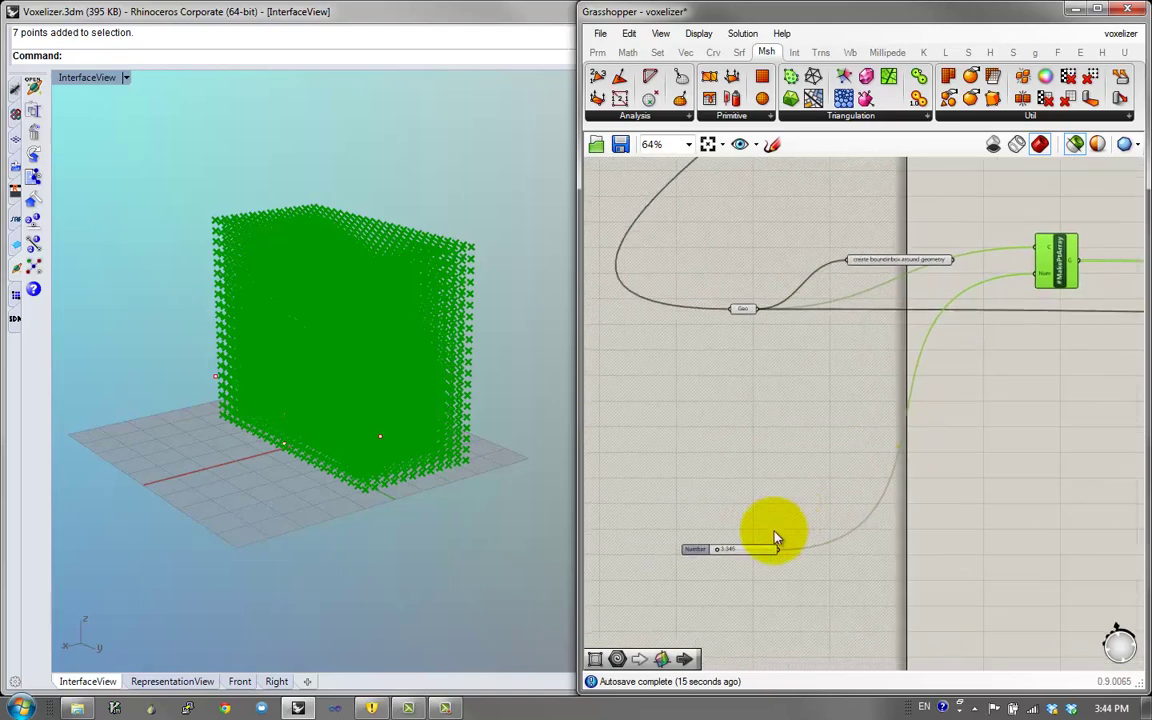
left_click_drag(759, 553, 795, 383)
Wire #PtInsideGeo's A output into the "find only points that are inside geometry" parameter and delete the leftover Geo parameter
scroll(948, 335, "down", 3)
right_click_drag(1064, 298, 961, 355)
scroll(995, 408, "up", 5)
right_click_drag(1110, 365, 771, 392)
scroll(771, 392, "down", 2)
left_click(877, 409)
right_click_drag(877, 409, 757, 418)
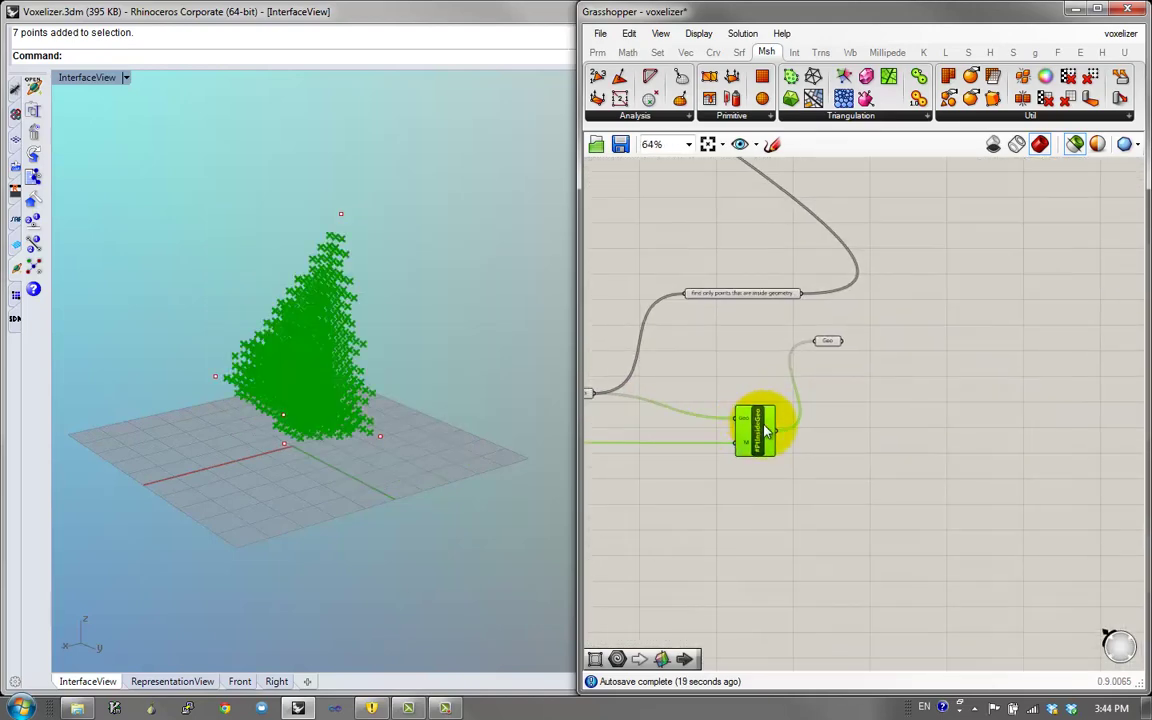
left_click_drag(765, 430, 695, 418)
left_click_drag(681, 288, 723, 395)
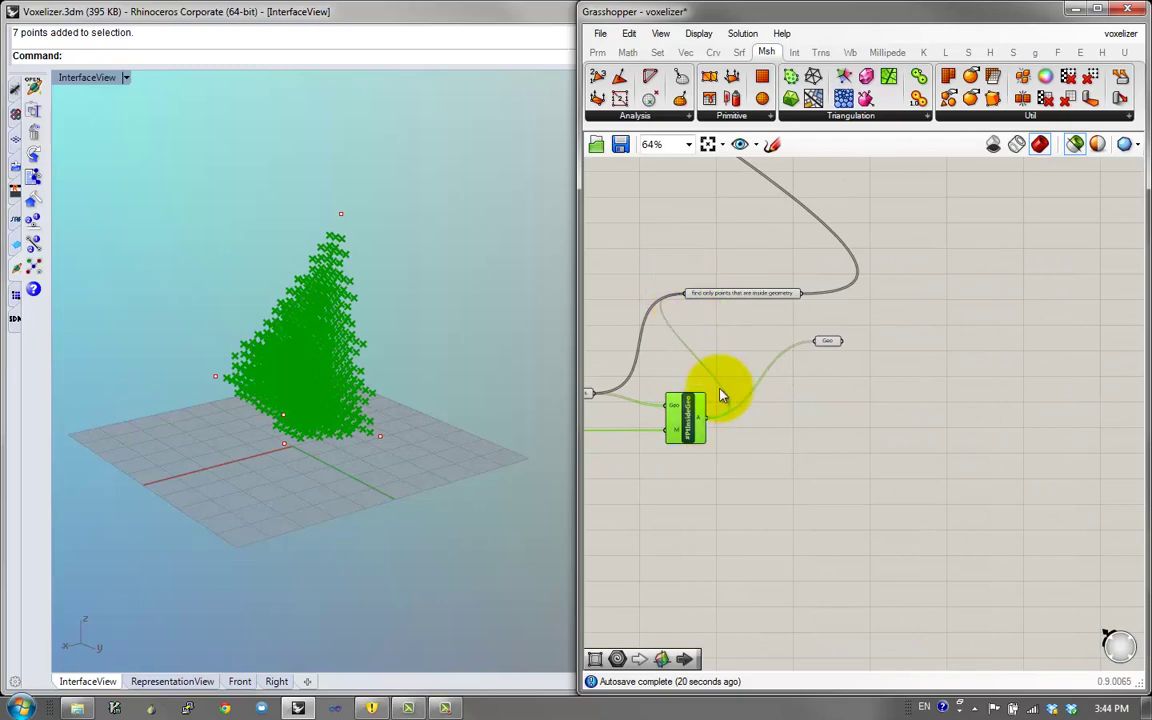
left_click(830, 342)
key("Delete")
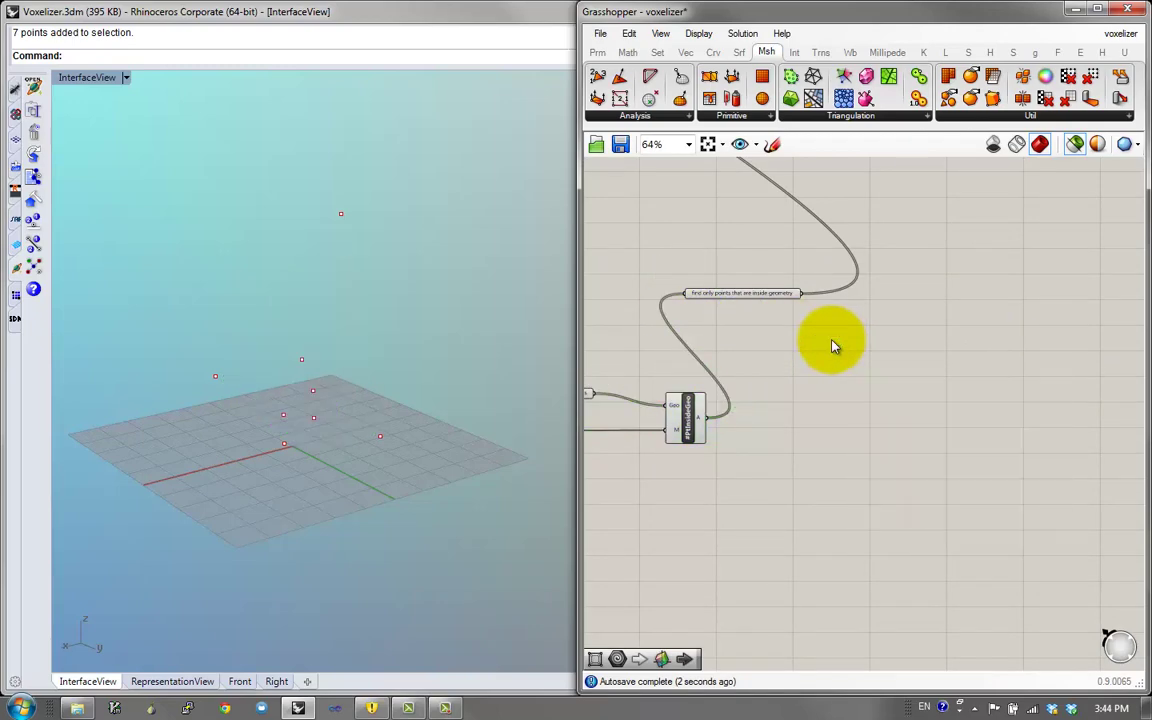
Move the "create boxes on points" and count boxes parameters with their notes past the inside-geometry parameter
scroll(832, 341, "down", 6)
scroll(790, 260, "up", 6)
scroll(882, 256, "down", 3)
left_click_drag(980, 259, 810, 187)
left_click_drag(813, 190, 1033, 403)
scroll(1034, 404, "up", 6)
left_click(1011, 585)
right_click_drag(959, 516, 953, 498)
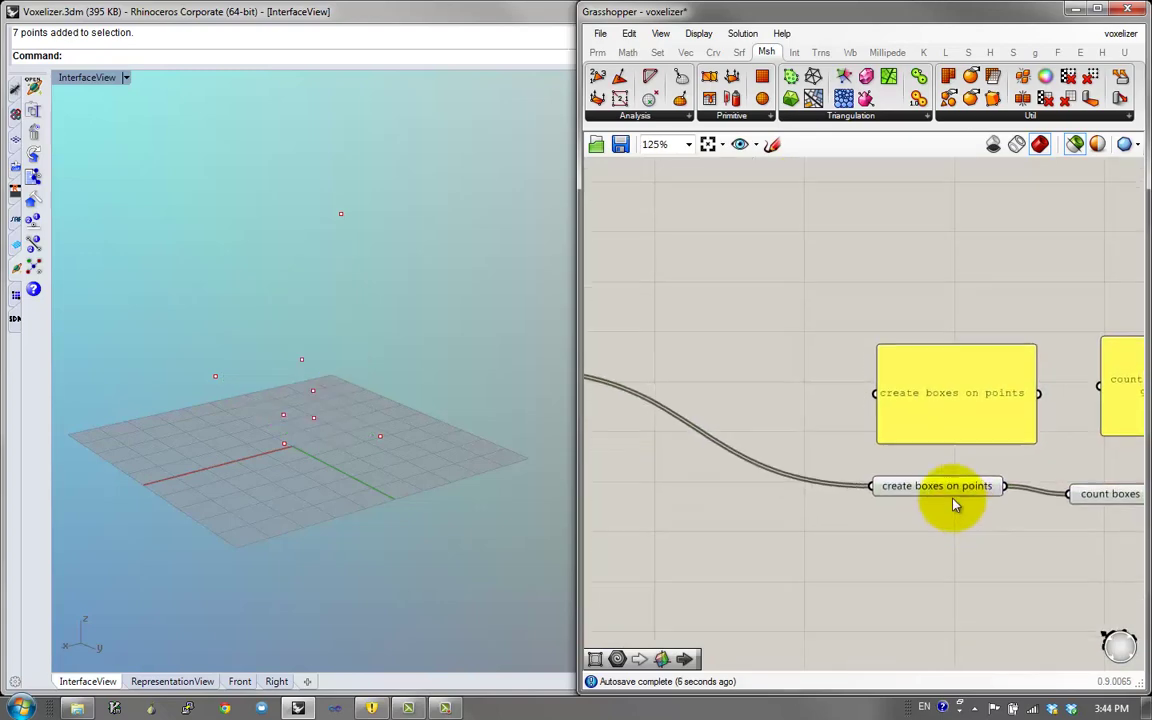
Shift the "find only points that are inside geometry" parameter closer to "create boxes on points" and align that parameter with its neighbour
left_click(920, 492)
scroll(920, 492, "down", 2)
right_click_drag(730, 491, 894, 462)
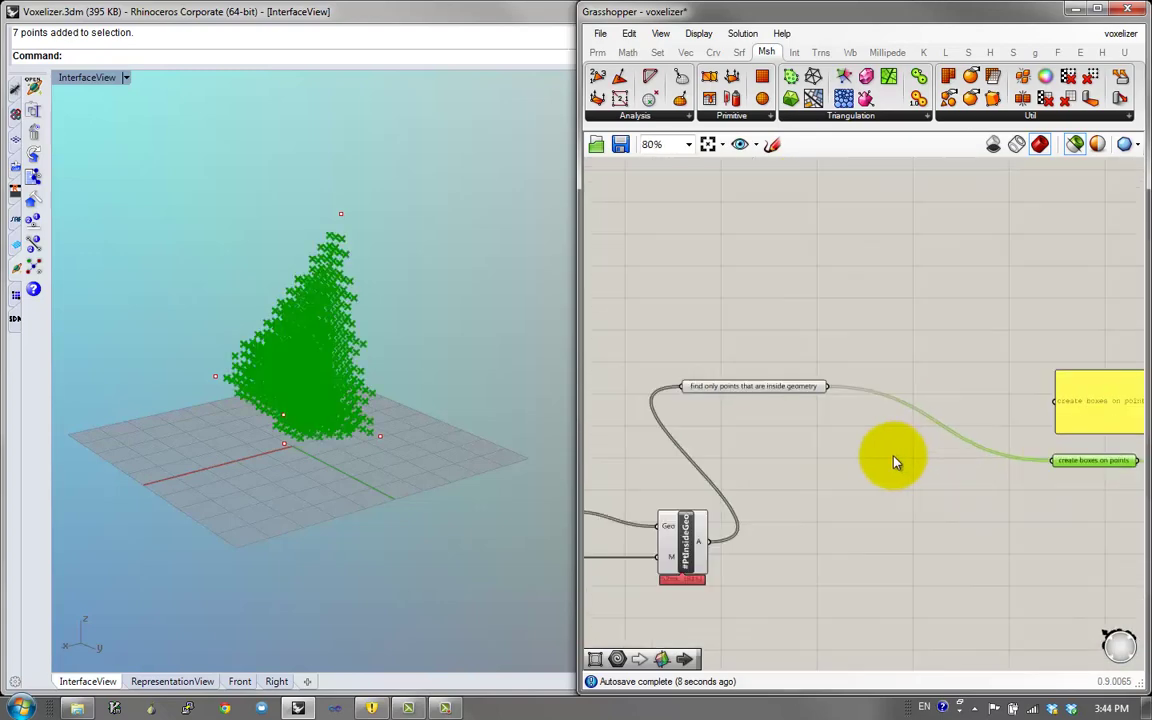
right_click_drag(720, 567, 898, 513)
left_click_drag(858, 503, 838, 504)
right_click_drag(958, 469, 819, 475)
right_click_drag(1041, 442, 887, 434)
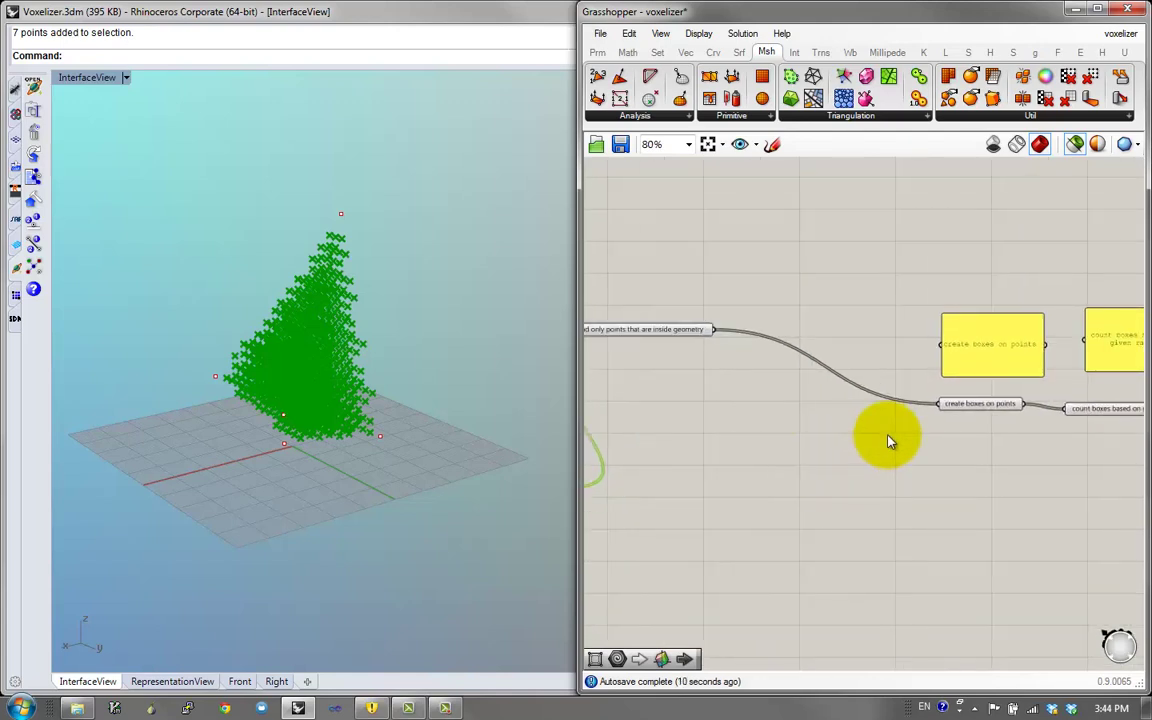
left_click_drag(697, 331, 912, 397)
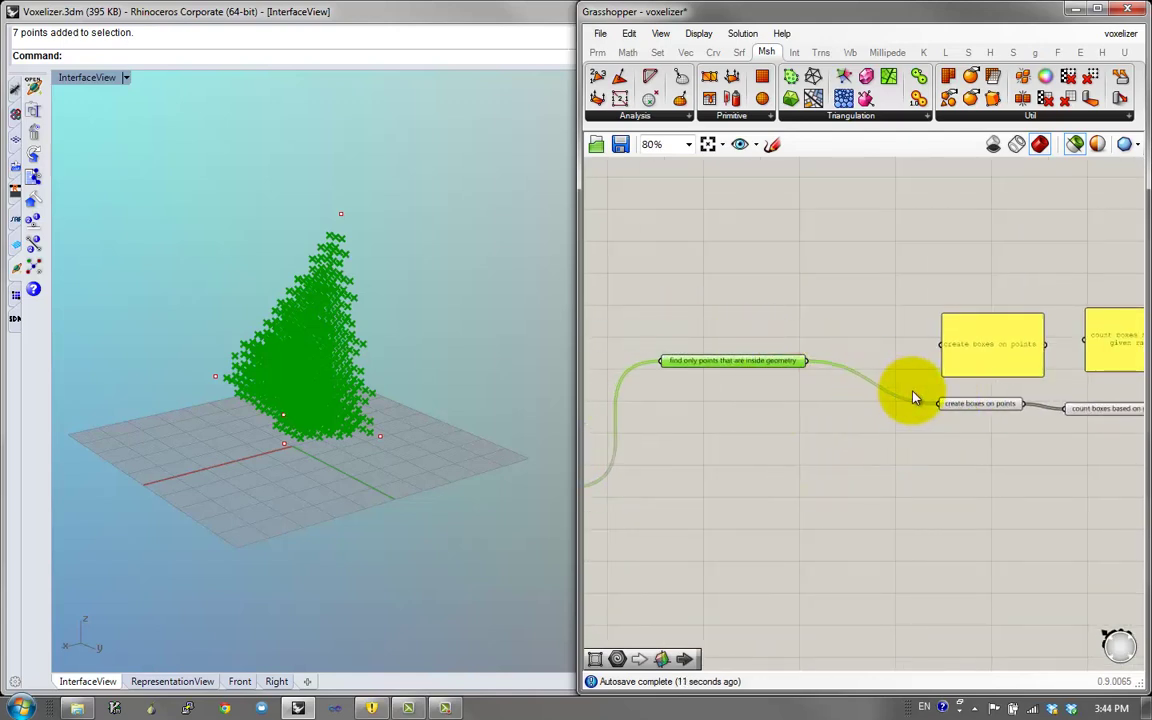
left_click(978, 404)
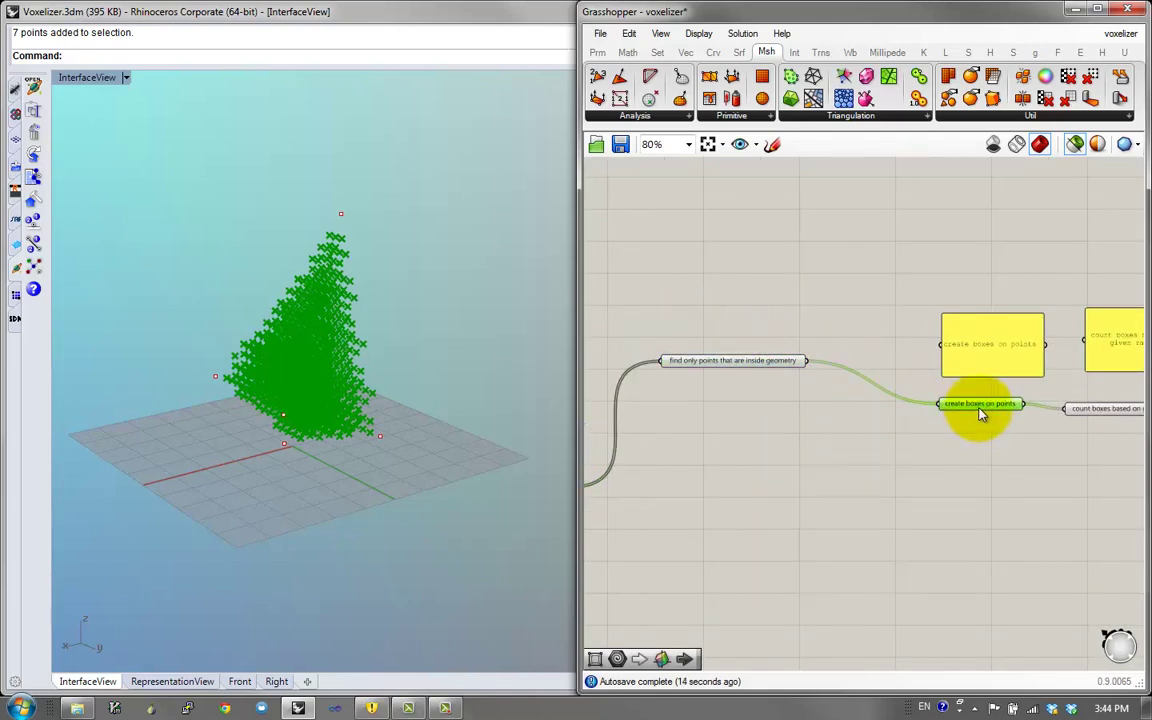
left_click_drag(982, 414, 978, 408)
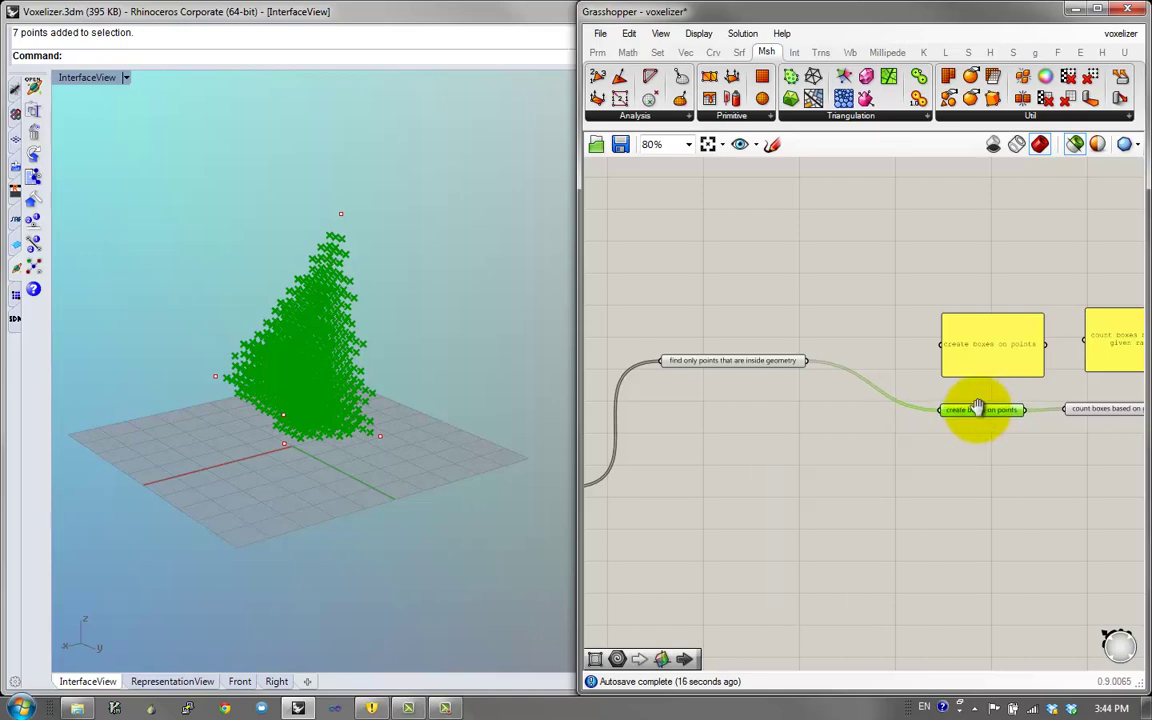
Open the #MakePtArray cluster for editing
right_click_drag(978, 407, 1012, 398)
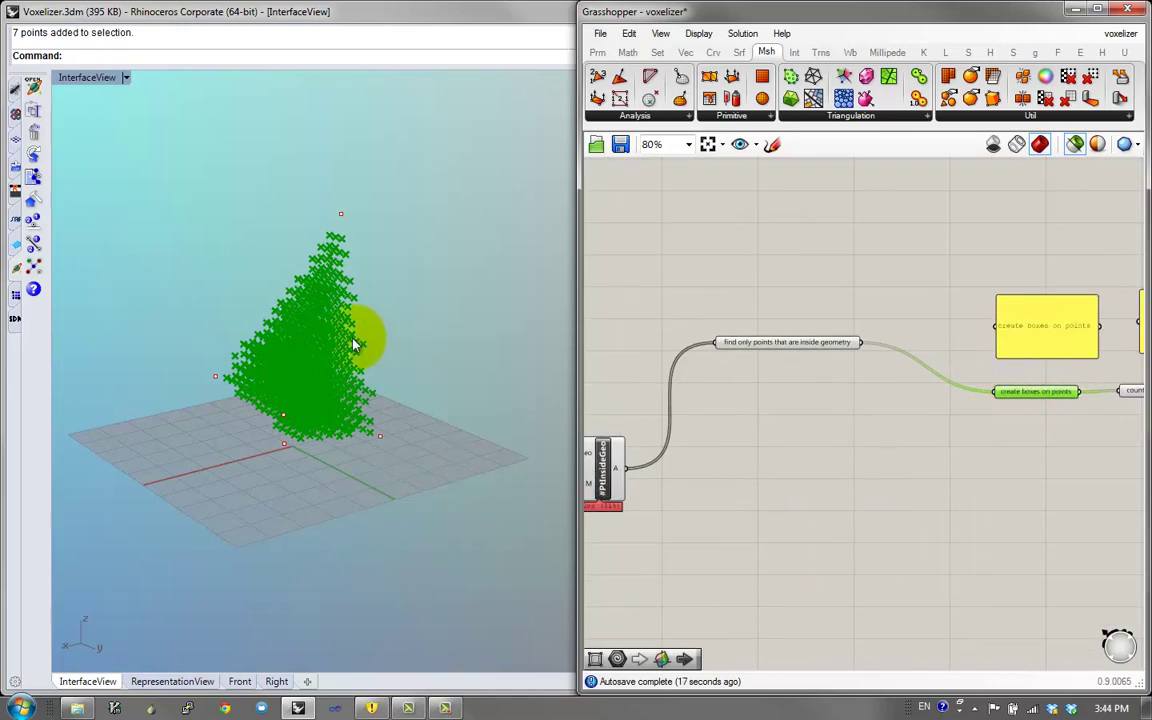
right_click_drag(769, 486, 937, 484)
right_click_drag(807, 471, 1069, 459)
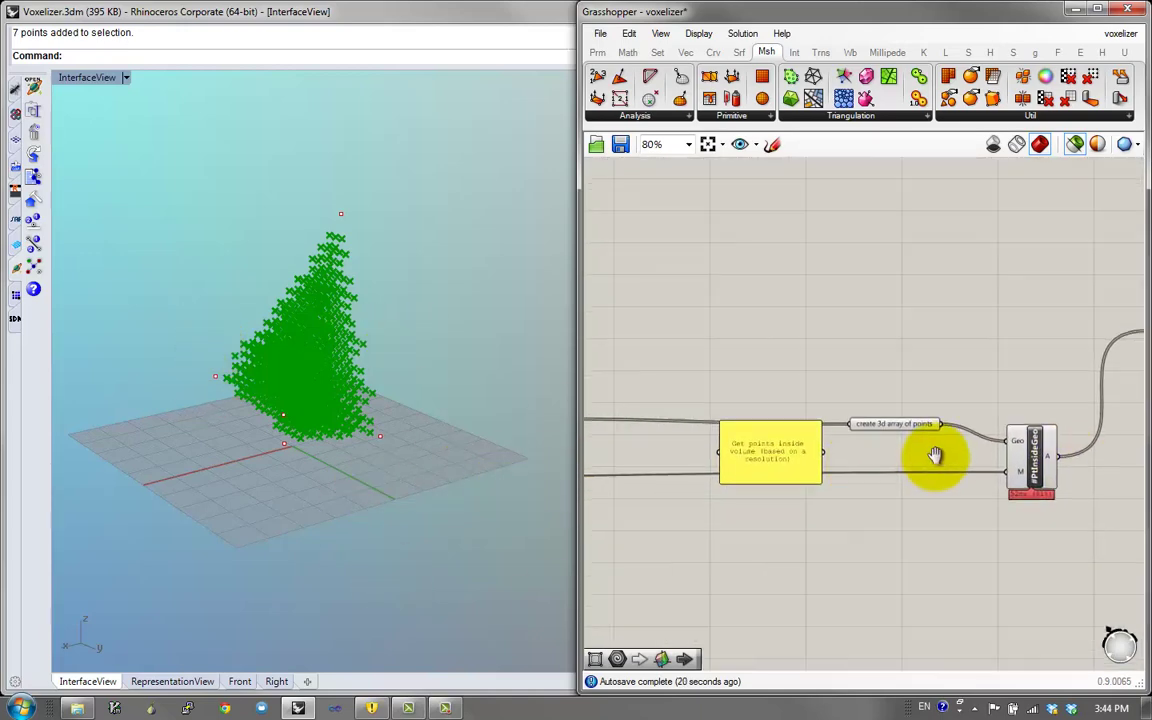
right_click_drag(936, 458, 1065, 446)
right_click_drag(826, 464, 963, 456)
left_click(781, 406)
left_click_drag(781, 406, 788, 400)
double_click(788, 398)
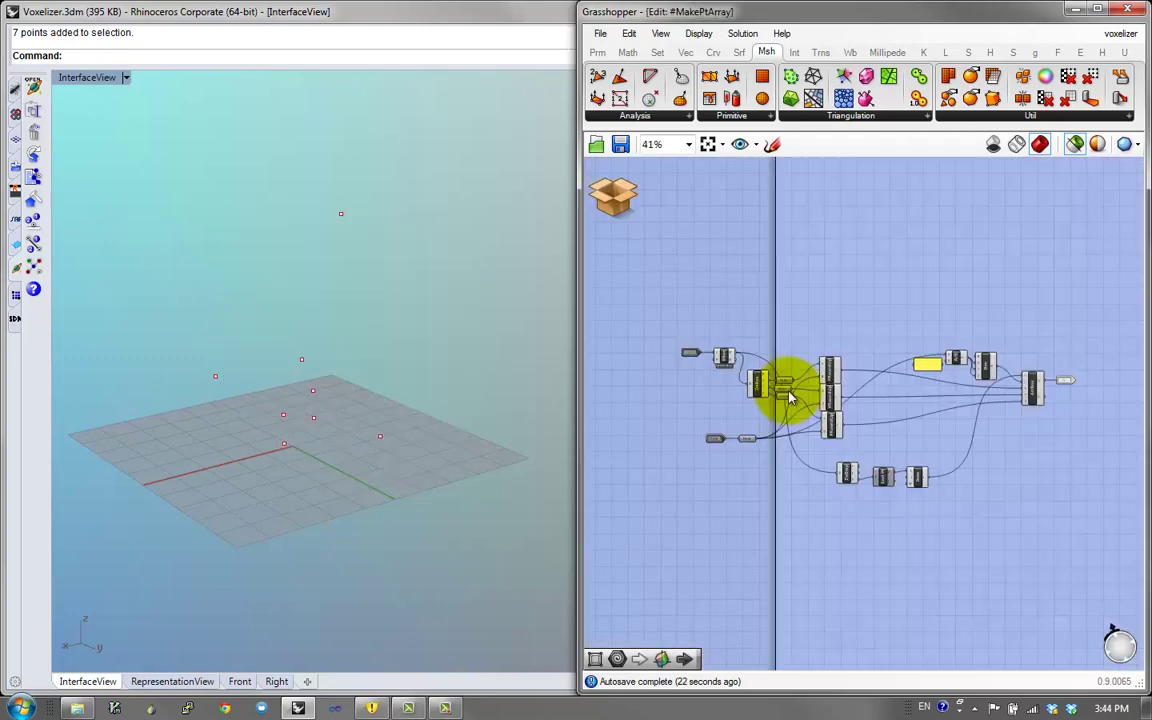
Examine the Box and ArrBox components inside #MakePtArray, and return to the parent document with the cluster saved
scroll(800, 537, "up", 5)
scroll(843, 425, "up", 1)
right_click_drag(863, 426, 834, 456)
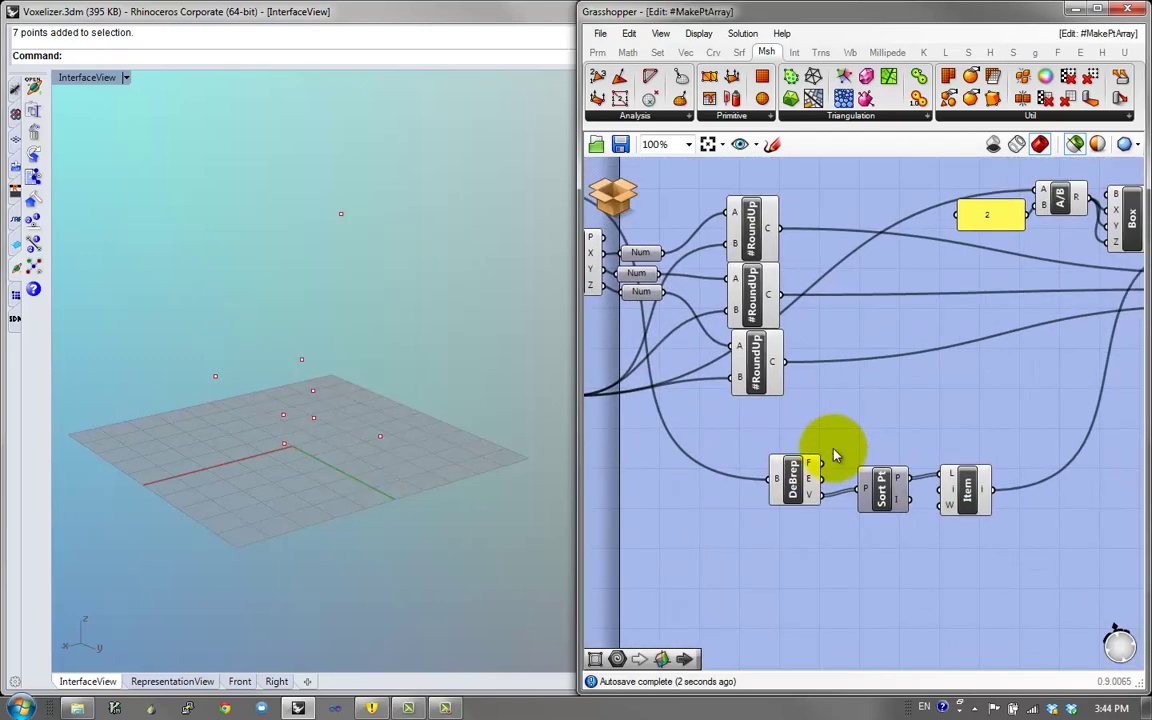
right_click_drag(948, 431, 852, 443)
right_click_drag(1013, 301, 894, 318)
left_click(1028, 290)
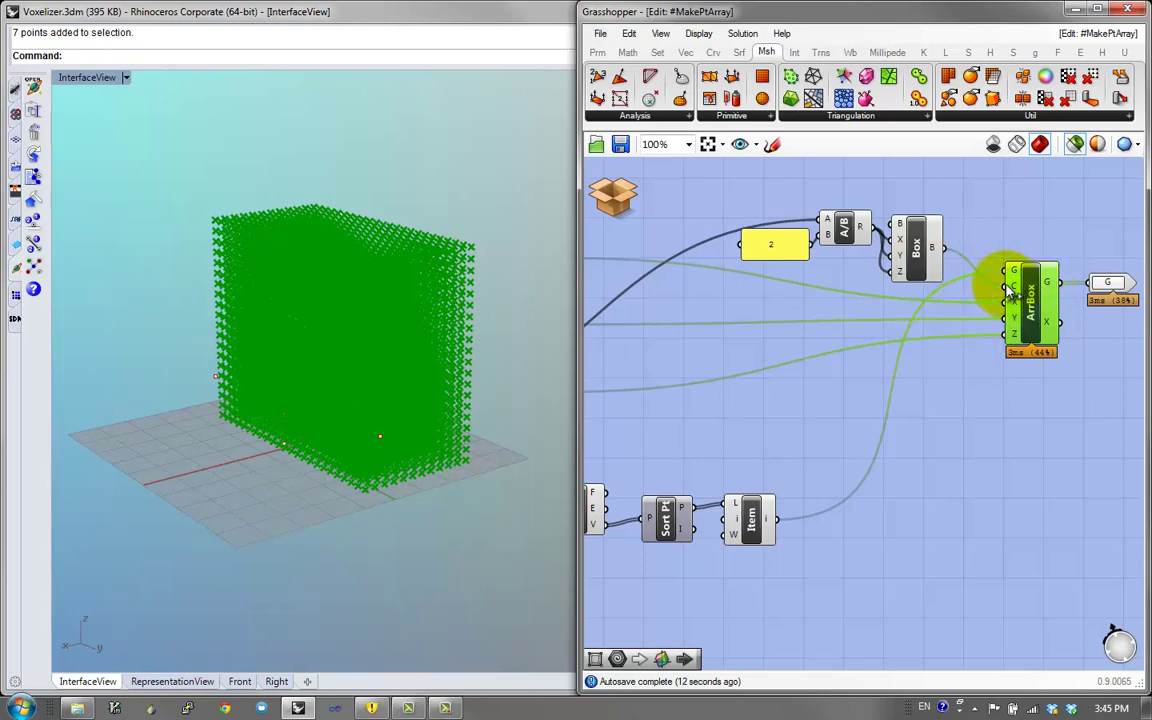
right_click_drag(809, 419, 960, 412)
right_click_drag(1012, 308, 818, 404)
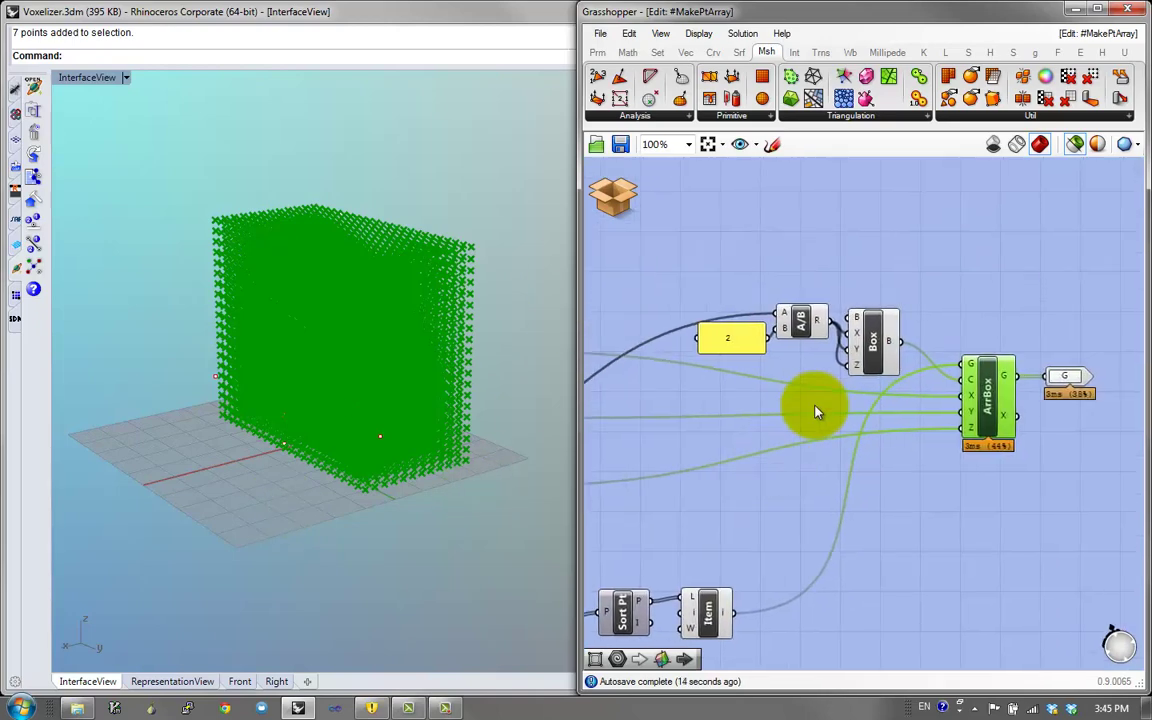
left_click(865, 345)
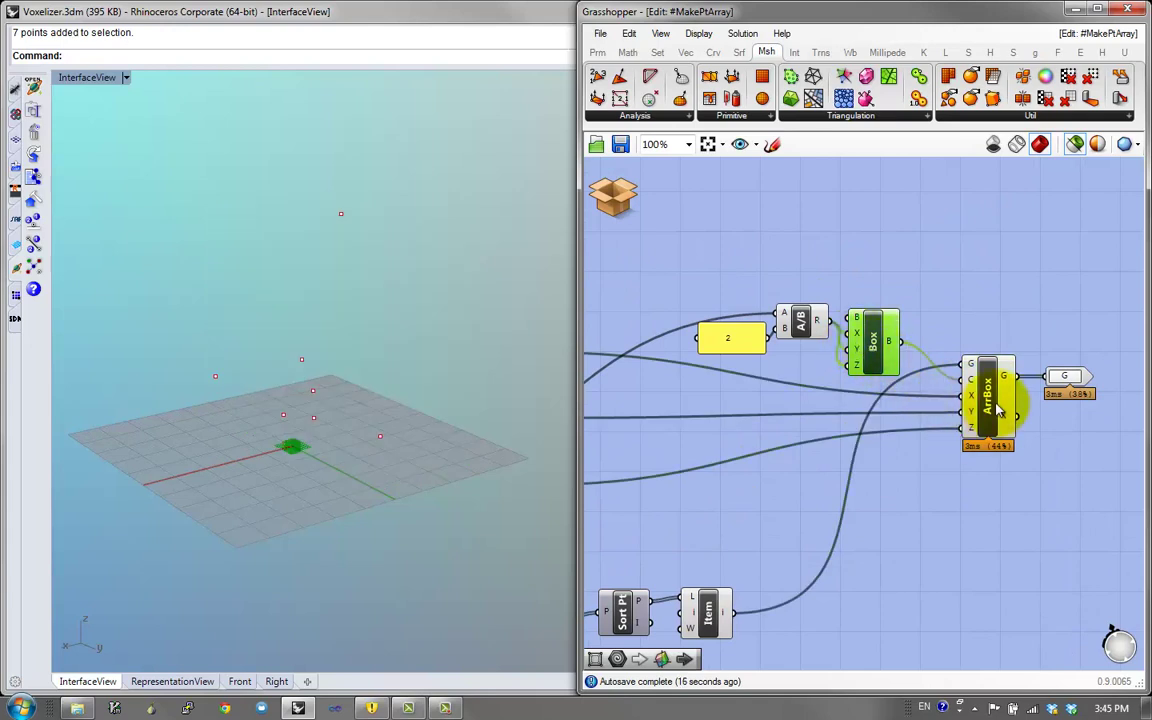
left_click(994, 404)
left_click_drag(993, 395, 987, 390)
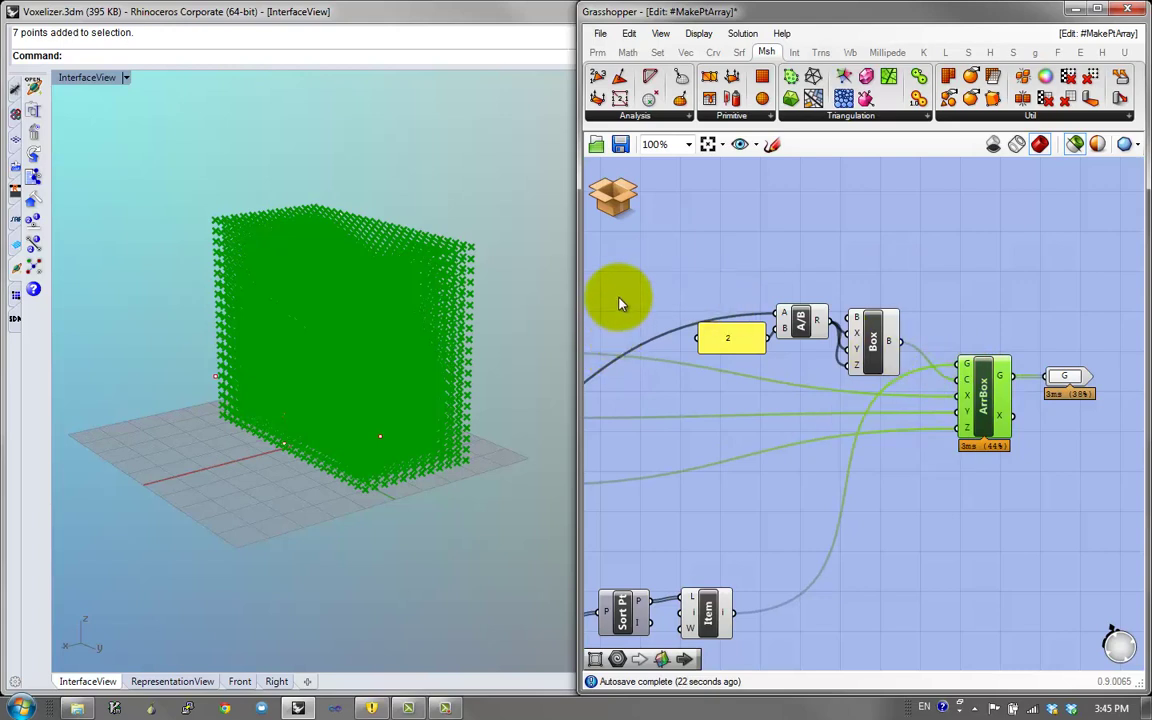
left_click(614, 198)
left_click(640, 215)
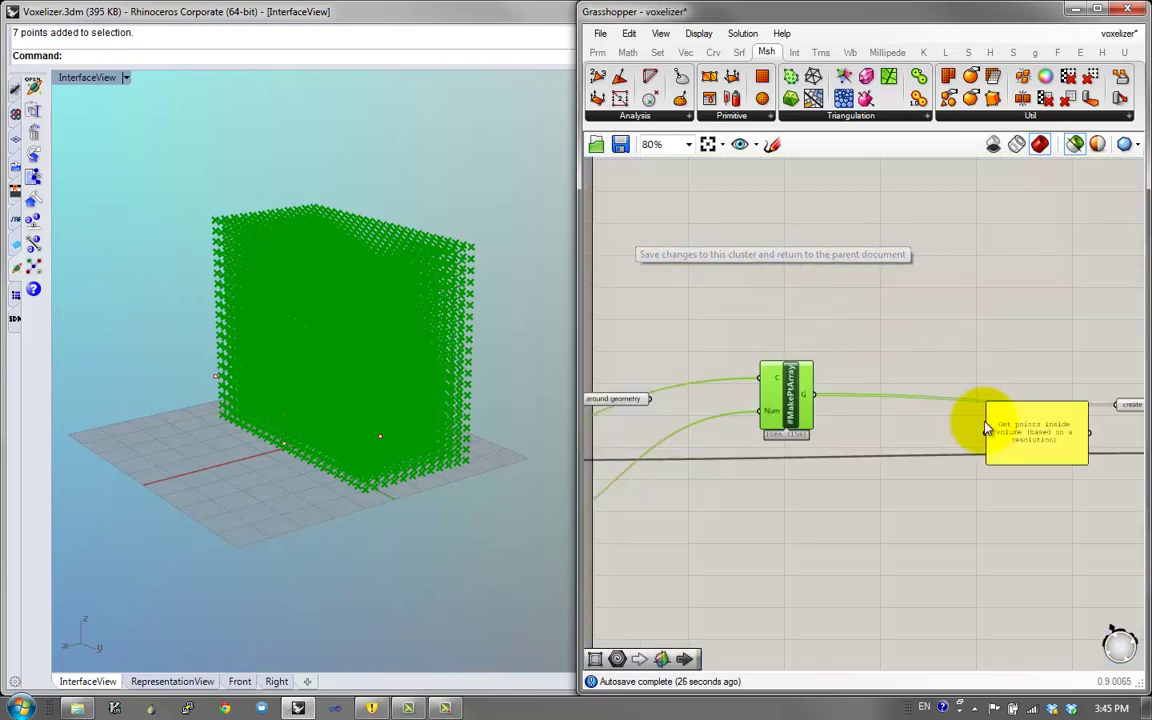
Examine the #PtInsideGeo cluster and the parameters between it and "create boxes on points"
right_click_drag(893, 397, 625, 362)
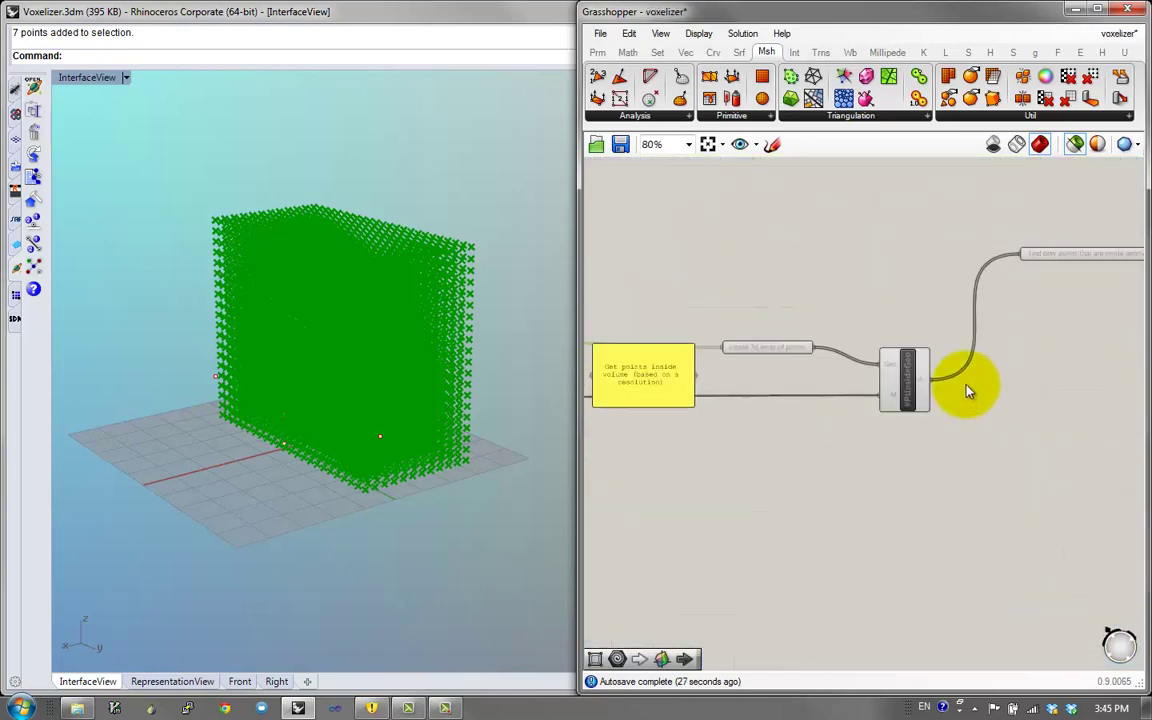
left_click(900, 375)
right_click_drag(900, 375, 890, 446)
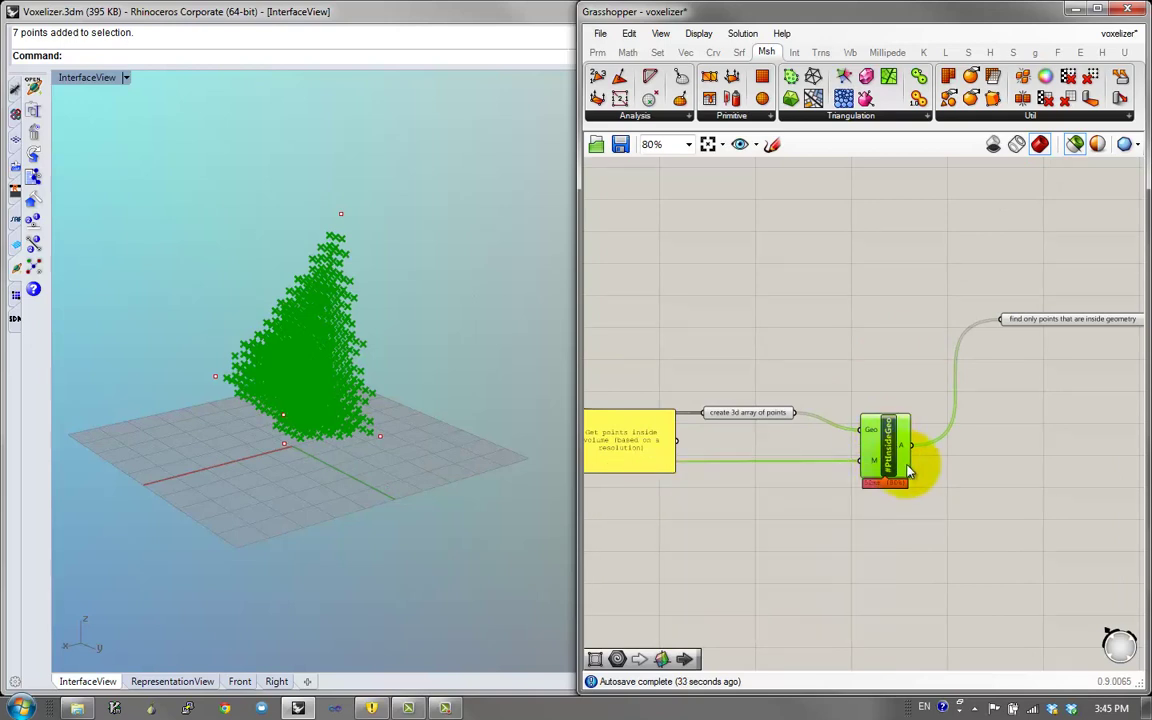
right_click_drag(906, 465, 875, 481)
left_click_drag(717, 430, 697, 424)
right_click_drag(943, 339, 895, 345)
left_click(957, 345)
right_click_drag(957, 388, 888, 407)
right_click_drag(959, 414, 1091, 355)
left_click(1003, 388)
Add a Number parameter near the number slider
right_click_drag(636, 398, 971, 377)
scroll(971, 377, "down", 2)
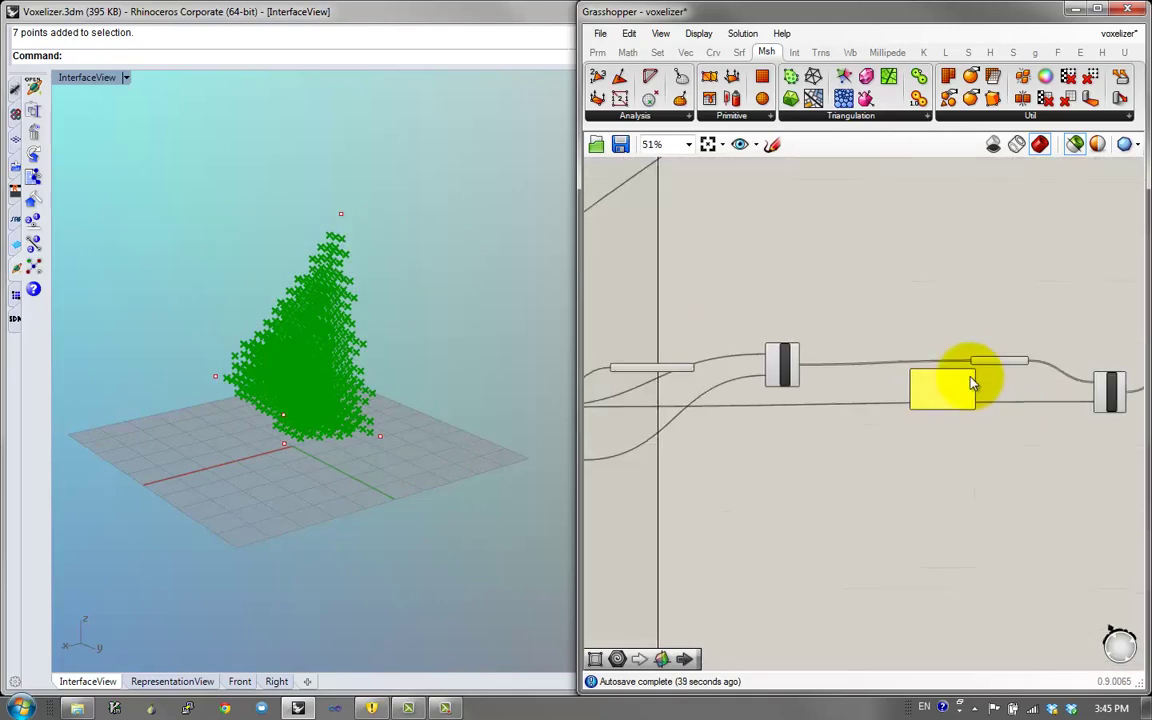
scroll(801, 387, "up", 3)
right_click_drag(695, 374, 945, 374)
right_click_drag(853, 386, 973, 387)
left_click(1000, 465)
double_click(1000, 462)
type("nim")
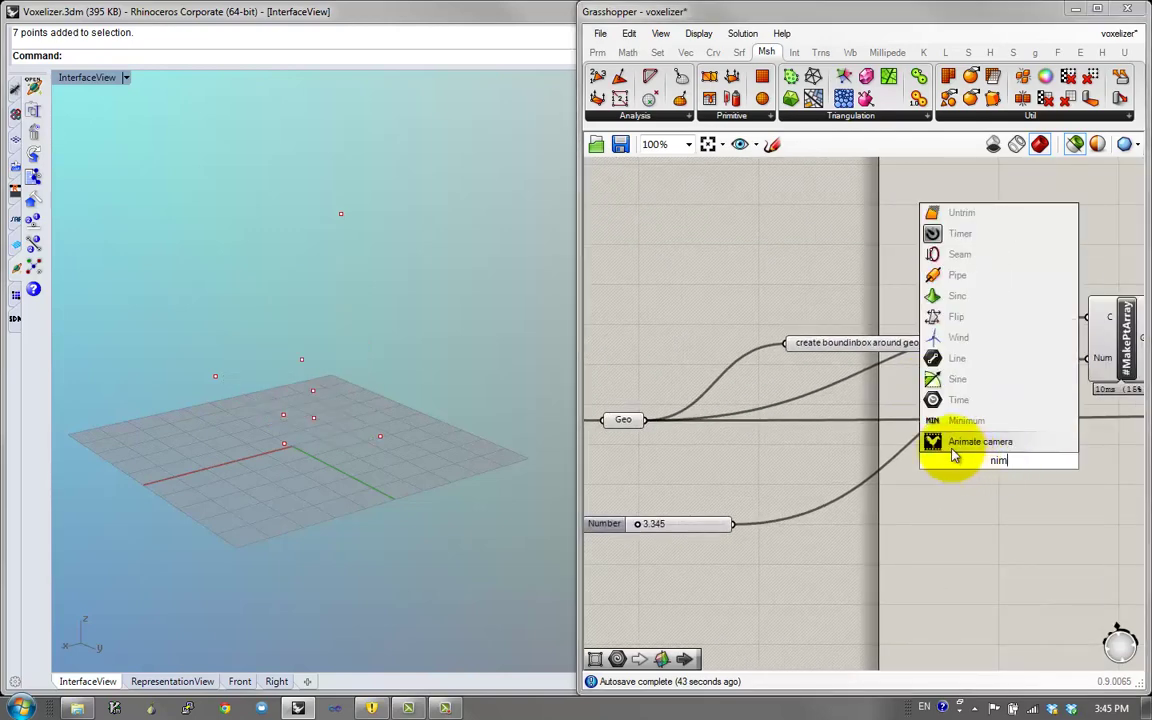
left_click(938, 501)
double_click(938, 501)
type("nu")
left_click(918, 486)
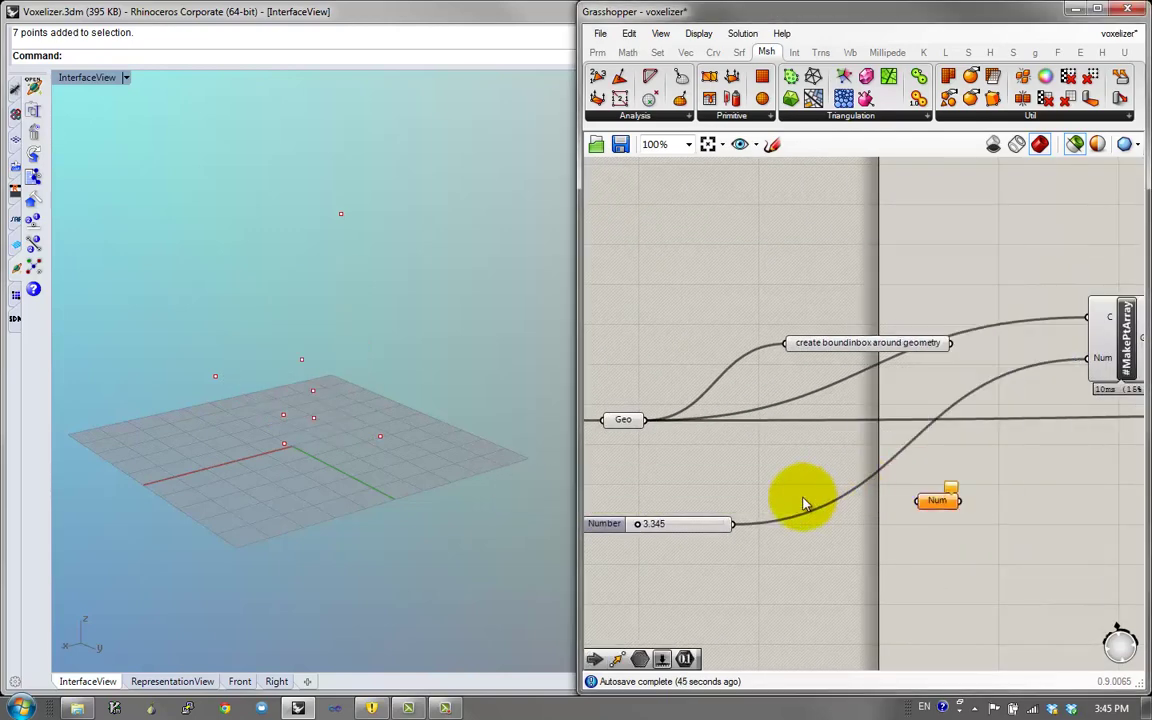
Wire the number slider into the new Number parameter and place the parameter below and ahead of "create boxes on points"
left_click_drag(735, 524, 1094, 497)
scroll(906, 475, "down", 6)
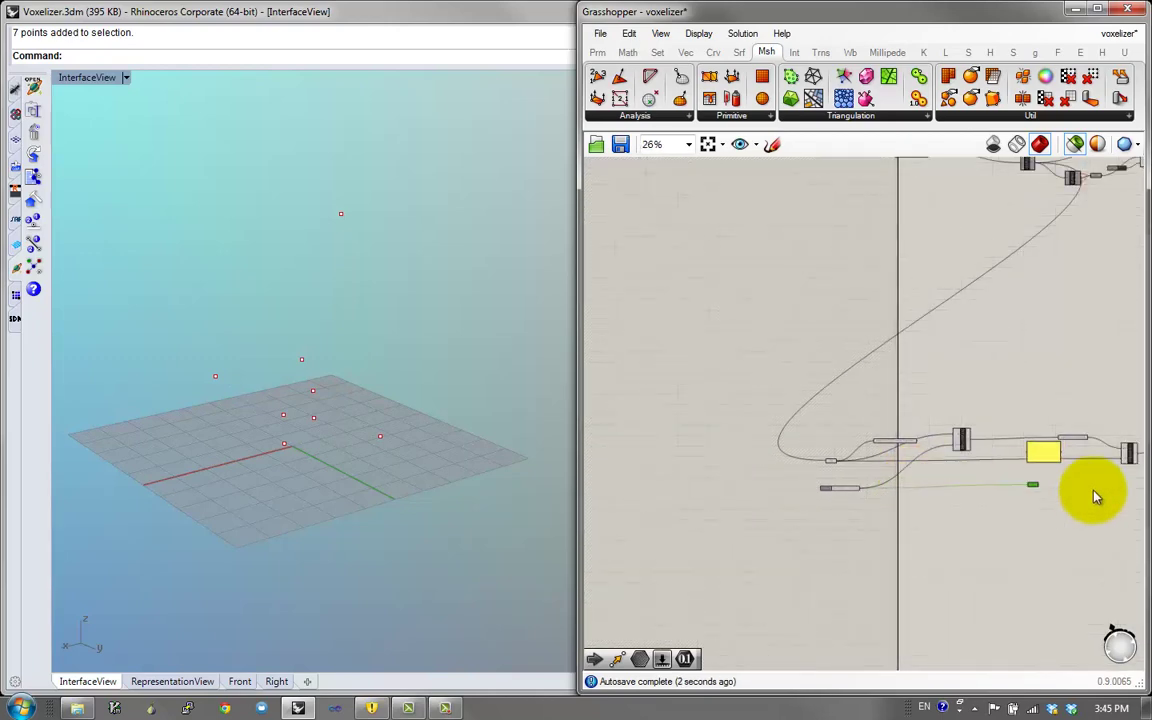
scroll(990, 470, "up", 8)
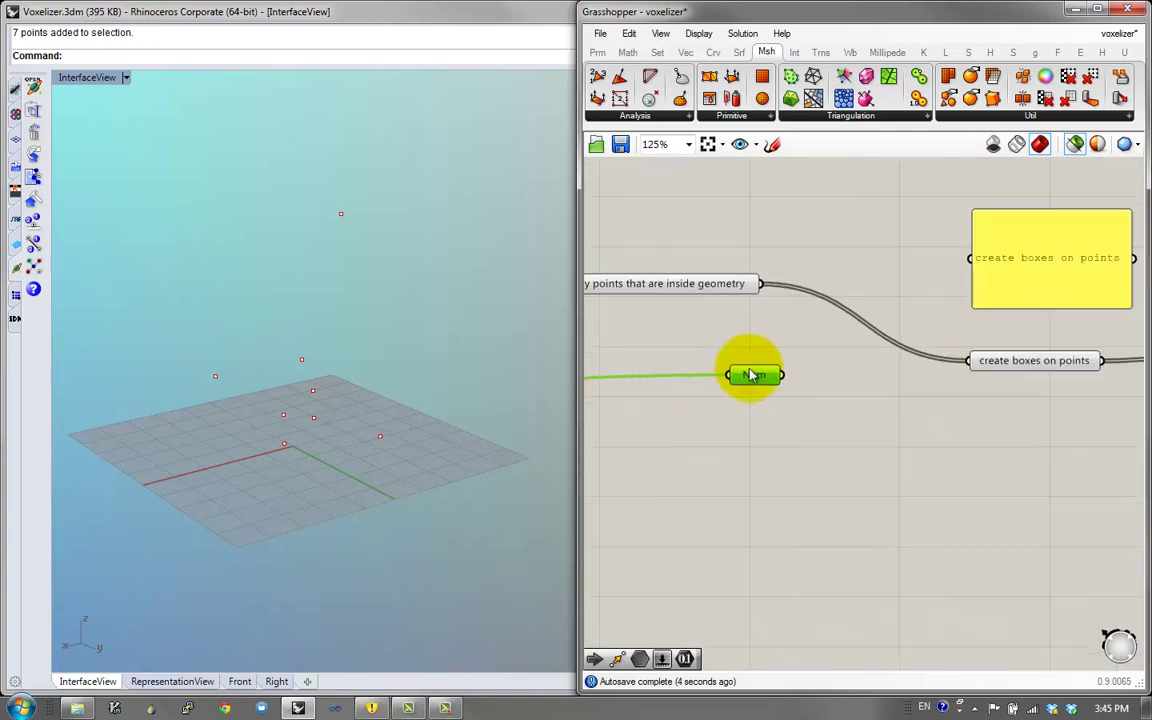
scroll(752, 375, "down", 2)
left_click_drag(750, 370, 798, 445)
Add a Box component with B, X, Y and Z inputs next to the "create boxes on points" parameter
left_click(958, 374)
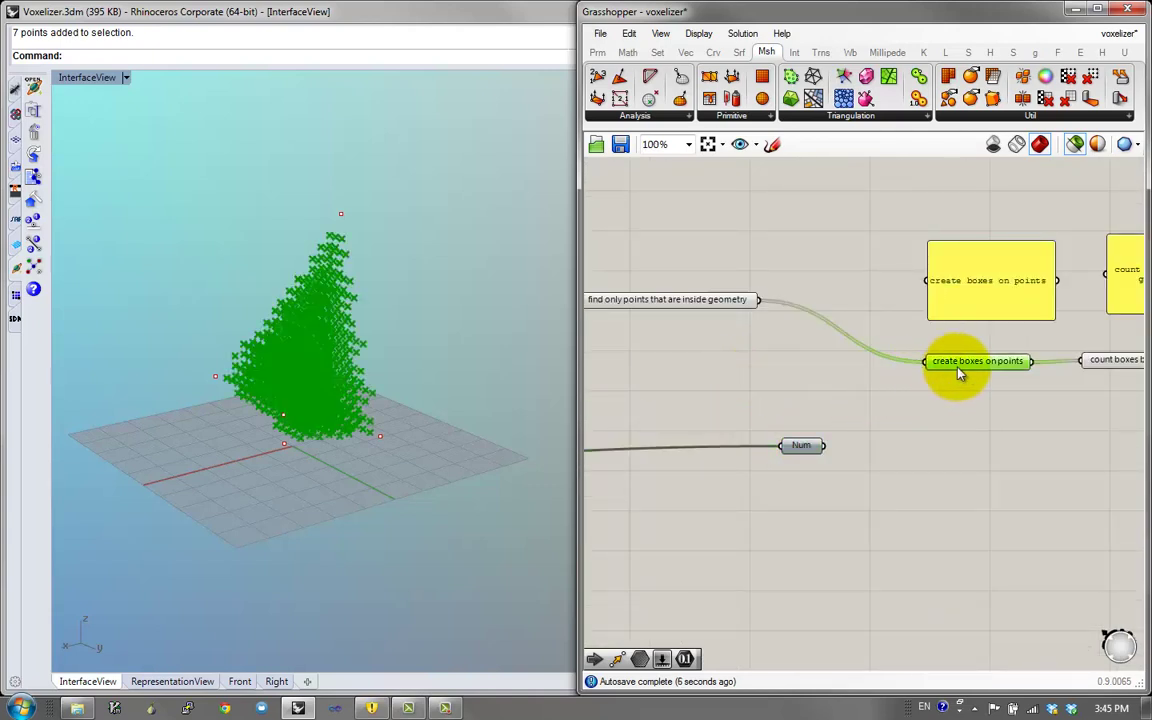
double_click(905, 394)
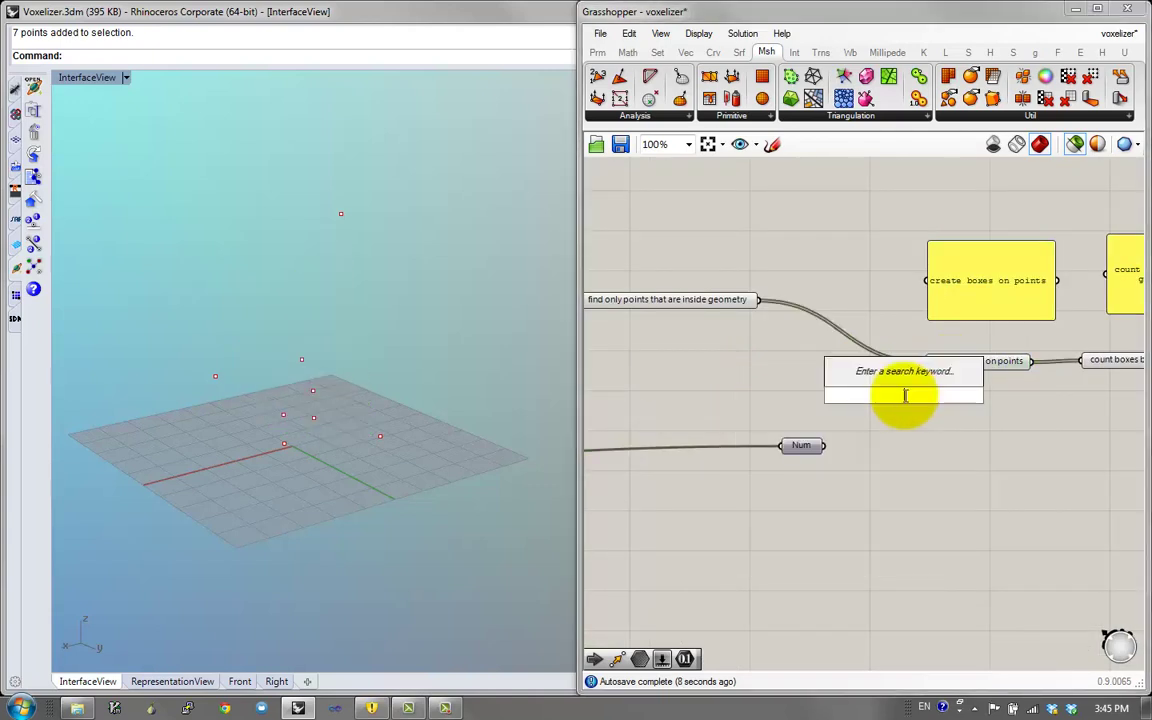
type("box")
key("Return")
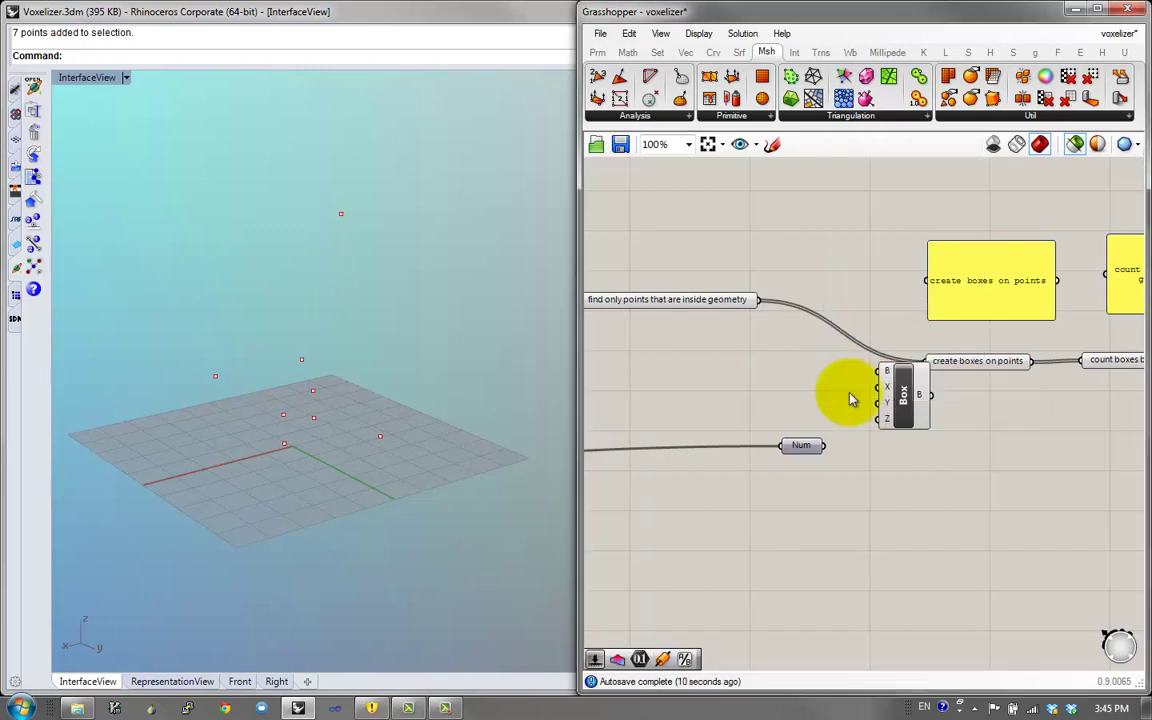
Add a Division component that divides the Number parameter by a panel holding the value 2
double_click(835, 497)
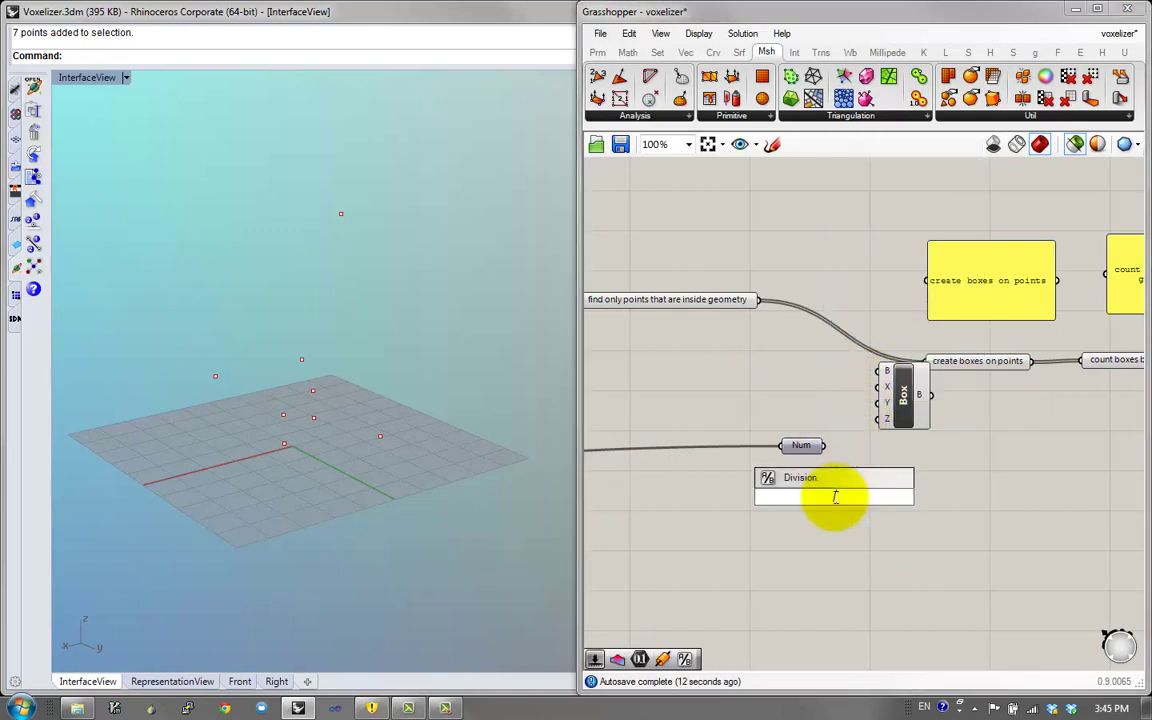
key("Return")
double_click(770, 530)
type("2")
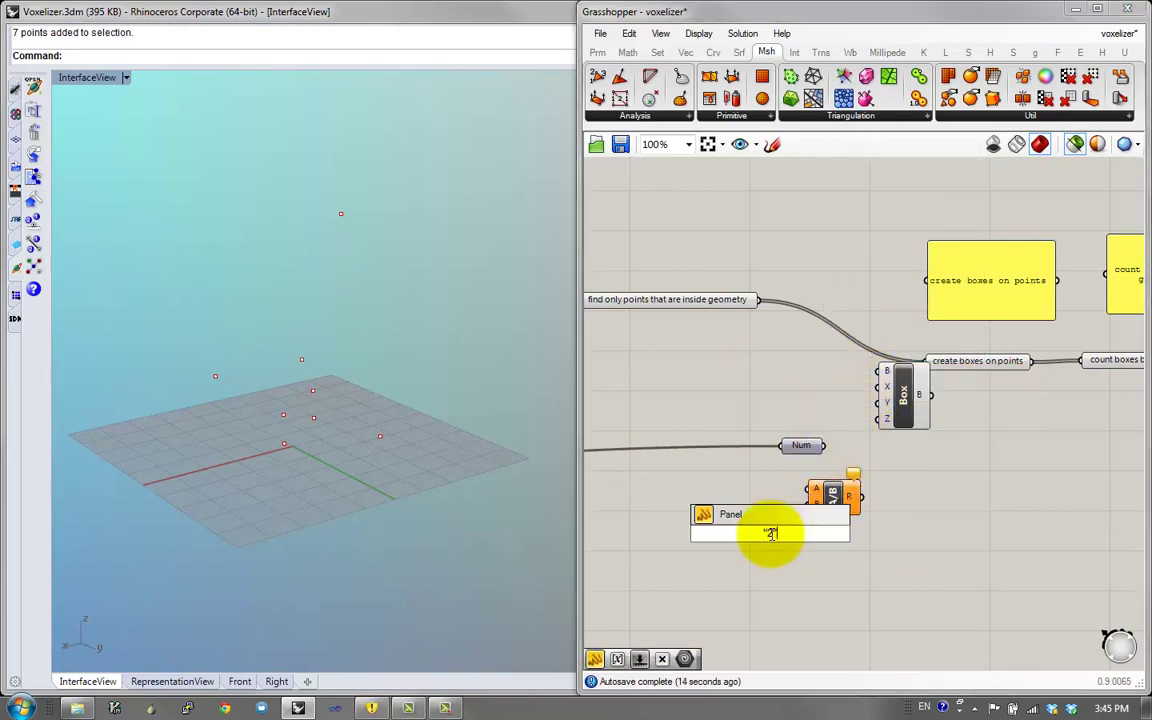
key("Return")
left_click_drag(850, 494, 801, 523)
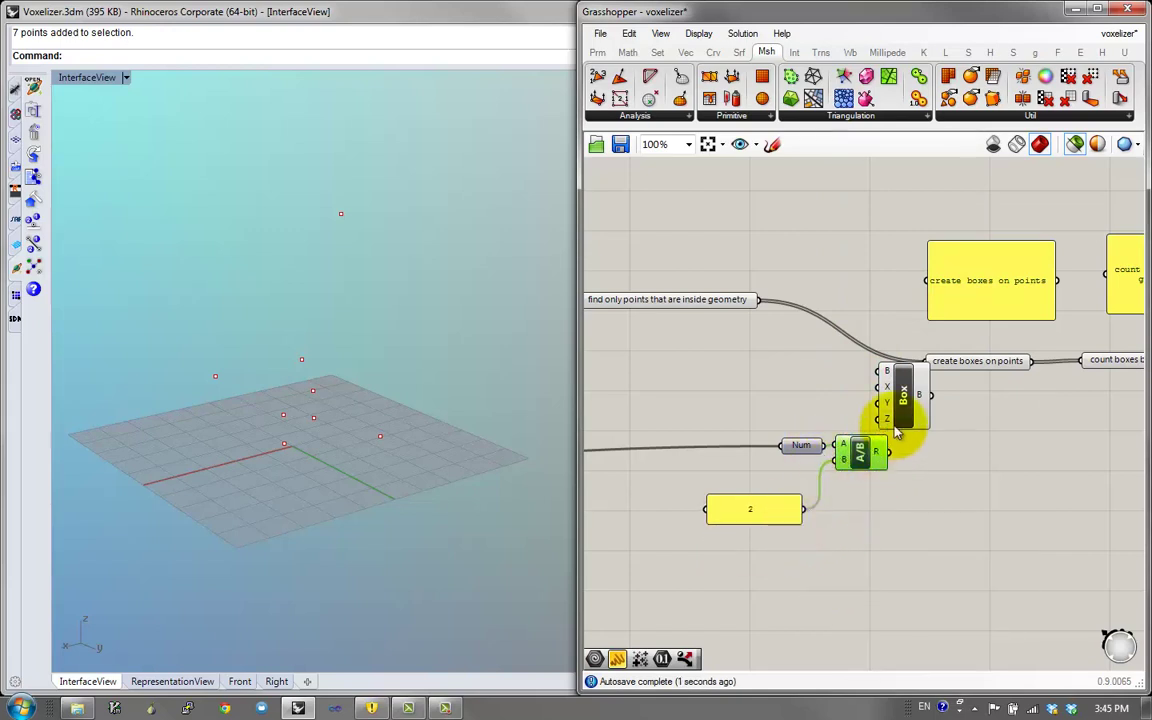
Connect the division result to the X, Y and Z inputs of the Box component
left_click_drag(884, 402, 889, 453)
left_click(921, 487)
left_click(952, 457)
right_click_drag(938, 444, 847, 473)
Add an XY Plane component above the division and connect its plane output to the Box's B input
left_click(895, 396)
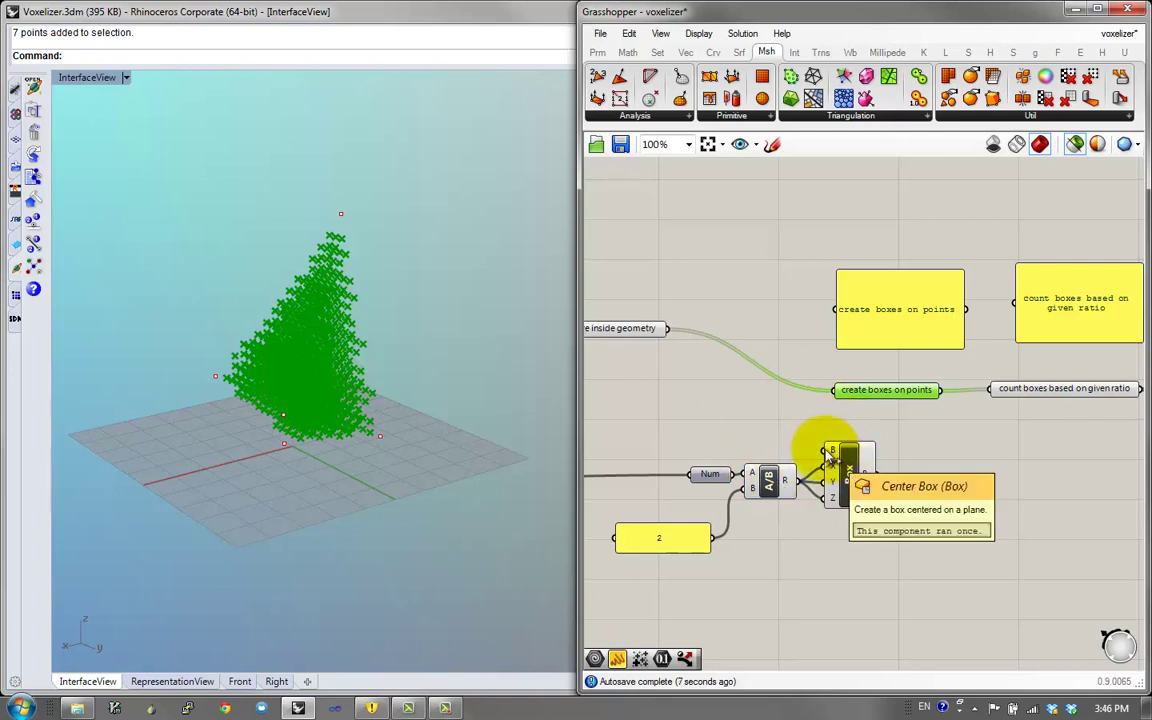
double_click(760, 432)
type("xy")
left_click(753, 418)
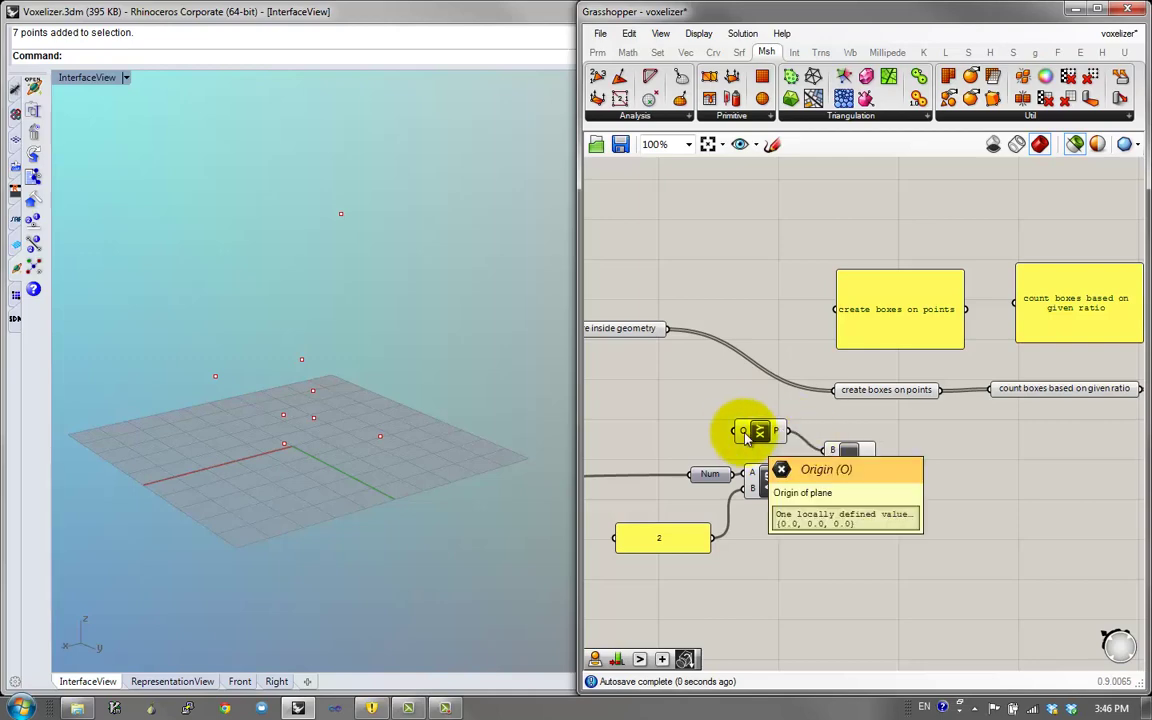
Wire "find only points that are inside geometry" into the XY Plane's origin and inspect the resulting boxes in the viewport
right_click_drag(745, 430, 1010, 460)
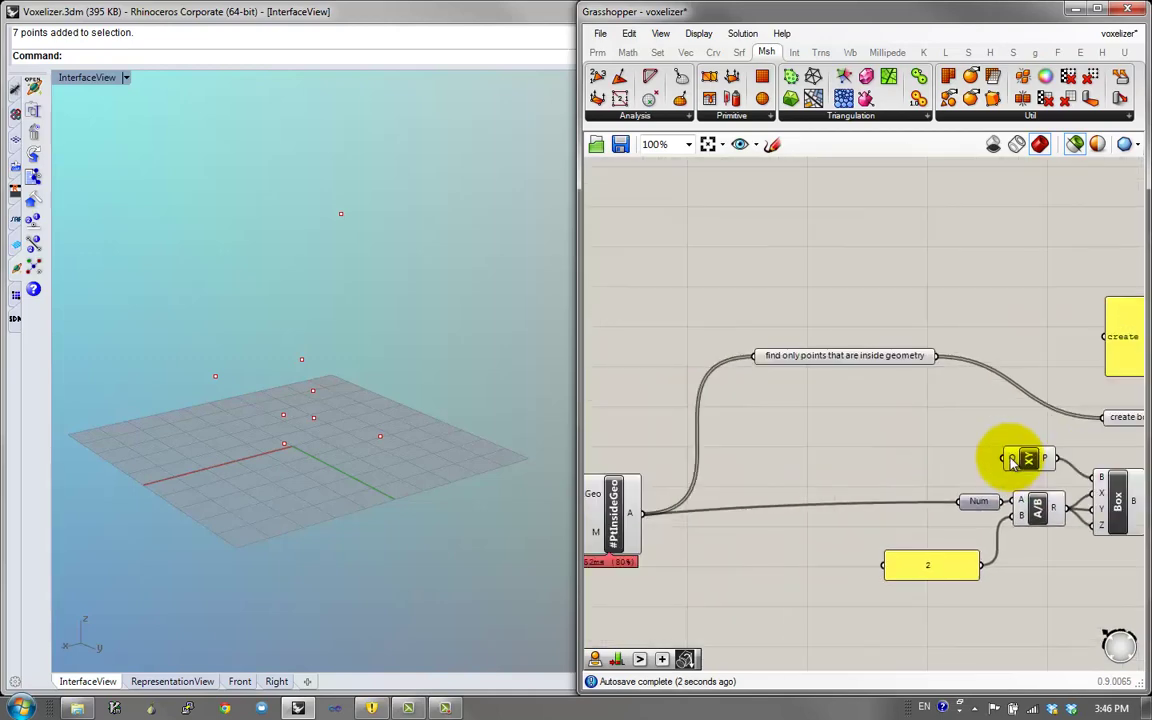
left_click(918, 360)
left_click_drag(935, 360, 1008, 459)
right_click_drag(1010, 460, 801, 434)
left_click(913, 471)
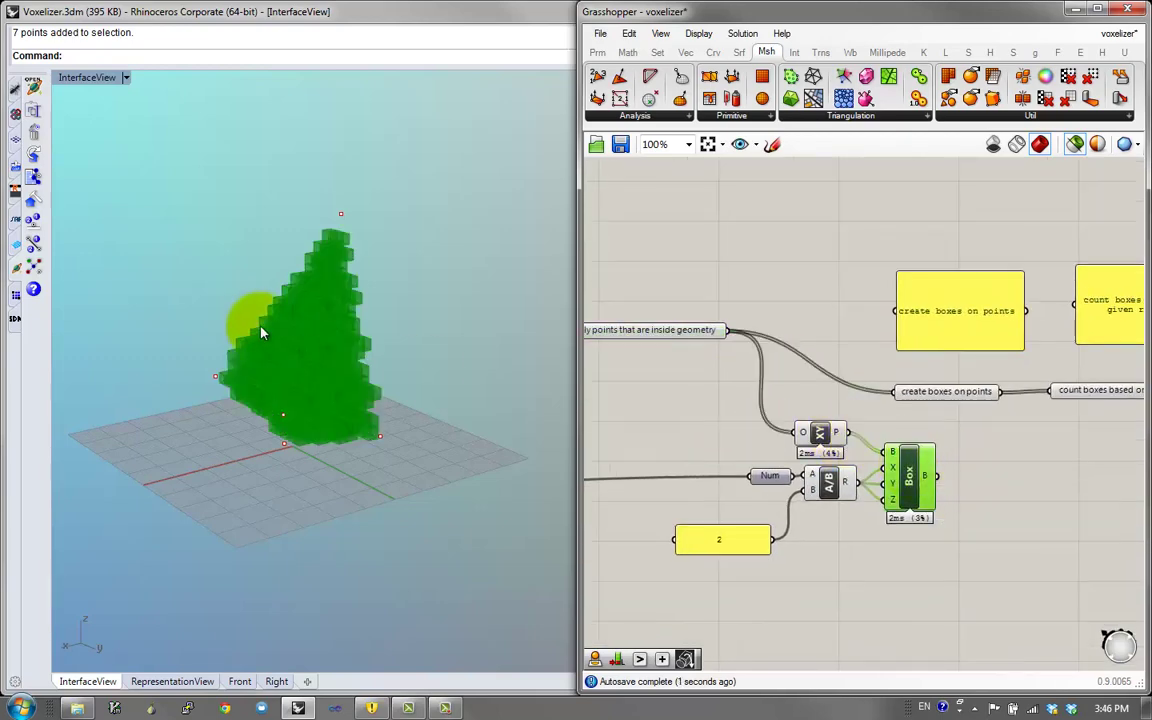
right_click_drag(262, 332, 275, 233)
scroll(350, 350, "up", 5)
scroll(275, 233, "up", 2)
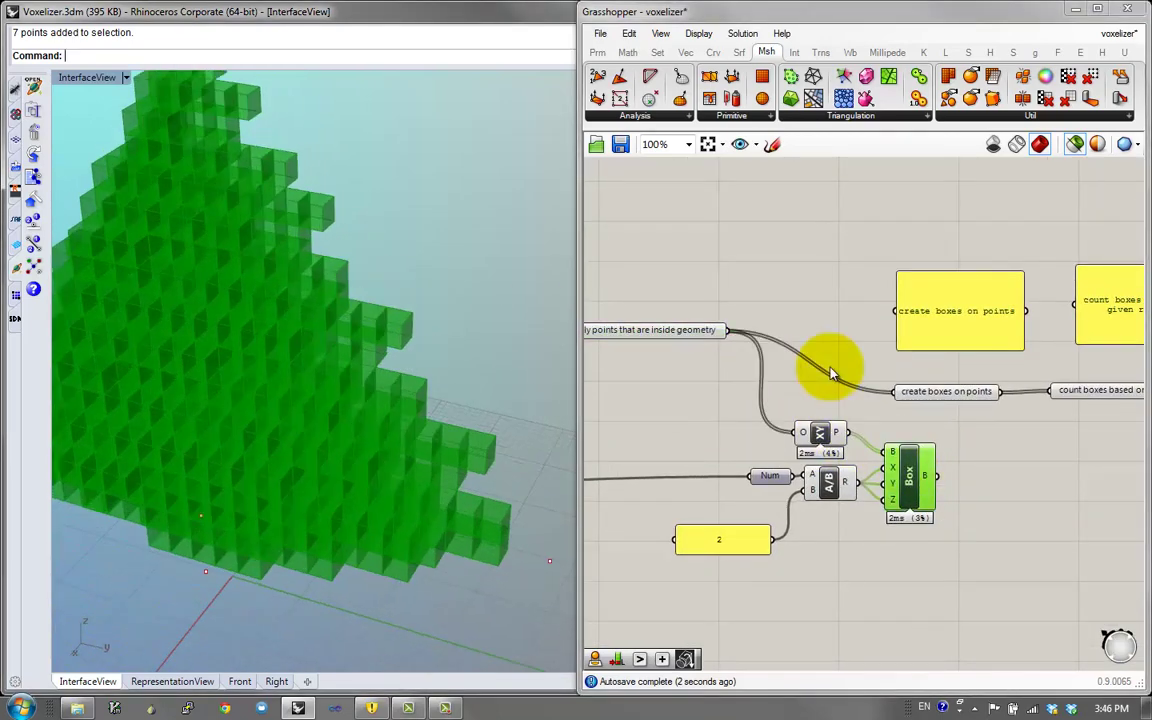
Connect the Box output to "count boxes based on given ratio", replacing the wire from "create boxes on points"
left_click_drag(944, 571, 910, 458)
right_click_drag(910, 458, 815, 460)
middle_click(812, 460)
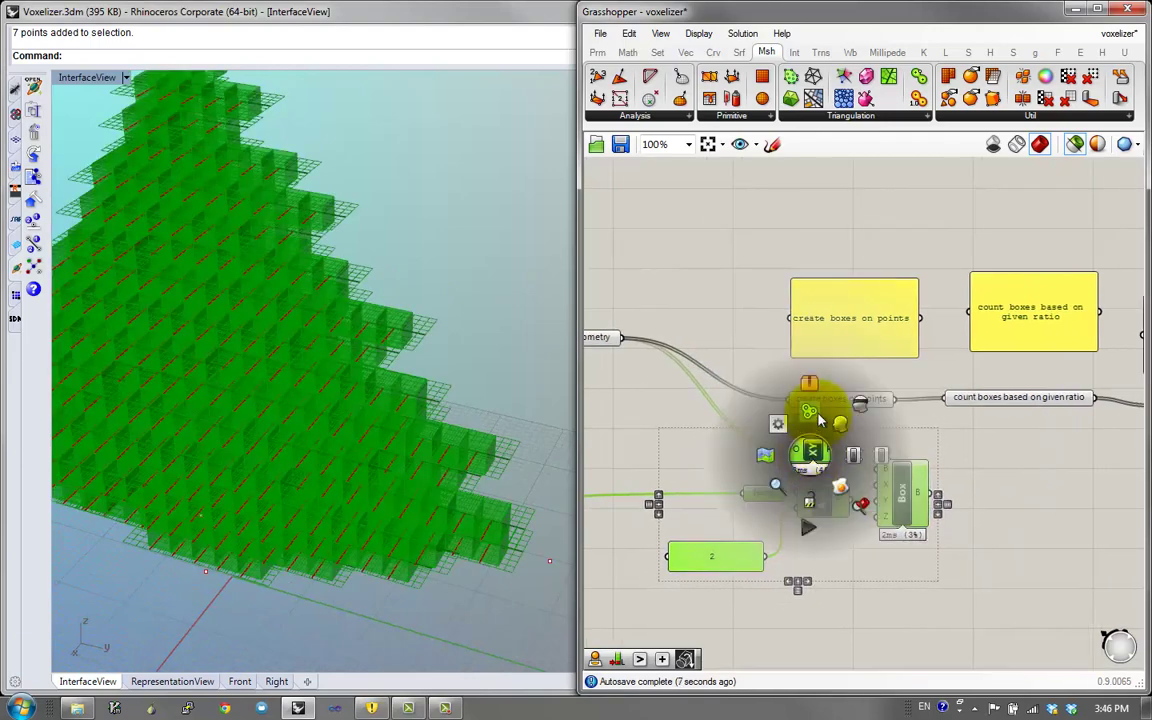
left_click_drag(938, 502, 944, 399)
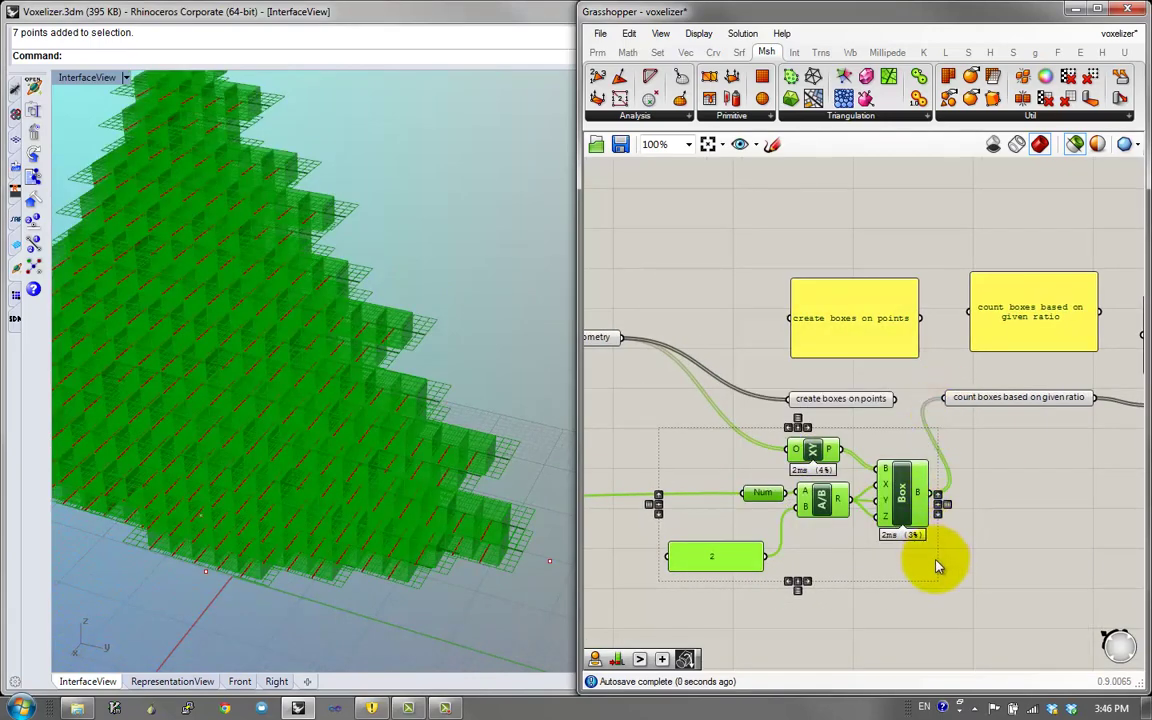
Group the XY Plane, Number, Division, 2 panel and Box components, then reposition the group and the "create boxes on points" parameter
left_click_drag(936, 608, 738, 441)
key("ctrl+g")
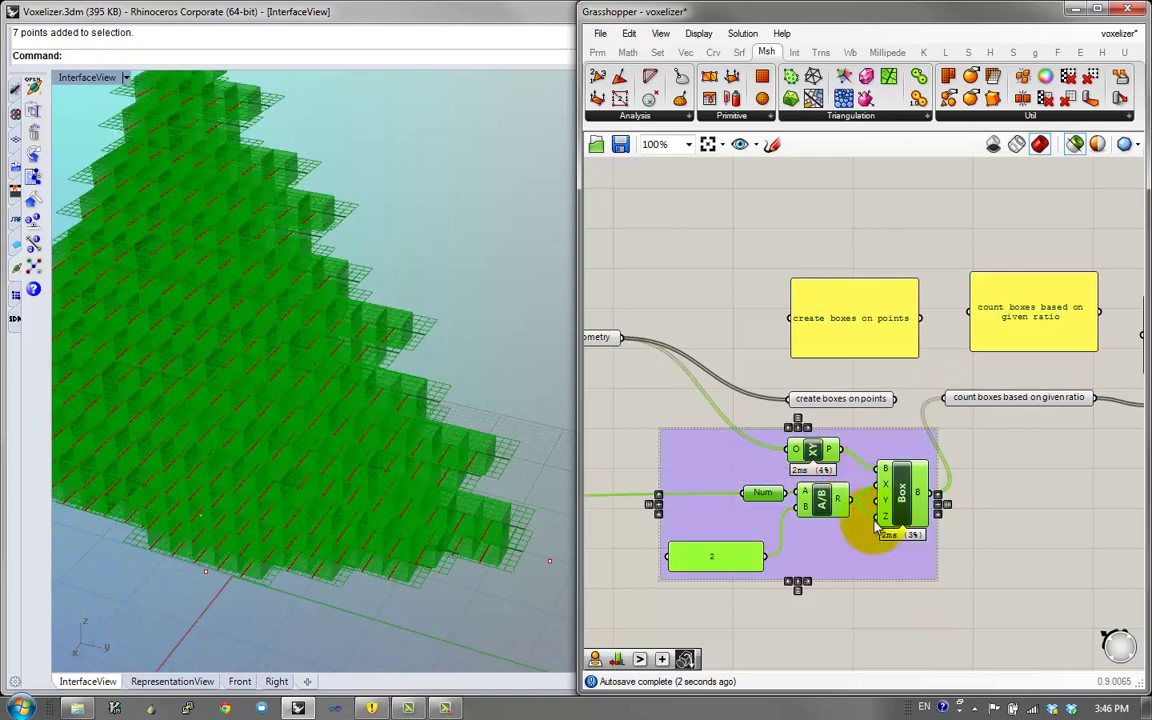
left_click(895, 552)
left_click_drag(891, 571, 857, 559)
left_click(998, 528)
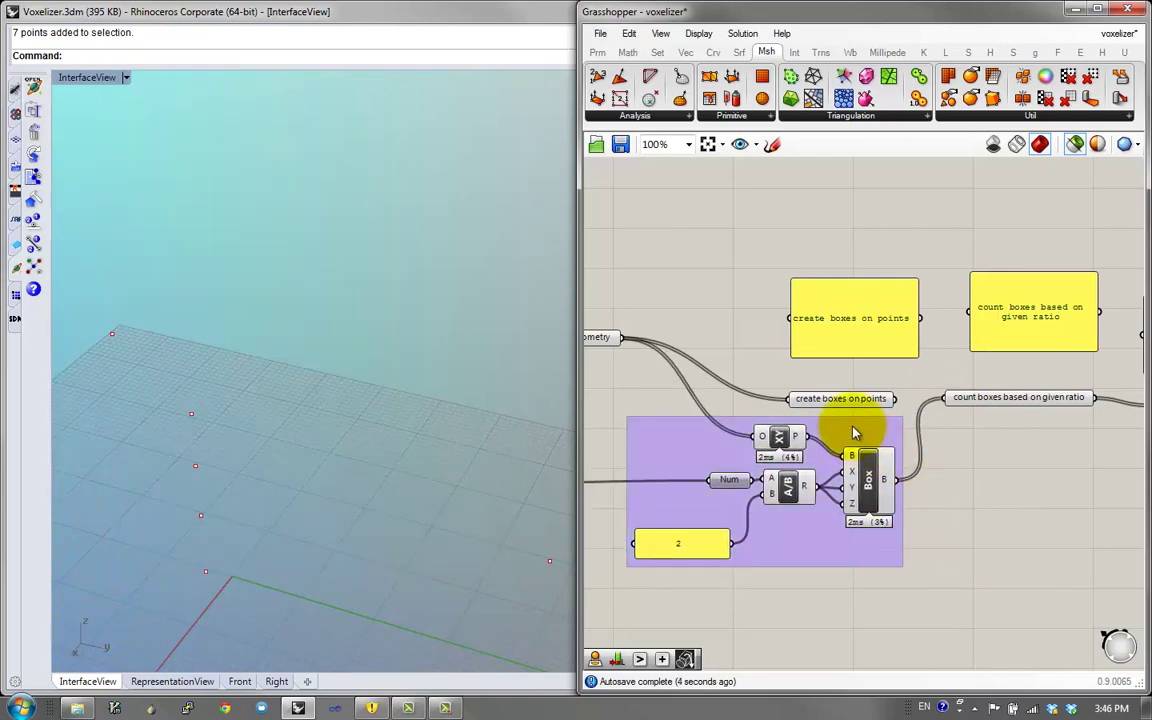
left_click_drag(840, 401, 826, 394)
left_click(977, 537)
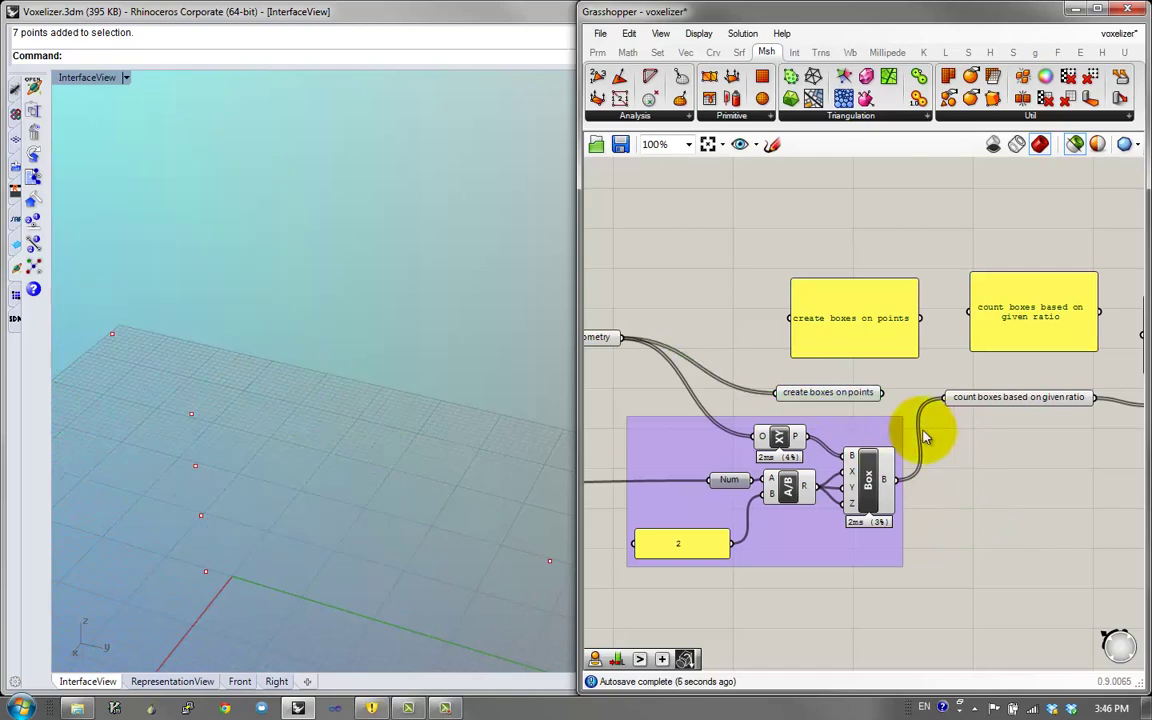
Add a panel below the box group and enter the values 10, 20, 30 and 40 on separate lines
right_click_drag(957, 453, 953, 459)
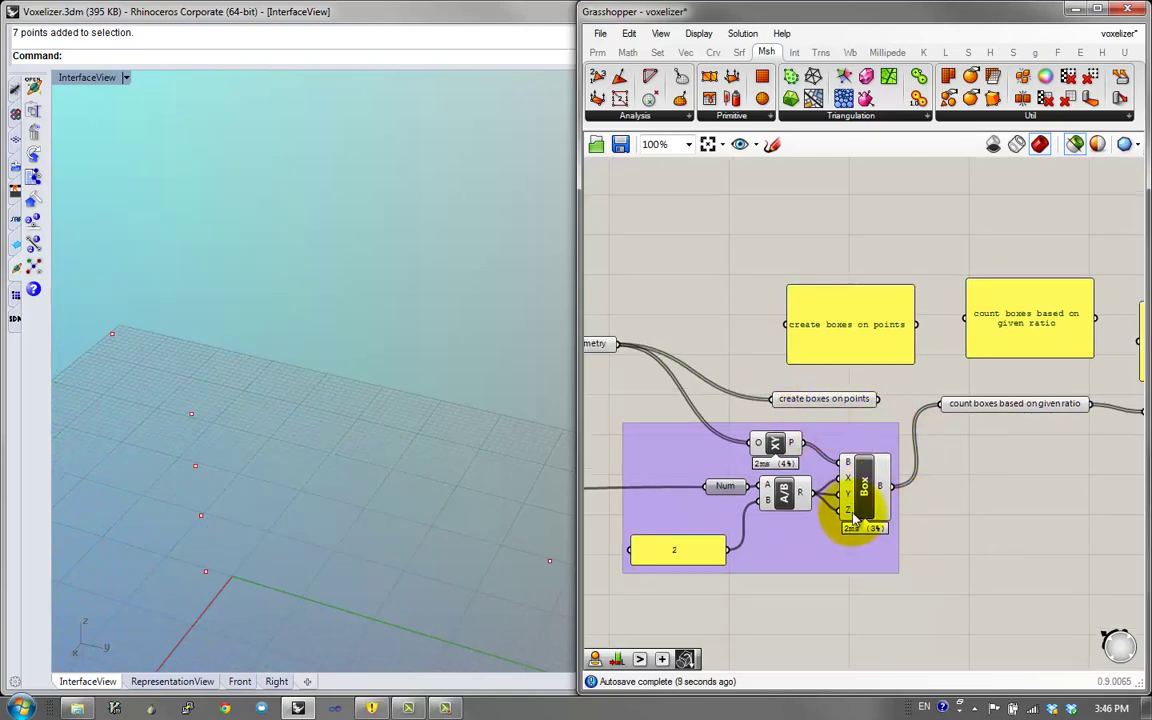
right_click_drag(863, 547, 741, 497)
left_click(854, 361)
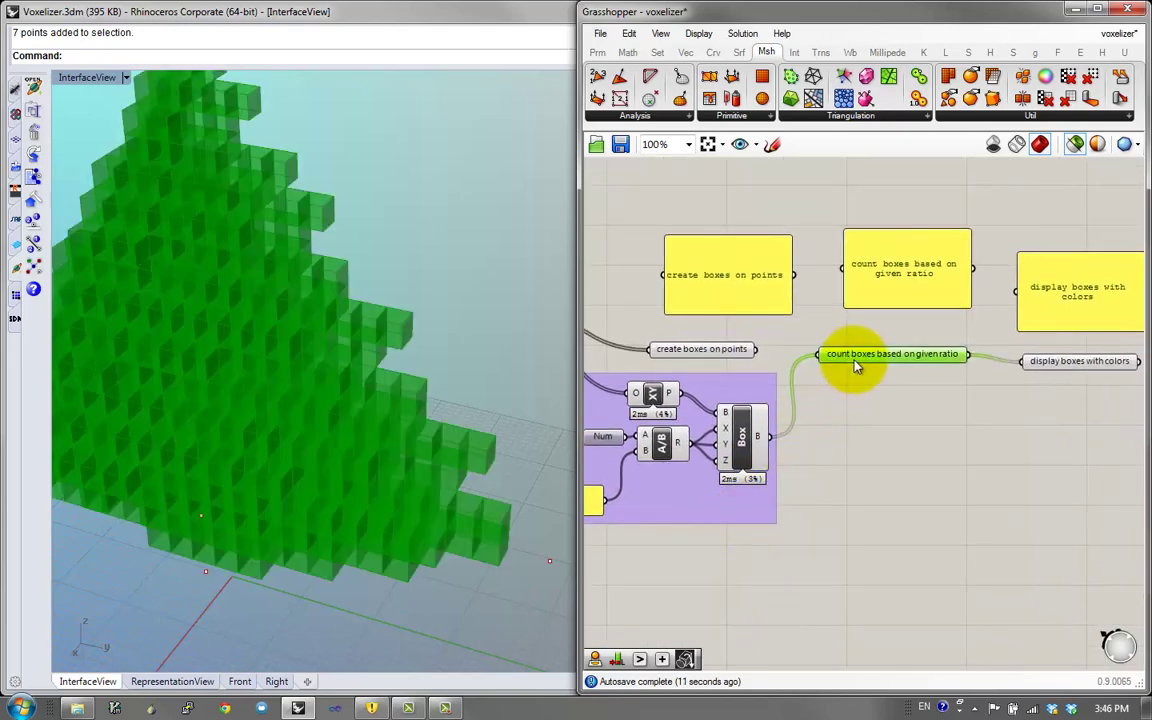
right_click_drag(932, 400, 894, 475)
right_click_drag(805, 655, 891, 505)
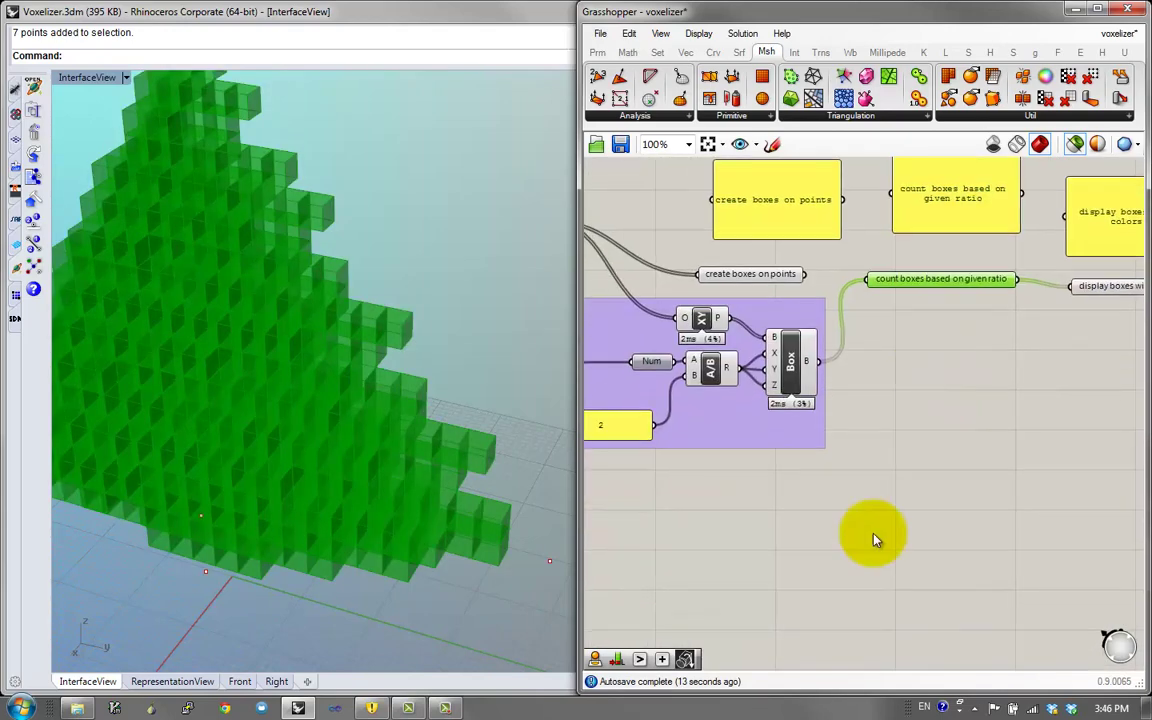
double_click(818, 569)
type("\"")
key("Return")
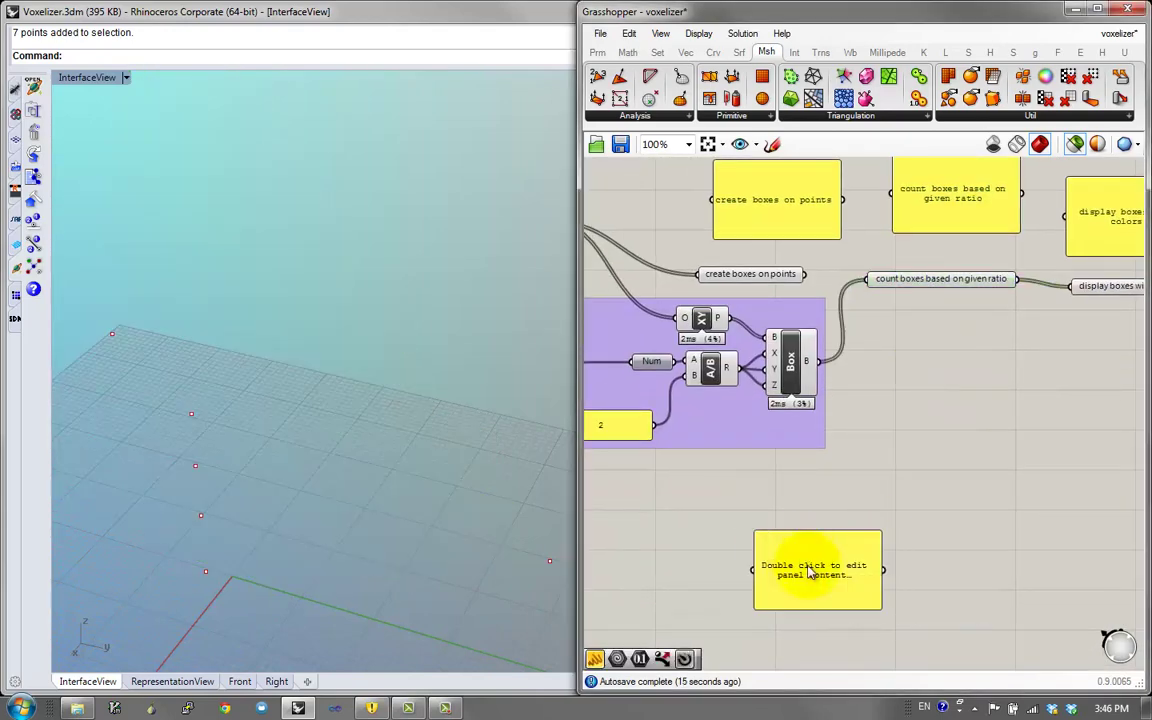
double_click(811, 568)
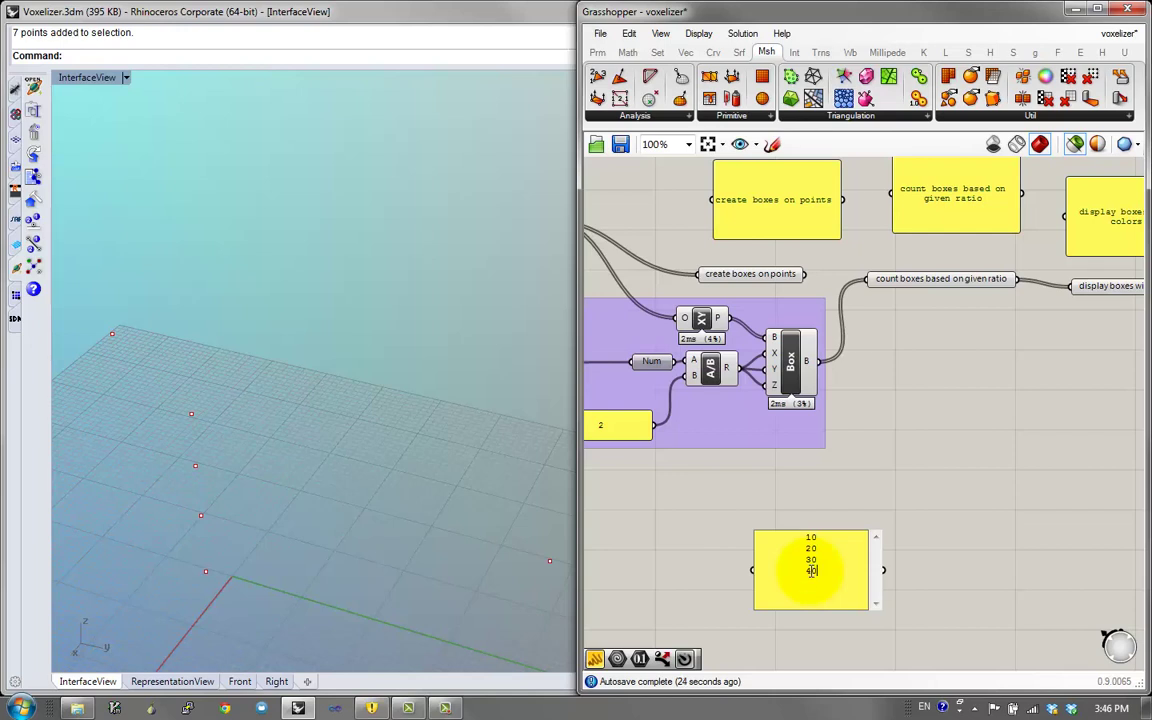
type("\\")
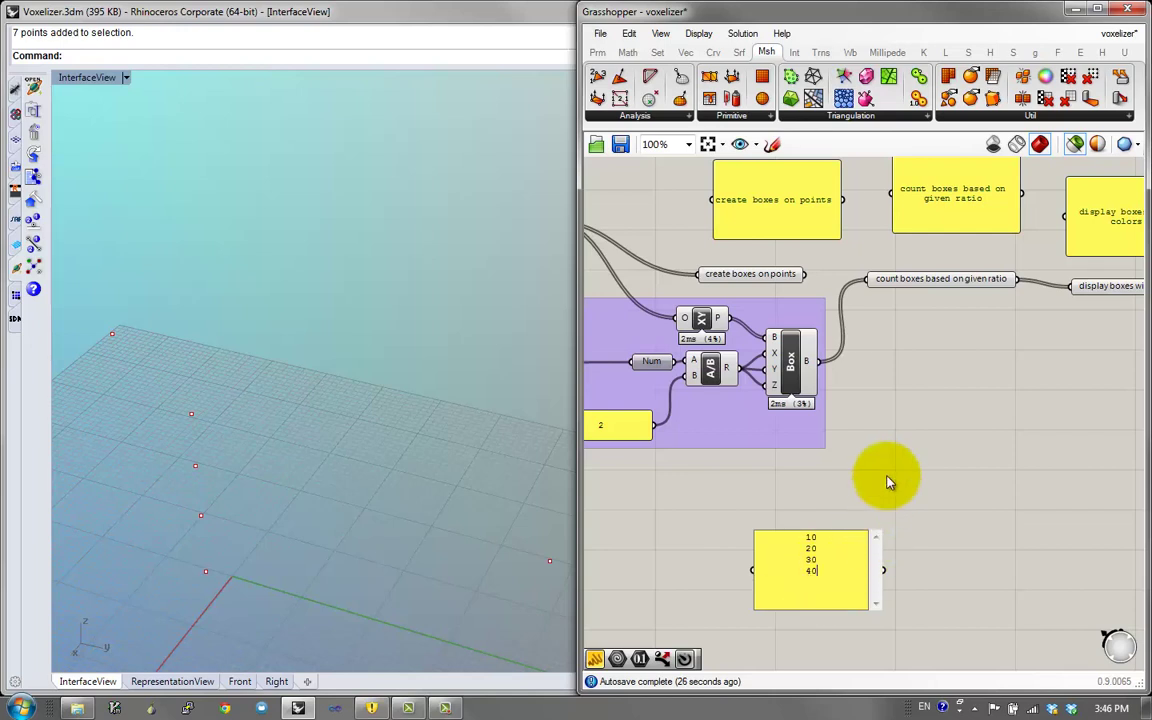
Make the values panel output each line as a separate list item and reduce the panel's size
right_click(838, 555)
left_click(848, 373)
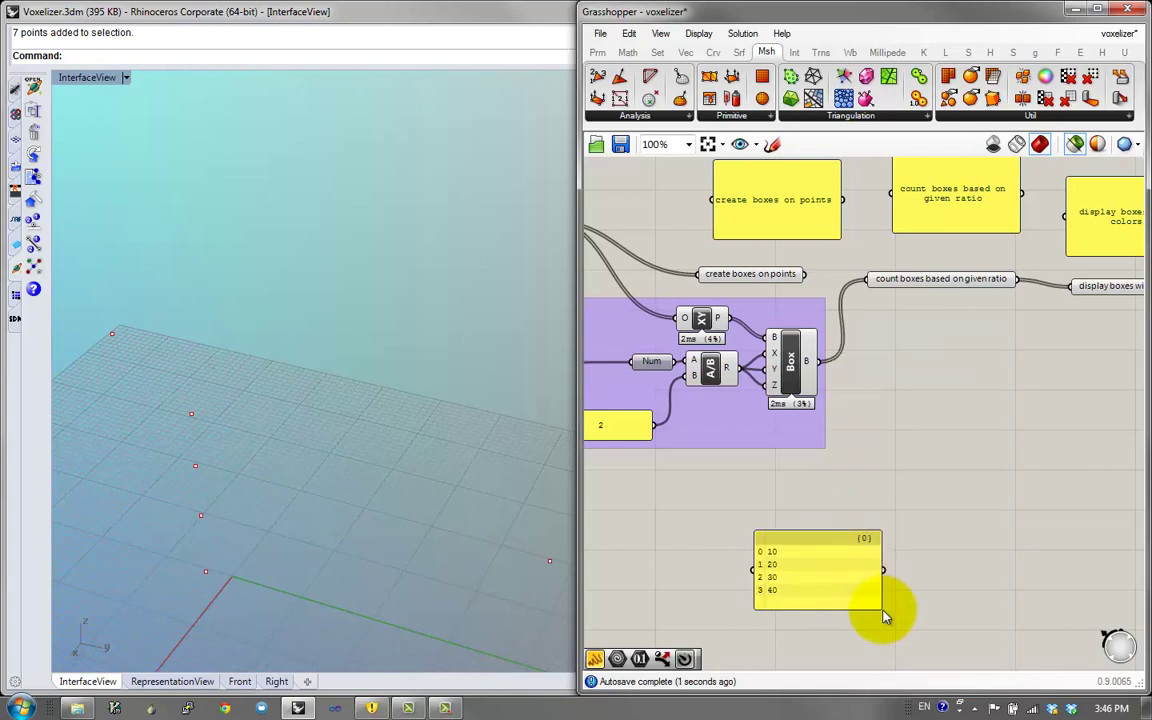
left_click_drag(876, 606, 829, 590)
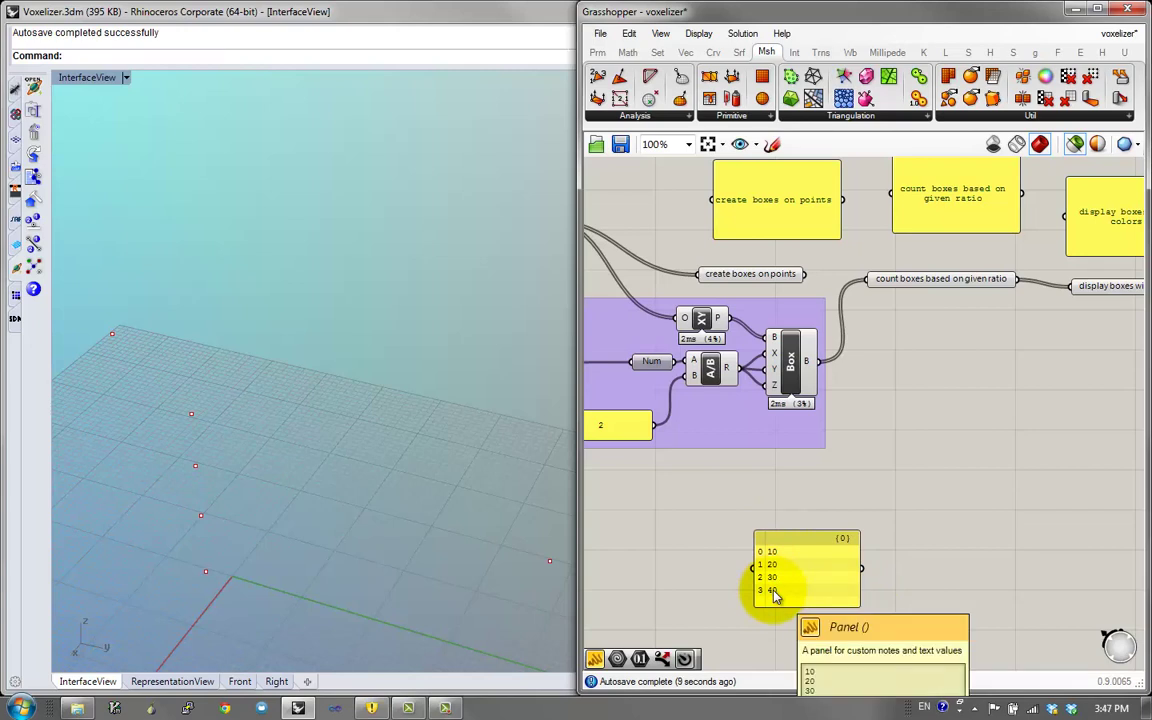
Move the values panel closer beneath the box group, shift the Box component slightly down, and narrow the panel
right_click_drag(925, 218, 905, 265)
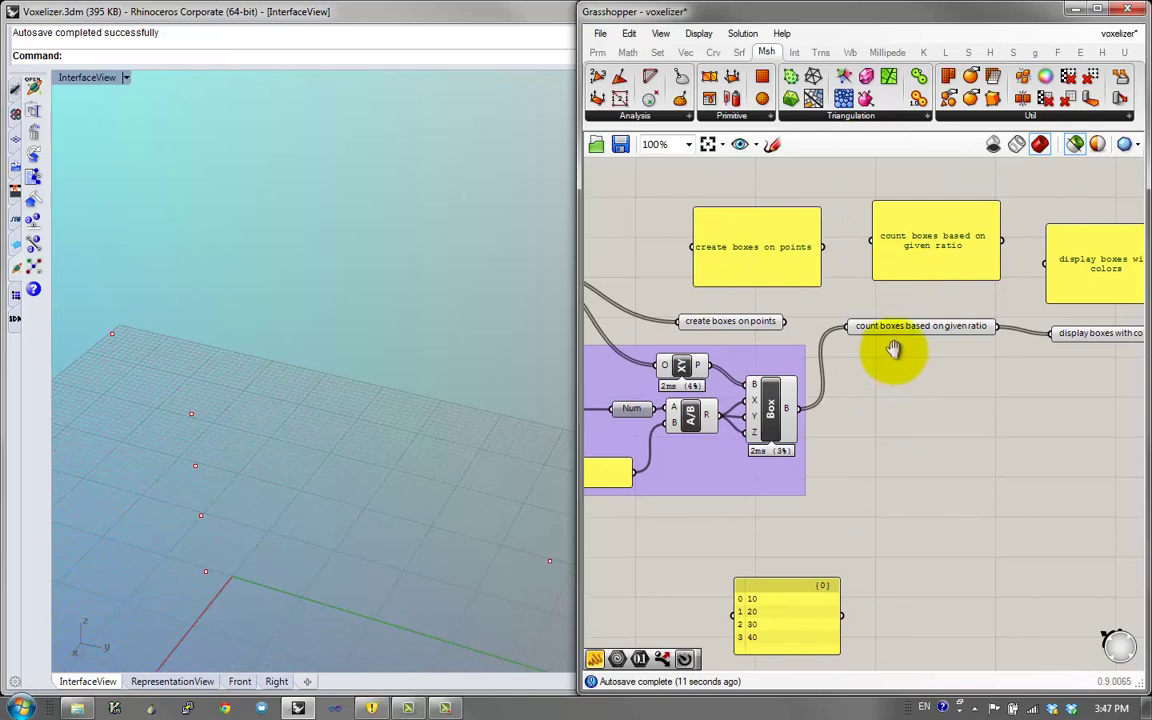
right_click_drag(893, 348, 899, 307)
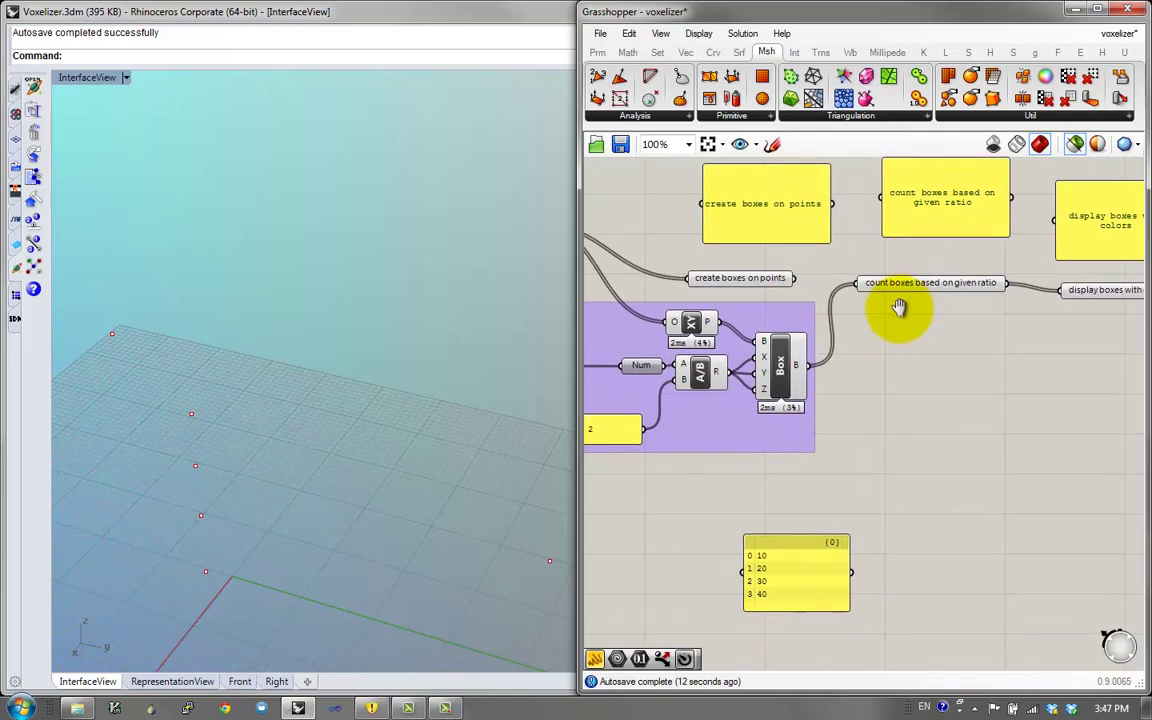
left_click_drag(766, 570, 750, 559)
left_click(764, 550)
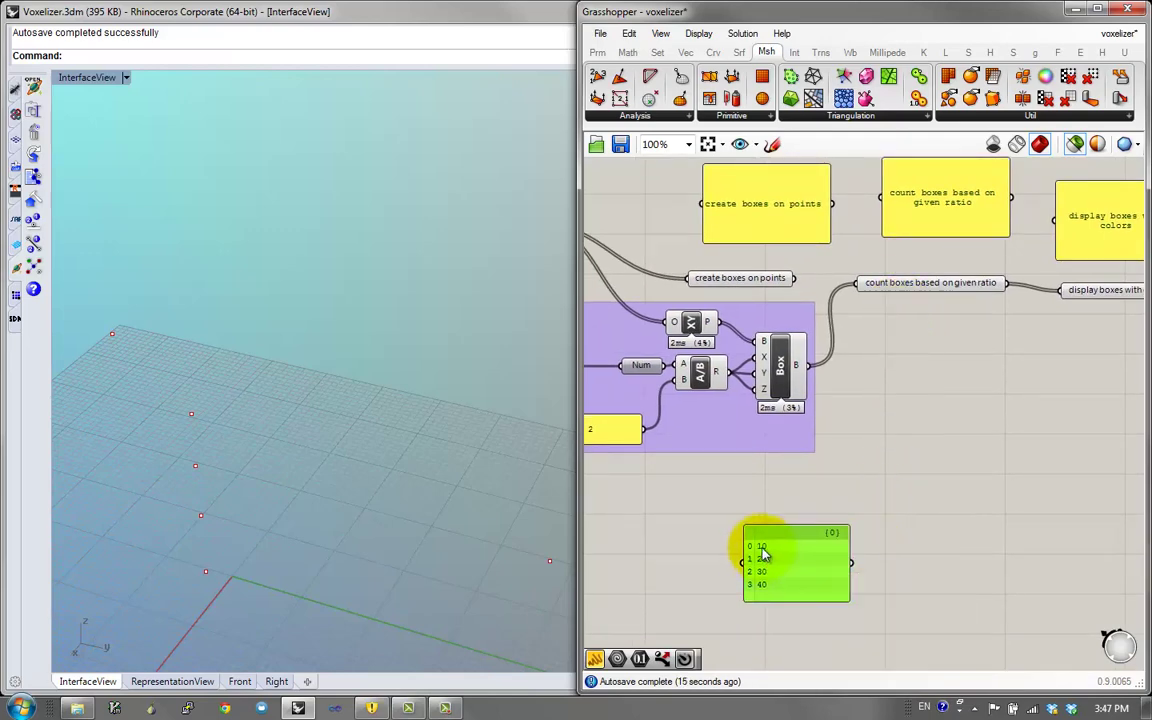
left_click_drag(800, 366, 802, 372)
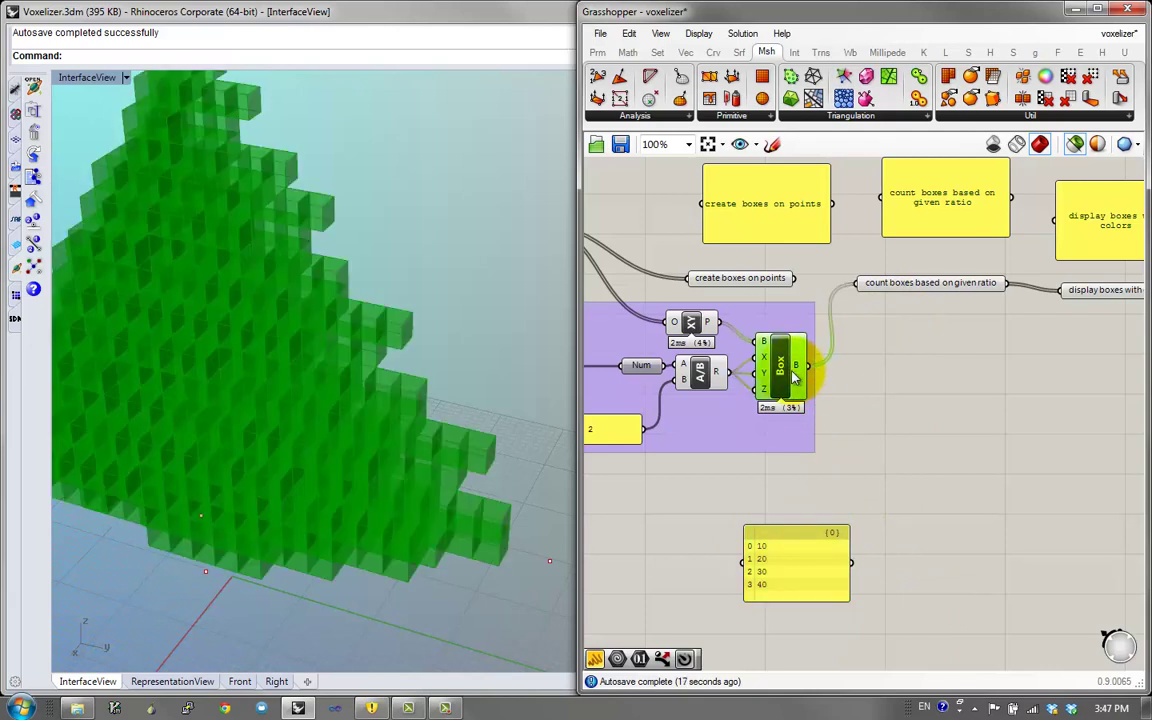
left_click_drag(806, 560, 788, 533)
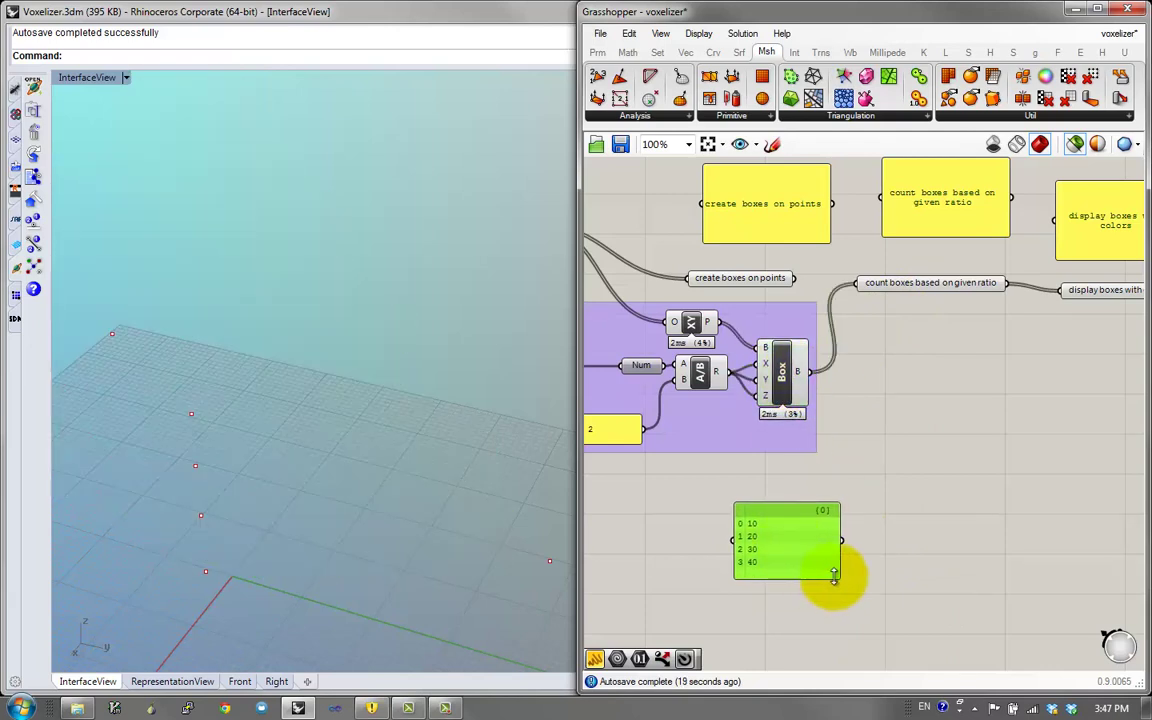
left_click_drag(828, 576, 772, 567)
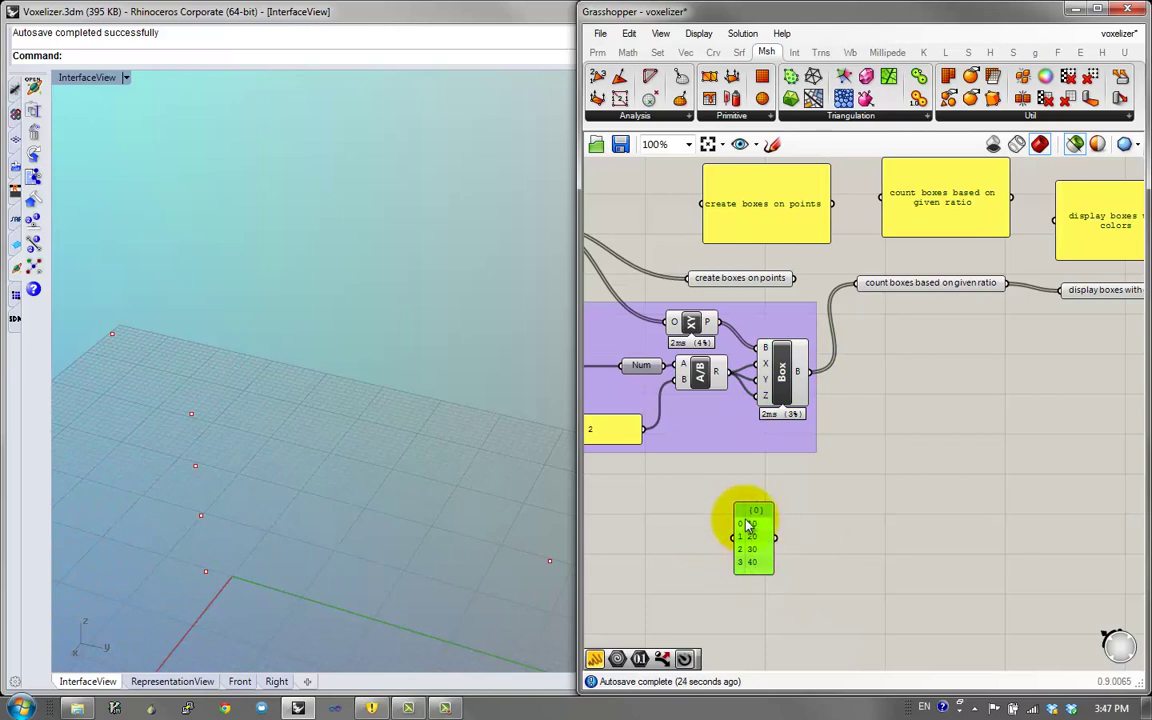
Add a Mass Addition component and place it beside the values panel
double_click(815, 538)
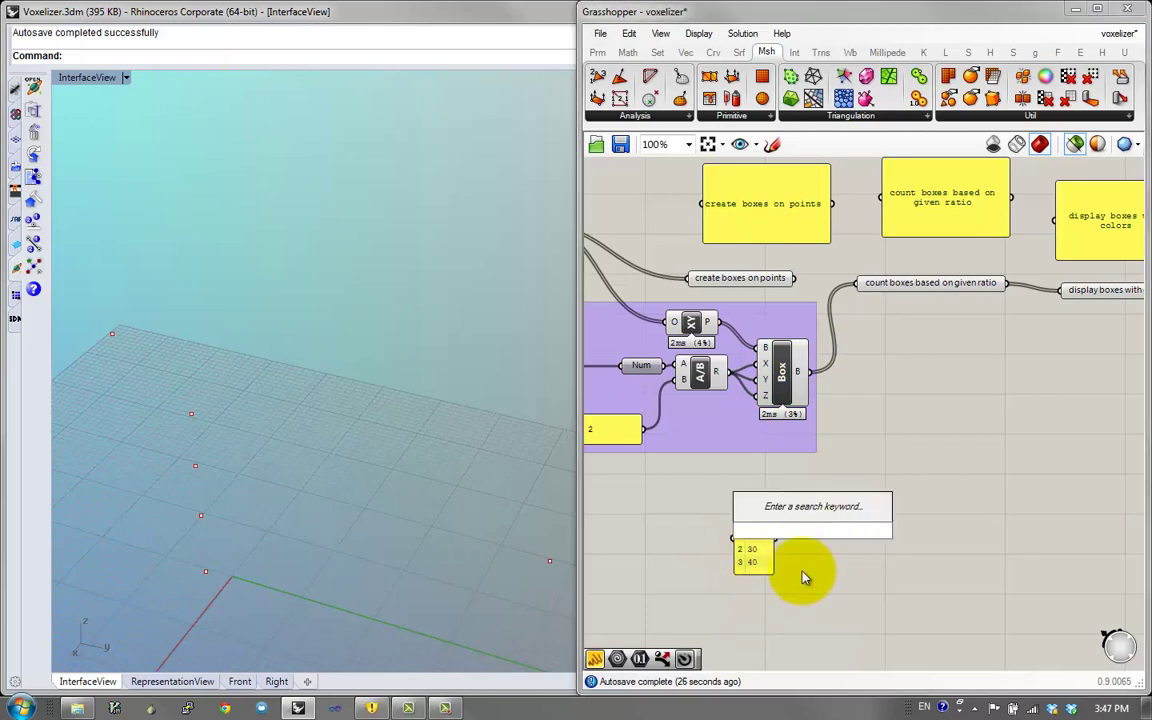
type("add")
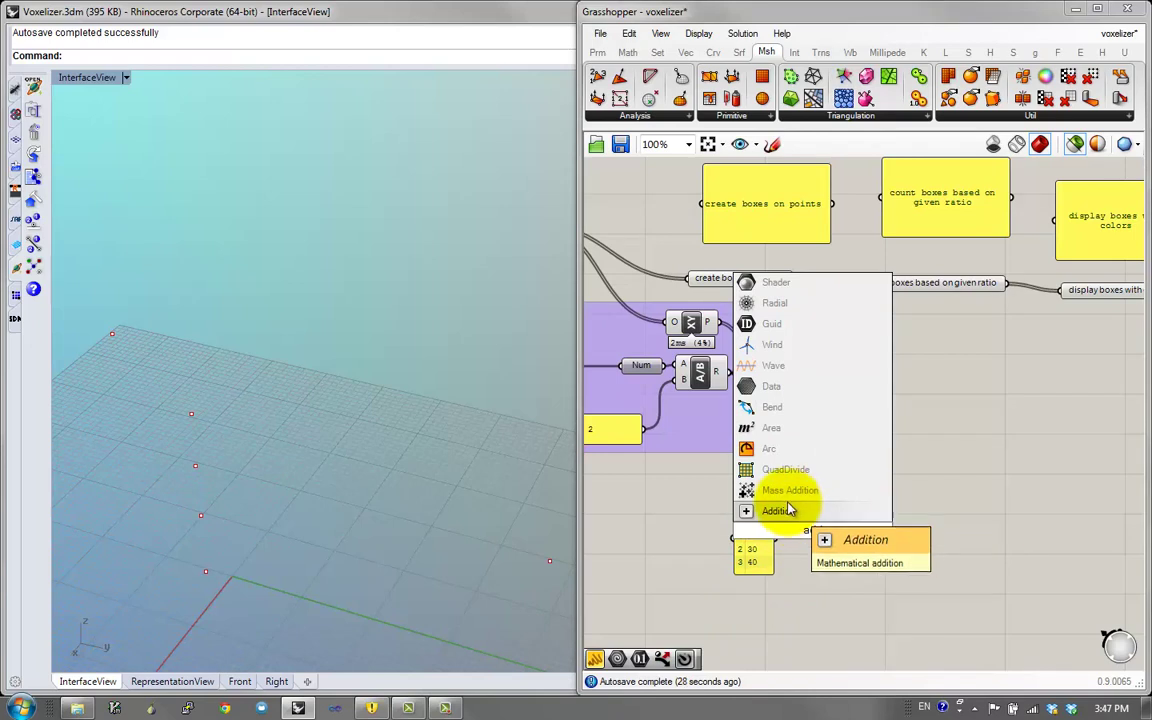
left_click(800, 489)
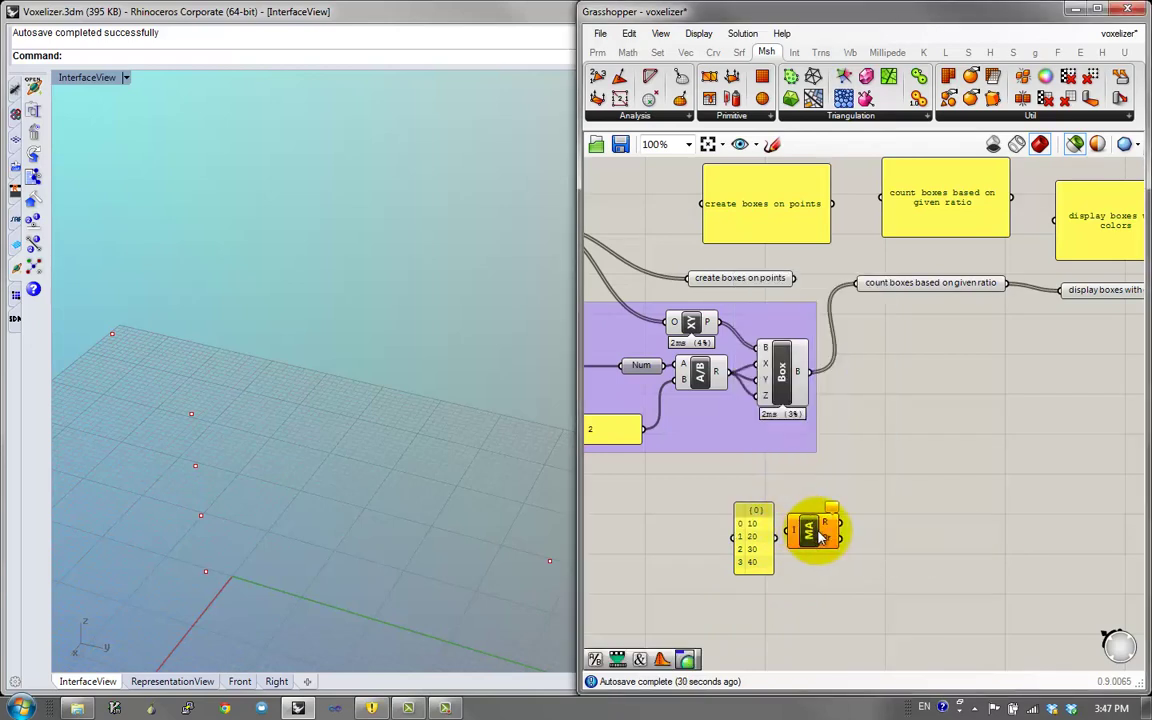
left_click_drag(825, 538, 848, 556)
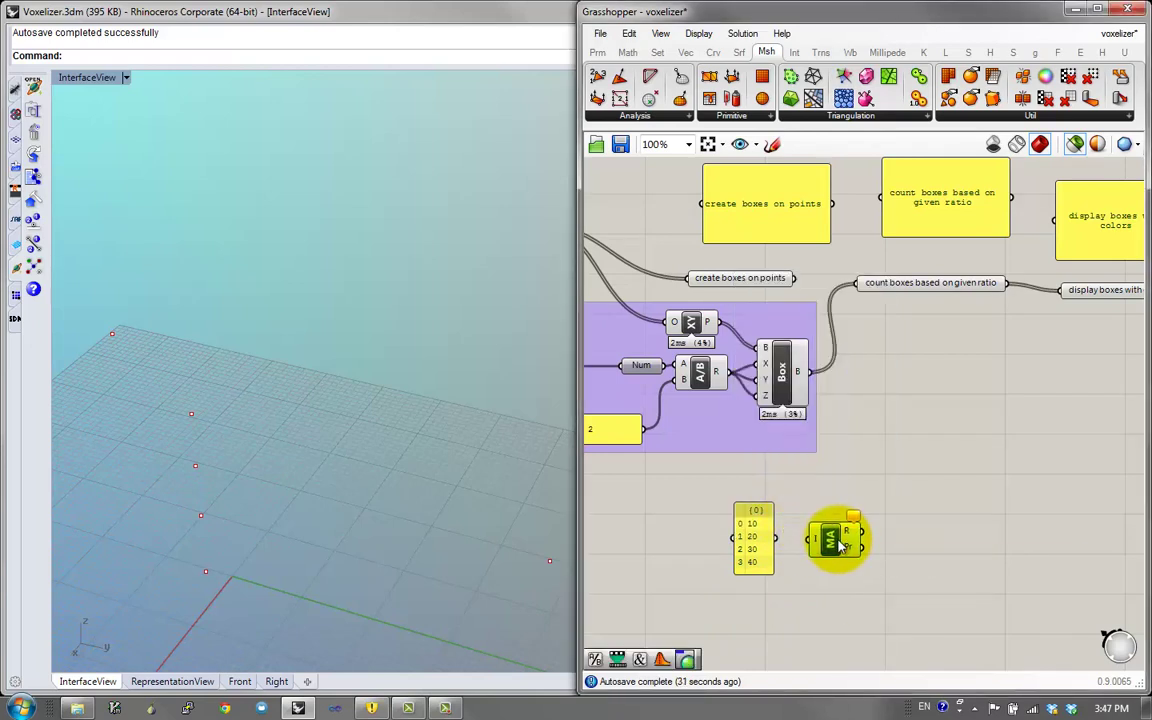
Replace the panel's list with the values 1, 2, 3 and 4, and move the panel up slightly
double_click(764, 533)
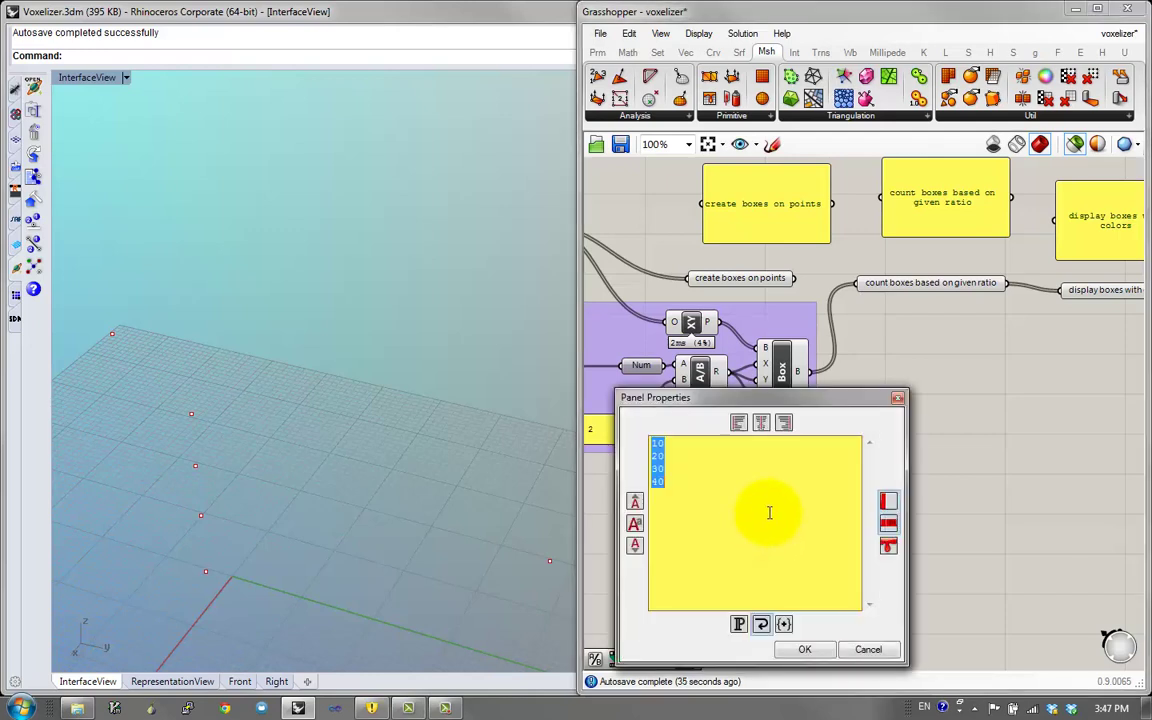
type("1 2 3")
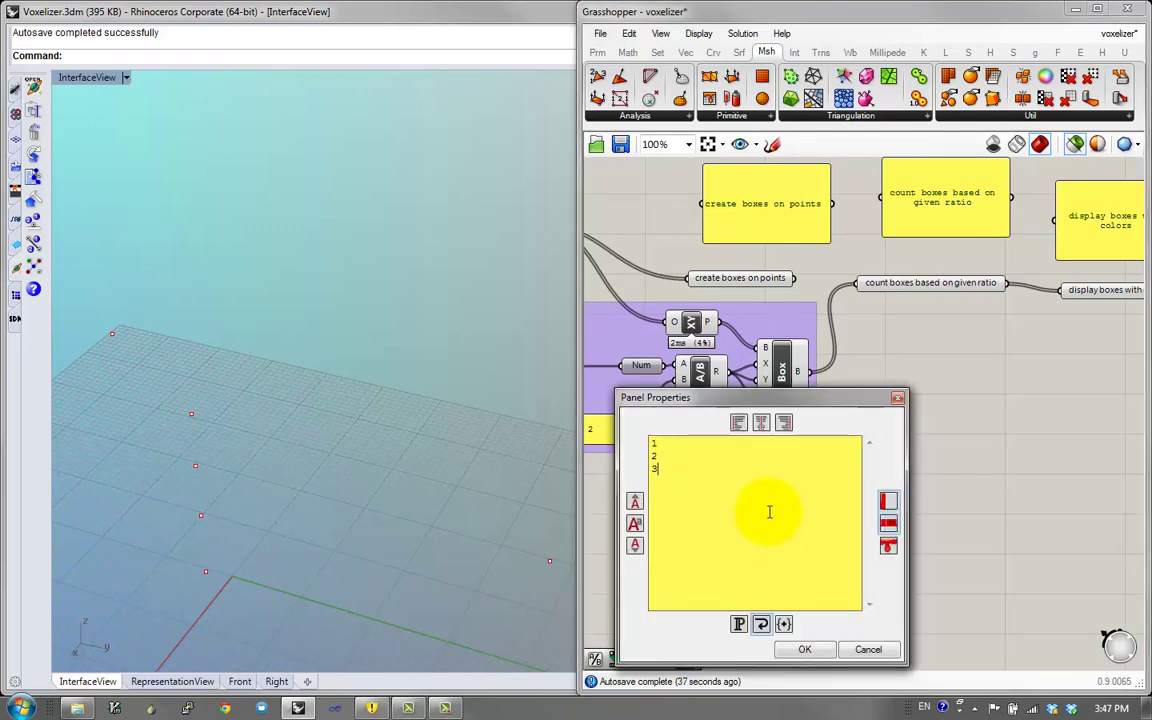
key("Return")
type("4")
left_click(804, 649)
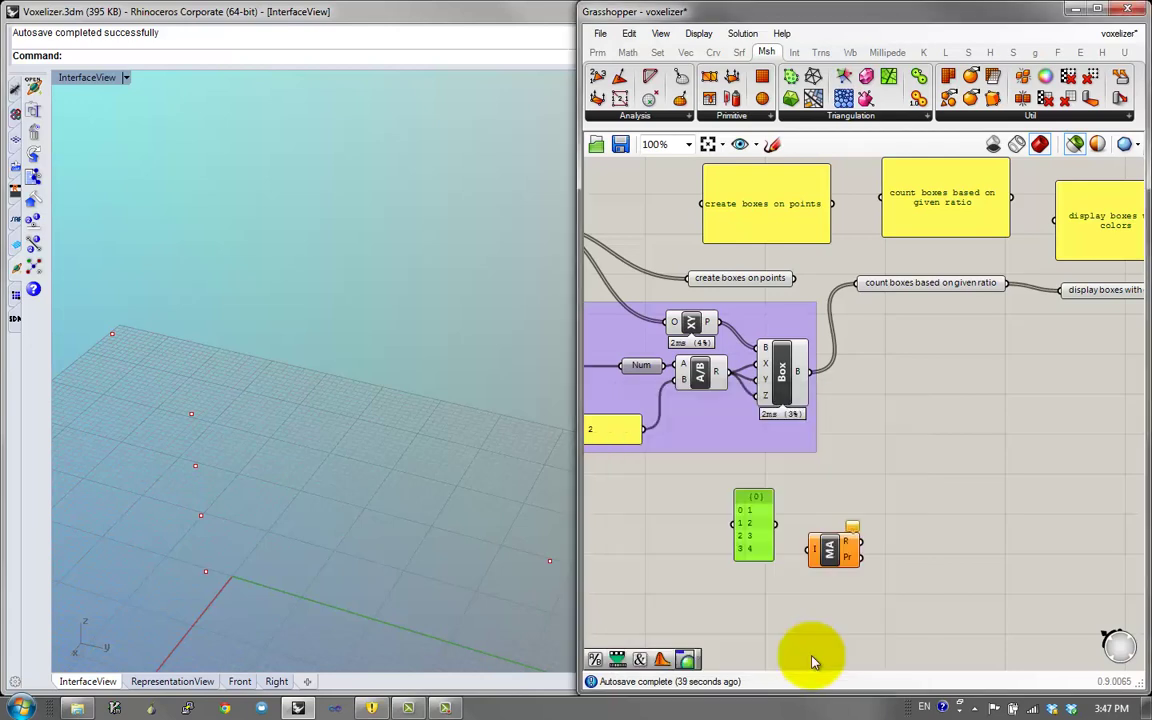
left_click_drag(756, 533, 754, 525)
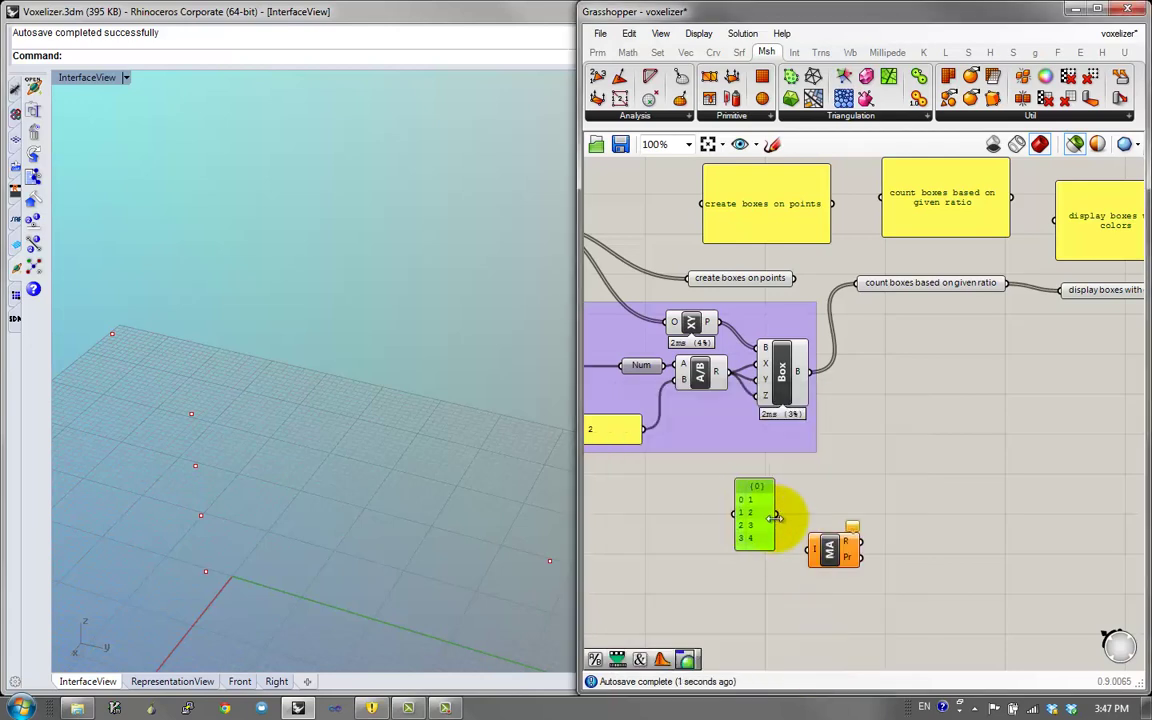
Wire the values panel into Mass Addition and add a Division component that divides the panel values by their sum
left_click_drag(813, 553, 806, 554)
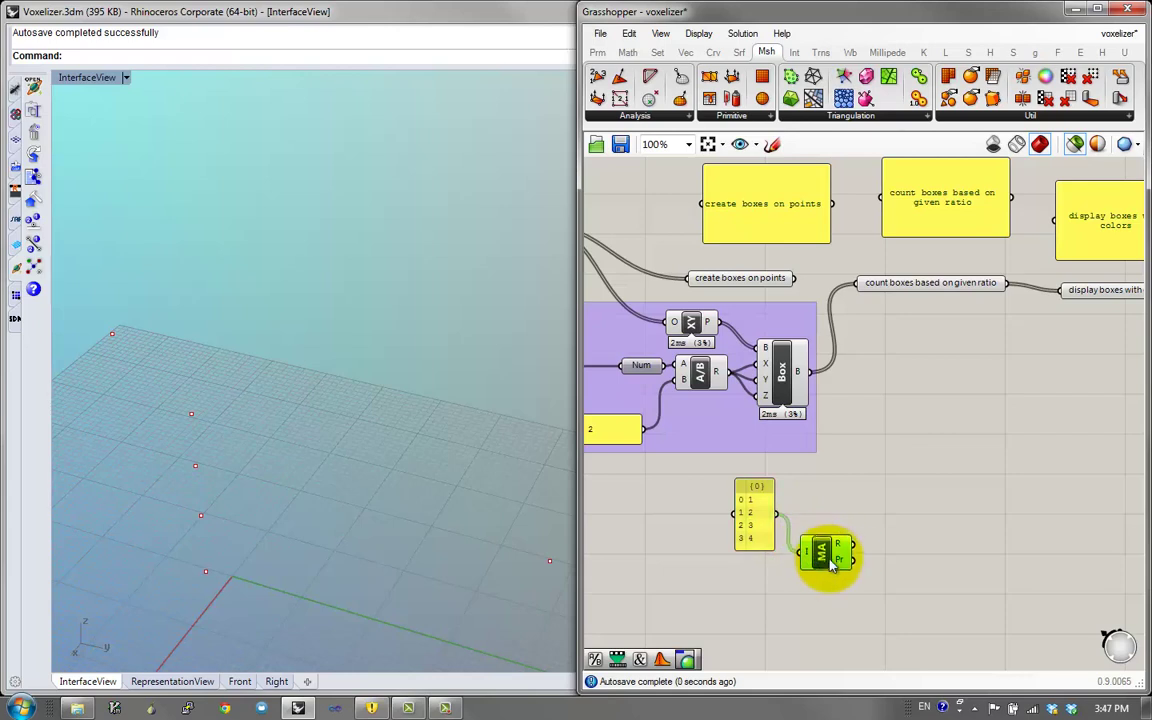
double_click(877, 512)
type("Division")
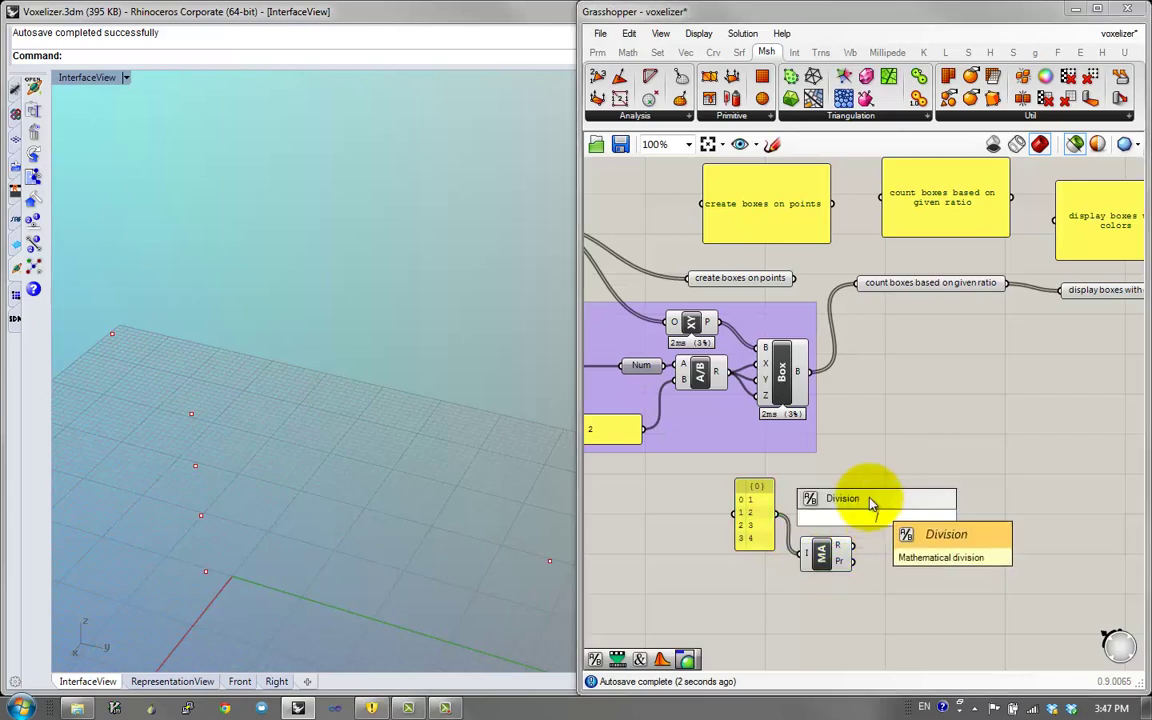
key("Return")
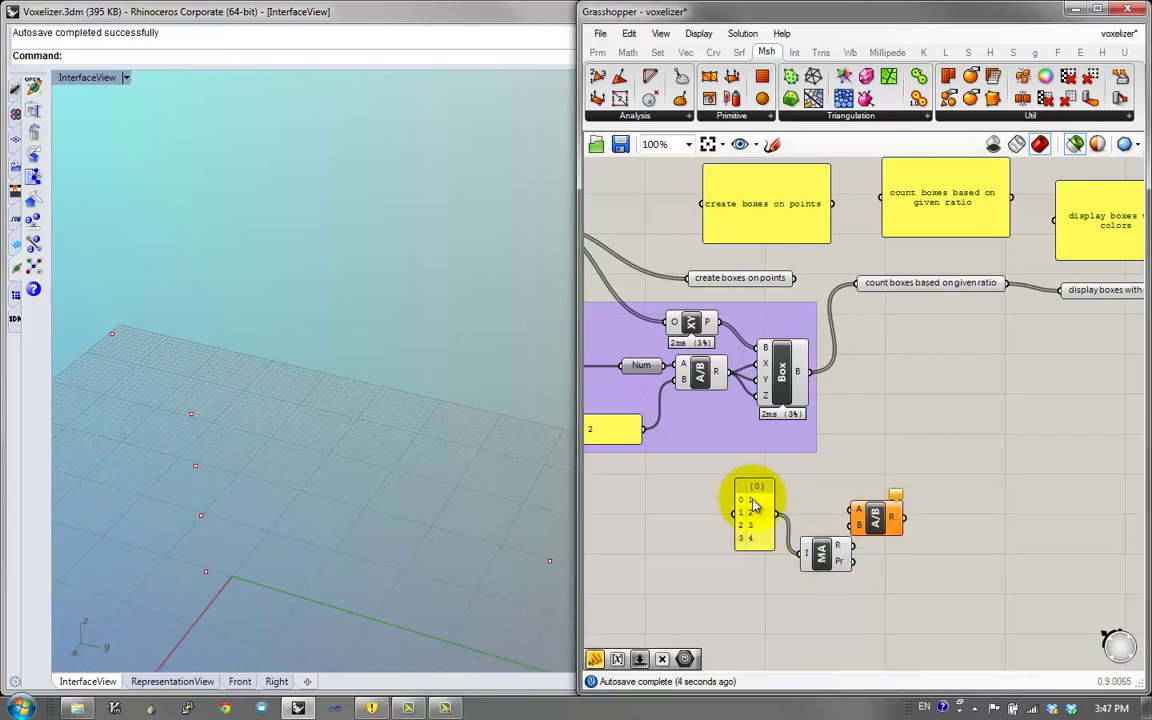
left_click_drag(777, 516, 997, 513)
Add a panel on the Division result and narrow it to fit the ratios
double_click(955, 517)
type("//")
key("Return")
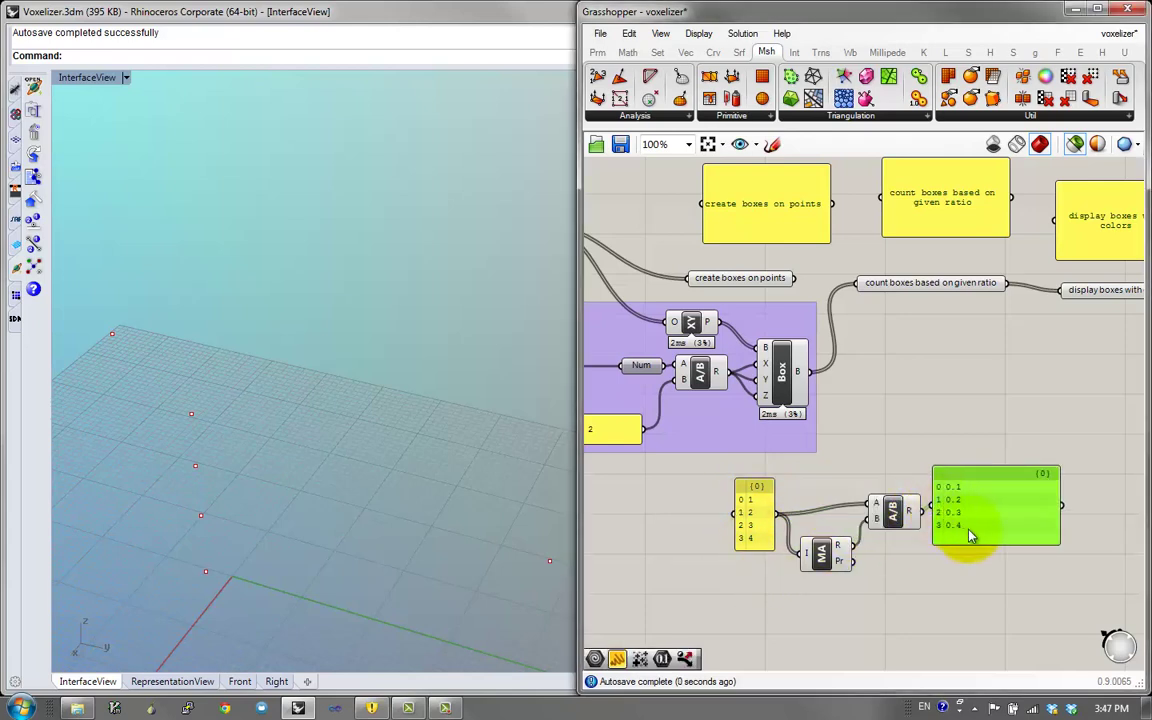
left_click_drag(1062, 544, 985, 540)
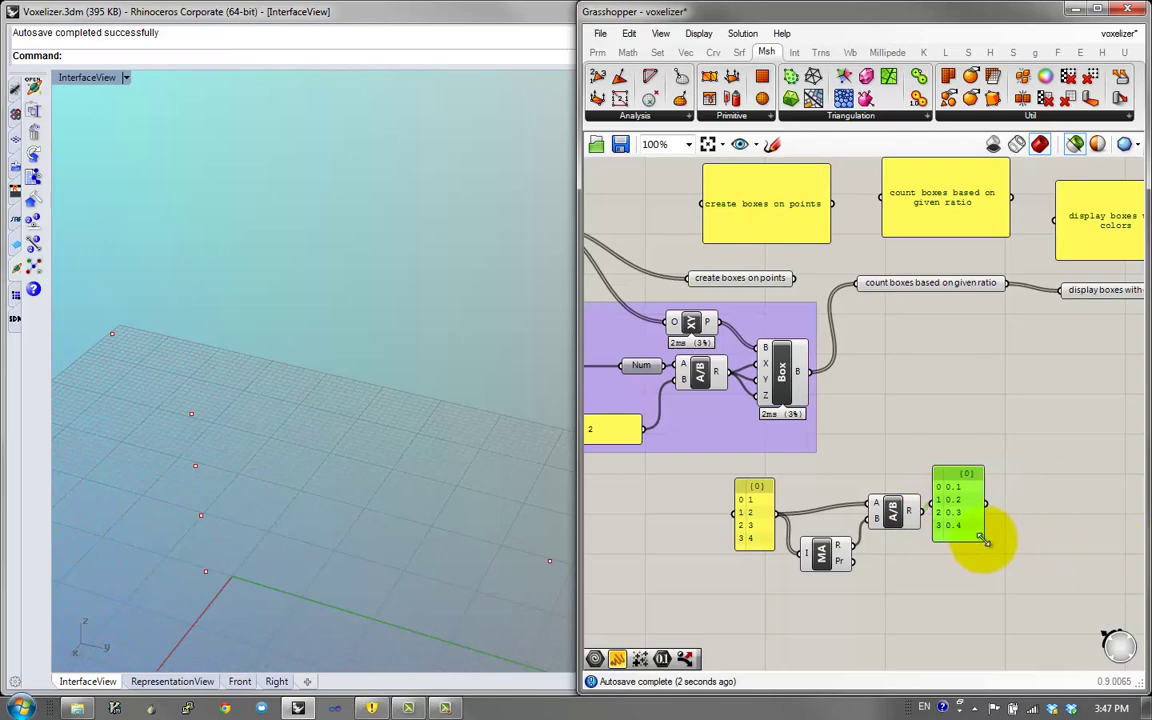
Replace the values panel's list with 1, 33, 34 and 54
right_click_drag(963, 523, 882, 548)
scroll(882, 548, "up", 1)
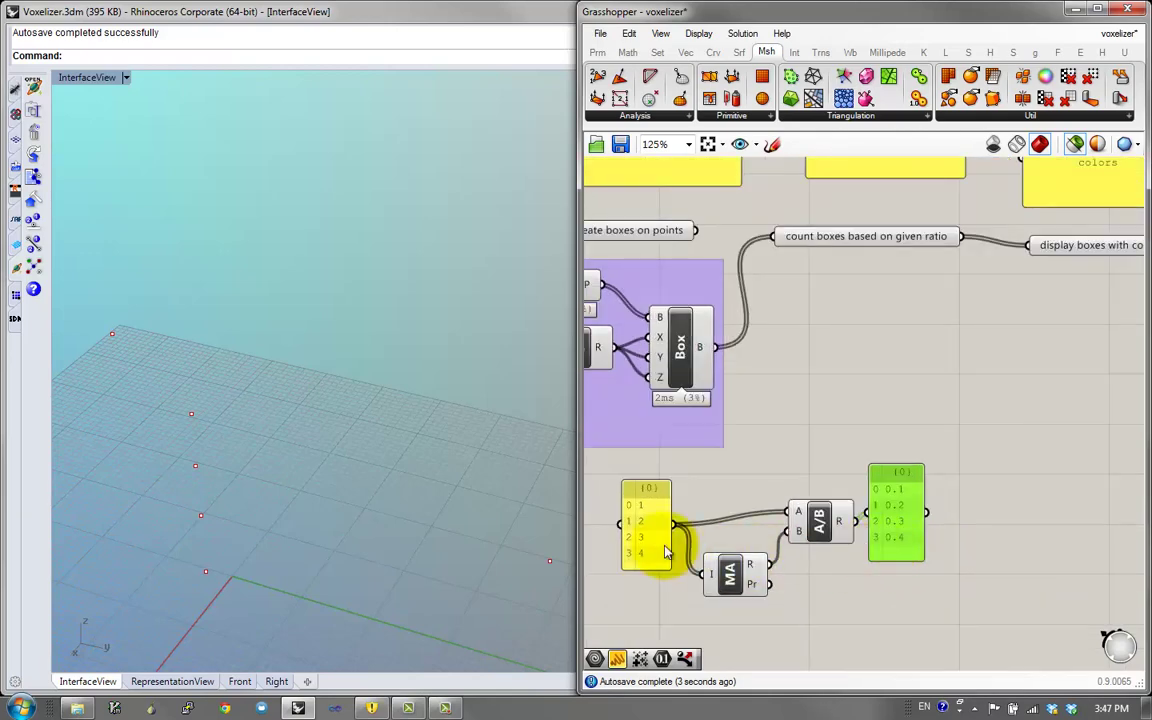
double_click(660, 550)
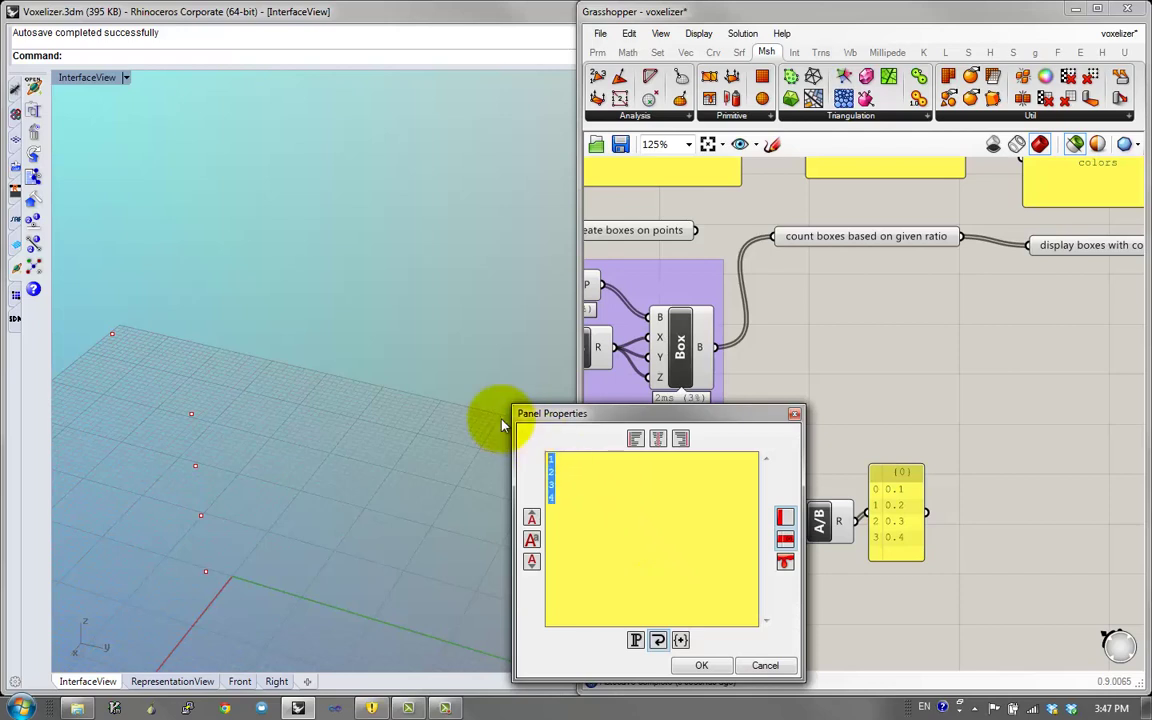
type("1")
key("Return")
type("33")
key("Return")
type("34")
key("Return")
type("543")
key("BackSpace")
left_click(706, 665)
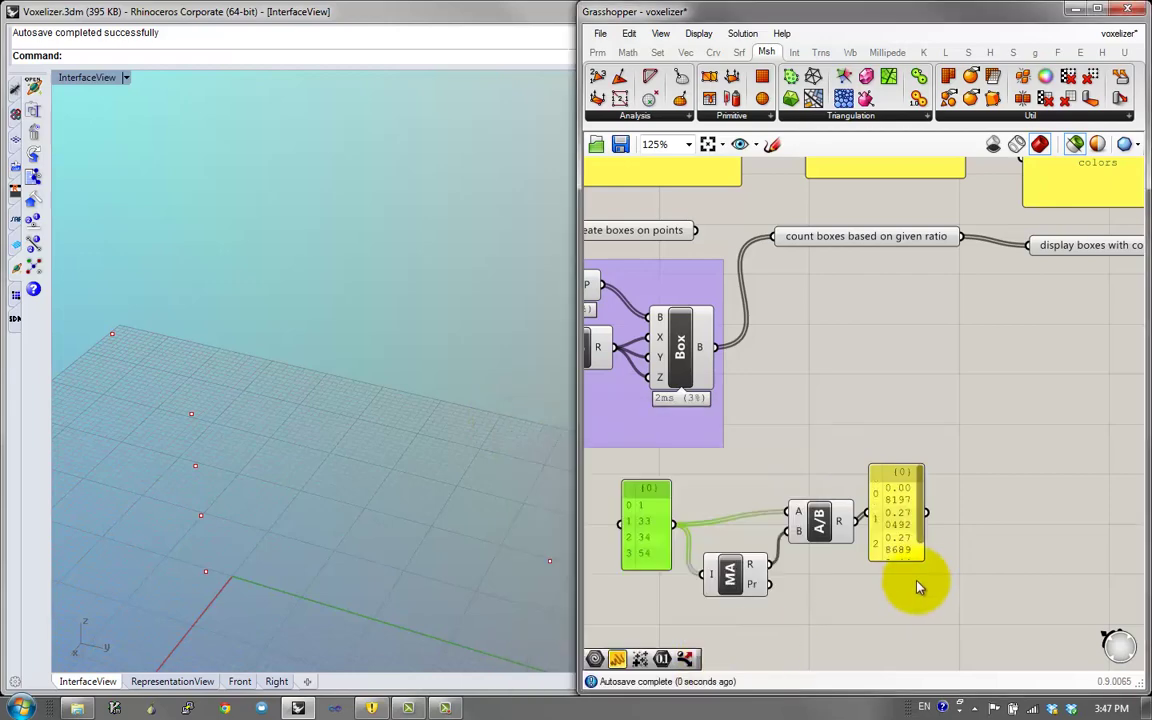
Widen the ratio panel so each number fits on one line and move it slightly away from the Division component
left_click_drag(927, 560, 989, 566)
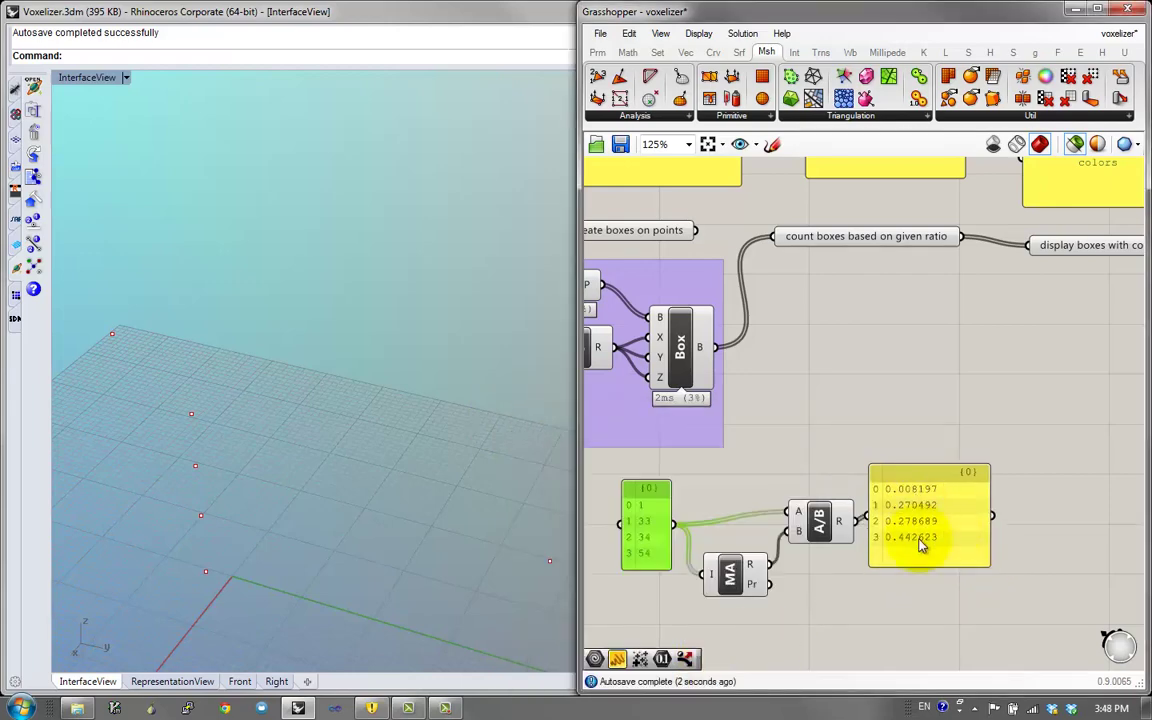
right_click_drag(899, 584, 848, 643)
right_click_drag(846, 567, 871, 565)
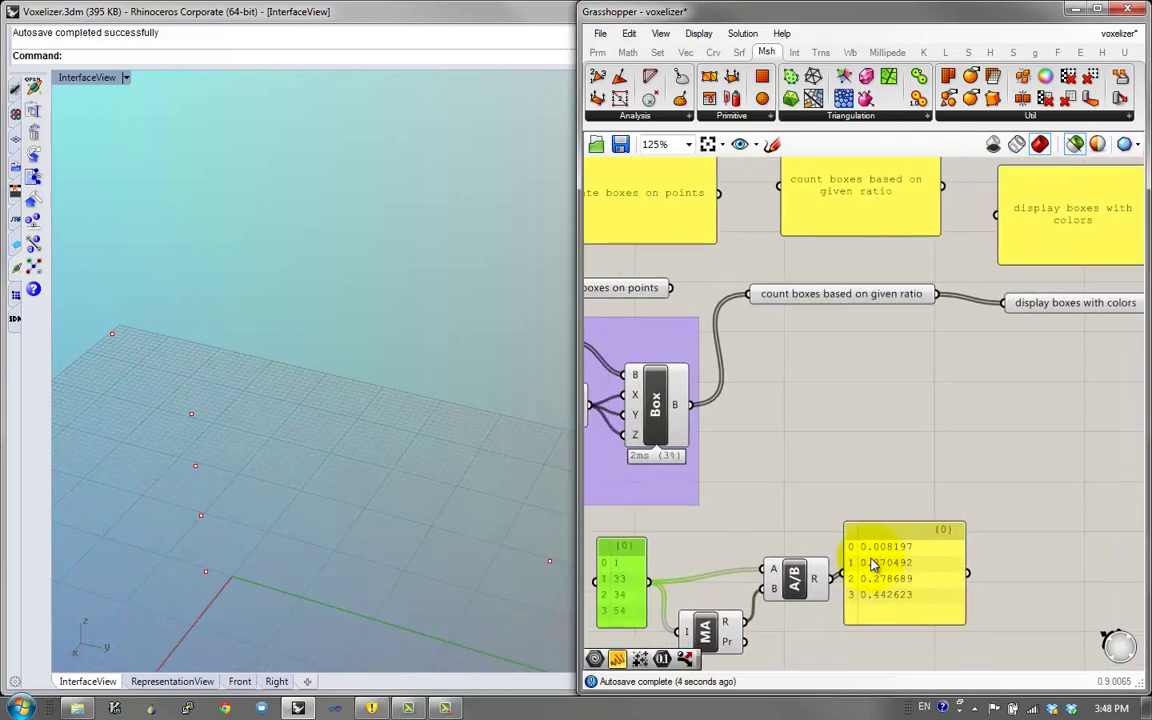
scroll(866, 552, "down", 1)
left_click_drag(911, 579, 944, 573)
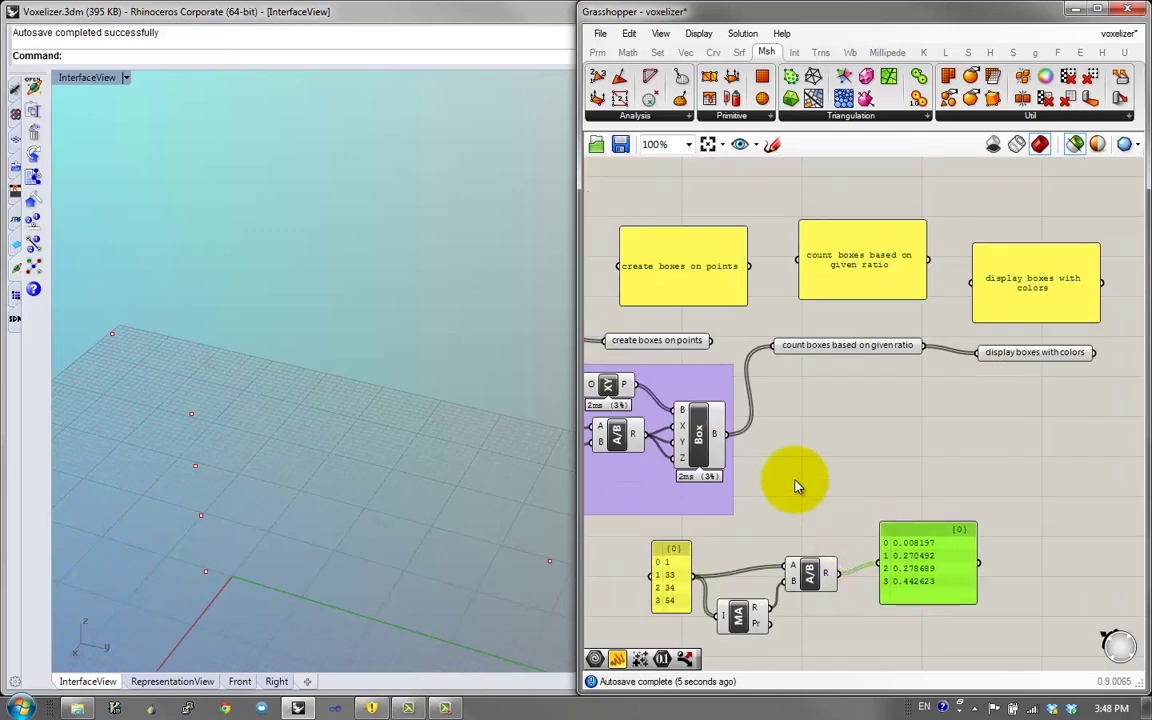
Preview the Box component's geometry and add a Partition List component below the "count boxes based on given ratio" parameter
left_click(712, 432)
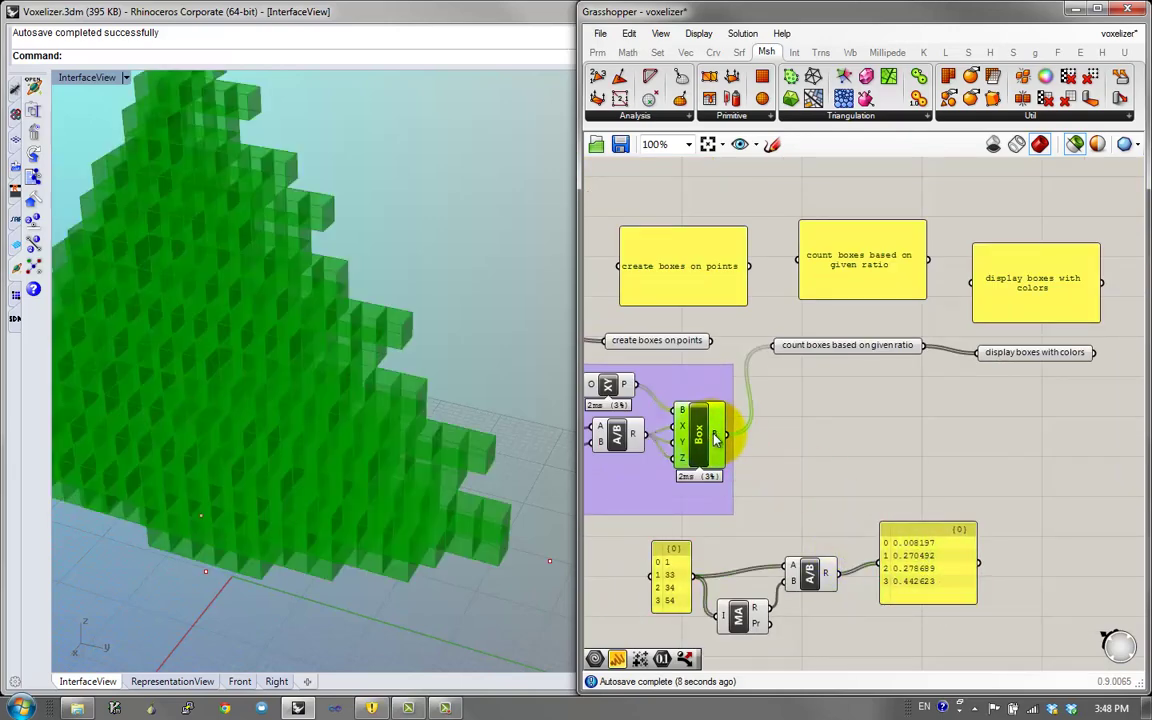
mouse_move(716, 440)
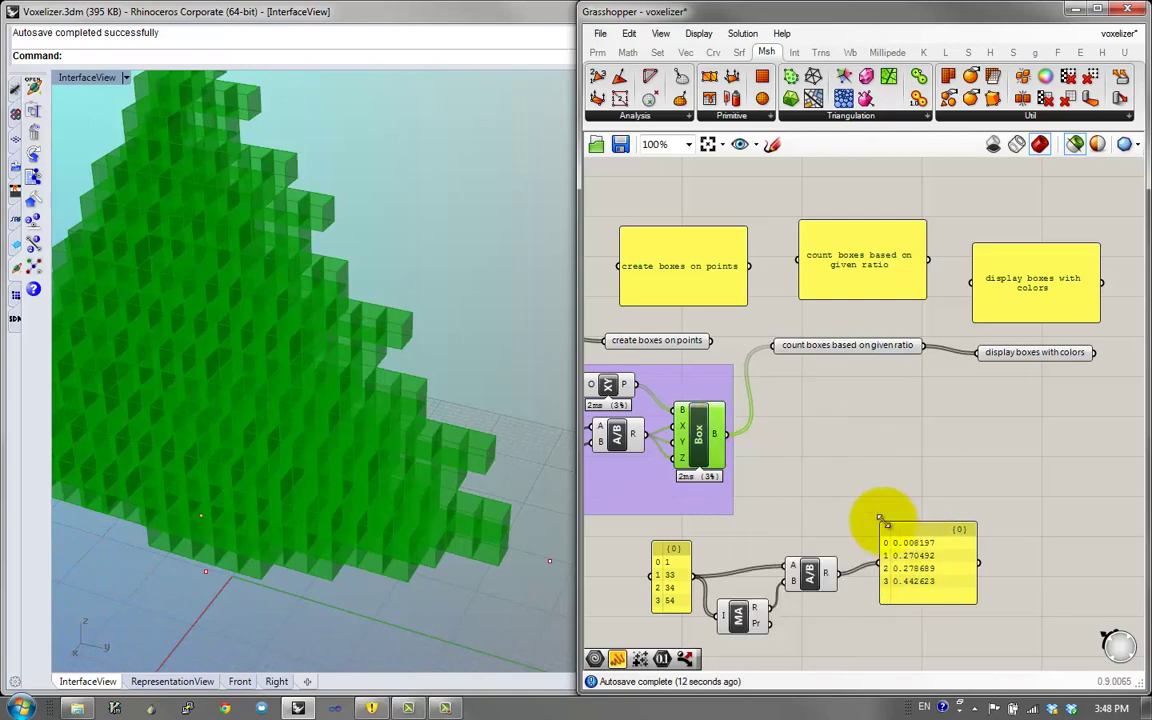
left_click(657, 52)
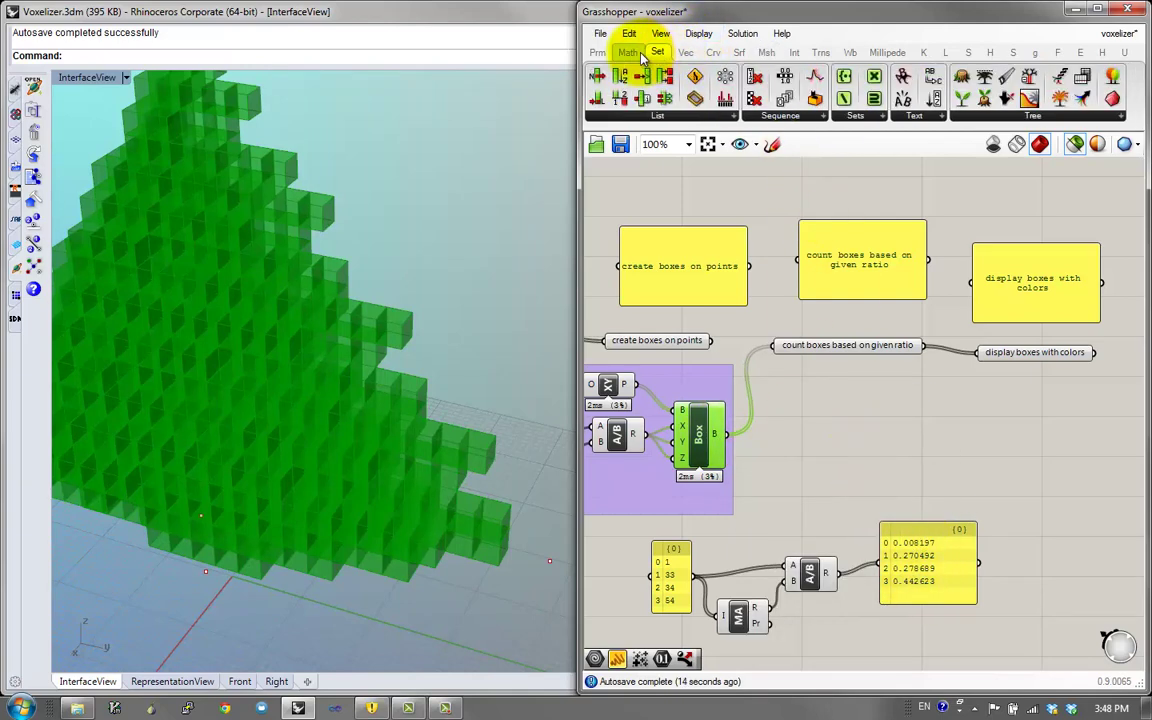
left_click(656, 117)
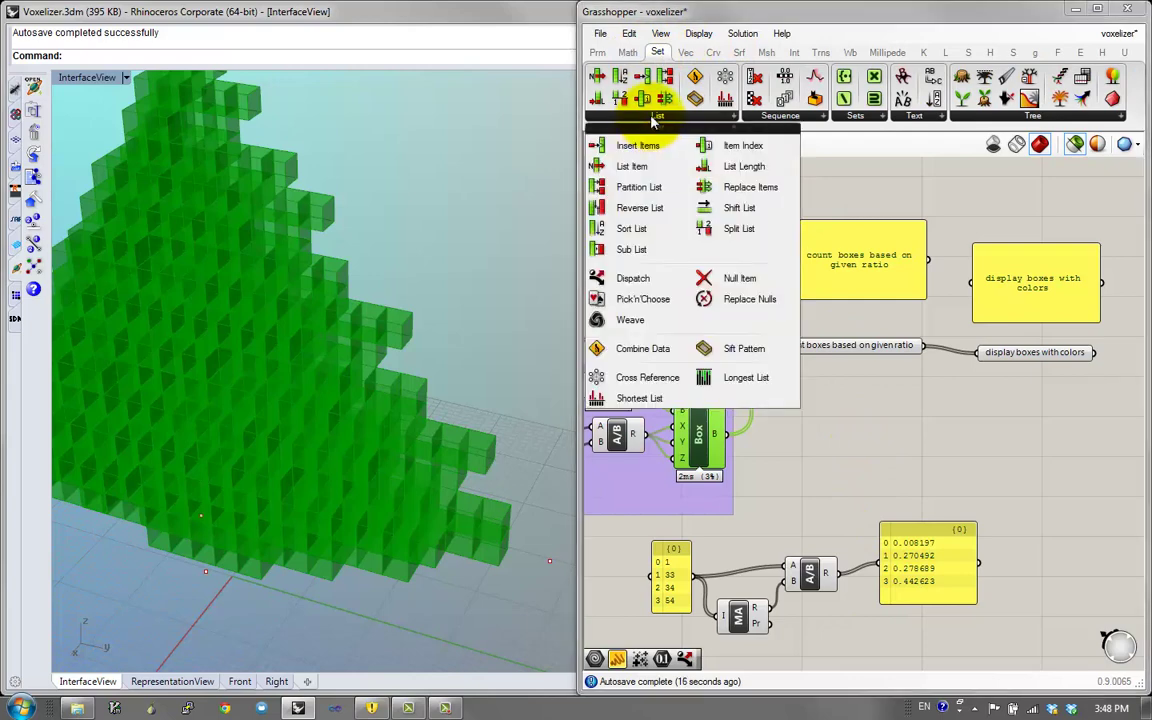
left_click(640, 187)
left_click(864, 396)
scroll(864, 396, "up", 1)
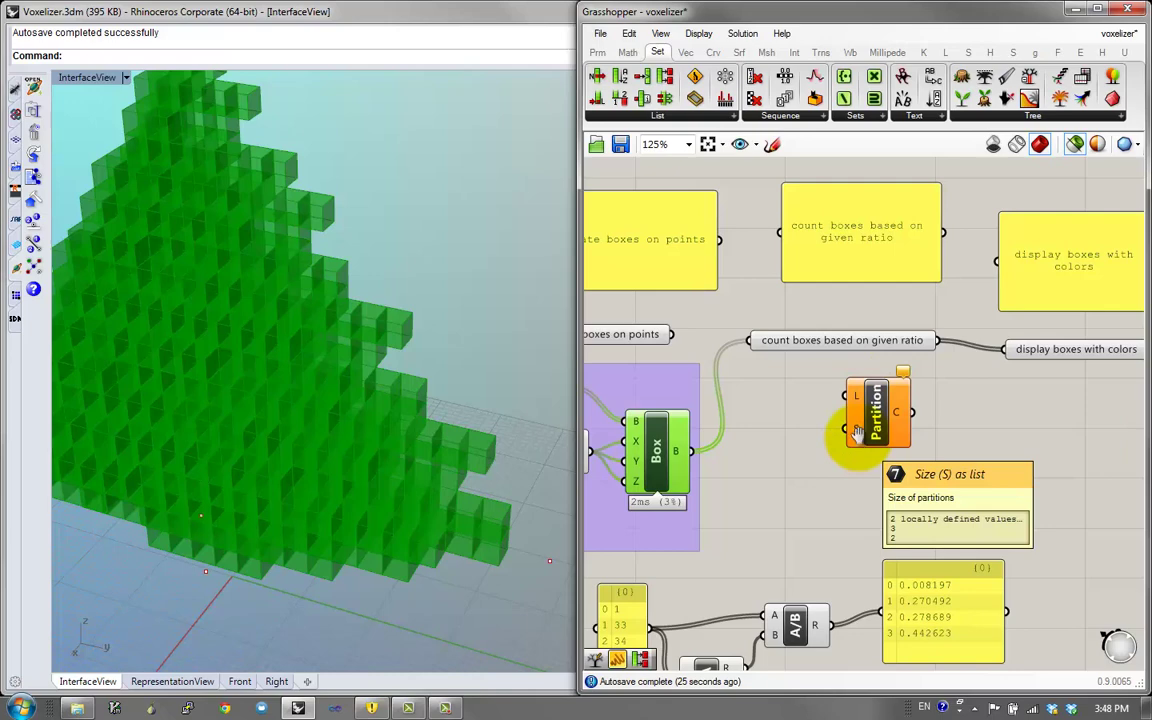
scroll(857, 430, "down", 1)
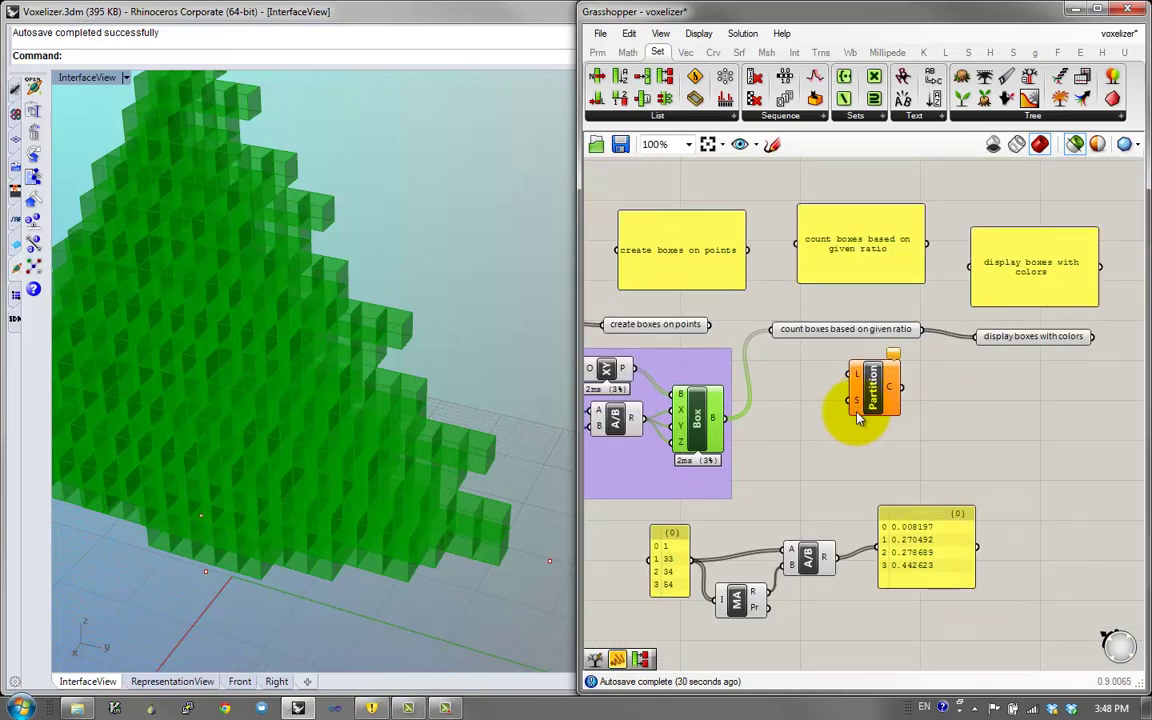
Move the ratio panel slightly closer to the Division component and shift Partition List slightly up
left_click(812, 558)
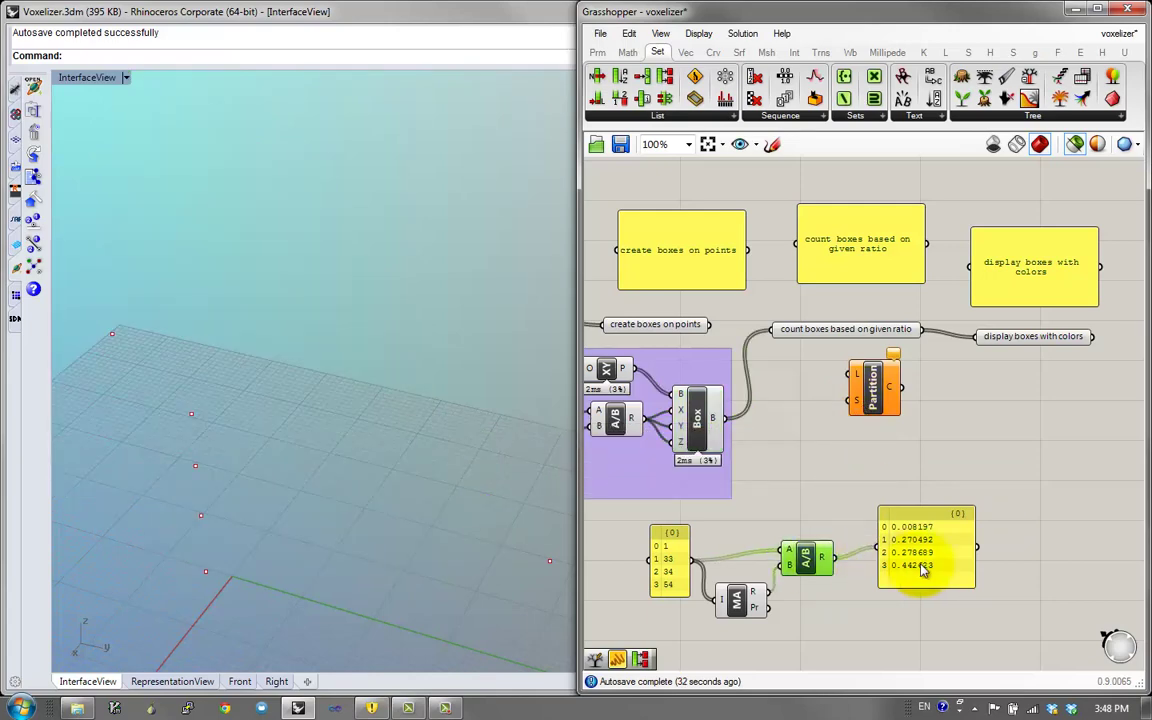
left_click_drag(920, 570, 909, 570)
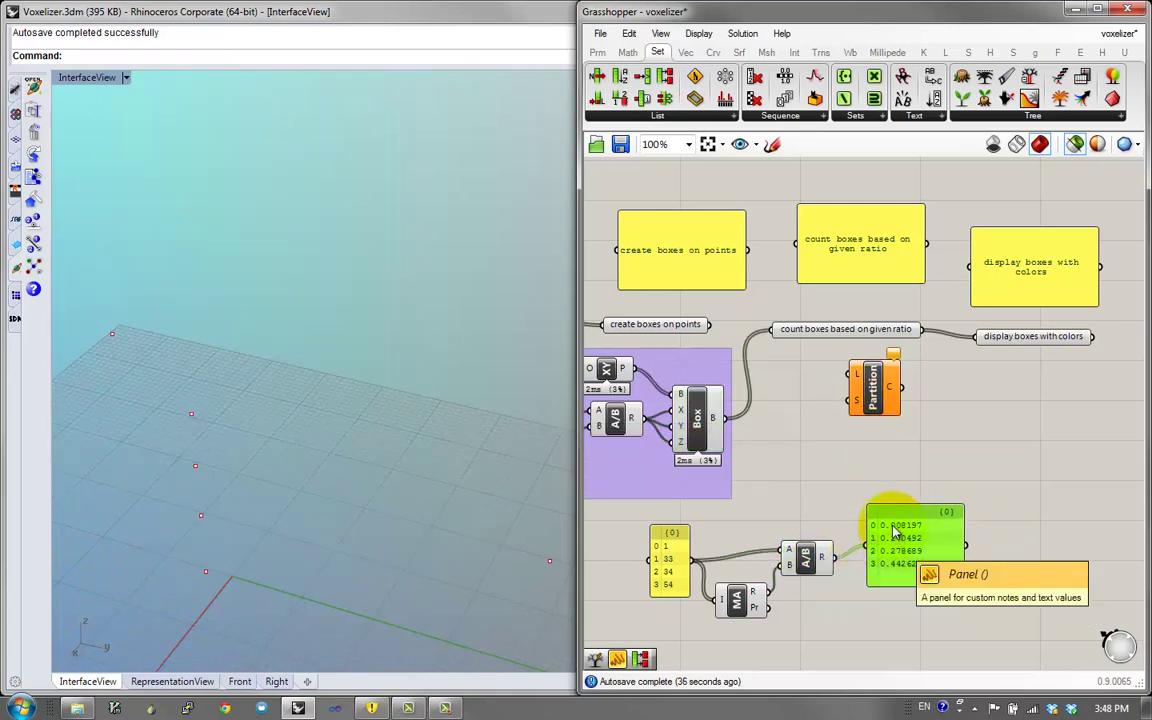
left_click_drag(889, 387, 889, 373)
left_click_drag(867, 497, 898, 525)
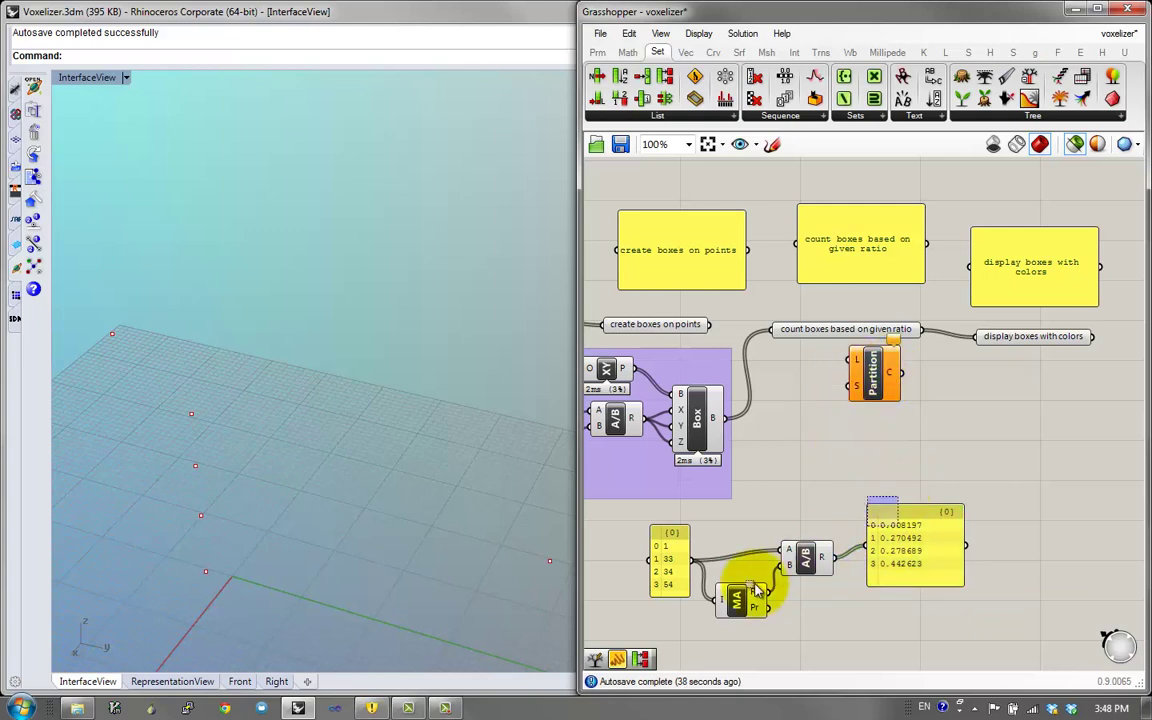
left_click_drag(757, 588, 970, 586)
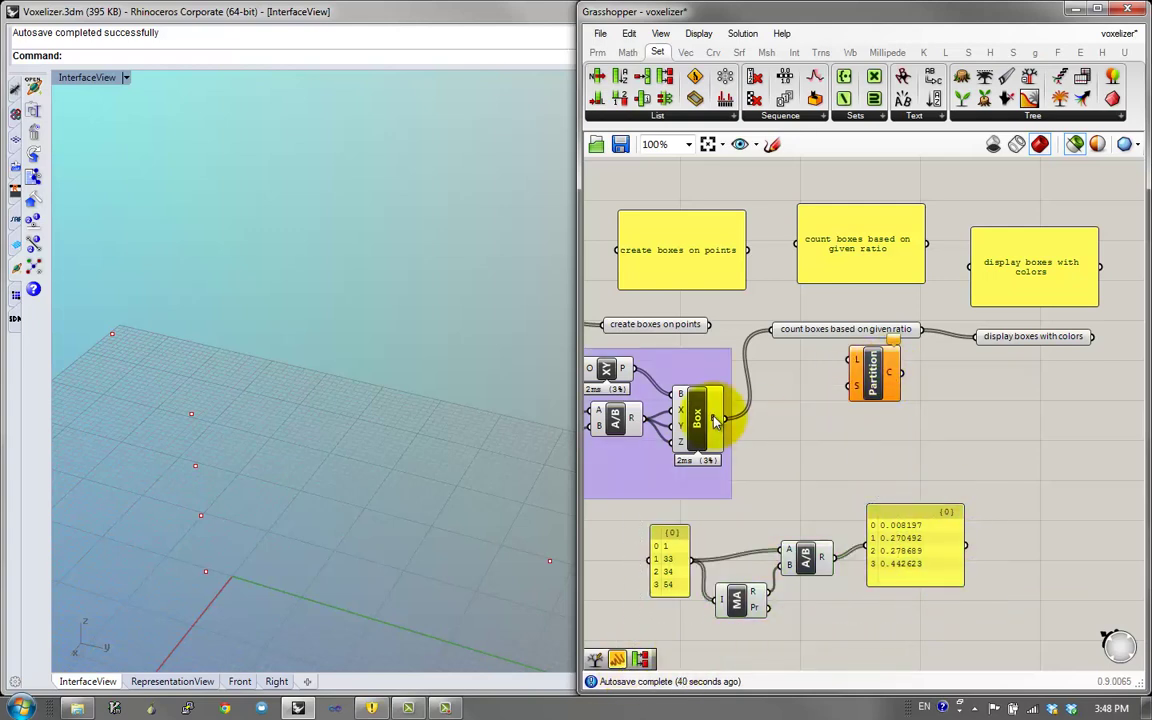
Add a List Length component beside the box group and connect the Box output to it
mouse_move(716, 421)
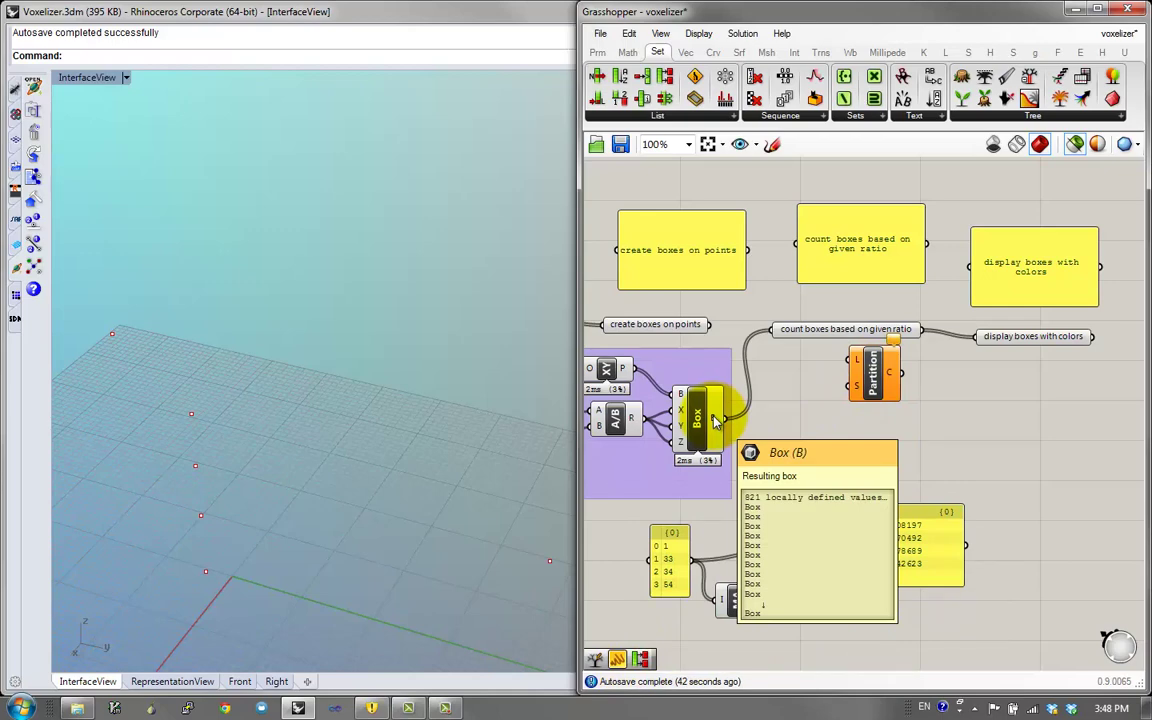
double_click(805, 455)
type("li")
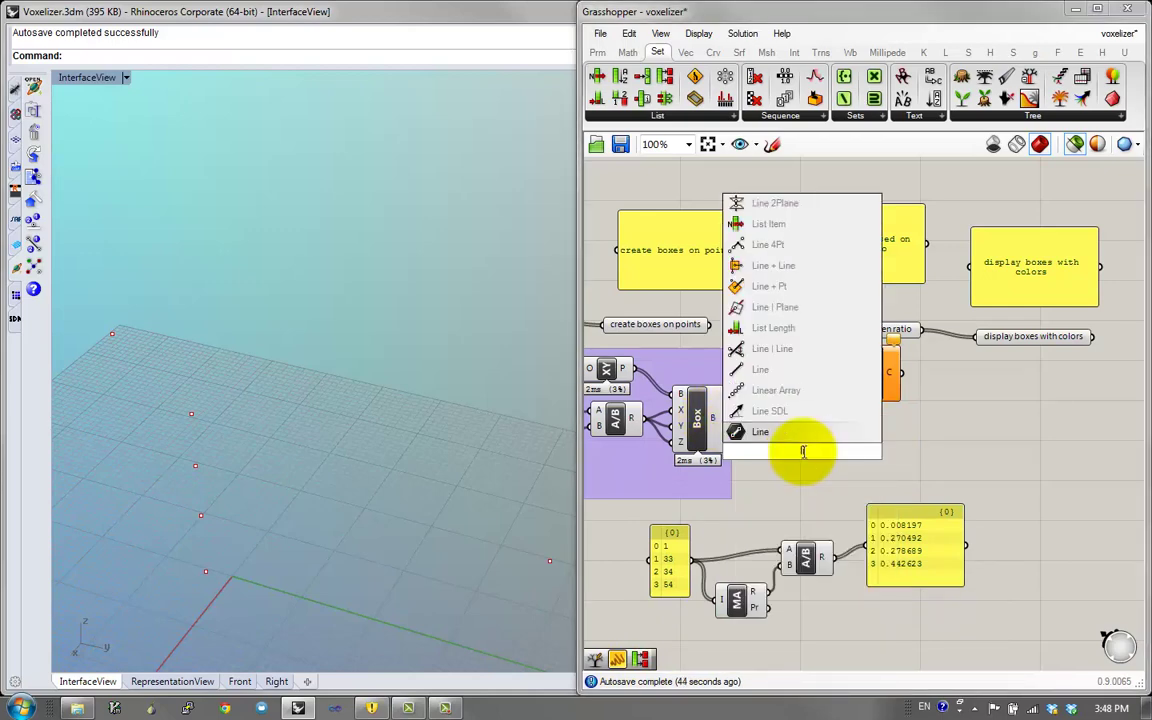
left_click(773, 328)
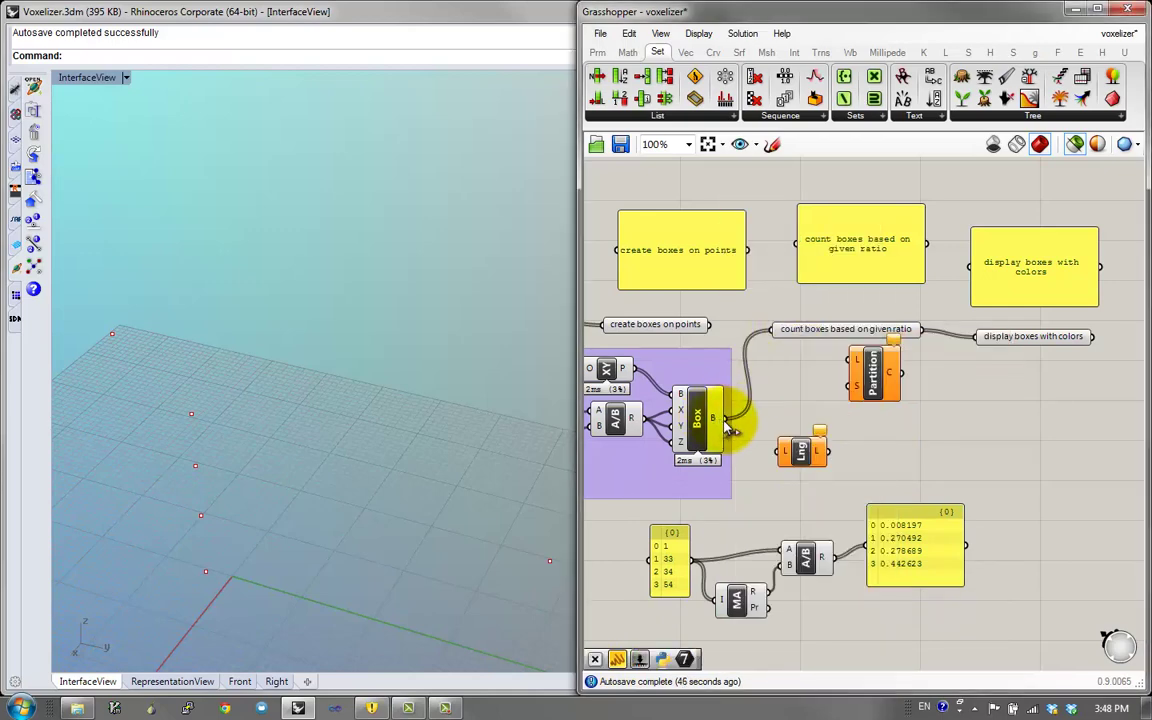
left_click_drag(714, 417, 795, 455)
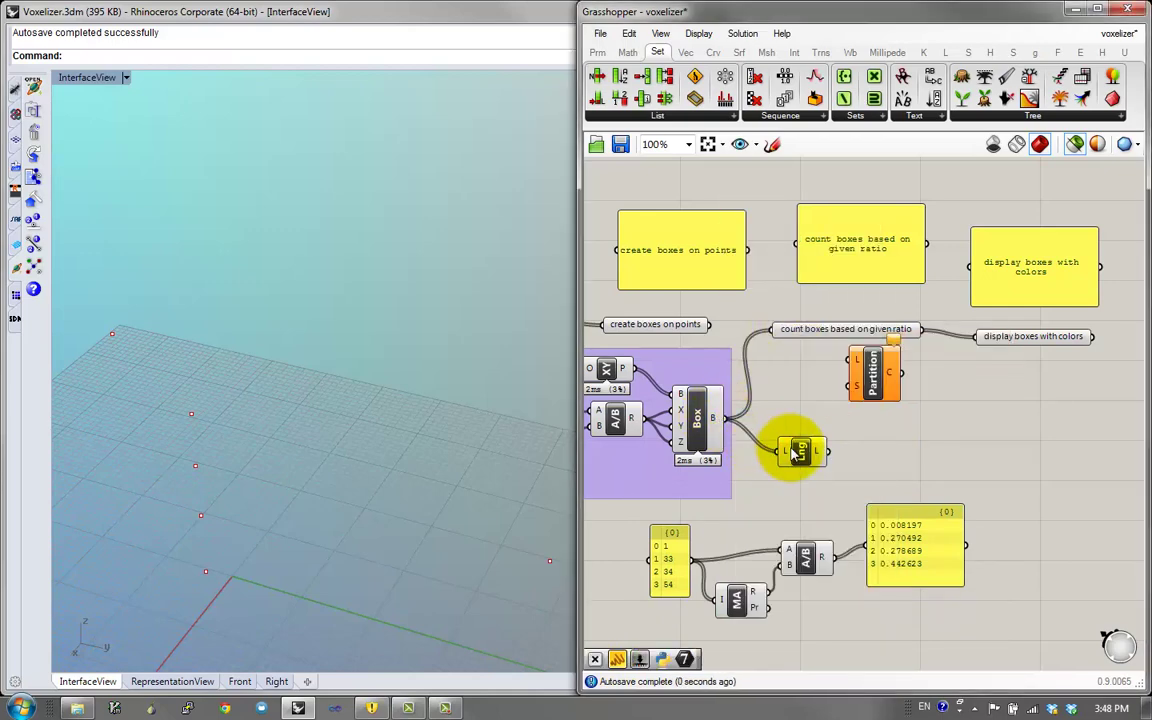
Add a Multiplication component between List Length and Division that multiplies the box count by the ratios
double_click(925, 455)
type("*")
left_click(907, 437)
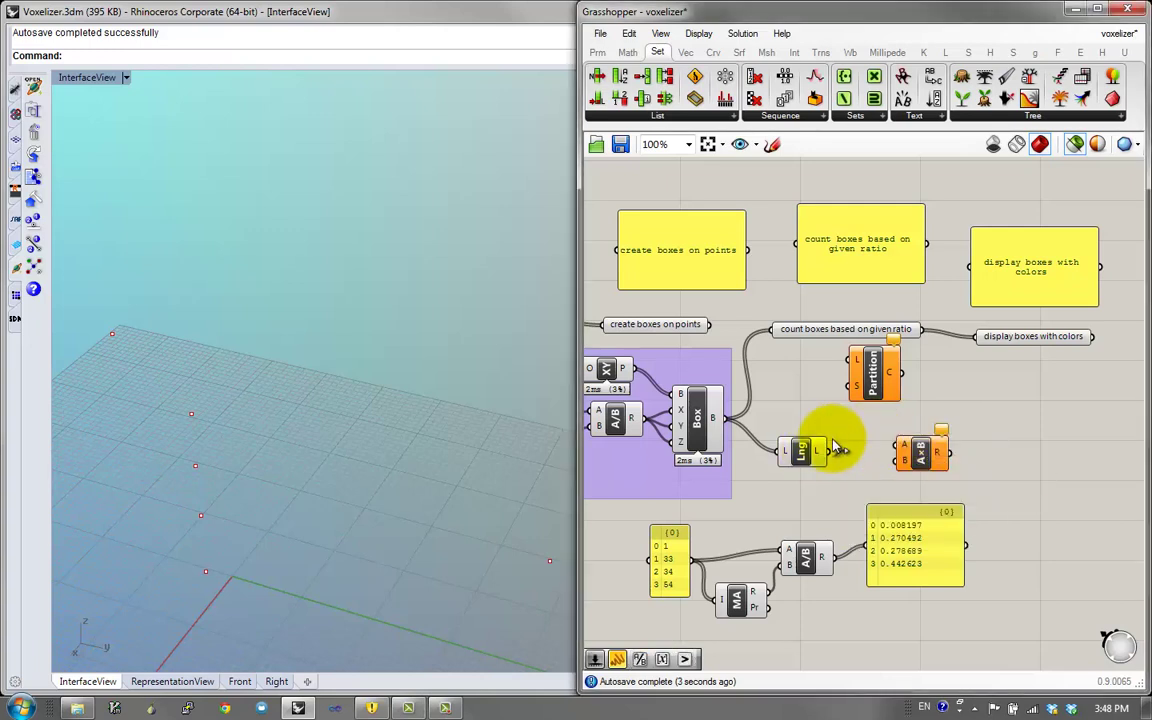
mouse_move(829, 451)
left_mouse_down()
mouse_move(917, 456)
mouse_move(813, 449)
left_mouse_up()
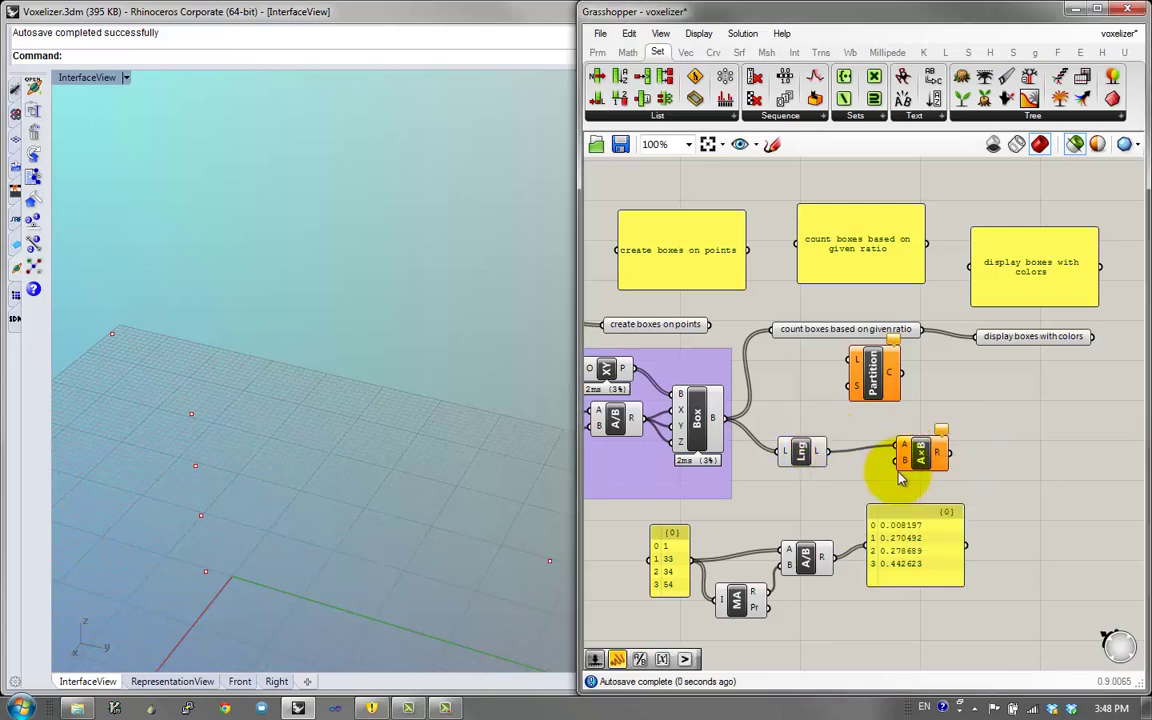
left_click_drag(899, 462, 834, 557)
left_click_drag(919, 444, 862, 488)
Connect the Multiplication result to the ratio panel instead of the Division result, moving the panel farther from the components
left_click_drag(923, 548, 987, 524)
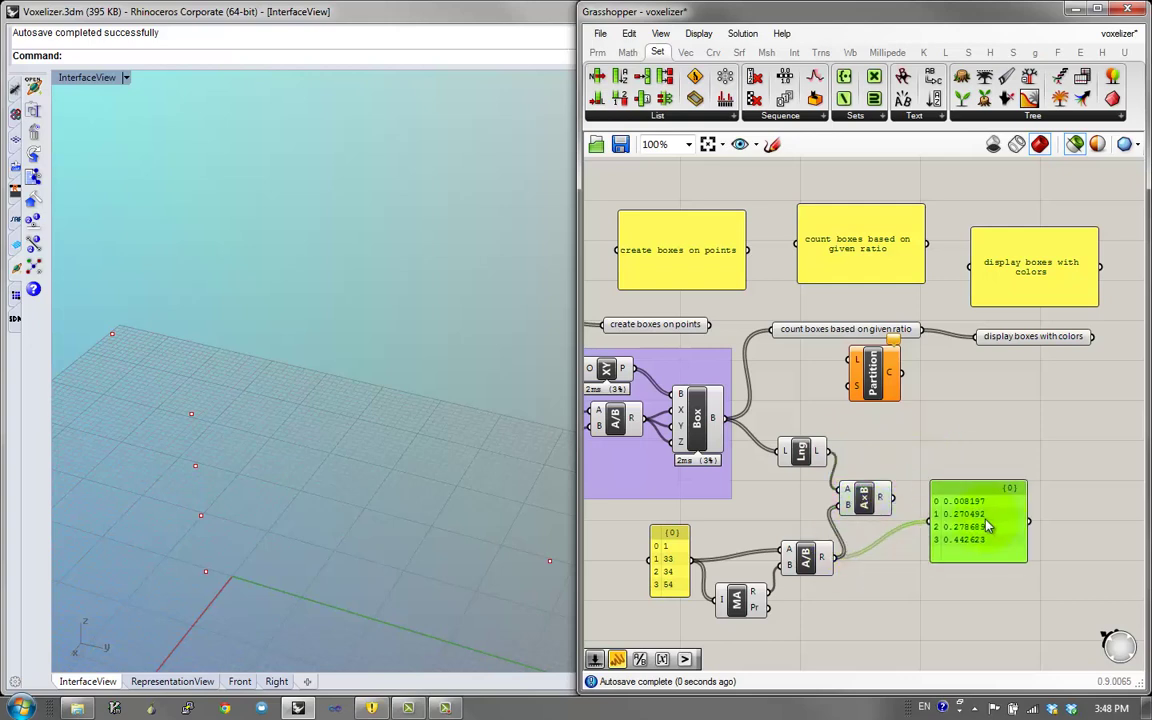
left_click_drag(892, 498, 978, 541)
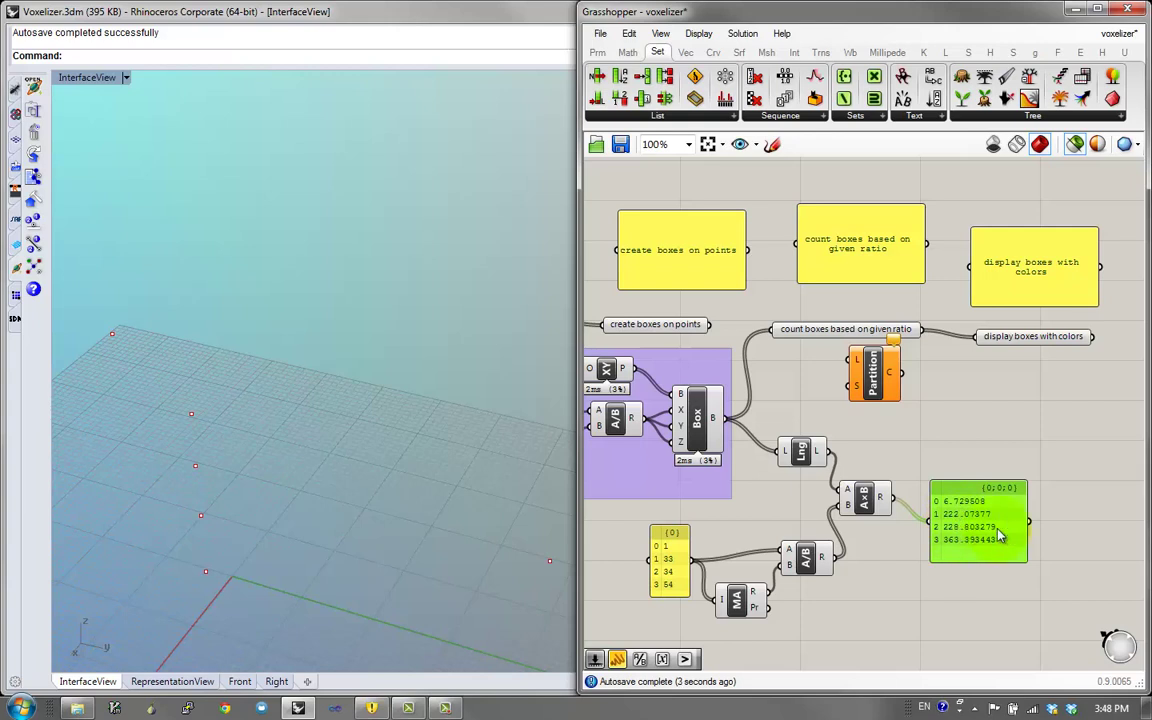
left_click_drag(997, 537, 1045, 534)
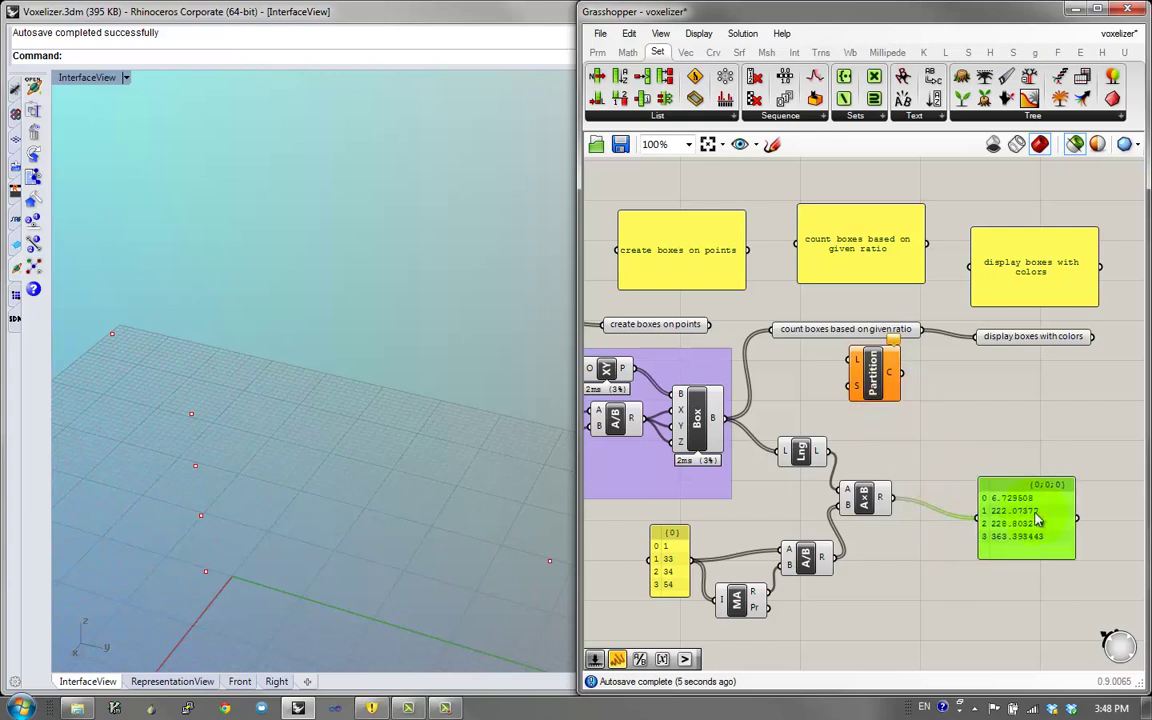
Add a Round component above the result panel and wire the Multiplication result into its input
double_click(959, 486)
type("inte")
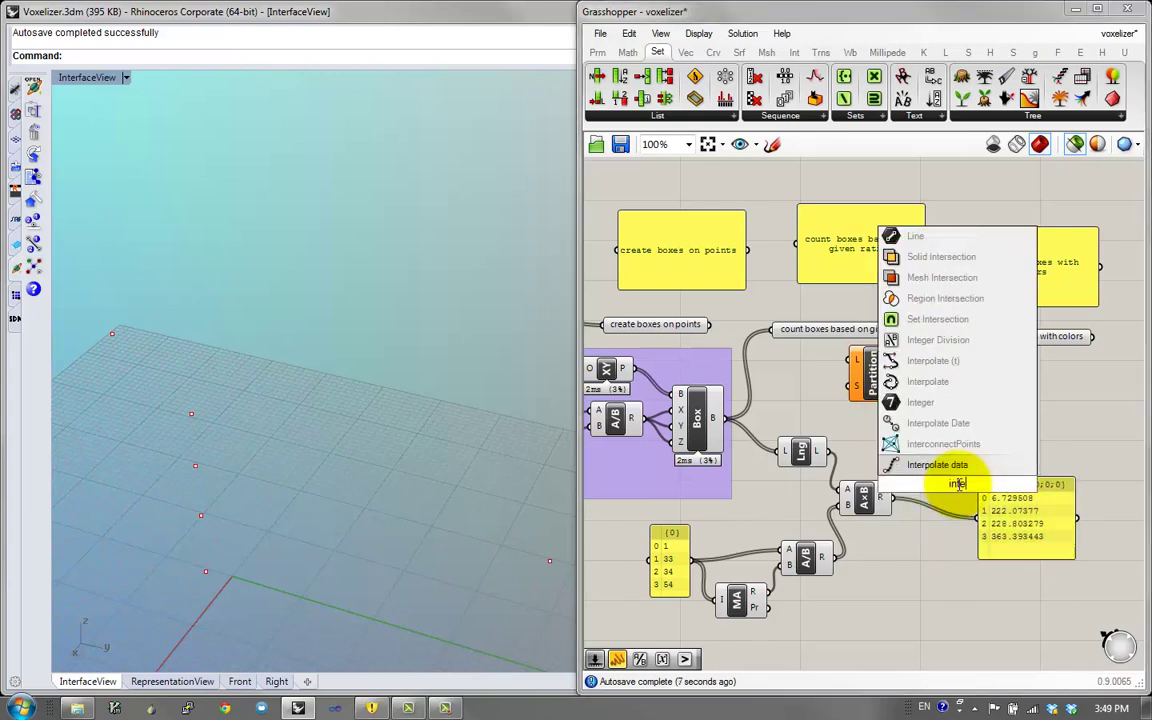
key("BackSpace")
key("BackSpace")
key("BackSpace")
key("BackSpace")
type("floor")
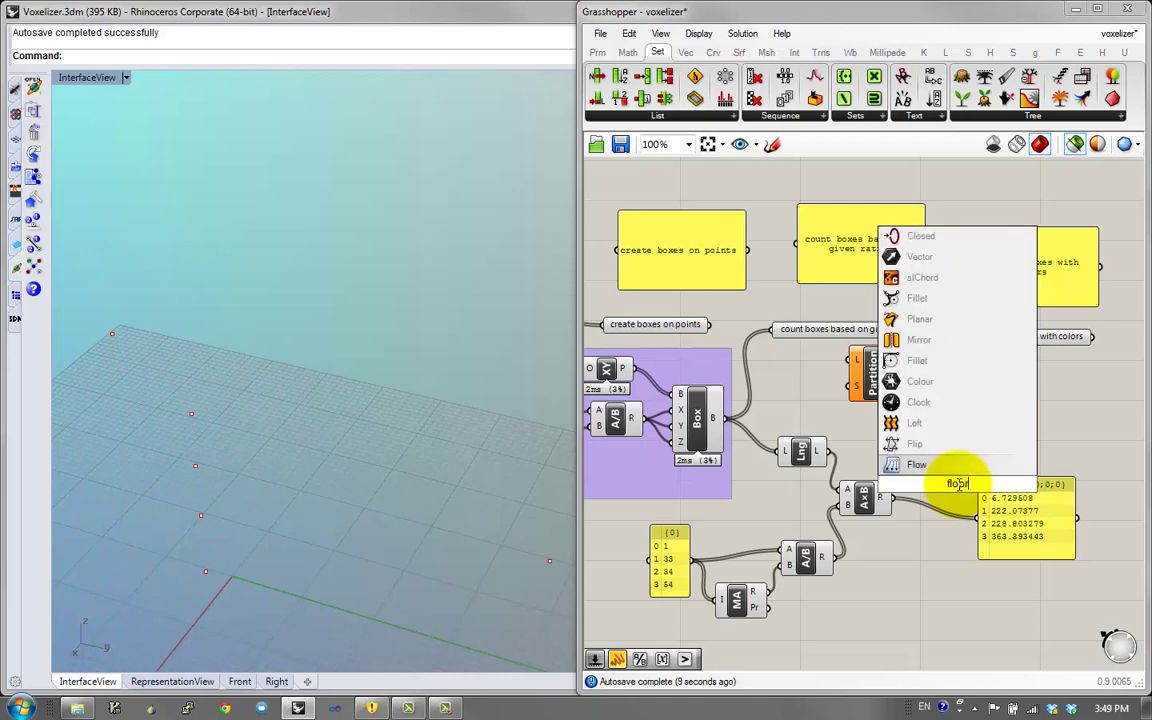
type("round")
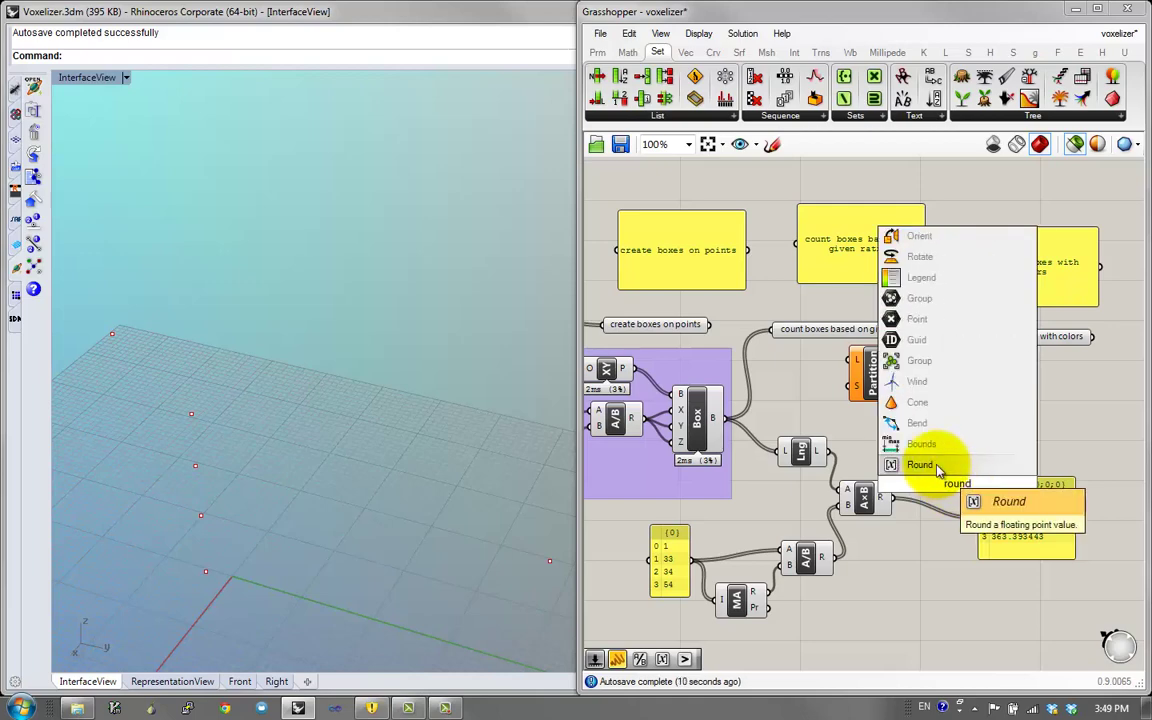
left_click(938, 463)
left_click_drag(891, 500, 953, 465)
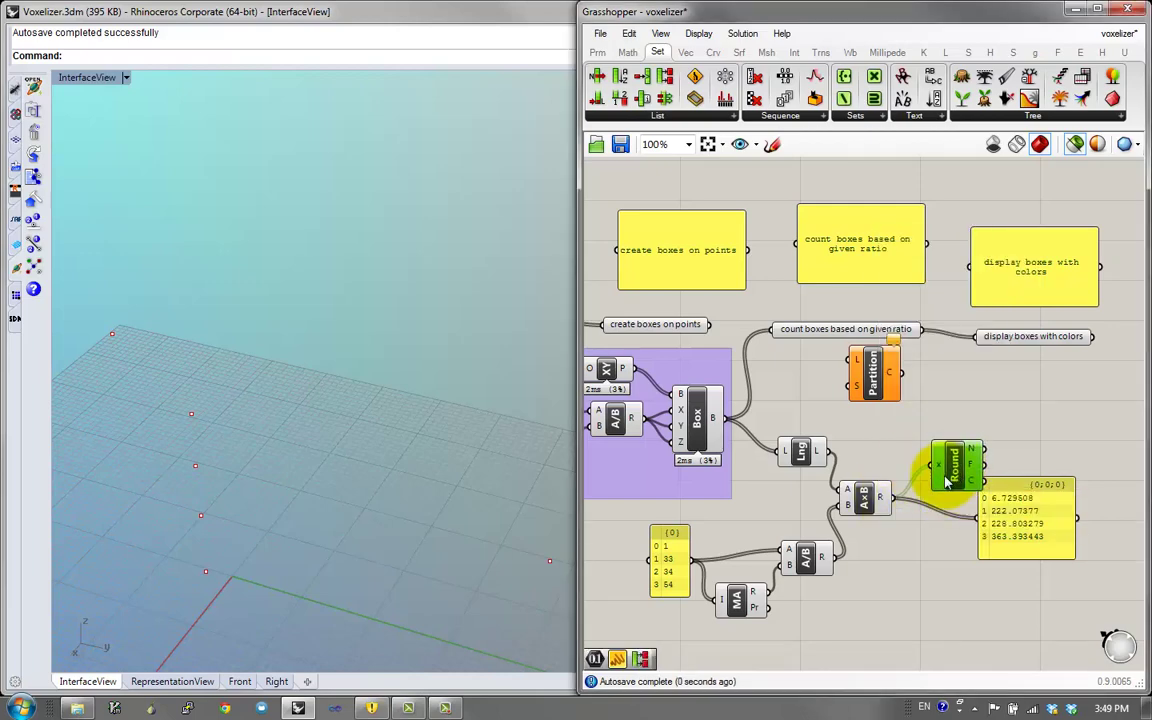
Add an Integer parameter above Round, feed the Multiplication result into it and connect its output to the result panel
double_click(922, 537)
type("int")
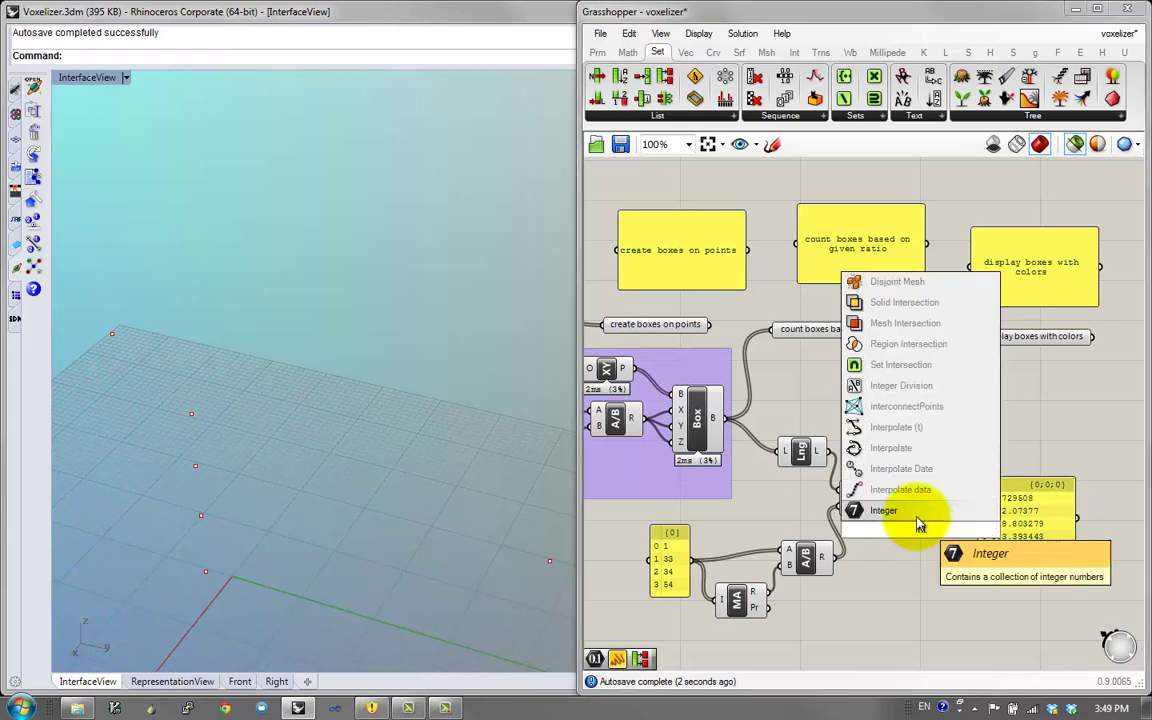
left_click(898, 508)
left_click_drag(973, 527, 1025, 541)
right_click_drag(914, 535, 850, 560)
left_click_drag(852, 563, 866, 467)
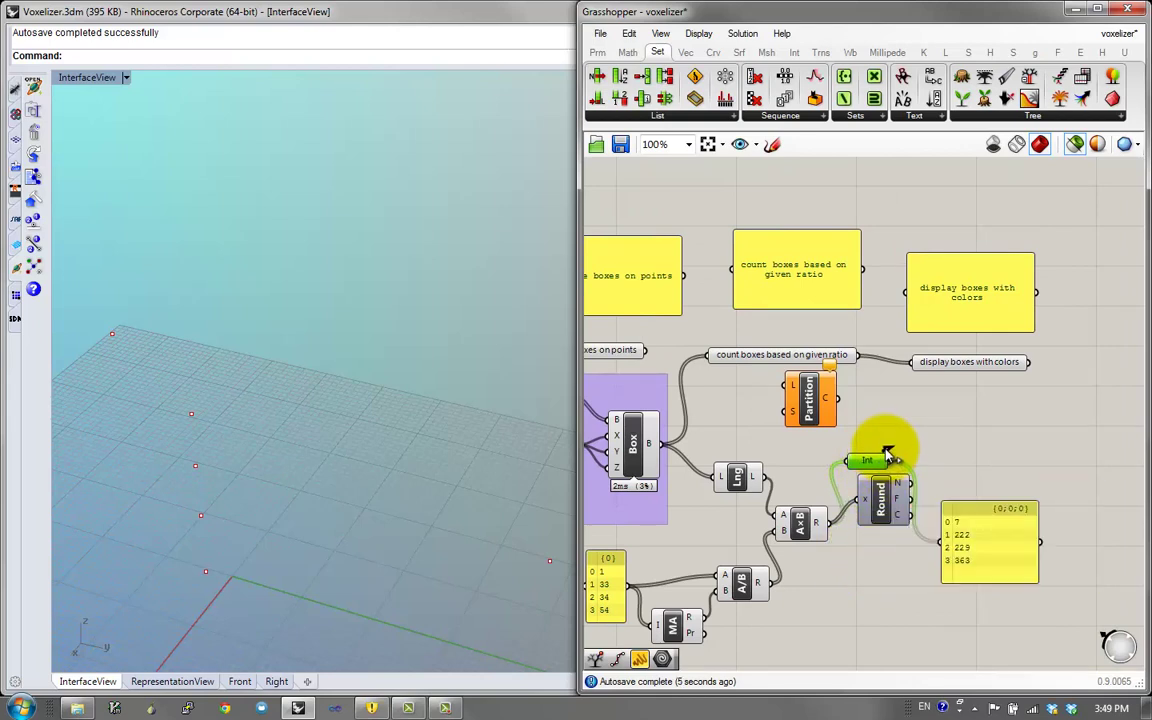
Connect the Integer output and the Box output to Partition's Size and List inputs, and delete the Round component and result panel
left_click_drag(887, 455, 872, 426)
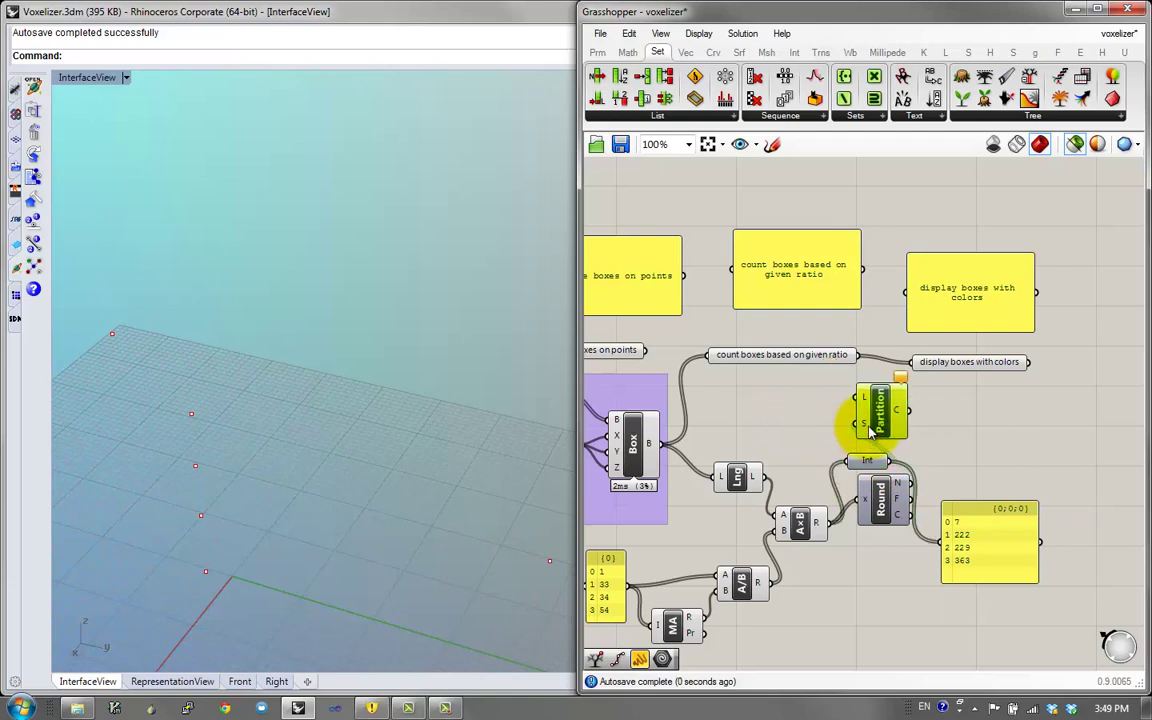
left_click_drag(649, 443, 858, 398)
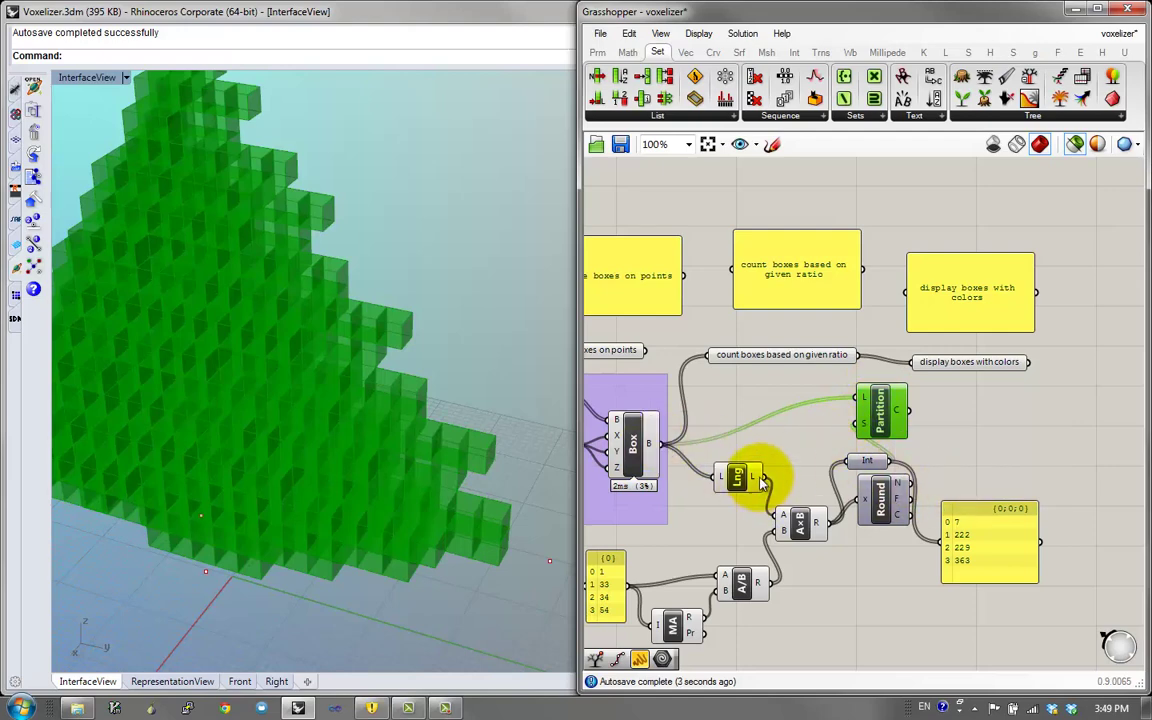
left_click(955, 522)
key("Delete")
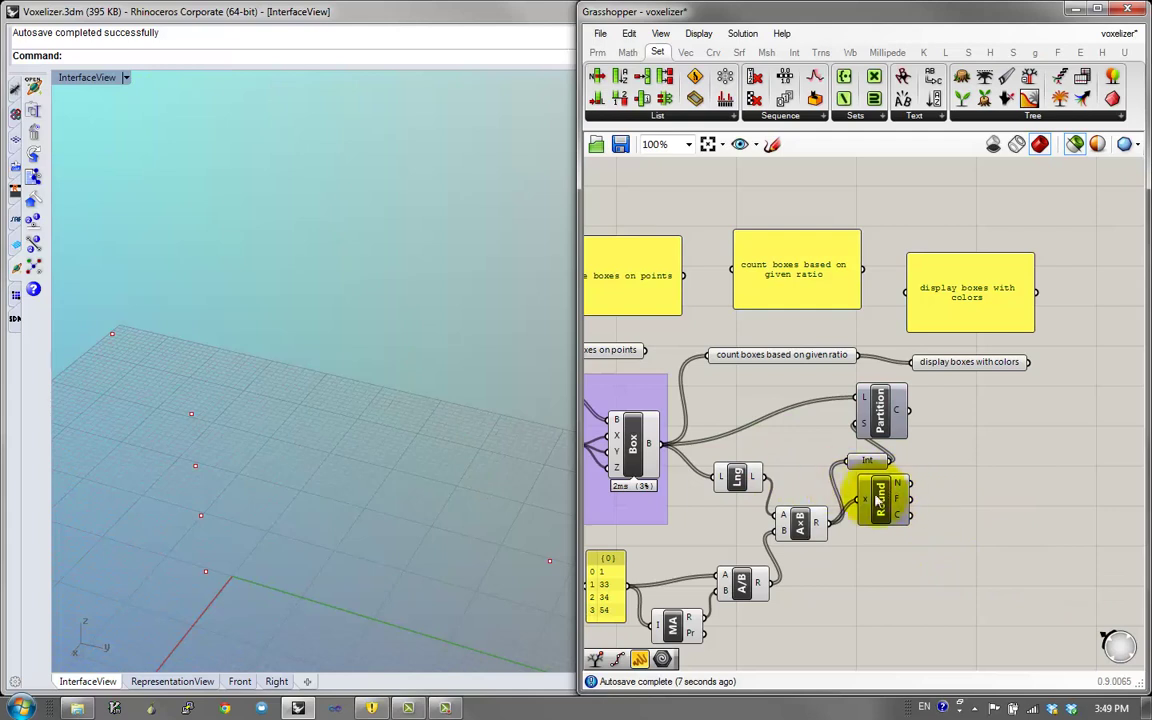
key("Delete")
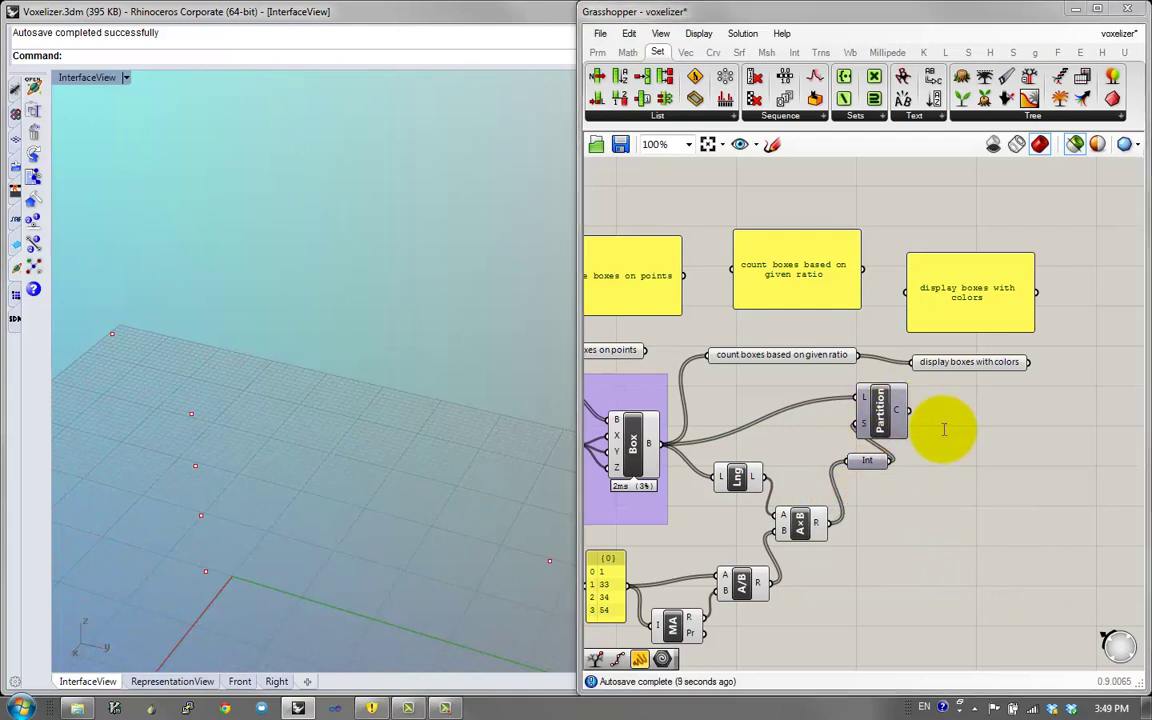
Add a panel connected to the Partition output and place it below the component
double_click(938, 429)
type("Panel")
key("Return")
left_click_drag(911, 410, 940, 441)
left_click_drag(1066, 411, 1076, 538)
Add a Param Viewer above the panel and connect the Partition output to it
left_click(1024, 431)
double_click(1025, 434)
type("param")
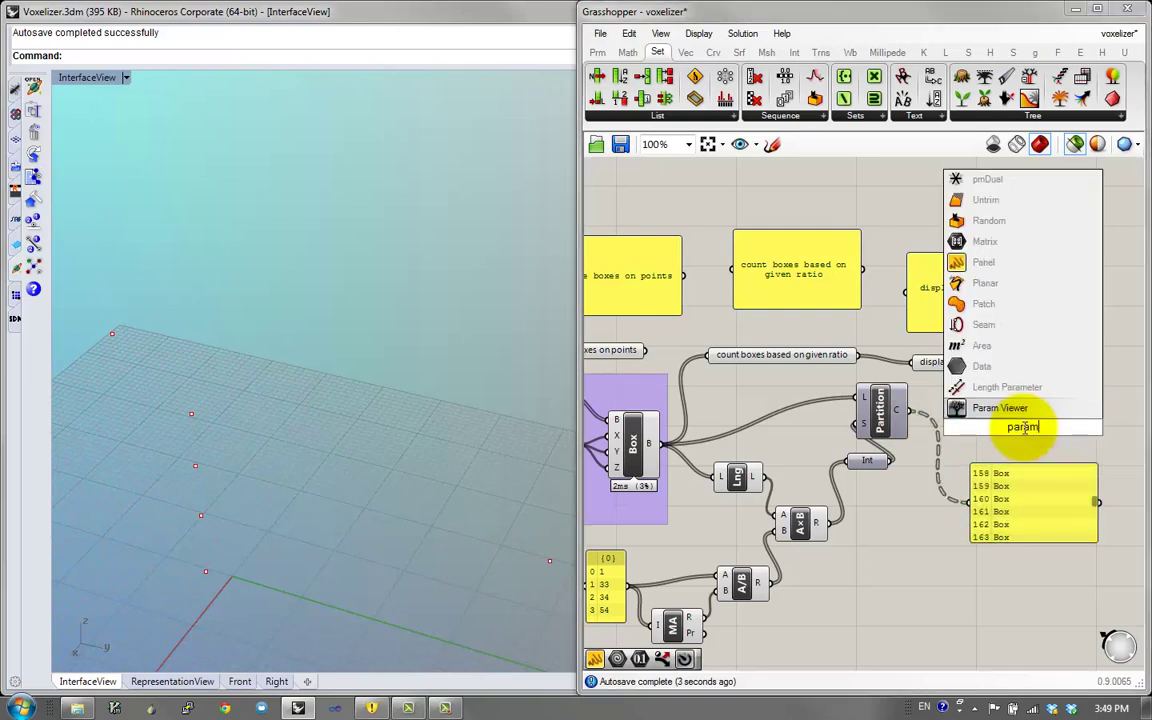
key("Return")
left_click_drag(942, 428, 910, 411)
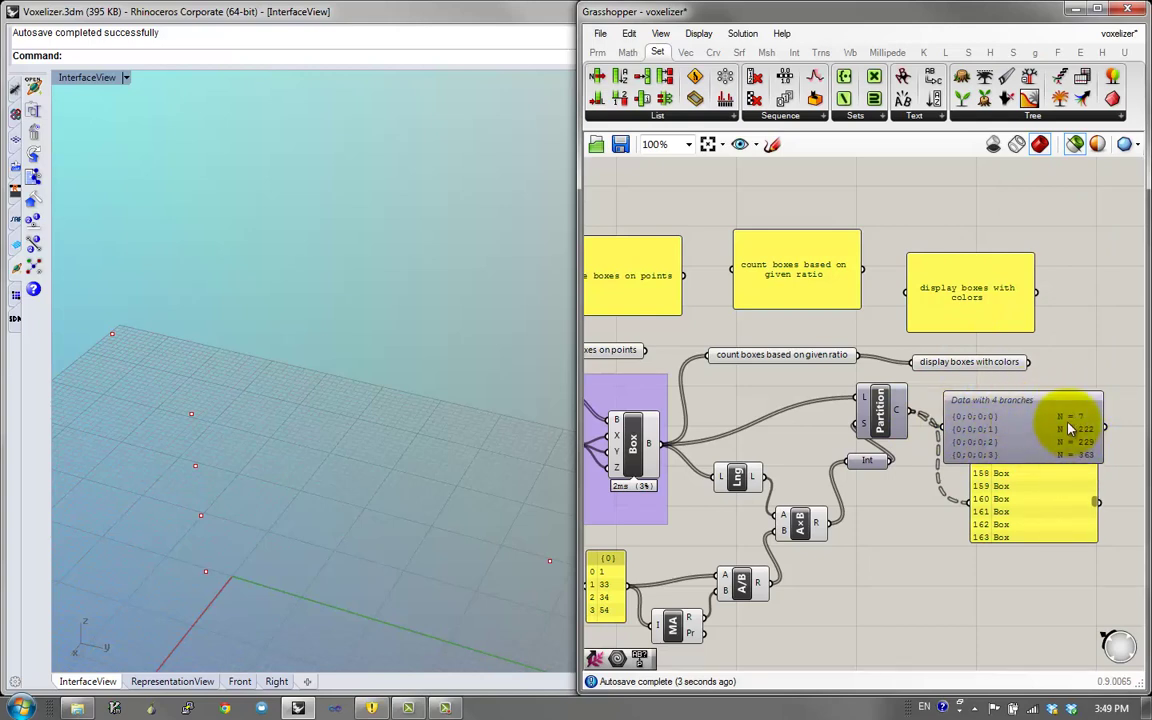
Simplify the Partition component's output and shift the "display boxes with colors" parameter slightly away from the counting stage
right_click(896, 410)
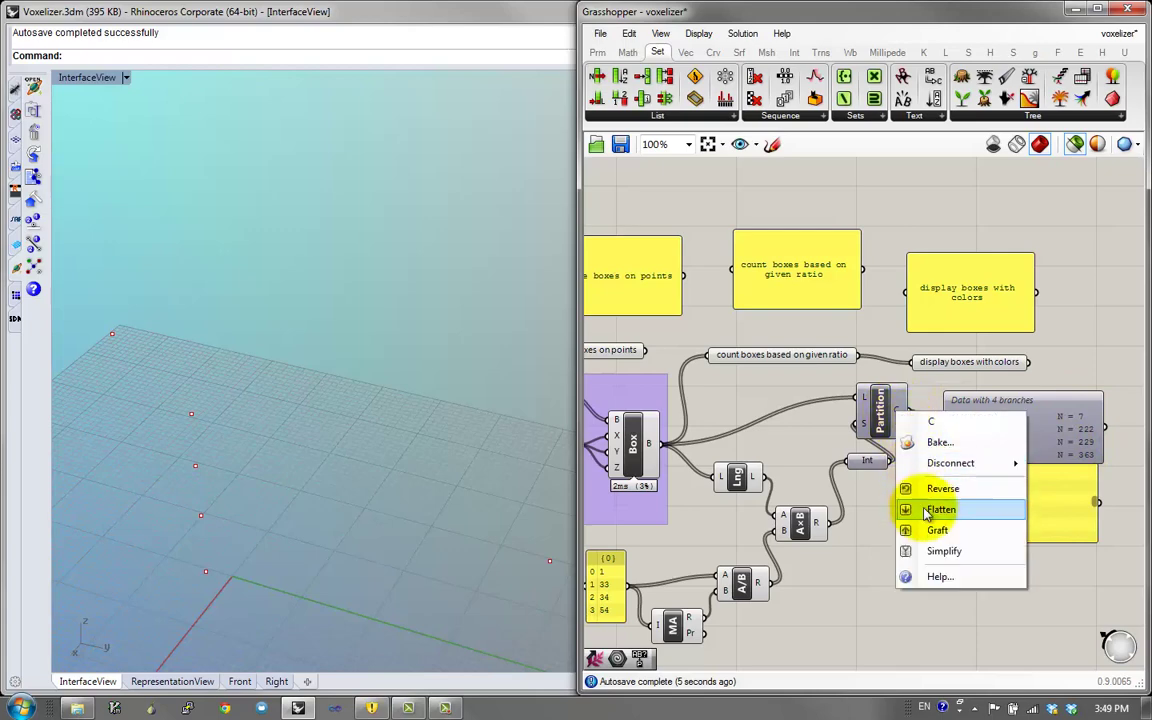
left_click(935, 550)
left_click_drag(951, 425, 951, 408)
scroll(873, 428, "up", 3)
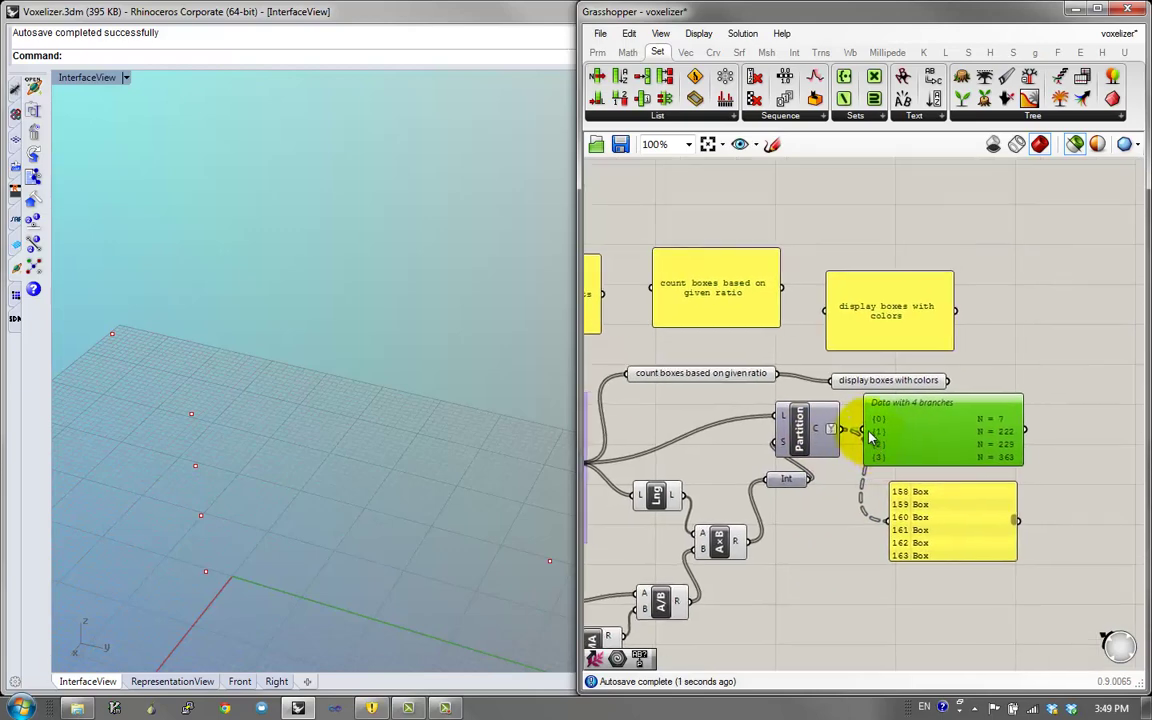
scroll(873, 428, "down", 2)
scroll(972, 398, "down", 1)
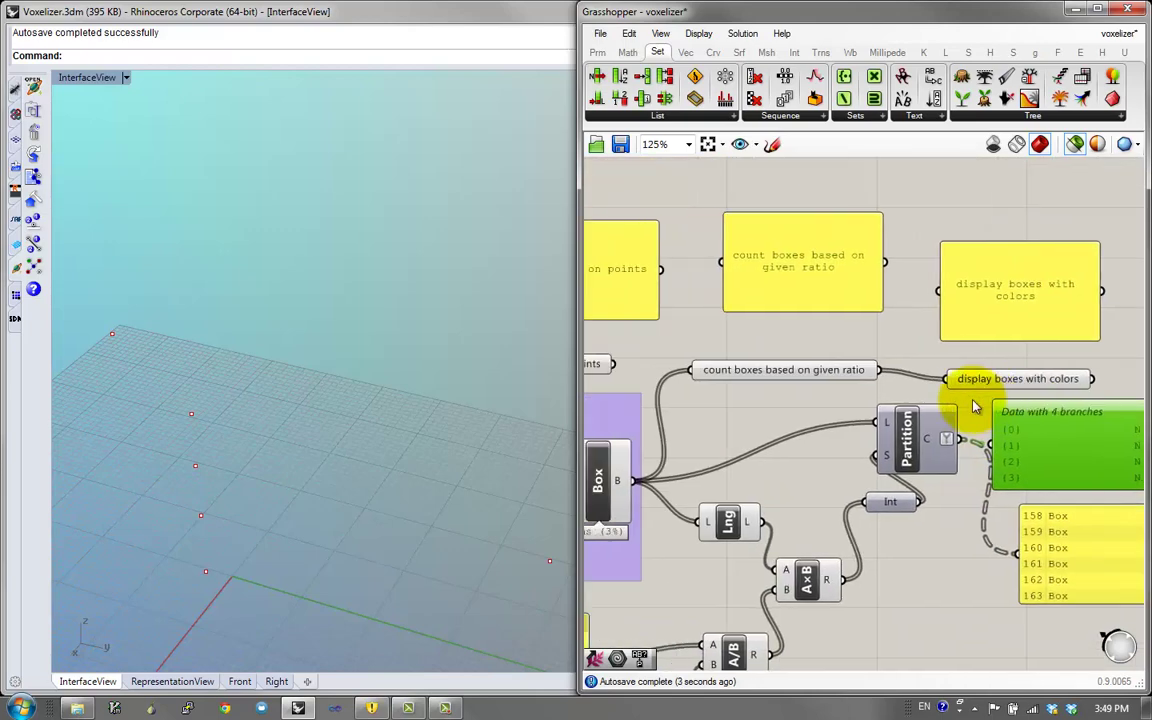
right_click_drag(972, 398, 836, 404)
left_click_drag(850, 393, 876, 391)
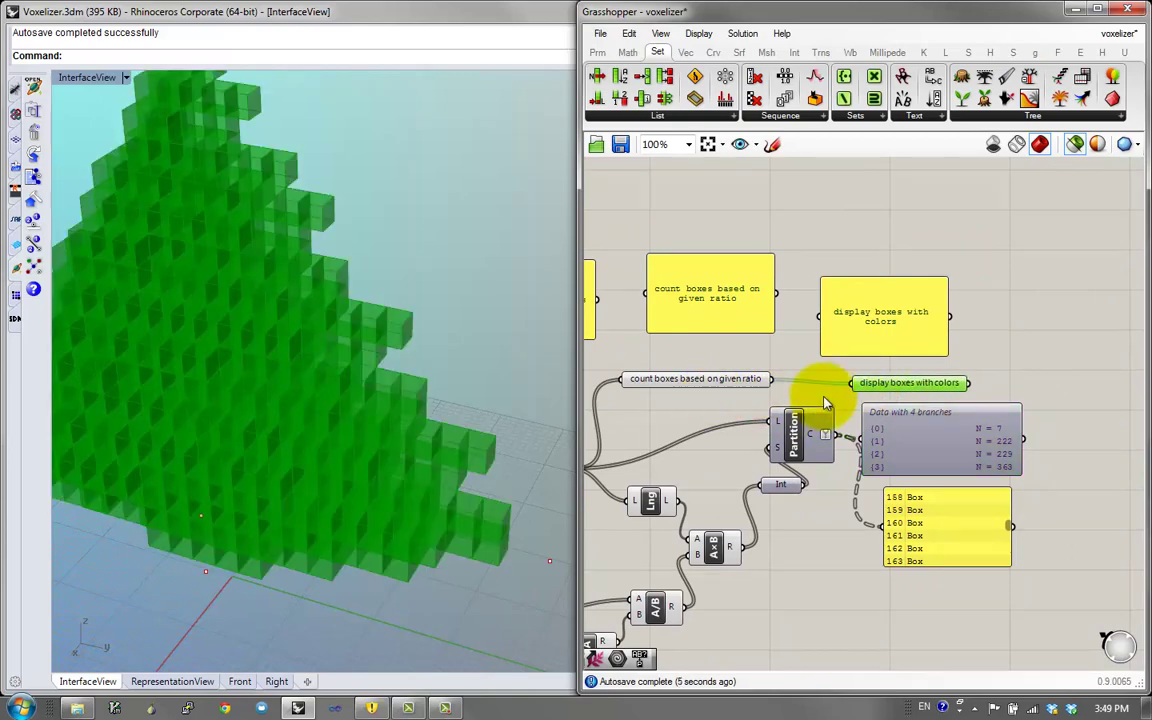
Delete the Param Viewer and the panel attached to the Partition output
right_click_drag(927, 450, 836, 470)
left_click_drag(955, 605, 828, 476)
key("Delete")
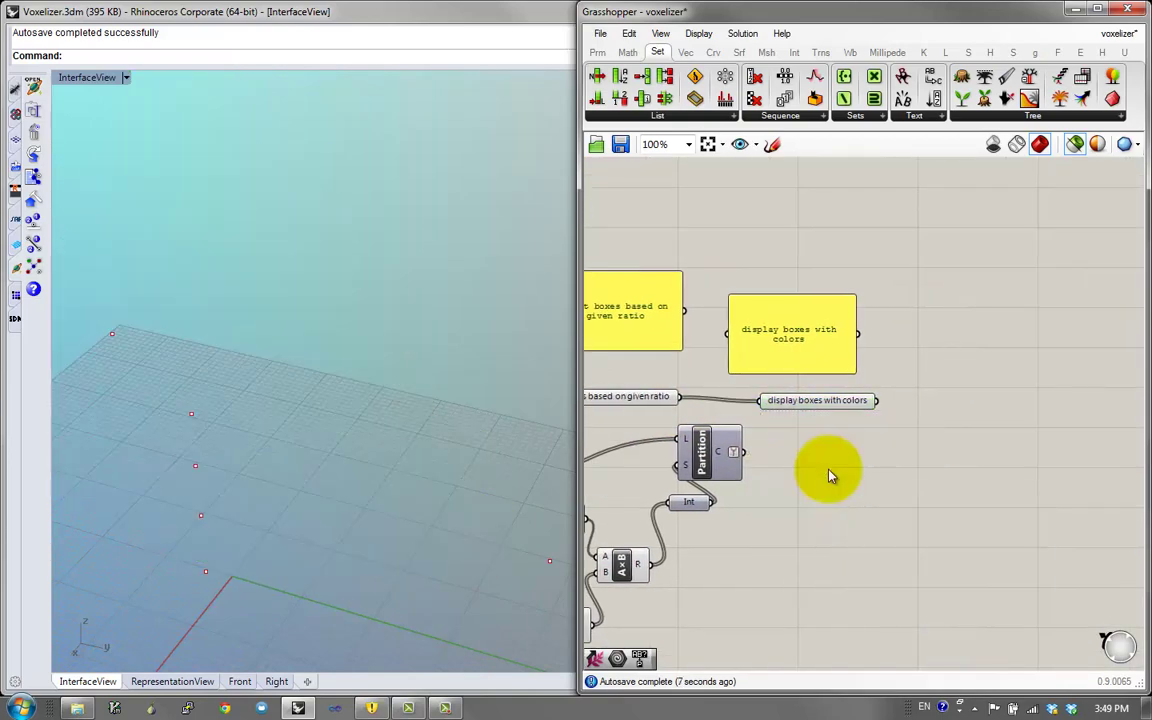
Move the "display boxes with colors" parameter and its note panel farther from the counting stage
right_click_drag(797, 412, 888, 398)
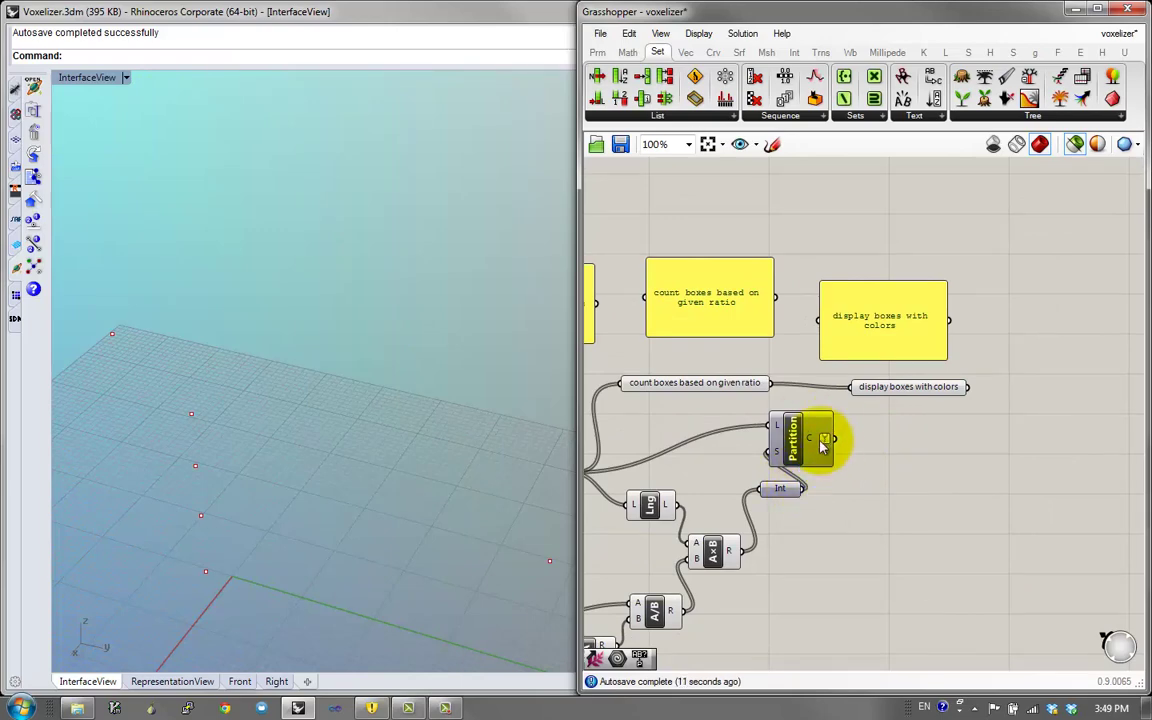
right_click_drag(820, 443, 912, 362)
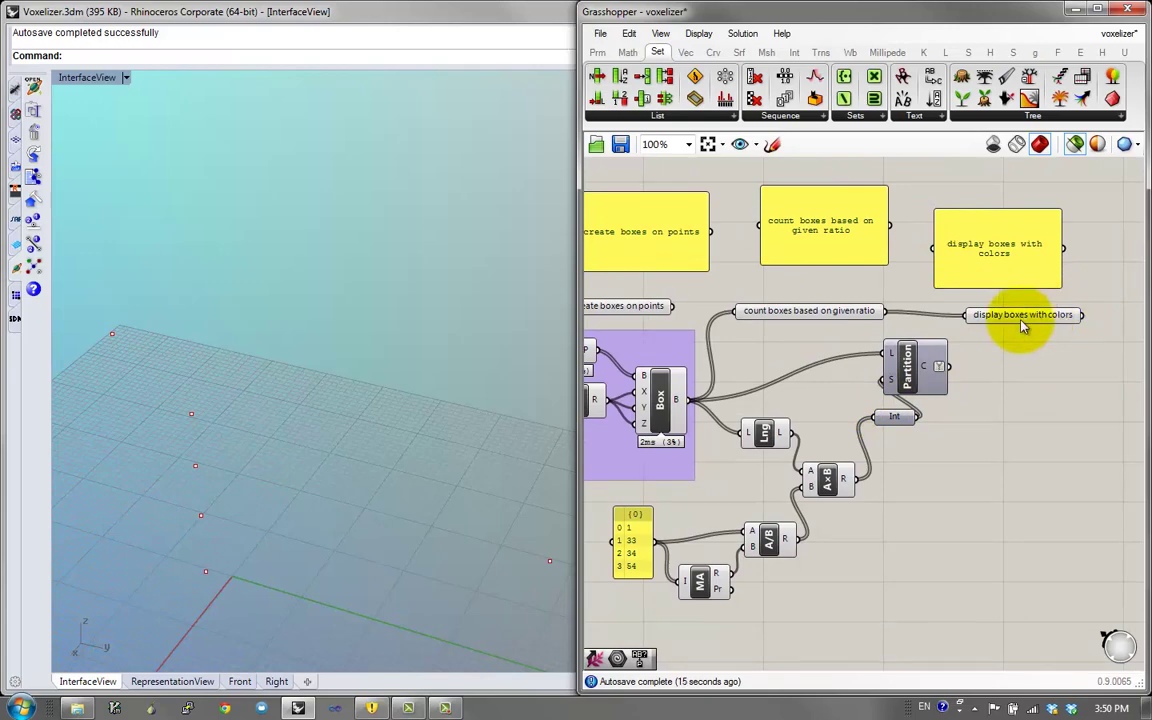
left_click_drag(1020, 319, 1095, 311)
left_click_drag(1050, 264, 1067, 261)
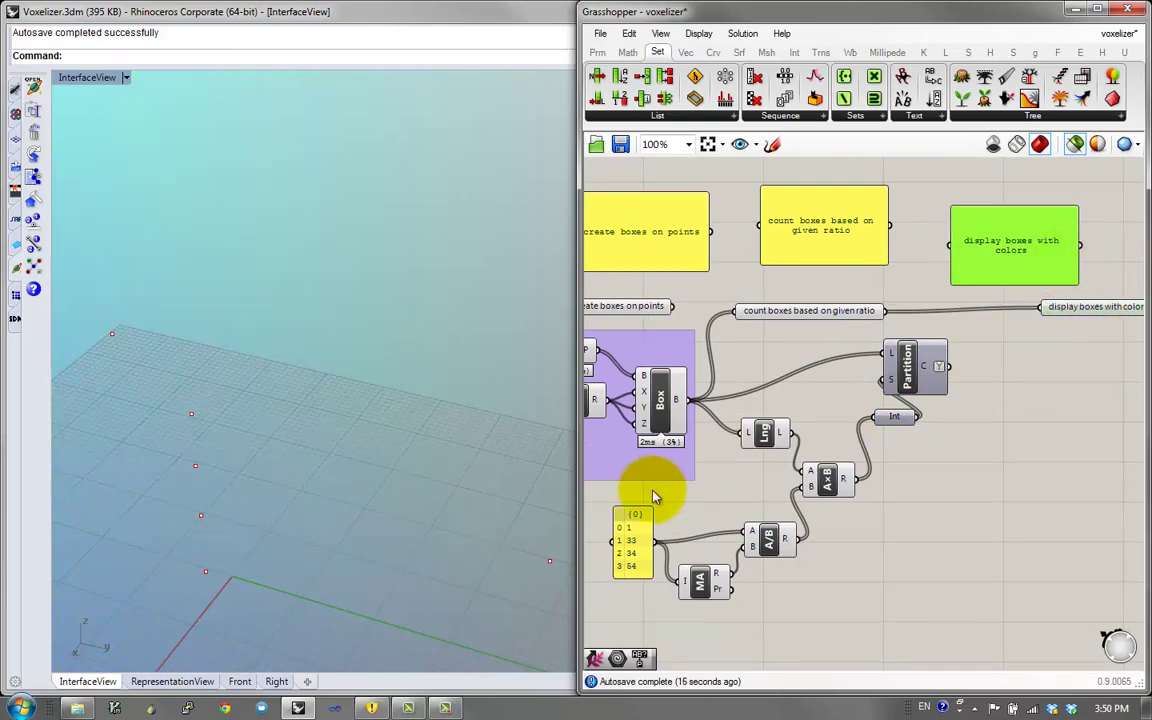
Add a second List Length component below Partition and connect the ratio panel to it
double_click(753, 607)
type("length")
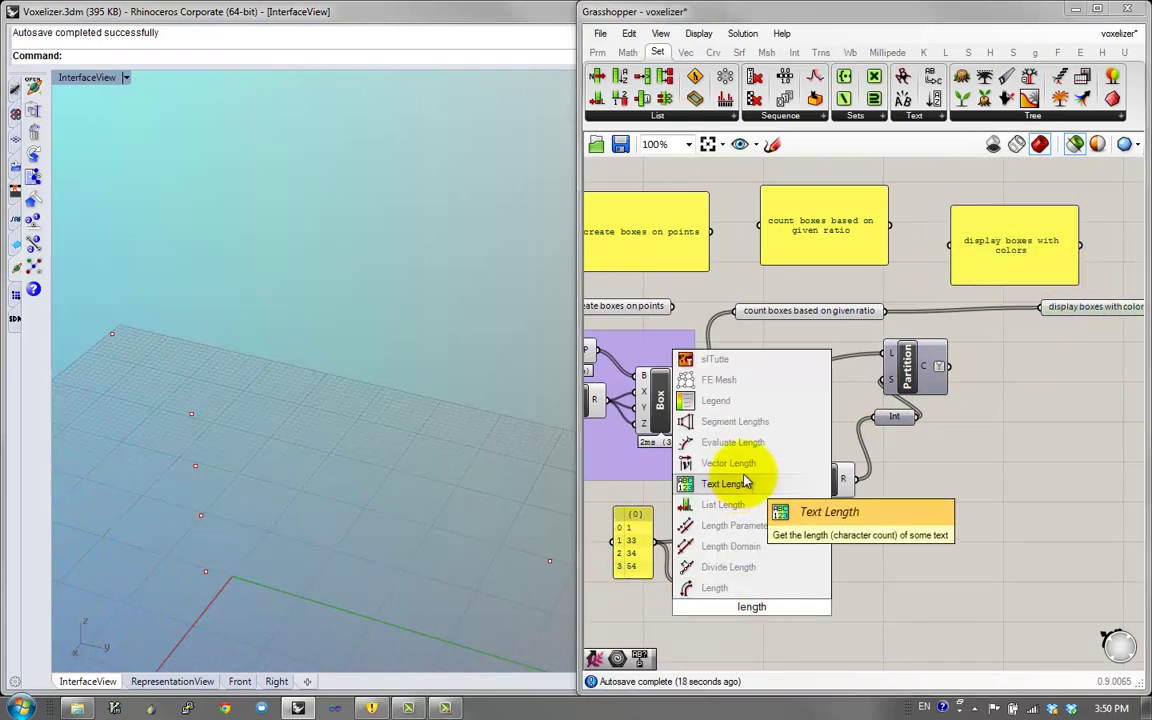
left_click(737, 505)
left_click_drag(657, 542, 968, 488)
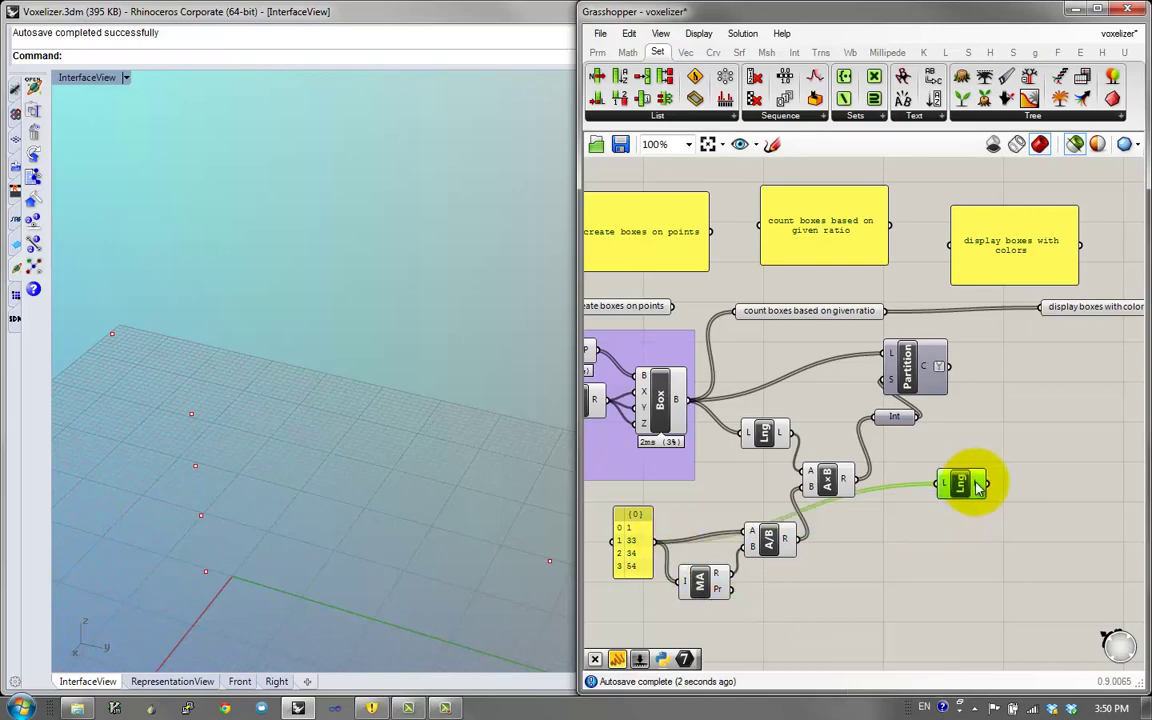
Add a Random component beside the new List Length and connect the length to its Number input
right_click_drag(1054, 487, 815, 463)
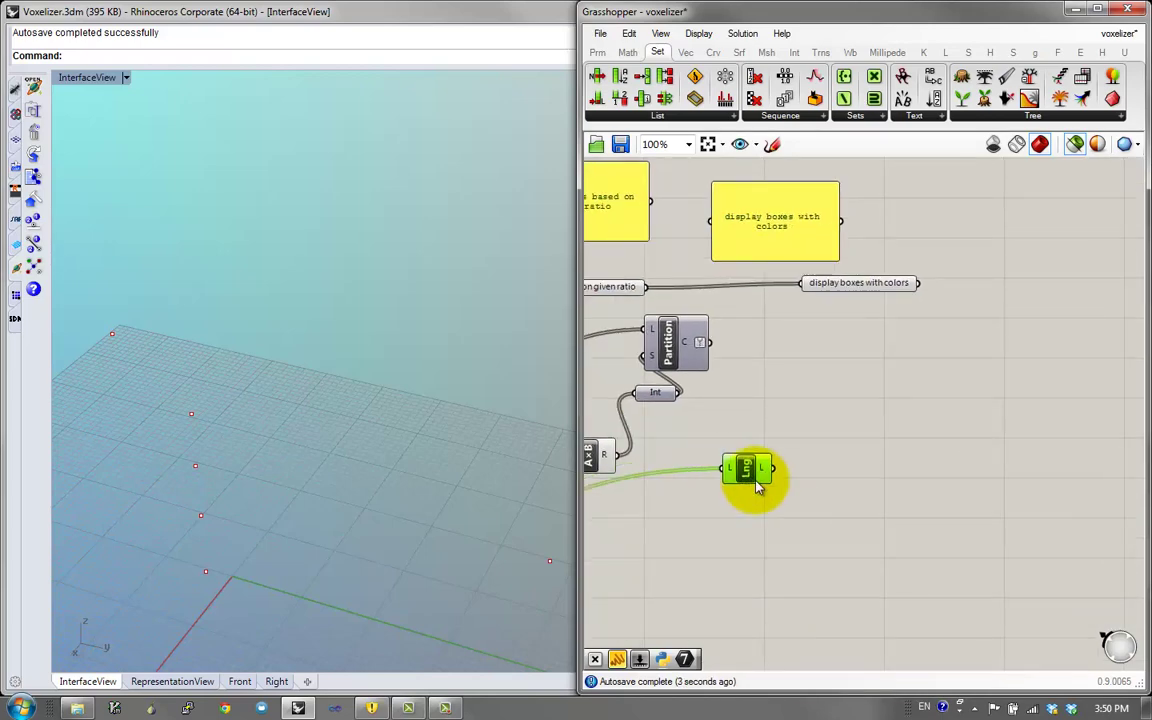
double_click(830, 406)
type("random")
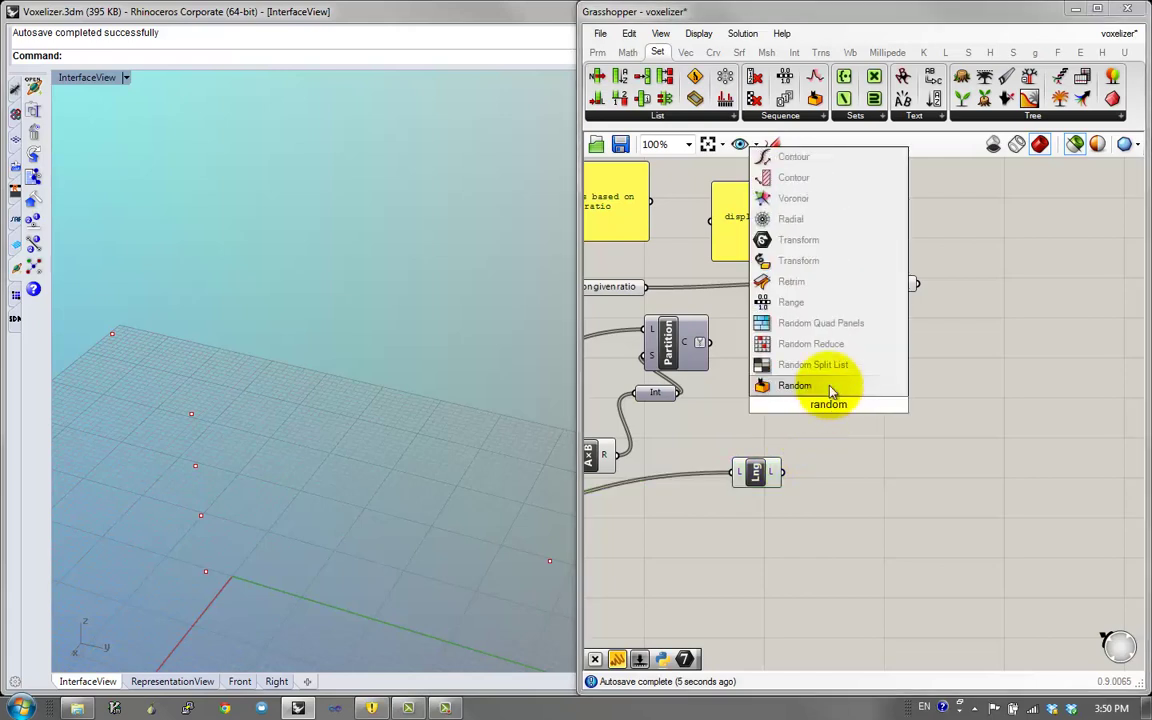
left_click(828, 388)
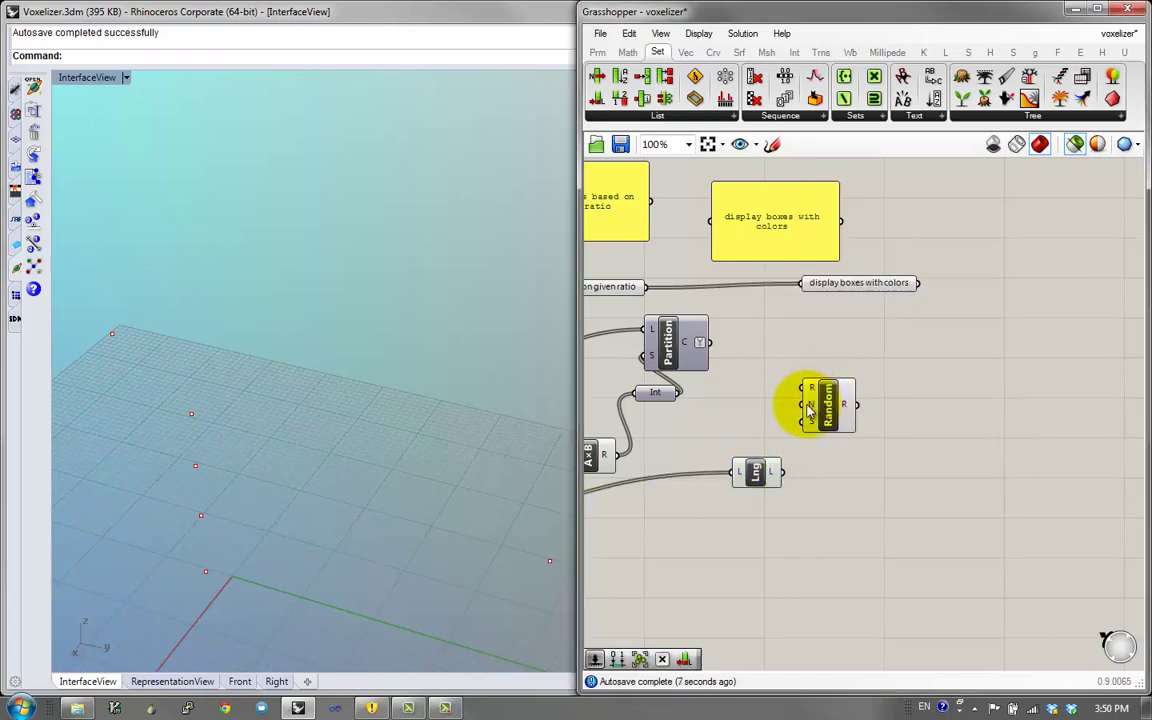
left_click_drag(806, 404, 785, 471)
mouse_move(852, 404)
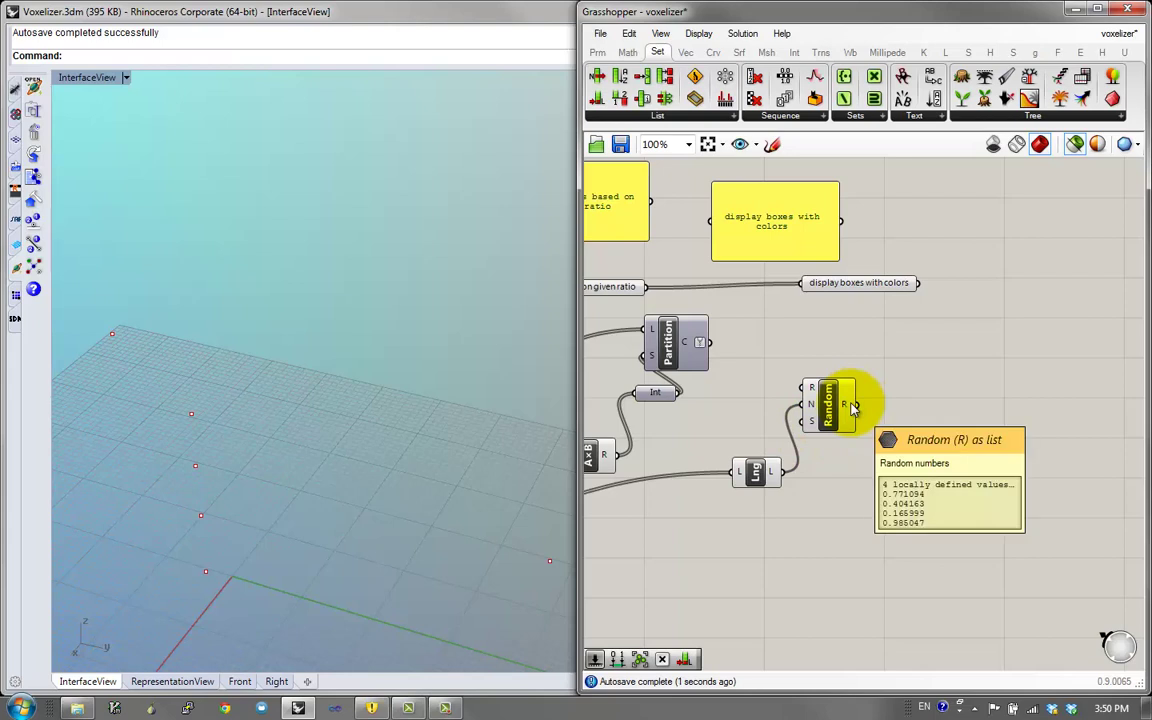
mouse_move(829, 418)
left_mouse_down()
mouse_move(843, 404)
mouse_move(824, 442)
left_mouse_up()
left_click(913, 429)
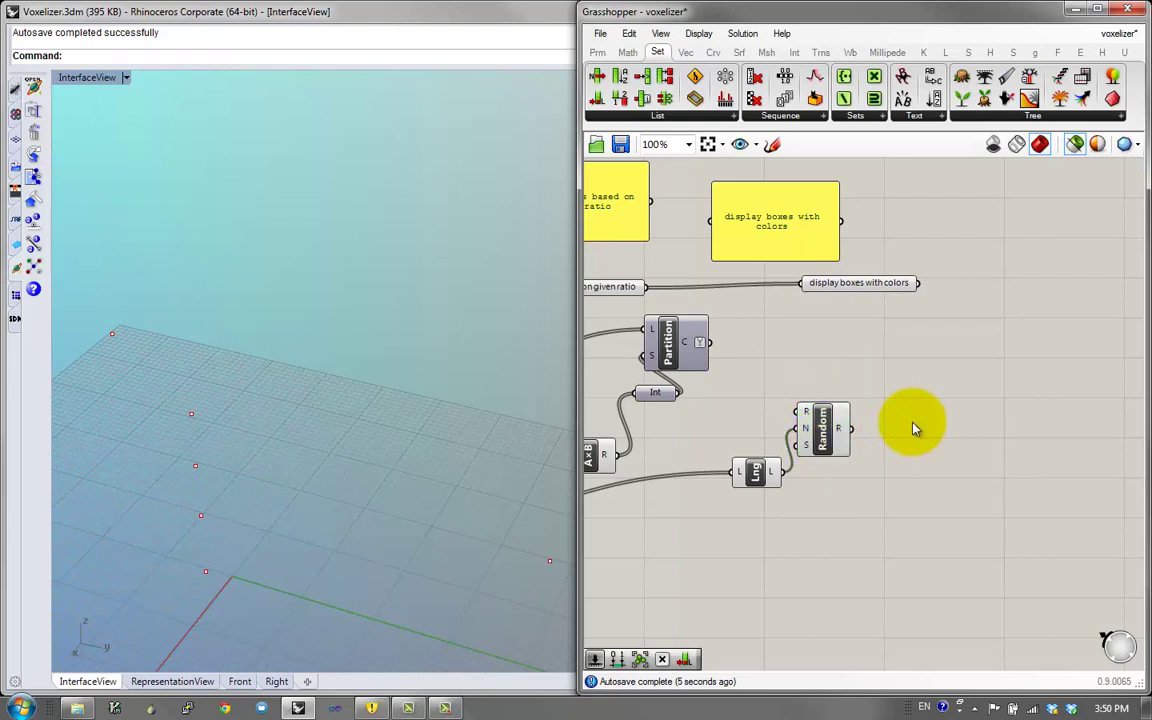
Add a Colour RGB (f) component and connect the Random output to its red and green inputs
double_click(913, 430)
type("colo")
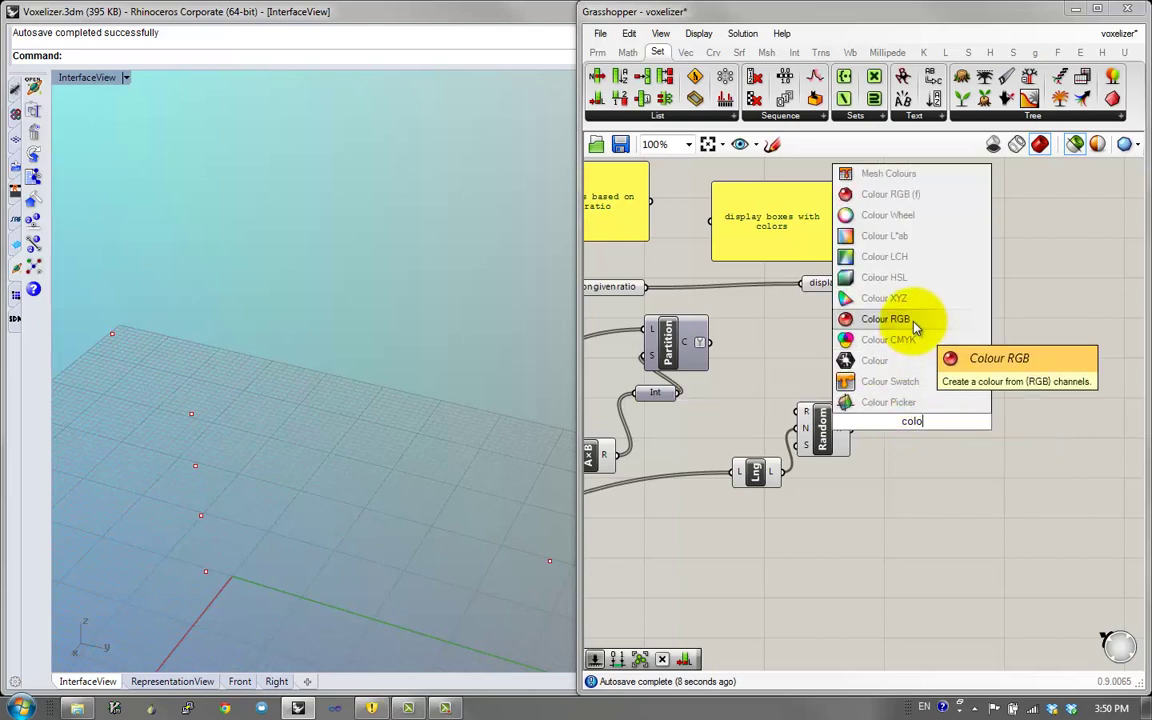
left_click(925, 205)
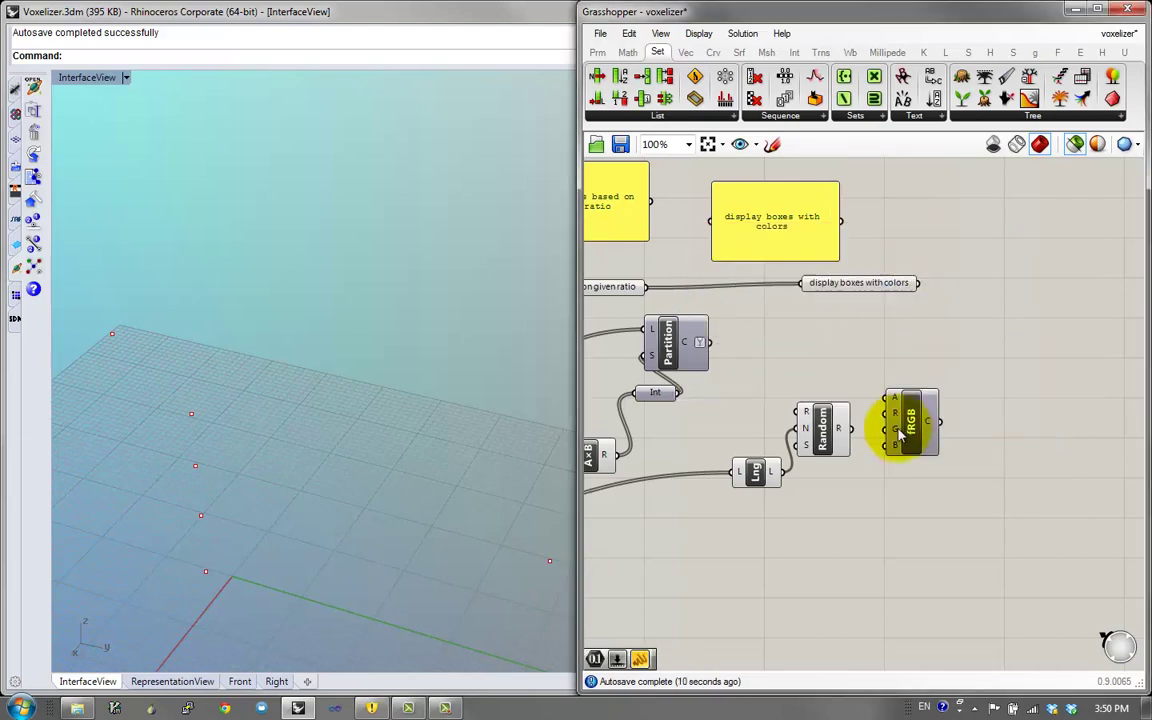
mouse_move(850, 428)
left_mouse_down()
mouse_move(890, 423)
mouse_move(908, 435)
mouse_move(834, 428)
left_mouse_up()
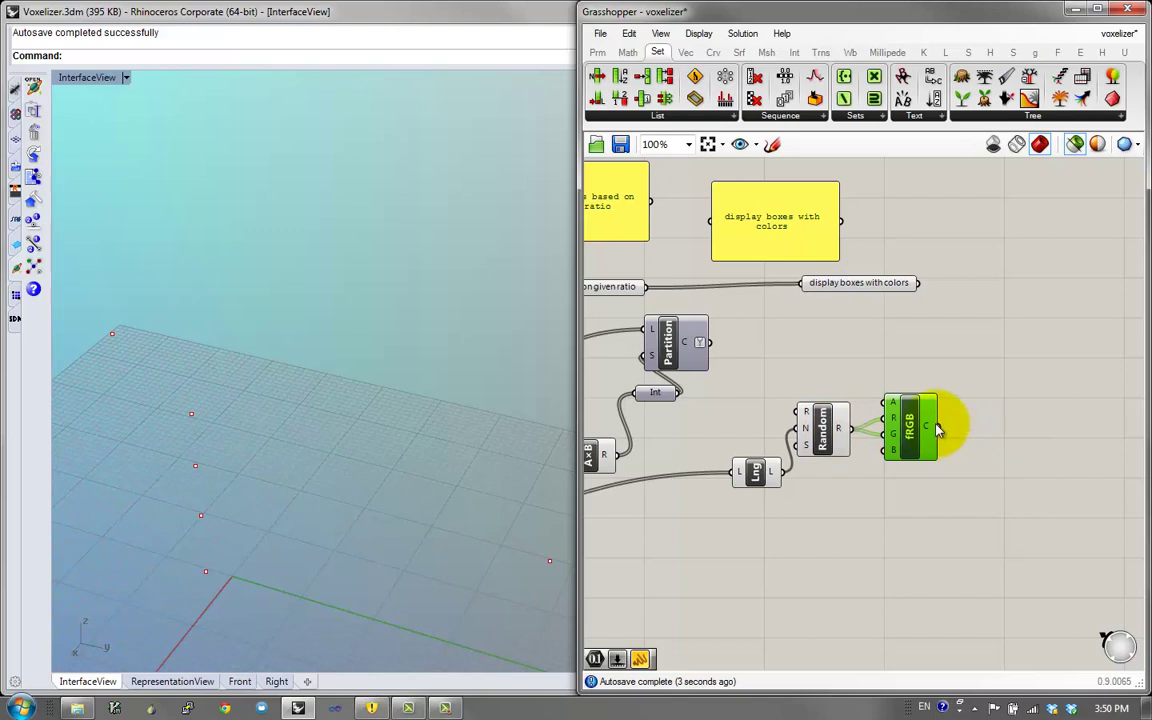
mouse_move(933, 430)
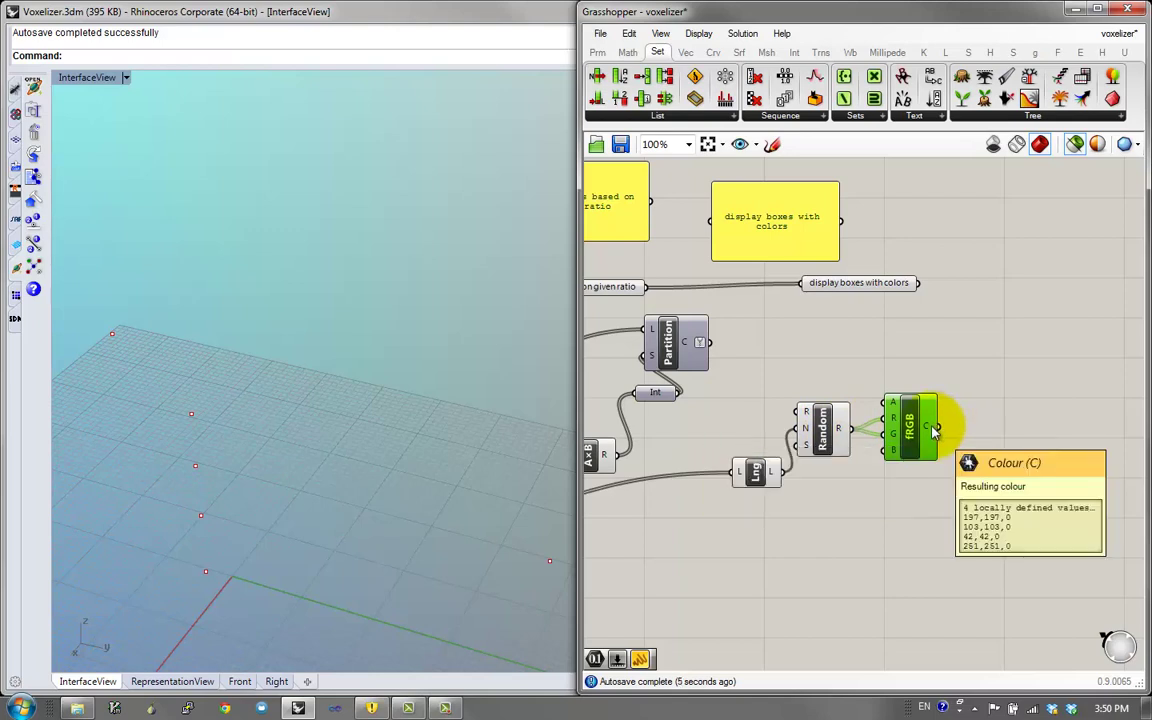
Add a Custom Preview component above the Colour RGB (f) component
double_click(918, 327)
type("proev")
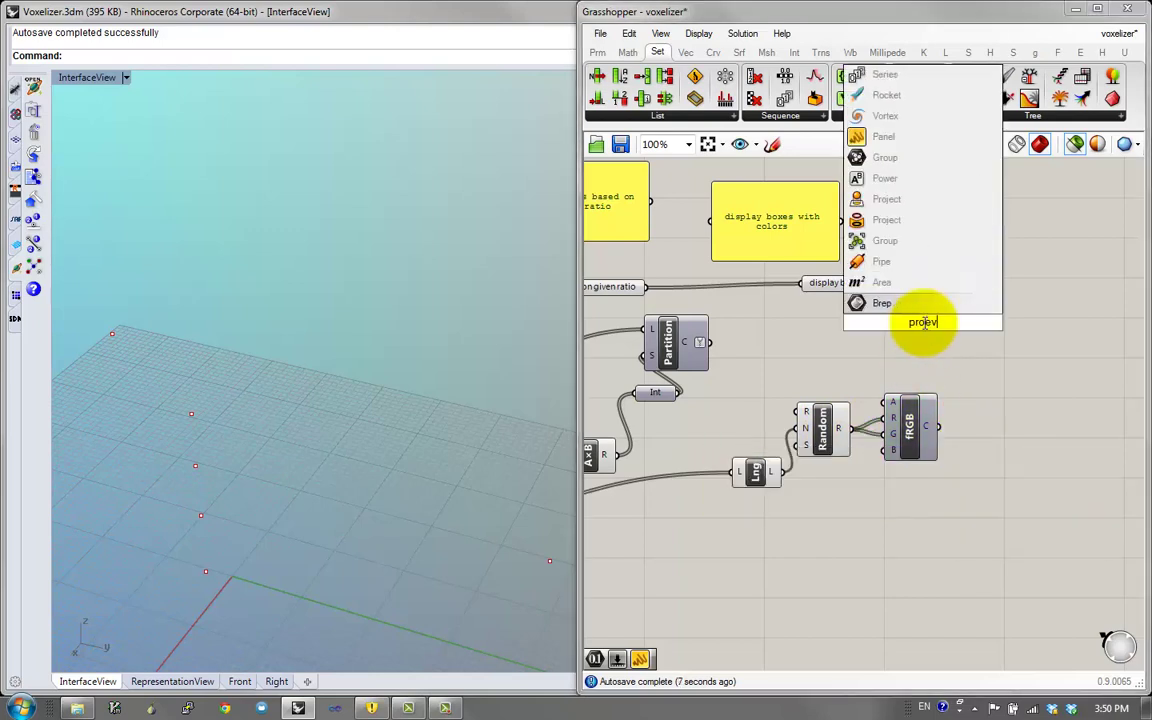
double_click(925, 322)
type("custom")
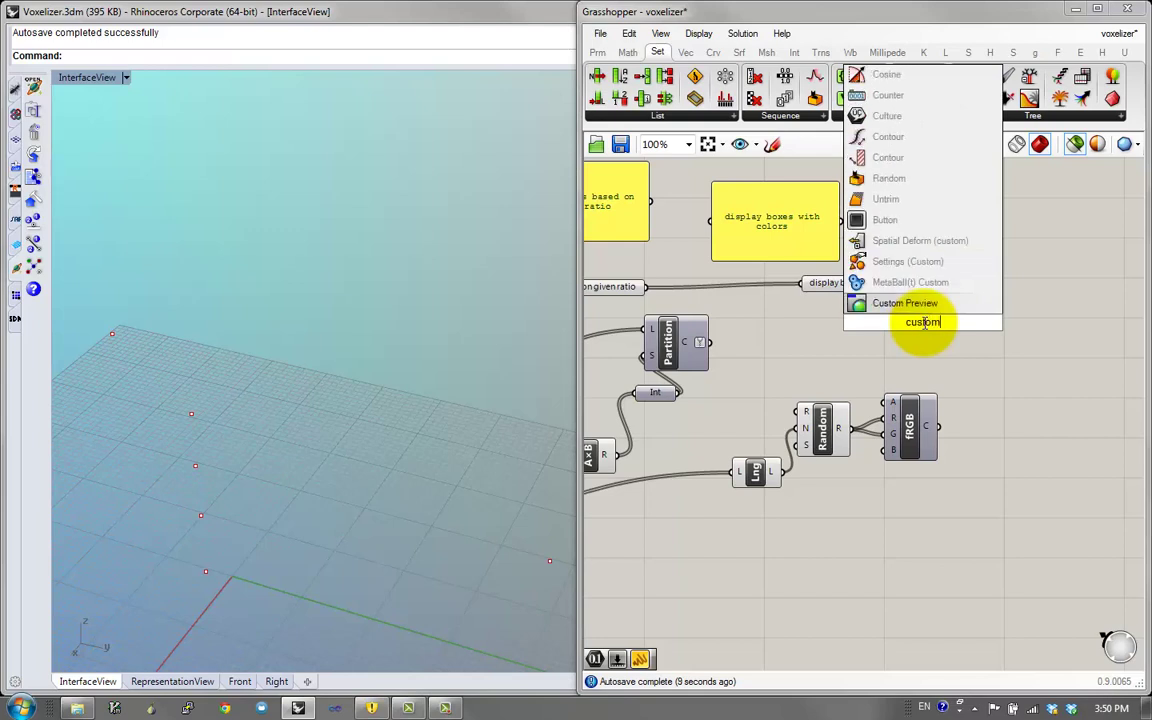
left_click(913, 307)
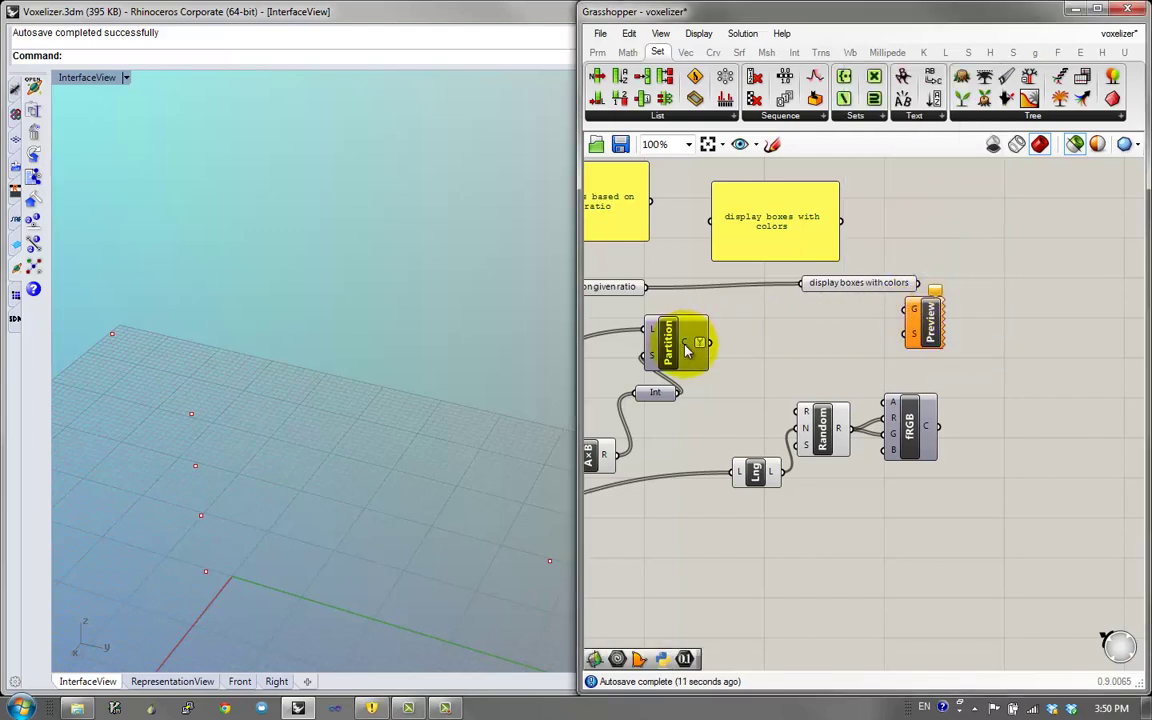
Connect the Partition output to Custom Preview's Geometry input and the colours to its Shader input, moving the component farther along
left_click_drag(707, 342, 1027, 323)
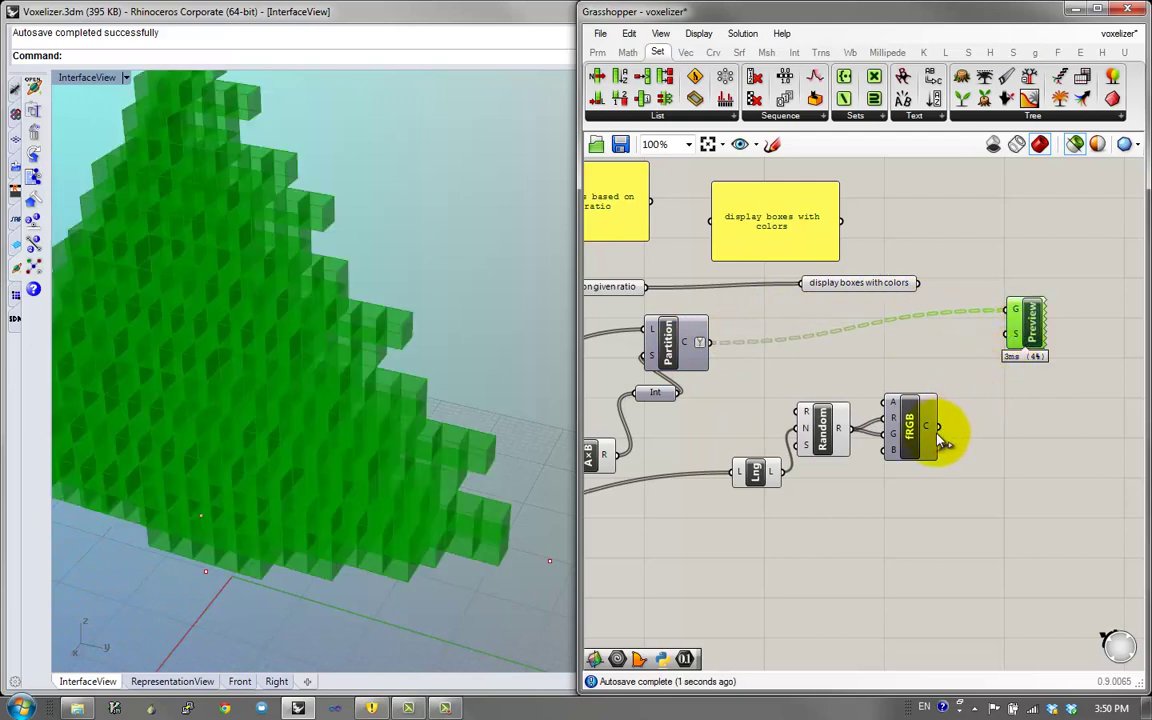
left_click_drag(939, 427, 1005, 334)
left_click(1030, 322)
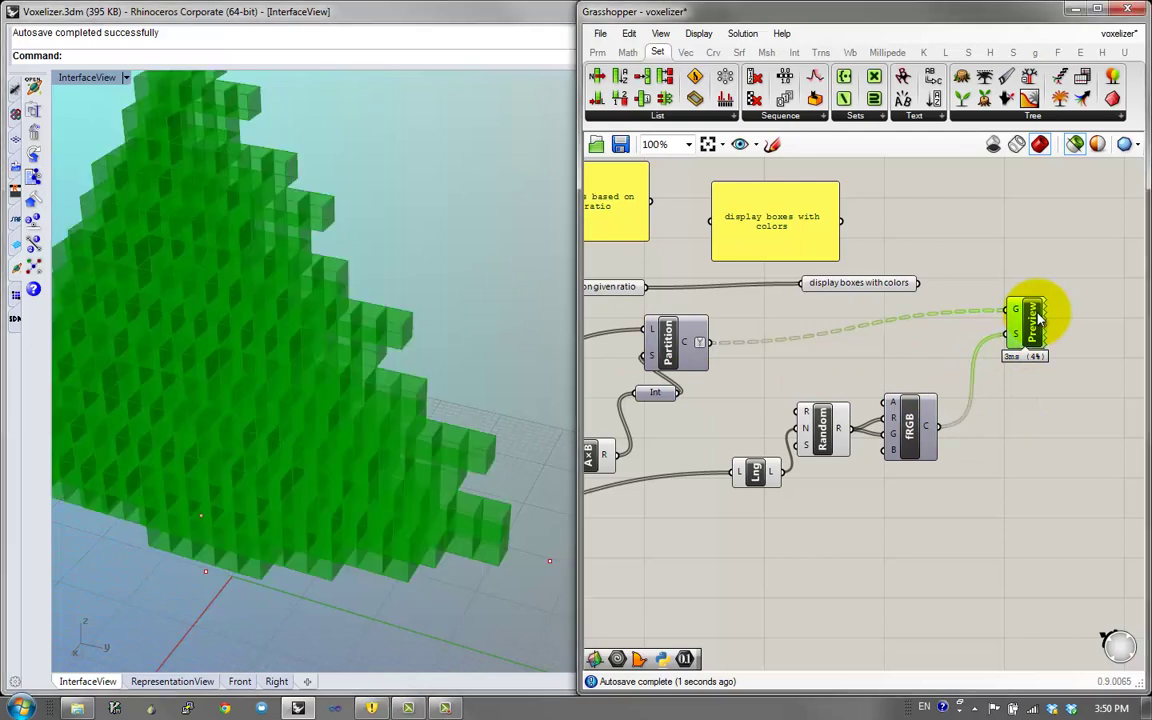
Turn off the selected-objects-only preview mode and deselect the Custom Preview component
left_click(1076, 145)
left_click(1075, 249)
right_click_drag(328, 307, 298, 328)
scroll(990, 470, "down", 4)
scroll(1004, 525, "up", 1)
Select the voxelizer components leading up to Custom Preview and turn off their preview geometry
left_click_drag(1005, 540, 597, 255)
scroll(1021, 411, "down", 4)
left_click_drag(985, 355, 681, 470)
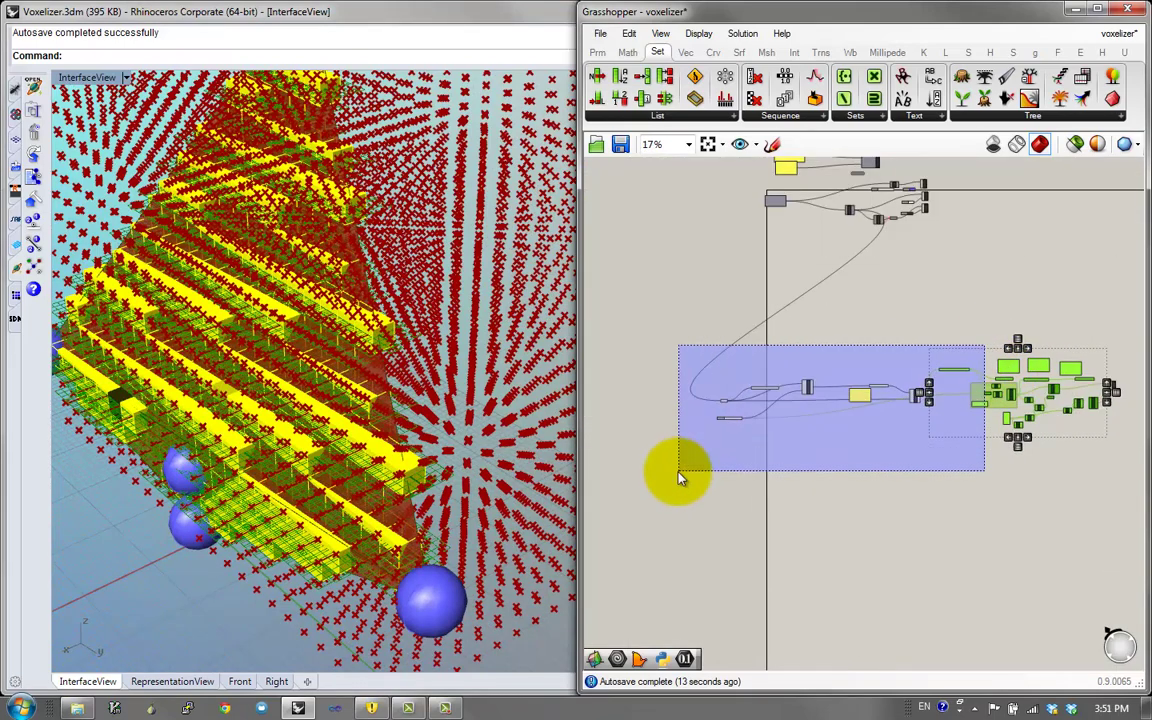
middle_click(758, 422)
left_click(806, 374)
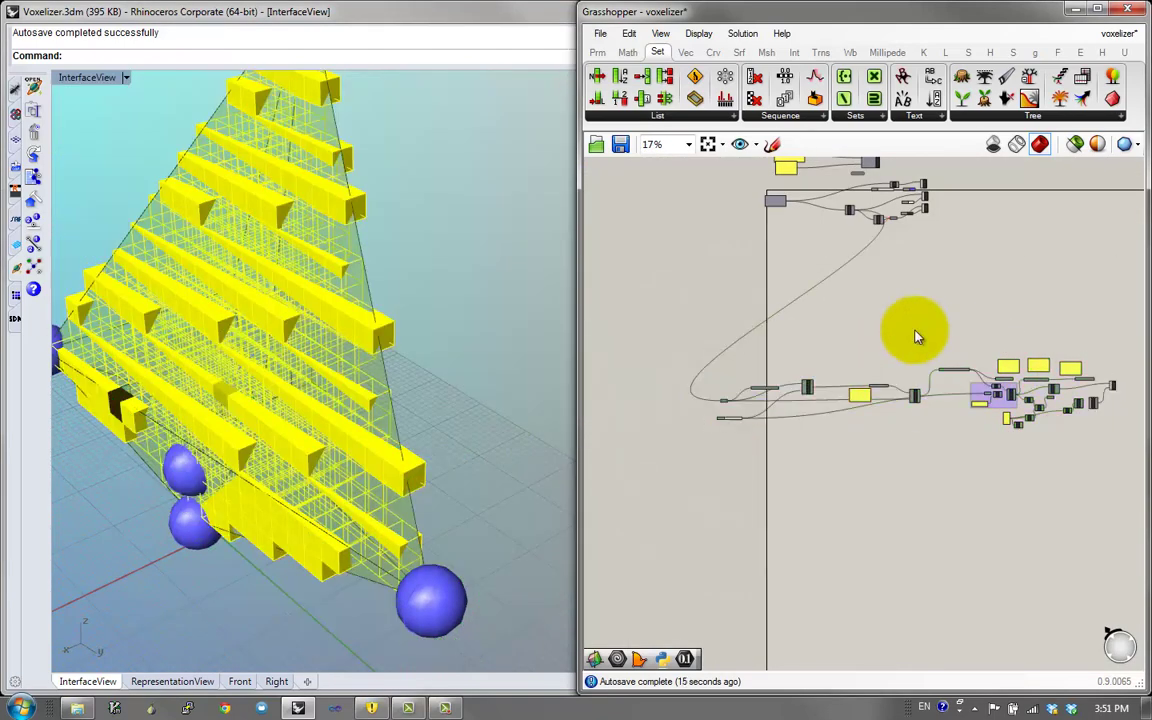
left_click(671, 430)
right_click_drag(1099, 417, 987, 437)
scroll(987, 437, "up", 4)
mouse_move(378, 372)
right_mouse_down()
mouse_move(329, 355)
mouse_move(238, 292)
mouse_move(375, 395)
right_mouse_up()
scroll(920, 411, "up", 6)
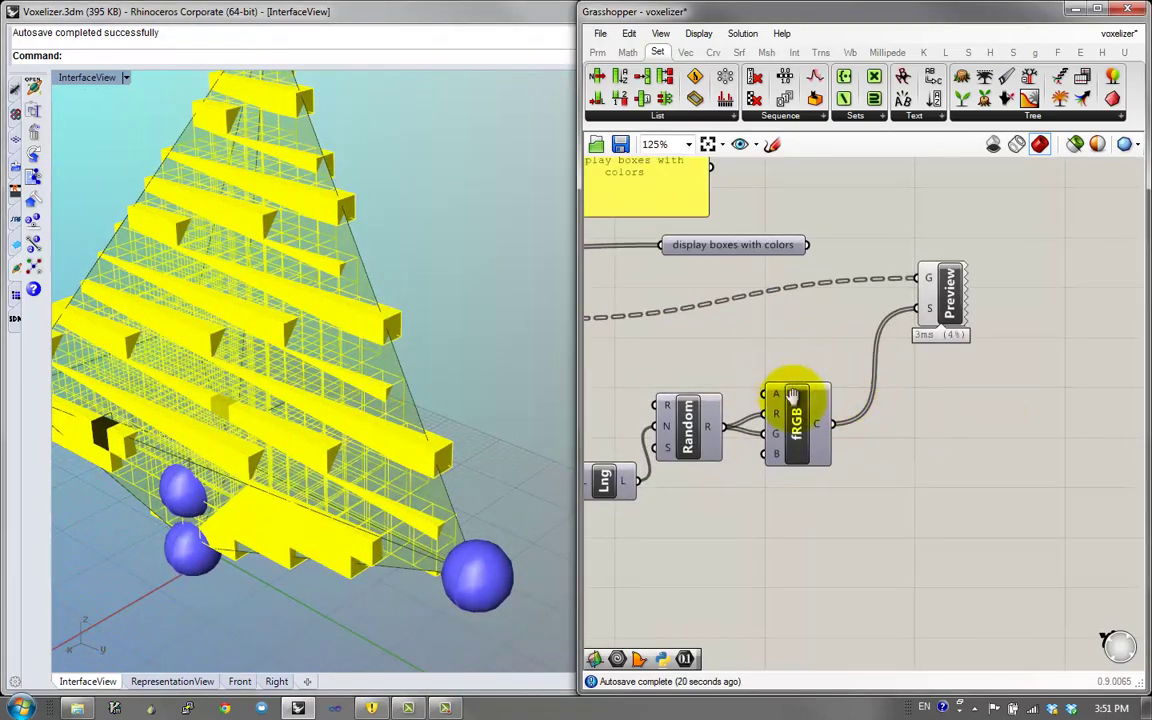
Add a Param Viewer fed by the Partition output and place a copy of it above the Custom Preview component
scroll(792, 397, "down", 3)
scroll(864, 391, "up", 1)
double_click(866, 389)
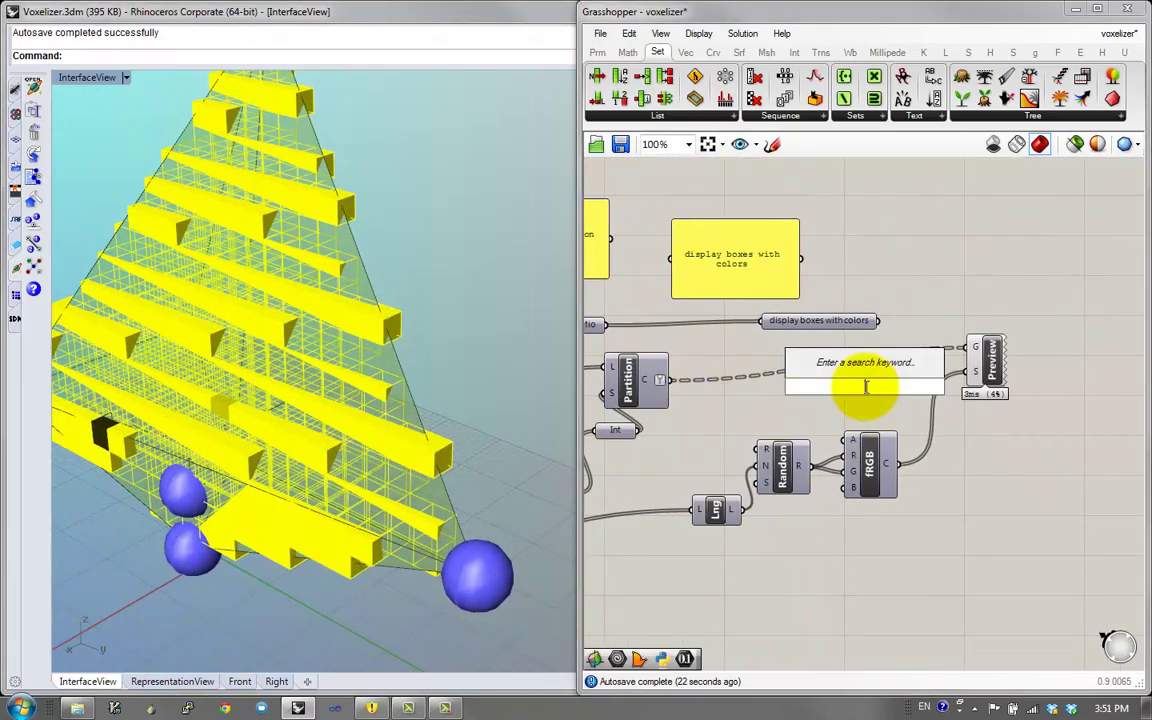
type("param")
key("Return")
left_click_drag(667, 380, 784, 386)
left_click_drag(865, 355, 915, 238)
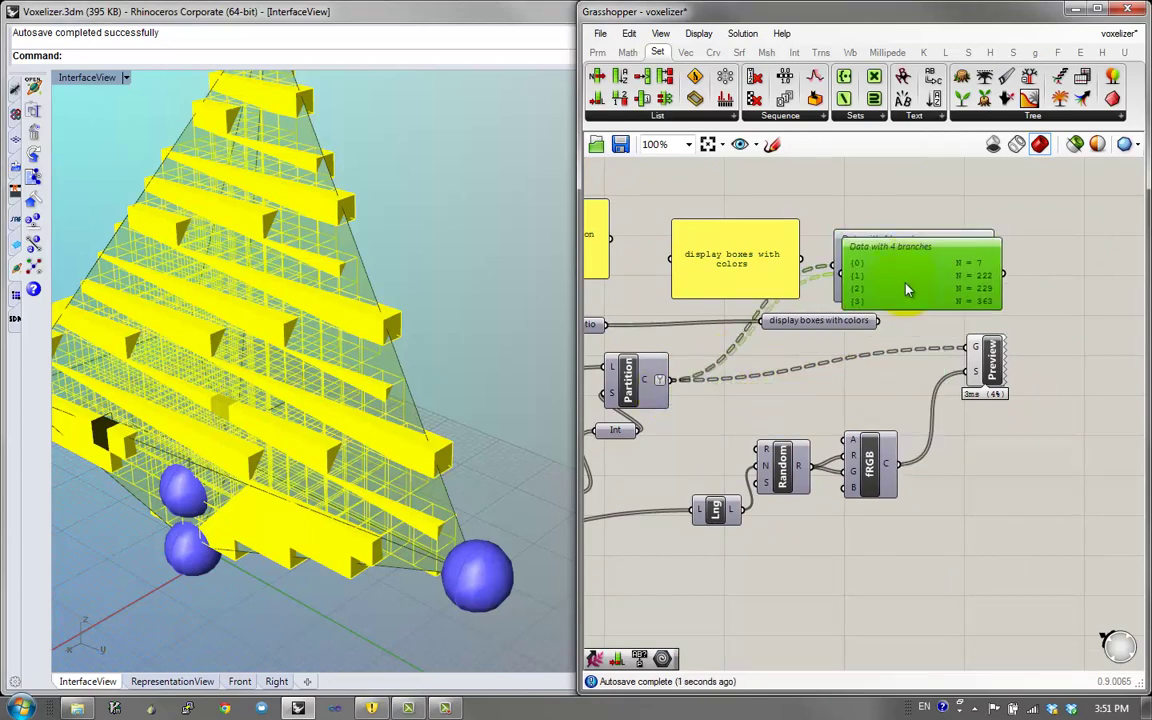
Show the upper Param Viewer as a tree diagram and connect the second viewer to the fRGB colour output
double_click(907, 290)
scroll(910, 288, "up", 2)
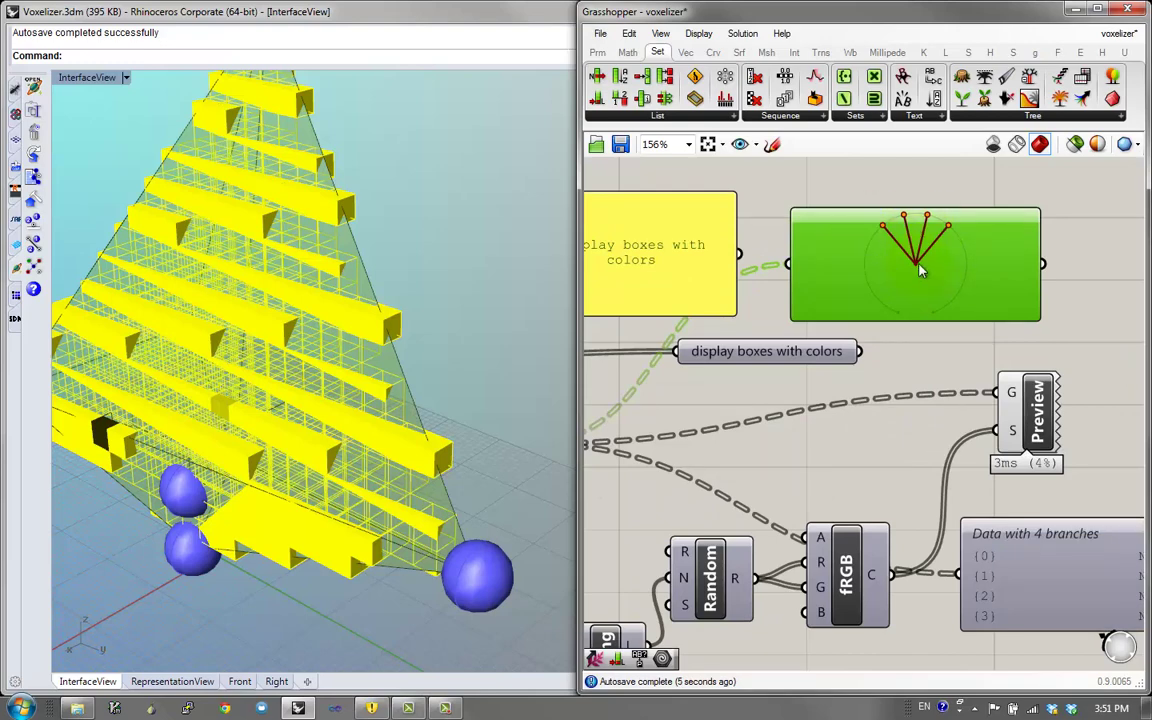
right_click_drag(907, 255, 804, 256)
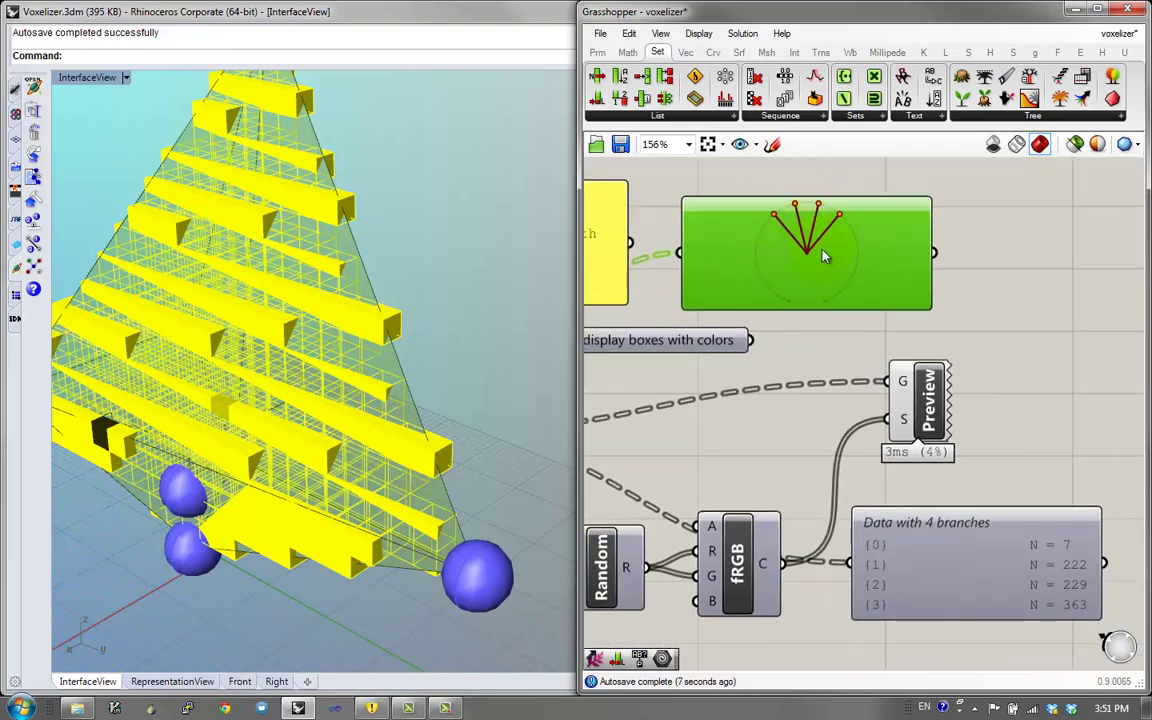
left_click_drag(784, 566, 856, 570)
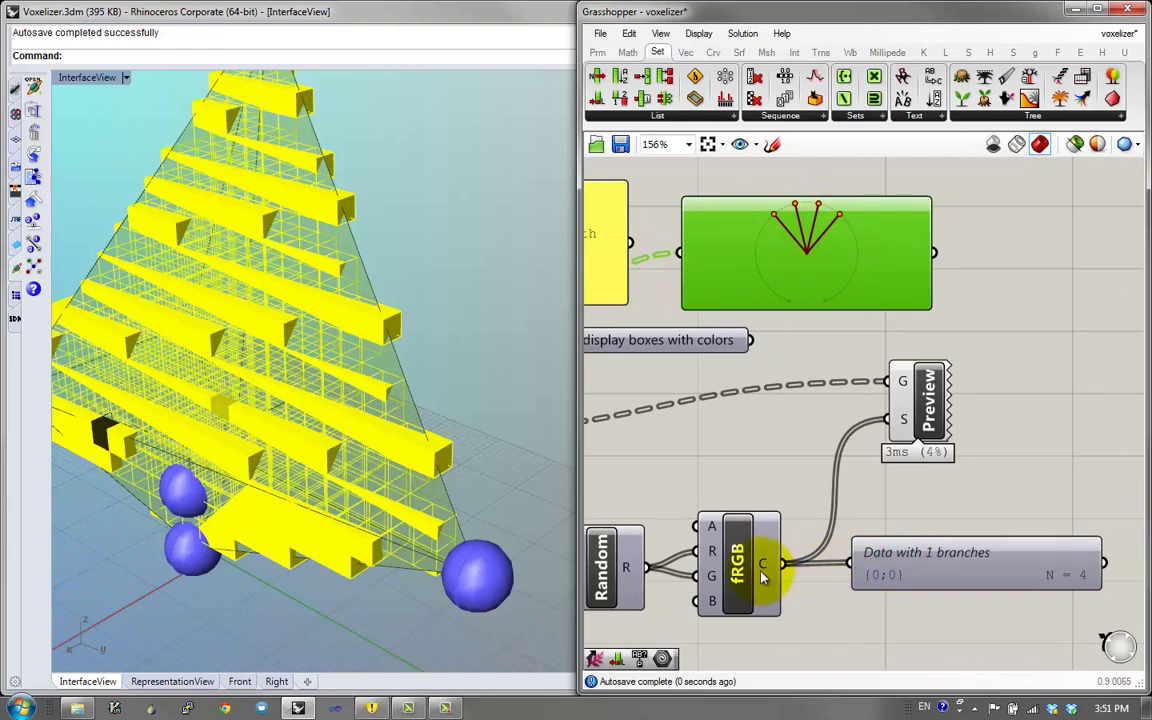
left_click_drag(750, 562, 747, 542)
double_click(908, 565)
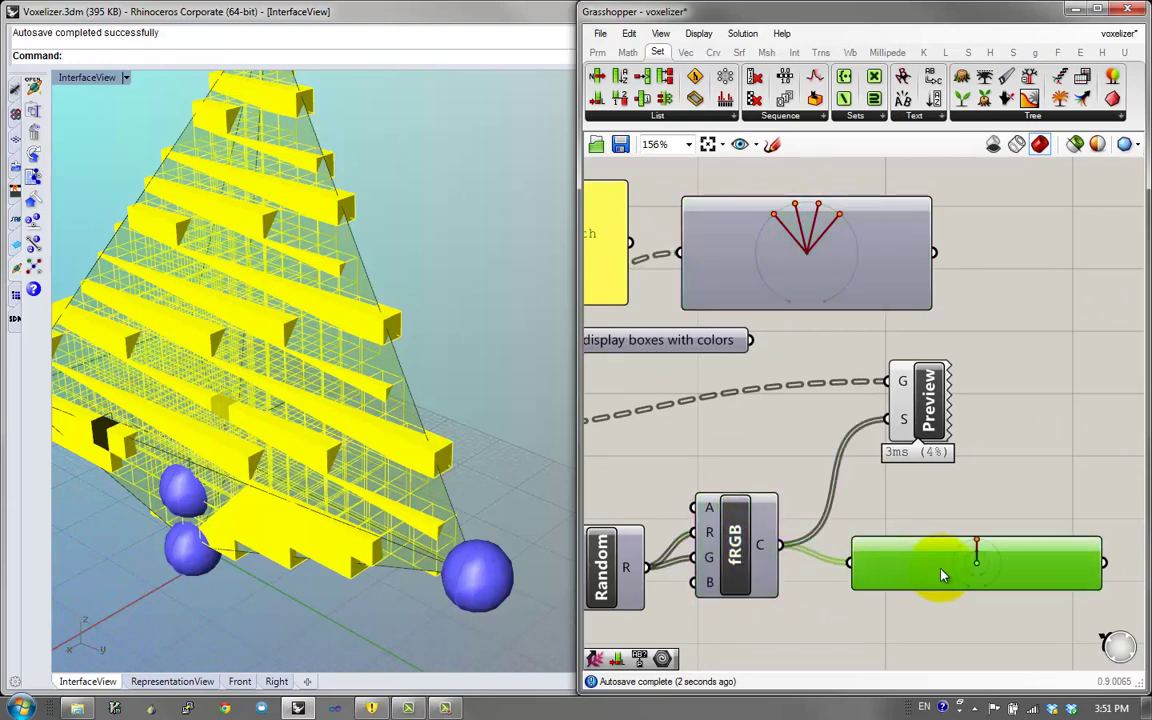
double_click(941, 574)
right_click_drag(817, 381, 834, 419)
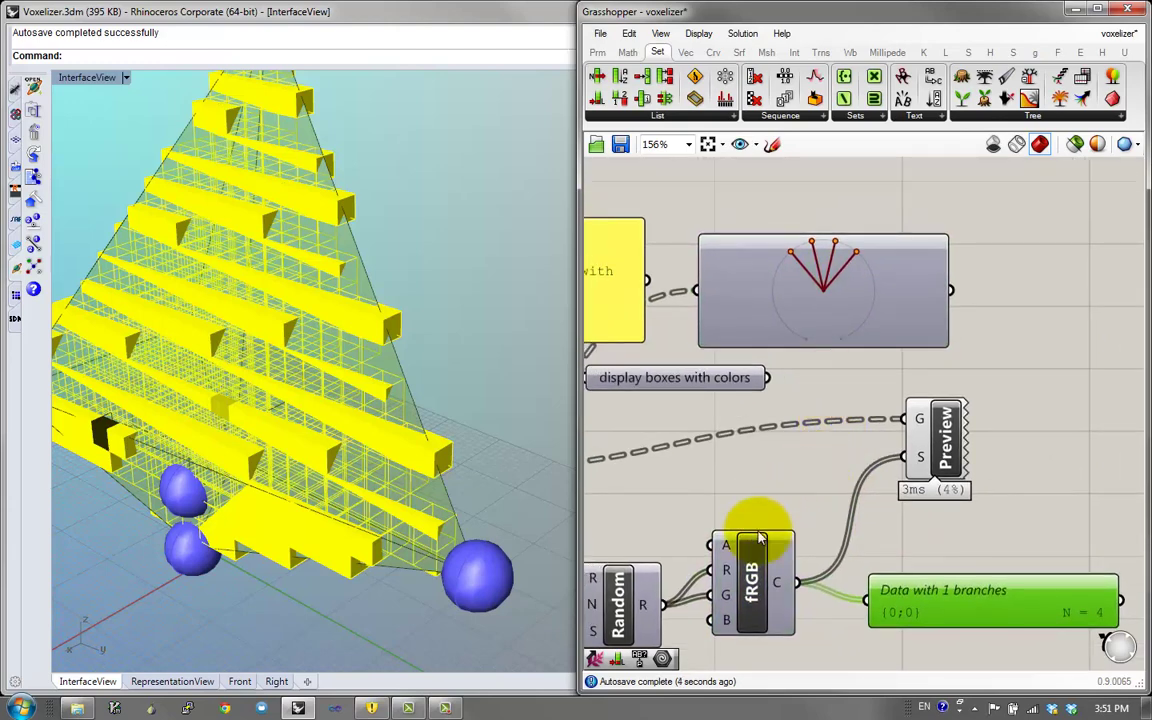
Graft the C output of the fRGB component
left_click(765, 590)
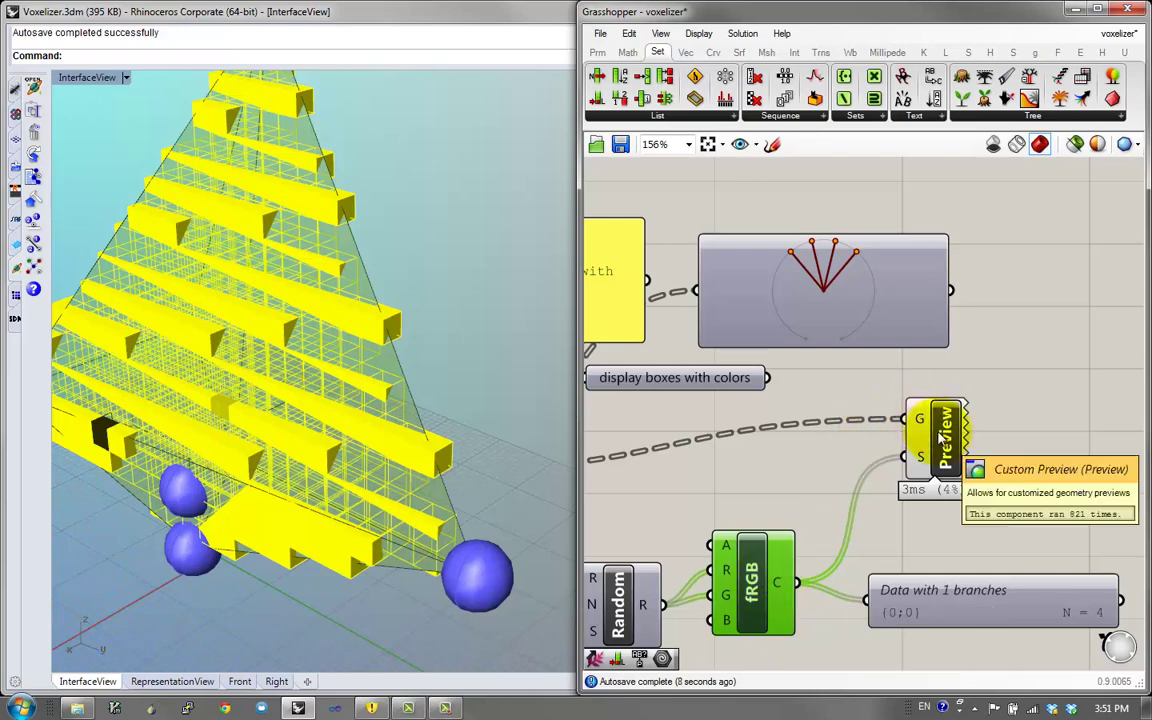
right_click_drag(771, 507, 895, 470)
scroll(882, 478, "down", 2)
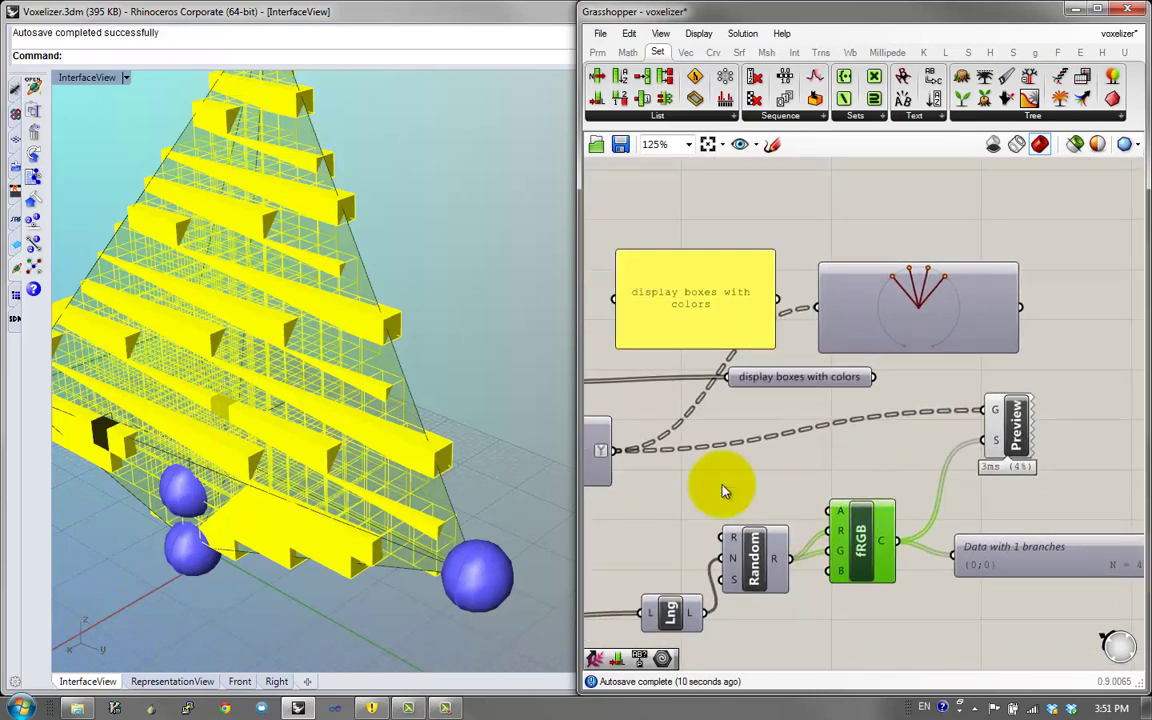
right_click_drag(866, 369, 873, 427)
right_click_drag(942, 545, 905, 432)
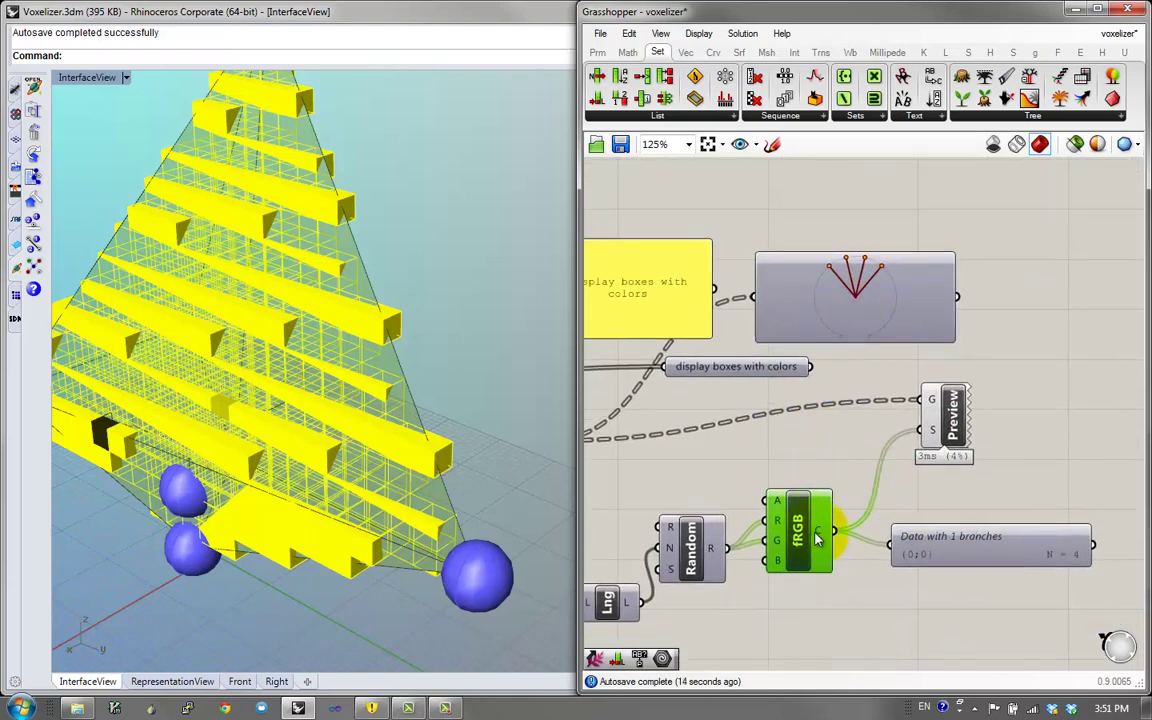
mouse_move(817, 538)
right_click(818, 535)
left_click(860, 601)
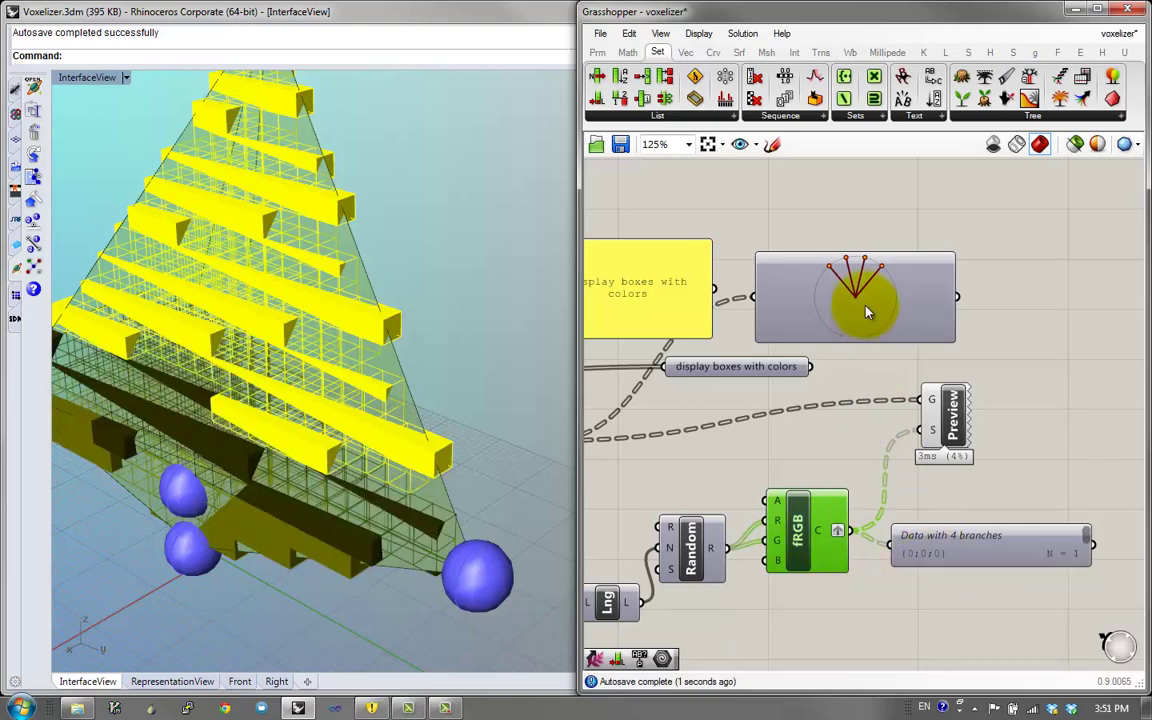
Simplify the fRGB C output and show its Param Viewer as a tree diagram to compare with the Partition tree
right_click(838, 535)
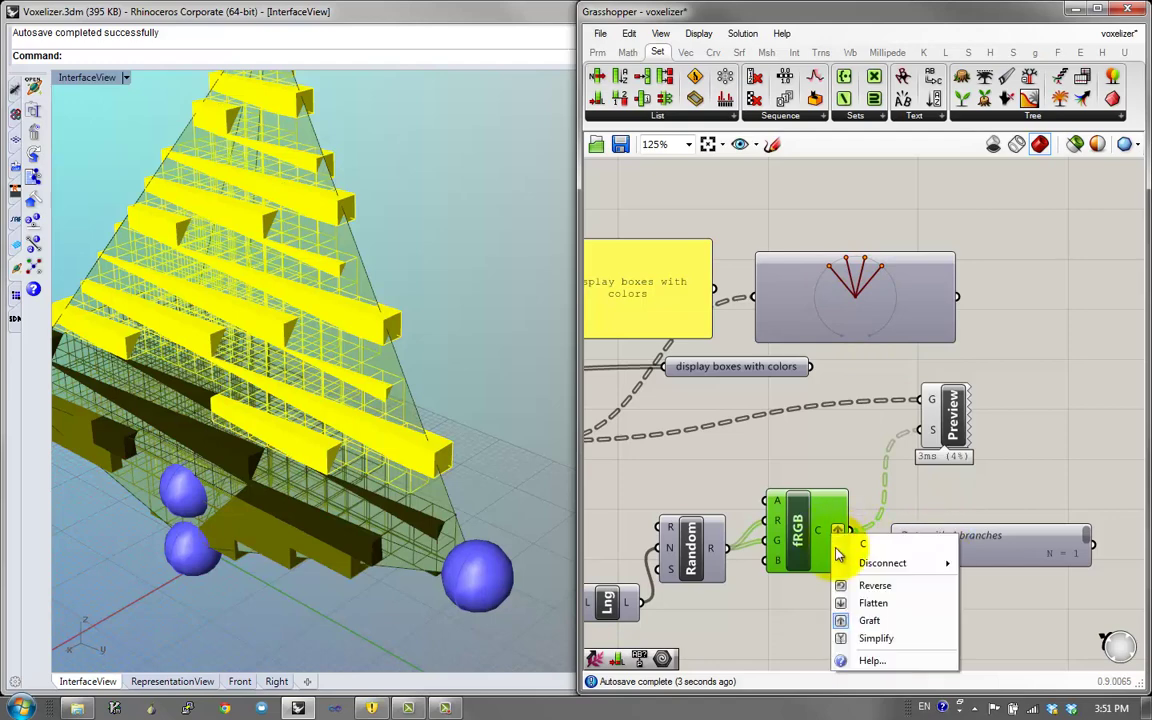
left_click(850, 636)
left_click(947, 540)
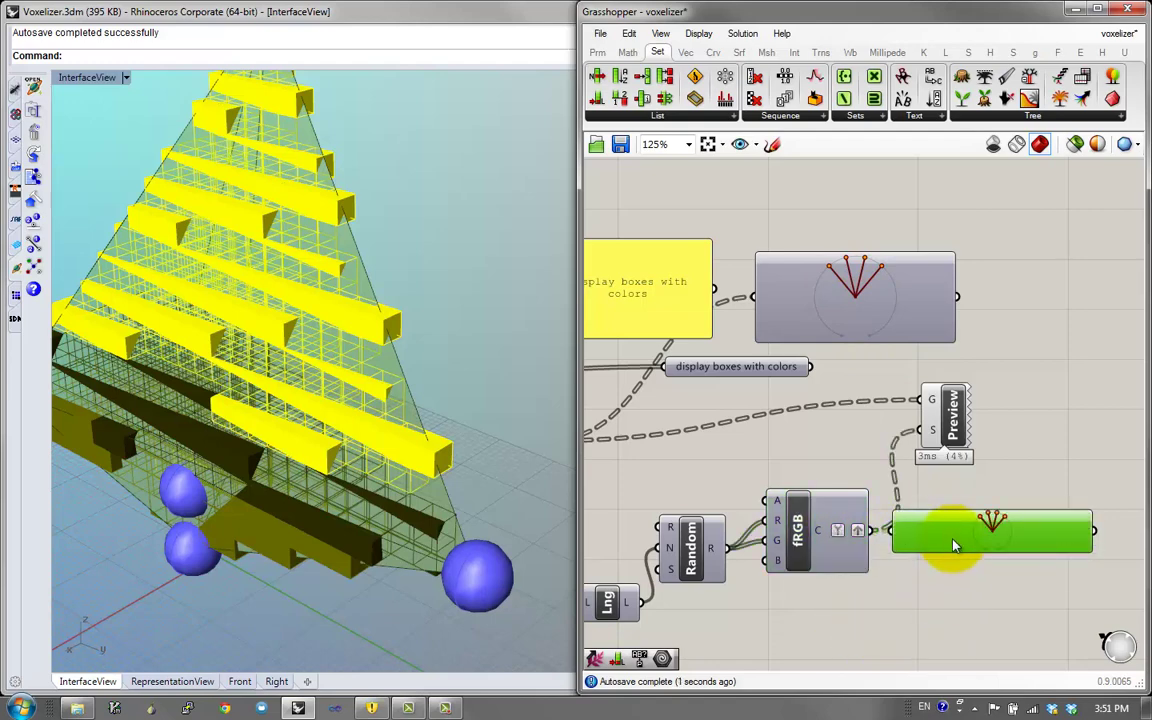
scroll(985, 535, "up", 4)
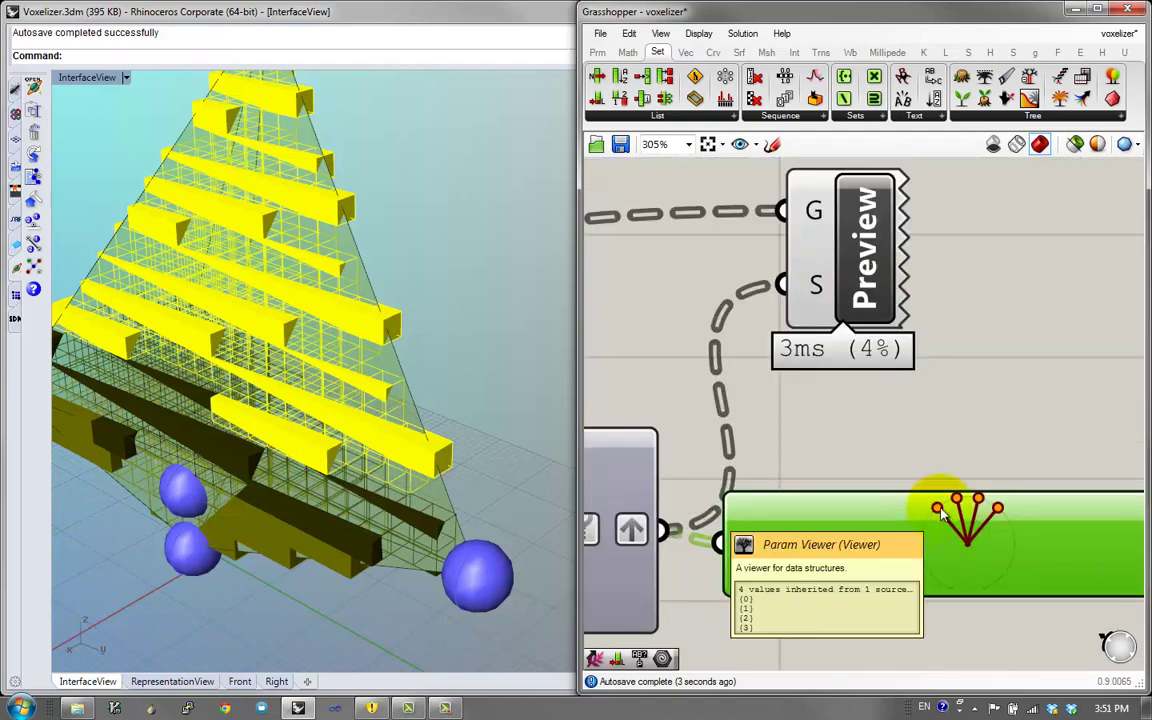
scroll(968, 497, "down", 4)
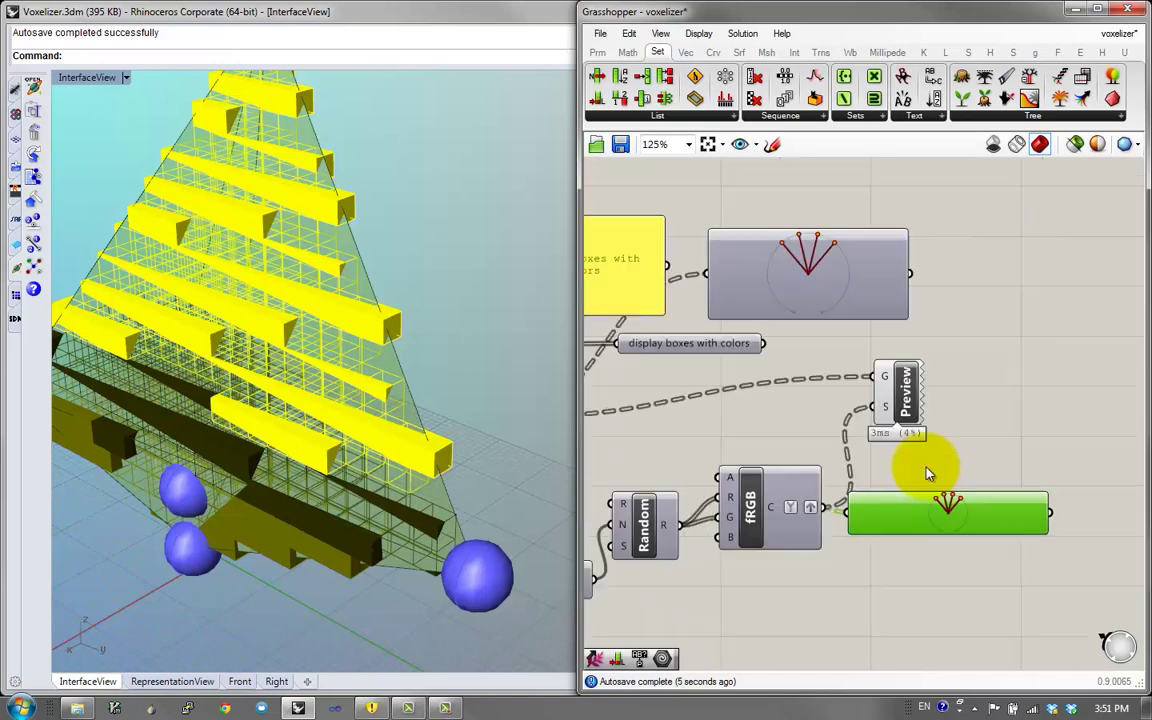
scroll(836, 320, "up", 1)
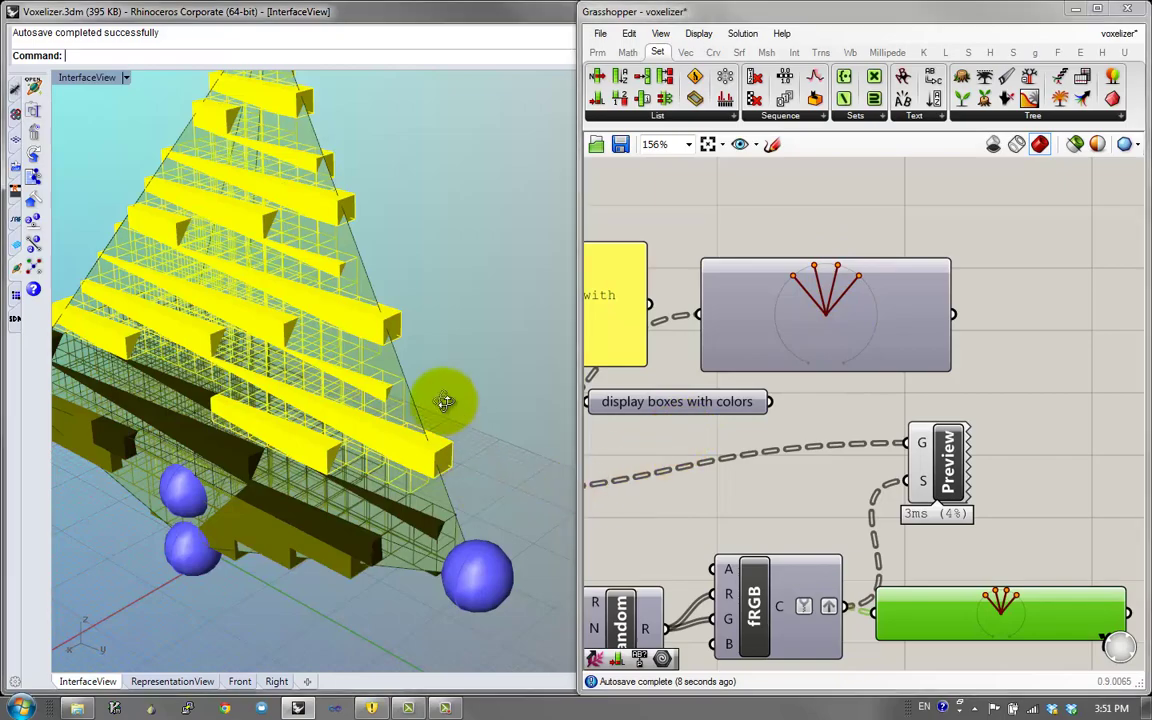
Move the List Length component closer to the multiplication and shift the Random component toward it
right_click_drag(442, 399, 432, 428)
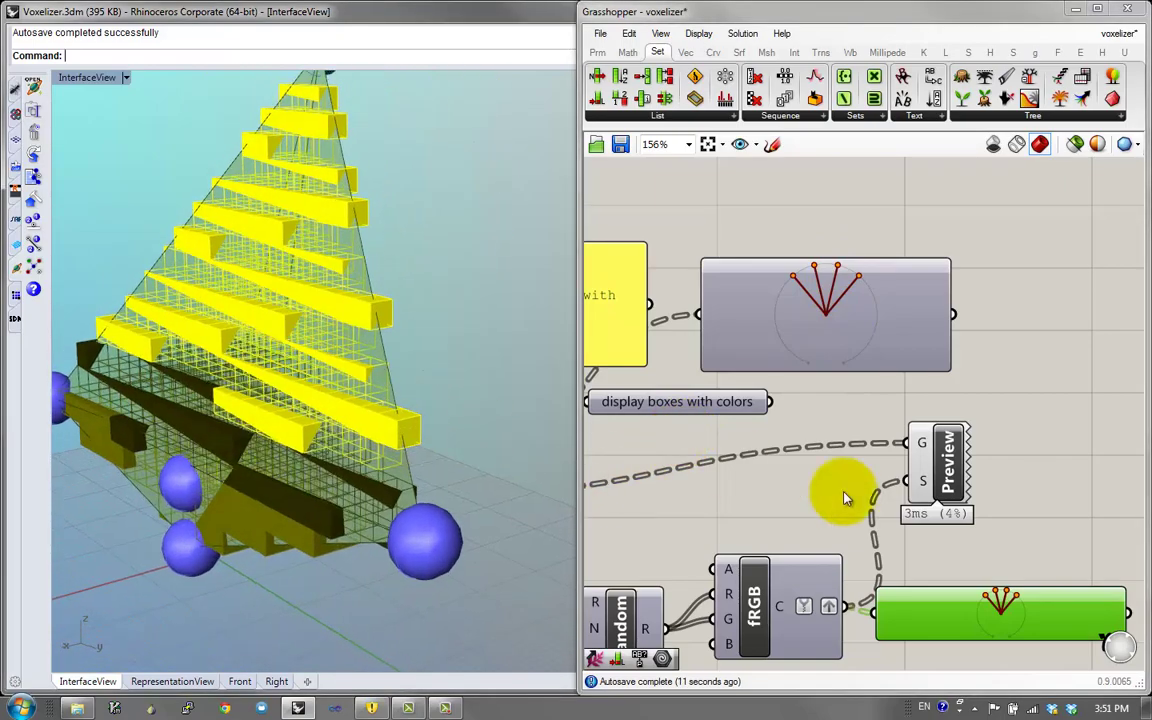
right_click_drag(890, 527, 1022, 386)
scroll(1020, 386, "down", 1)
right_click_drag(832, 448, 974, 421)
left_click_drag(868, 502, 797, 478)
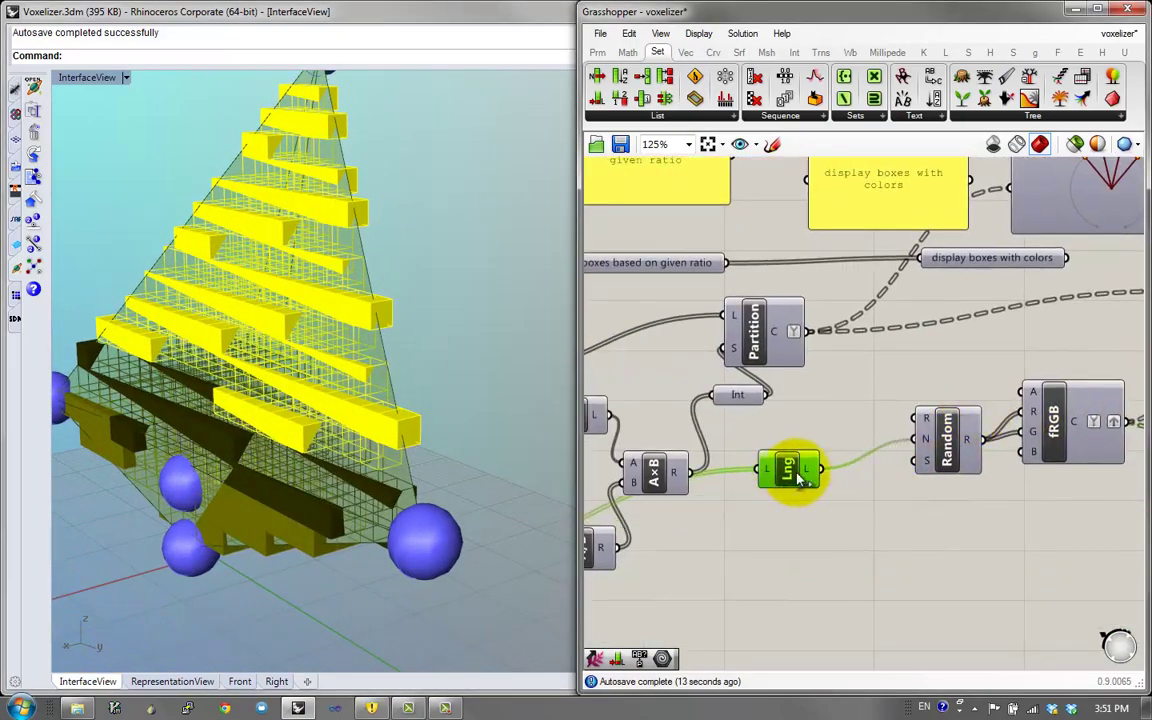
left_click_drag(946, 443, 913, 445)
Change the first value in the ratio panel to 20
right_click_drag(988, 401, 1112, 327)
scroll(1110, 328, "down", 1)
right_click_drag(846, 450, 915, 430)
scroll(741, 427, "up", 2)
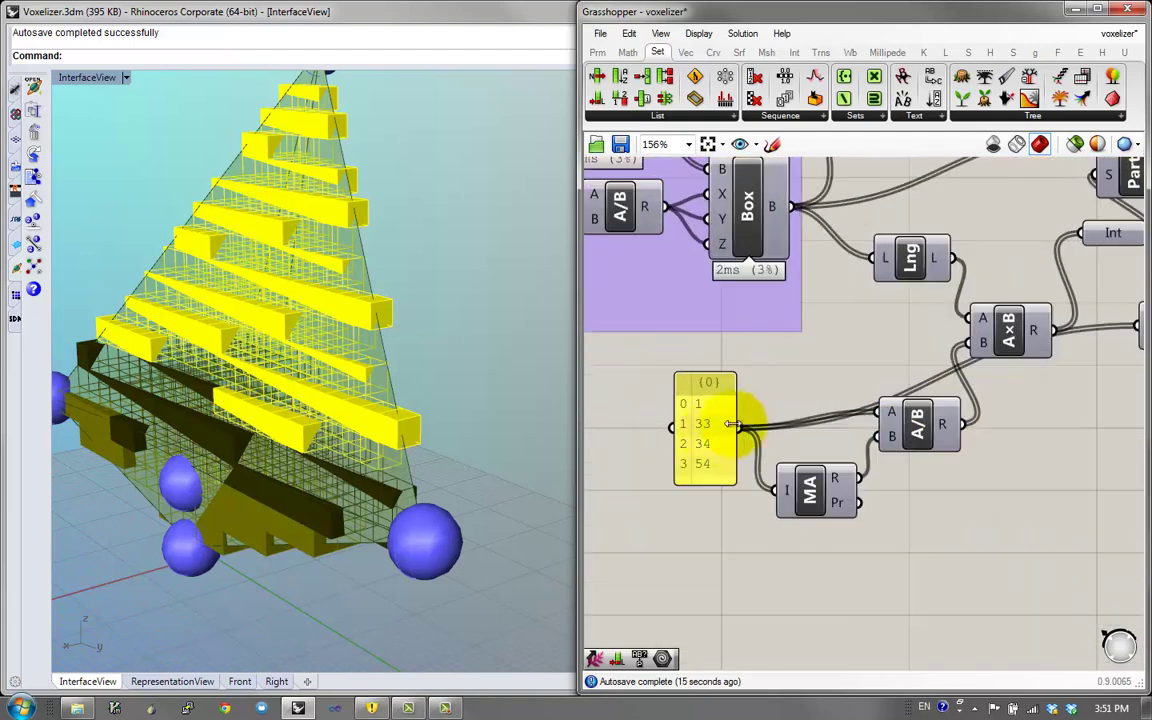
double_click(717, 440)
left_click_drag(626, 352, 562, 352)
type("2")
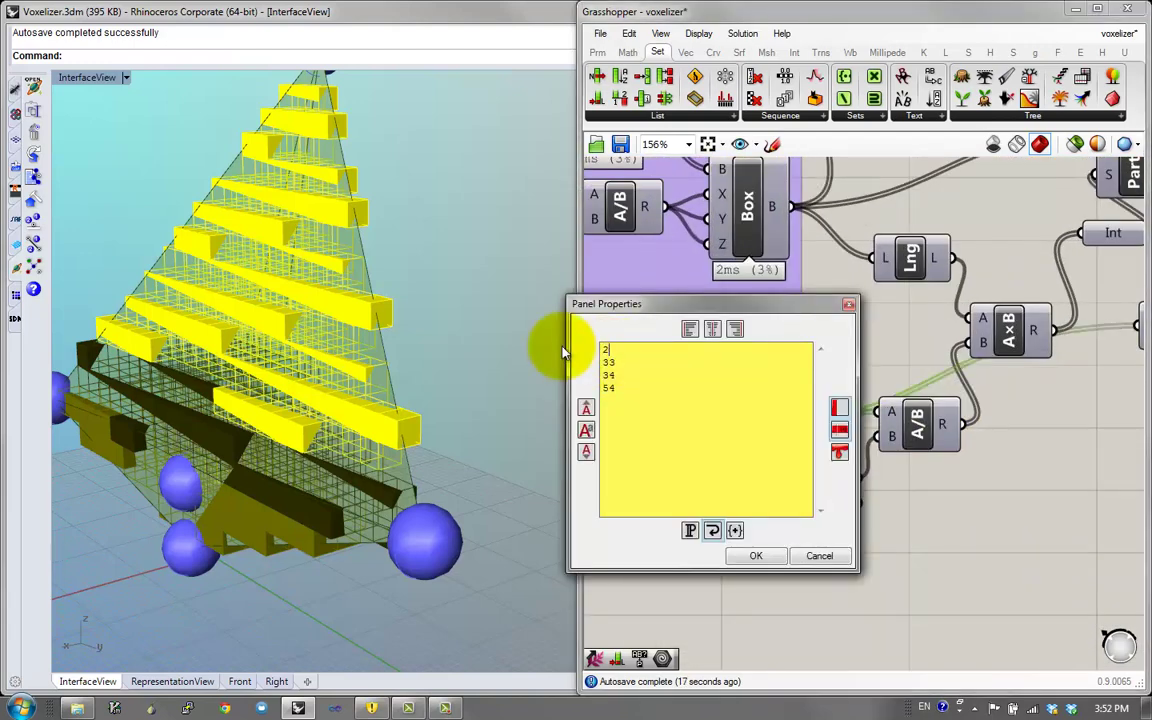
type("0")
left_click(756, 555)
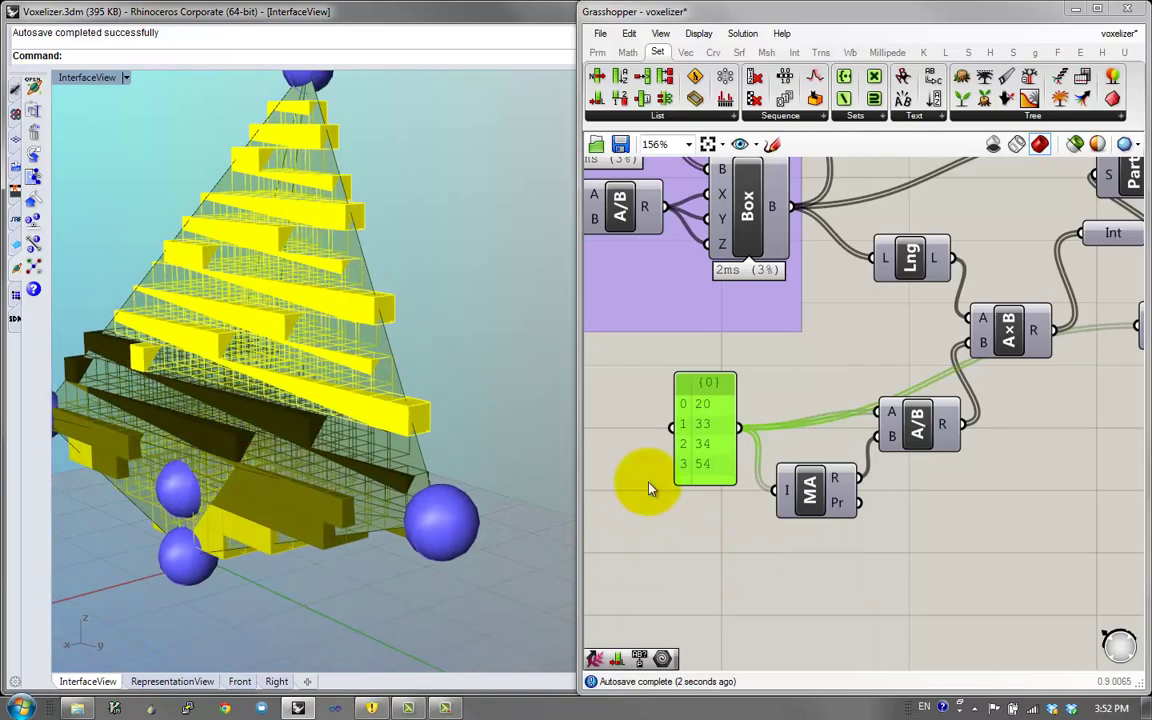
Connect the Random output to the B input of fRGB as well and check the coloured boxes in the viewport
right_click_drag(924, 470, 656, 546)
right_click_drag(854, 490, 632, 519)
right_click_drag(764, 480, 772, 516)
left_click_drag(868, 448, 984, 458)
mouse_move(826, 392)
left_mouse_down()
mouse_move(838, 437)
mouse_move(844, 393)
left_mouse_up()
right_click_drag(313, 393, 302, 309)
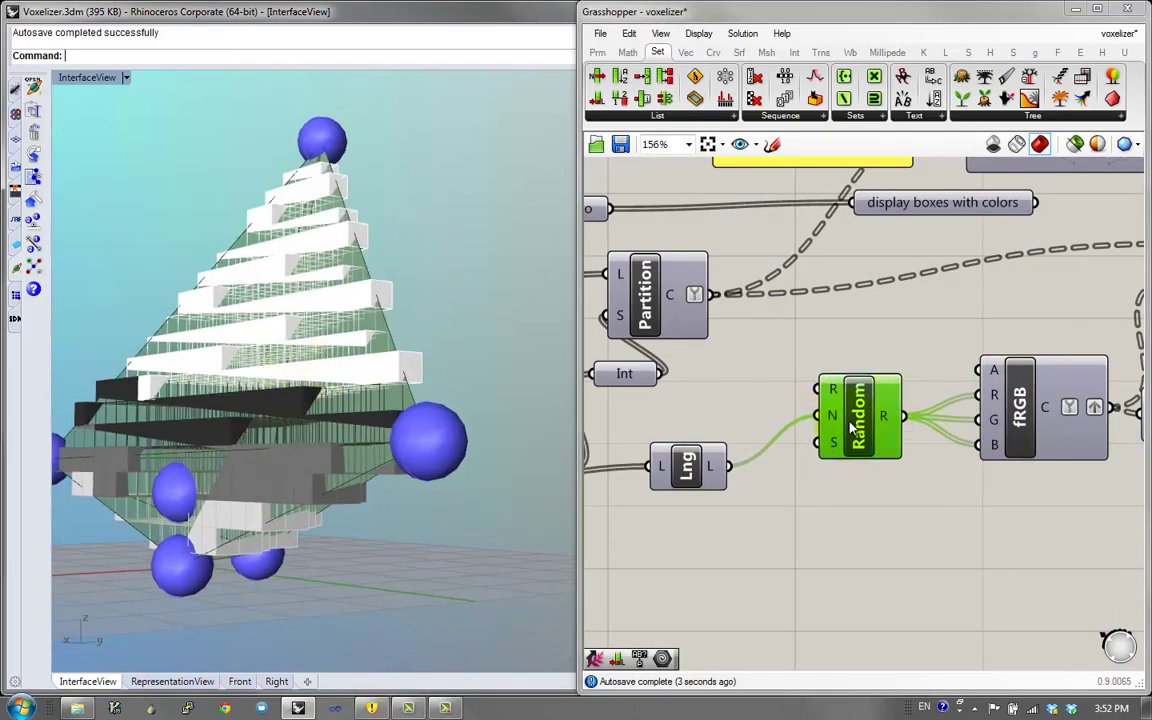
Duplicate Random so the upper one feeds fRGB's R input and the lower one G and B, and stack them neatly
left_click_drag(851, 428, 954, 437)
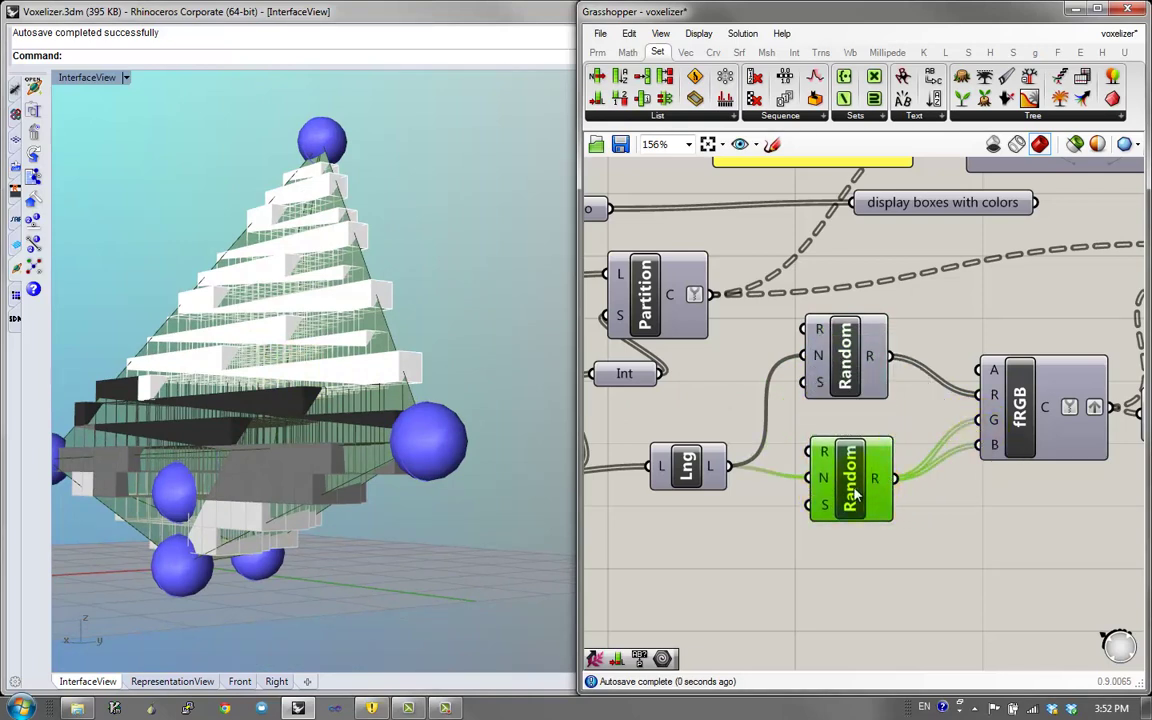
left_click_drag(856, 494, 854, 469)
left_click_drag(846, 358, 851, 367)
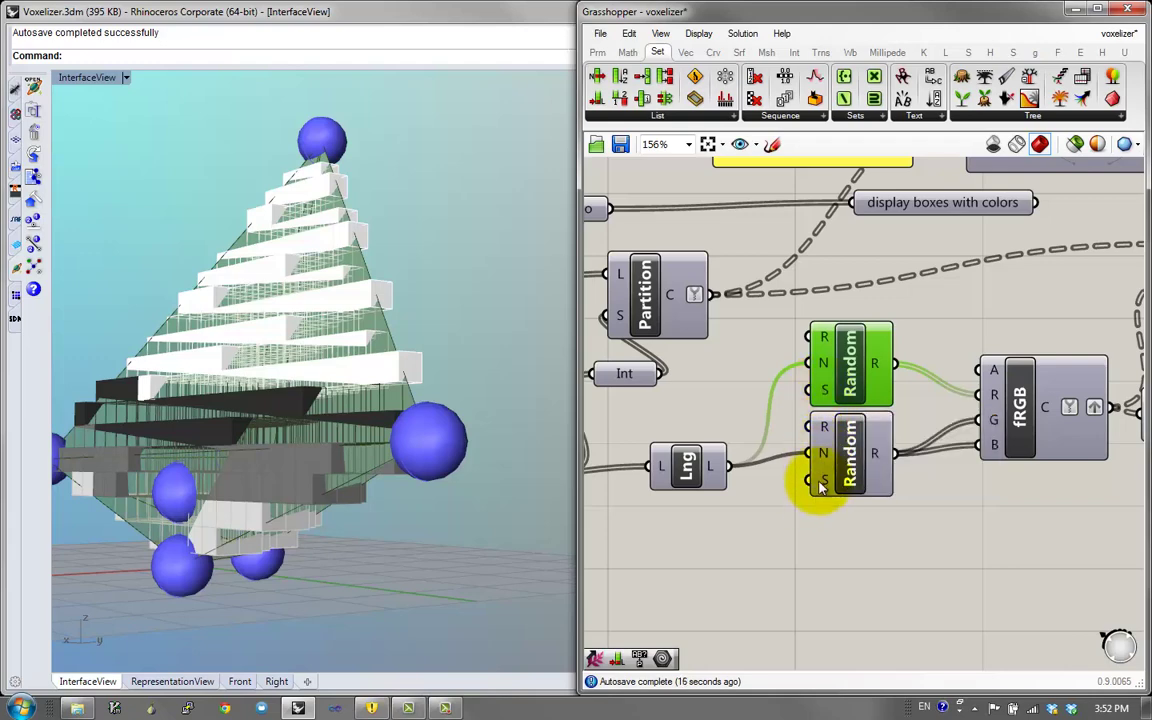
Add a number slider with the value 3 below List Length and connect it to the upper Random's seed input
right_click_drag(820, 487, 930, 497)
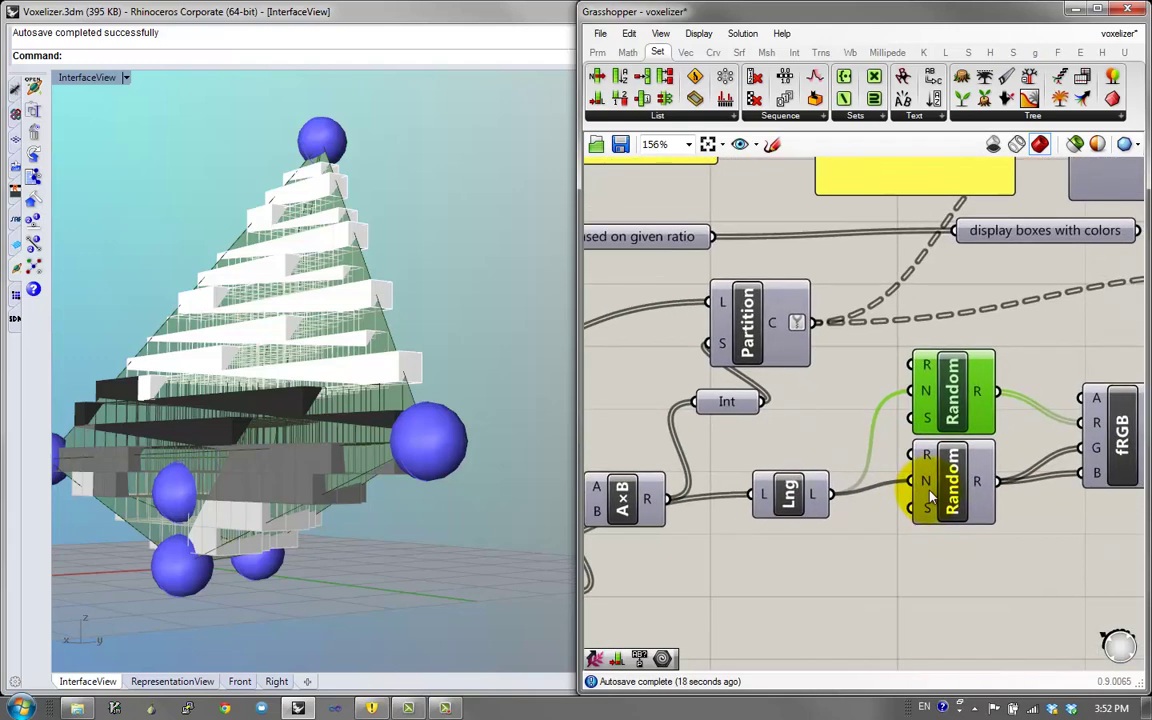
mouse_move(930, 497)
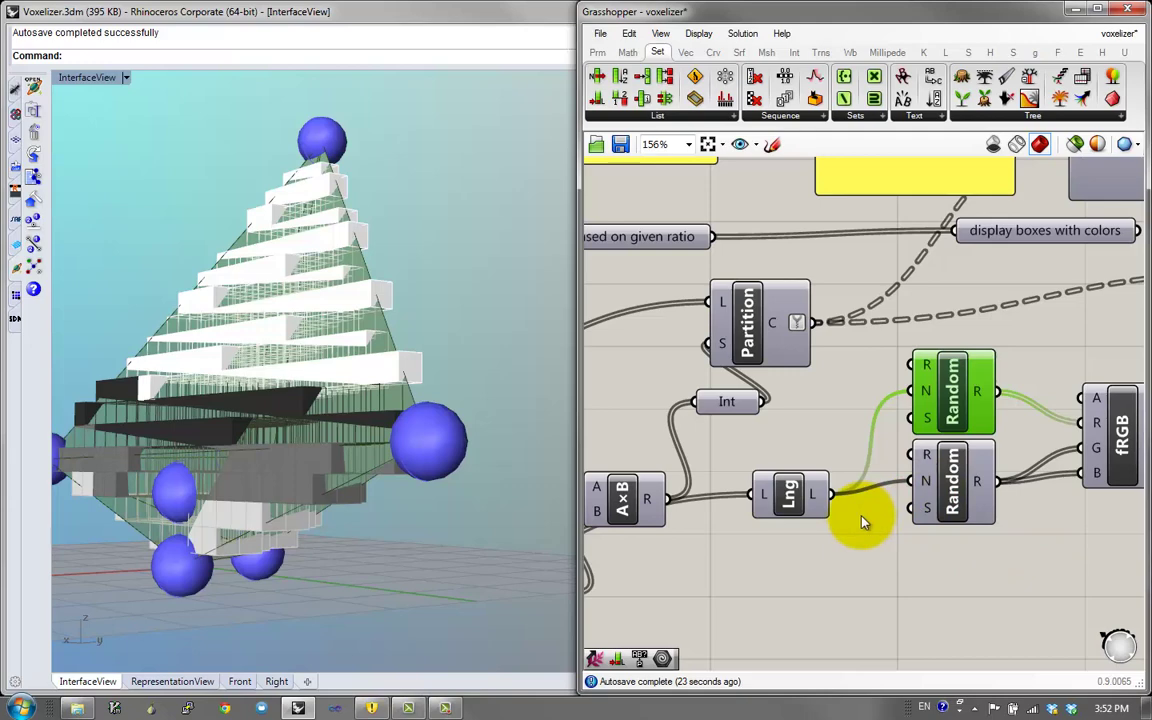
left_click(843, 548)
double_click(818, 558)
type("3")
left_click(813, 543)
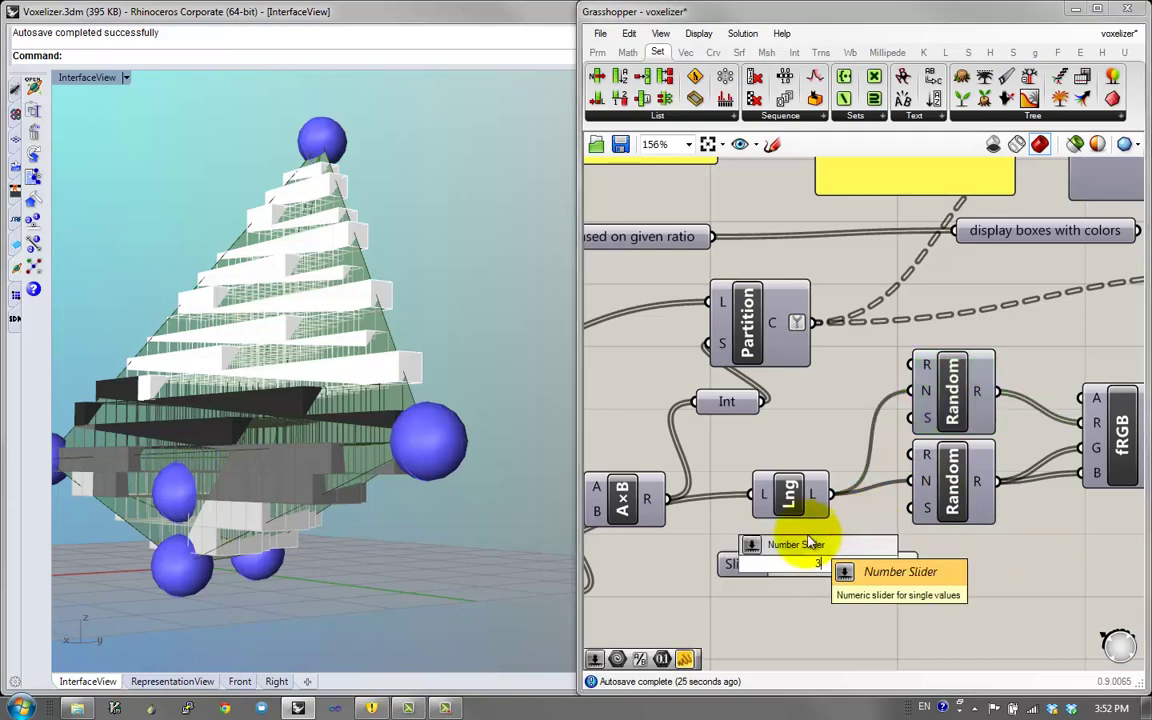
left_click_drag(919, 564, 913, 419)
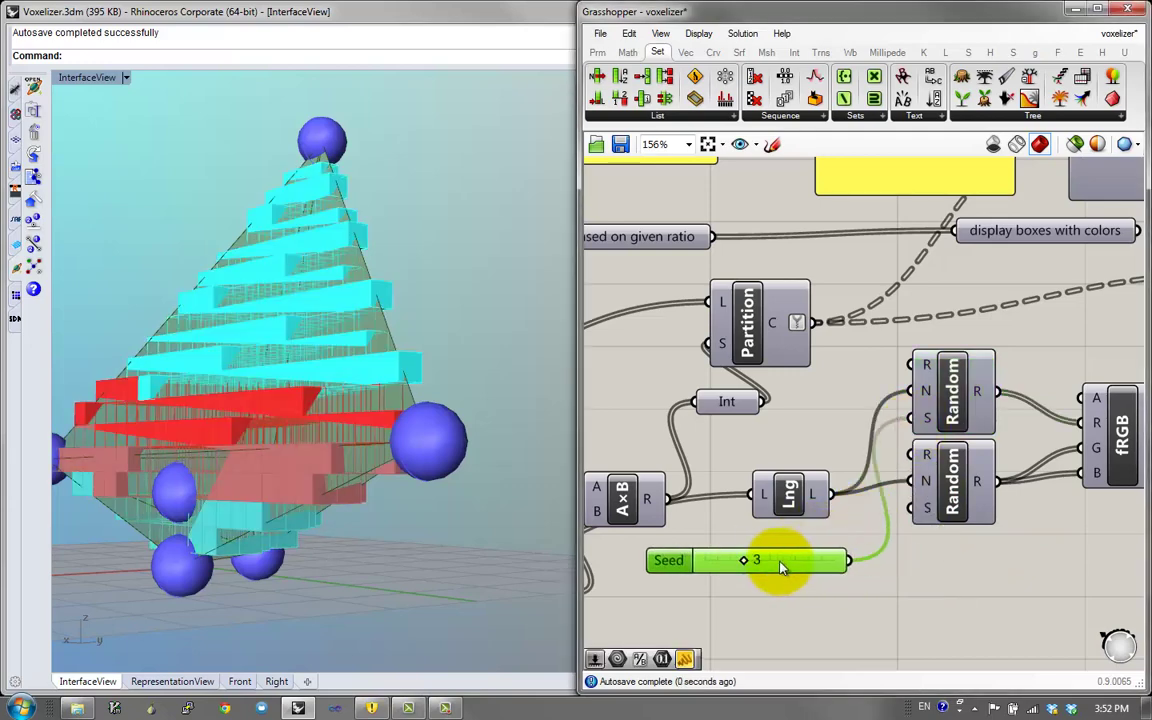
Duplicate the seed slider, place the copy below the original and connect it to the lower Random's seed input
key("ctrl+c")
key("ctrl+v")
left_click_drag(807, 582, 861, 594)
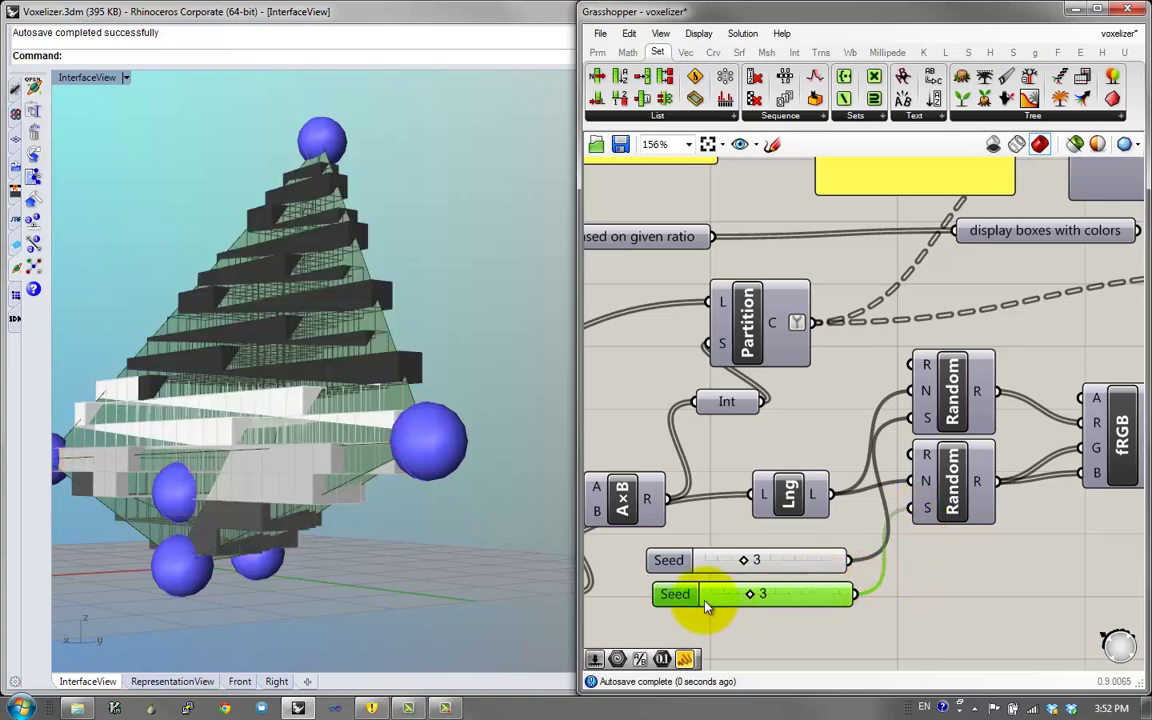
Set the lower Random's seed slider to 10 and the upper Random's seed slider to 0
left_click_drag(762, 594, 842, 594)
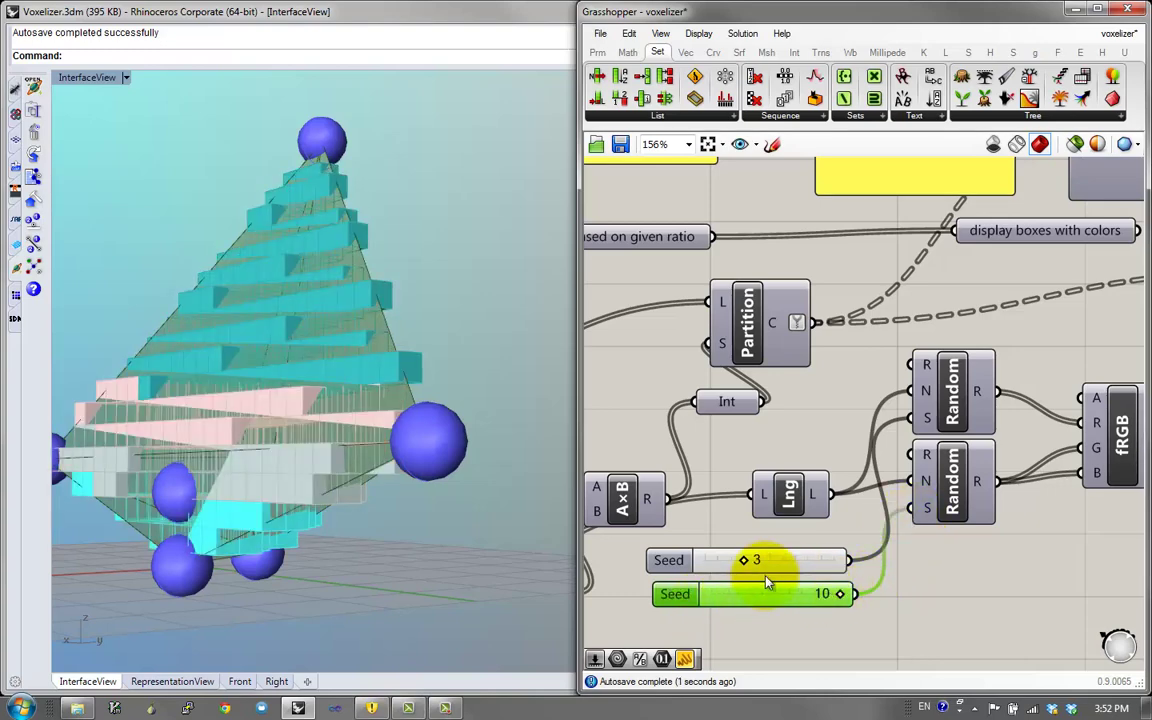
left_click_drag(745, 562, 771, 560)
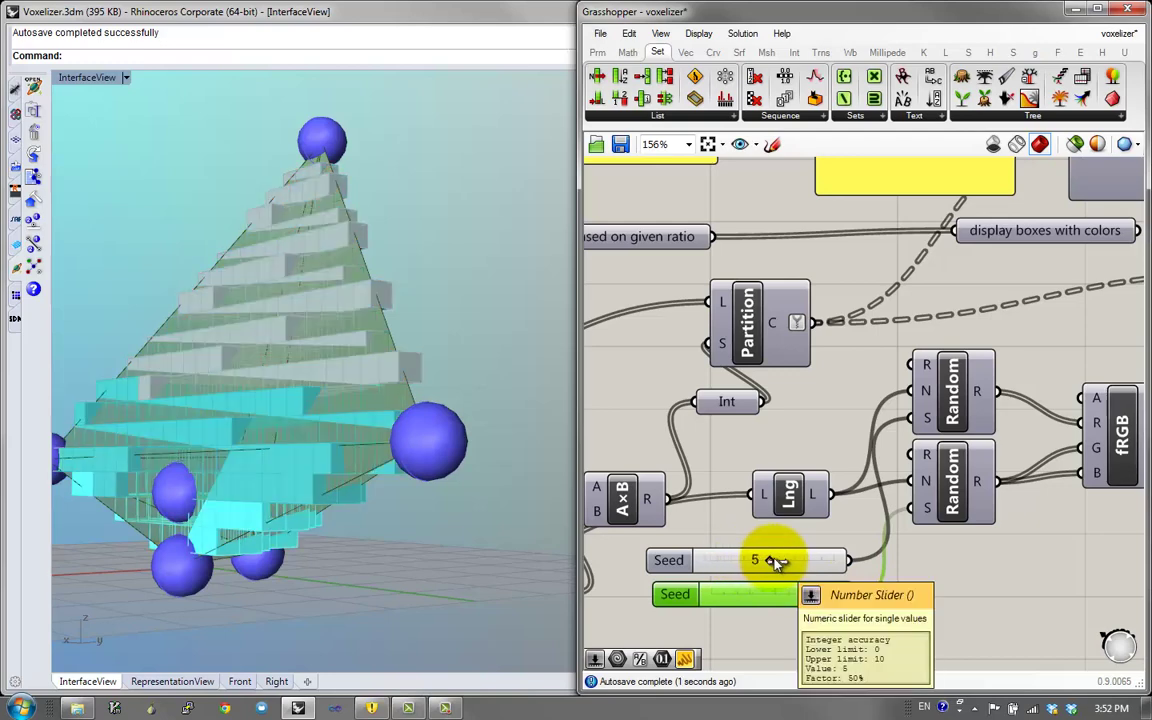
left_click_drag(775, 562, 707, 562)
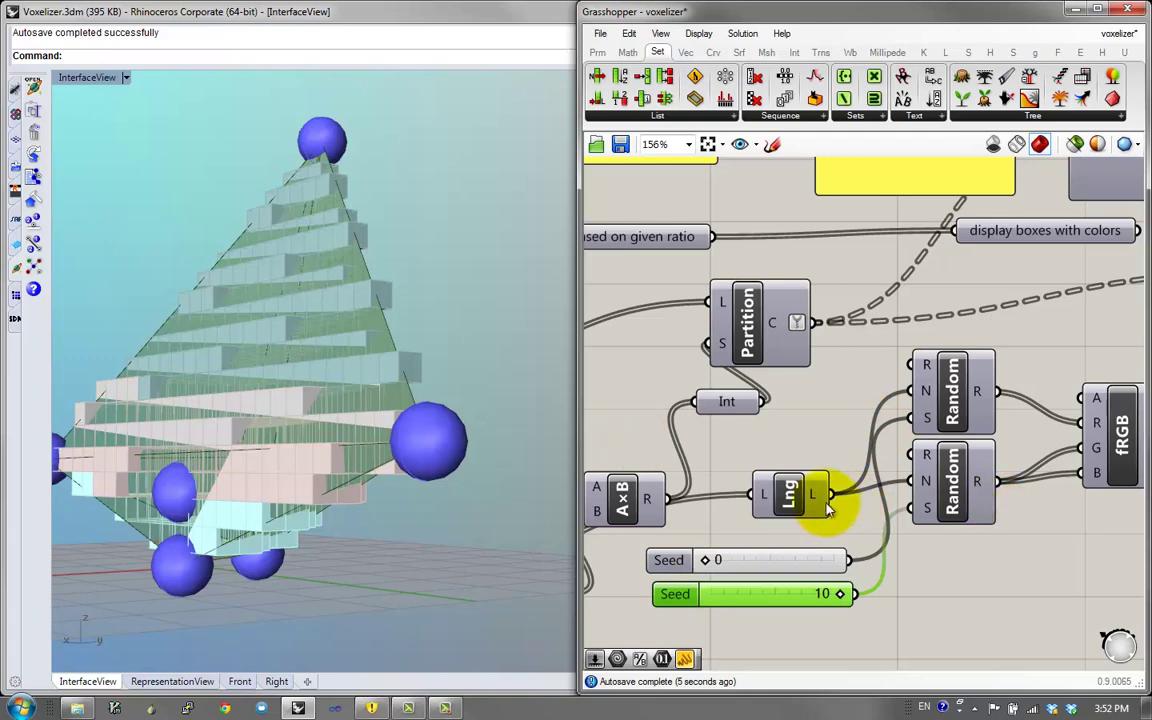
Feed fRGB's B input from the upper Random instead of the lower one and orbit the model to view the colours
right_click_drag(1035, 475, 870, 460)
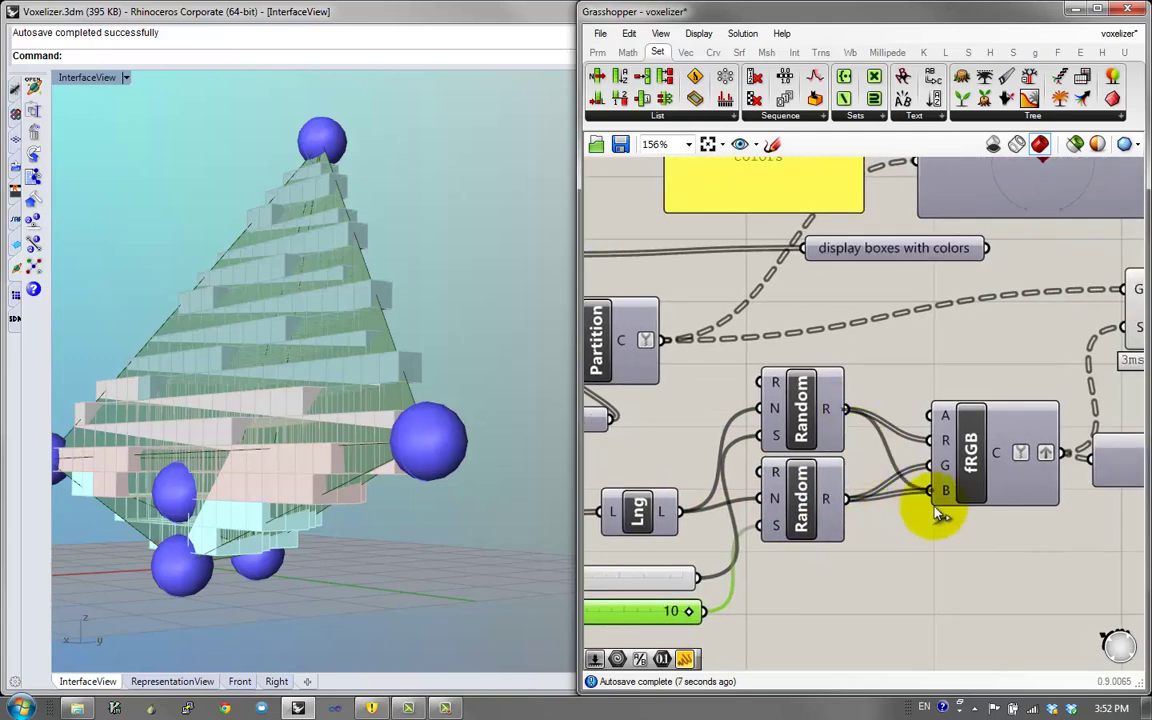
right_click_drag(276, 413, 548, 411)
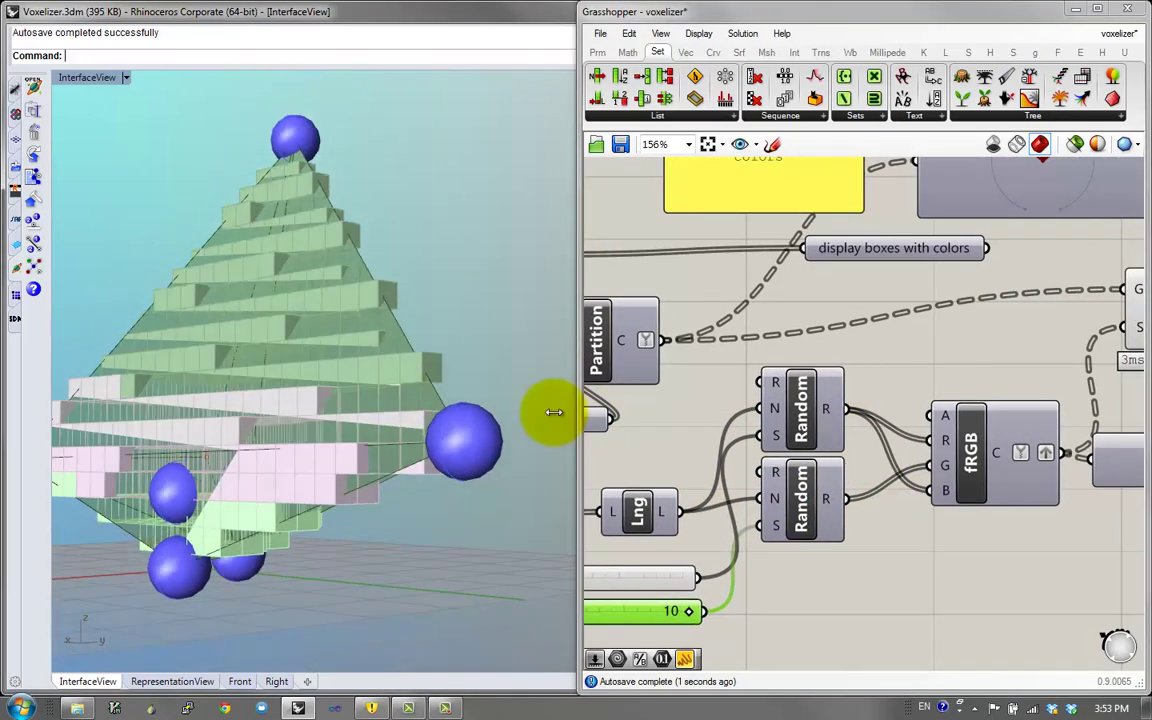
Duplicate the lower Random together with its seed slider and place the copy below the two existing Random components
left_click(805, 533)
right_click_drag(804, 533, 866, 508)
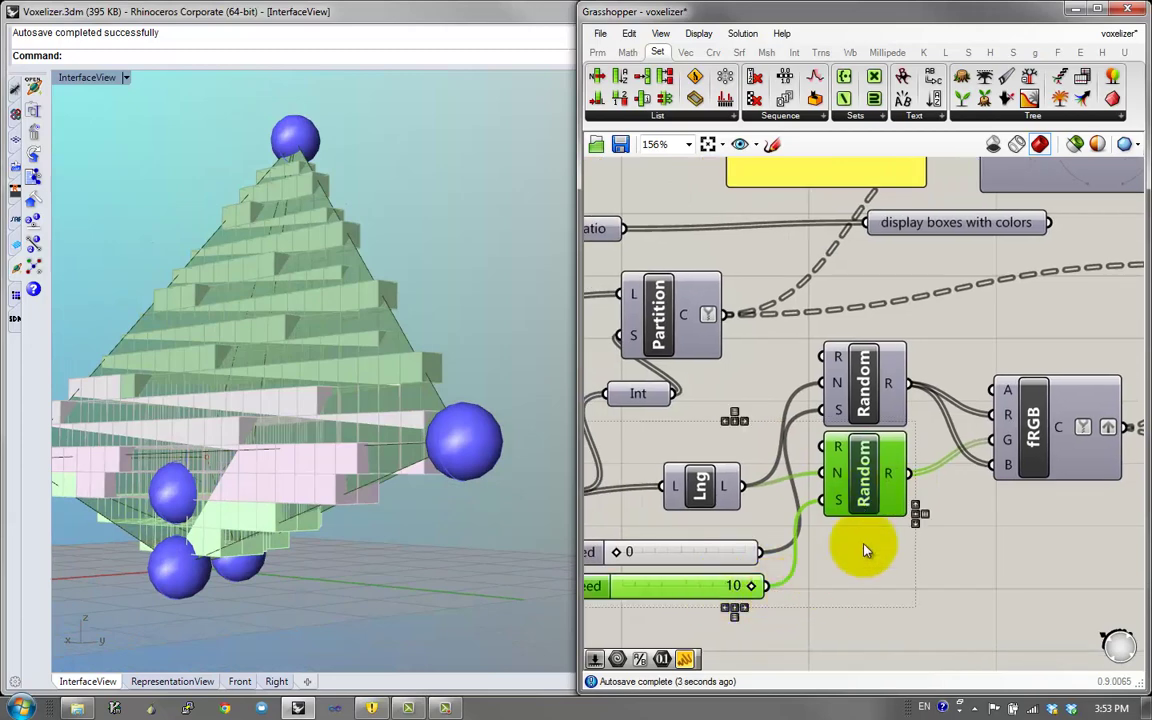
key("ctrl+c")
key("ctrl+v")
left_click_drag(877, 514, 872, 613)
right_click_drag(873, 607, 923, 483)
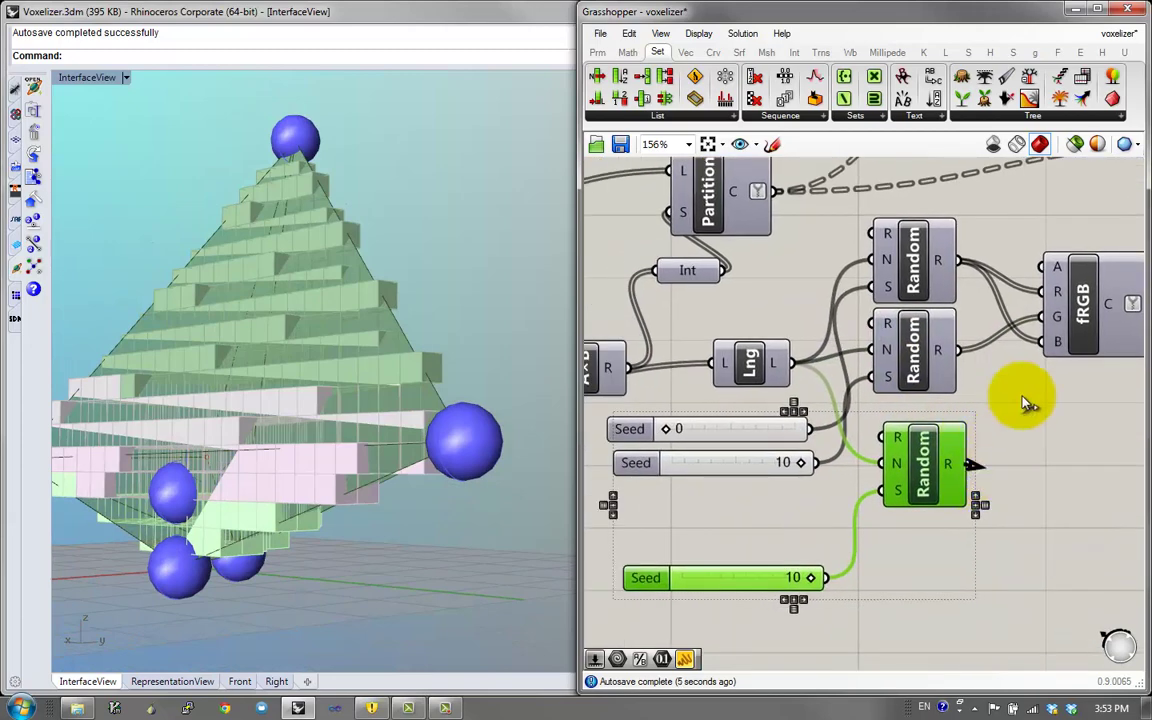
Feed fRGB's B input from the third Random, align its seed slider under the other two and set that seed to 6
left_click_drag(816, 580, 794, 494)
left_click(901, 585)
left_click_drag(901, 488, 897, 467)
right_click_drag(897, 468, 674, 494)
right_click_drag(303, 463, 243, 453)
scroll(840, 500, "down", 8)
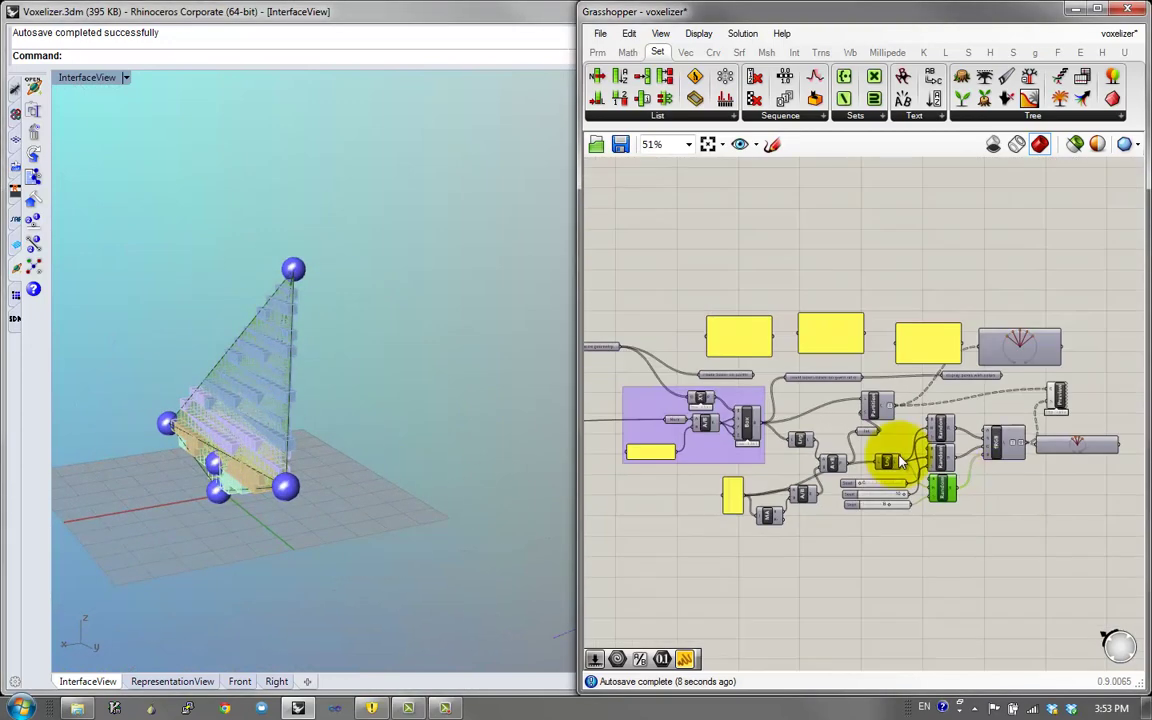
Turn off the preview of the voxel point components in the lower row and of the hull components above them
left_click_drag(723, 474, 673, 430)
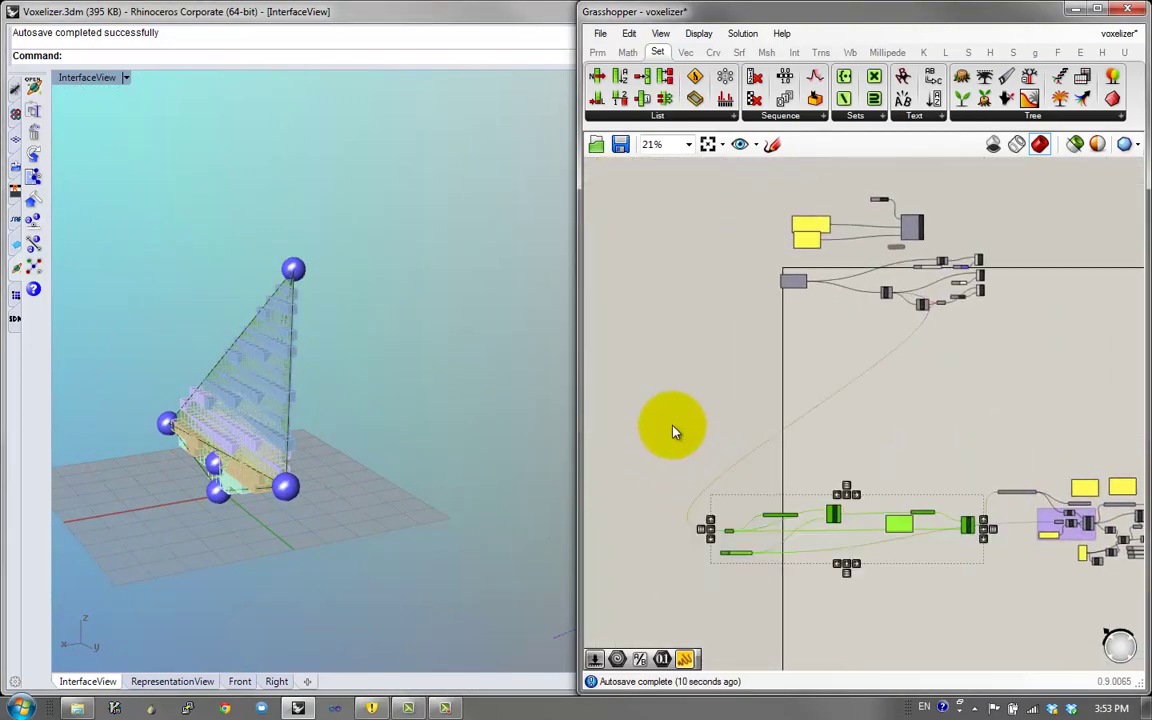
middle_click(673, 428)
left_click(724, 380)
scroll(933, 290, "up", 5)
left_click_drag(1036, 442, 712, 212)
middle_click(750, 301)
scroll(910, 420, "down", 6)
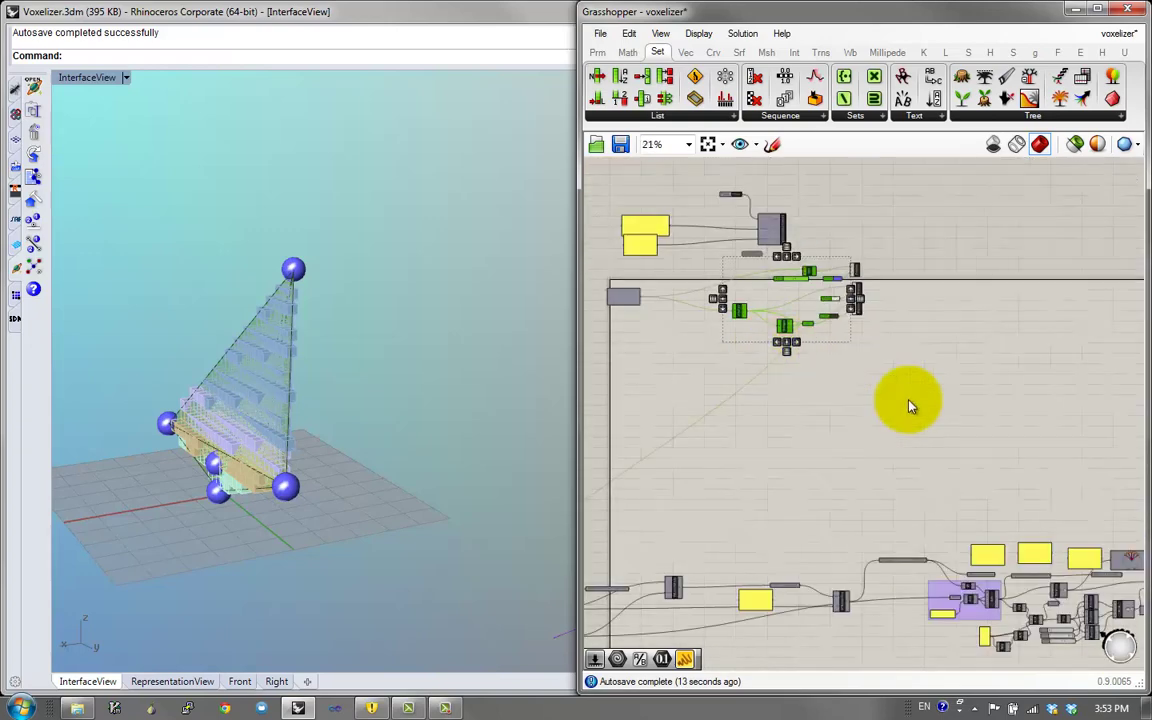
Move the "display boxes with colors" parameter to just above the note panel of the same name
scroll(845, 480, "up", 9)
right_click_drag(822, 458, 774, 470)
right_click_drag(255, 352, 268, 392)
right_click_drag(969, 402, 1000, 435)
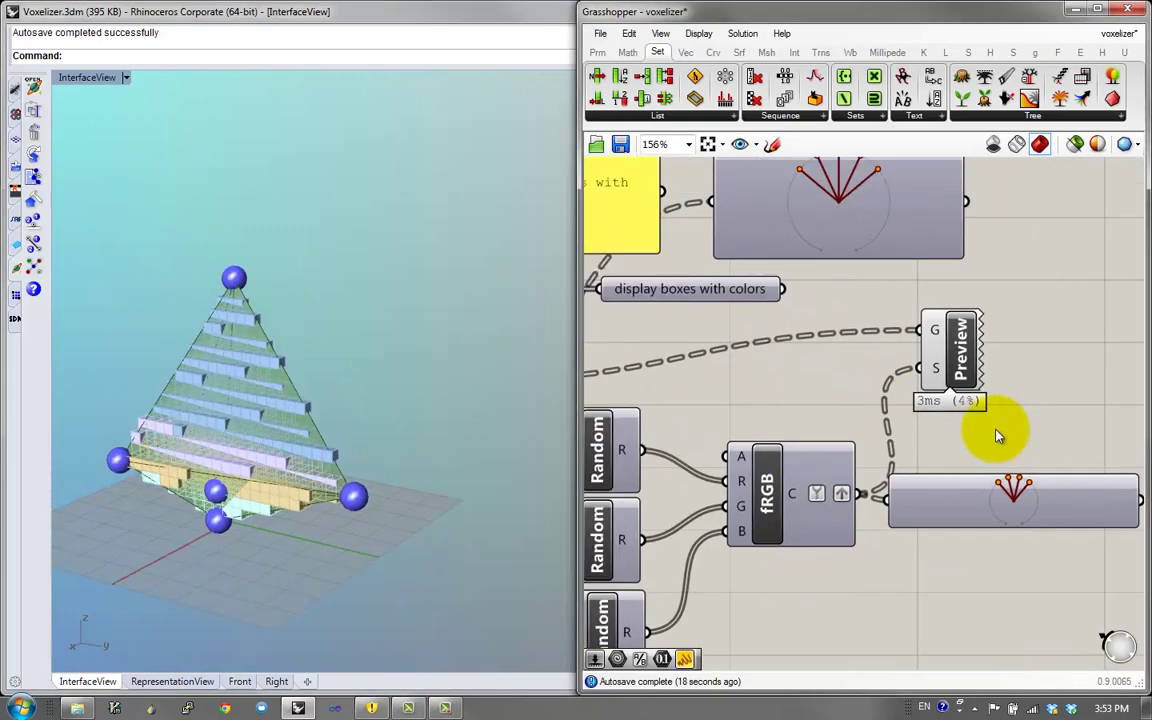
scroll(1000, 435, "down", 4)
scroll(933, 393, "up", 3)
left_click_drag(872, 360, 881, 184)
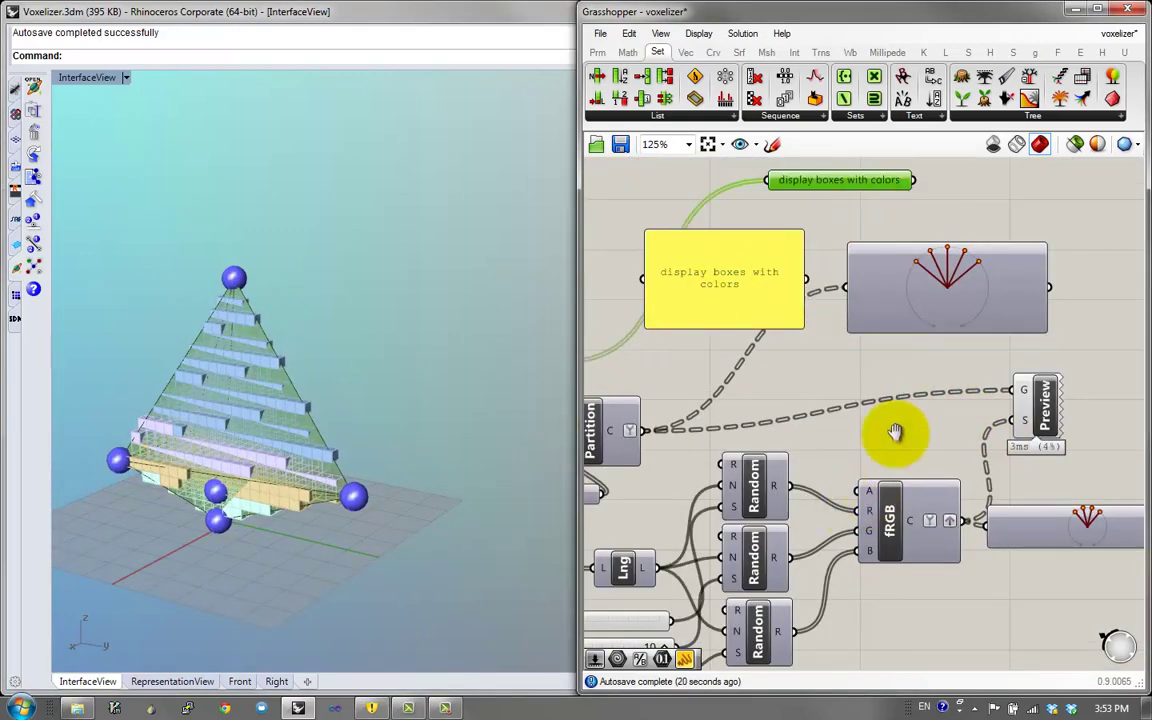
Examine the ratio panel, the Mass Addition, division and multiplication components, and the three seed sliders
right_click_drag(895, 437, 1045, 206)
scroll(1045, 206, "down", 1)
right_click_drag(648, 432, 792, 507)
right_click_drag(711, 460, 752, 473)
scroll(735, 450, "up", 5)
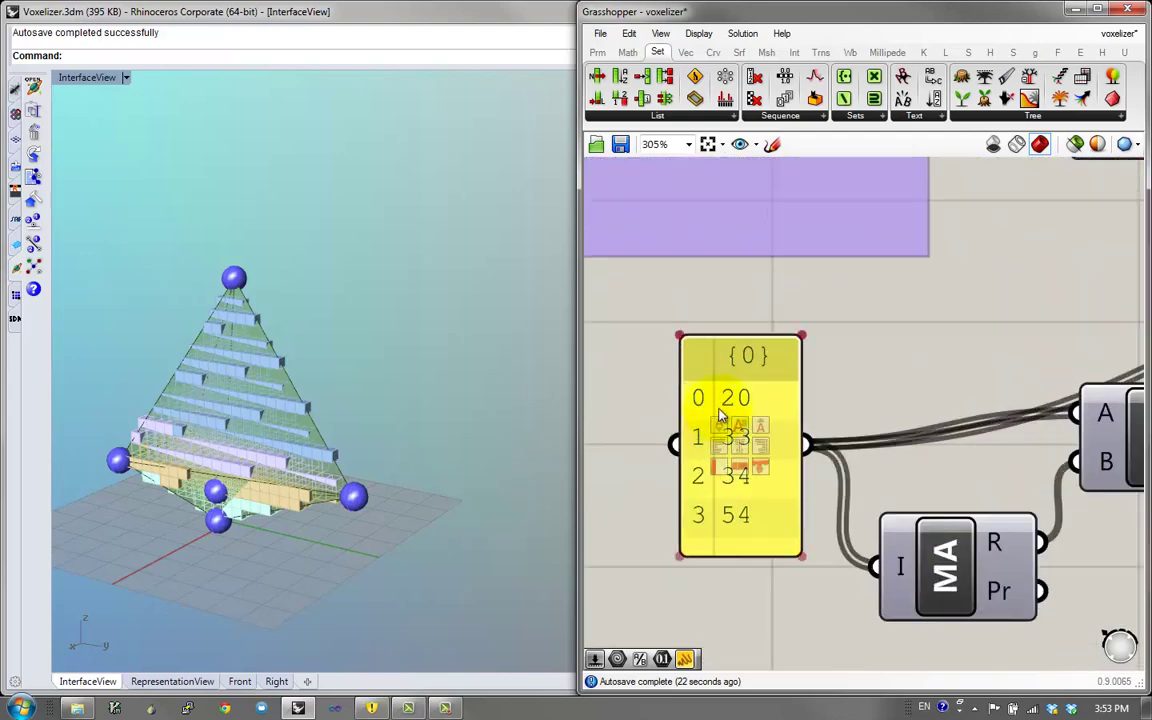
right_click_drag(798, 510, 710, 478)
right_click_drag(994, 510, 700, 479)
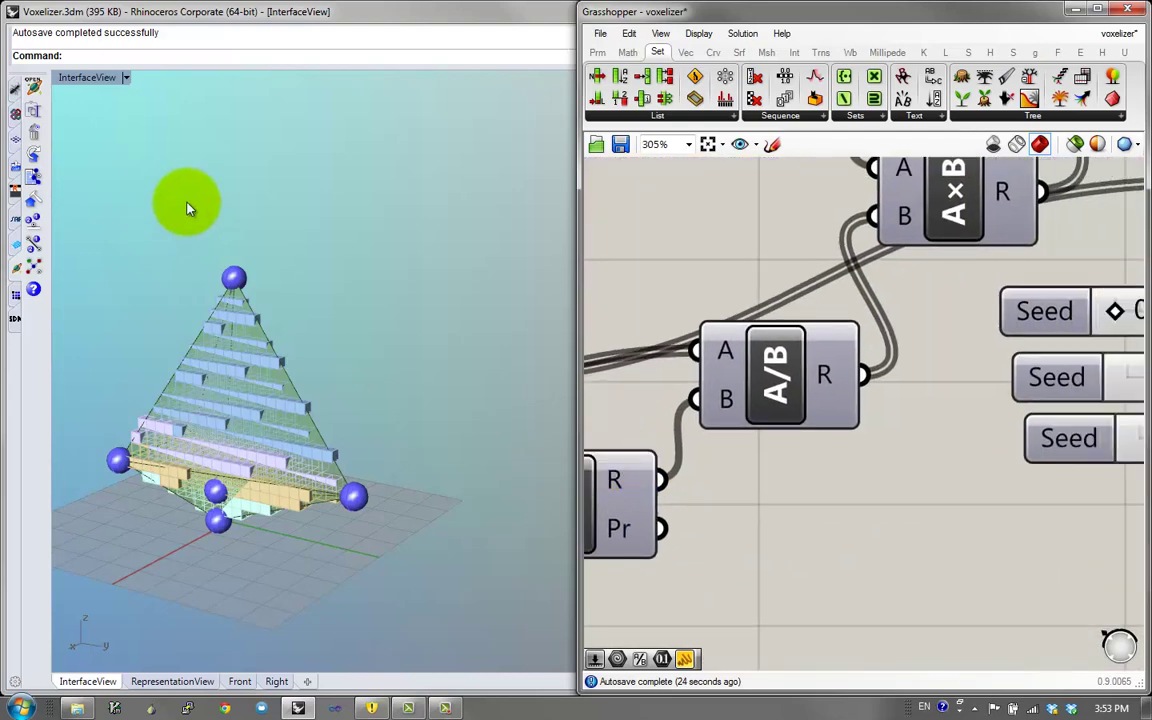
scroll(1124, 399, "down", 2)
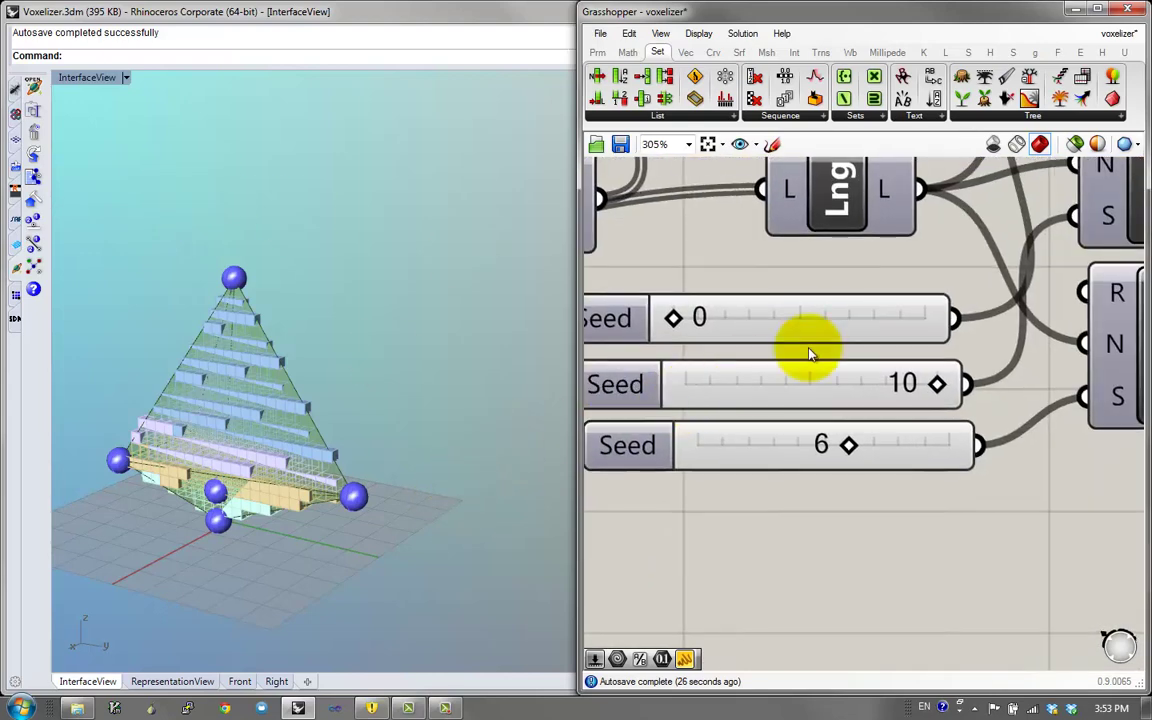
Restore the multi-viewport layout with InterfaceView beside RepresentationView and orbit InterfaceView
double_click(92, 78)
right_click_drag(466, 388, 258, 338)
right_click_drag(1129, 375, 810, 488)
right_click_drag(831, 440, 656, 486)
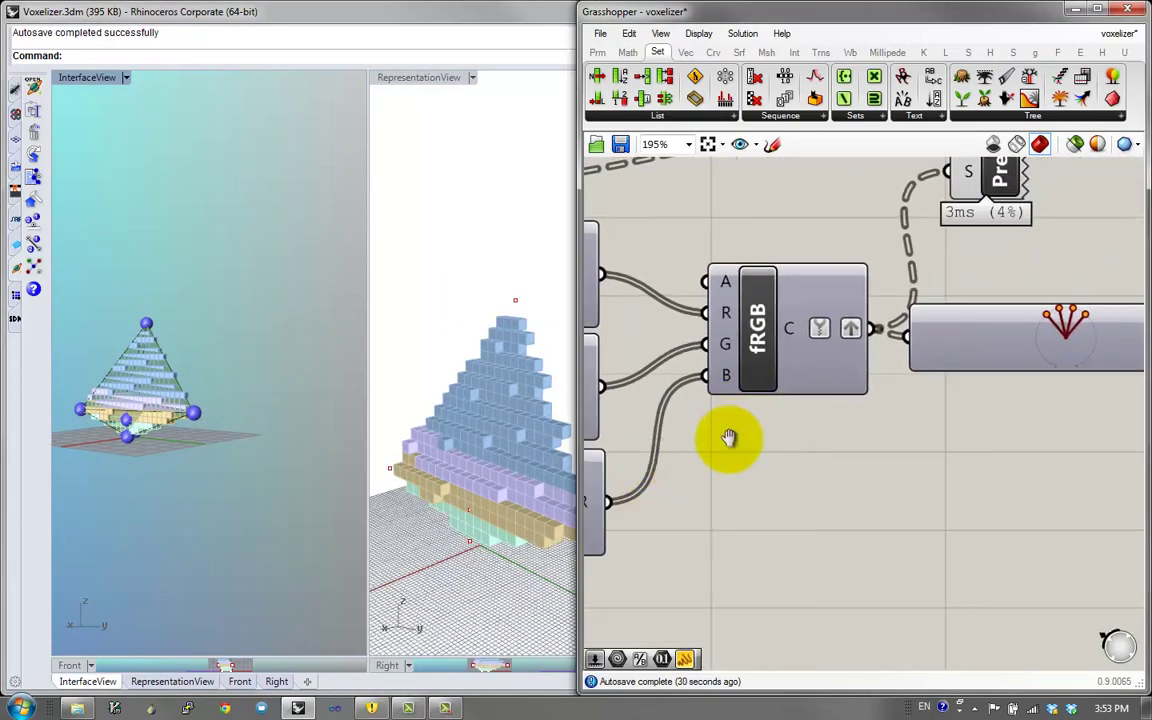
right_click_drag(730, 437, 686, 507)
Set the coloured boxes' Preview component viewport filter to RepresentationView and check the hull in InterfaceView
right_click(955, 255)
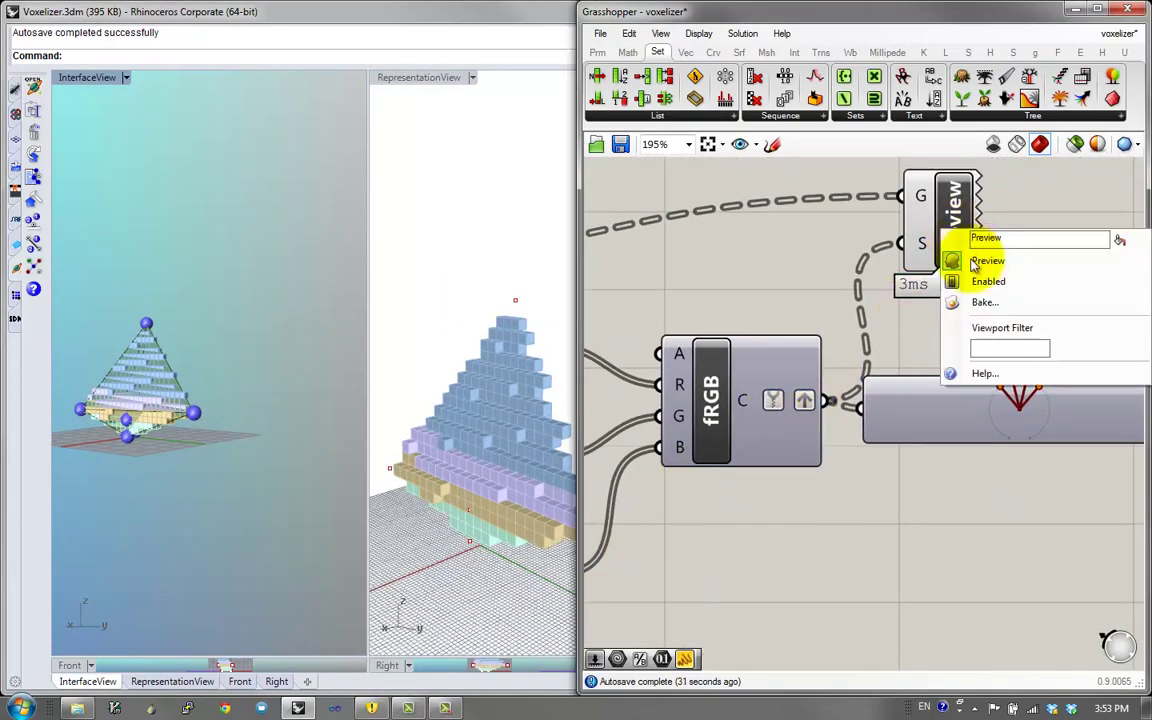
left_click(984, 353)
type("RepresentationVi")
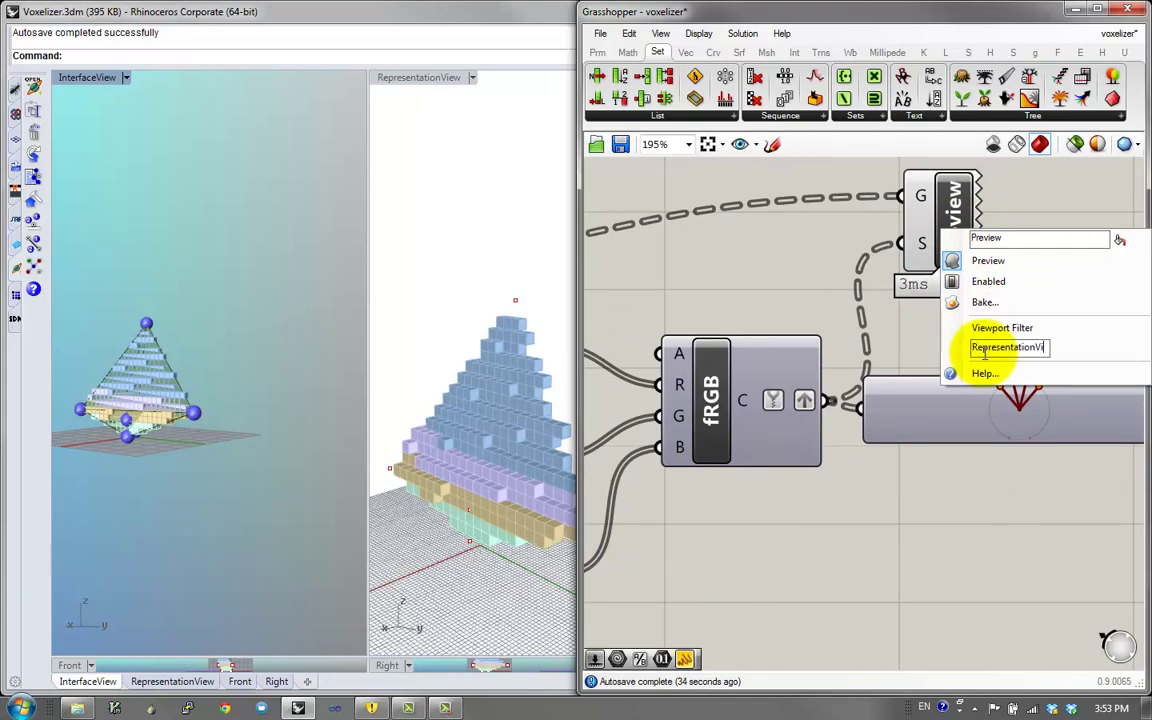
type("ew")
right_click_drag(335, 428, 250, 374)
right_click_drag(815, 451, 812, 517)
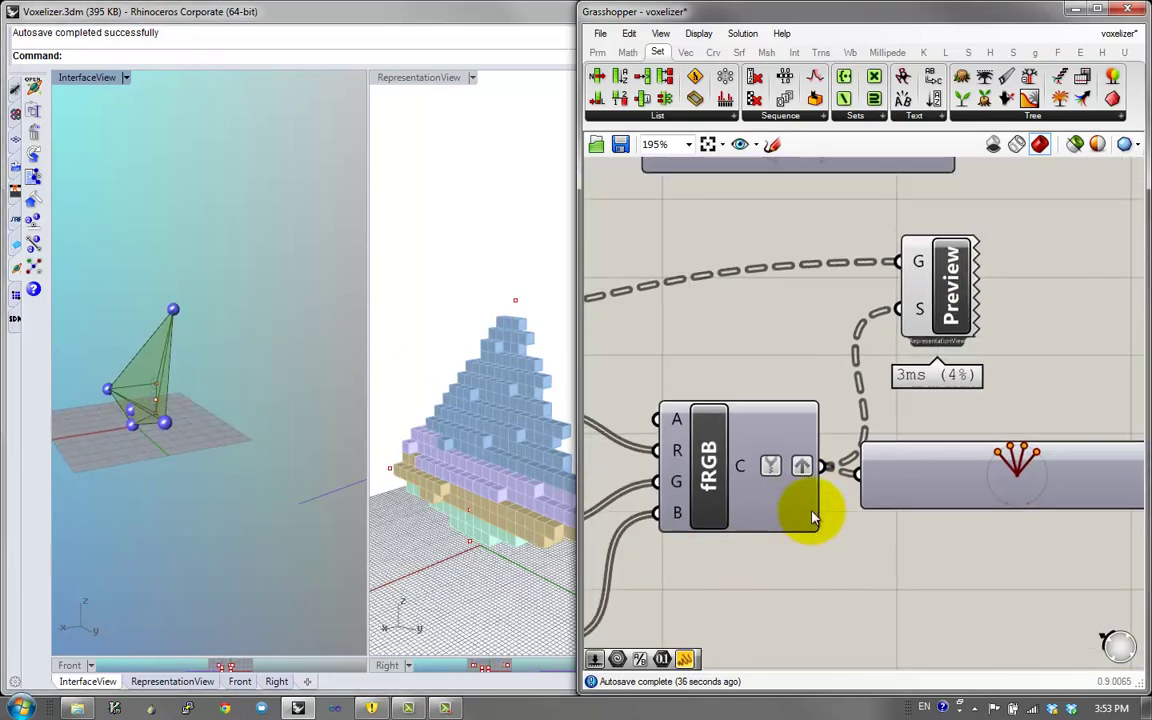
Activate the syncFlounderCamera component so that RepresentationView follows the camera of InterfaceView
scroll(812, 517, "down", 10)
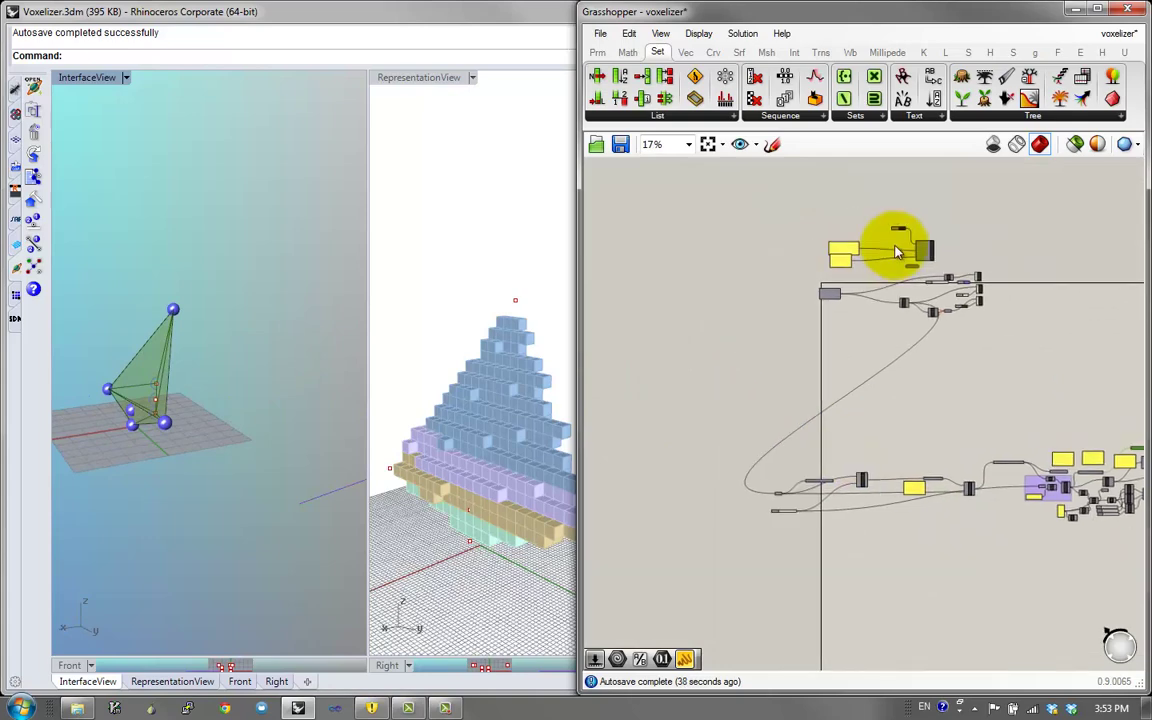
scroll(897, 252, "up", 7)
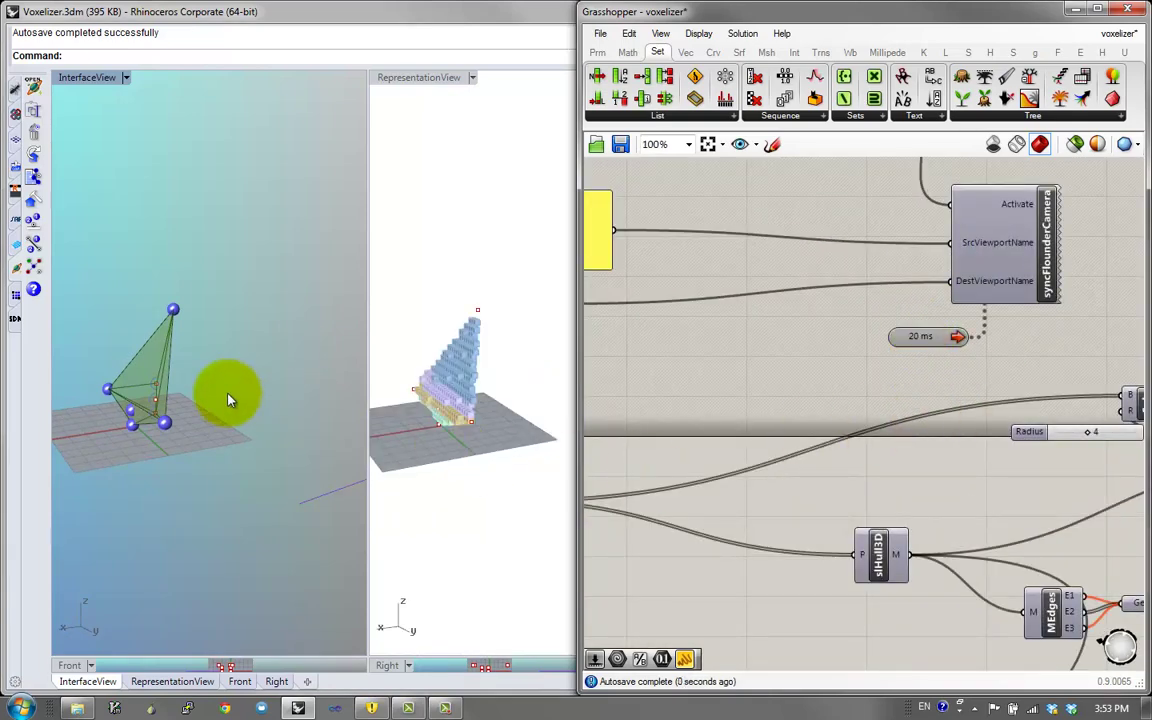
scroll(150, 386, "up", 5)
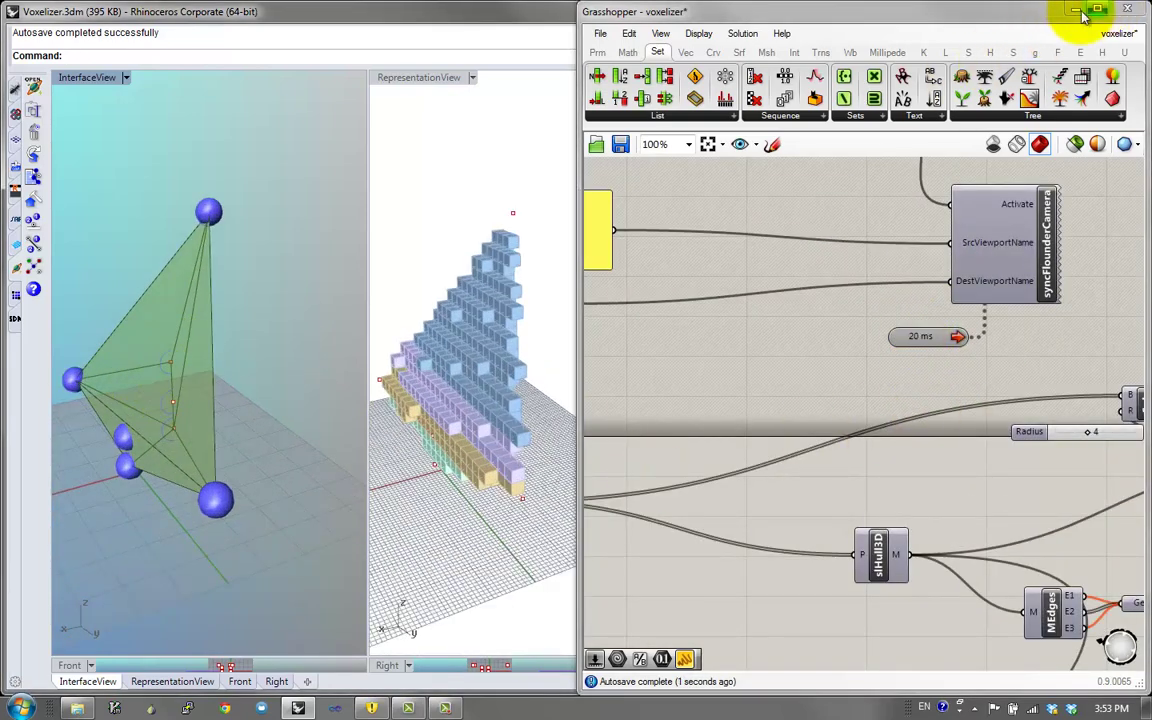
Collapse Grasshopper, maximise Rhino and orbit InterfaceView to compare the hull with the coloured boxes in RepresentationView
left_click(1078, 11)
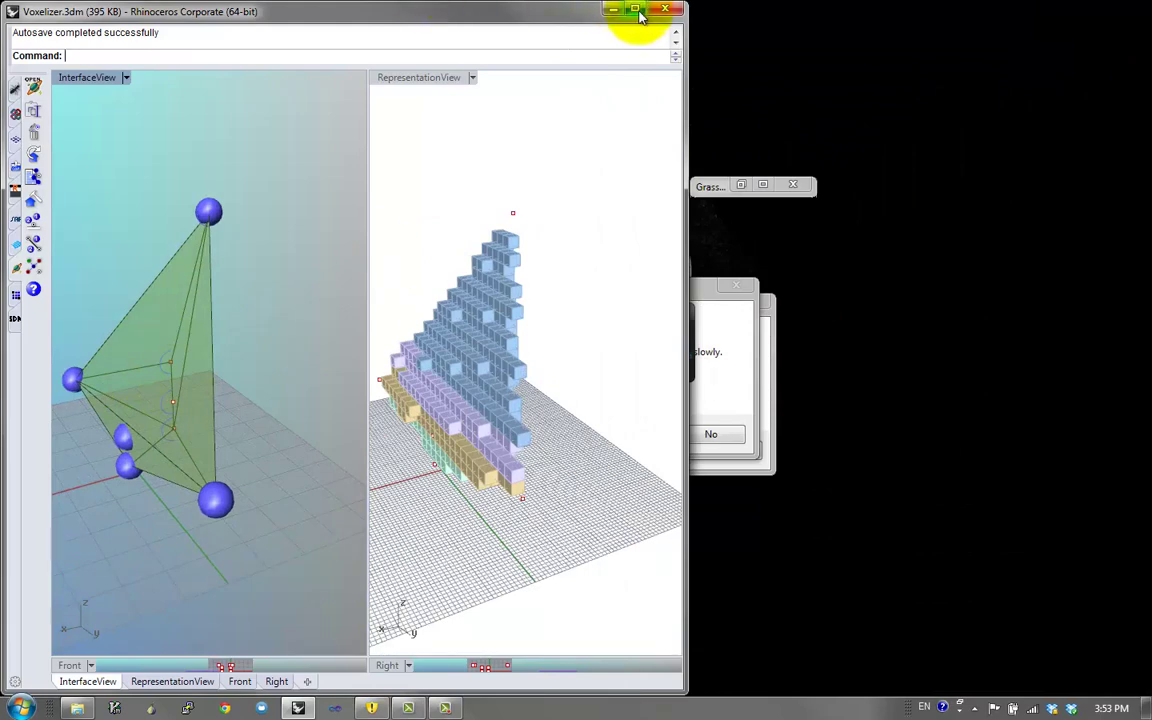
left_click(634, 9)
right_click_drag(347, 368, 577, 395)
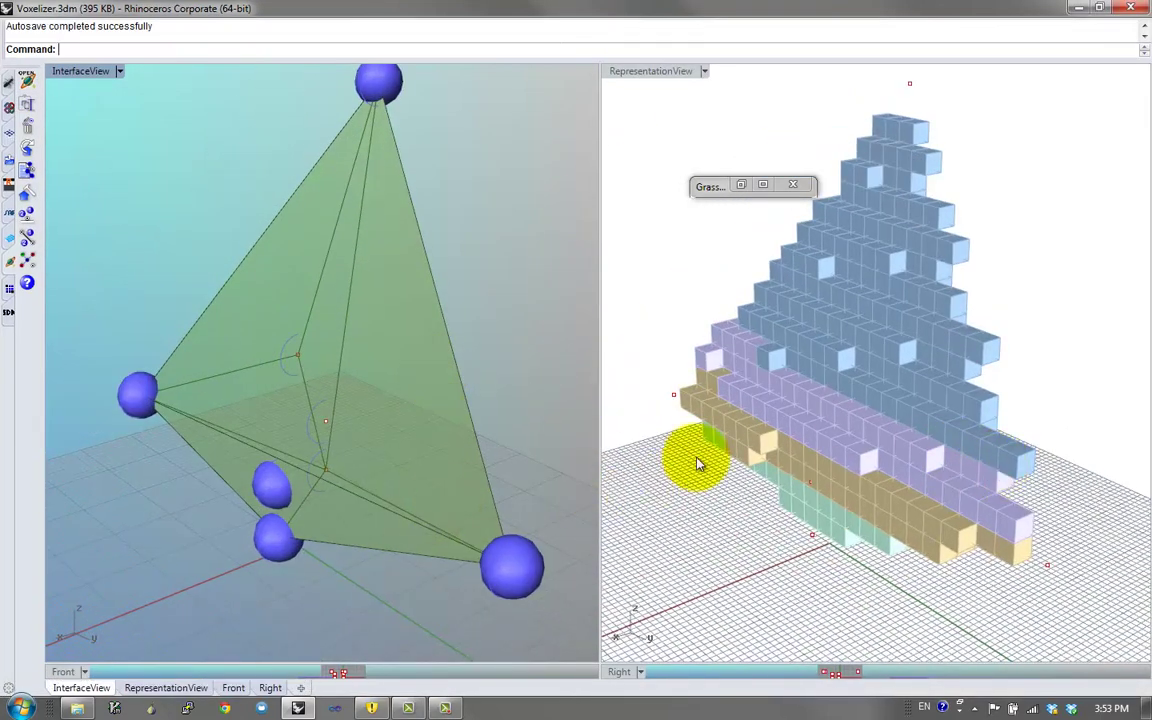
right_click_drag(483, 458, 303, 406)
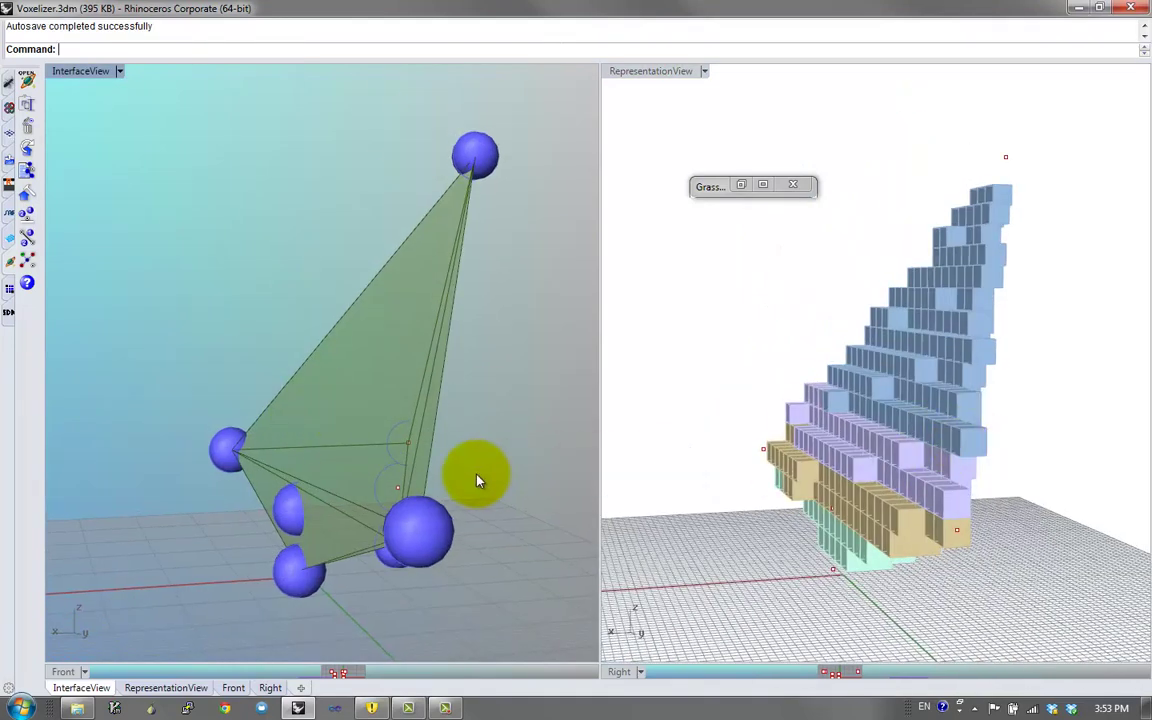
mouse_move(477, 481)
right_mouse_down()
mouse_move(404, 465)
mouse_move(427, 428)
mouse_move(473, 483)
right_mouse_up()
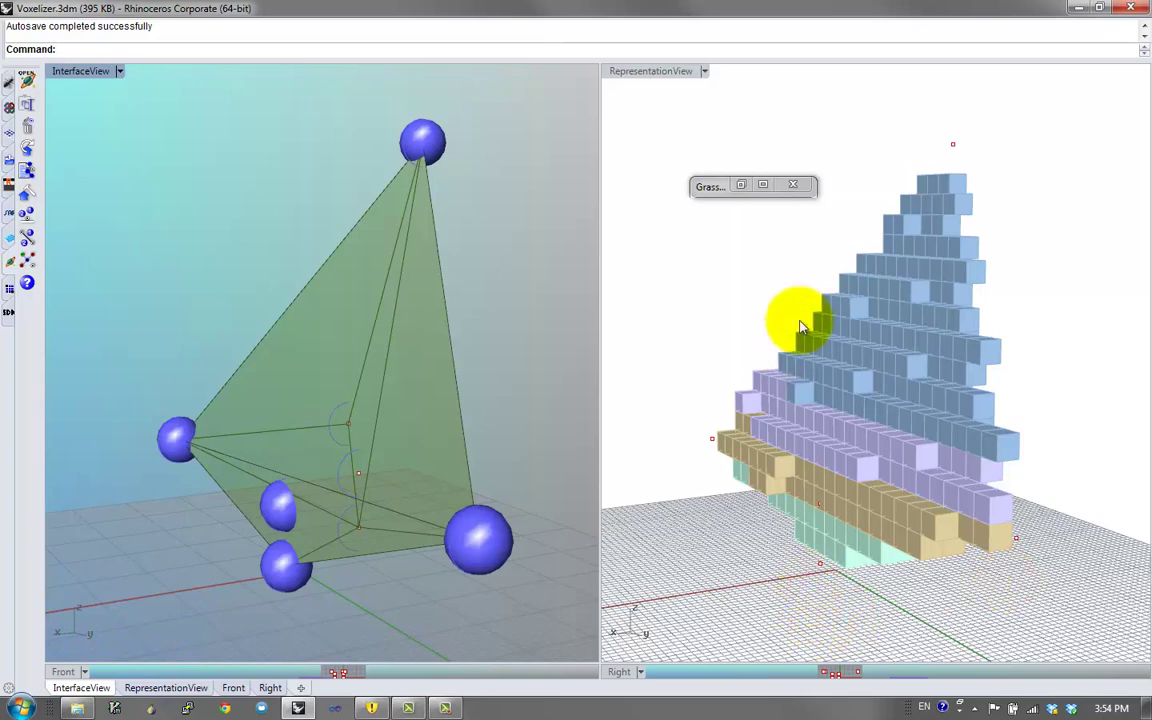
right_click_drag(475, 440, 405, 437)
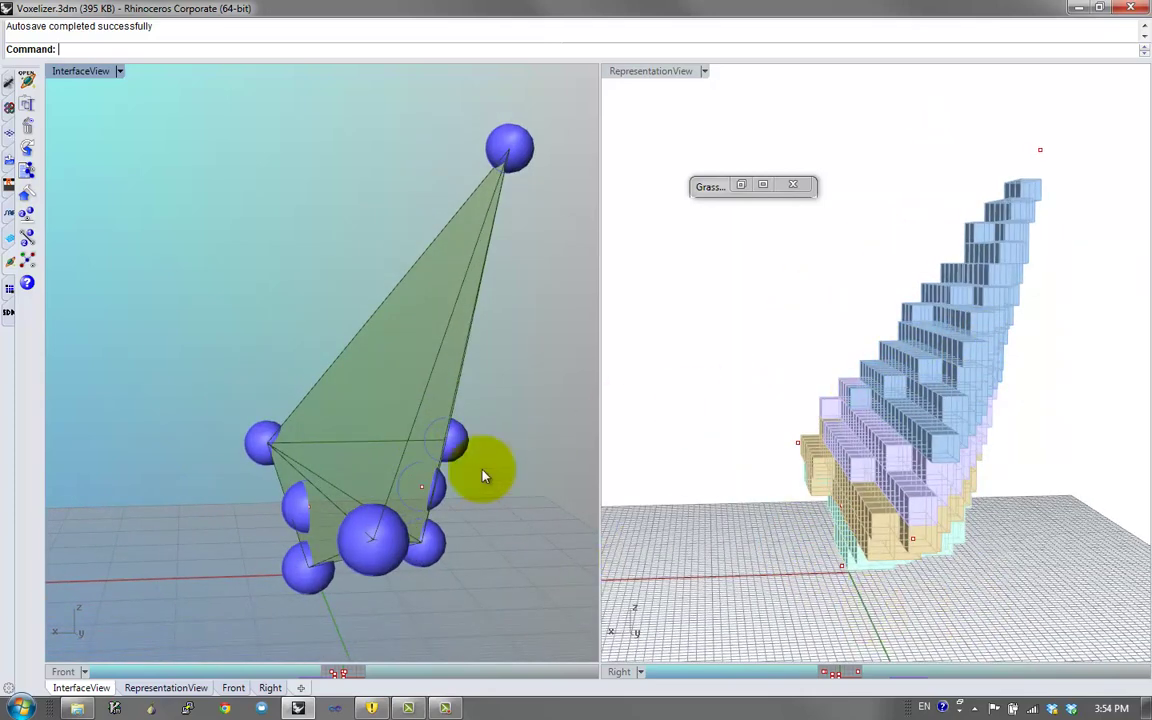
right_click_drag(483, 470, 522, 386)
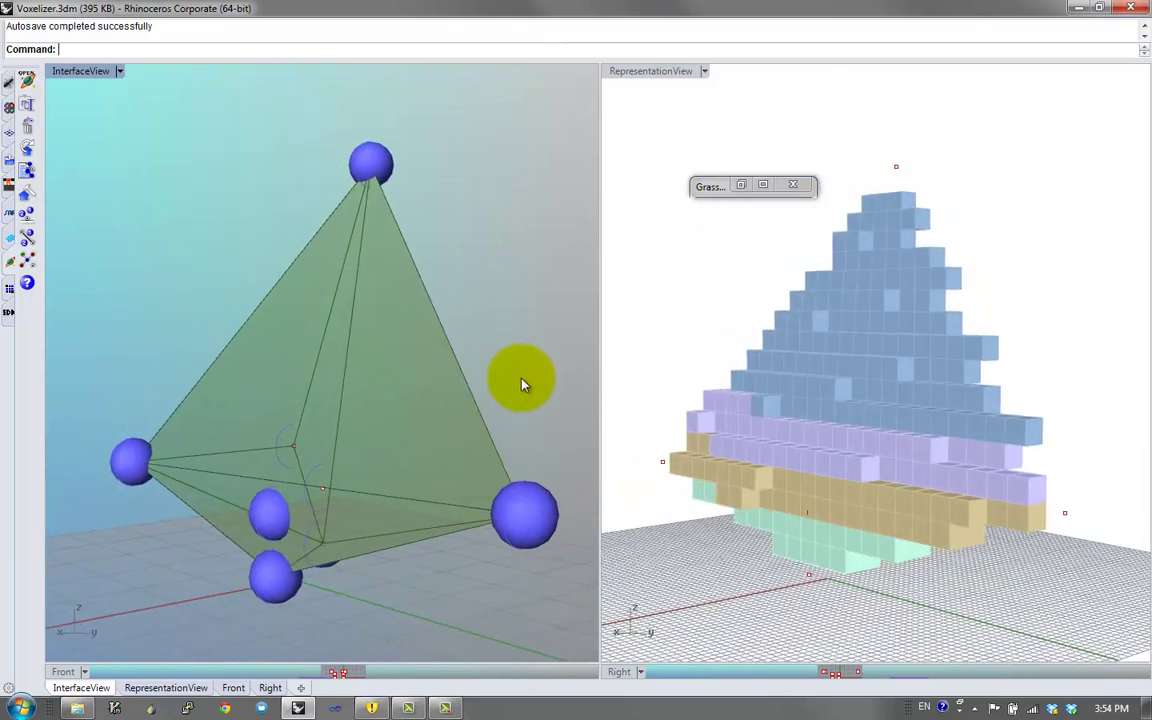
right_click_drag(411, 468, 441, 479)
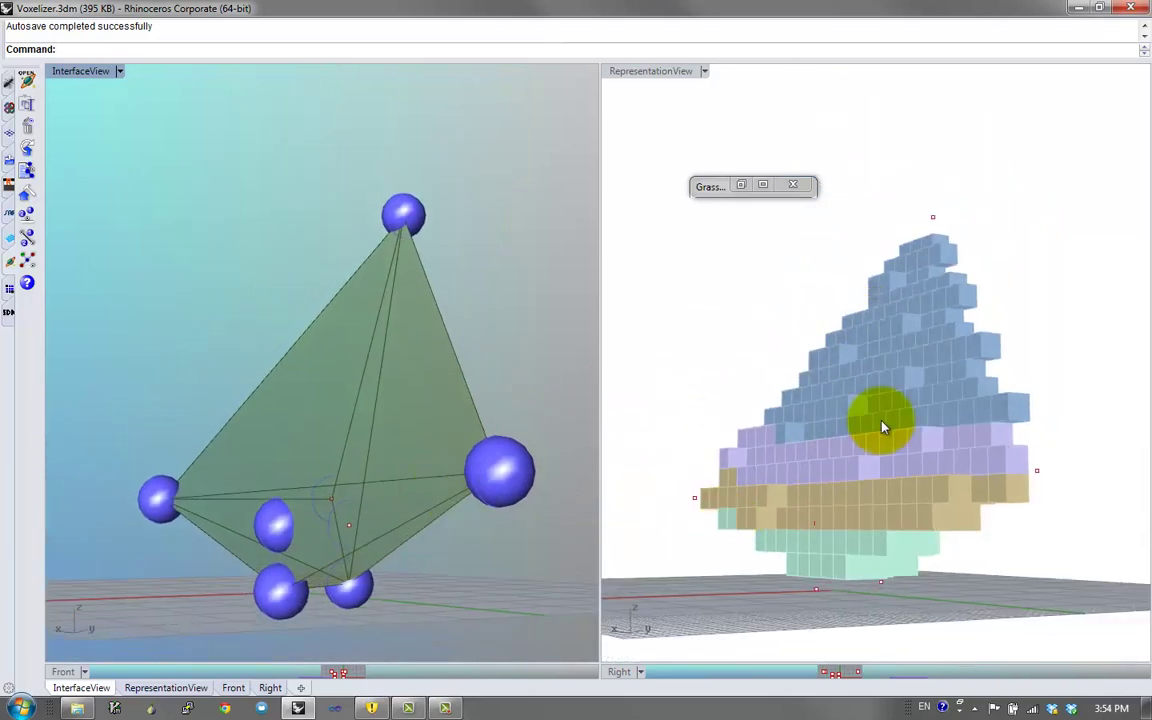
left_click_drag(380, 452, 295, 512)
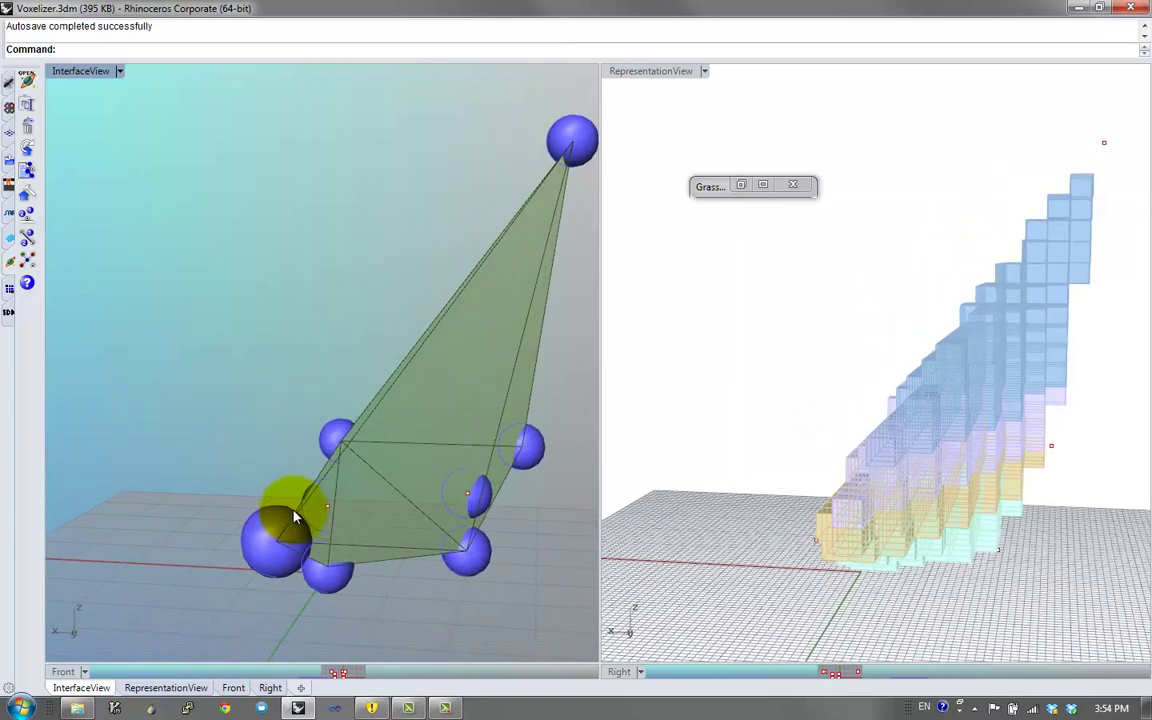
Run the Grasshopper command, reopen the collapsed Grasshopper window and restore Rhino to its smaller size beside it
type("Grasshopper")
key("Return")
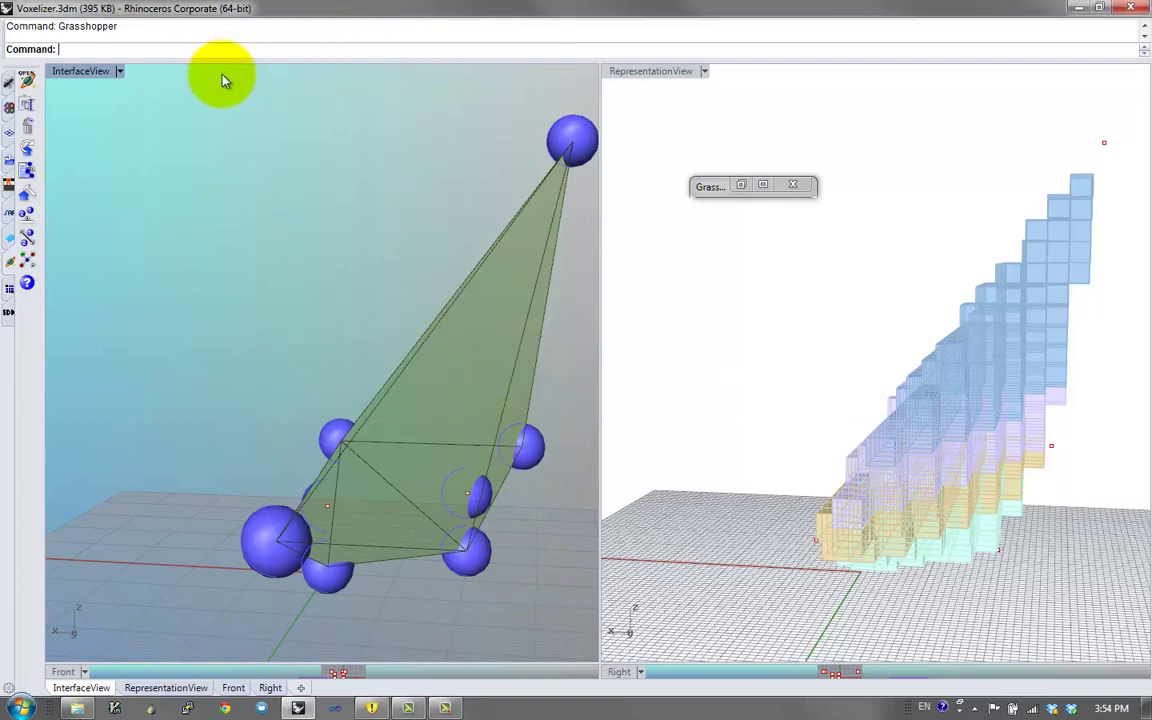
right_click_drag(300, 180, 422, 244)
type("Grasshopper")
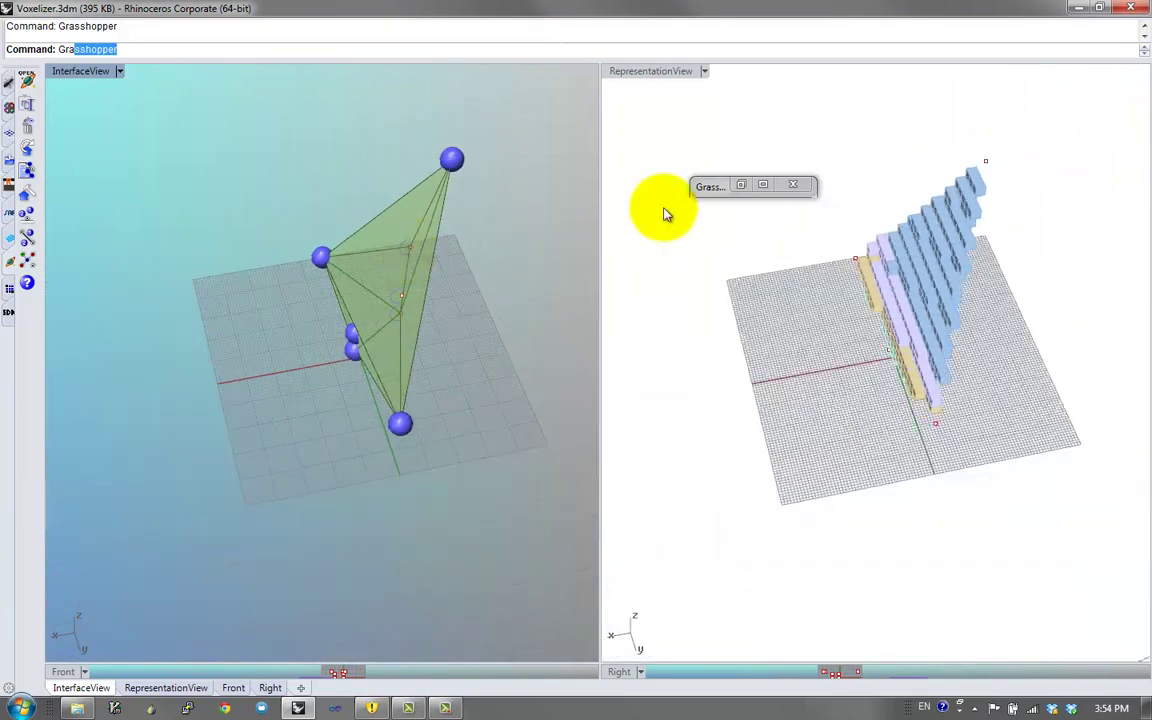
left_click(739, 185)
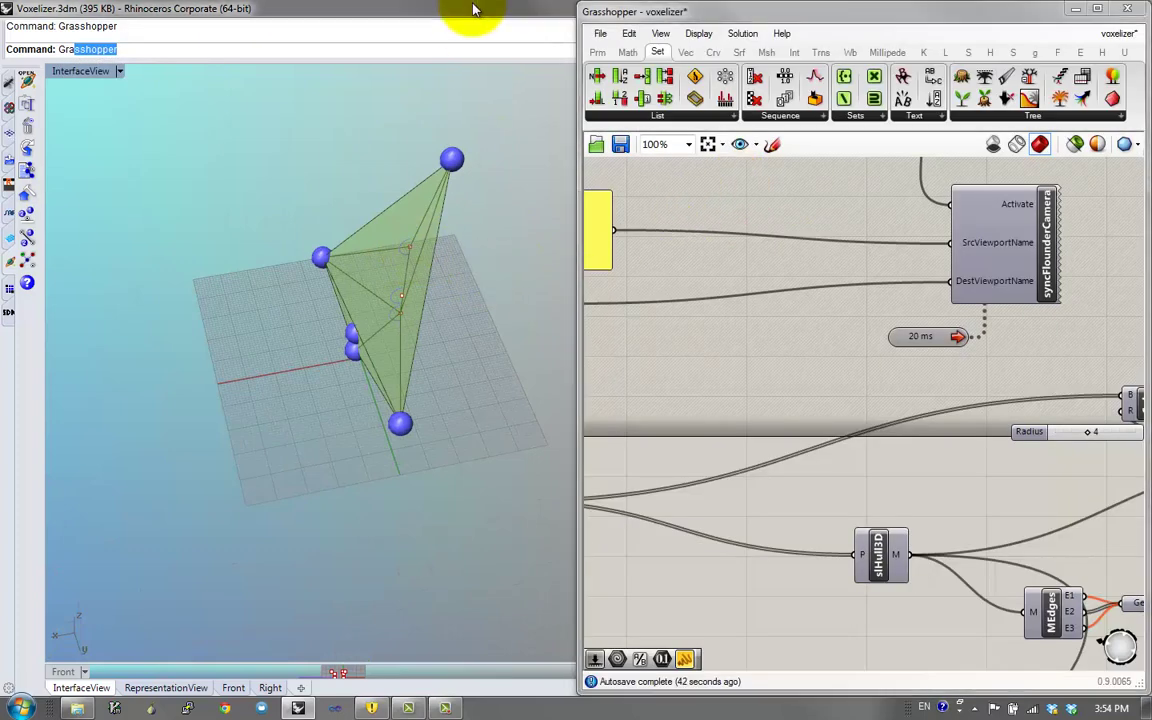
double_click(475, 10)
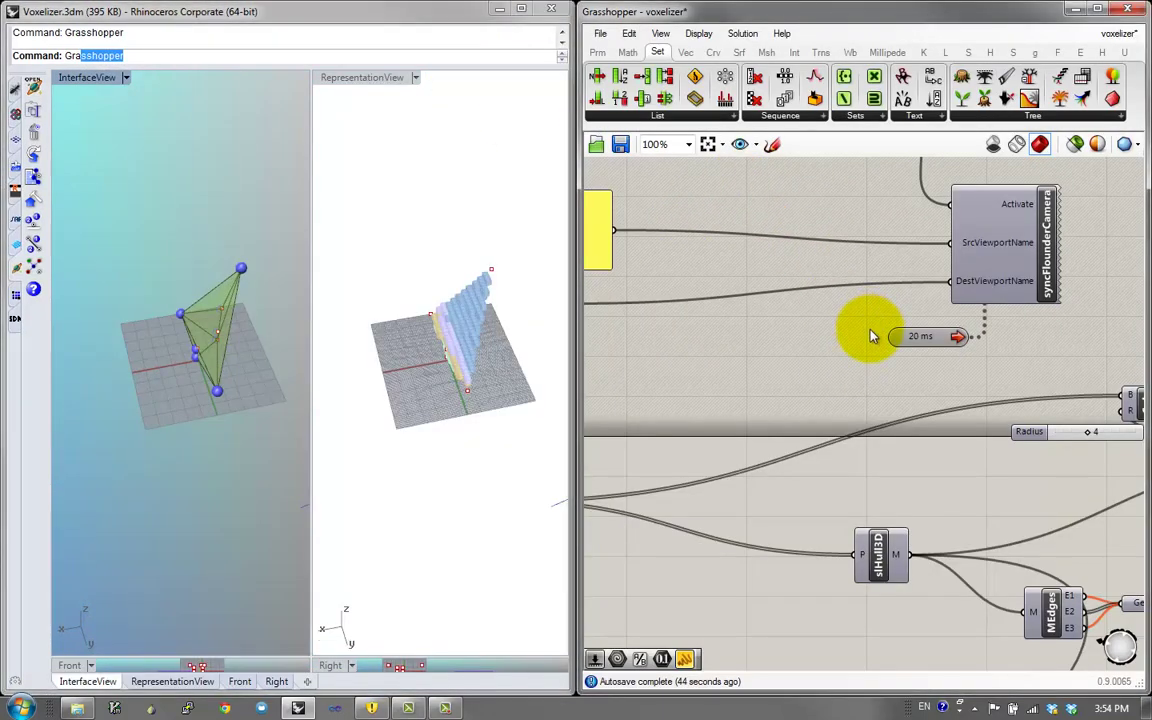
Set the Number slider that feeds the voxel point components to its minimum of 3.000
scroll(976, 317, "down", 1)
right_click_drag(976, 488, 965, 318)
scroll(941, 484, "down", 5)
right_click_drag(932, 491, 938, 272)
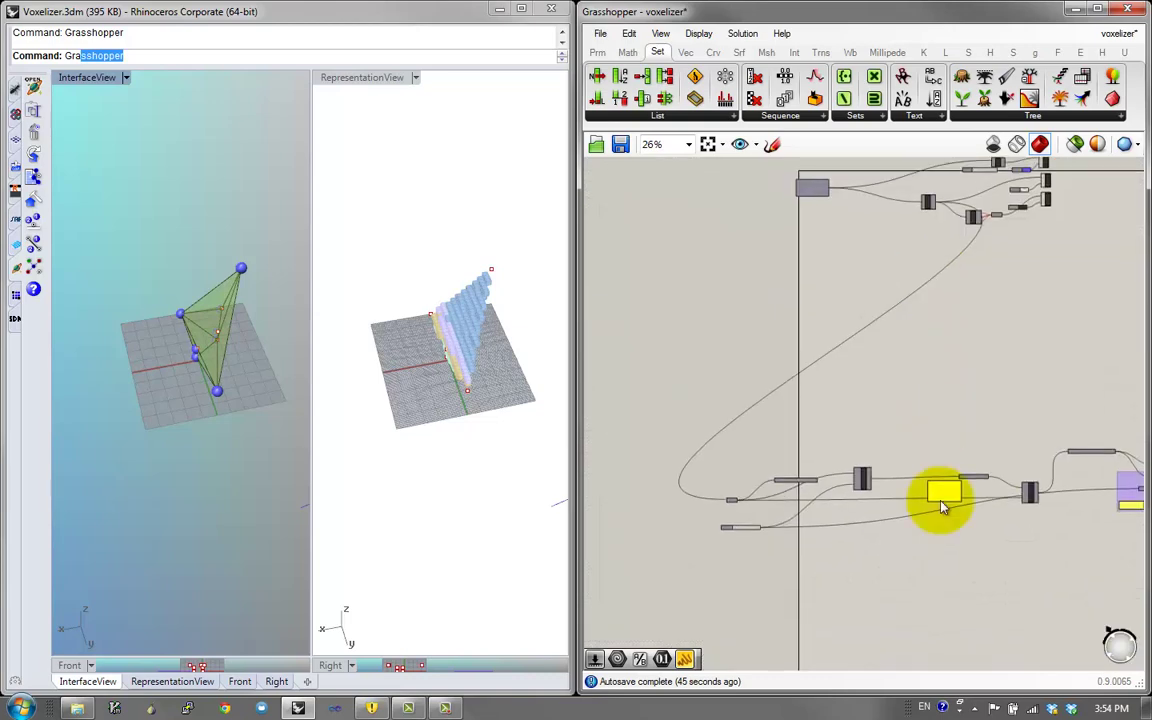
scroll(796, 535, "up", 6)
scroll(800, 490, "up", 5)
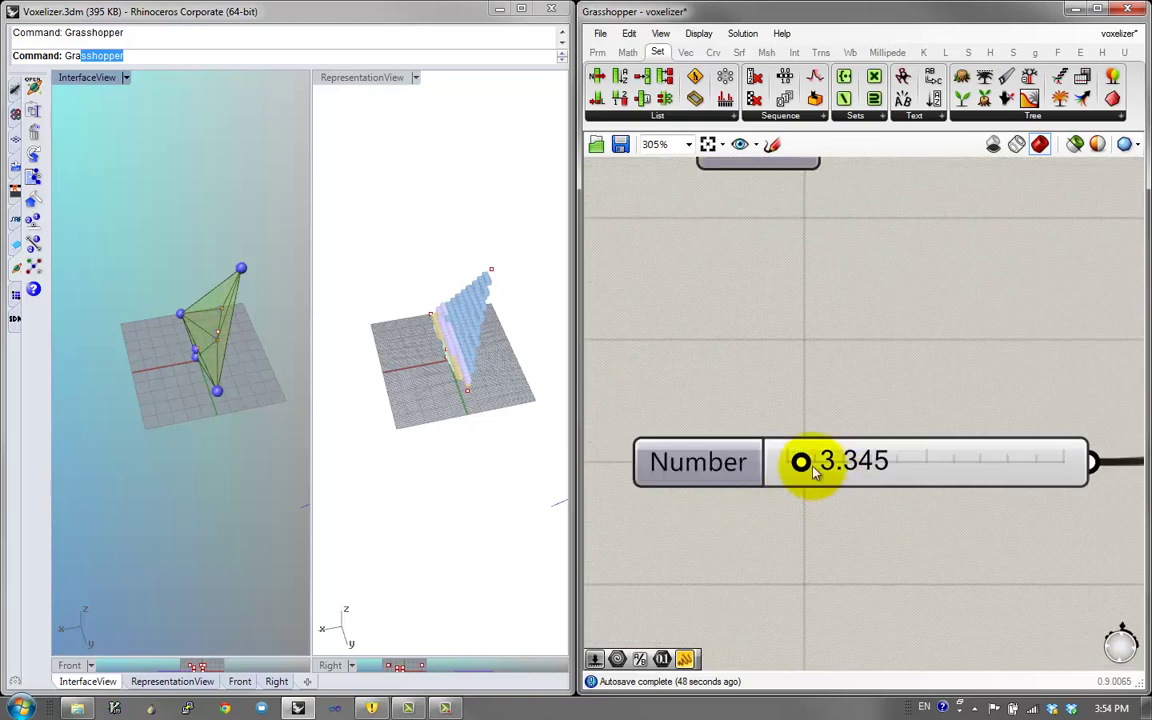
left_click_drag(805, 465, 751, 463)
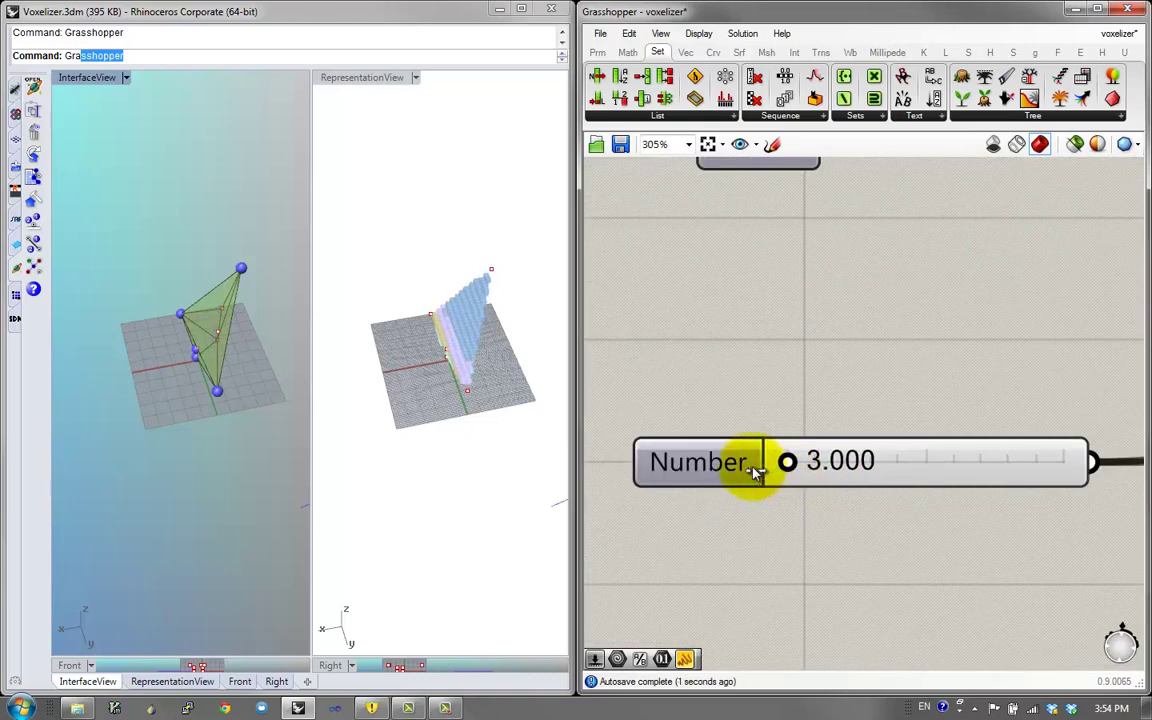
scroll(211, 321, "up", 6)
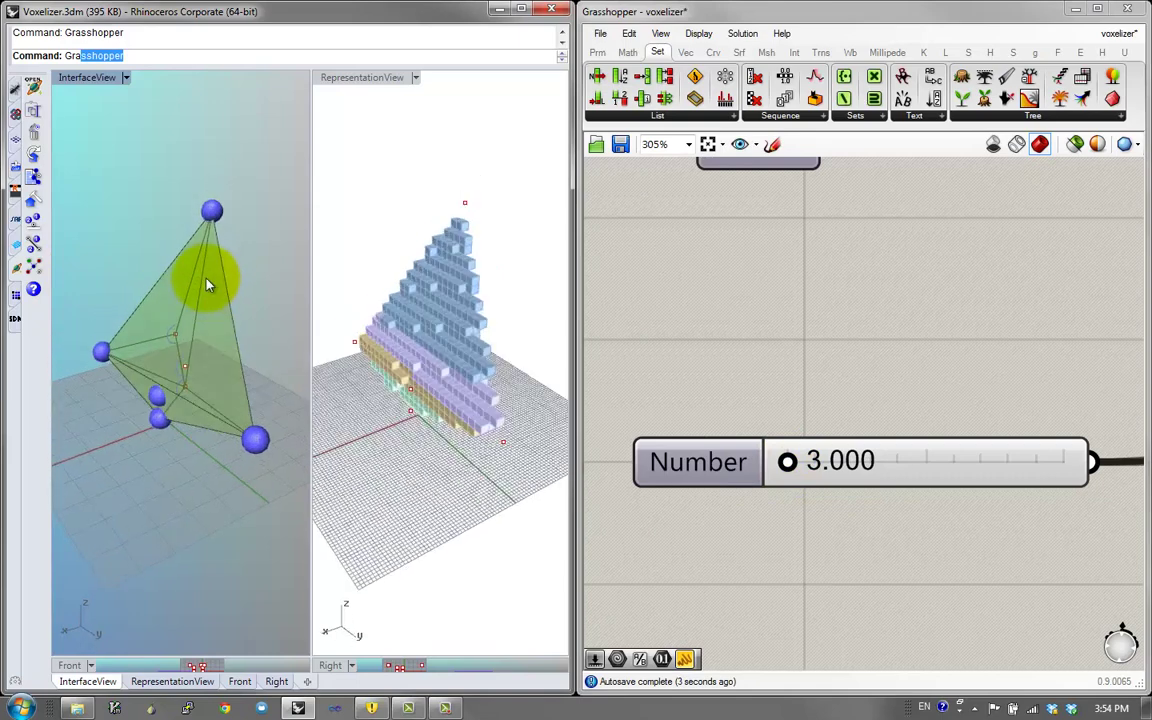
left_click_drag(797, 463, 722, 475)
Orbit InterfaceView around the hull to examine the coloured boxes in the synchronised RepresentationView
right_click_drag(149, 334, 216, 365)
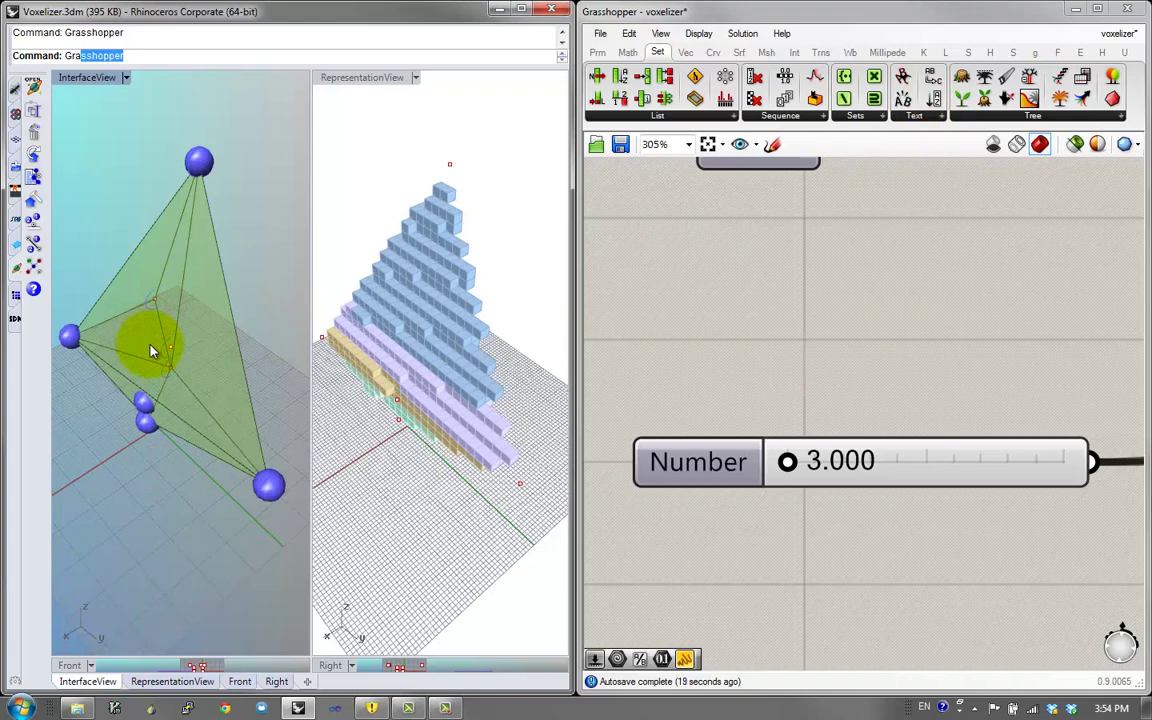
mouse_move(150, 350)
right_mouse_down()
mouse_move(134, 378)
mouse_move(154, 172)
mouse_move(150, 66)
mouse_move(159, 648)
mouse_move(175, 149)
mouse_move(125, 392)
mouse_move(55, 396)
mouse_move(296, 363)
mouse_move(239, 316)
mouse_move(64, 314)
mouse_move(103, 314)
mouse_move(113, 342)
mouse_move(143, 334)
right_mouse_up()
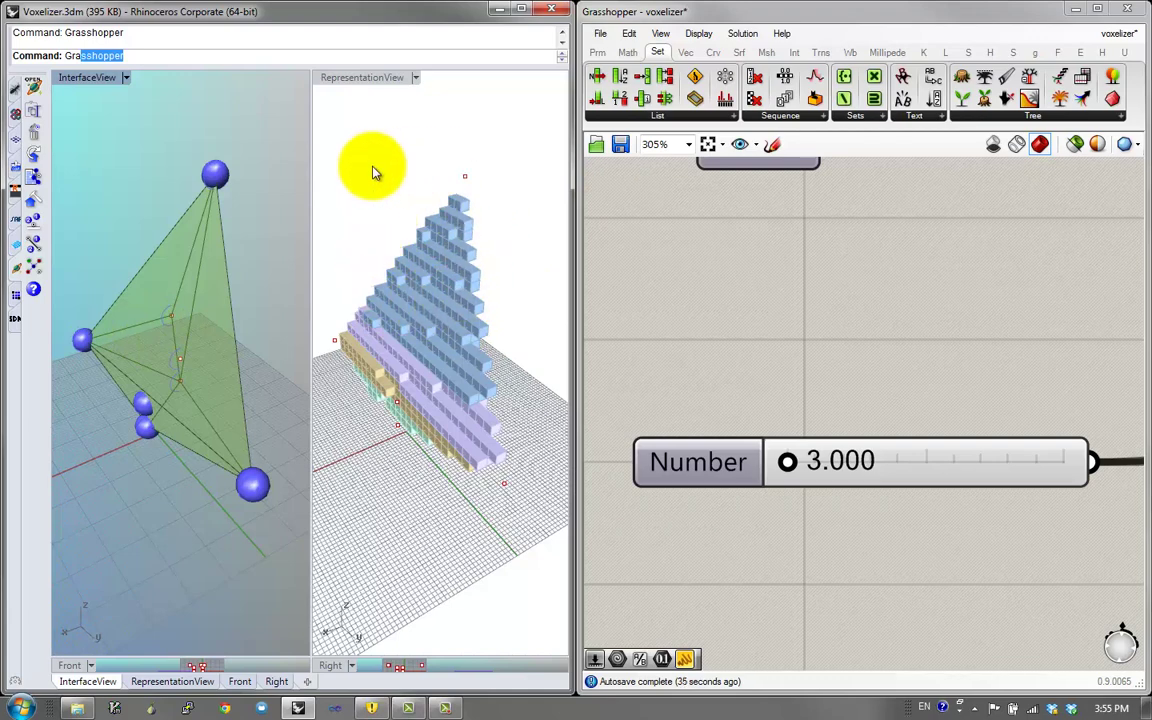
right_click_drag(255, 310, 222, 338)
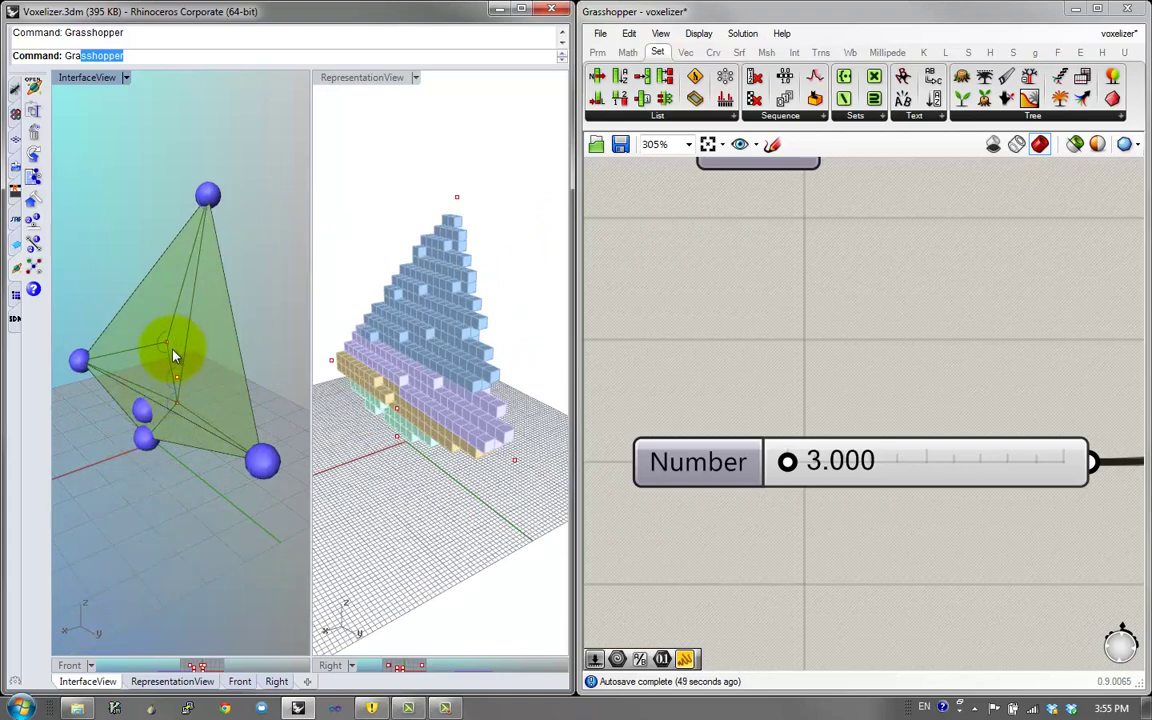
right_click_drag(172, 355, 176, 385)
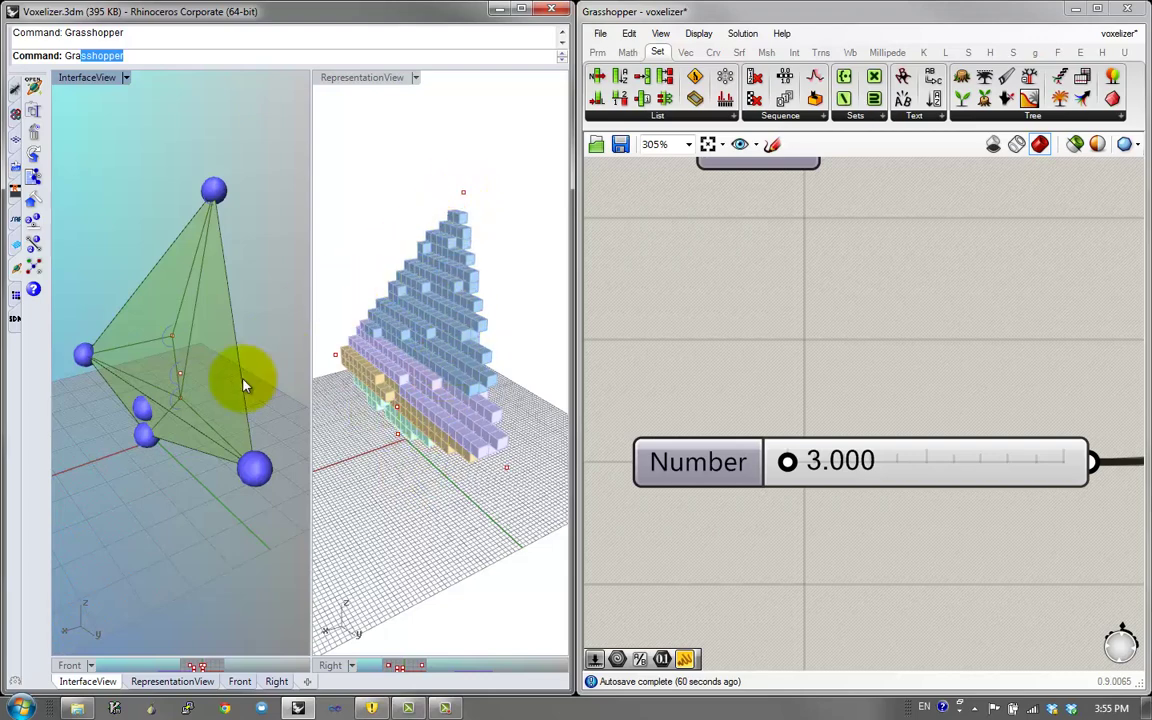
right_click_drag(240, 383, 468, 330)
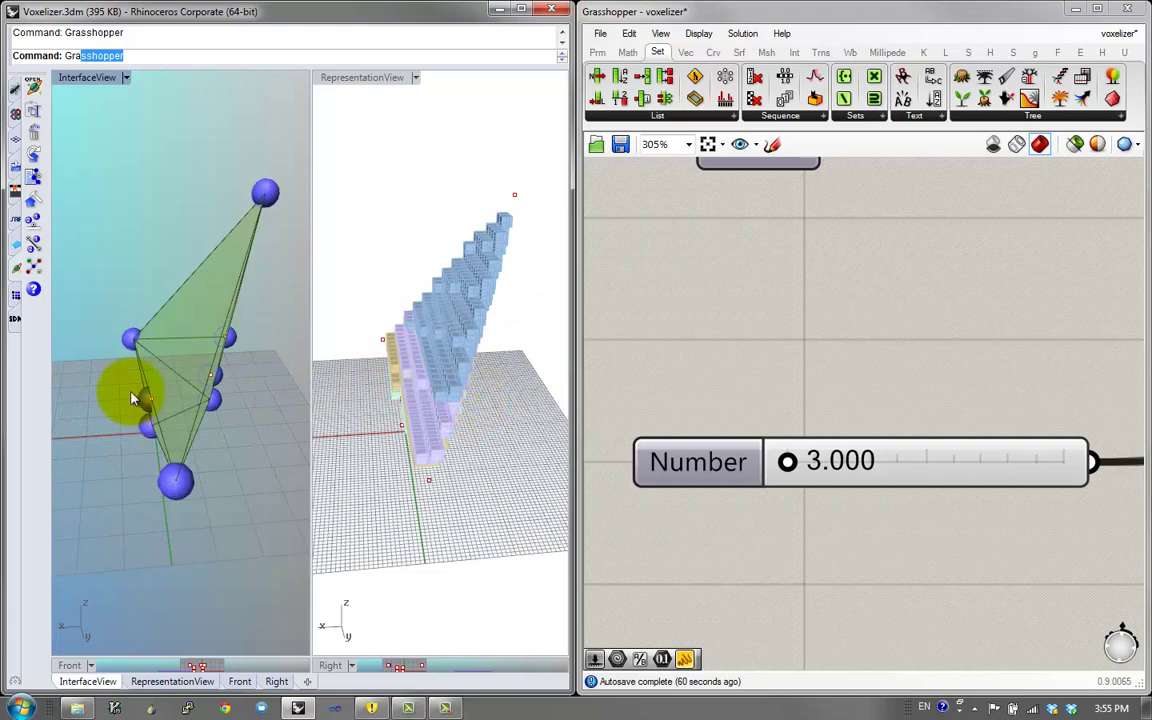
right_click_drag(129, 391, 195, 411)
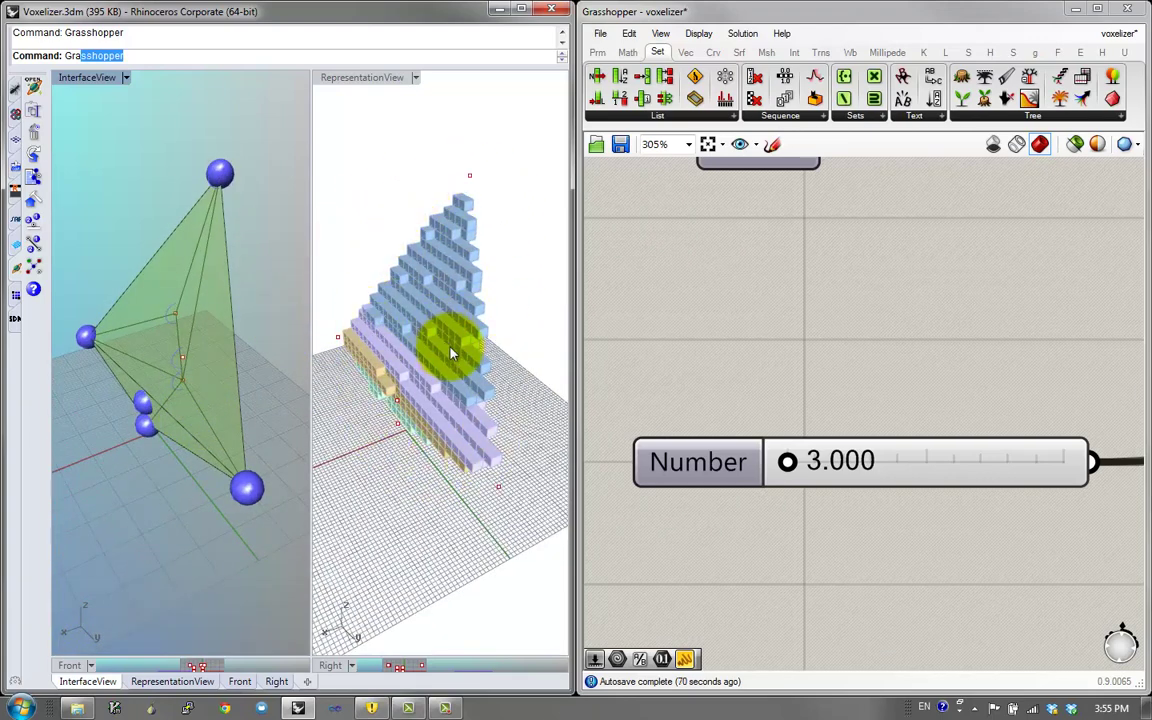
right_click_drag(183, 352, 221, 329)
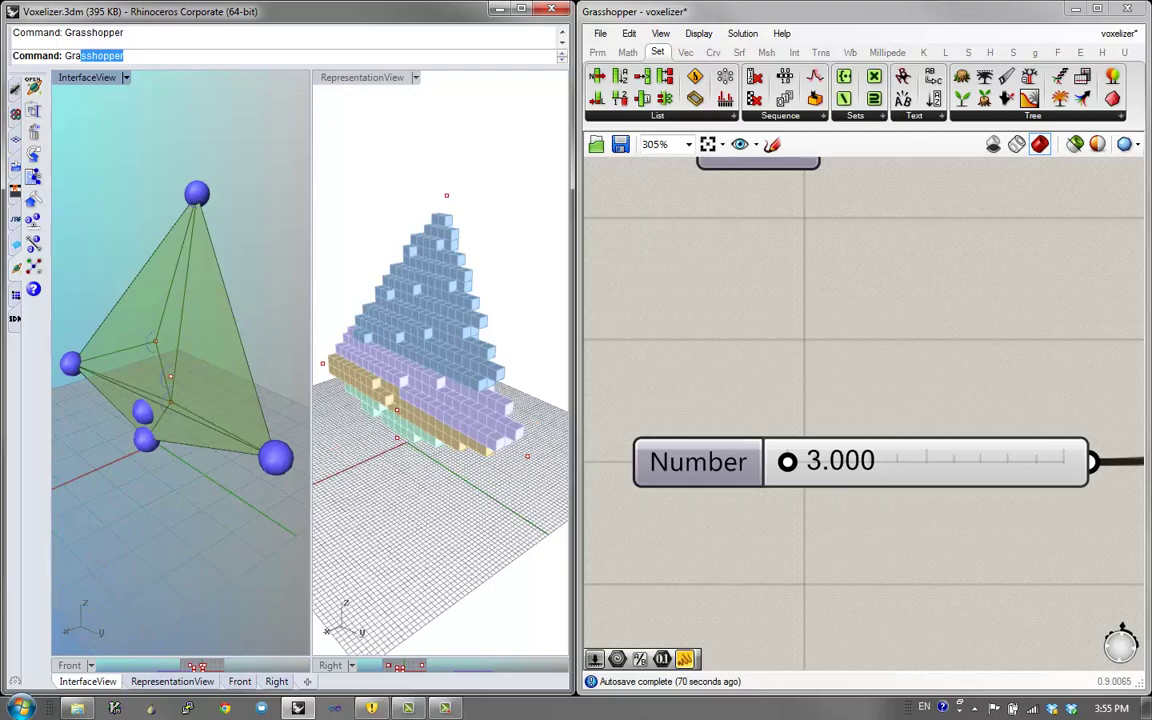